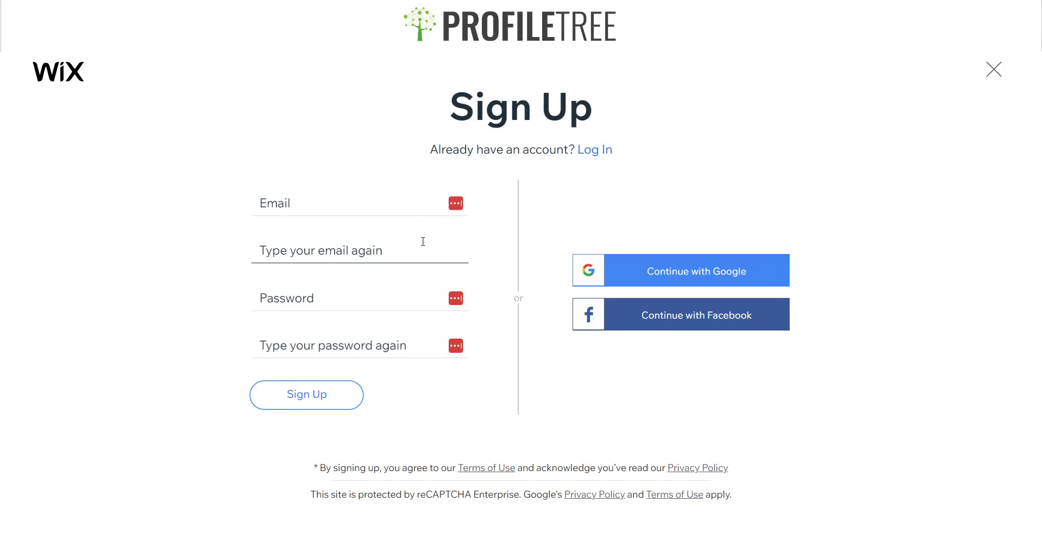
Log in to the existing account using the already filled-in email address
{"action": "left_click", "coordinate": [597, 152]}
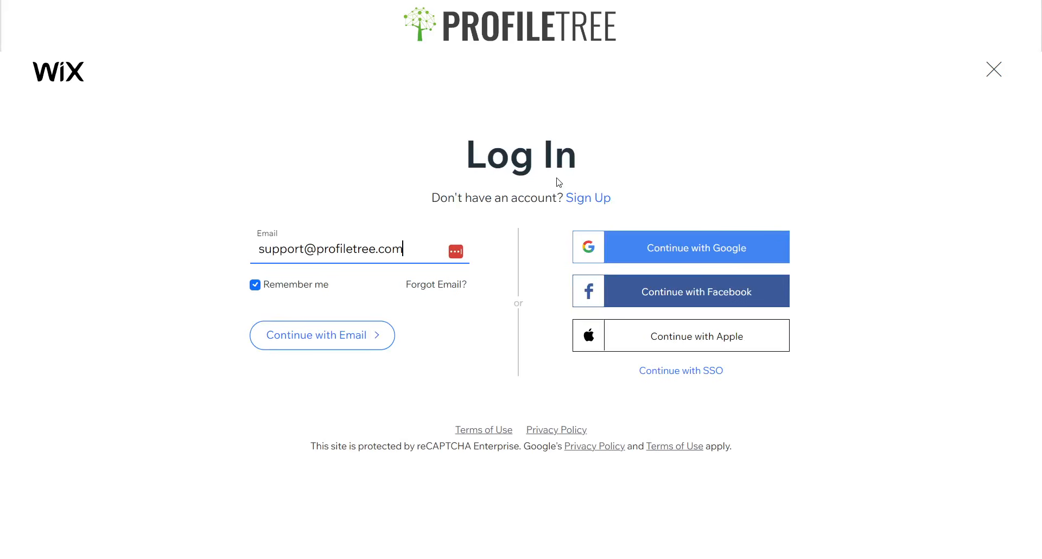
{"action": "left_click", "coordinate": [318, 338]}
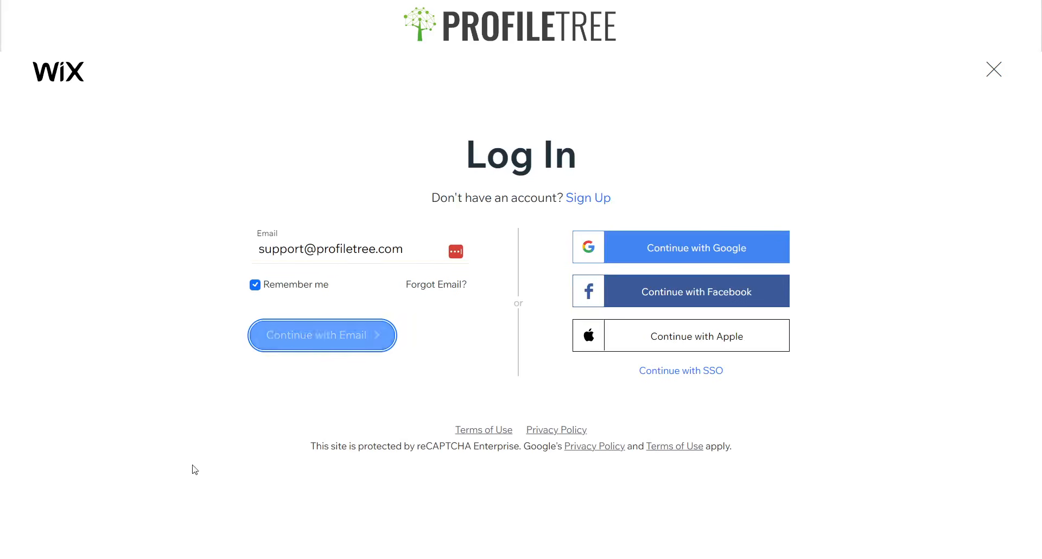
{"action": "left_click", "coordinate": [319, 383]}
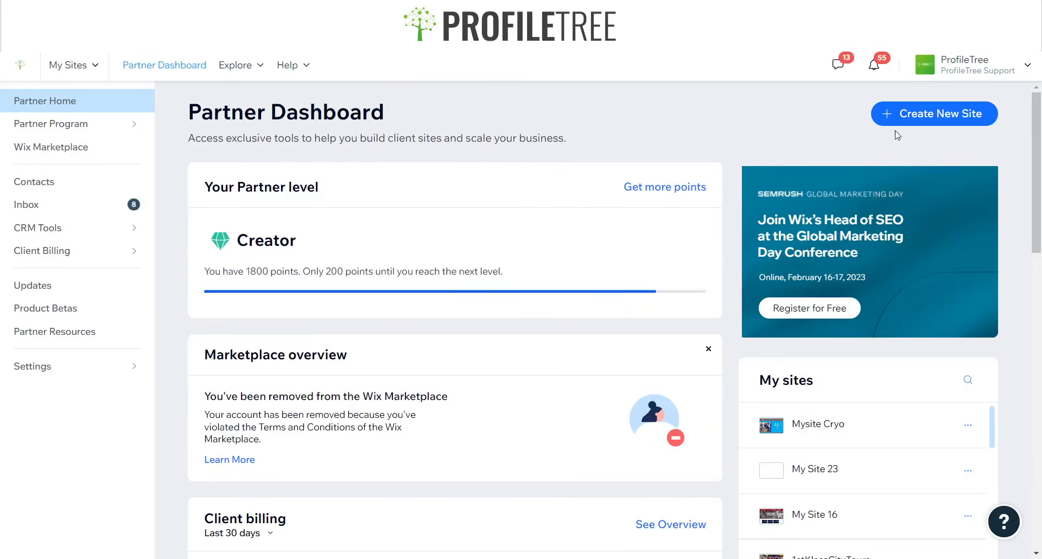
Start a new site and choose Wix as its platform
{"action": "left_click", "coordinate": [901, 115]}
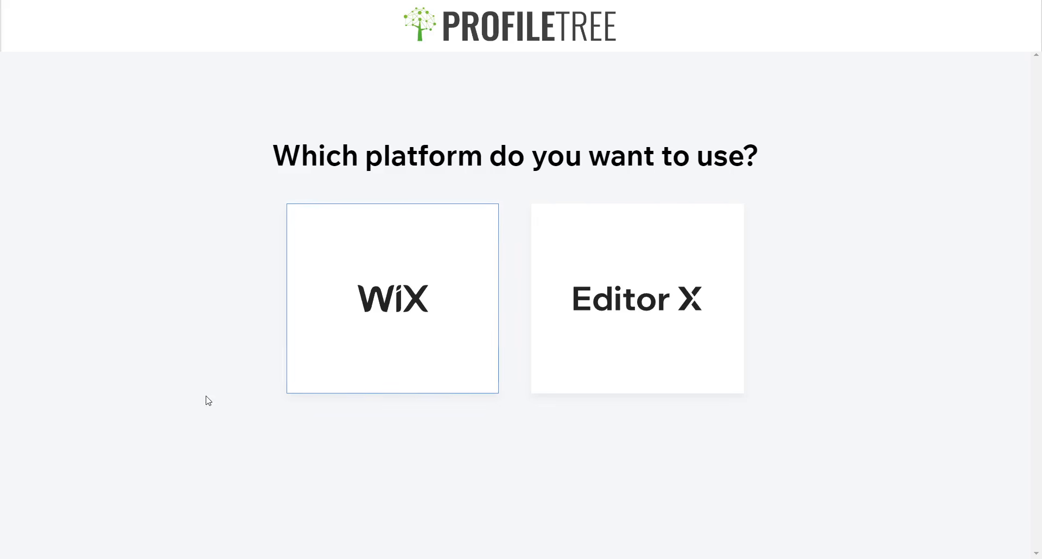
{"action": "left_click", "coordinate": [470, 332]}
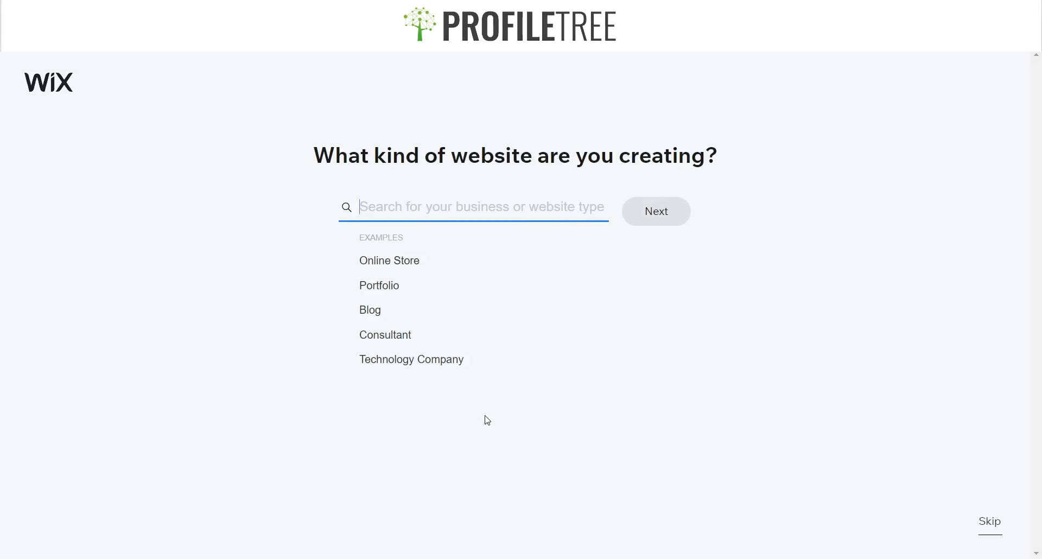
{"action": "left_click_drag", "start_coordinate": [316, 146], "coordinate": [744, 158]}
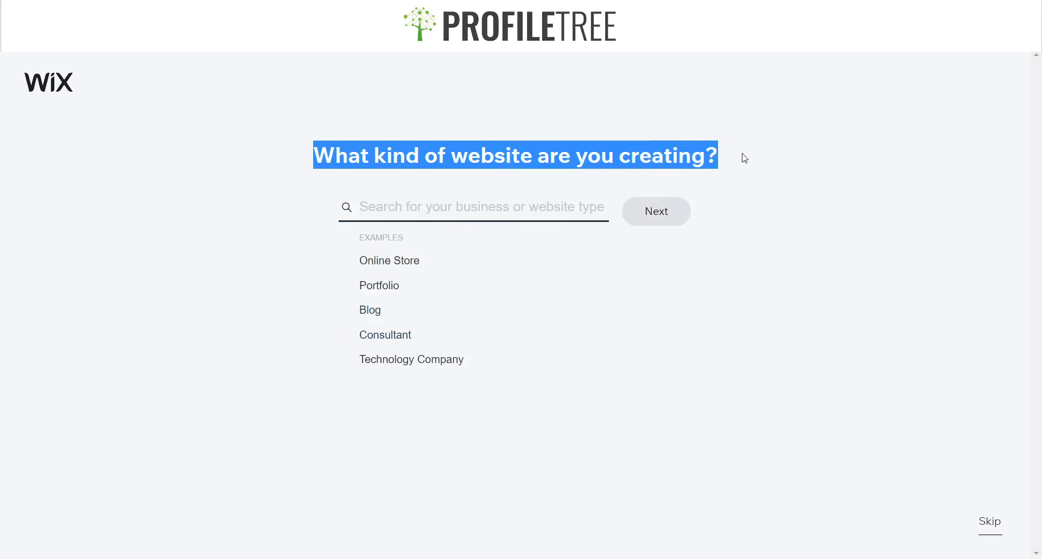
{"action": "left_click", "coordinate": [726, 332]}
{"action": "left_click", "coordinate": [465, 210]}
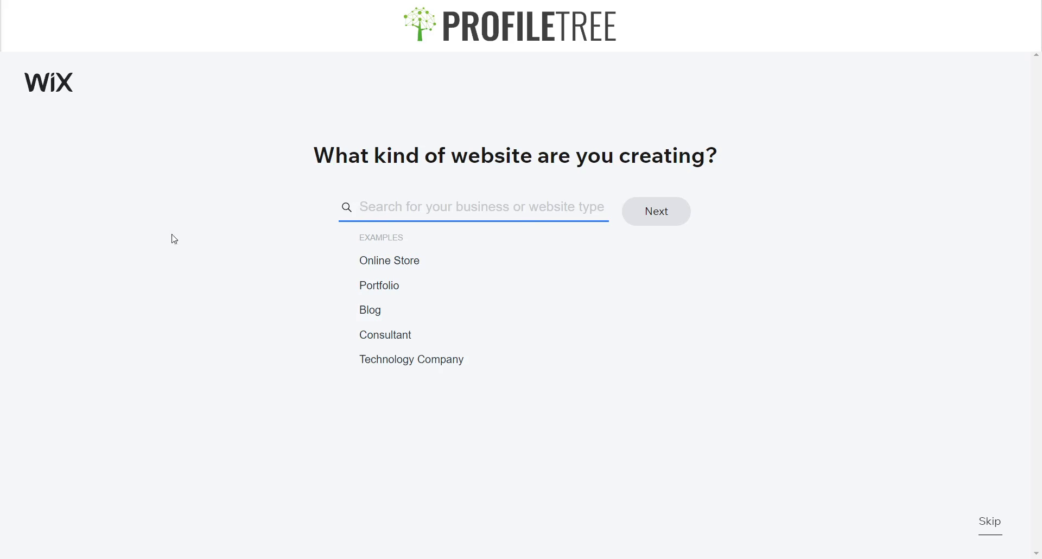
{"action": "left_click", "coordinate": [374, 312]}
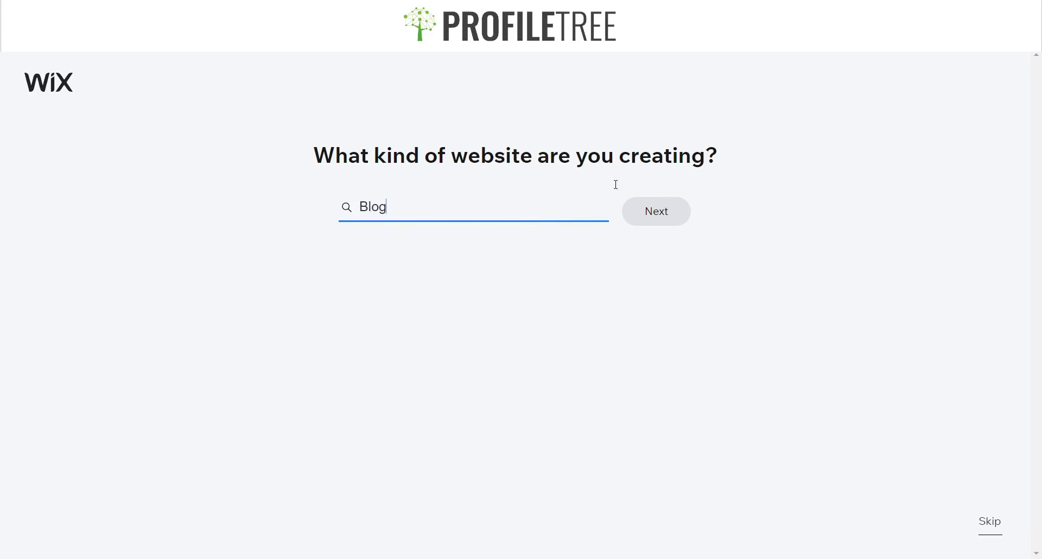
{"action": "left_click", "coordinate": [488, 221]}
{"action": "type", "text": "Excer"}
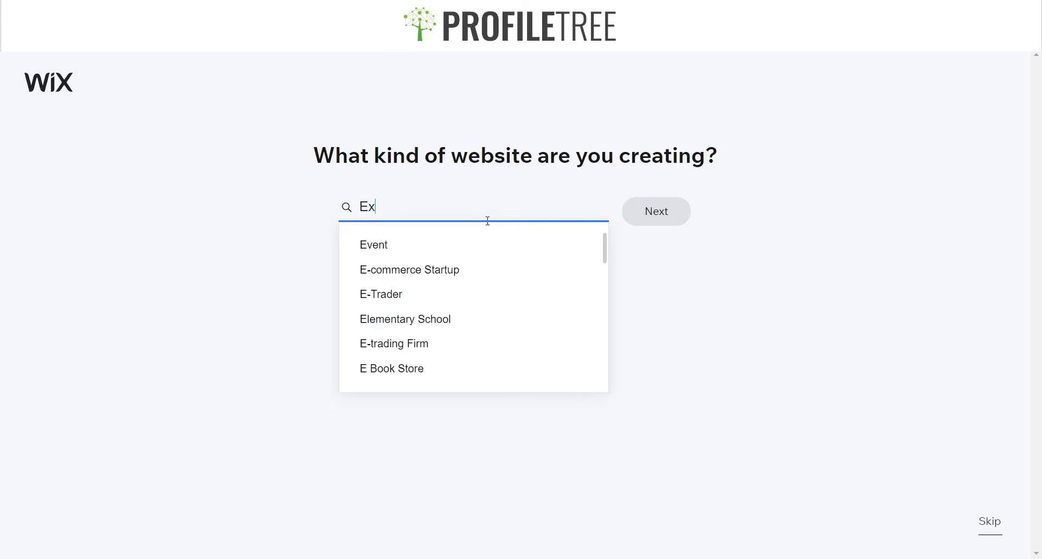
{"action": "key", "text": "BackSpace"}
{"action": "key", "text": "BackSpace"}
{"action": "key", "text": "BackSpace"}
{"action": "key", "text": "BackSpace"}
{"action": "key", "text": "BackSpace"}
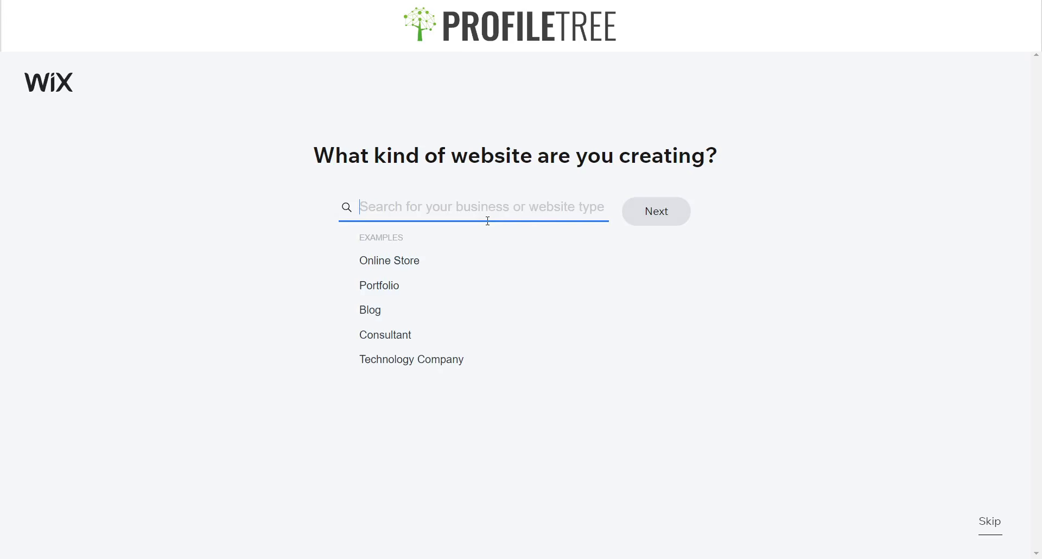
Search the website types for "Clothing Website" and choose Clothing Blogger as the kind of site
{"action": "type", "text": "Clothing"}
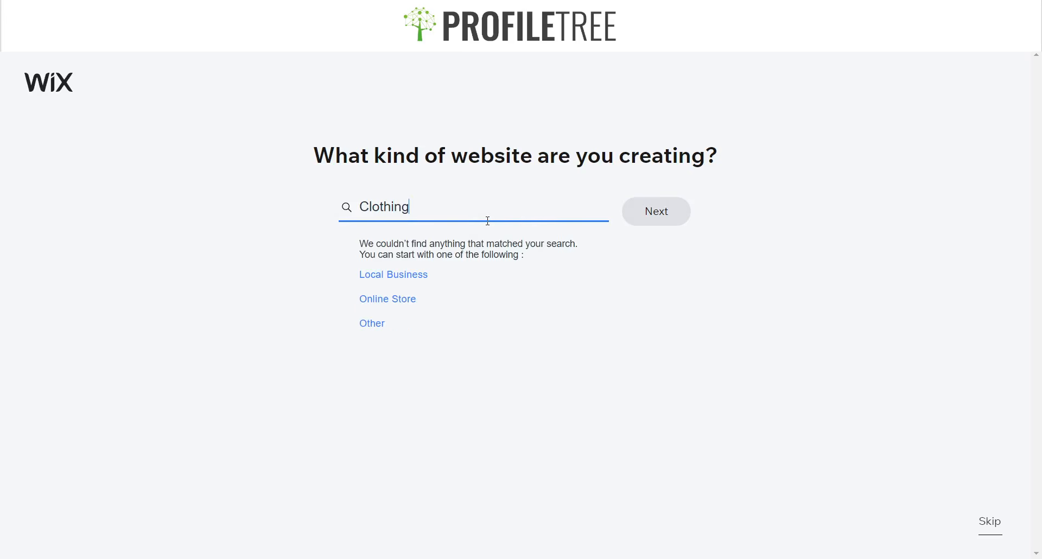
{"action": "type", "text": " Website"}
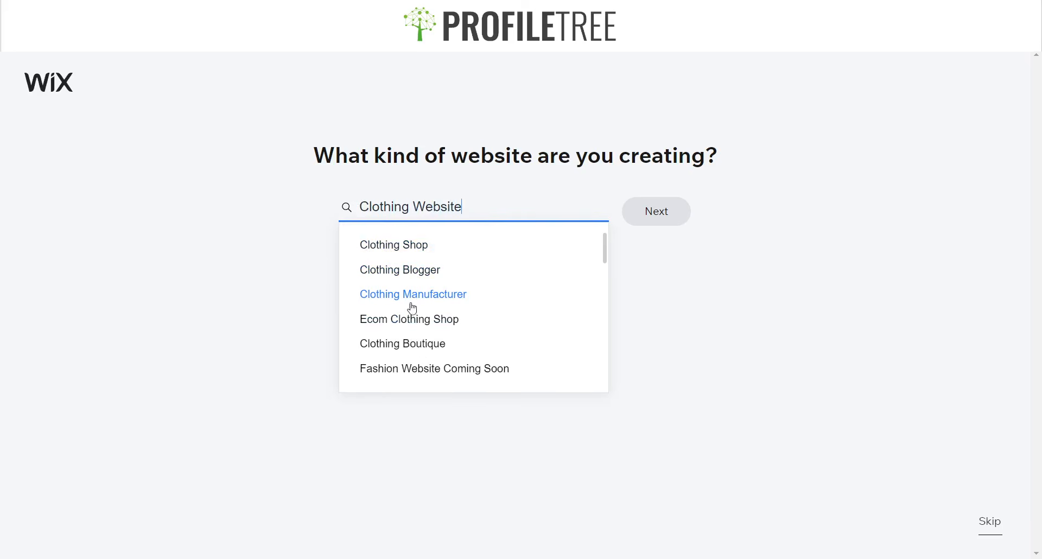
{"action": "scroll", "coordinate": [455, 307], "scroll_direction": "down", "scroll_amount": 10}
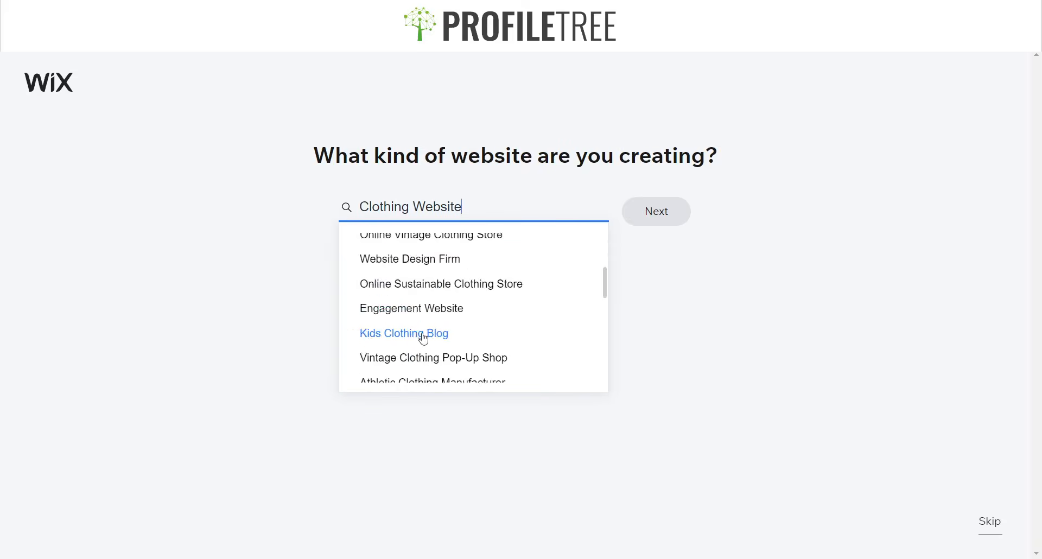
{"action": "scroll", "coordinate": [518, 354], "scroll_direction": "down", "scroll_amount": 15}
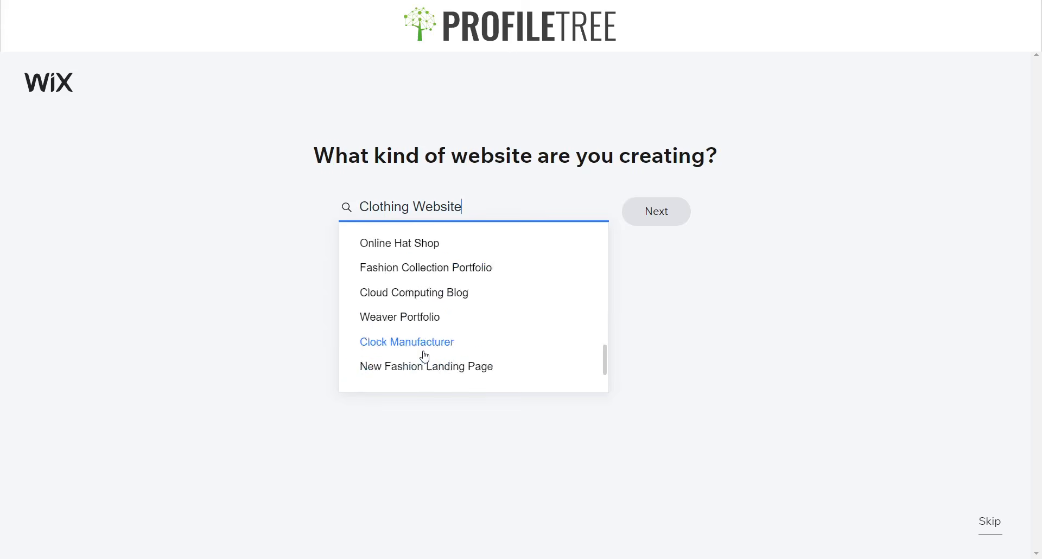
{"action": "left_click_drag", "start_coordinate": [606, 350], "coordinate": [597, 239]}
{"action": "left_click", "coordinate": [395, 281]}
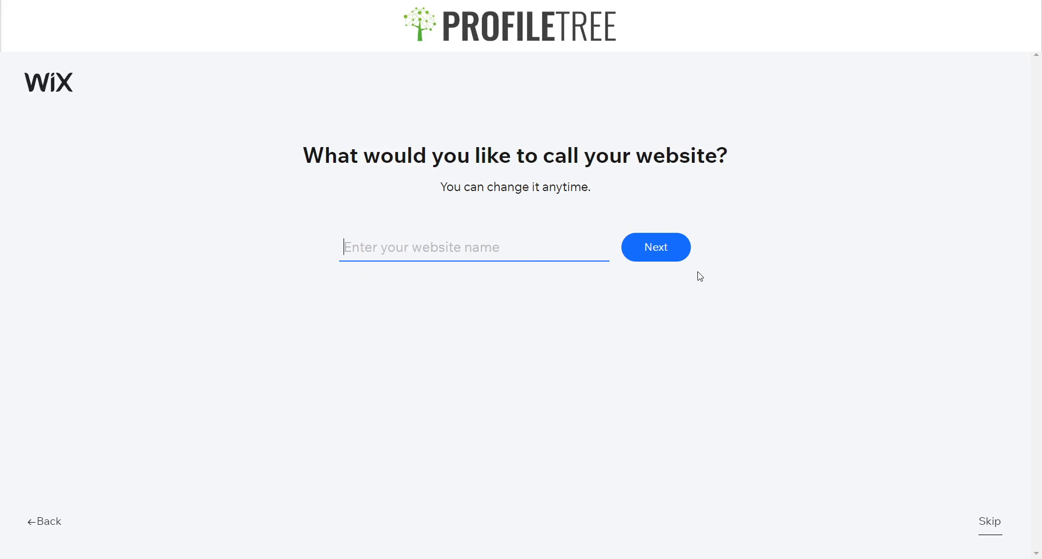
{"action": "type", "text": "None"}
{"action": "key", "text": "BackSpace"}
{"action": "key", "text": "BackSpace"}
{"action": "key", "text": "BackSpace"}
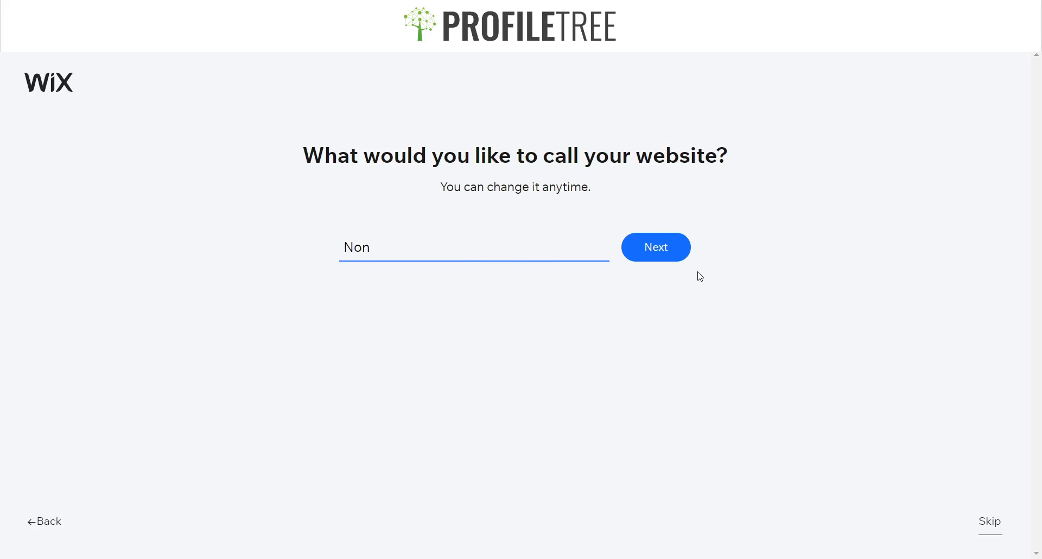
{"action": "key", "text": "BackSpace"}
Name the website SiteBuild and continue the setup
{"action": "type", "text": "SiteBuild"}
{"action": "double_click", "coordinate": [522, 245]}
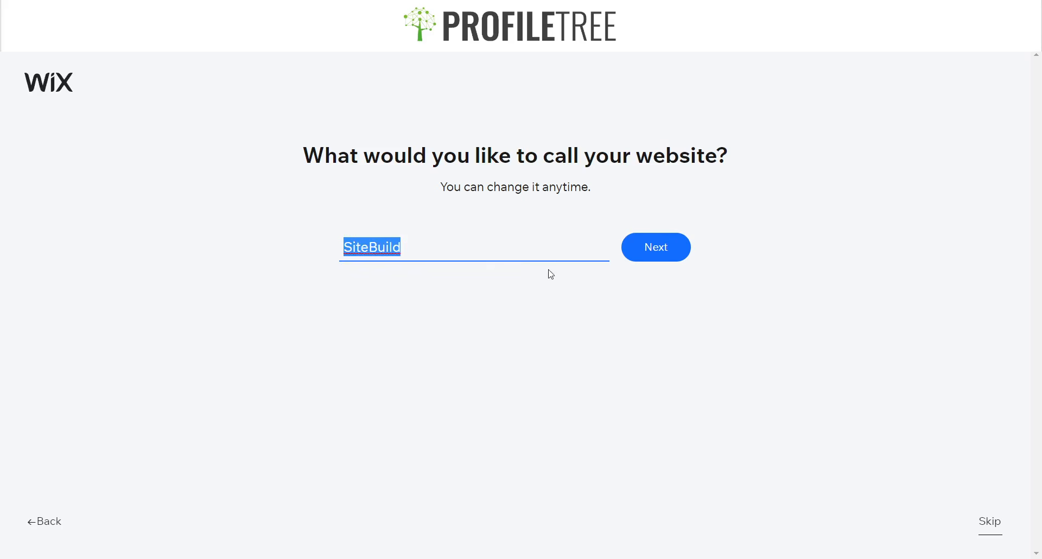
{"action": "left_click", "coordinate": [427, 250]}
{"action": "left_click", "coordinate": [636, 308]}
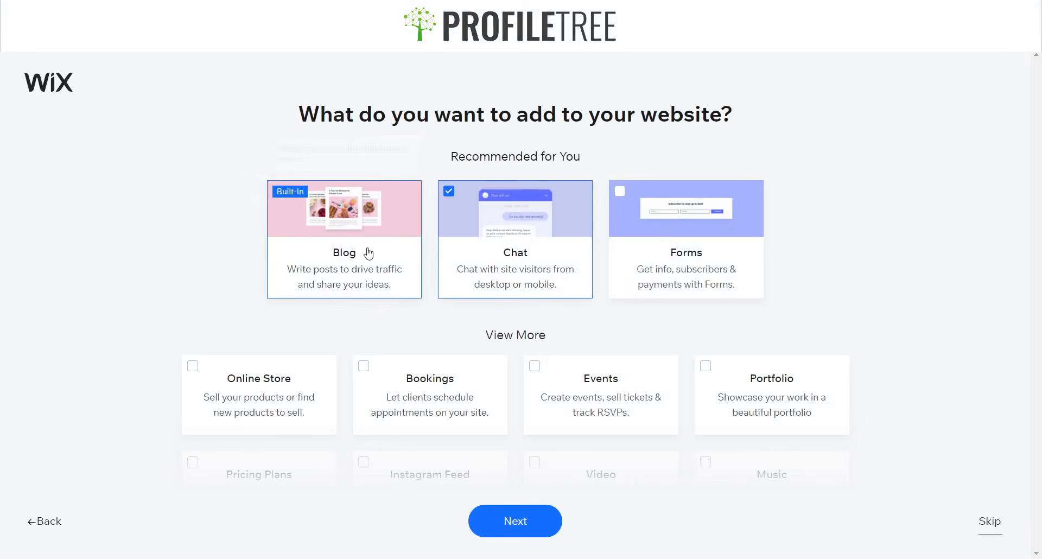
Deselect Chat among the features to add to the website and continue the setup
{"action": "mouse_move", "coordinate": [326, 212]}
{"action": "left_click_drag", "start_coordinate": [296, 111], "coordinate": [900, 105]}
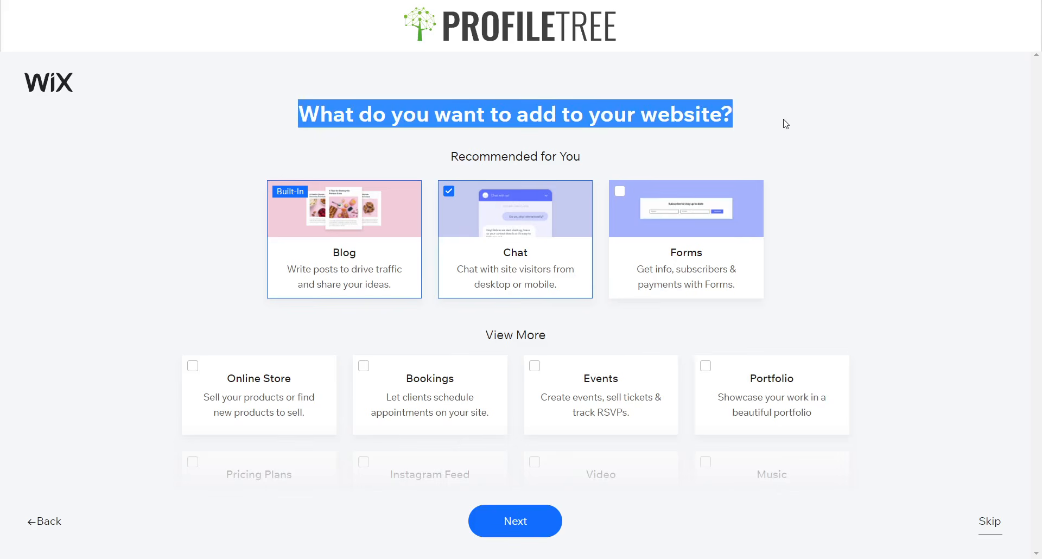
{"action": "left_click", "coordinate": [673, 124]}
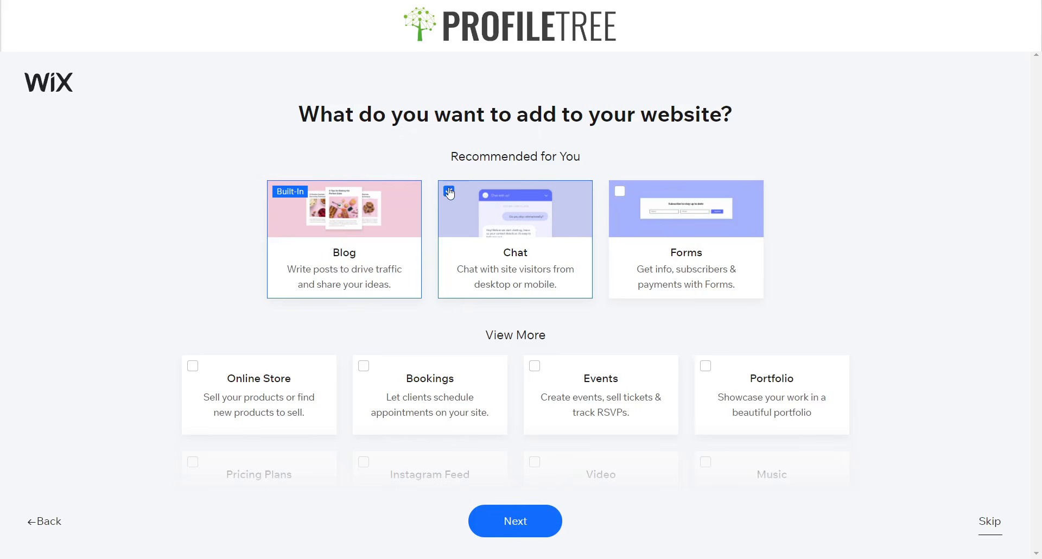
{"action": "left_click", "coordinate": [458, 217]}
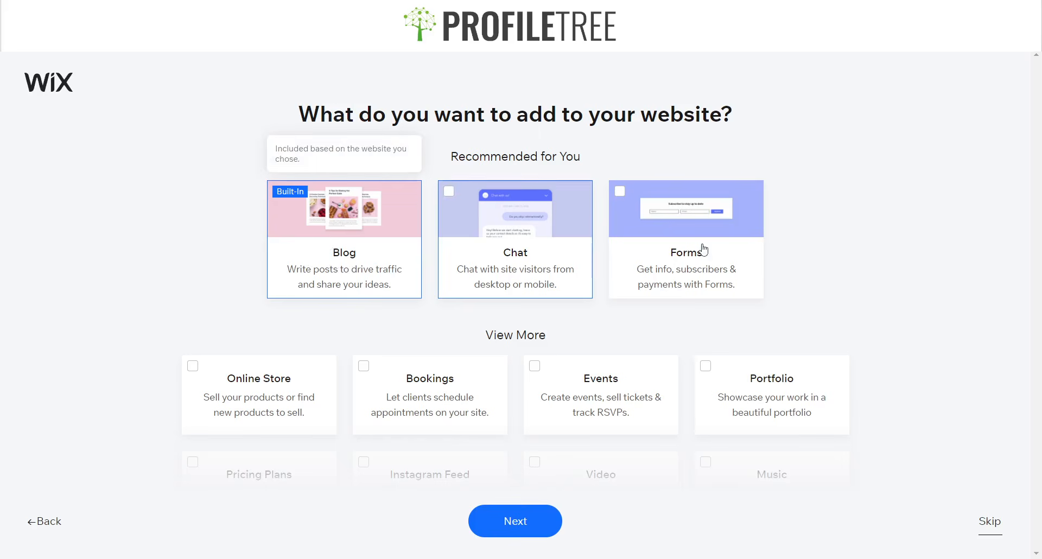
{"action": "scroll", "coordinate": [330, 263], "scroll_direction": "down", "scroll_amount": 5}
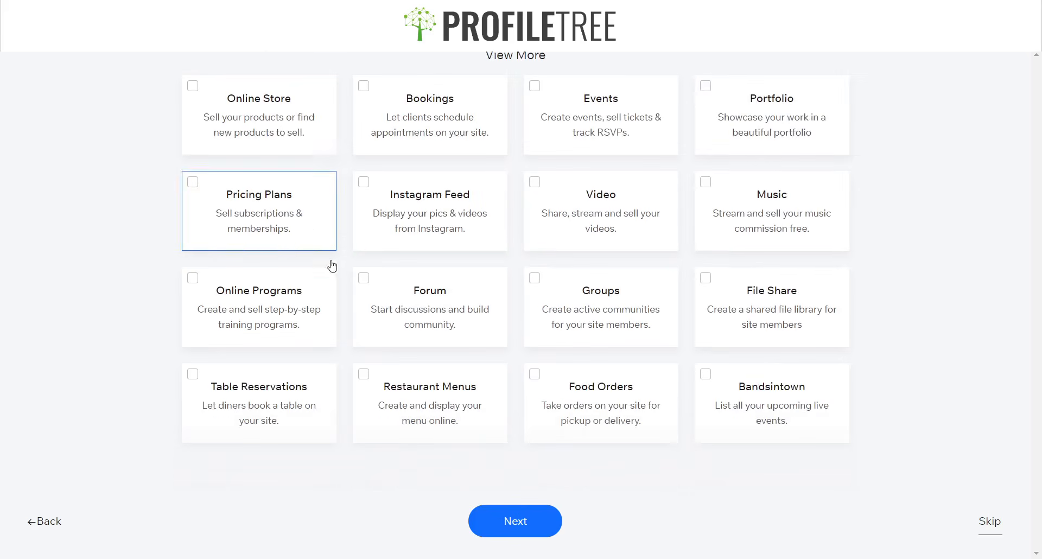
{"action": "scroll", "coordinate": [735, 200], "scroll_direction": "up", "scroll_amount": 5}
{"action": "scroll", "coordinate": [736, 346], "scroll_direction": "down", "scroll_amount": 2}
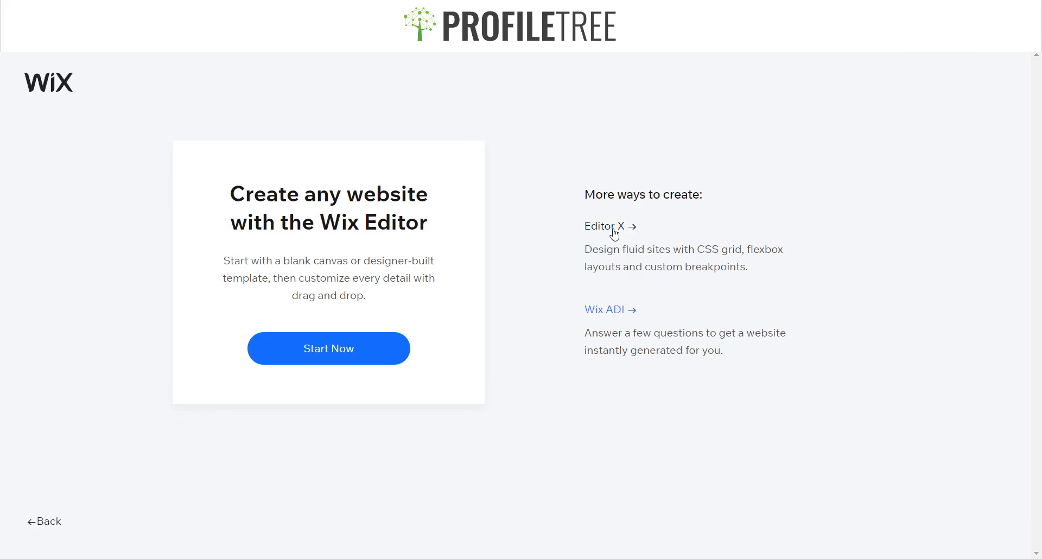
Choose the Wix Editor as the way to create the website and start with it
{"action": "left_click_drag", "start_coordinate": [585, 249], "coordinate": [769, 242]}
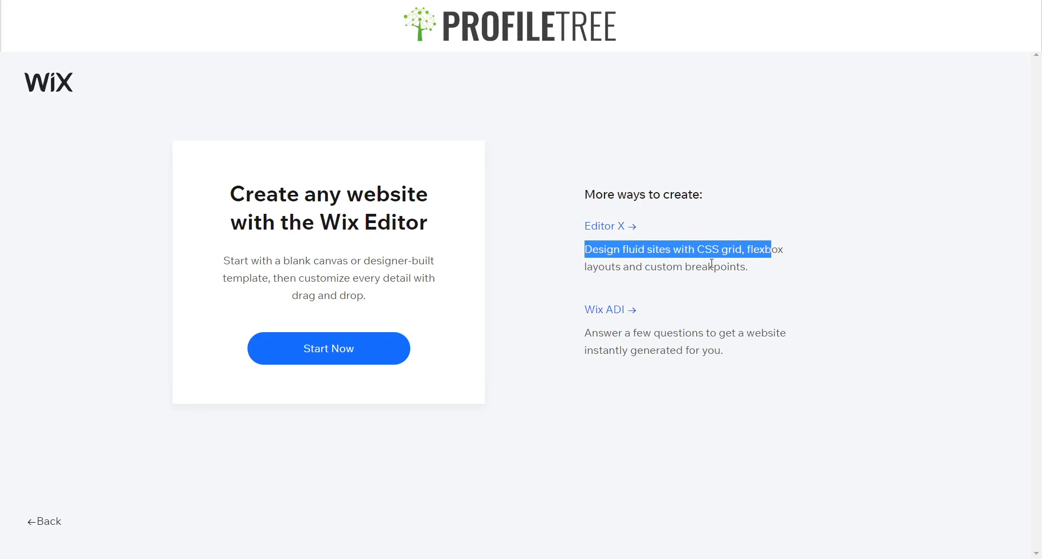
{"action": "left_click_drag", "start_coordinate": [709, 265], "coordinate": [703, 265]}
{"action": "left_click", "coordinate": [396, 351]}
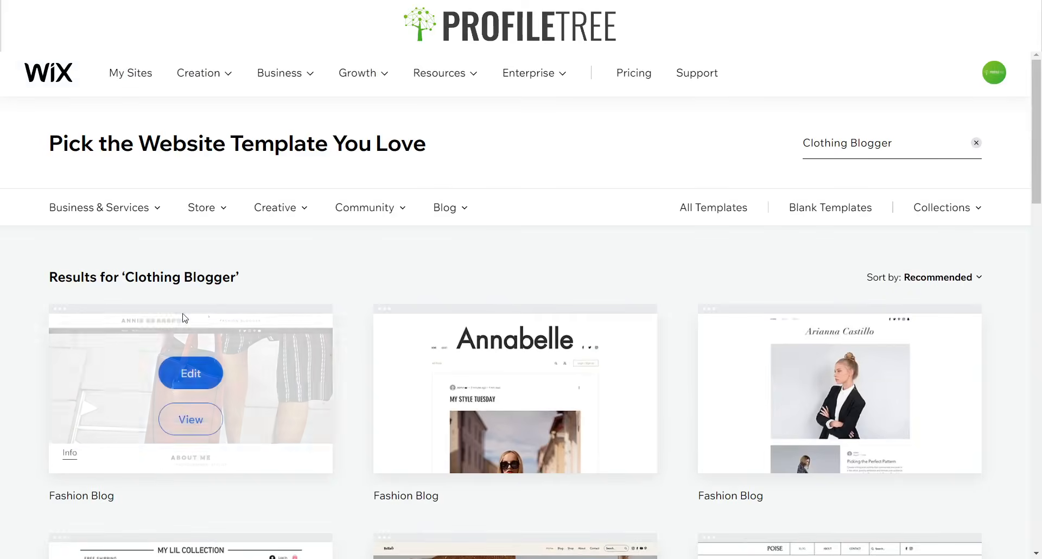
Browse the first two pages of Clothing Blogger templates to compare the available designs
{"action": "left_click", "coordinate": [338, 279]}
{"action": "scroll", "coordinate": [162, 407], "scroll_direction": "down", "scroll_amount": 5}
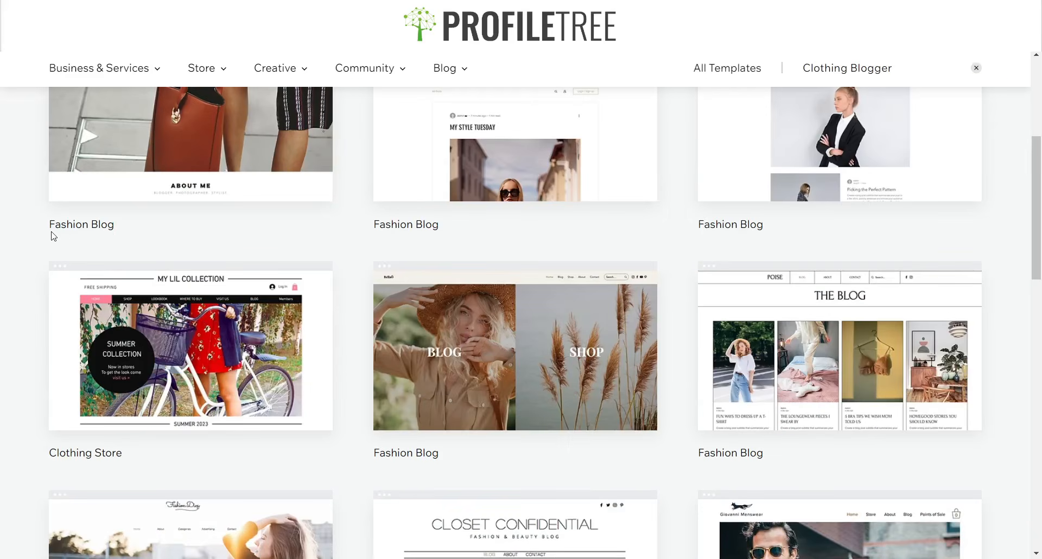
{"action": "scroll", "coordinate": [814, 266], "scroll_direction": "down", "scroll_amount": 10}
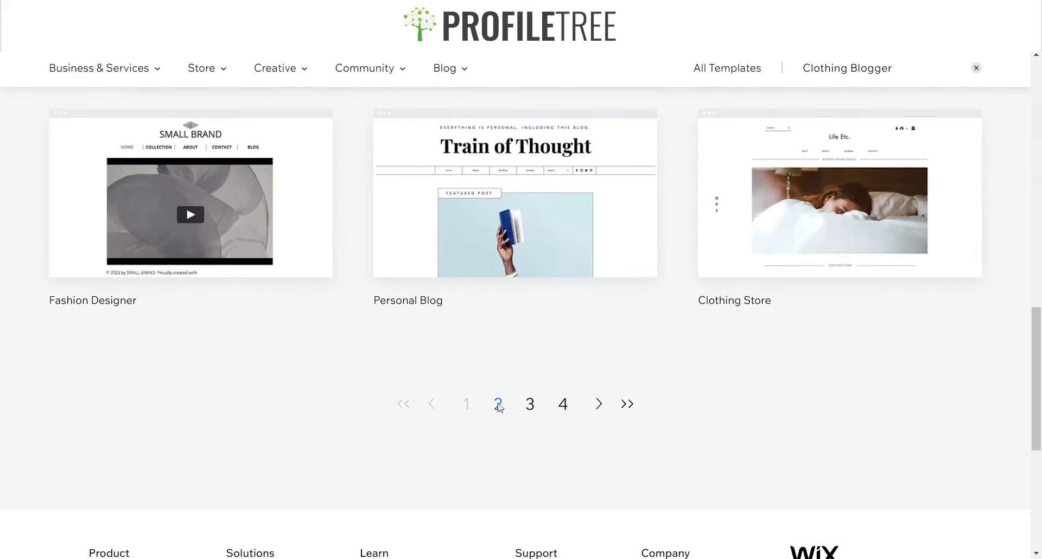
{"action": "left_click", "coordinate": [499, 405]}
{"action": "scroll", "coordinate": [685, 271], "scroll_direction": "down", "scroll_amount": 7}
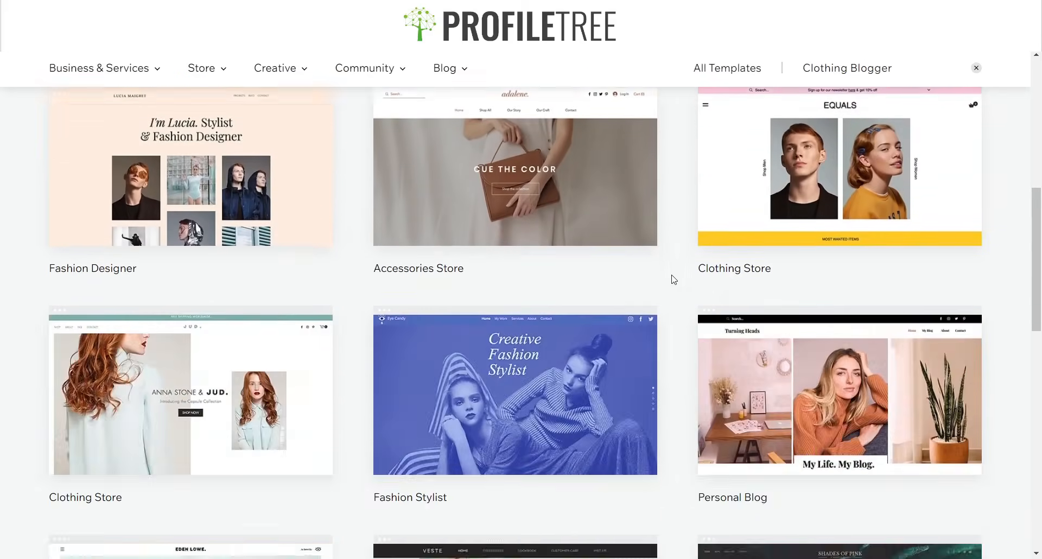
{"action": "scroll", "coordinate": [673, 280], "scroll_direction": "up", "scroll_amount": 6}
{"action": "scroll", "coordinate": [677, 286], "scroll_direction": "down", "scroll_amount": 10}
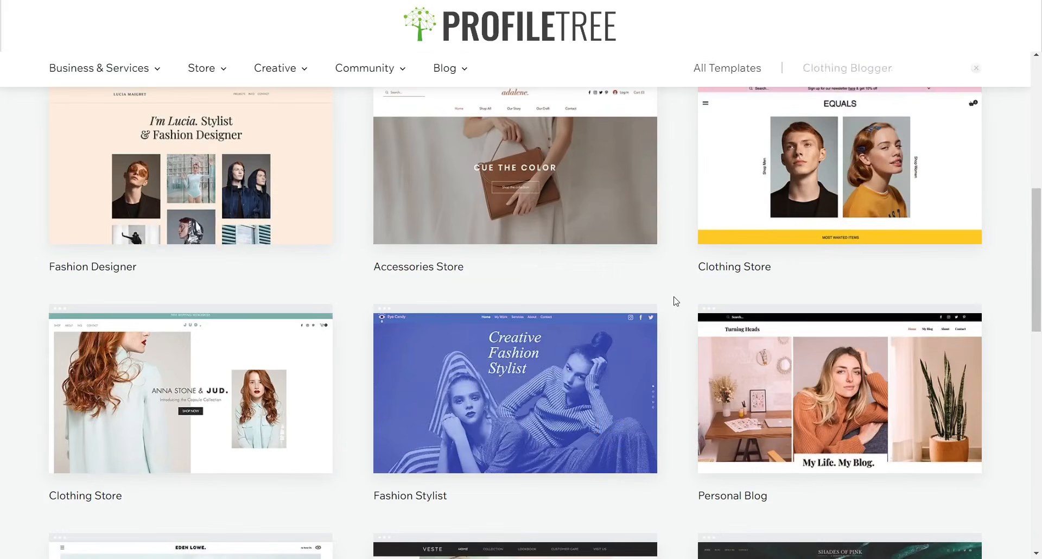
{"action": "scroll", "coordinate": [665, 262], "scroll_direction": "up", "scroll_amount": 10}
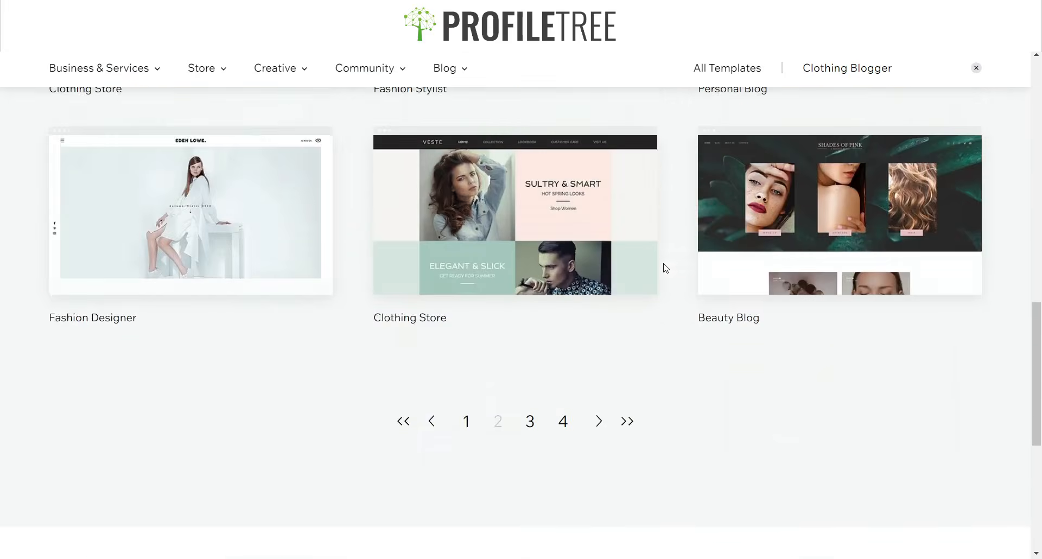
{"action": "scroll", "coordinate": [464, 376], "scroll_direction": "down", "scroll_amount": 10}
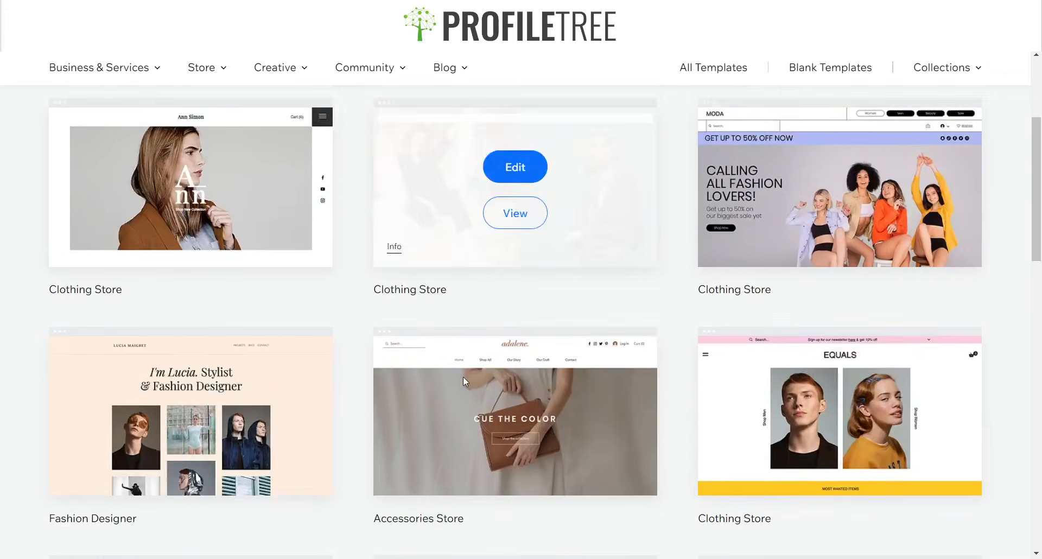
{"action": "scroll", "coordinate": [617, 303], "scroll_direction": "up", "scroll_amount": 10}
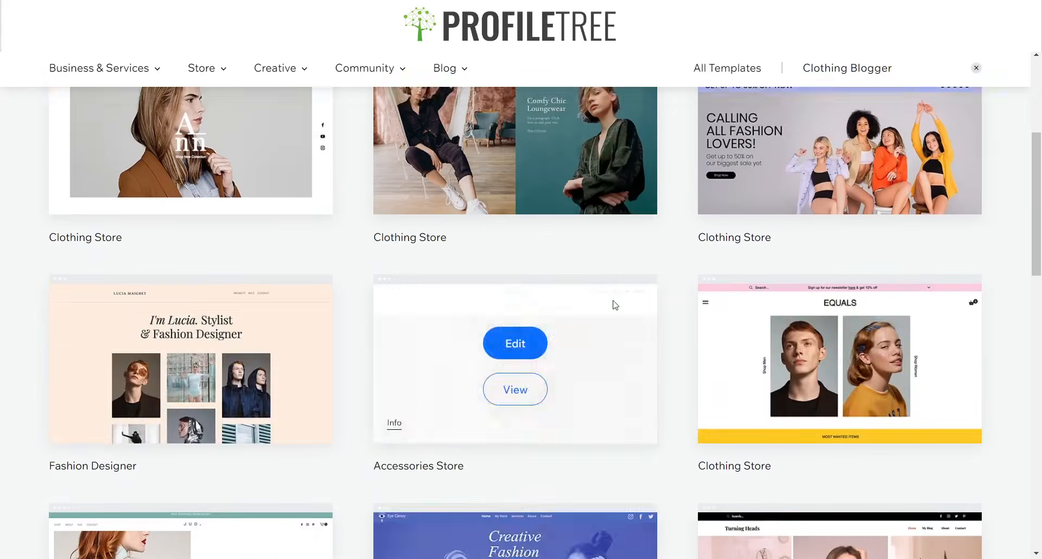
{"action": "scroll", "coordinate": [309, 321], "scroll_direction": "down", "scroll_amount": 6}
{"action": "scroll", "coordinate": [472, 301], "scroll_direction": "up", "scroll_amount": 5}
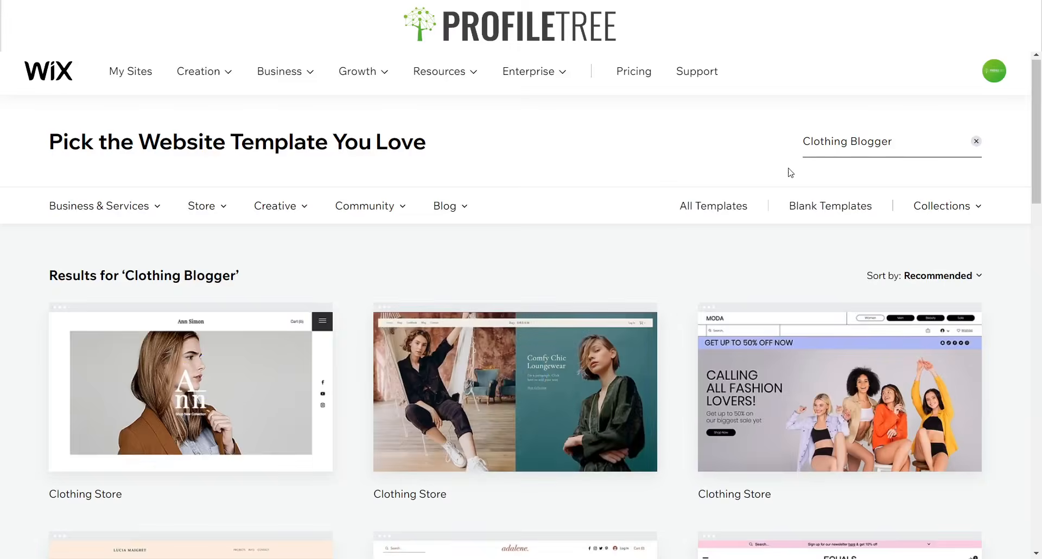
Show the blank website templates and look through their layouts
{"action": "left_click", "coordinate": [828, 206]}
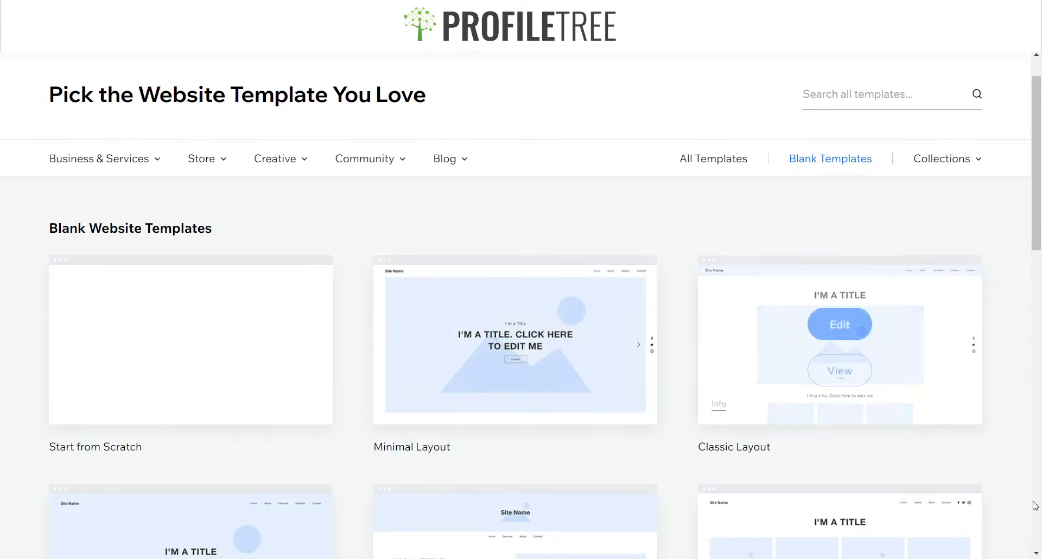
{"action": "scroll", "coordinate": [58, 112], "scroll_direction": "down", "scroll_amount": 3}
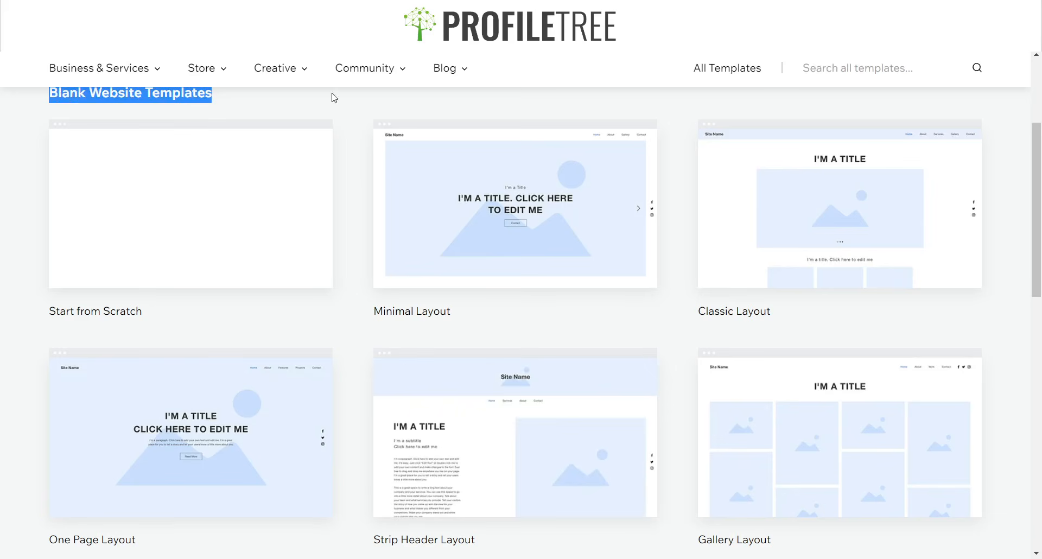
Look over the remaining blank website layouts, down to Showcase Portfolio, Split Screen and Overlapping Layout
{"action": "left_click", "coordinate": [349, 116]}
{"action": "scroll", "coordinate": [367, 376], "scroll_direction": "down", "scroll_amount": 5}
{"action": "scroll", "coordinate": [364, 376], "scroll_direction": "down", "scroll_amount": 4}
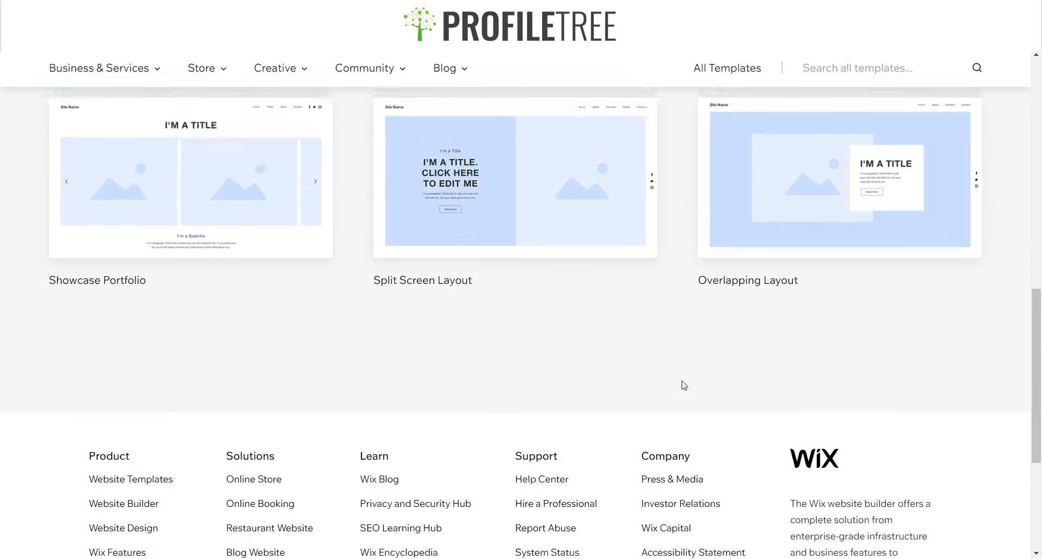
{"action": "scroll", "coordinate": [682, 384], "scroll_direction": "up", "scroll_amount": 9}
{"action": "scroll", "coordinate": [817, 348], "scroll_direction": "up", "scroll_amount": 3}
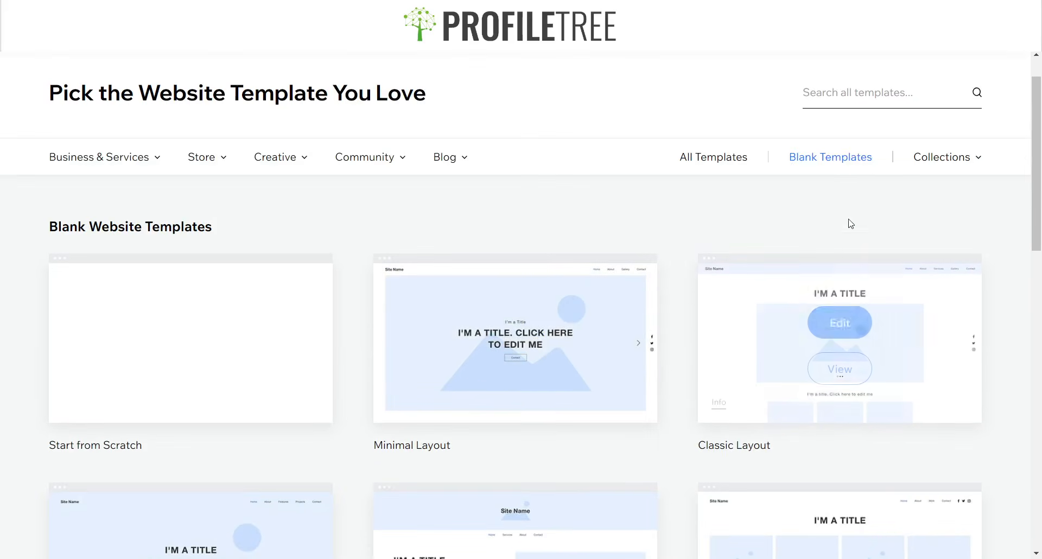
{"action": "mouse_move", "coordinate": [569, 344]}
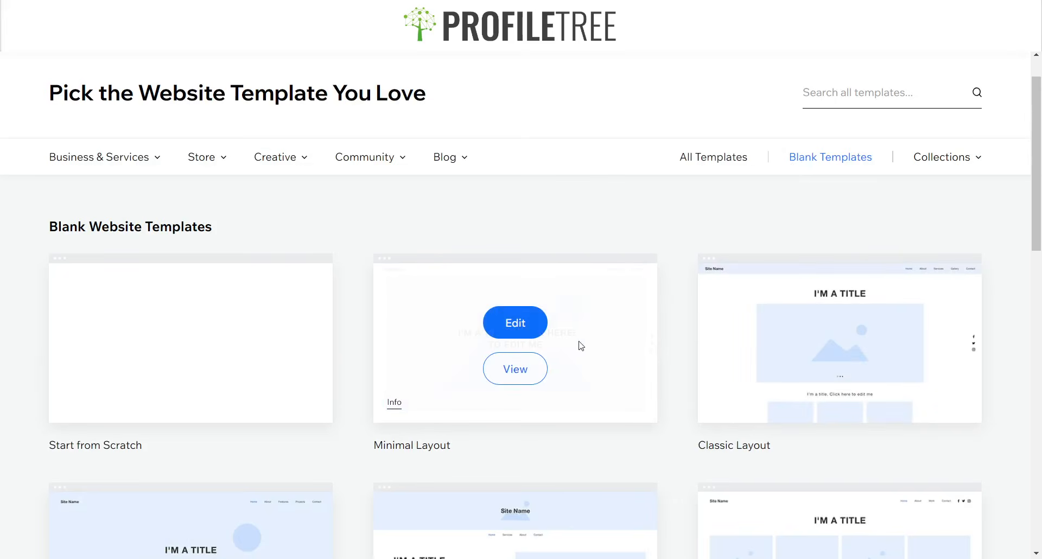
Switch to all website templates and search them for "fashion blogger"
{"action": "left_click", "coordinate": [713, 157]}
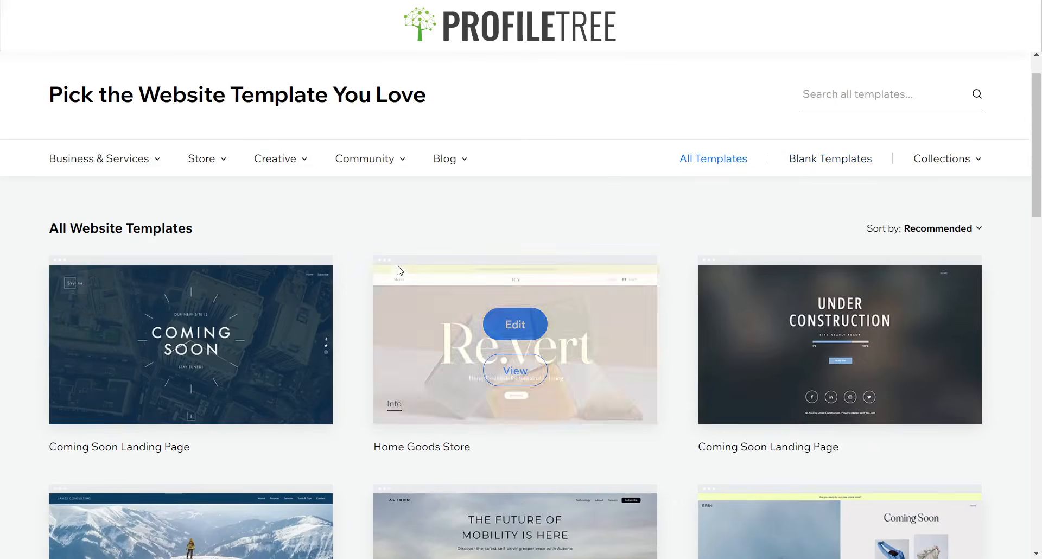
{"action": "scroll", "coordinate": [777, 305], "scroll_direction": "down", "scroll_amount": 3}
{"action": "scroll", "coordinate": [784, 158], "scroll_direction": "up", "scroll_amount": 4}
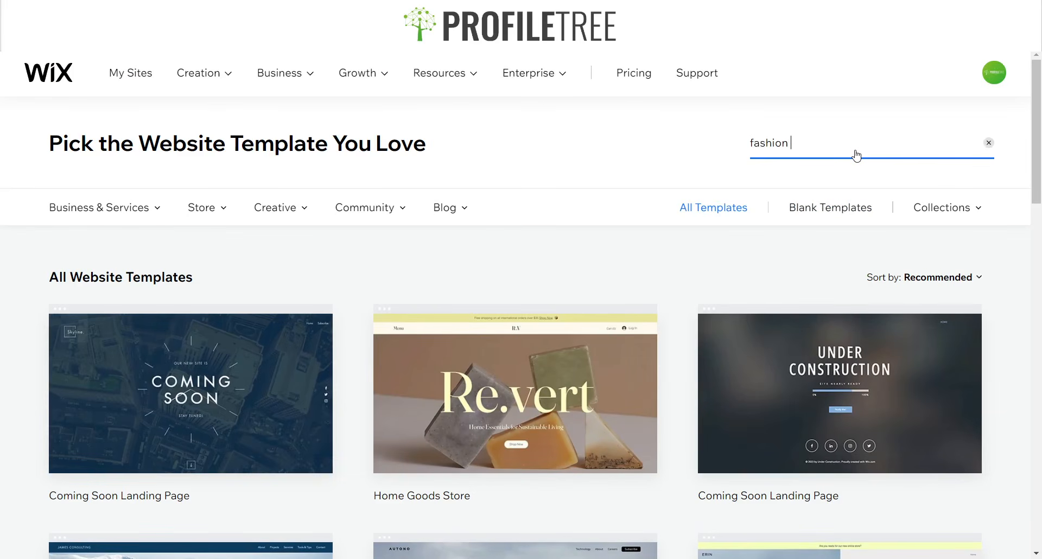
{"action": "type", "text": "er"}
{"action": "key", "text": "Return"}
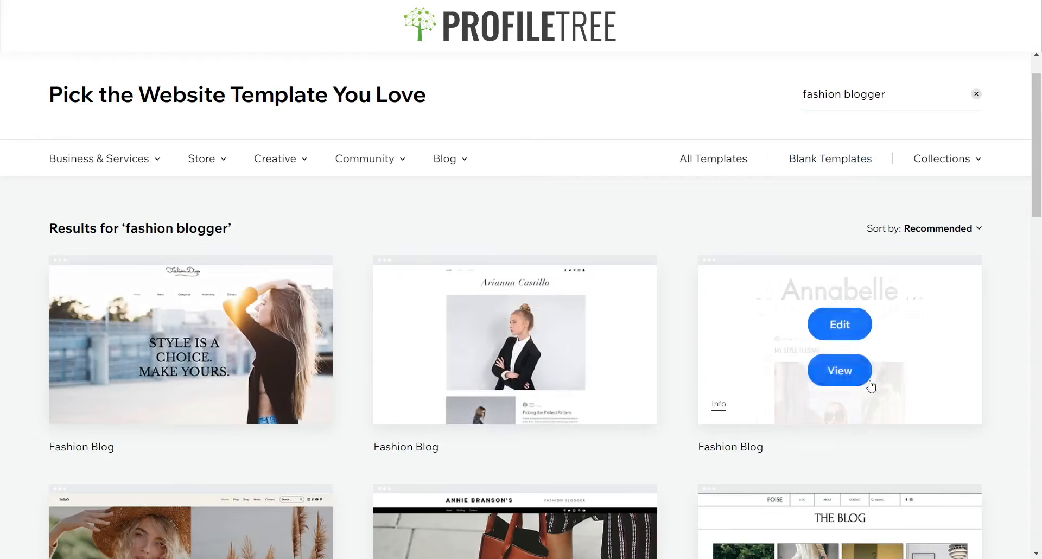
Preview the Fashion Blog template featuring the "My Style Tuesday" post and read through its home page posts
{"action": "left_click", "coordinate": [840, 371]}
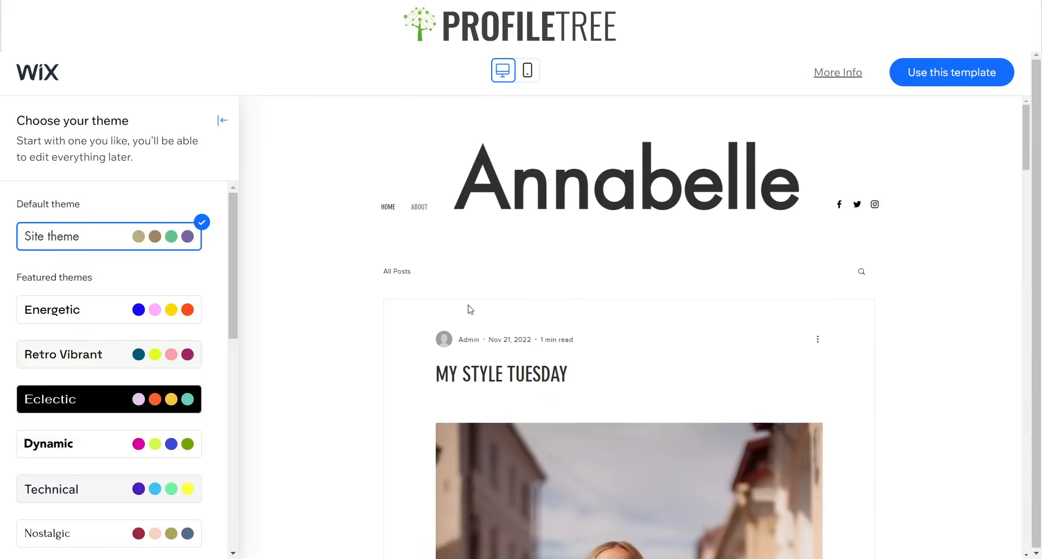
{"action": "scroll", "coordinate": [470, 309], "scroll_direction": "down", "scroll_amount": 18}
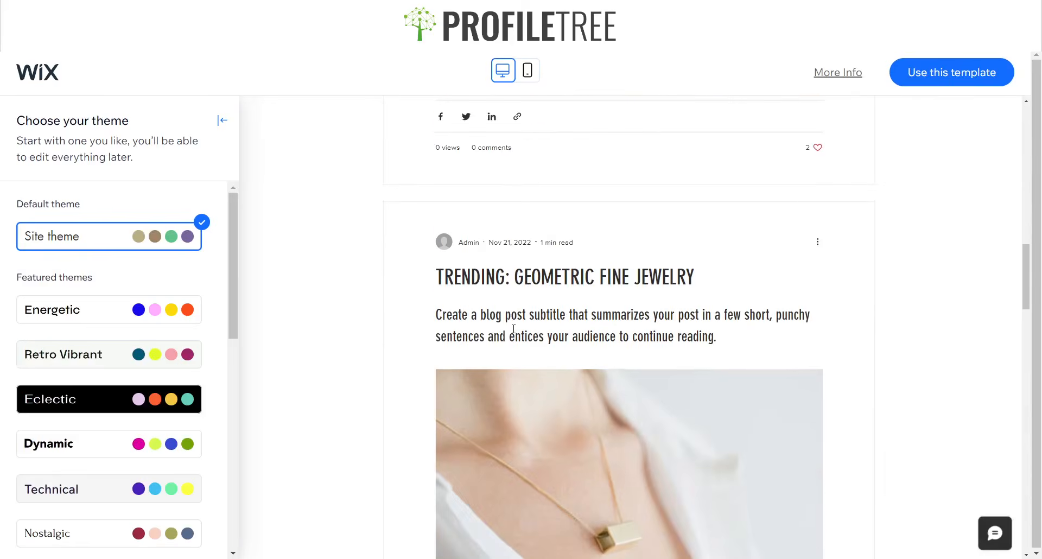
{"action": "scroll", "coordinate": [927, 372], "scroll_direction": "up", "scroll_amount": 20}
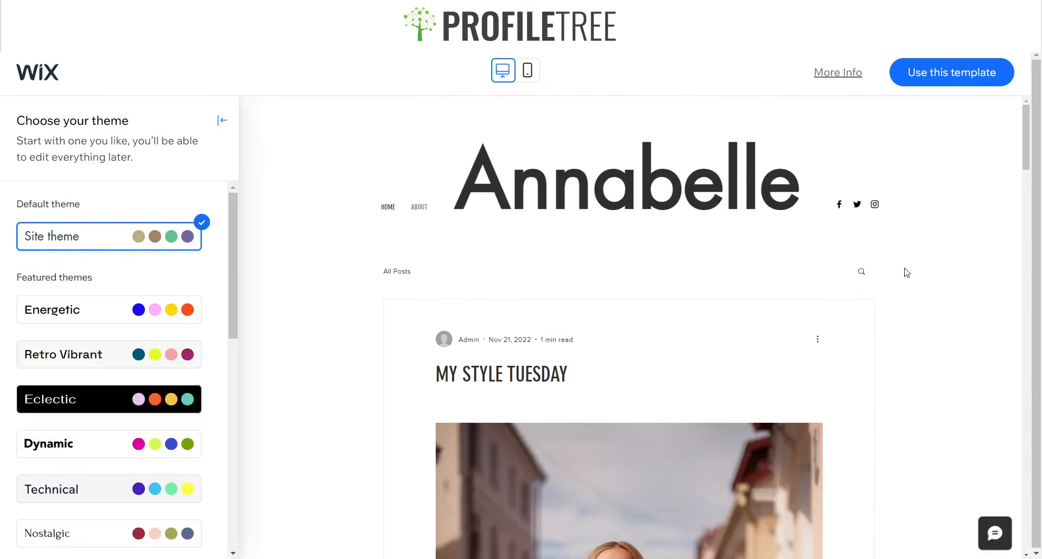
{"action": "scroll", "coordinate": [597, 228], "scroll_direction": "down", "scroll_amount": 2}
{"action": "scroll", "coordinate": [728, 258], "scroll_direction": "up", "scroll_amount": 2}
{"action": "left_click_drag", "start_coordinate": [1027, 148], "coordinate": [999, 135]}
{"action": "scroll", "coordinate": [1005, 156], "scroll_direction": "down", "scroll_amount": 2}
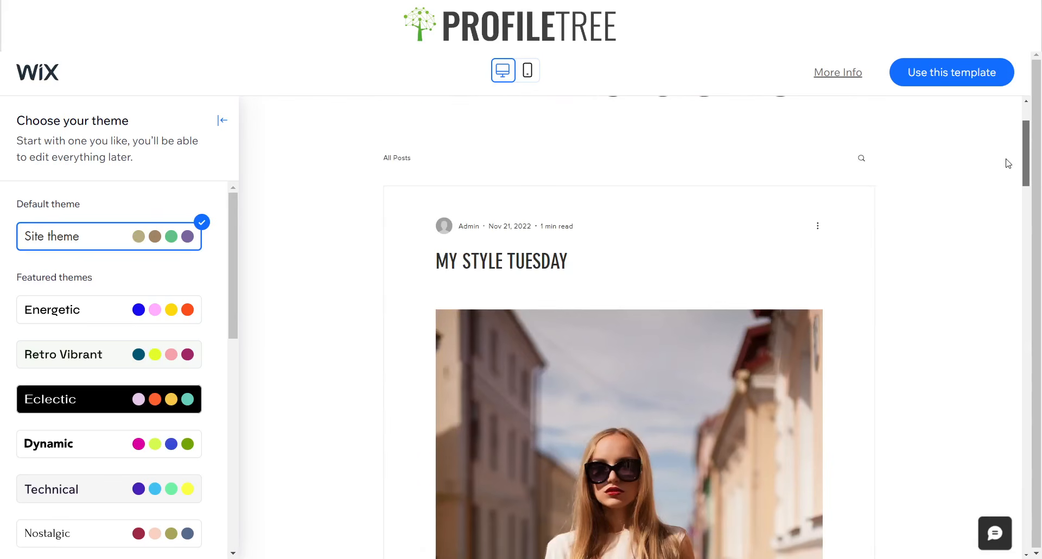
{"action": "left_click_drag", "start_coordinate": [1006, 159], "coordinate": [1015, 241]}
{"action": "scroll", "coordinate": [1009, 360], "scroll_direction": "down", "scroll_amount": 1}
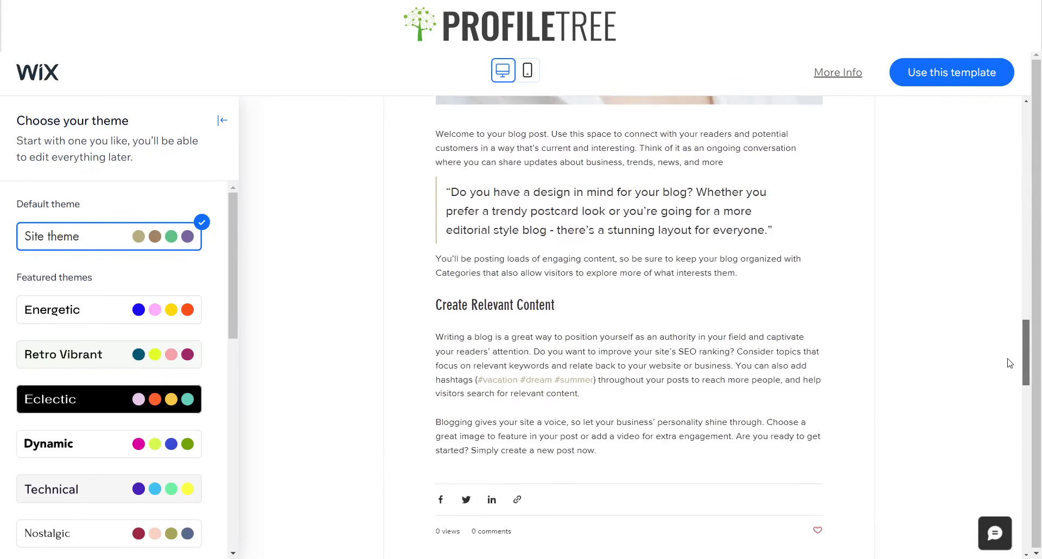
{"action": "scroll", "coordinate": [1012, 395], "scroll_direction": "down", "scroll_amount": 15}
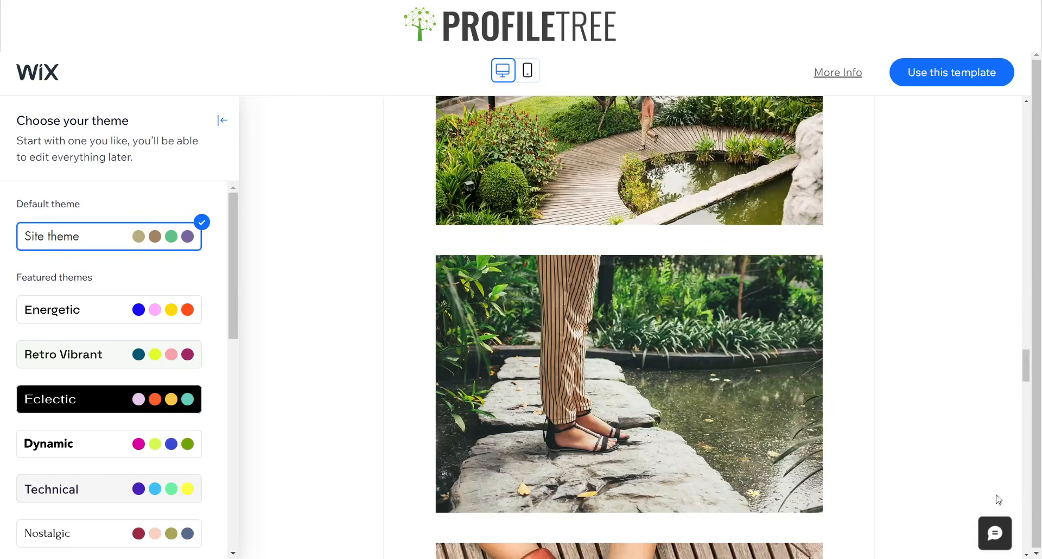
{"action": "scroll", "coordinate": [984, 276], "scroll_direction": "down", "scroll_amount": 3}
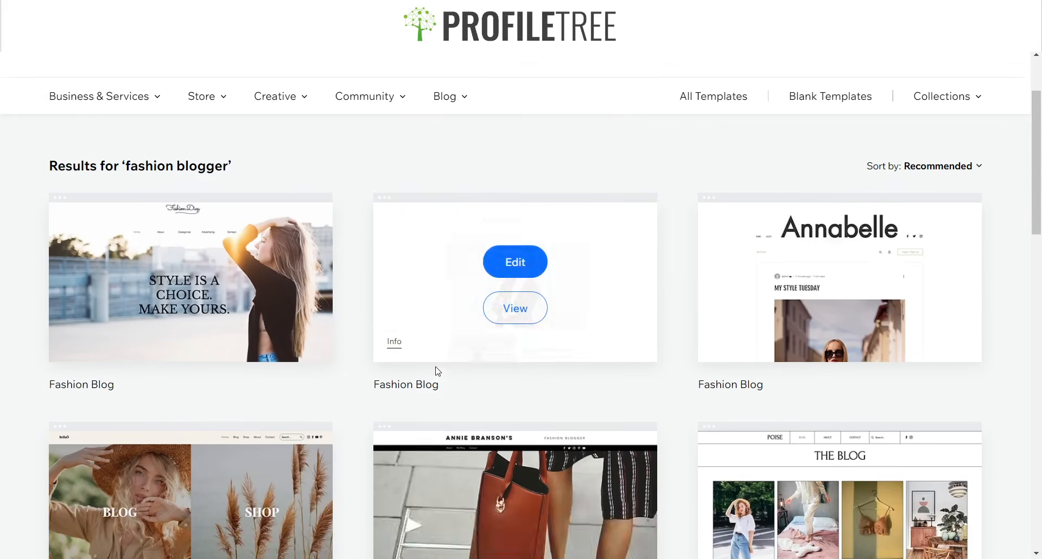
Preview the Fashion Blog template with the brown handbag photo, check its page sections and close the preview
{"action": "scroll", "coordinate": [435, 368], "scroll_direction": "down", "scroll_amount": 3}
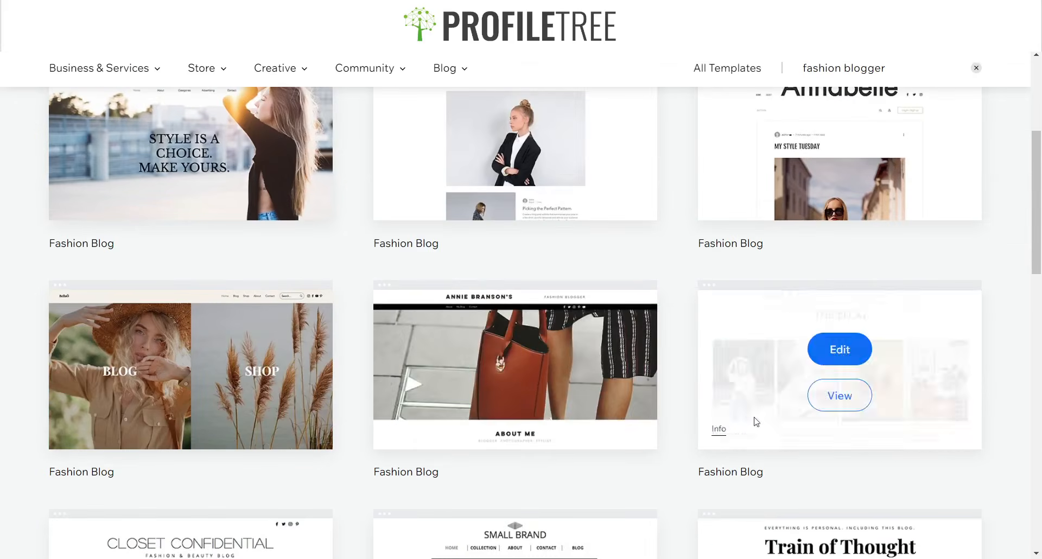
{"action": "left_click", "coordinate": [490, 408]}
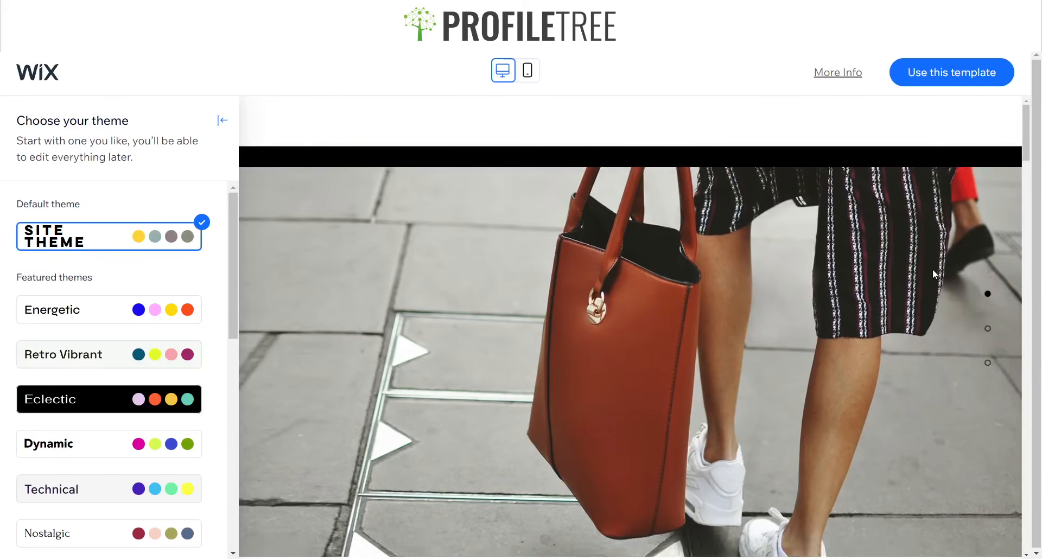
{"action": "left_click", "coordinate": [988, 329]}
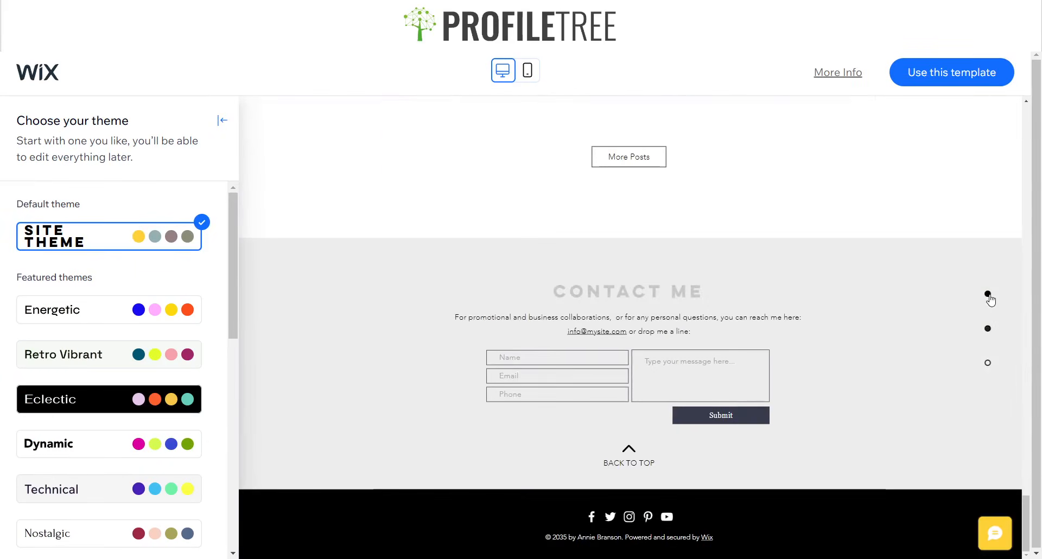
{"action": "left_click", "coordinate": [989, 296]}
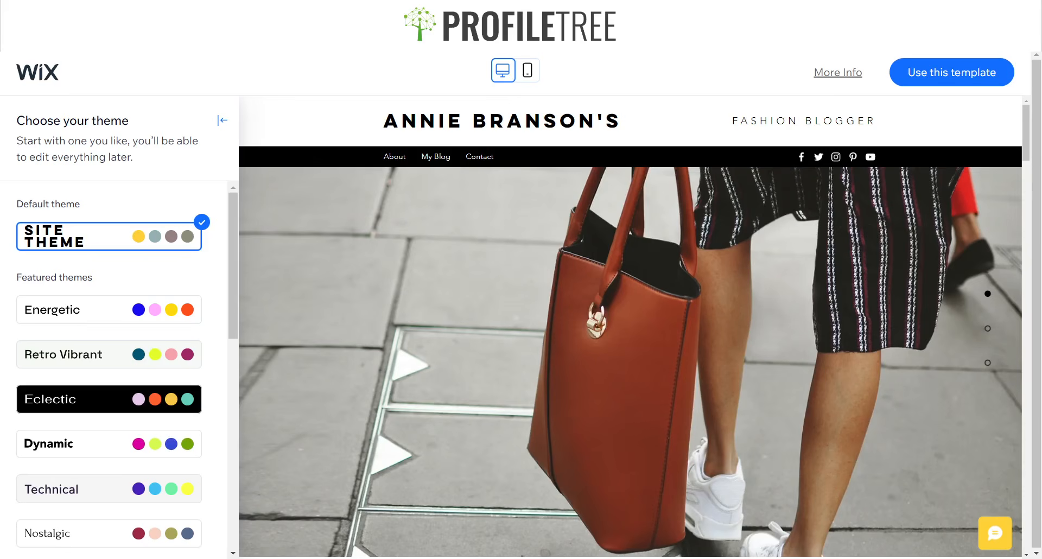
{"action": "key", "text": "ctrl+w"}
Preview the BellaÖ Fashion Blog template with the Blog and Shop halves and look through its home page
{"action": "scroll", "coordinate": [237, 324], "scroll_direction": "down", "scroll_amount": 1}
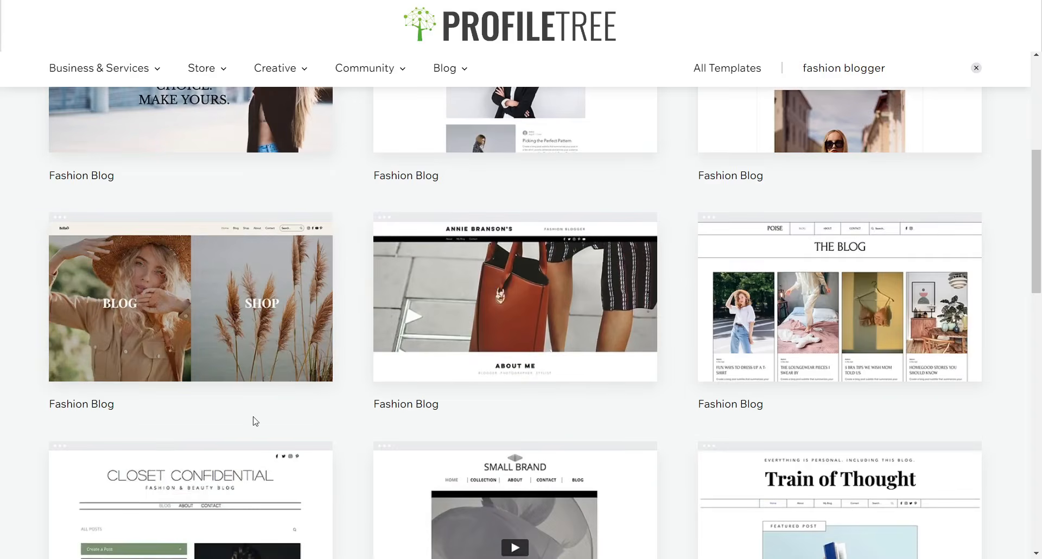
{"action": "mouse_move", "coordinate": [191, 372]}
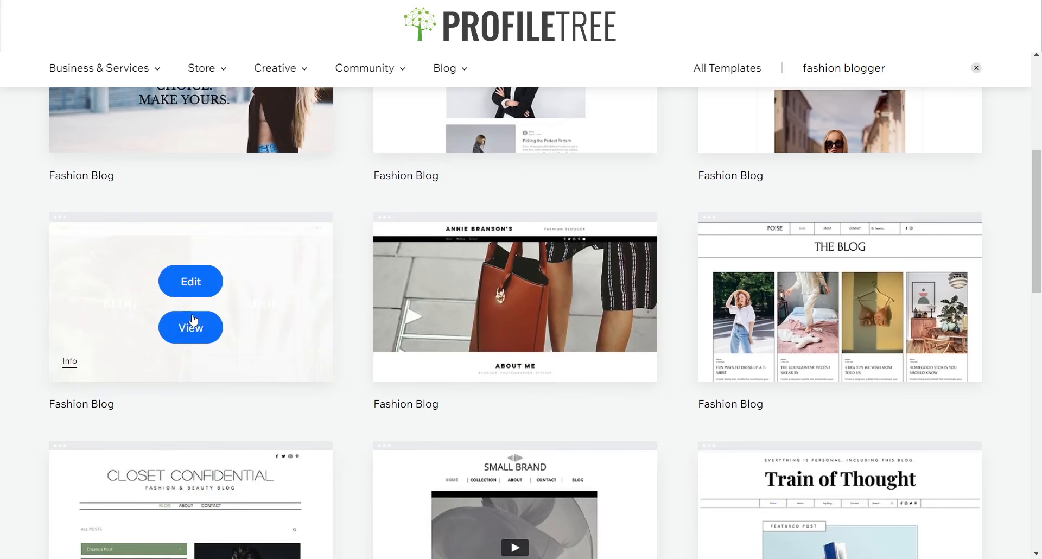
{"action": "left_click", "coordinate": [194, 324]}
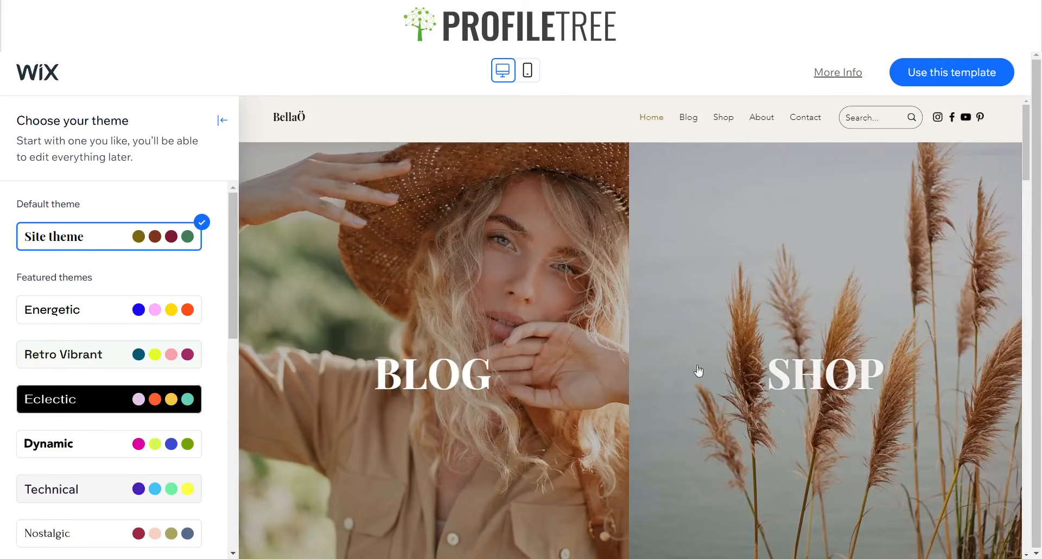
{"action": "scroll", "coordinate": [699, 370], "scroll_direction": "down", "scroll_amount": 20}
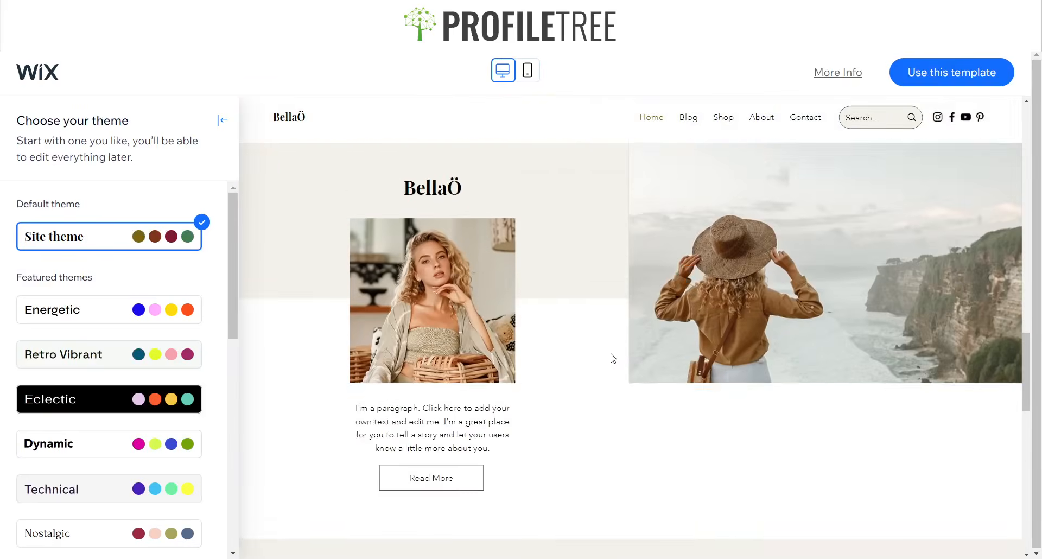
{"action": "scroll", "coordinate": [613, 358], "scroll_direction": "down", "scroll_amount": 10}
{"action": "scroll", "coordinate": [526, 315], "scroll_direction": "up", "scroll_amount": 5}
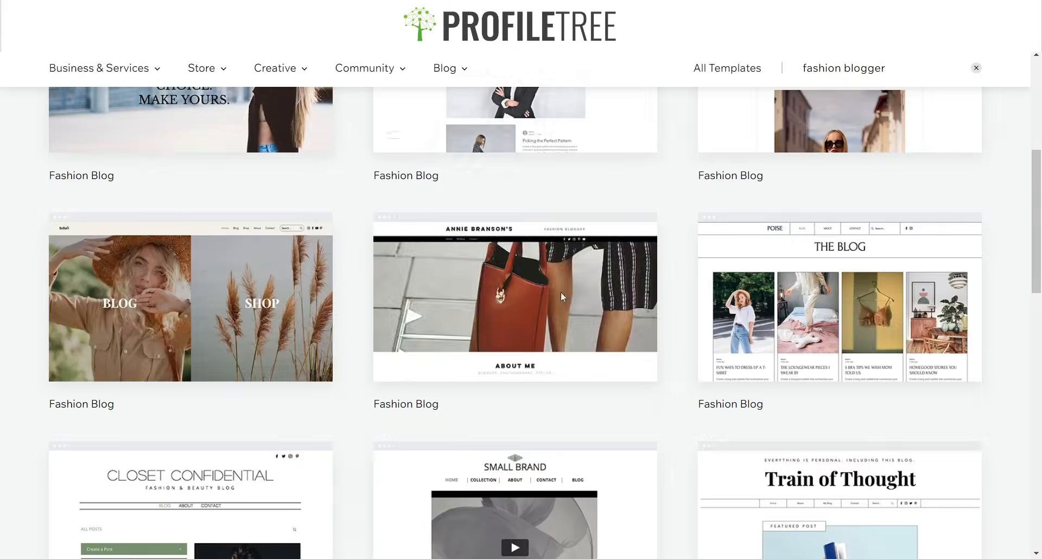
Preview the Small Brand Fashion Designer template and look at its About and Home pages
{"action": "scroll", "coordinate": [377, 410], "scroll_direction": "down", "scroll_amount": 5}
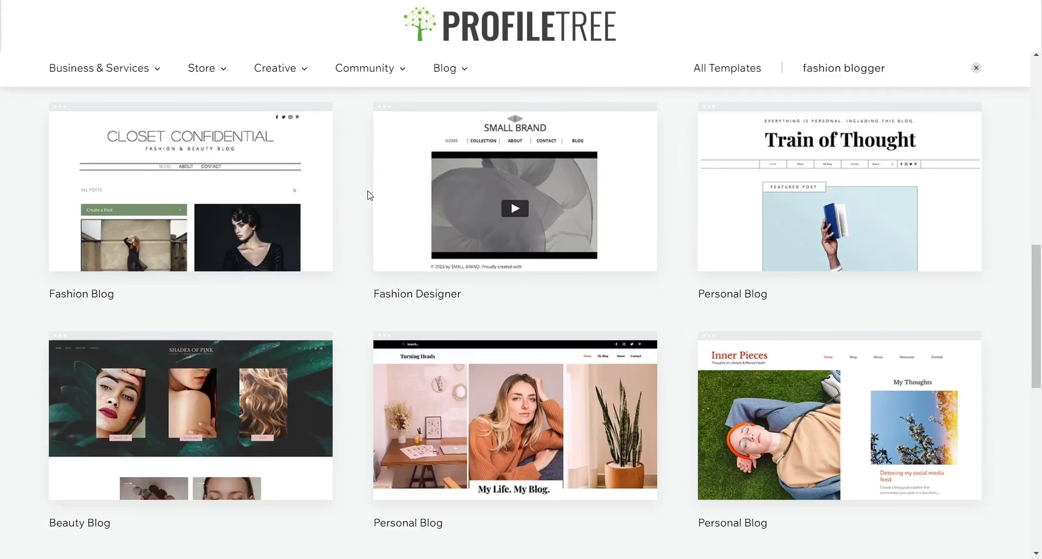
{"action": "left_click", "coordinate": [507, 216]}
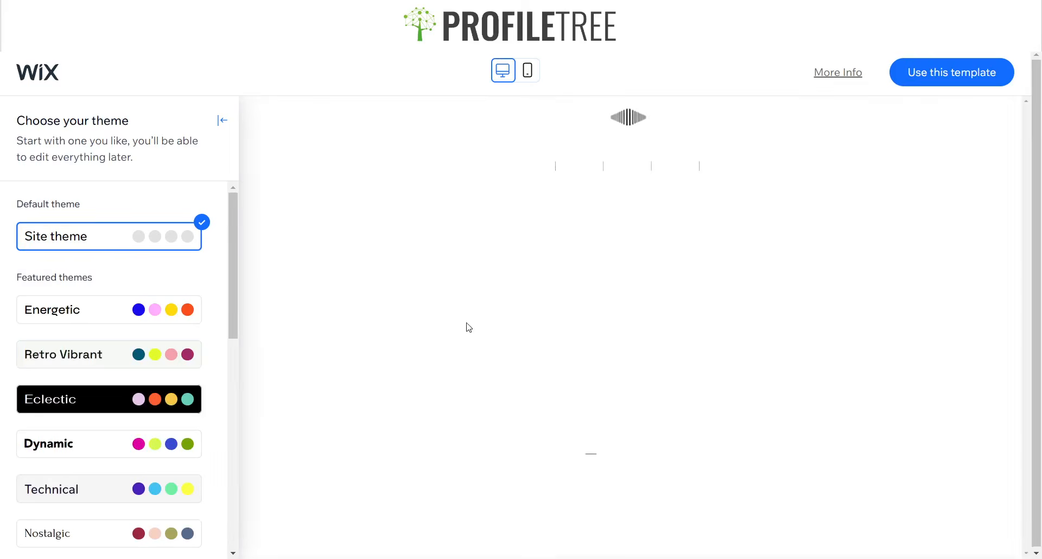
{"action": "left_click", "coordinate": [603, 185]}
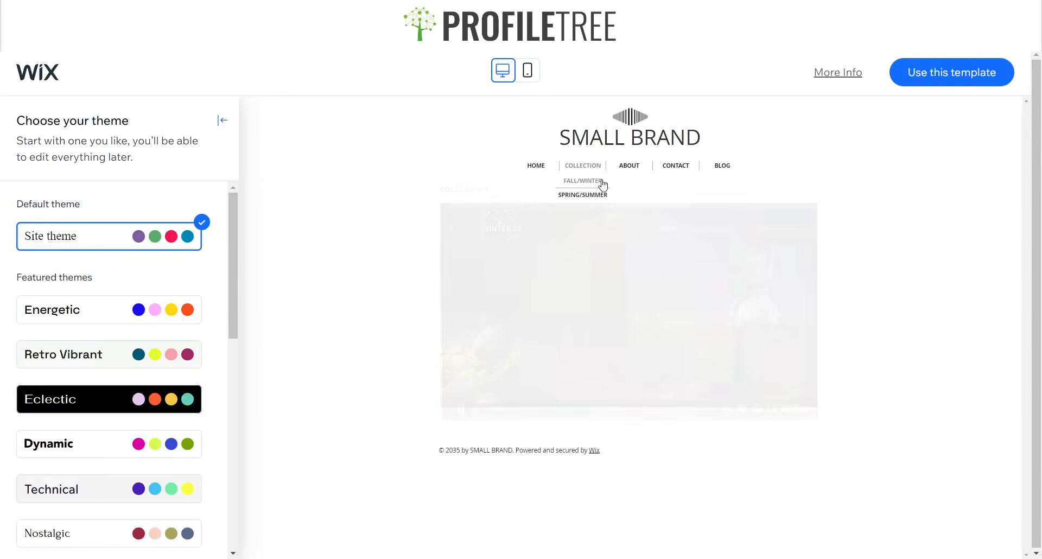
{"action": "left_click", "coordinate": [629, 165]}
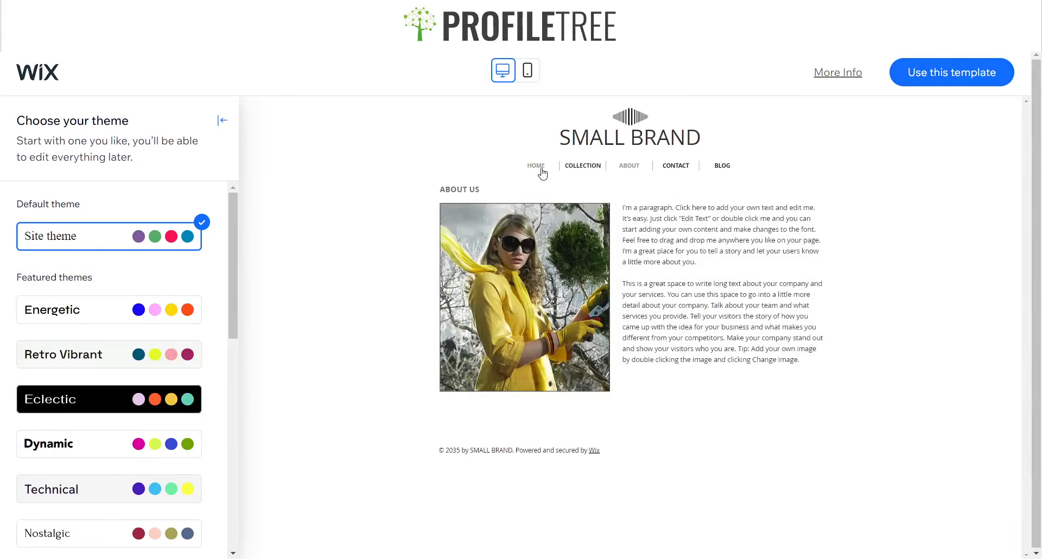
{"action": "left_click", "coordinate": [542, 170]}
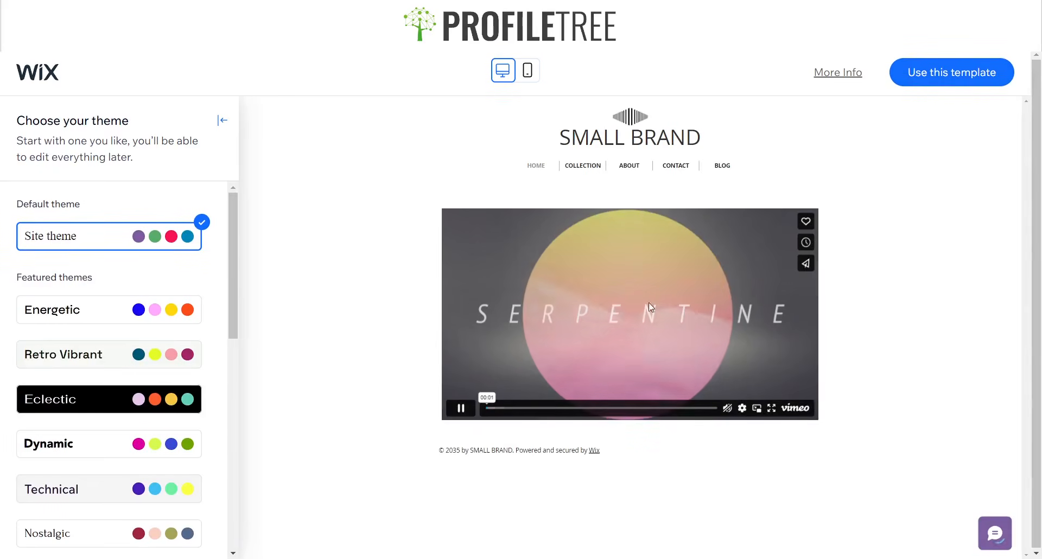
{"action": "scroll", "coordinate": [423, 363], "scroll_direction": "down", "scroll_amount": 2}
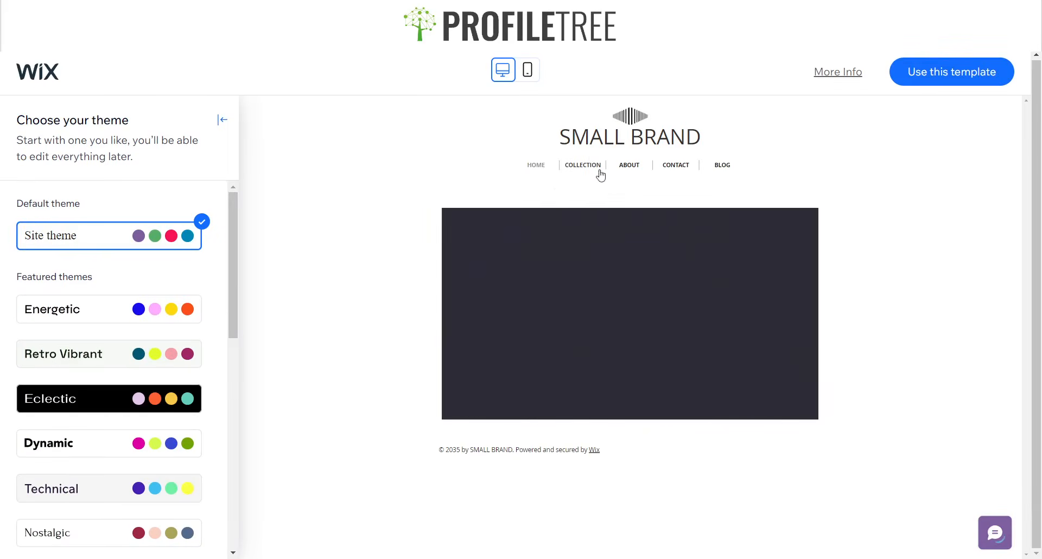
Examine the Small Brand preview's About, Contact, Blog, Home and Collection pages, including the blog post list
{"action": "mouse_move", "coordinate": [599, 172]}
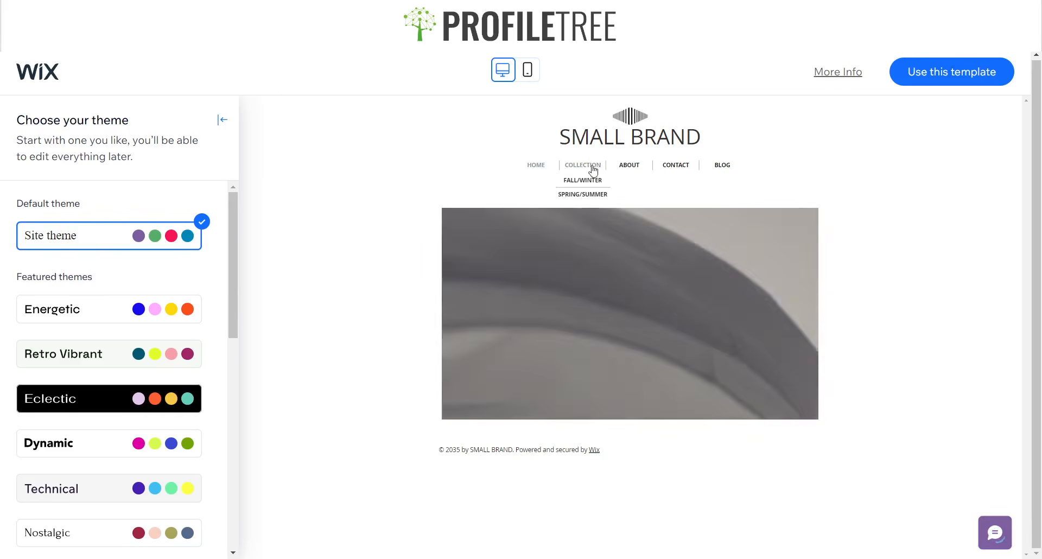
{"action": "left_click", "coordinate": [624, 165]}
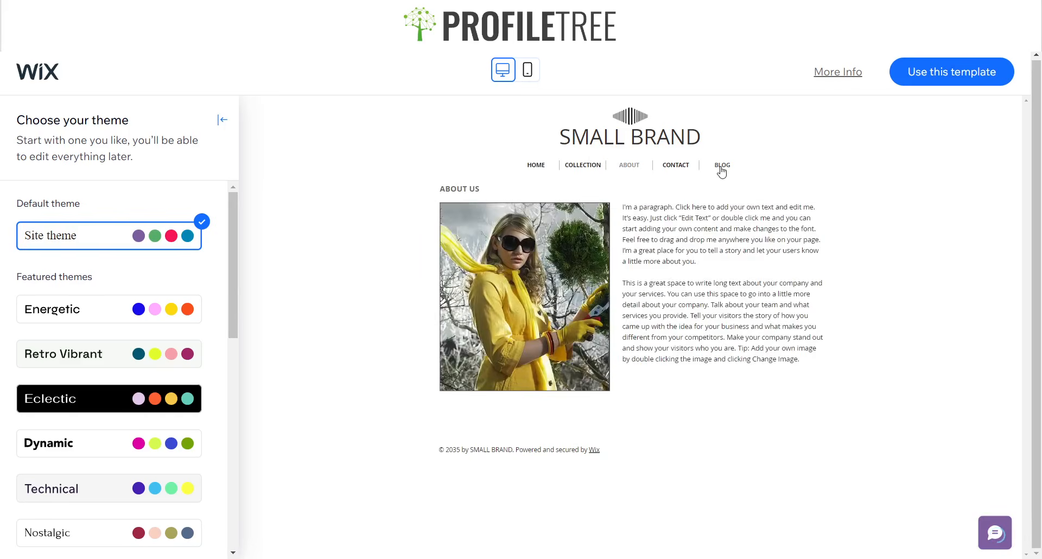
{"action": "left_click", "coordinate": [676, 164]}
{"action": "left_click", "coordinate": [723, 164]}
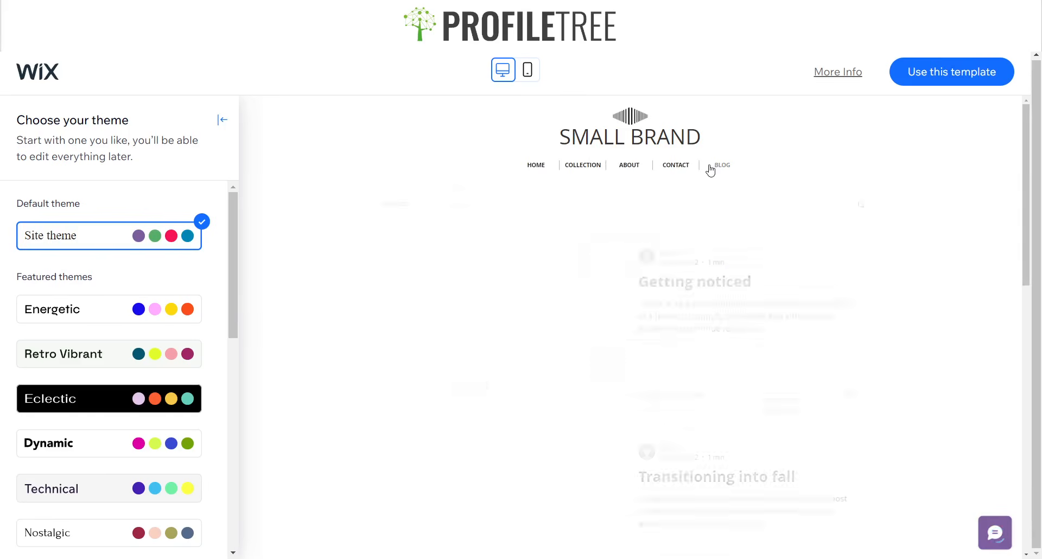
{"action": "scroll", "coordinate": [735, 312], "scroll_direction": "down", "scroll_amount": 10}
{"action": "scroll", "coordinate": [718, 349], "scroll_direction": "up", "scroll_amount": 10}
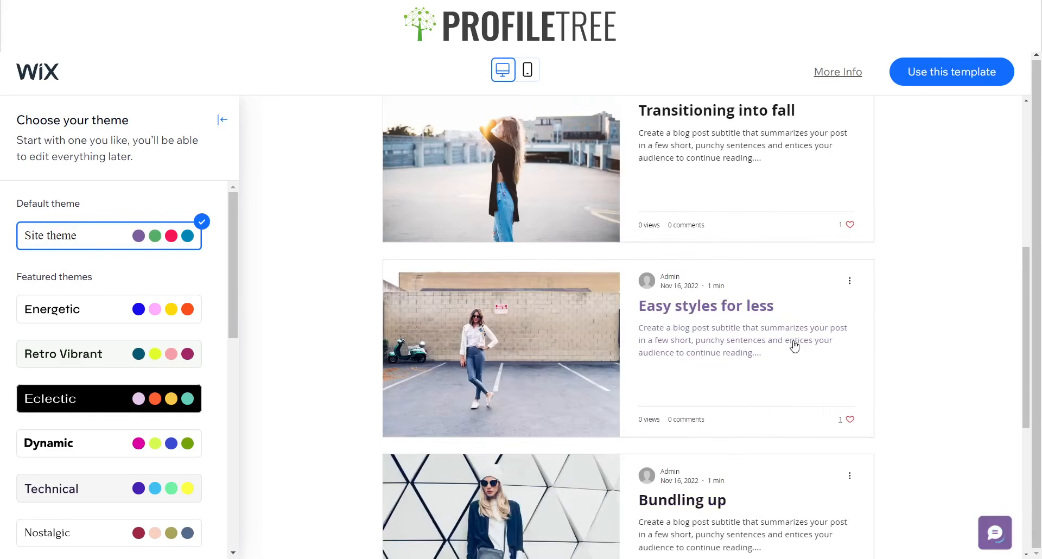
{"action": "left_click", "coordinate": [544, 169]}
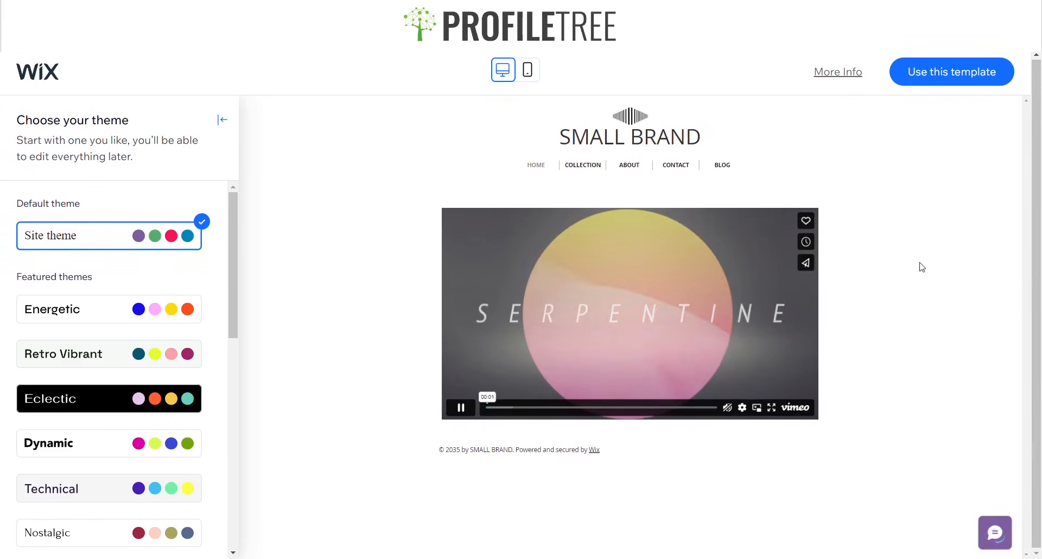
{"action": "left_click", "coordinate": [596, 168]}
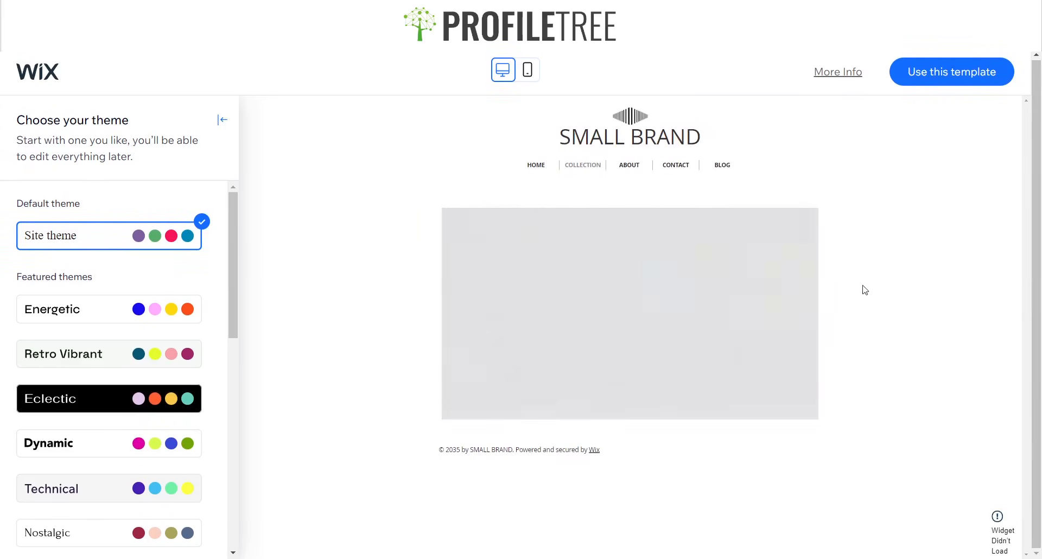
{"action": "left_click", "coordinate": [628, 167]}
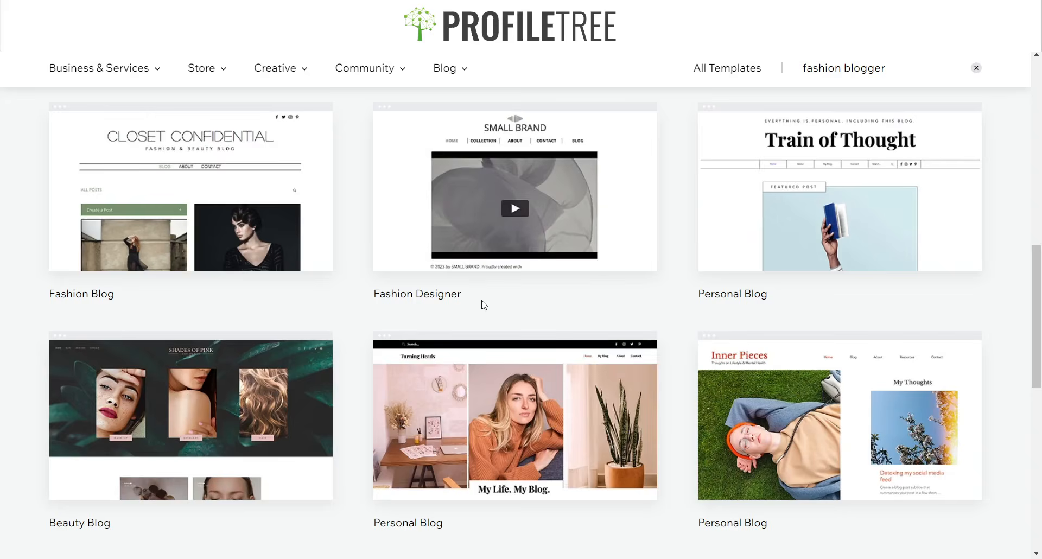
Preview the Turning Heads Personal Blog template, look through its home page and close the preview
{"action": "scroll", "coordinate": [418, 319], "scroll_direction": "down", "scroll_amount": 5}
{"action": "mouse_move", "coordinate": [565, 149]}
{"action": "scroll", "coordinate": [480, 242], "scroll_direction": "up", "scroll_amount": 2}
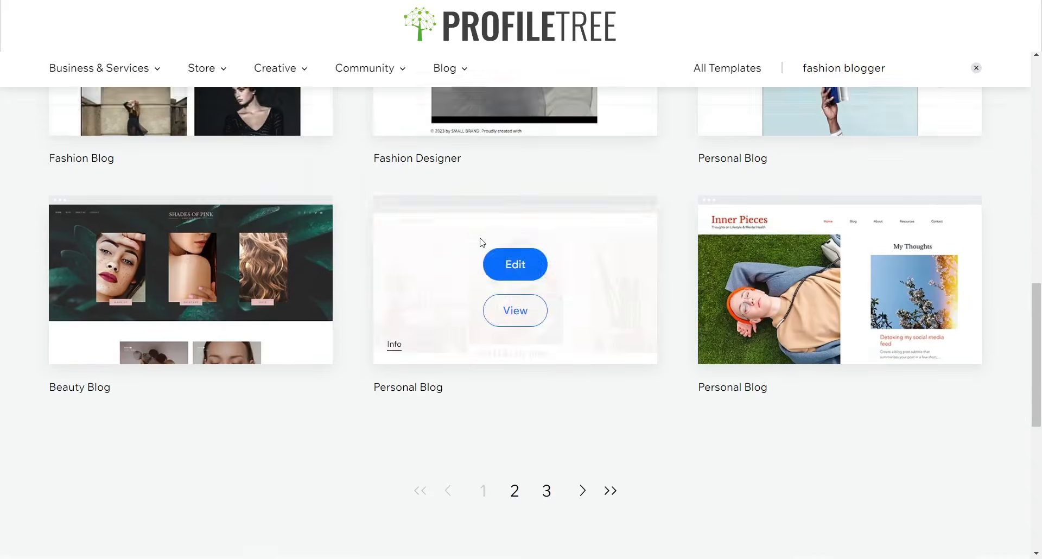
{"action": "left_click", "coordinate": [505, 322]}
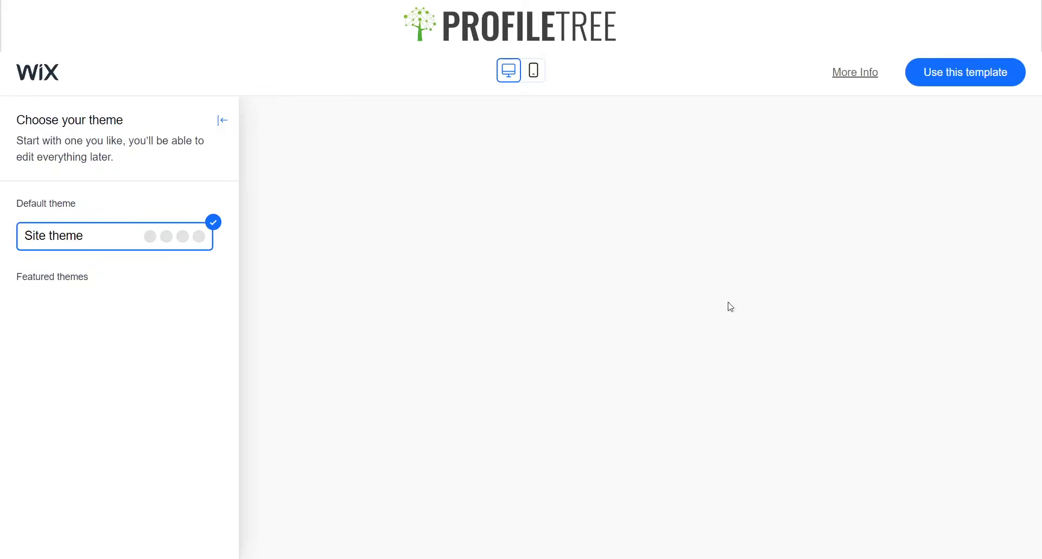
{"action": "scroll", "coordinate": [513, 233], "scroll_direction": "down", "scroll_amount": 5}
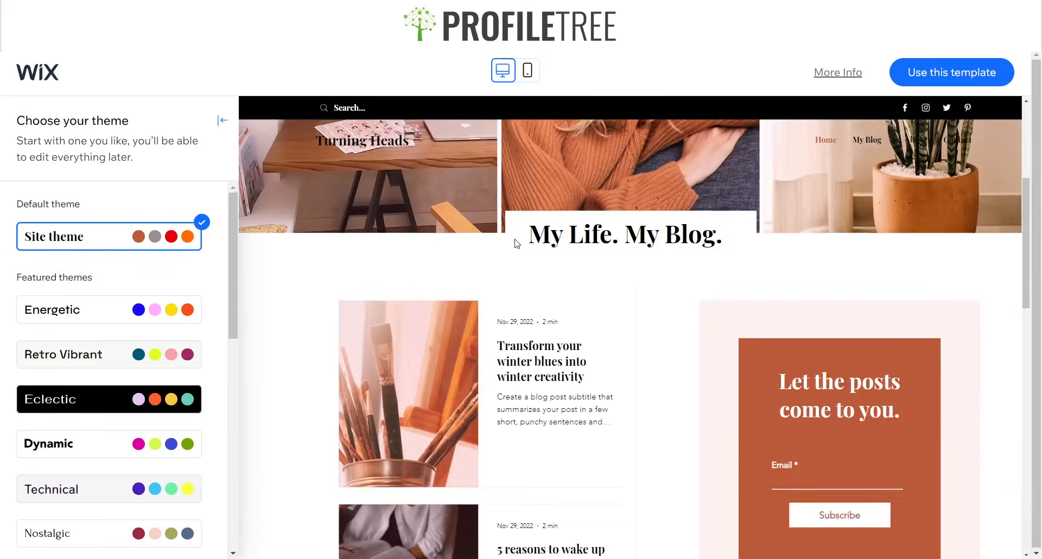
{"action": "scroll", "coordinate": [515, 243], "scroll_direction": "down", "scroll_amount": 10}
{"action": "scroll", "coordinate": [528, 269], "scroll_direction": "up", "scroll_amount": 8}
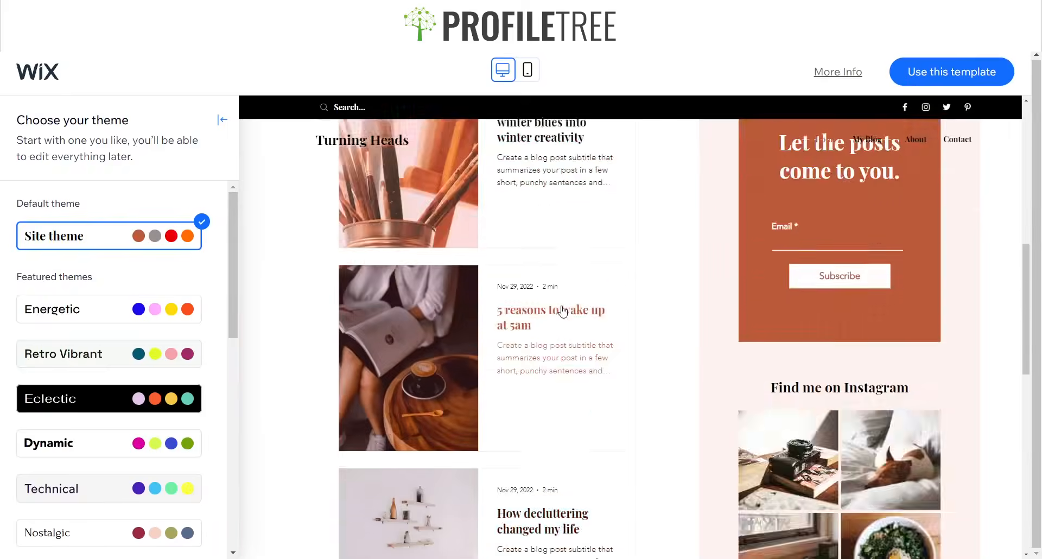
{"action": "scroll", "coordinate": [562, 311], "scroll_direction": "up", "scroll_amount": 5}
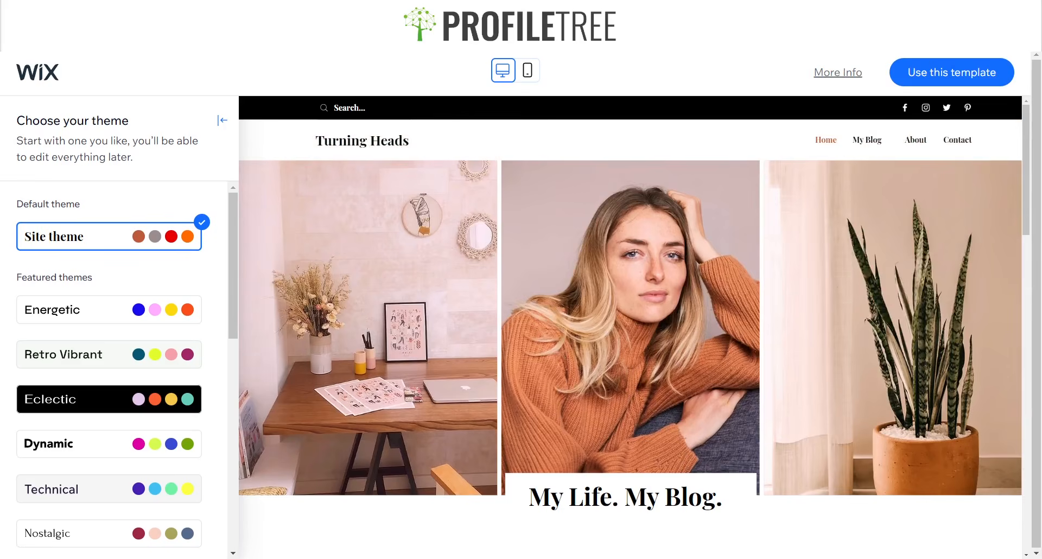
{"action": "key", "text": "ctrl+w"}
Search the website templates for Ecommerce and look over the listed store templates
{"action": "scroll", "coordinate": [261, 340], "scroll_direction": "up", "scroll_amount": 15}
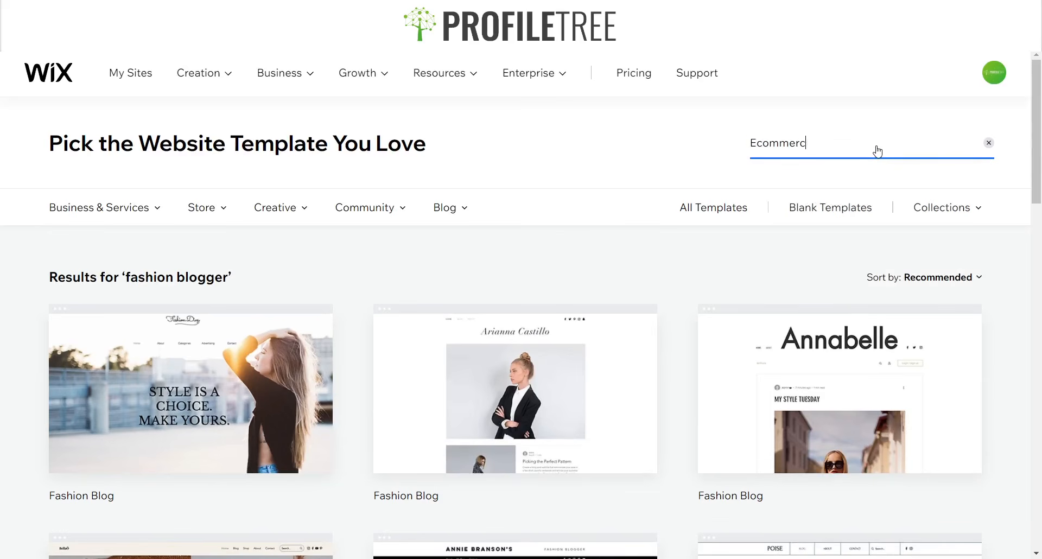
{"action": "type", "text": "e"}
{"action": "key", "text": "Return"}
{"action": "mouse_move", "coordinate": [66, 384]}
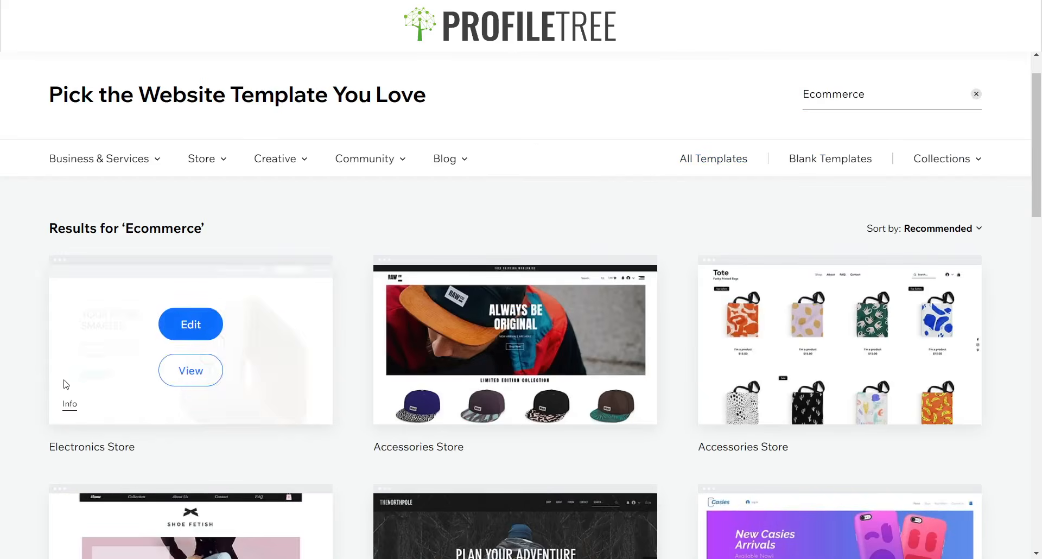
{"action": "scroll", "coordinate": [20, 338], "scroll_direction": "down", "scroll_amount": 2}
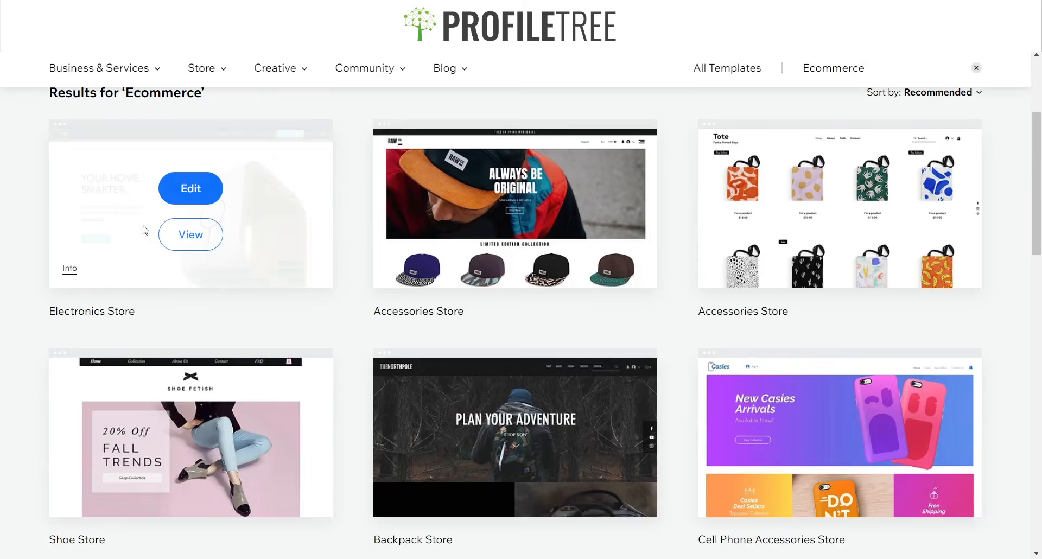
Preview the EZ Electronics Store template and look through its home page down to the footer
{"action": "left_click", "coordinate": [174, 233]}
{"action": "scroll", "coordinate": [926, 226], "scroll_direction": "down", "scroll_amount": 2}
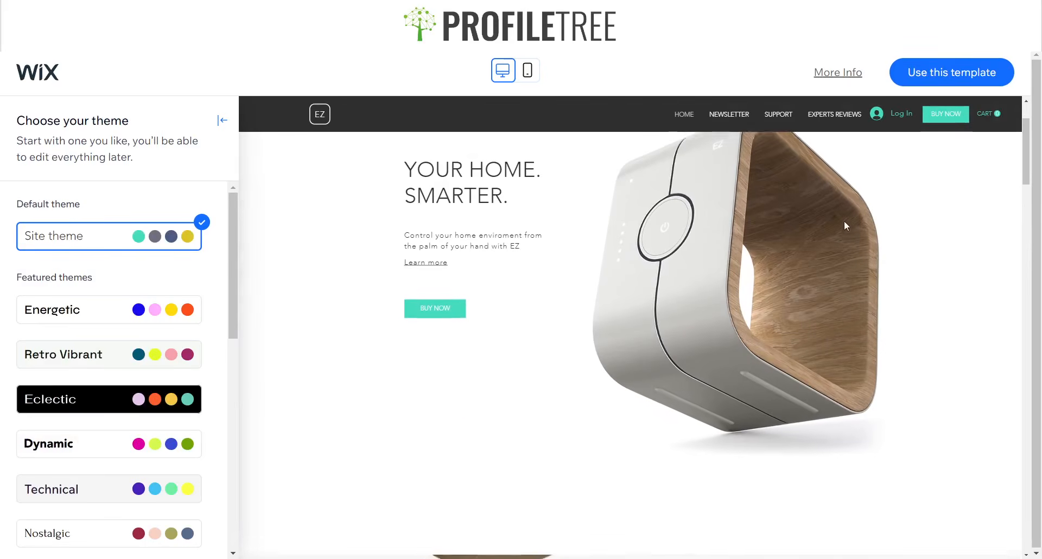
{"action": "scroll", "coordinate": [442, 289], "scroll_direction": "down", "scroll_amount": 1}
{"action": "scroll", "coordinate": [442, 289], "scroll_direction": "down", "scroll_amount": 15}
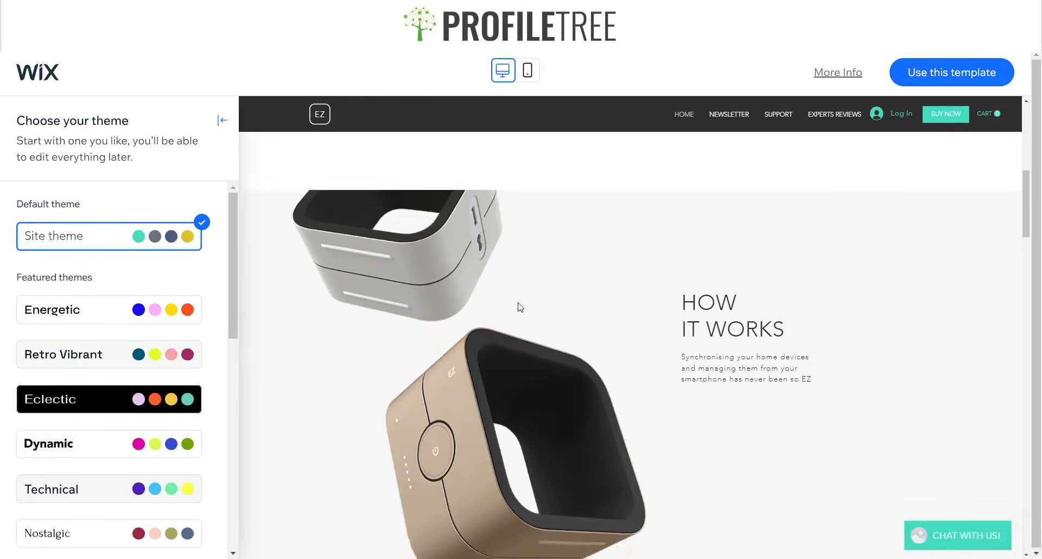
{"action": "scroll", "coordinate": [714, 330], "scroll_direction": "down", "scroll_amount": 10}
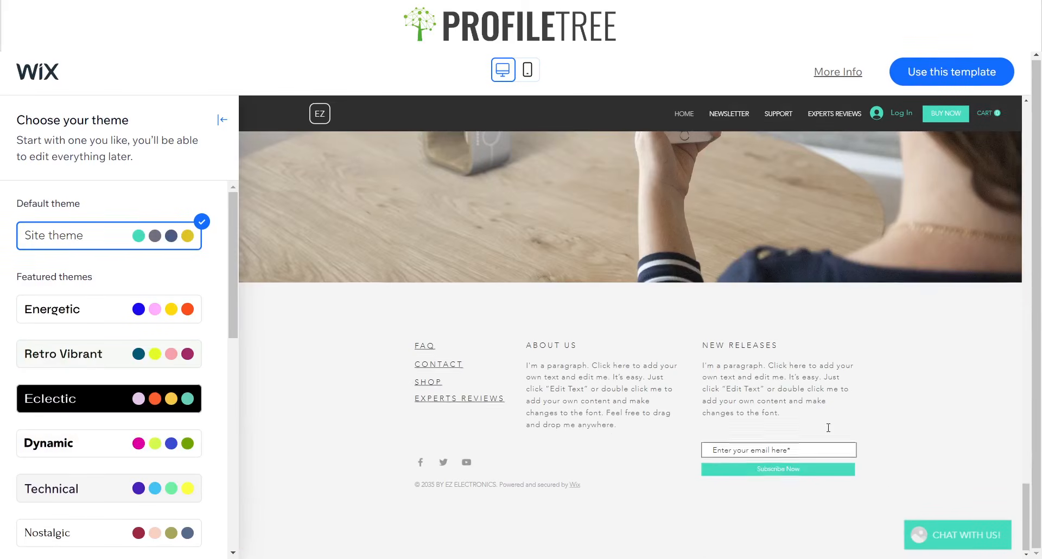
{"action": "scroll", "coordinate": [635, 418], "scroll_direction": "up", "scroll_amount": 10}
{"action": "scroll", "coordinate": [660, 375], "scroll_direction": "up", "scroll_amount": 10}
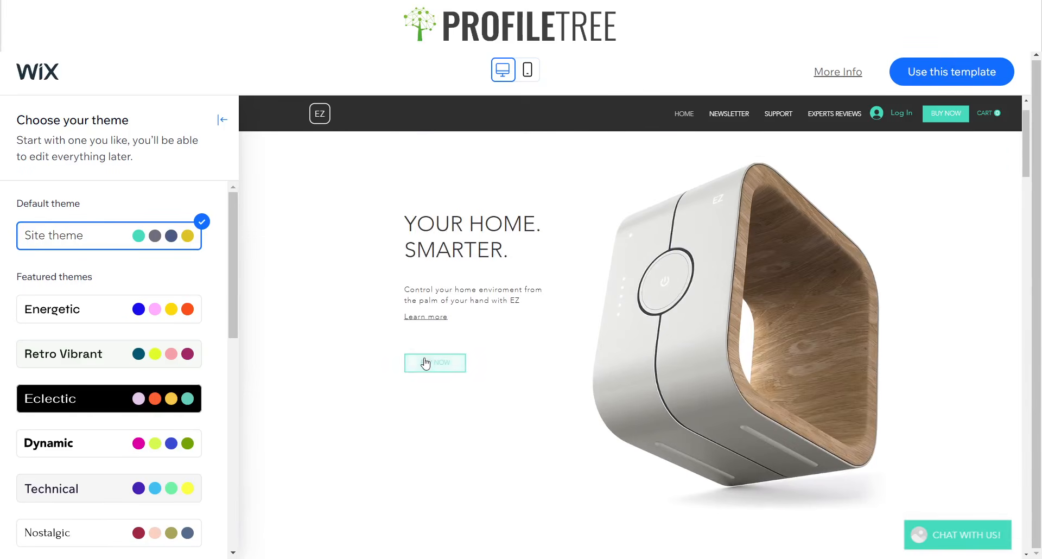
{"action": "scroll", "coordinate": [584, 288], "scroll_direction": "up", "scroll_amount": 1}
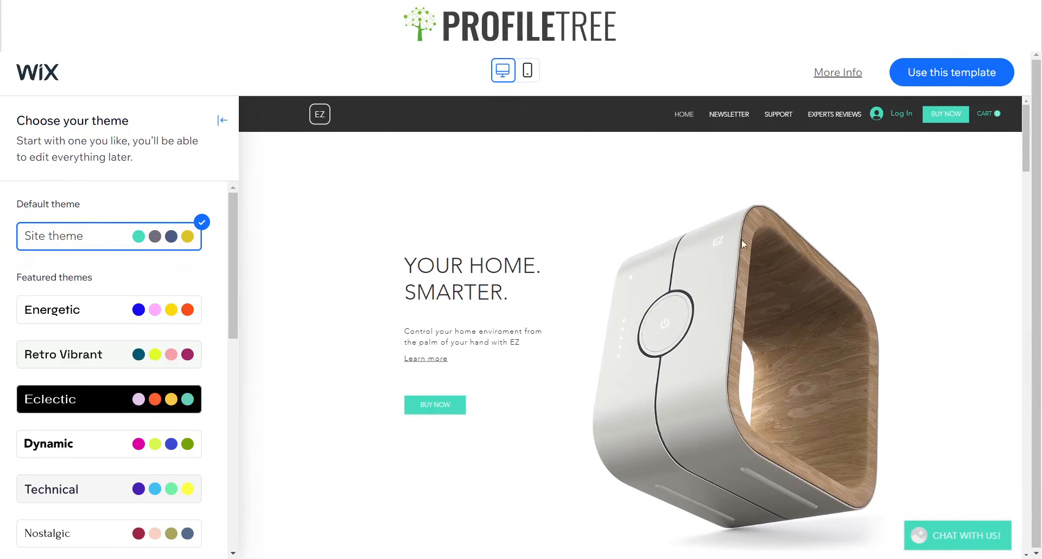
{"action": "scroll", "coordinate": [737, 339], "scroll_direction": "down", "scroll_amount": 5}
{"action": "scroll", "coordinate": [616, 300], "scroll_direction": "up", "scroll_amount": 4}
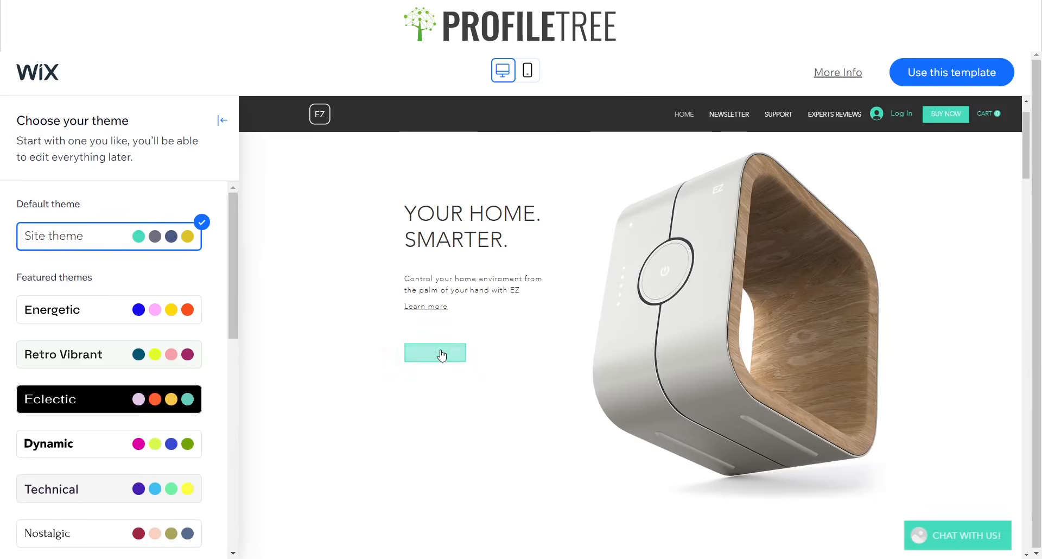
Open the EZ template's shop page, examine its product listings down to the footer and close the preview
{"action": "left_click", "coordinate": [601, 355]}
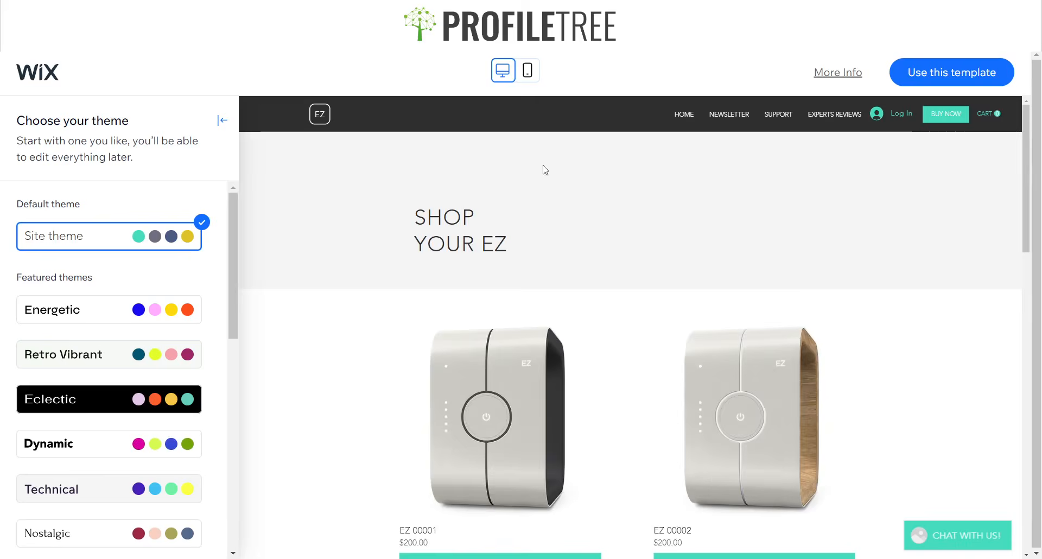
{"action": "scroll", "coordinate": [544, 170], "scroll_direction": "down", "scroll_amount": 3}
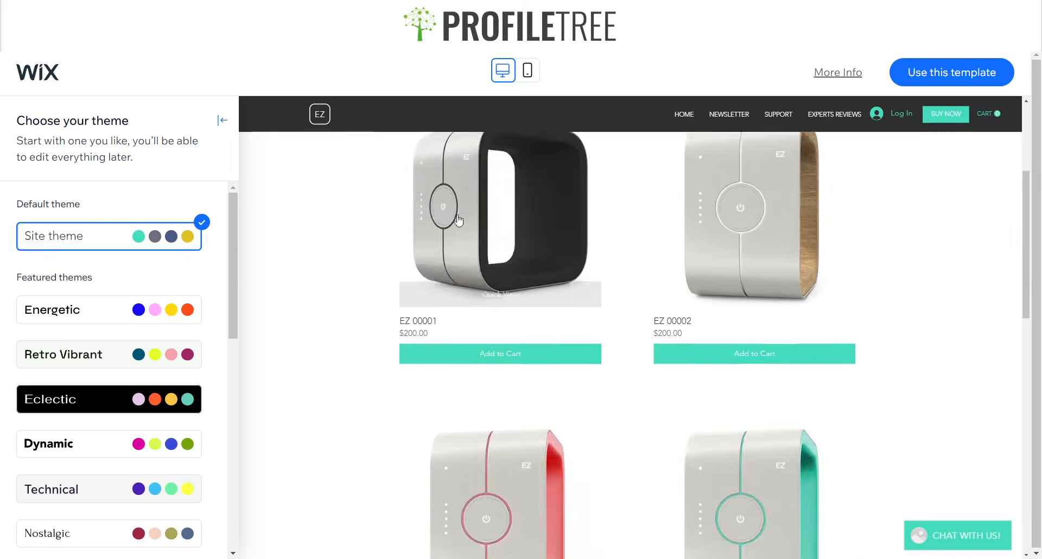
{"action": "scroll", "coordinate": [530, 414], "scroll_direction": "up", "scroll_amount": 3}
{"action": "scroll", "coordinate": [591, 369], "scroll_direction": "down", "scroll_amount": 5}
{"action": "scroll", "coordinate": [597, 323], "scroll_direction": "down", "scroll_amount": 7}
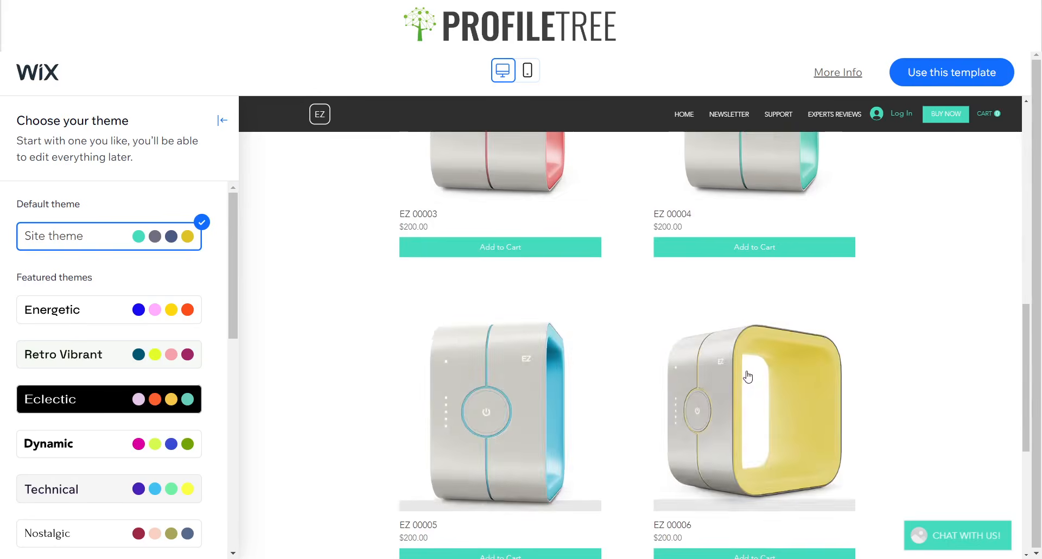
{"action": "scroll", "coordinate": [472, 284], "scroll_direction": "down", "scroll_amount": 3}
{"action": "scroll", "coordinate": [458, 359], "scroll_direction": "up", "scroll_amount": 4}
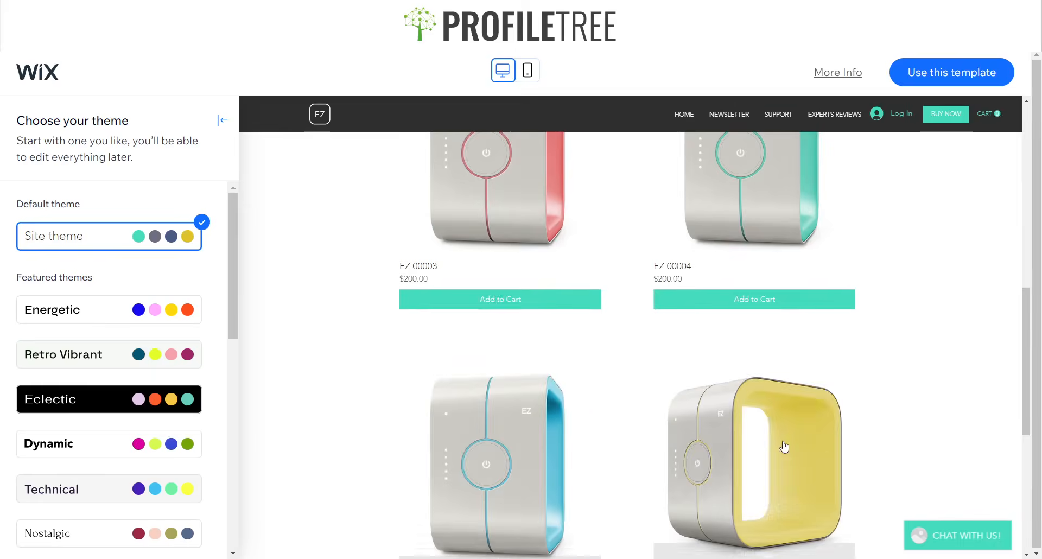
{"action": "scroll", "coordinate": [582, 366], "scroll_direction": "up", "scroll_amount": 4}
{"action": "scroll", "coordinate": [506, 333], "scroll_direction": "up", "scroll_amount": 5}
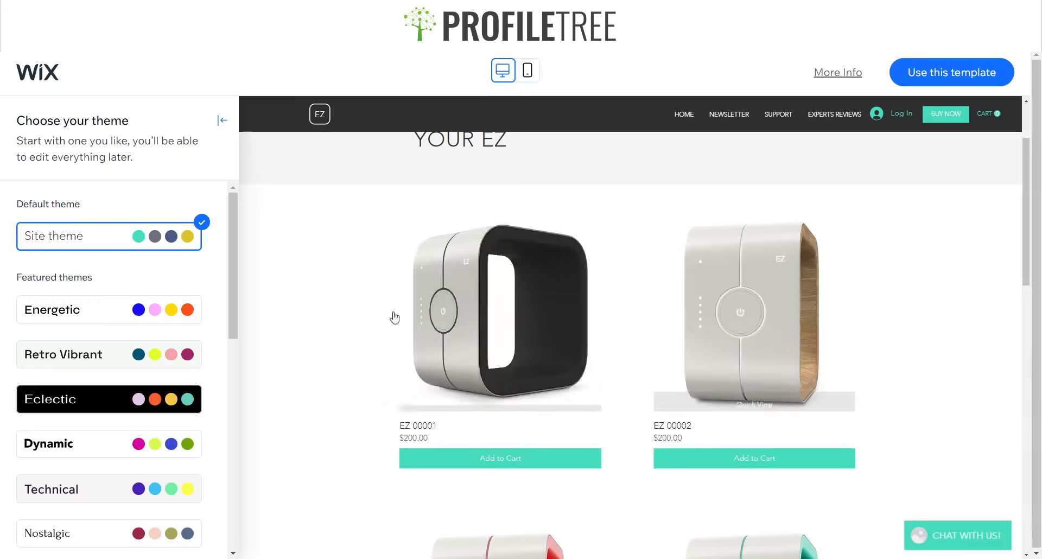
{"action": "scroll", "coordinate": [578, 324], "scroll_direction": "down", "scroll_amount": 5}
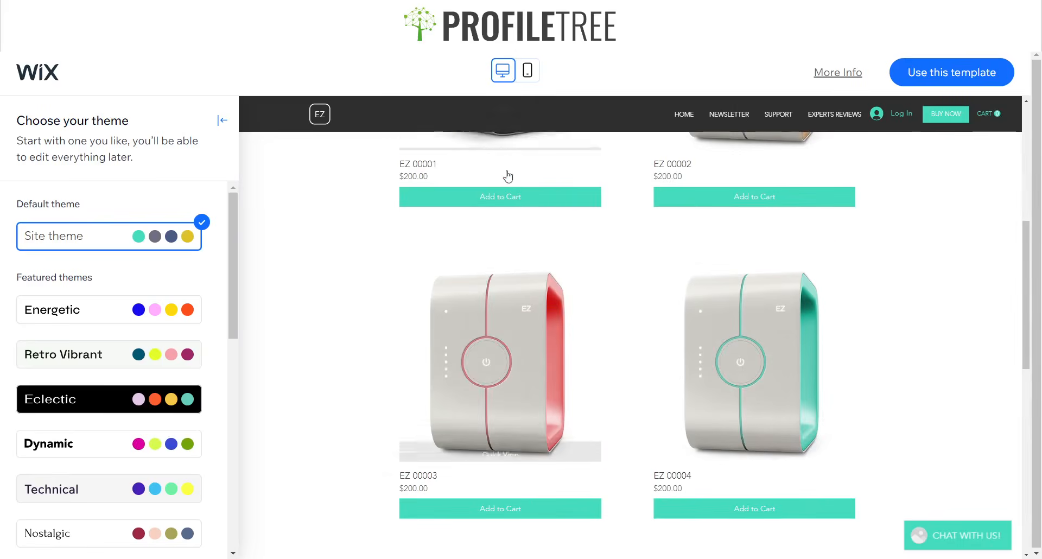
{"action": "scroll", "coordinate": [584, 245], "scroll_direction": "up", "scroll_amount": 4}
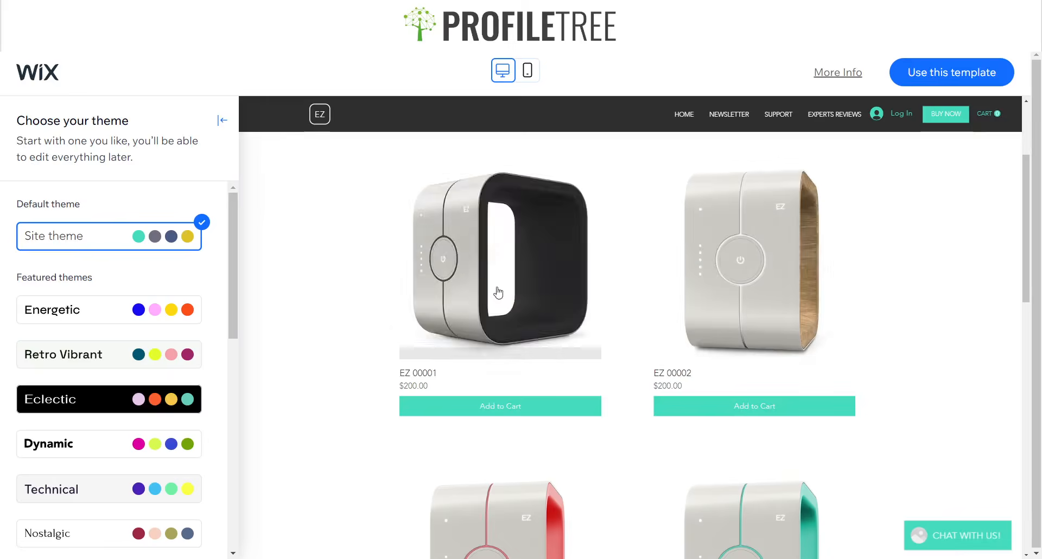
{"action": "scroll", "coordinate": [493, 293], "scroll_direction": "down", "scroll_amount": 5}
{"action": "scroll", "coordinate": [470, 351], "scroll_direction": "down", "scroll_amount": 3}
{"action": "scroll", "coordinate": [563, 358], "scroll_direction": "down", "scroll_amount": 4}
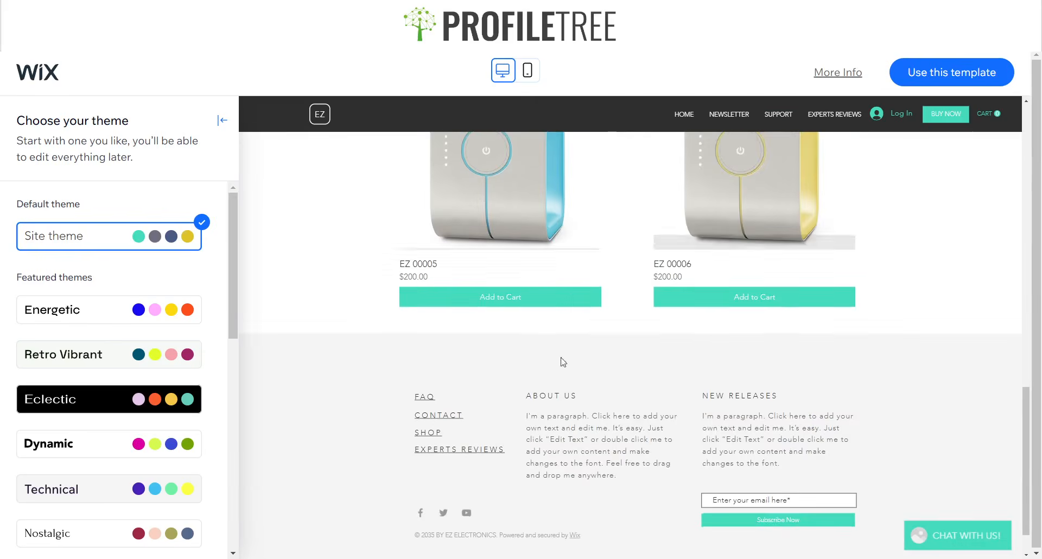
{"action": "scroll", "coordinate": [833, 249], "scroll_direction": "up", "scroll_amount": 10}
{"action": "scroll", "coordinate": [867, 196], "scroll_direction": "up", "scroll_amount": 2}
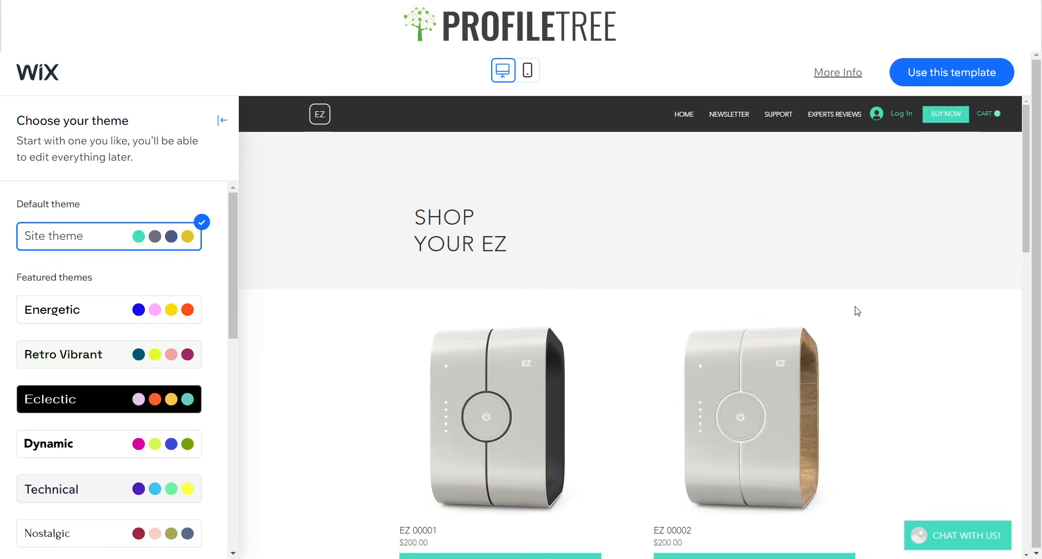
{"action": "left_click", "coordinate": [325, 8]}
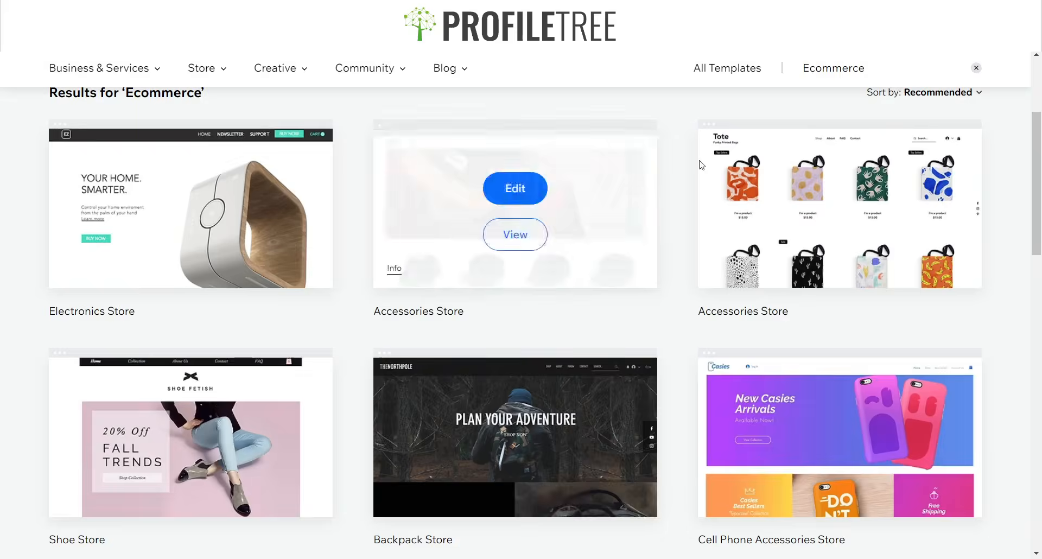
Show the blank website templates and open the Minimal Layout template for editing
{"action": "scroll", "coordinate": [512, 168], "scroll_direction": "up", "scroll_amount": 3}
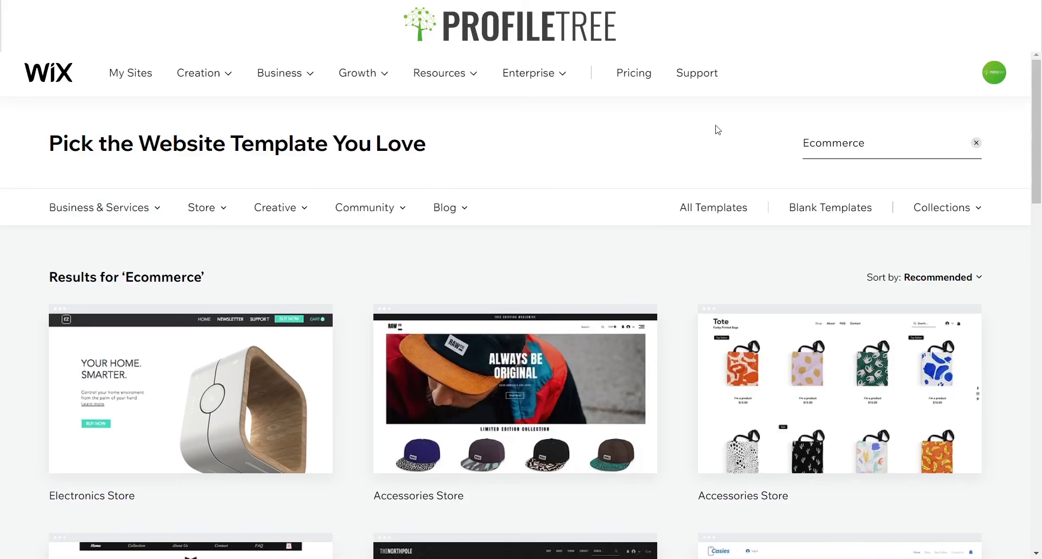
{"action": "left_click", "coordinate": [824, 213]}
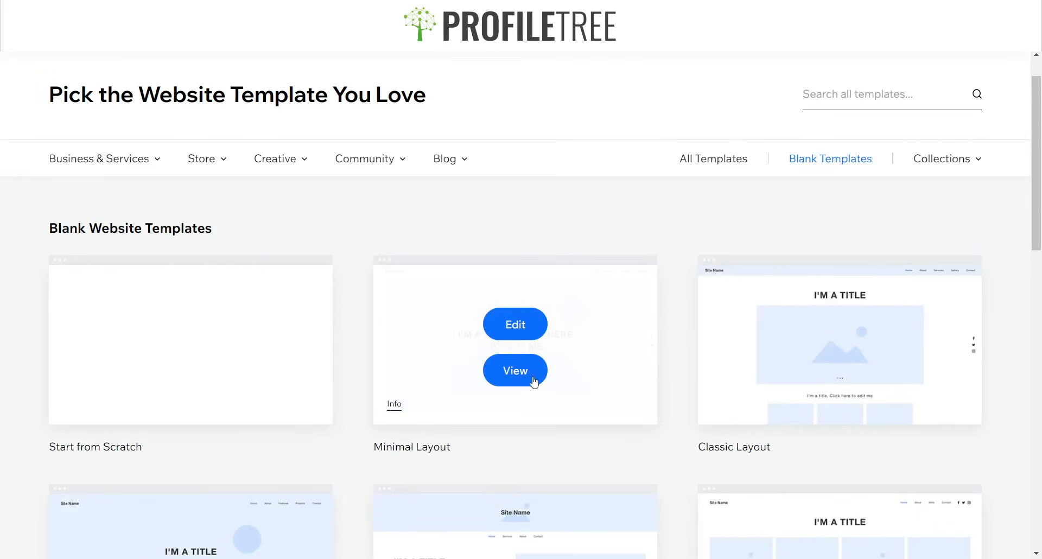
{"action": "left_click", "coordinate": [521, 326]}
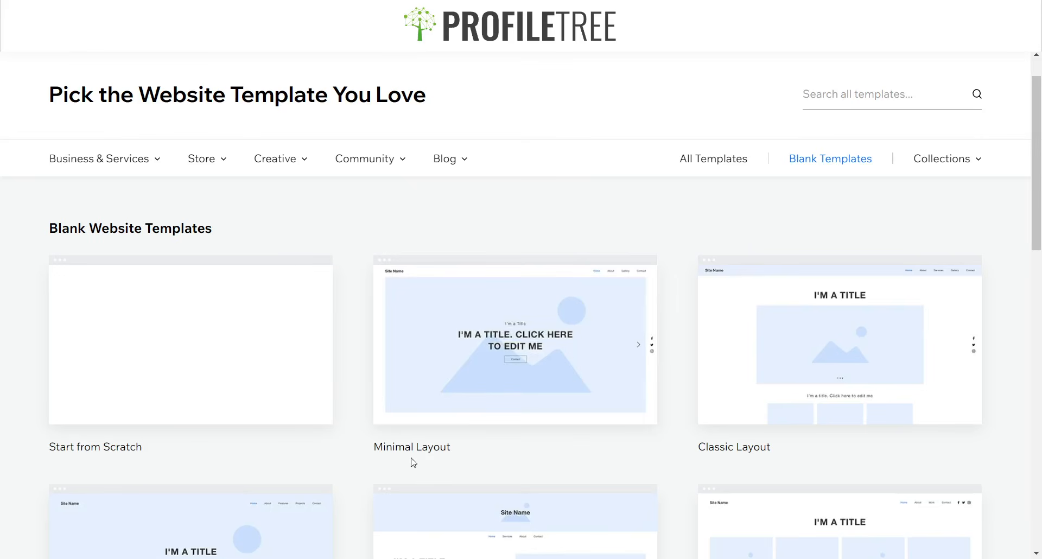
Look through the other blank website layouts, such as Classic, One Page, Strip Header and Gallery
{"action": "scroll", "coordinate": [574, 359], "scroll_direction": "down", "scroll_amount": 4}
{"action": "scroll", "coordinate": [337, 326], "scroll_direction": "up", "scroll_amount": 5}
{"action": "scroll", "coordinate": [587, 316], "scroll_direction": "down", "scroll_amount": 6}
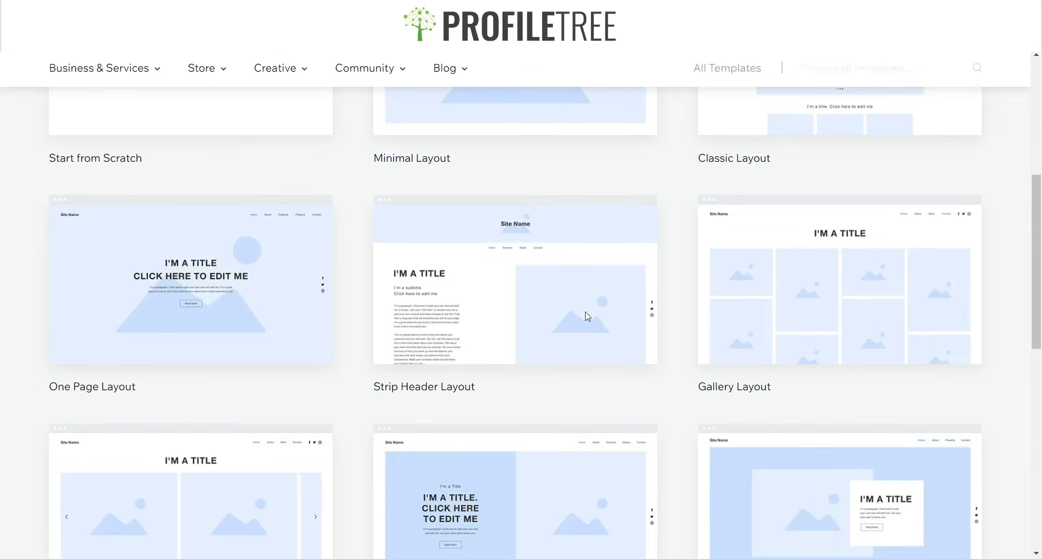
{"action": "scroll", "coordinate": [587, 316], "scroll_direction": "down", "scroll_amount": 5}
{"action": "scroll", "coordinate": [388, 226], "scroll_direction": "up", "scroll_amount": 11}
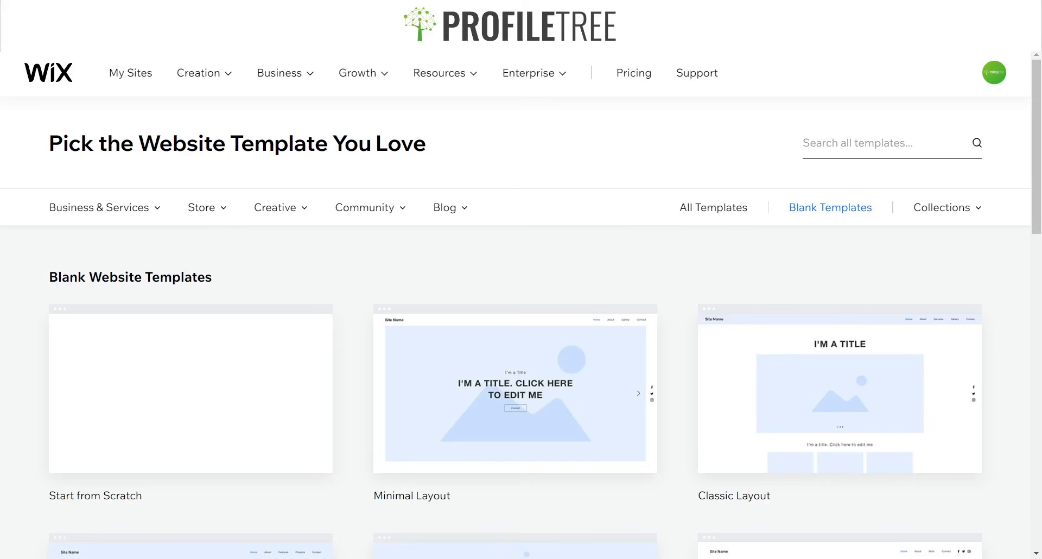
{"action": "scroll", "coordinate": [622, 239], "scroll_direction": "down", "scroll_amount": 3}
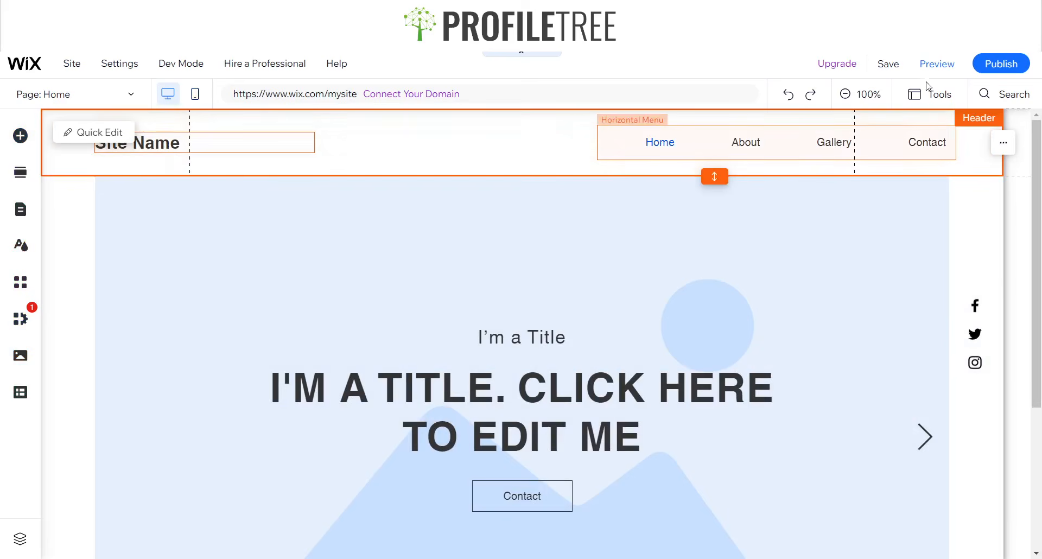
Preview the Minimal Layout site and check its home page, advancing the title slideshow
{"action": "left_click", "coordinate": [937, 68]}
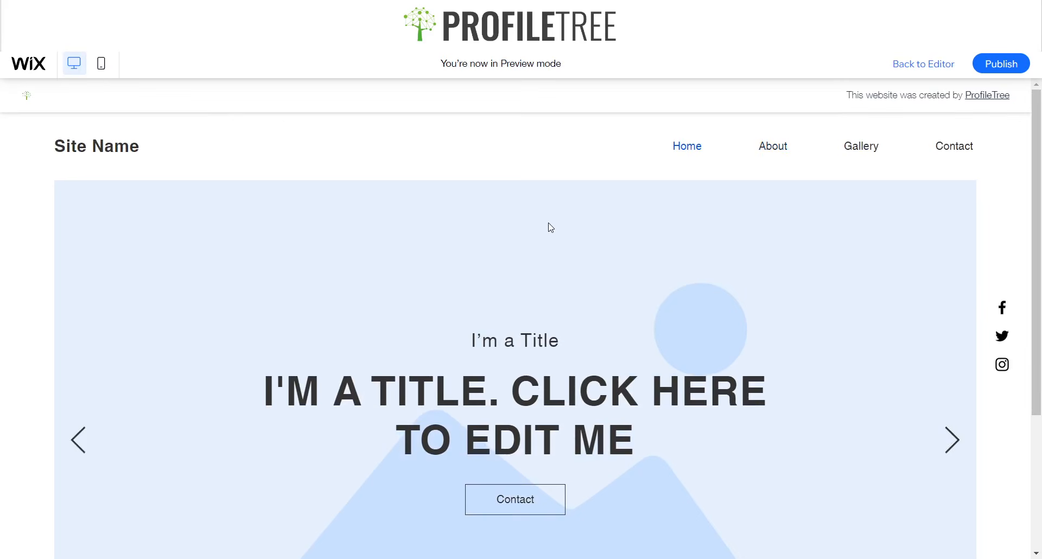
{"action": "left_click", "coordinate": [788, 154]}
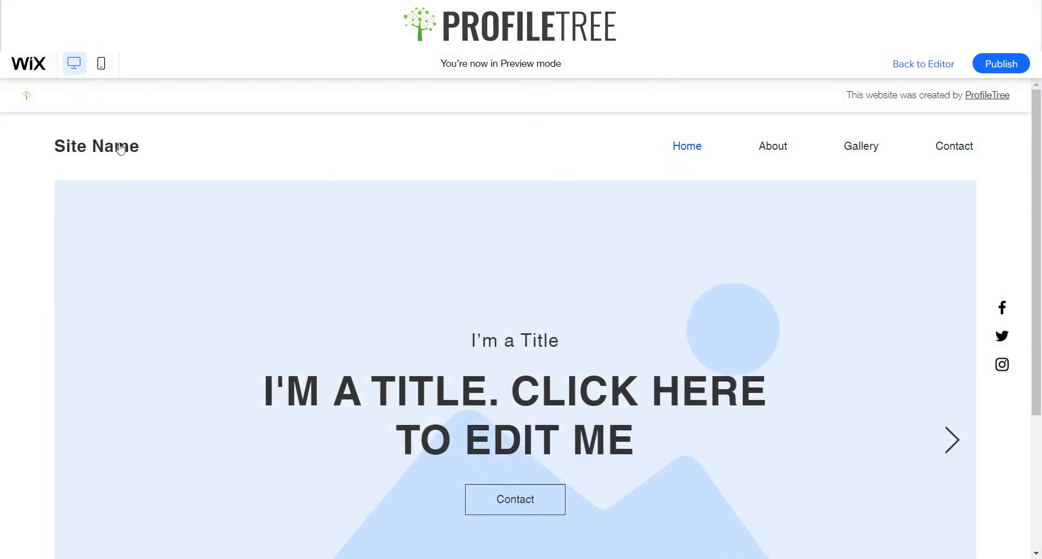
{"action": "scroll", "coordinate": [482, 193], "scroll_direction": "down", "scroll_amount": 4}
{"action": "scroll", "coordinate": [957, 292], "scroll_direction": "up", "scroll_amount": 2}
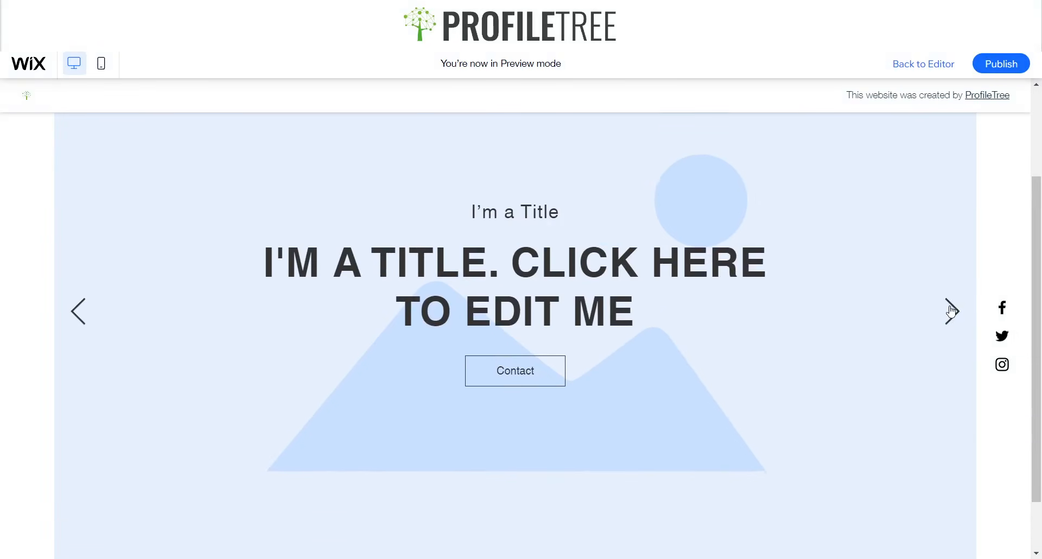
{"action": "left_click", "coordinate": [951, 311]}
{"action": "scroll", "coordinate": [646, 266], "scroll_direction": "up", "scroll_amount": 2}
{"action": "scroll", "coordinate": [647, 263], "scroll_direction": "down", "scroll_amount": 3}
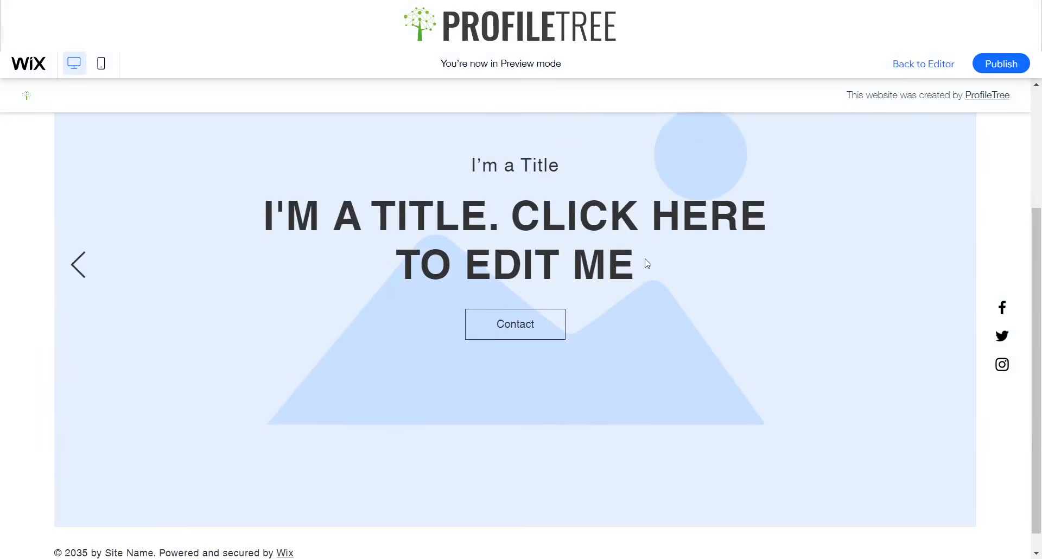
{"action": "scroll", "coordinate": [665, 350], "scroll_direction": "up", "scroll_amount": 3}
{"action": "scroll", "coordinate": [665, 350], "scroll_direction": "down", "scroll_amount": 3}
{"action": "scroll", "coordinate": [523, 321], "scroll_direction": "up", "scroll_amount": 3}
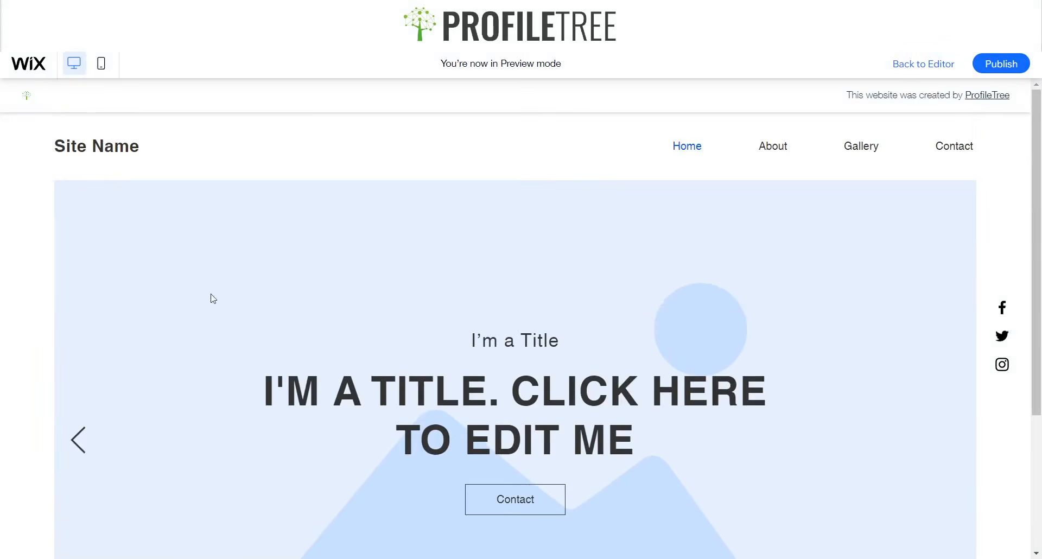
Check the previewed site's home page down to the footer and look over the About page
{"action": "scroll", "coordinate": [210, 296], "scroll_direction": "down", "scroll_amount": 3}
{"action": "scroll", "coordinate": [423, 332], "scroll_direction": "up", "scroll_amount": 3}
{"action": "scroll", "coordinate": [589, 303], "scroll_direction": "down", "scroll_amount": 3}
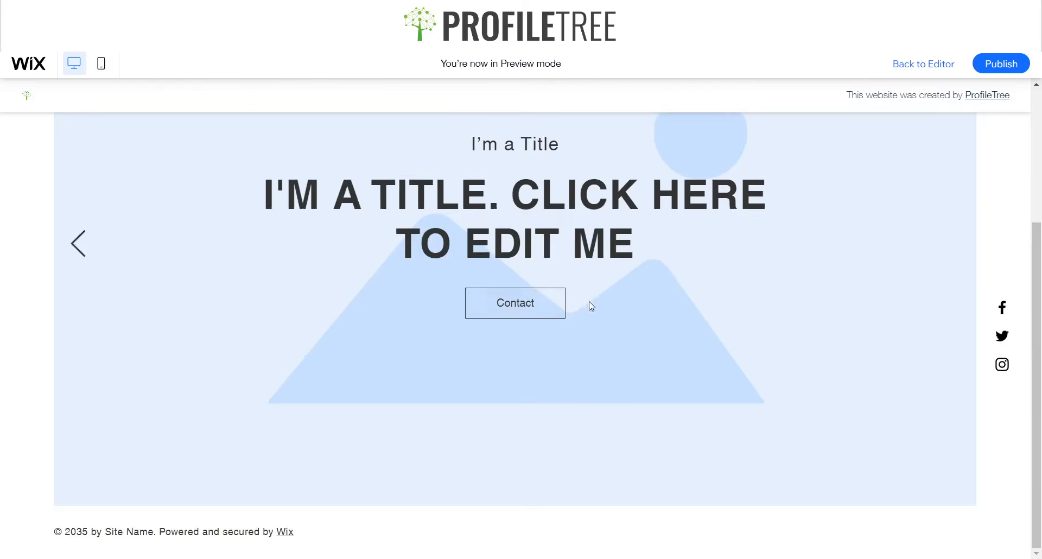
{"action": "scroll", "coordinate": [628, 239], "scroll_direction": "up", "scroll_amount": 3}
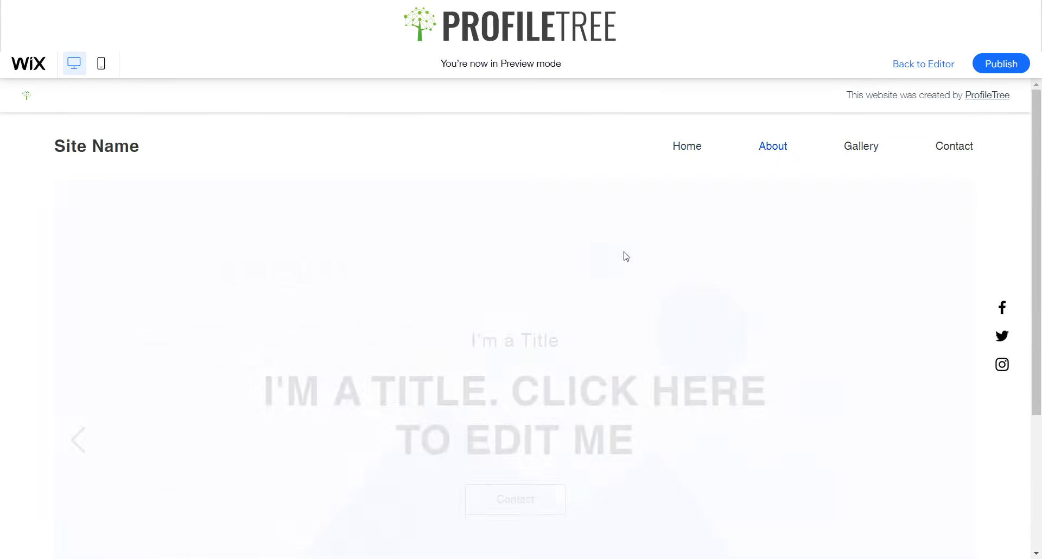
{"action": "scroll", "coordinate": [405, 213], "scroll_direction": "down", "scroll_amount": 5}
{"action": "scroll", "coordinate": [345, 310], "scroll_direction": "up", "scroll_amount": 3}
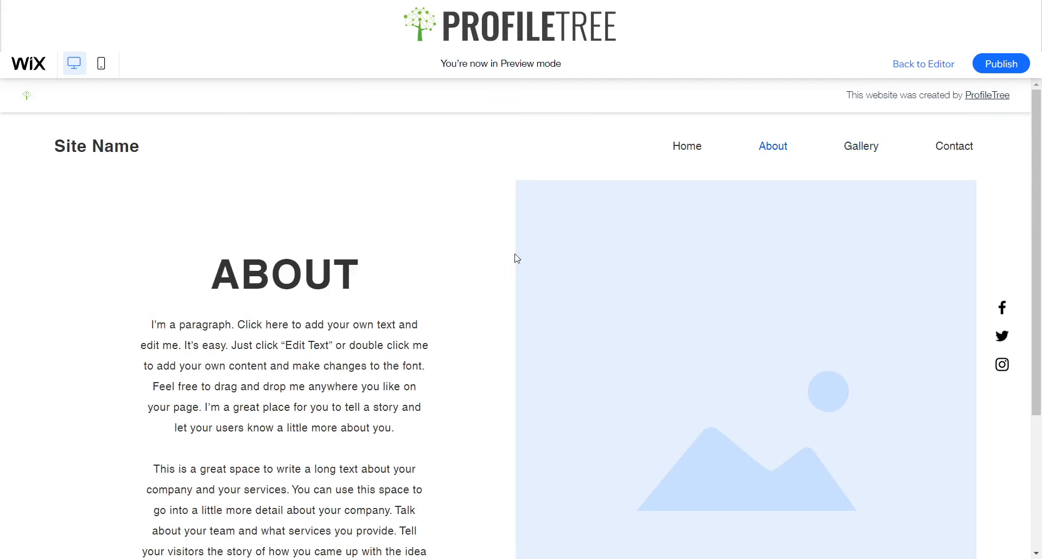
Examine the Gallery and Contact pages in the preview, including the contact form
{"action": "left_click", "coordinate": [862, 147]}
{"action": "scroll", "coordinate": [516, 277], "scroll_direction": "down", "scroll_amount": 4}
{"action": "scroll", "coordinate": [711, 329], "scroll_direction": "up", "scroll_amount": 4}
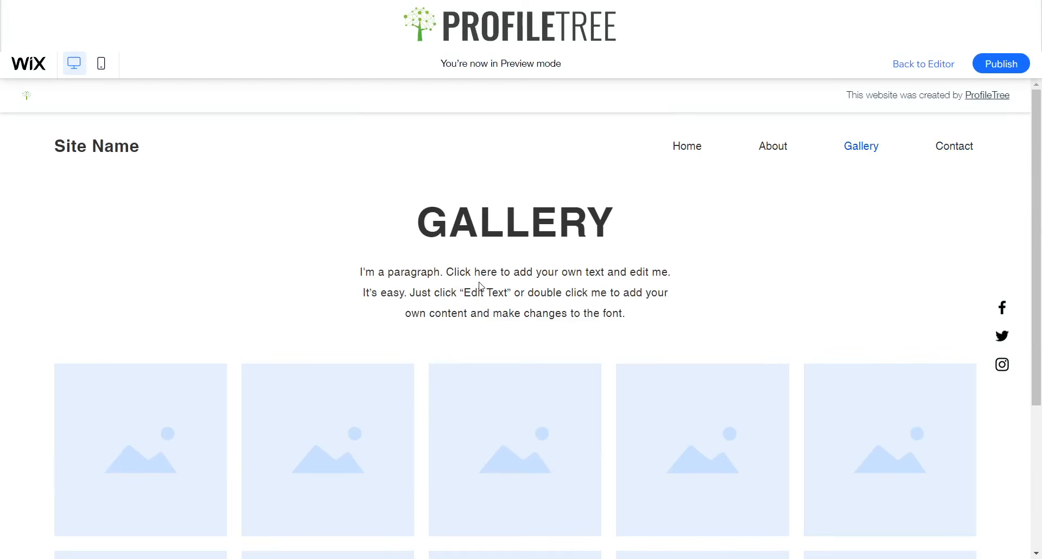
{"action": "scroll", "coordinate": [342, 254], "scroll_direction": "down", "scroll_amount": 5}
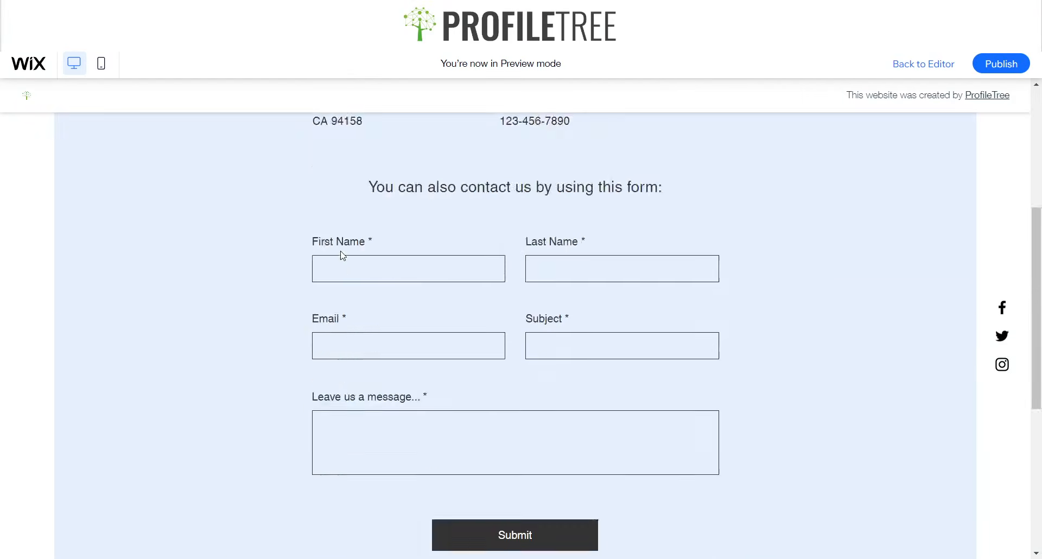
{"action": "scroll", "coordinate": [337, 254], "scroll_direction": "up", "scroll_amount": 5}
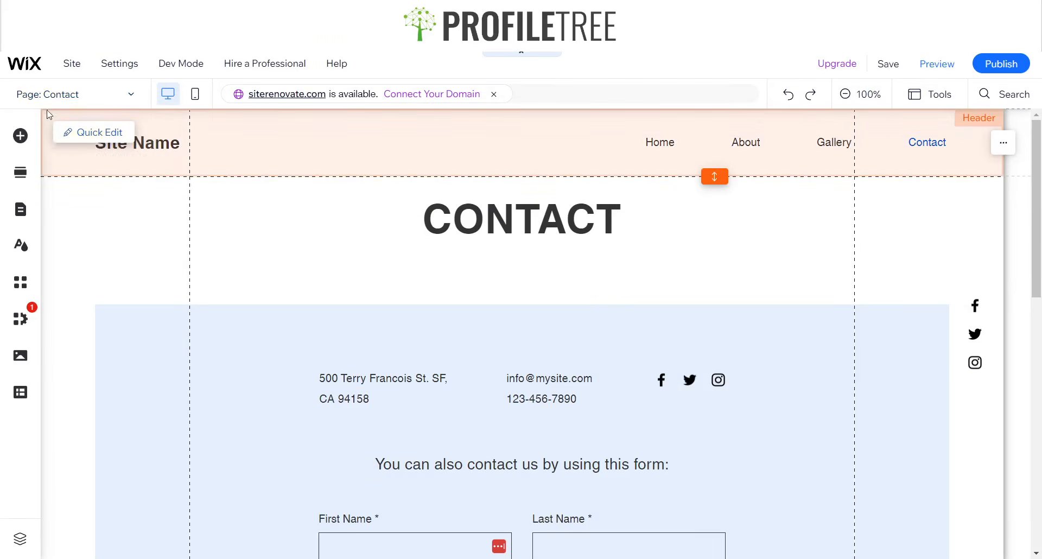
Switch the editor to the Home page and check which design tools, such as rulers and gridlines, can be enabled
{"action": "left_click", "coordinate": [54, 93]}
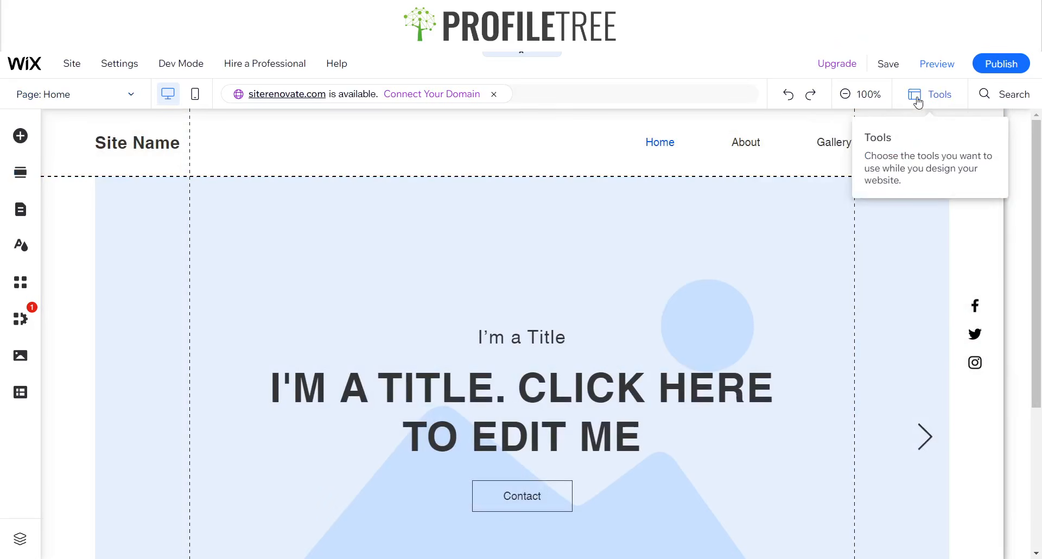
{"action": "left_click", "coordinate": [917, 94]}
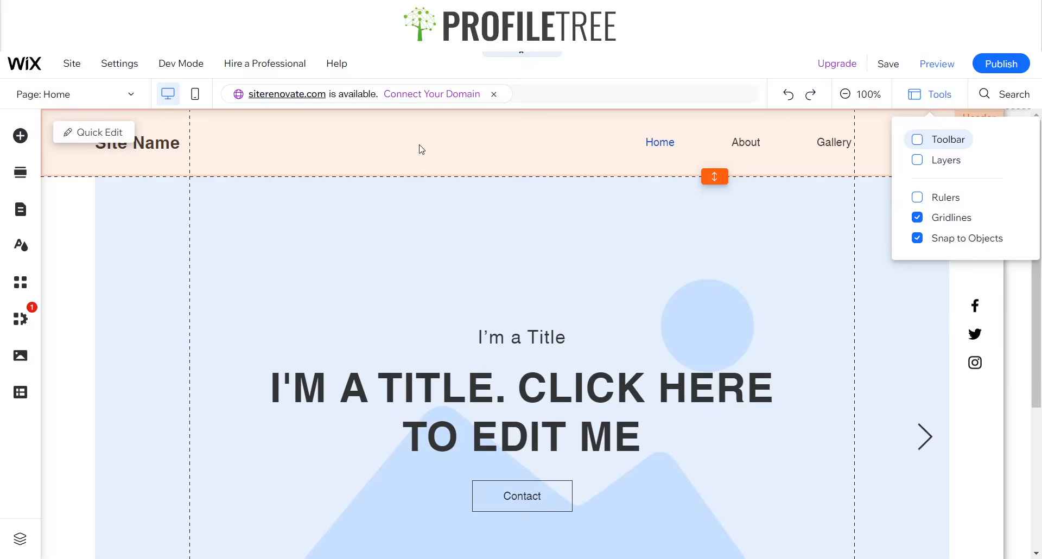
{"action": "left_click", "coordinate": [422, 149]}
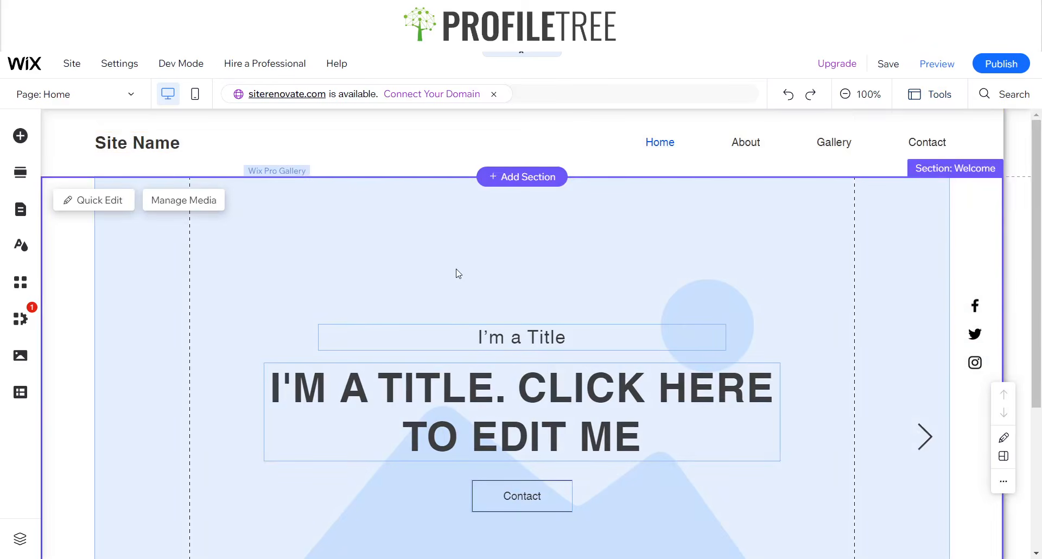
Open media management for the Welcome section's gallery and delete all of its placeholder images
{"action": "left_click", "coordinate": [497, 315]}
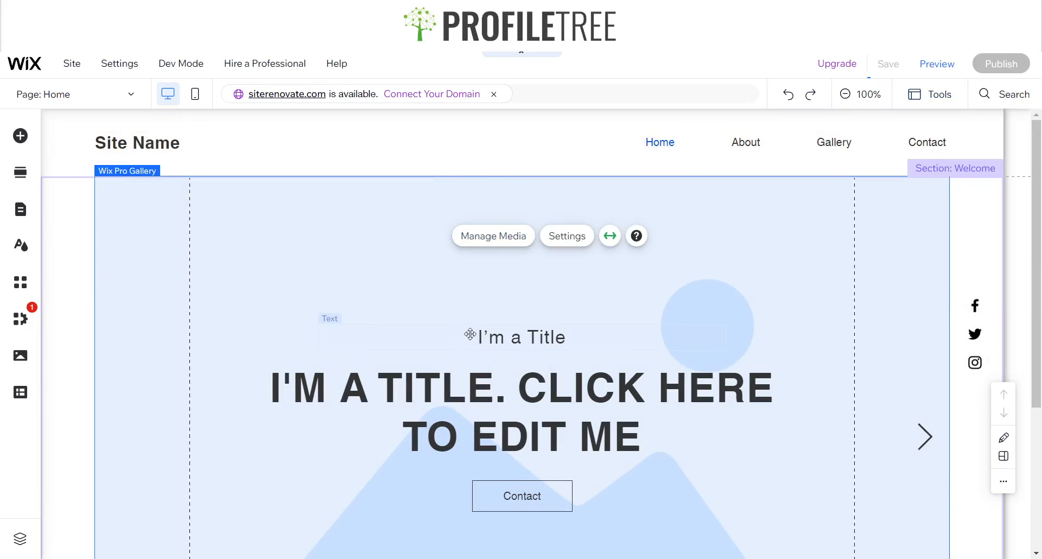
{"action": "left_click", "coordinate": [514, 242]}
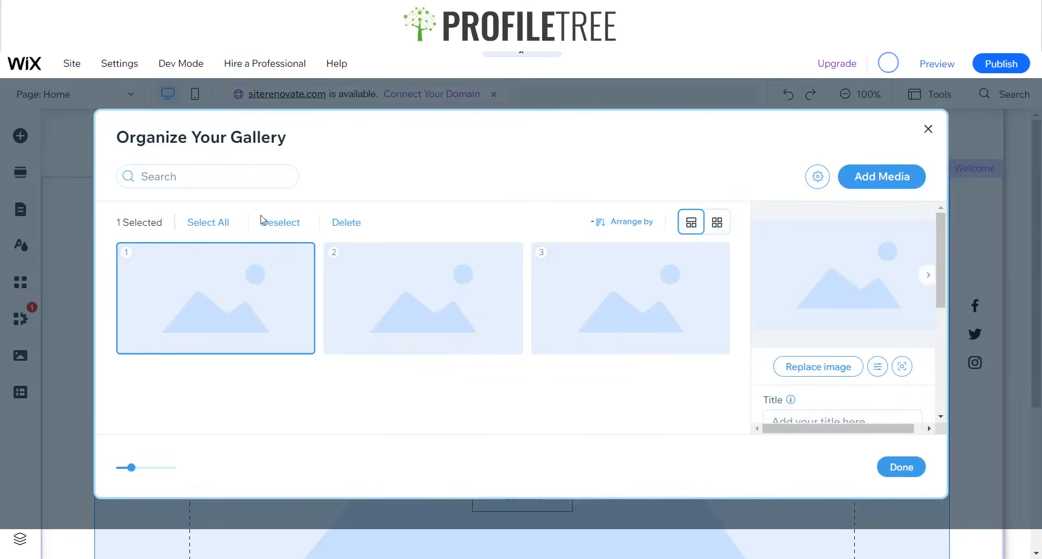
{"action": "left_click", "coordinate": [208, 222]}
{"action": "left_click", "coordinate": [279, 223]}
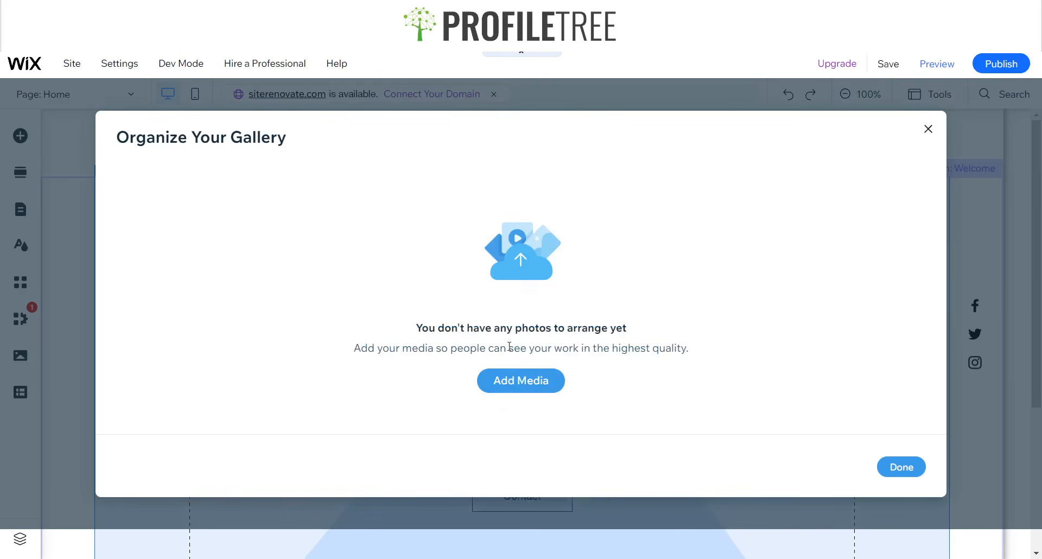
Start adding images to the empty gallery and search Media from Wix for "Fahsion" and "Clothing"
{"action": "left_click", "coordinate": [511, 377]}
{"action": "left_click", "coordinate": [537, 390]}
{"action": "left_click", "coordinate": [581, 345]}
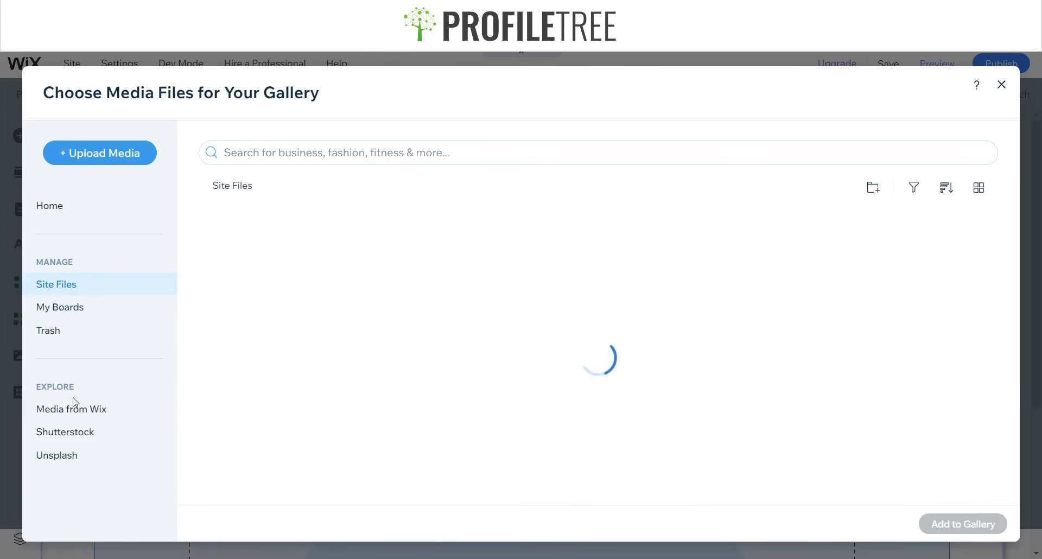
{"action": "left_click", "coordinate": [71, 409]}
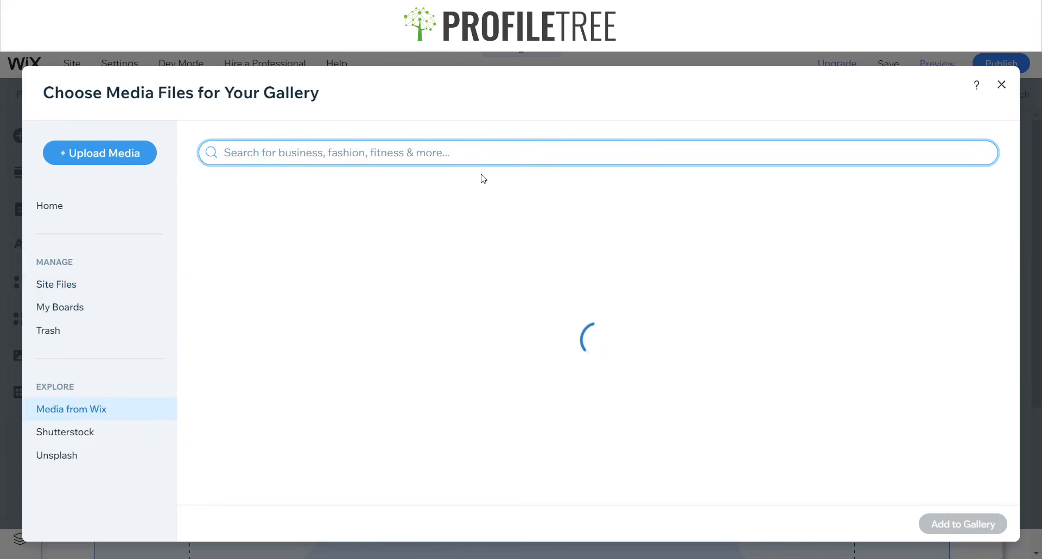
{"action": "type", "text": "Fahion"}
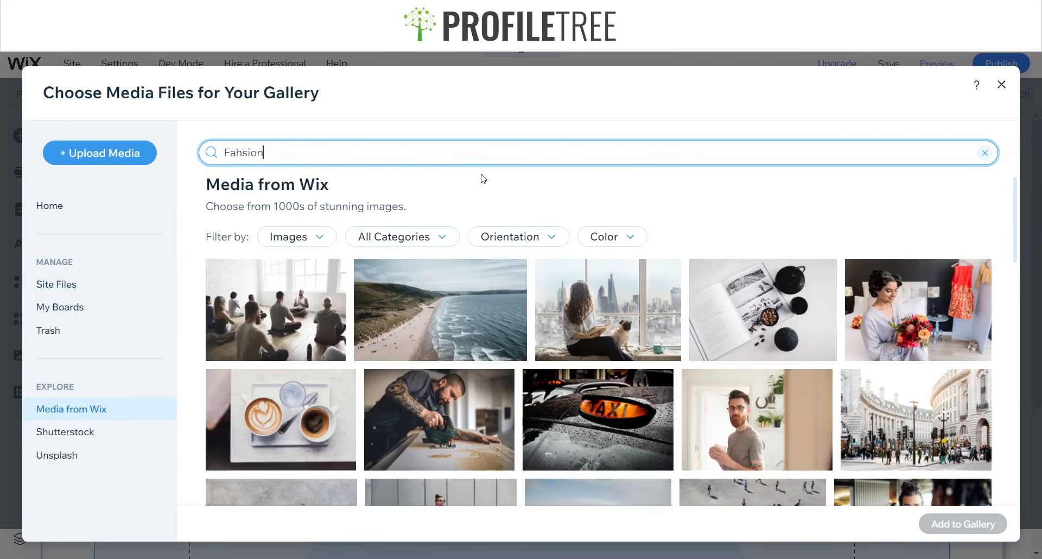
{"action": "key", "text": "Return"}
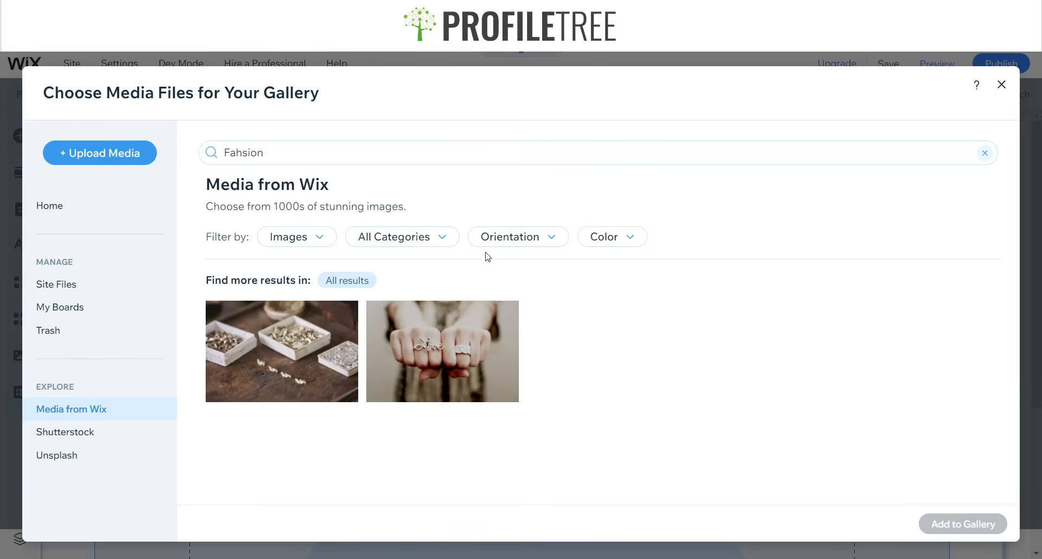
{"action": "left_click", "coordinate": [379, 153]}
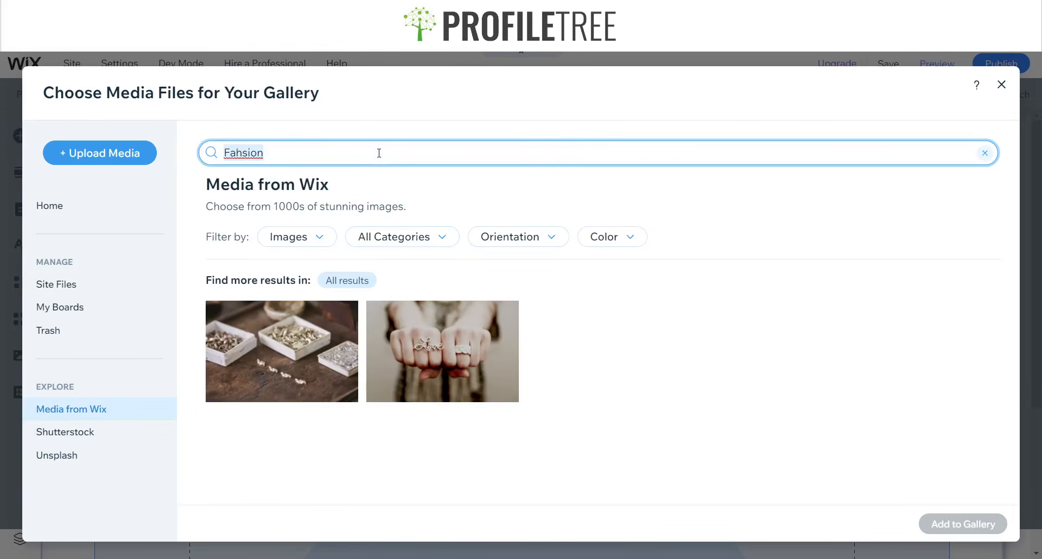
{"action": "type", "text": "Clothing"}
{"action": "key", "text": "Return"}
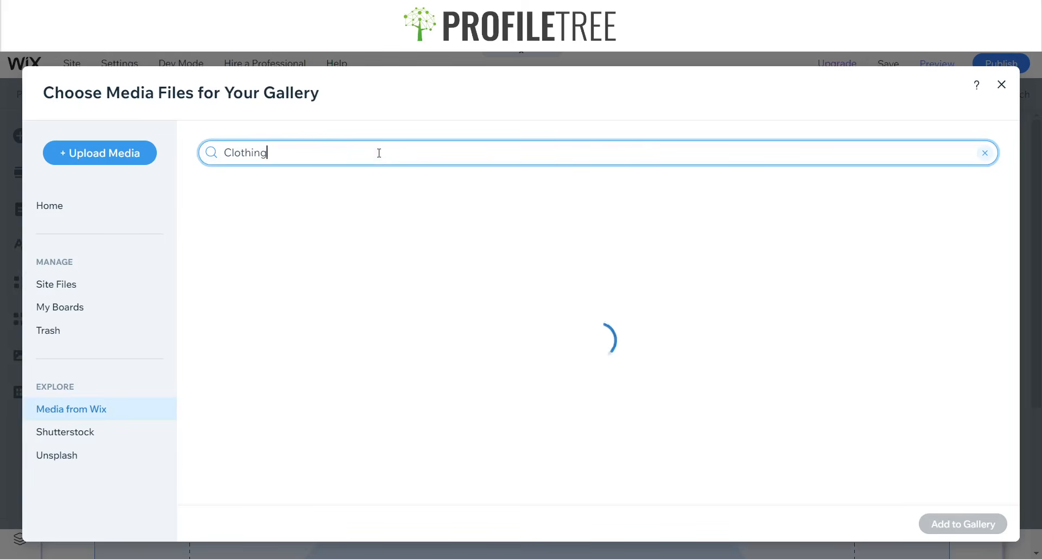
Search Unsplash for "Cars", add the photo of the old car in a workshop to the gallery and delete its duplicate
{"action": "left_click", "coordinate": [68, 460]}
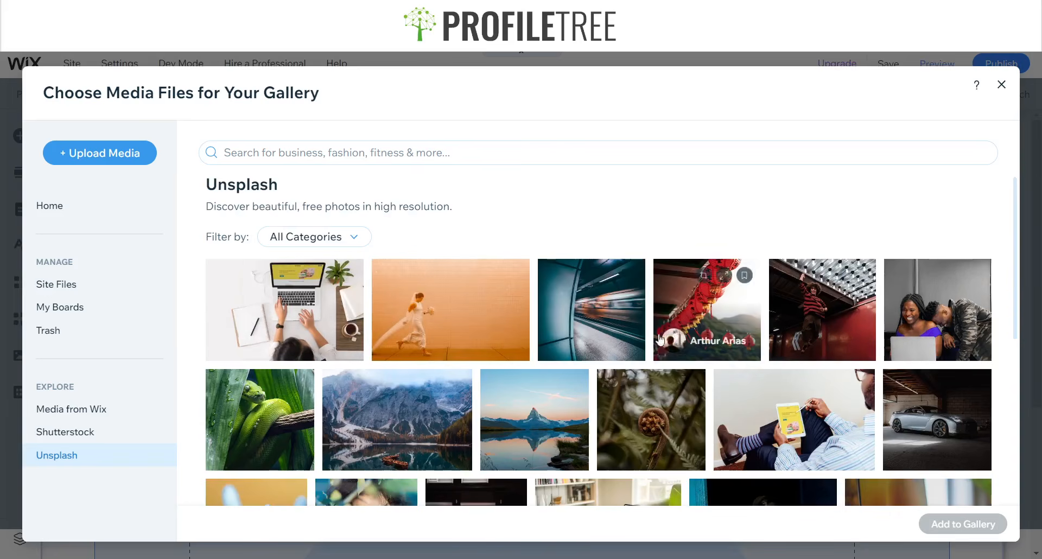
{"action": "scroll", "coordinate": [951, 374], "scroll_direction": "down", "scroll_amount": 1}
{"action": "left_click", "coordinate": [391, 158]}
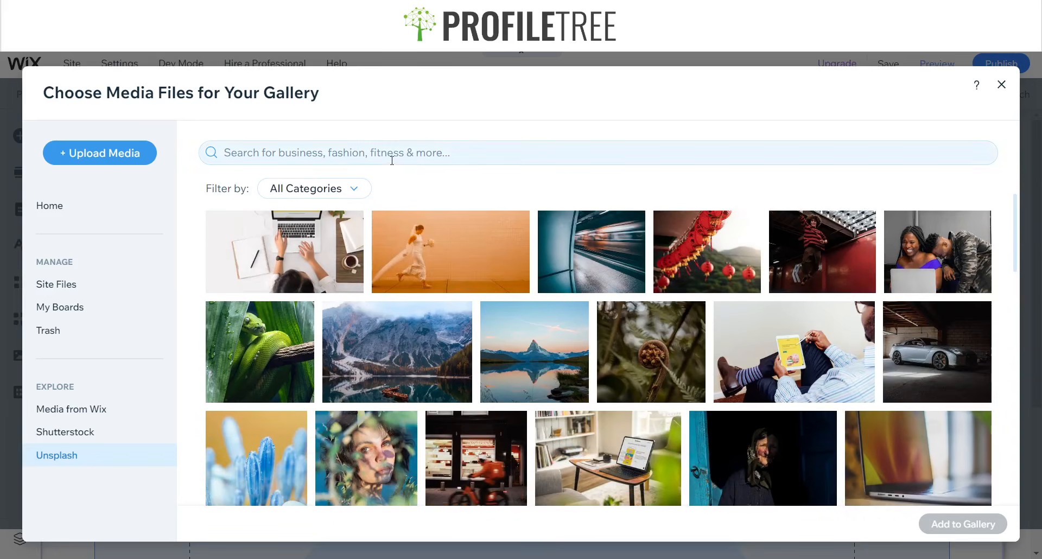
{"action": "type", "text": "Cars"}
{"action": "key", "text": "Return"}
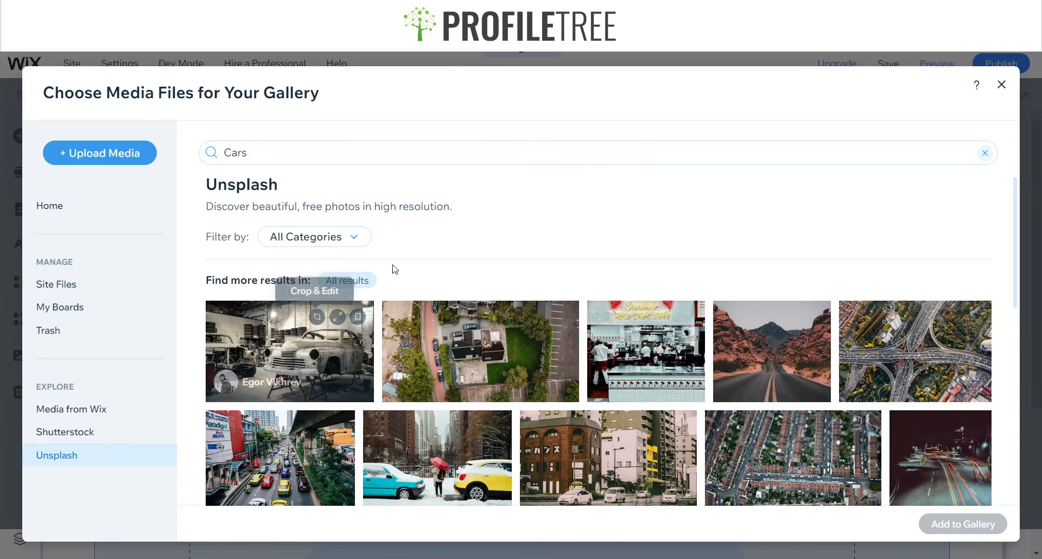
{"action": "mouse_move", "coordinate": [266, 362]}
{"action": "left_click", "coordinate": [304, 366]}
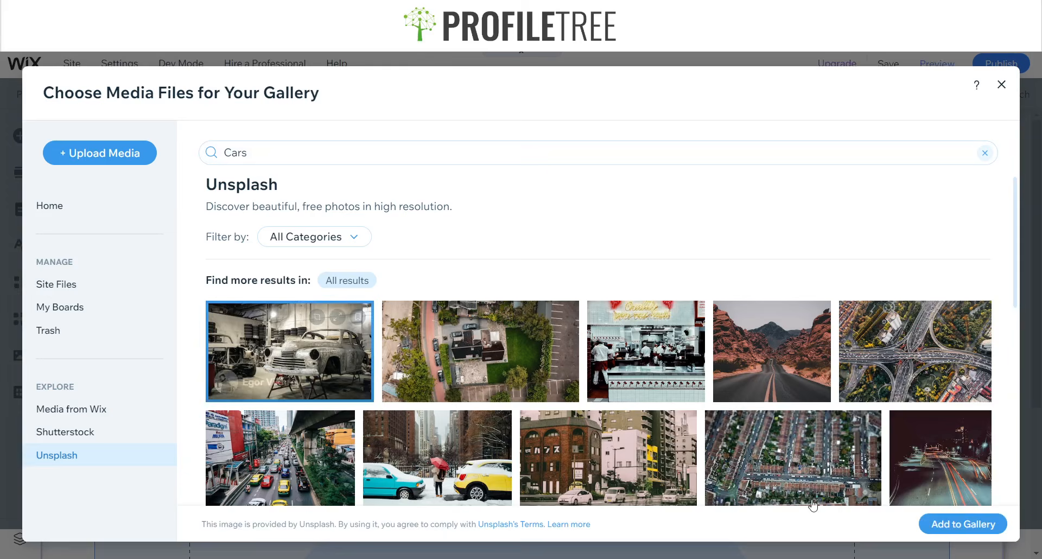
{"action": "left_click", "coordinate": [956, 523]}
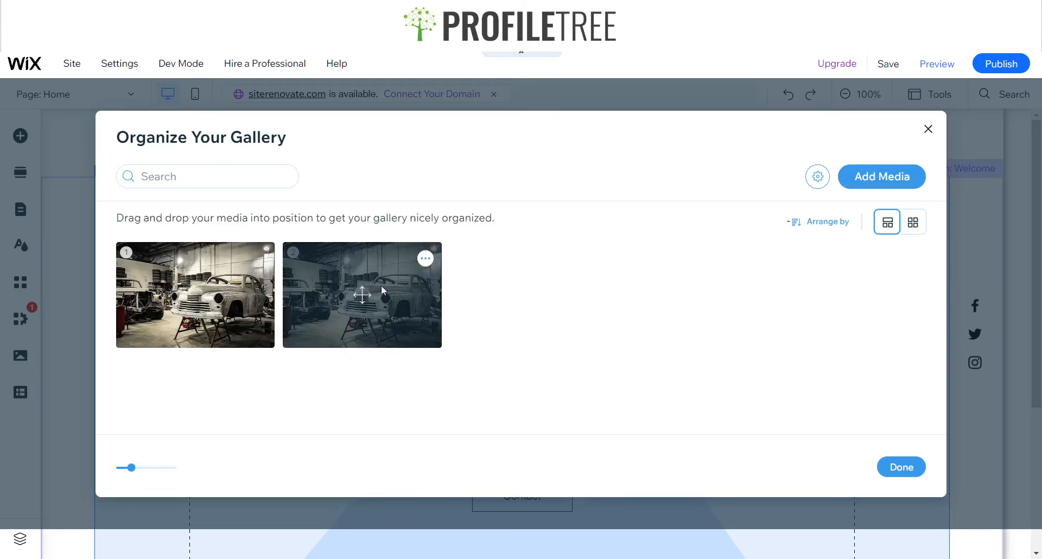
{"action": "left_click", "coordinate": [426, 259]}
{"action": "left_click", "coordinate": [358, 296]}
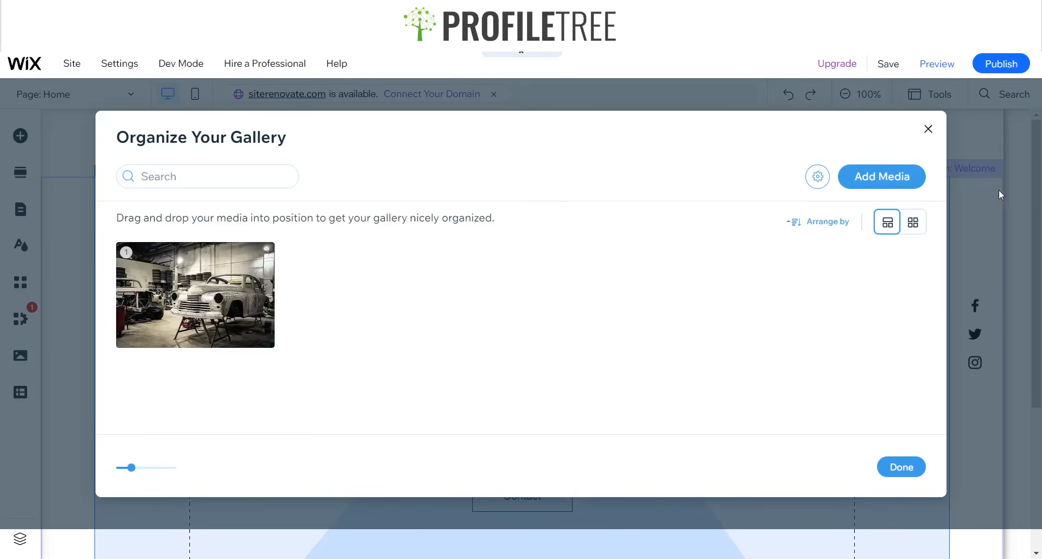
Reopen the gallery's image picker, look at Media from Wix and browse Unsplash photos matching "Cars"
{"action": "left_click", "coordinate": [870, 185]}
{"action": "left_click", "coordinate": [864, 211]}
{"action": "left_click", "coordinate": [60, 409]}
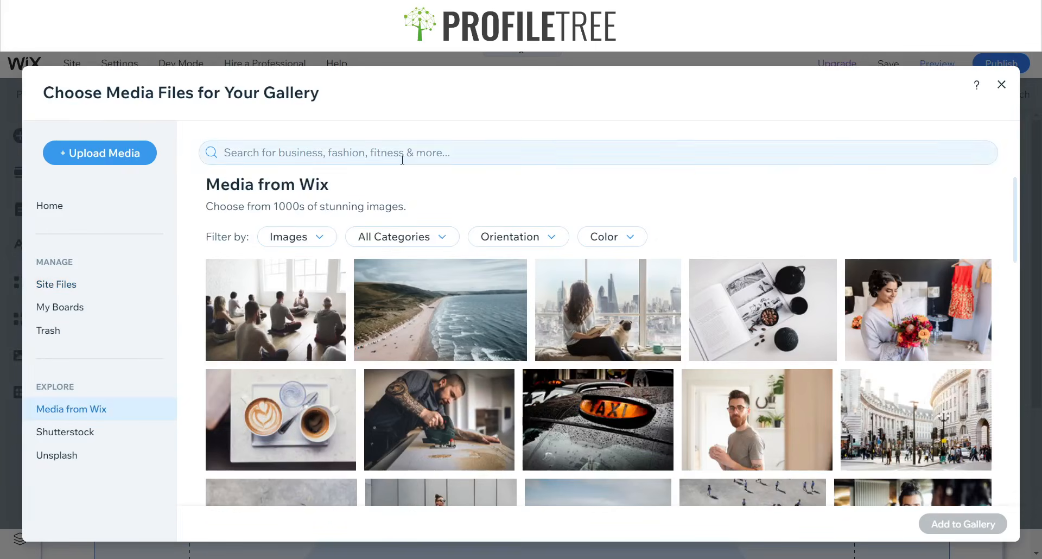
{"action": "left_click", "coordinate": [421, 158]}
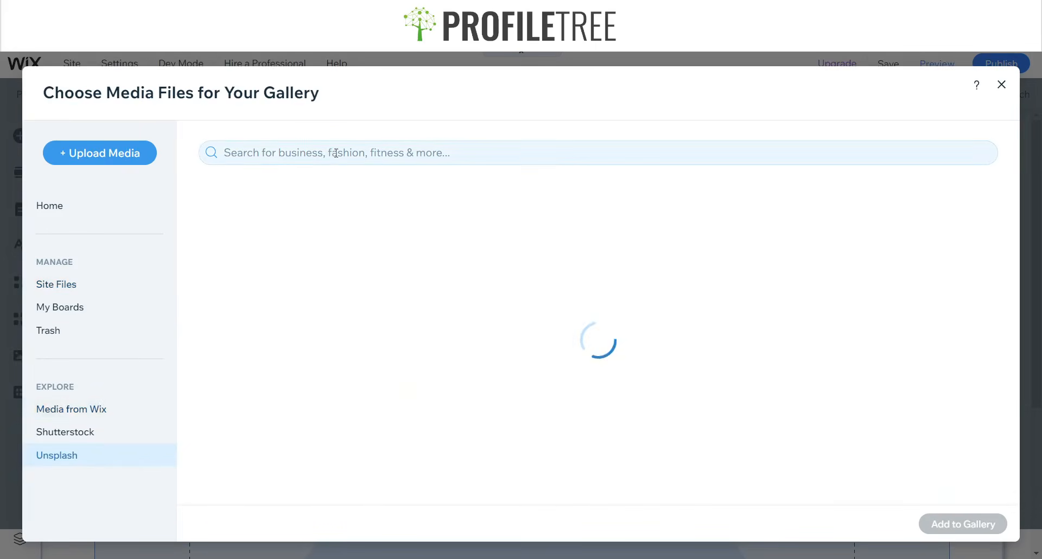
{"action": "left_click", "coordinate": [504, 157]}
{"action": "type", "text": "Cars"}
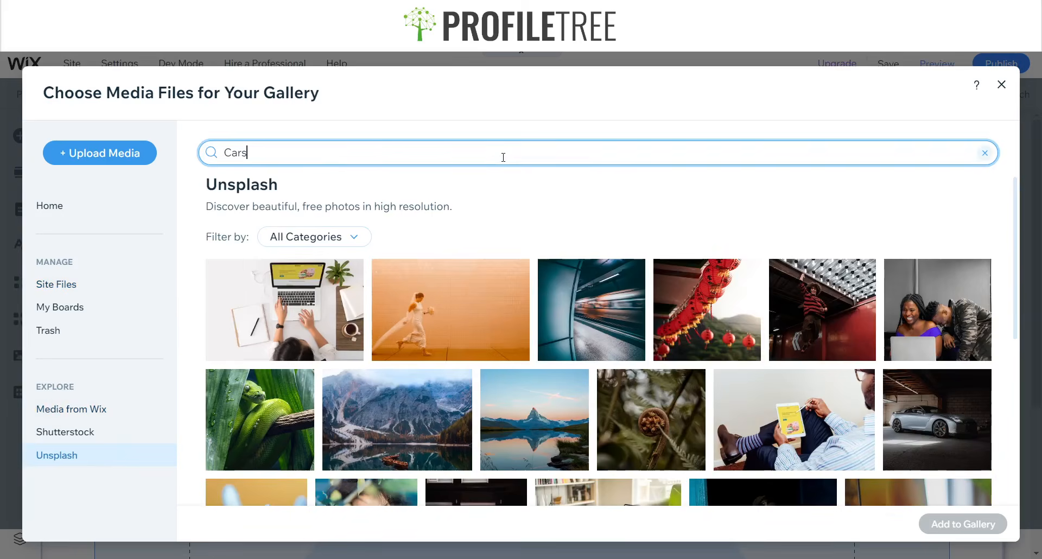
{"action": "key", "text": "Return"}
{"action": "scroll", "coordinate": [495, 249], "scroll_direction": "down", "scroll_amount": 3}
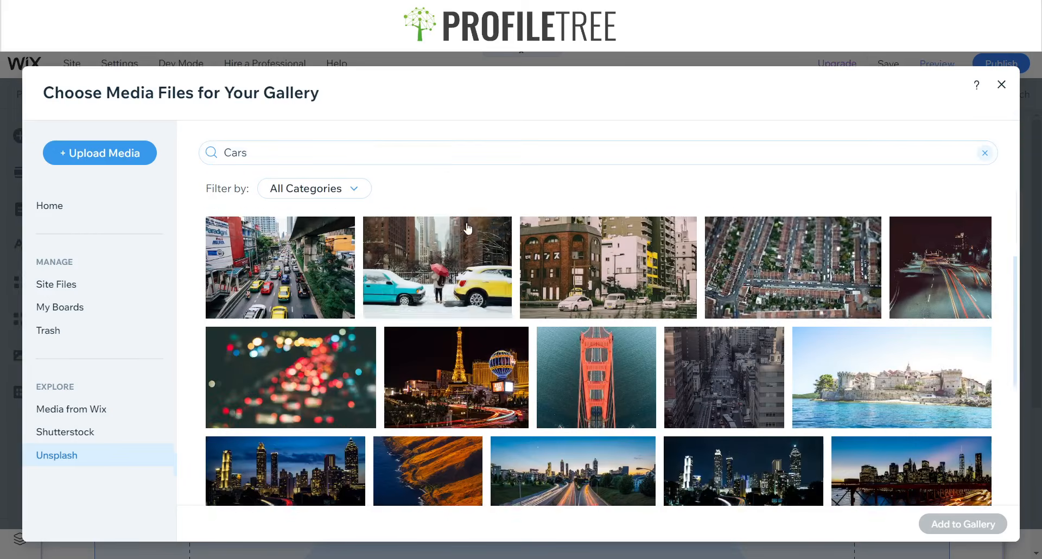
Search Unsplash for "Mechanic" and add the photo of wrenches in a toolbox to the gallery
{"action": "left_click", "coordinate": [396, 150]}
{"action": "scroll", "coordinate": [395, 150], "scroll_direction": "down", "scroll_amount": 3}
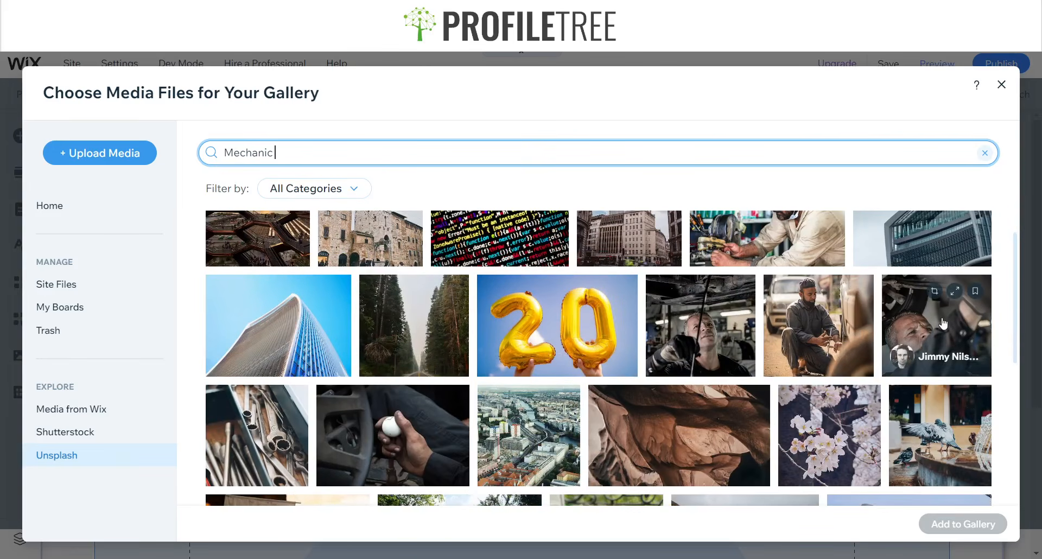
{"action": "left_click", "coordinate": [887, 326]}
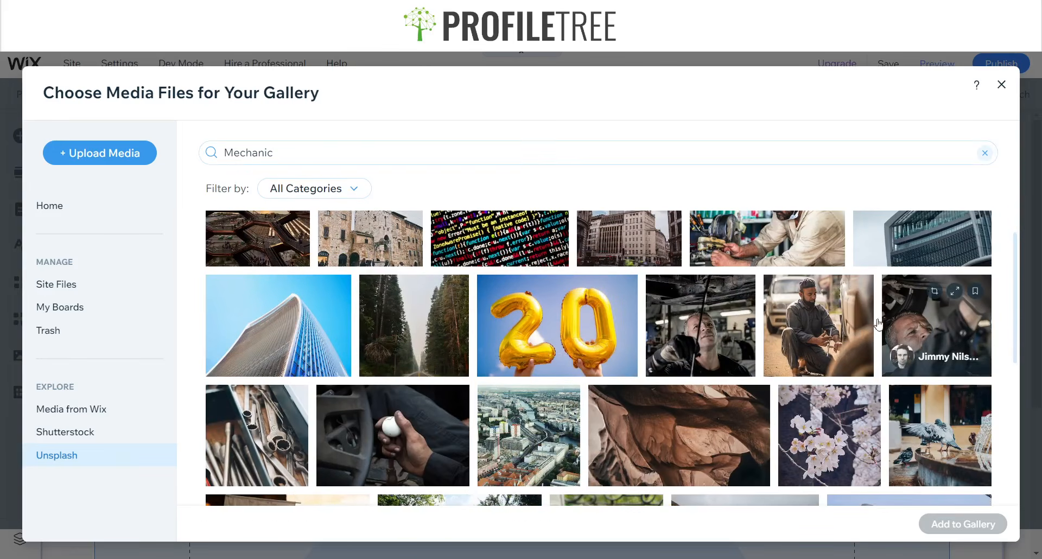
{"action": "left_click", "coordinate": [414, 434]}
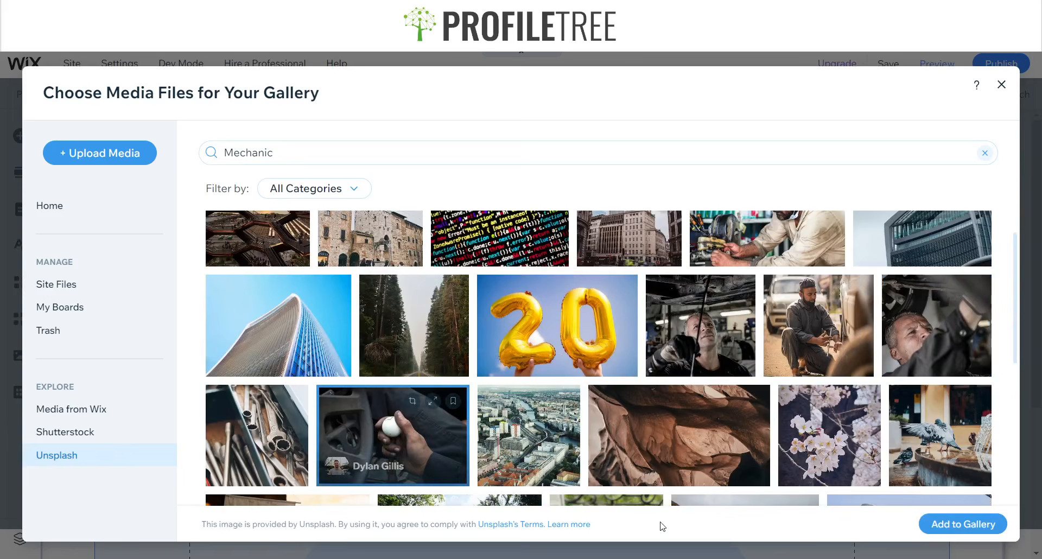
{"action": "left_click", "coordinate": [268, 478]}
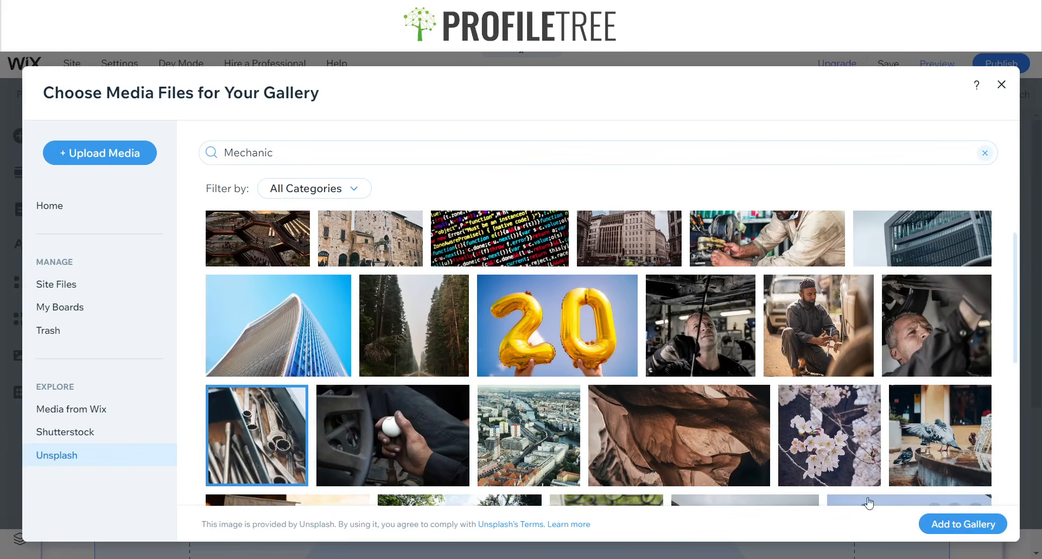
{"action": "left_click", "coordinate": [977, 524]}
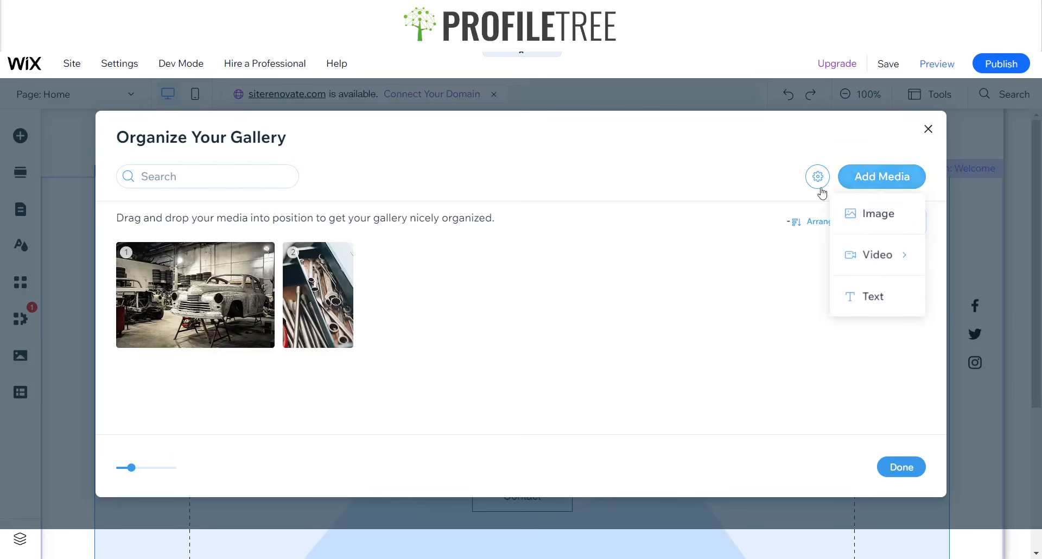
Start adding another gallery image and search Unsplash for "Mechanic"
{"action": "left_click", "coordinate": [874, 214]}
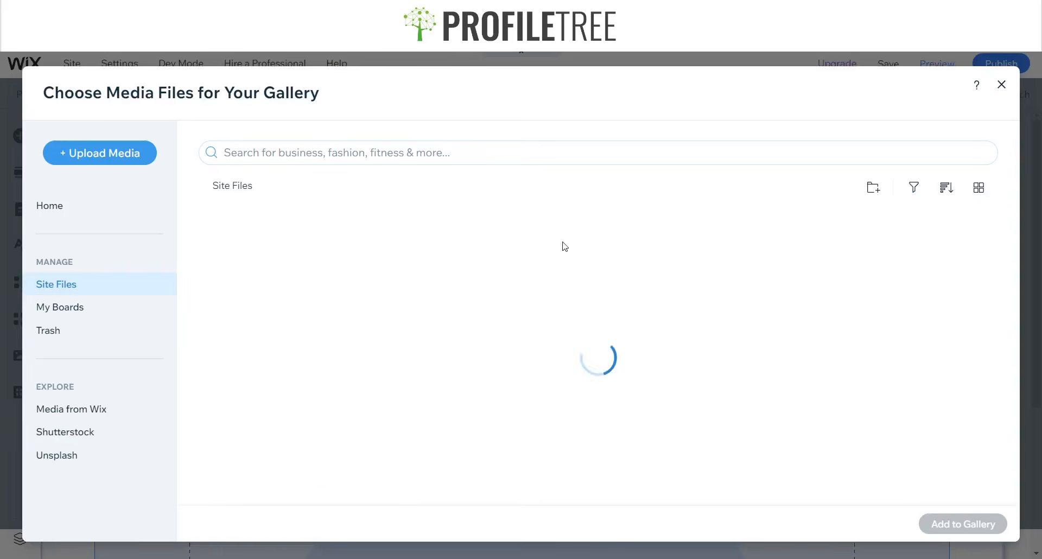
{"action": "left_click", "coordinate": [63, 458]}
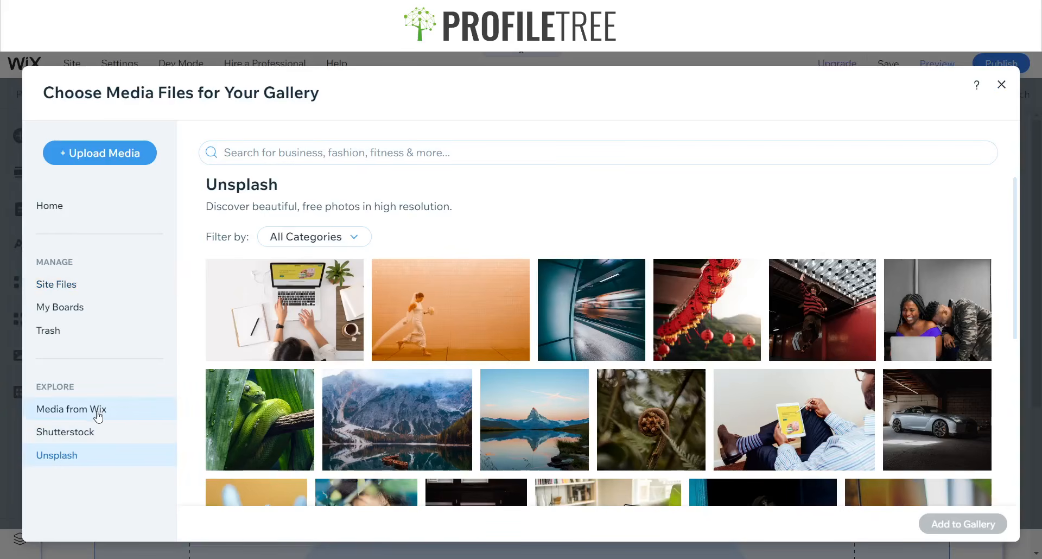
{"action": "left_click", "coordinate": [428, 155]}
{"action": "scroll", "coordinate": [530, 391], "scroll_direction": "down", "scroll_amount": 8}
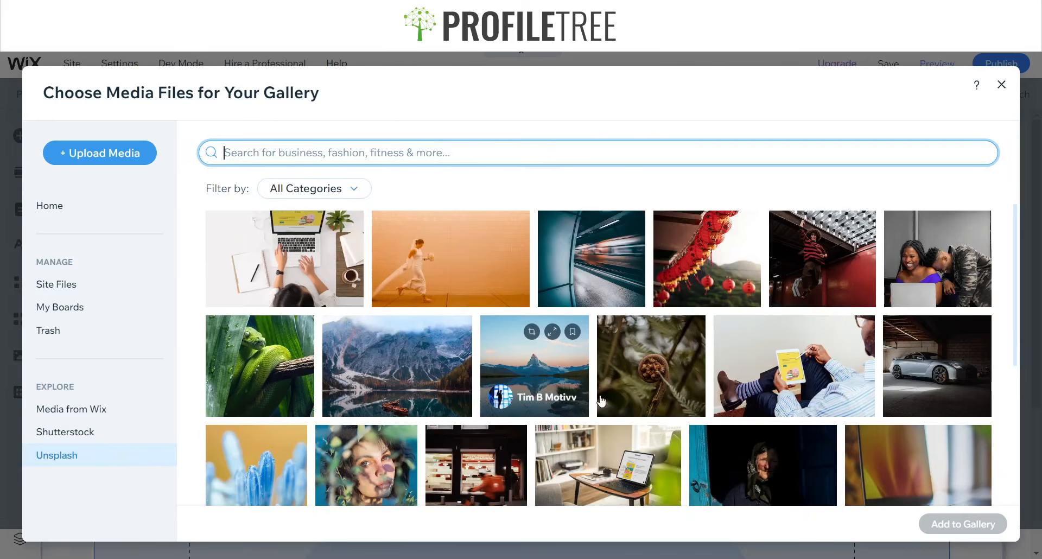
{"action": "scroll", "coordinate": [530, 406], "scroll_direction": "down", "scroll_amount": 4}
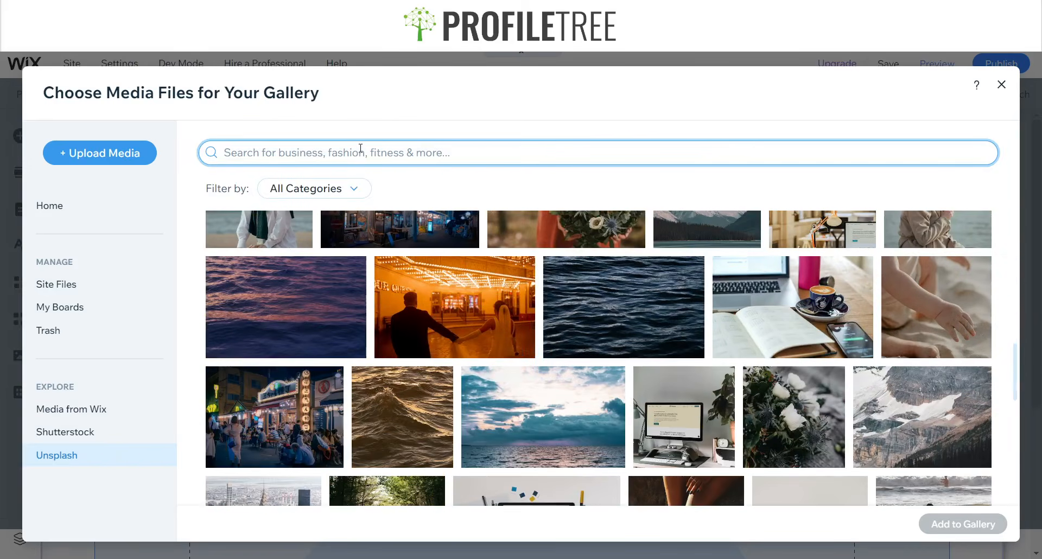
{"action": "type", "text": "Mechanic"}
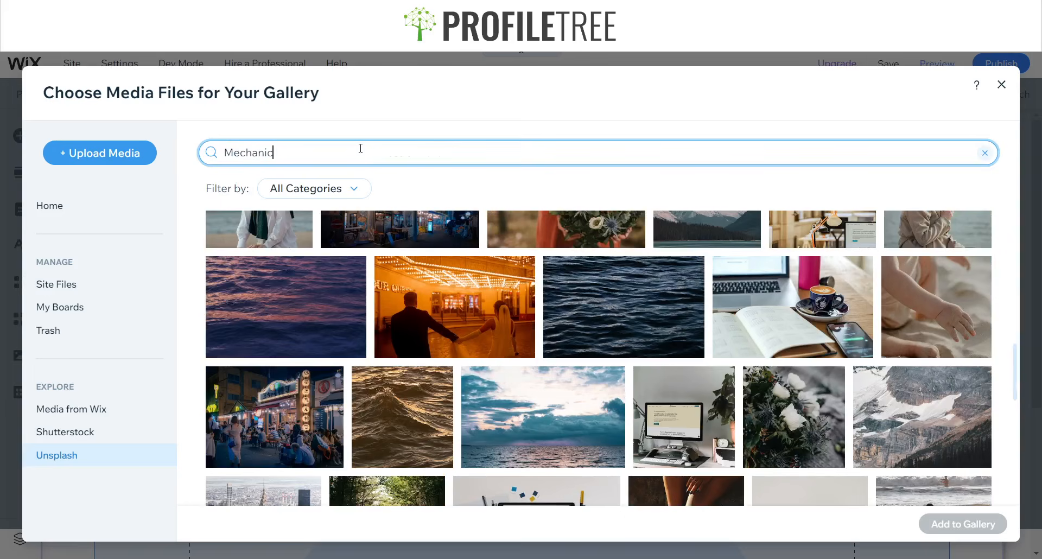
{"action": "key", "text": "Return"}
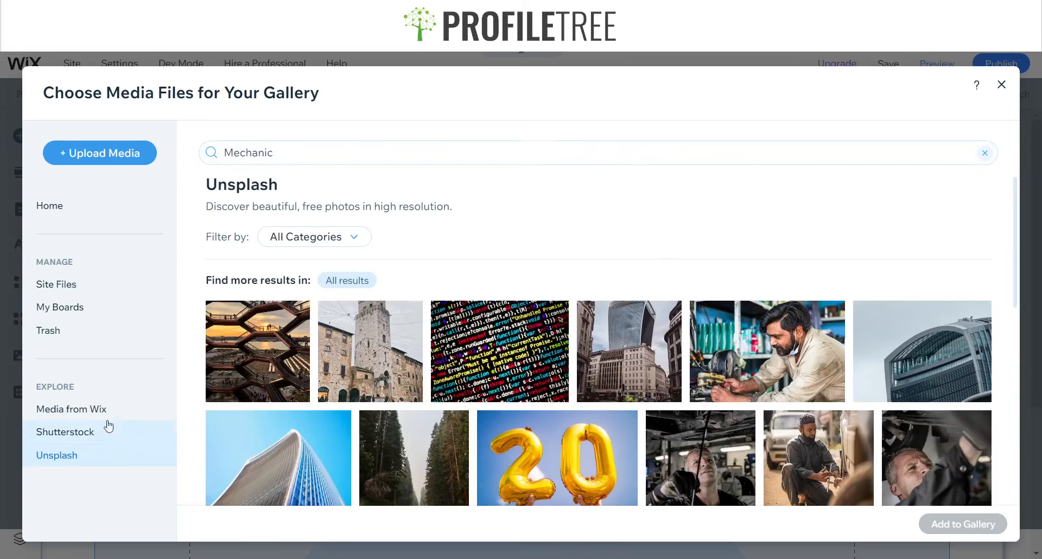
Add the dark photo of a mechanic working on a vehicle to the gallery and finish organizing the gallery
{"action": "scroll", "coordinate": [541, 339], "scroll_direction": "down", "scroll_amount": 10}
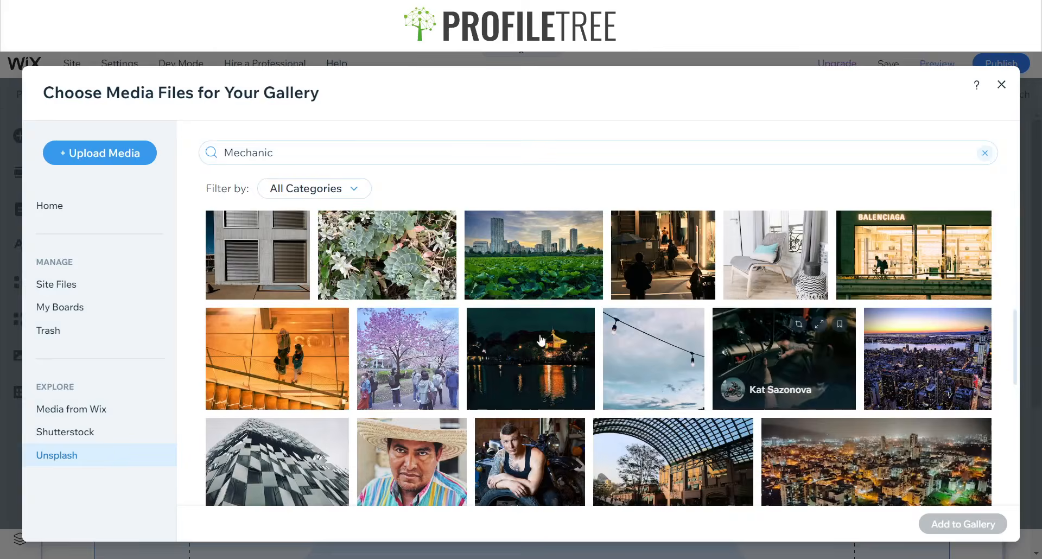
{"action": "left_click", "coordinate": [818, 365]}
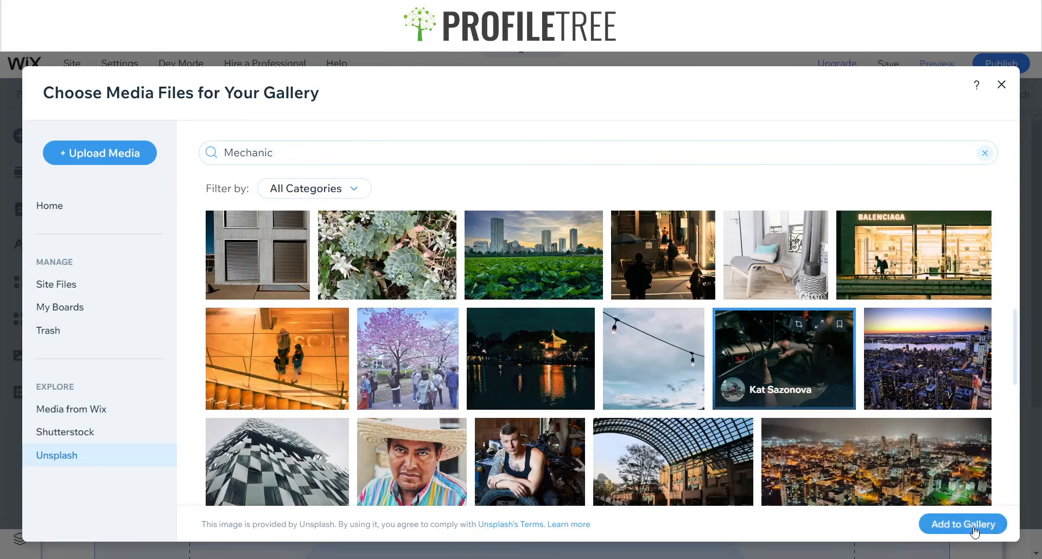
{"action": "left_click", "coordinate": [972, 525]}
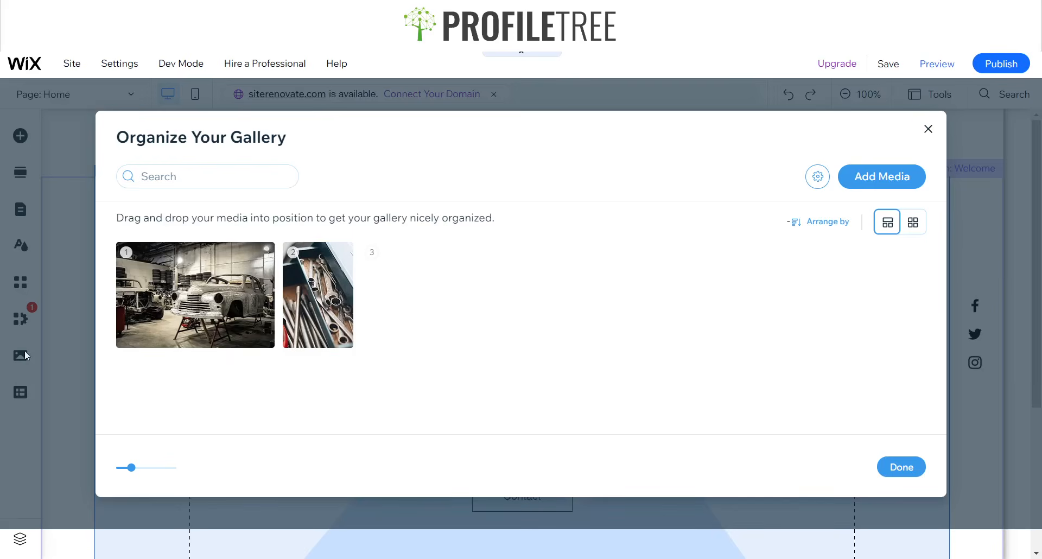
{"action": "left_click", "coordinate": [889, 474]}
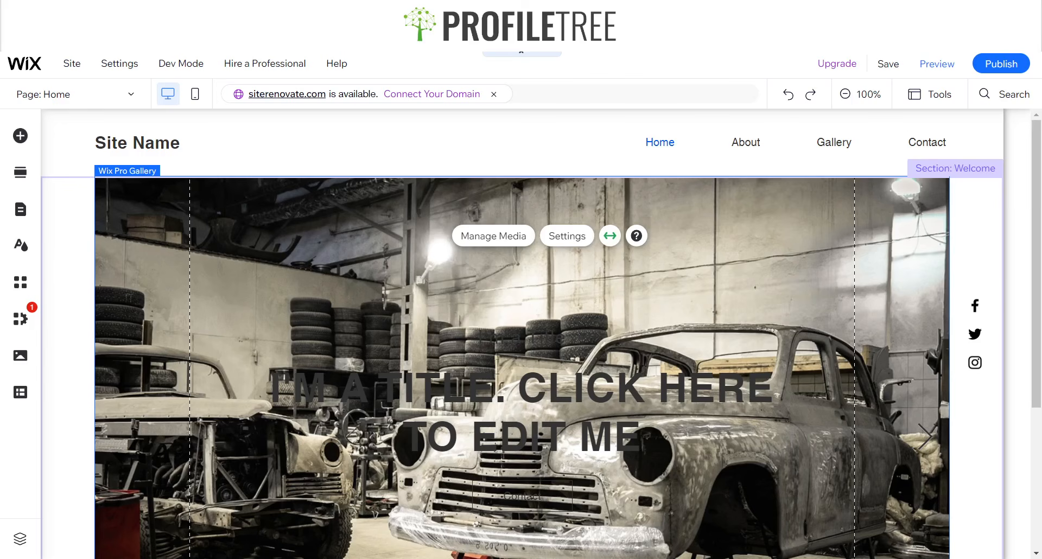
Change the text color of the home page title over the gallery to white (#FFFFFF)
{"action": "double_click", "coordinate": [425, 402]}
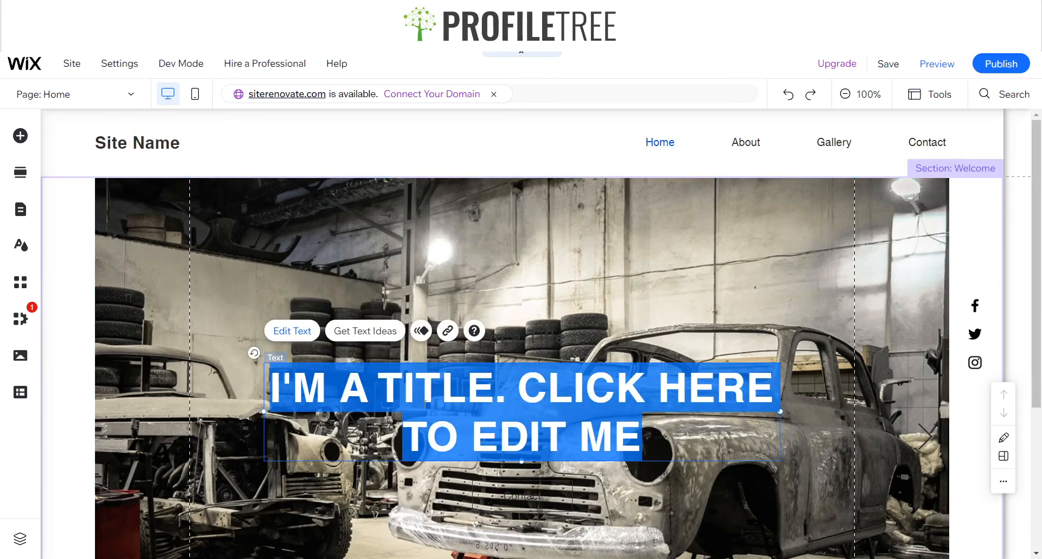
{"action": "left_click", "coordinate": [888, 359]}
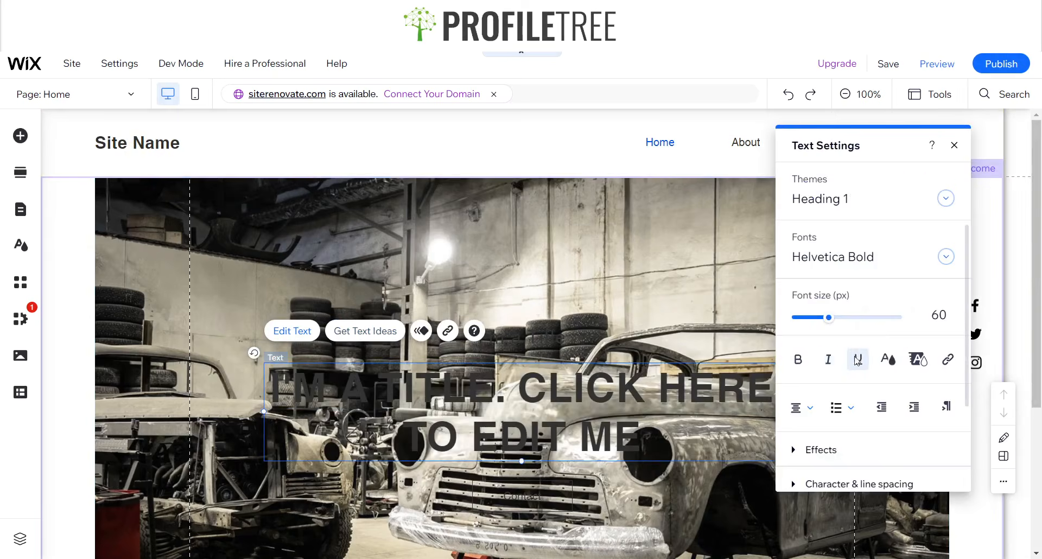
{"action": "left_click", "coordinate": [798, 253]}
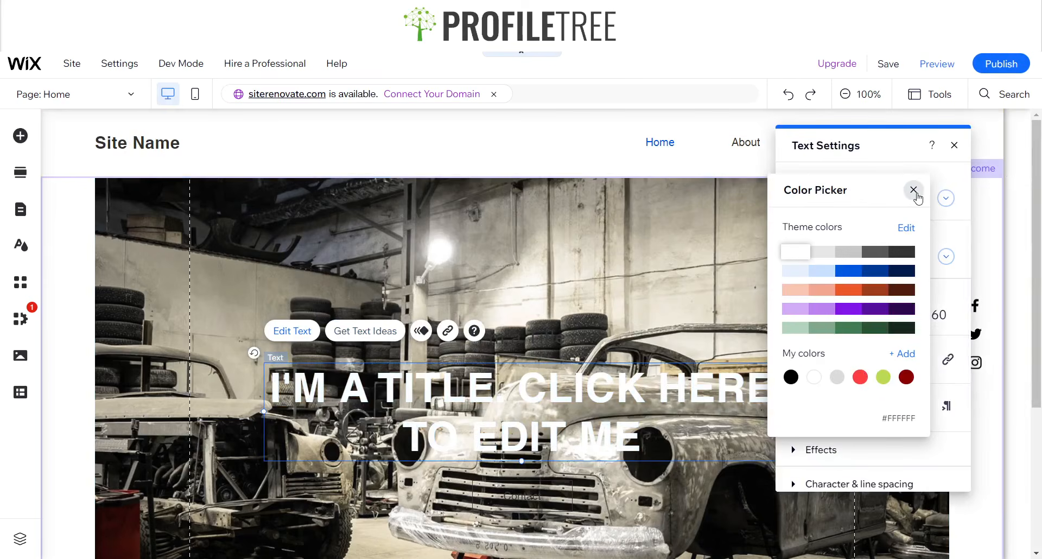
{"action": "left_click", "coordinate": [914, 190]}
Change the font of the whole home page title to K2D
{"action": "left_click", "coordinate": [580, 434]}
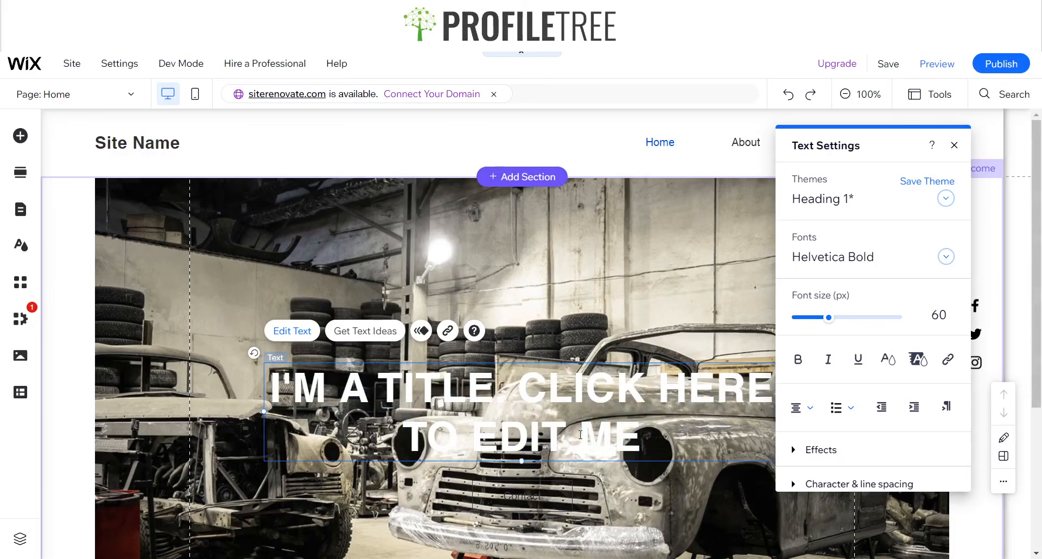
{"action": "triple_click", "coordinate": [597, 434]}
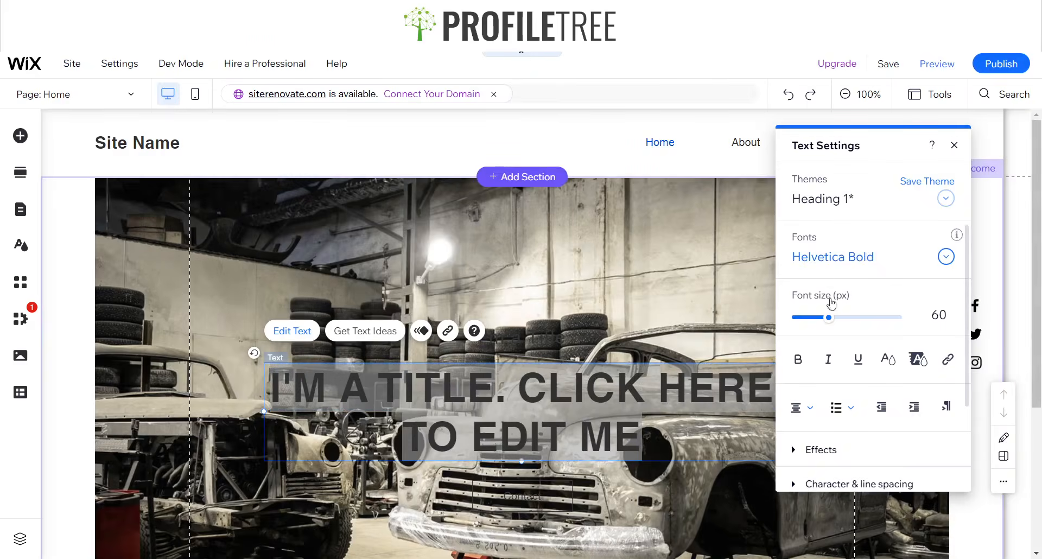
{"action": "left_click", "coordinate": [829, 261]}
{"action": "type", "text": "Kd"}
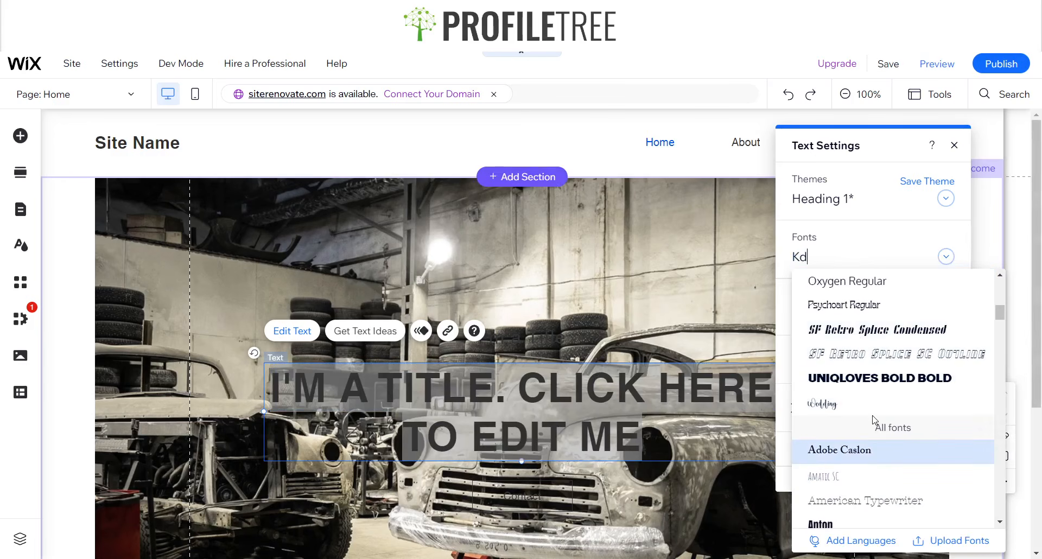
{"action": "key", "text": "BackSpace"}
{"action": "type", "text": "2D"}
{"action": "left_click", "coordinate": [829, 284]}
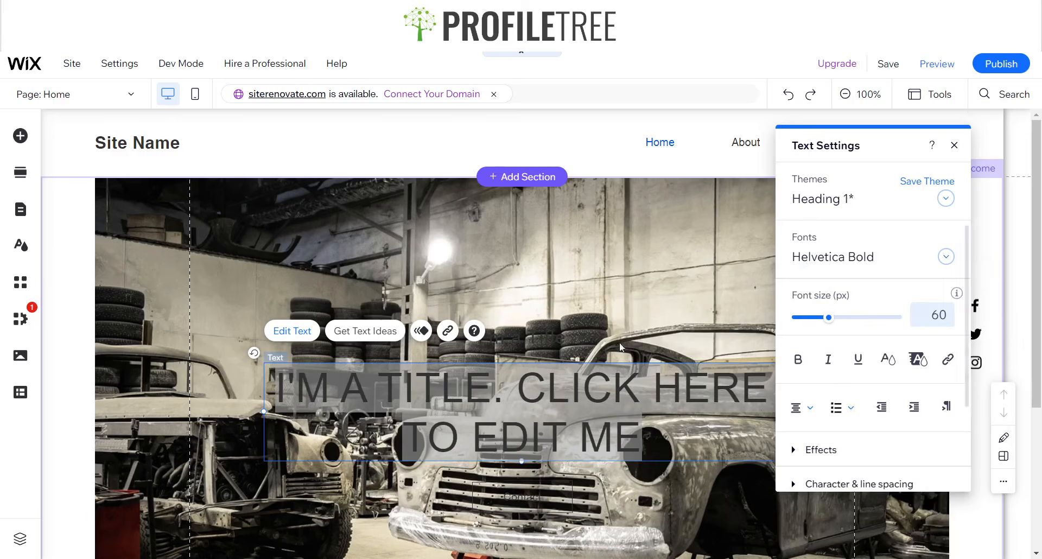
{"action": "left_click_drag", "start_coordinate": [638, 441], "coordinate": [278, 386]}
{"action": "left_click", "coordinate": [461, 290]}
Open the gallery's first photo, the old car in the workshop, in Photo Studio
{"action": "scroll", "coordinate": [467, 271], "scroll_direction": "down", "scroll_amount": 3}
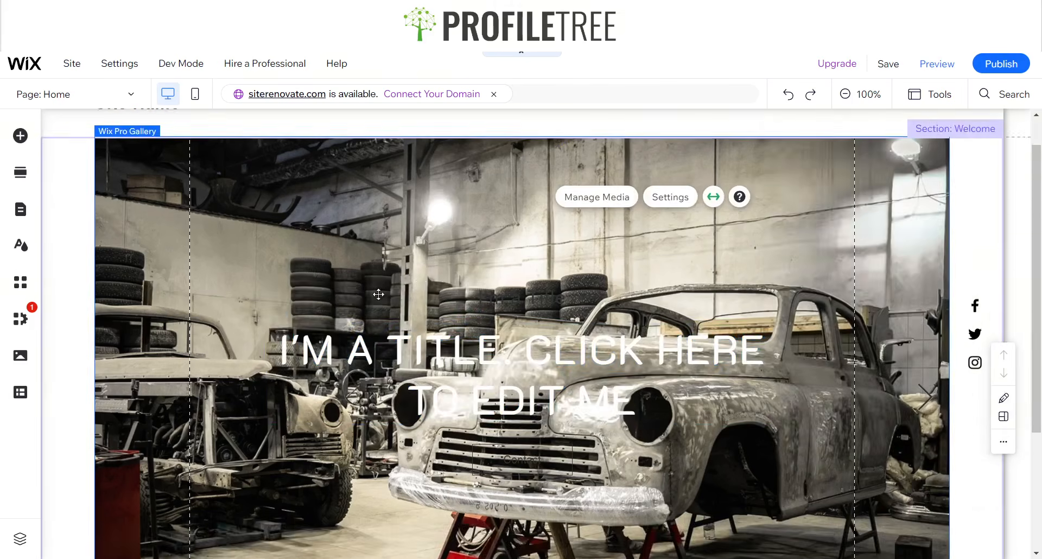
{"action": "scroll", "coordinate": [475, 251], "scroll_direction": "up", "scroll_amount": 3}
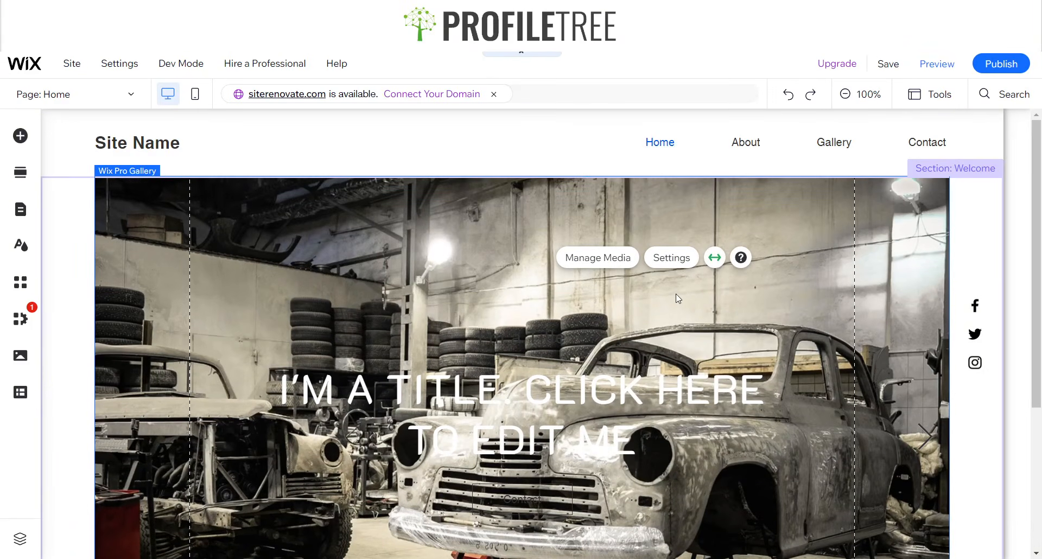
{"action": "left_click", "coordinate": [571, 266]}
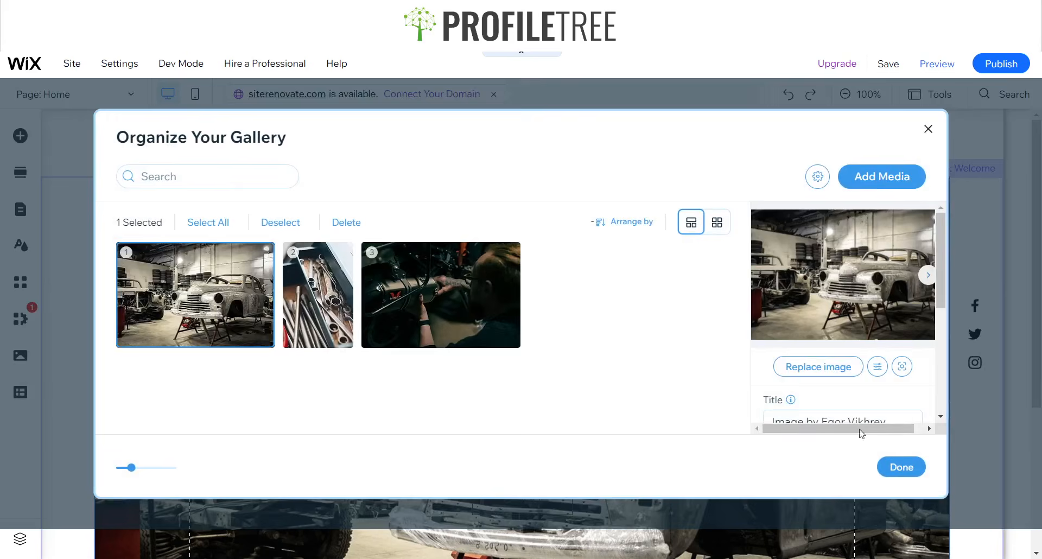
{"action": "left_click", "coordinate": [878, 368]}
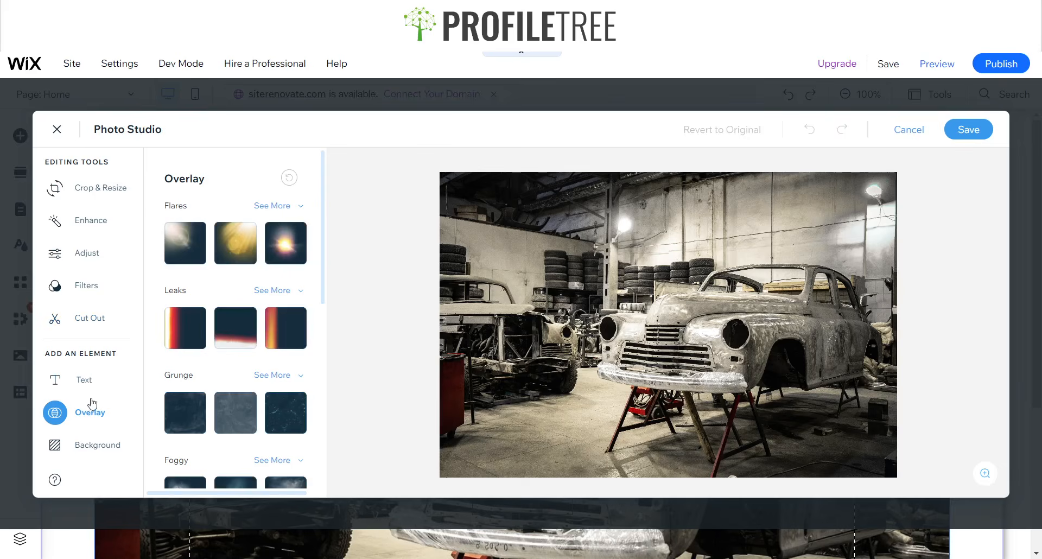
Try the Shadow overlay with the narrow light beam on the old car photo, and reset the overlay
{"action": "scroll", "coordinate": [197, 391], "scroll_direction": "down", "scroll_amount": 7}
{"action": "left_click", "coordinate": [222, 278]}
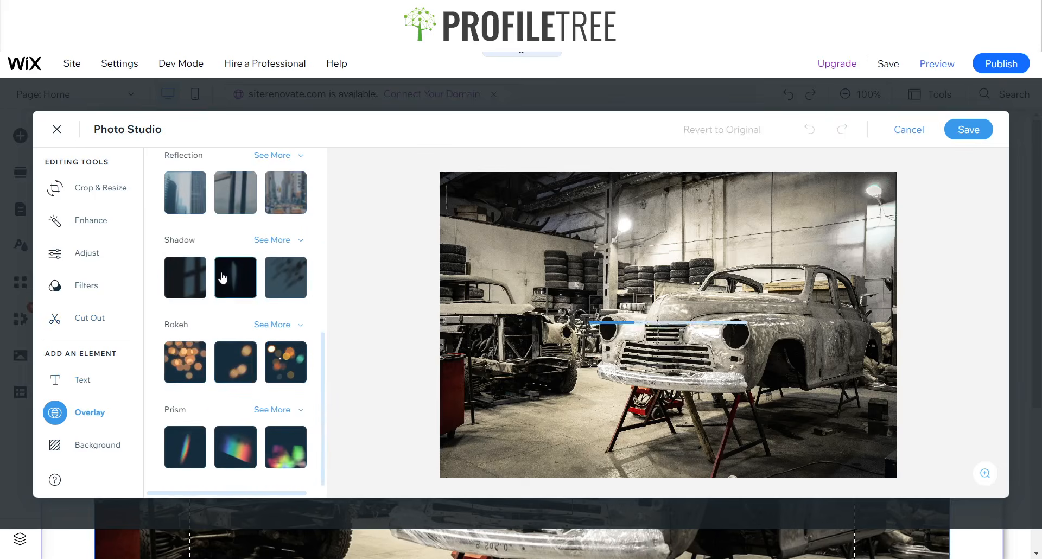
{"action": "scroll", "coordinate": [247, 271], "scroll_direction": "up", "scroll_amount": 7}
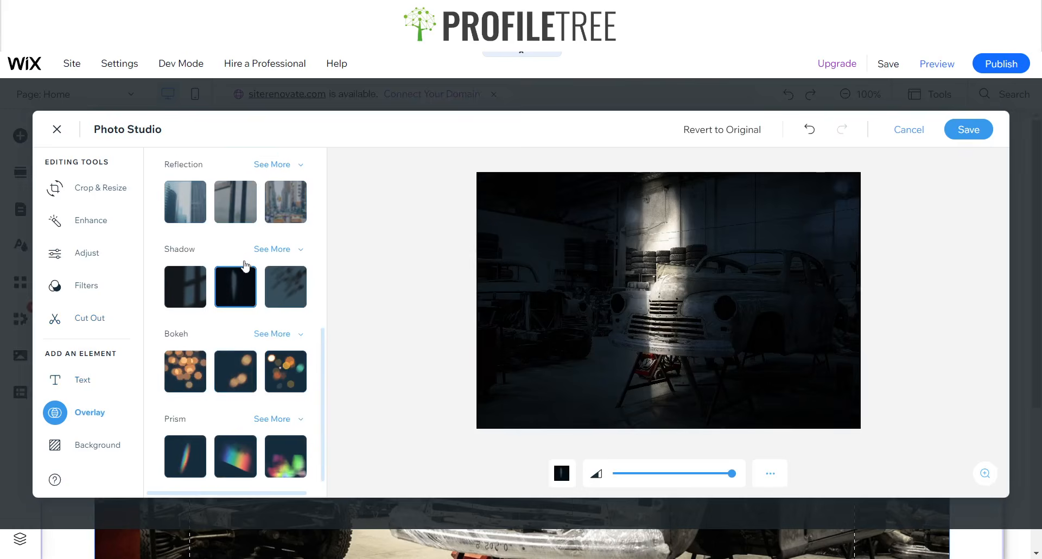
{"action": "scroll", "coordinate": [255, 274], "scroll_direction": "down", "scroll_amount": 7}
{"action": "scroll", "coordinate": [257, 275], "scroll_direction": "up", "scroll_amount": 7}
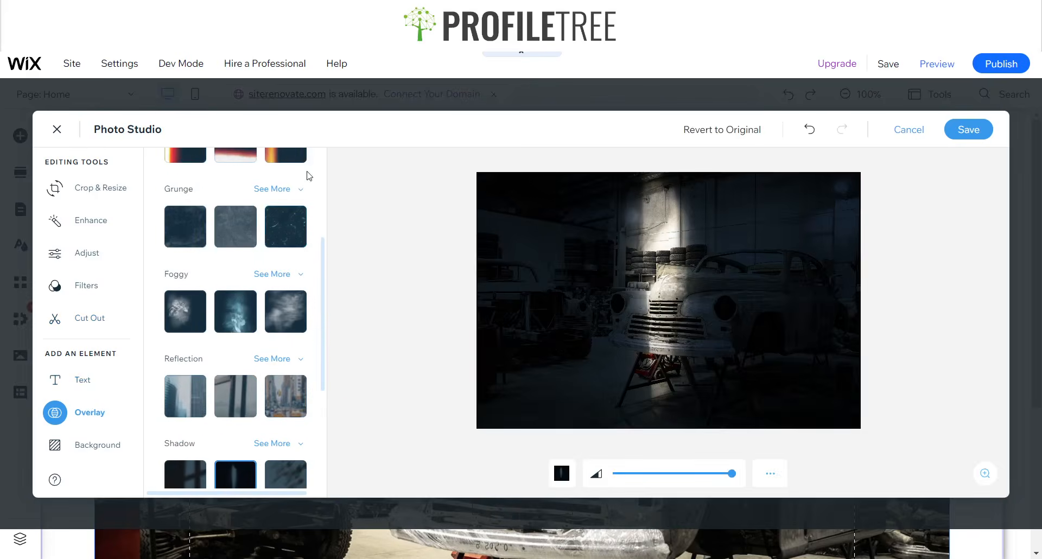
{"action": "left_click", "coordinate": [286, 177]}
{"action": "scroll", "coordinate": [256, 281], "scroll_direction": "down", "scroll_amount": 7}
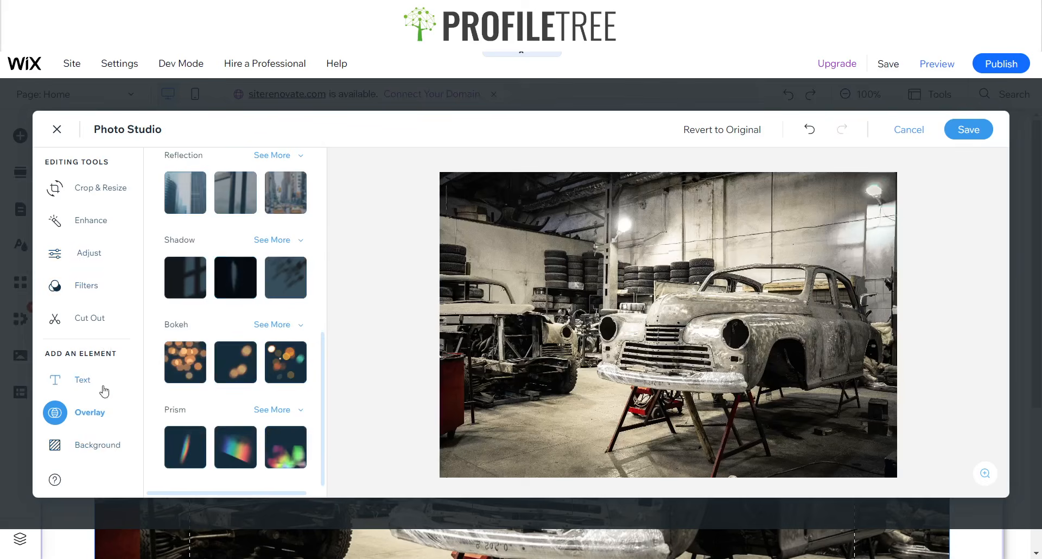
Darken the old car photo with a black background fill and about half image opacity, save it and close the gallery organizer
{"action": "left_click", "coordinate": [93, 451]}
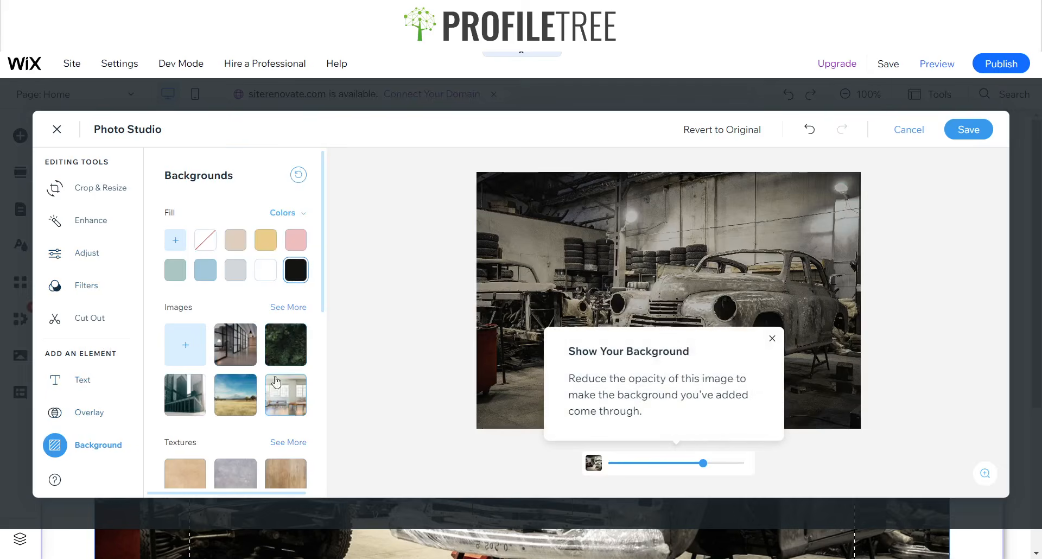
{"action": "left_click_drag", "start_coordinate": [699, 472], "coordinate": [676, 473]}
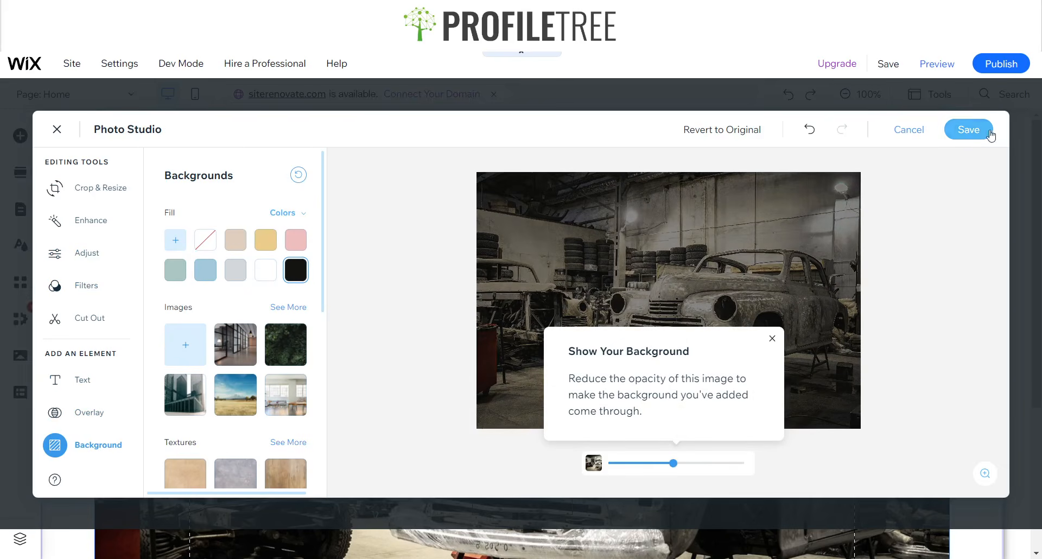
{"action": "left_click", "coordinate": [969, 129]}
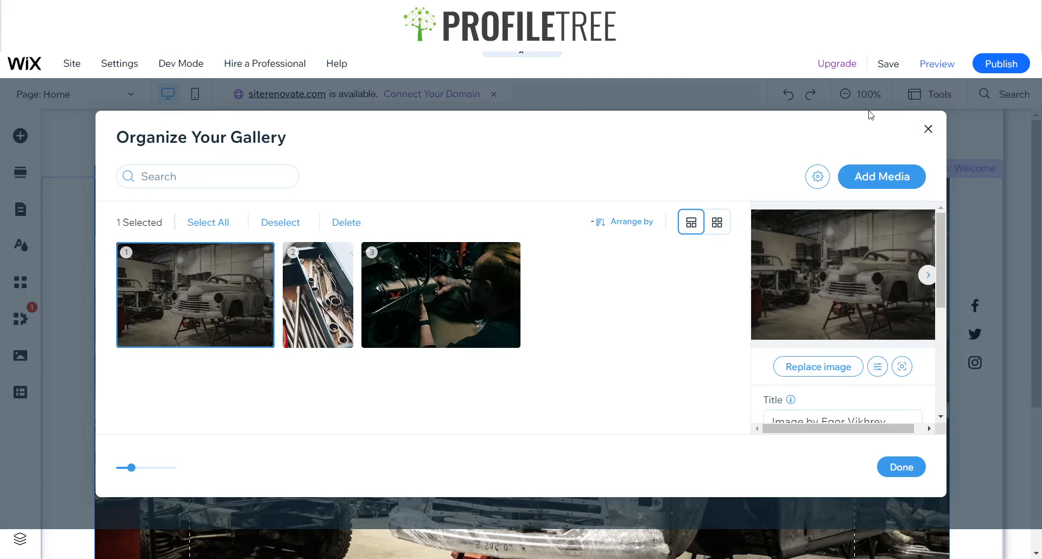
{"action": "left_click", "coordinate": [929, 130]}
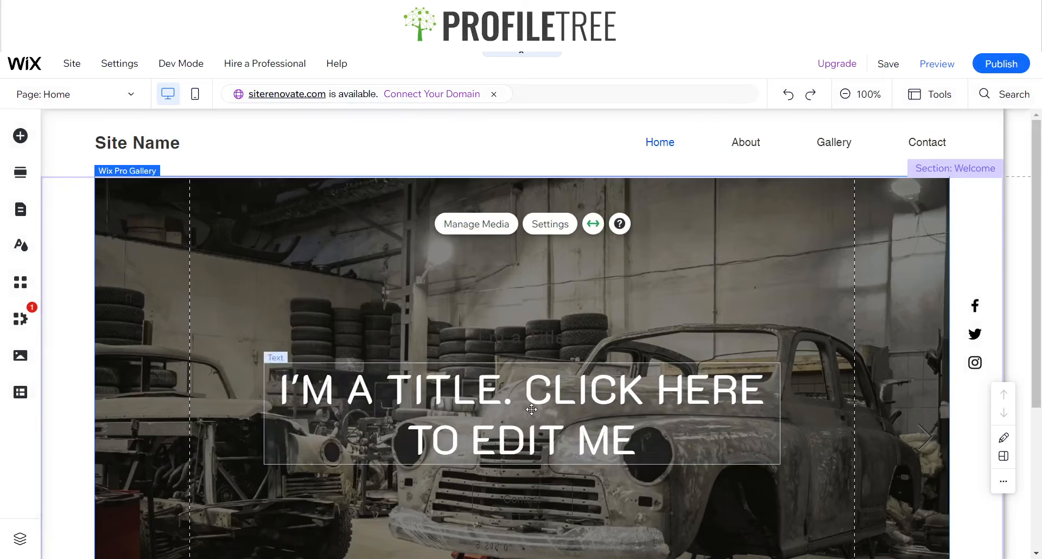
Replace the home page title text with "Visit the Shop for a Quote"
{"action": "scroll", "coordinate": [478, 260], "scroll_direction": "down", "scroll_amount": 4}
{"action": "scroll", "coordinate": [486, 242], "scroll_direction": "up", "scroll_amount": 3}
{"action": "double_click", "coordinate": [451, 367]}
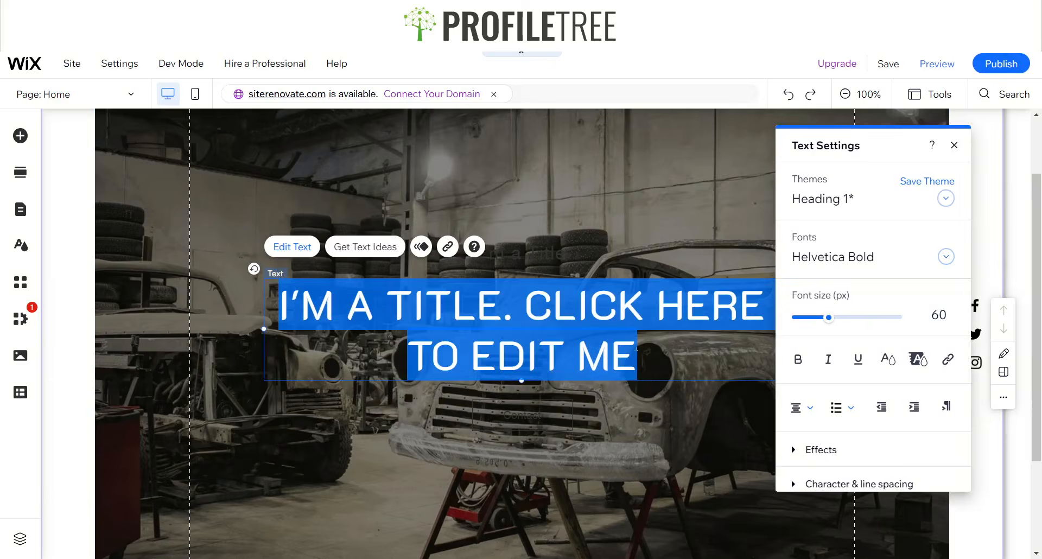
{"action": "left_click", "coordinate": [452, 313]}
{"action": "left_click_drag", "start_coordinate": [667, 349], "coordinate": [293, 305]}
{"action": "key", "text": "alt+Tab"}
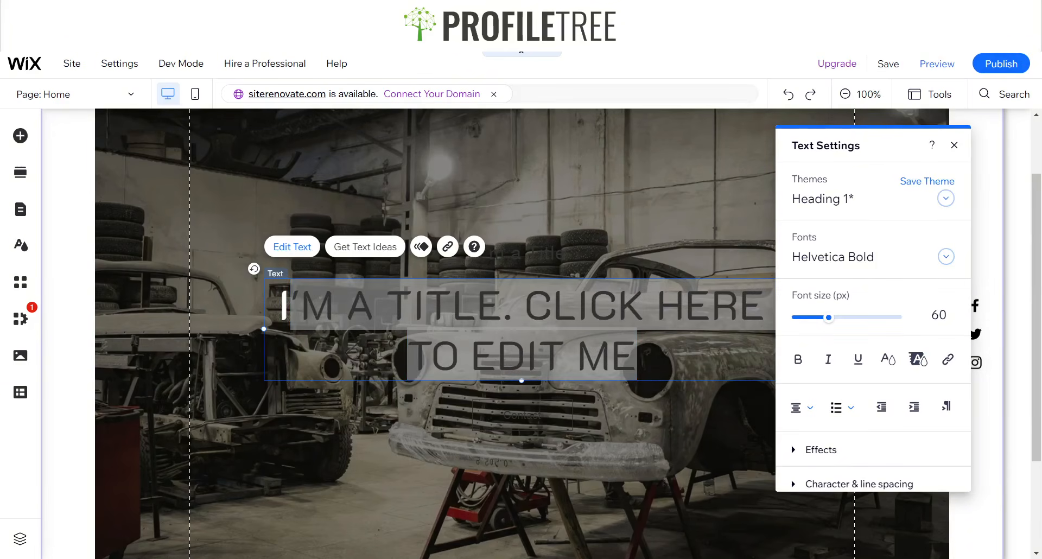
{"action": "key", "text": "alt+Tab"}
{"action": "left_click", "coordinate": [650, 341]}
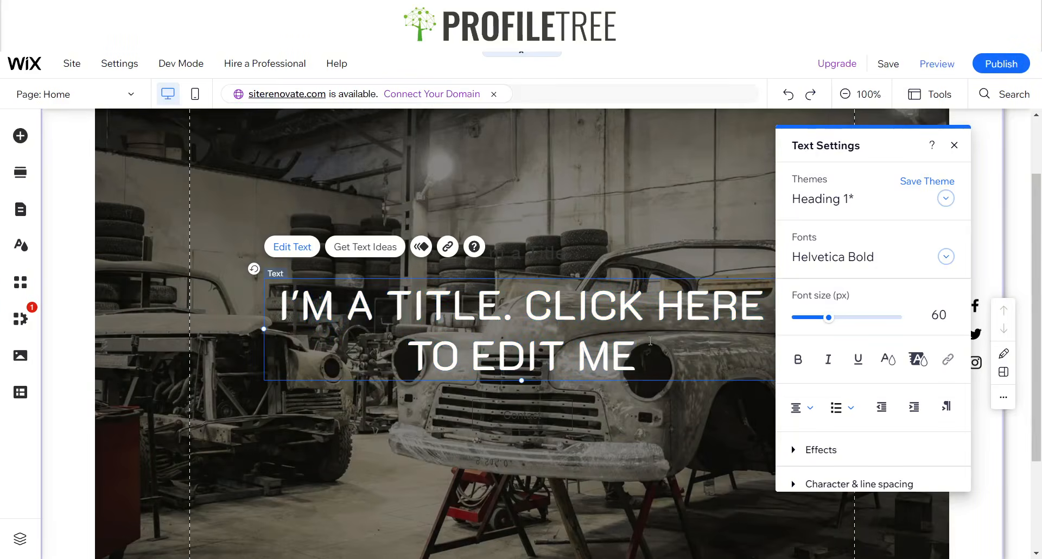
{"action": "left_click_drag", "start_coordinate": [640, 355], "coordinate": [235, 292]}
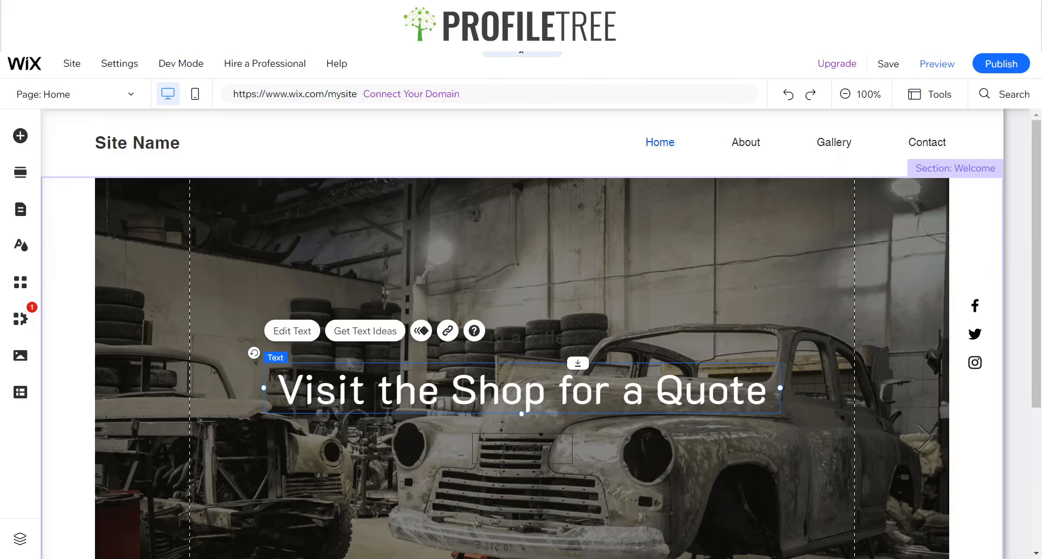
Move the title slightly upward over the gallery photo
{"action": "scroll", "coordinate": [478, 299], "scroll_direction": "down", "scroll_amount": 4}
{"action": "scroll", "coordinate": [392, 288], "scroll_direction": "up", "scroll_amount": 3}
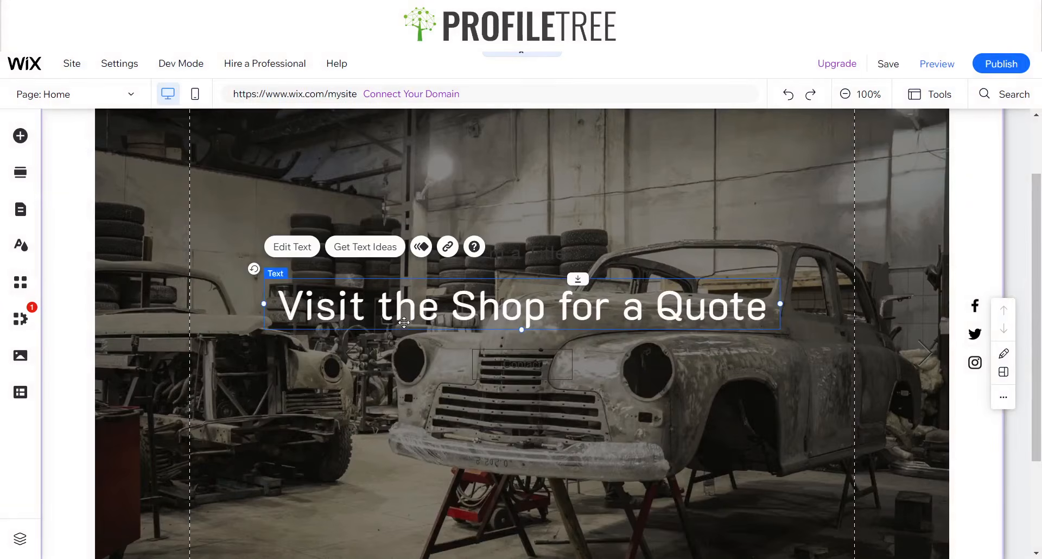
{"action": "left_click_drag", "start_coordinate": [405, 321], "coordinate": [401, 318]}
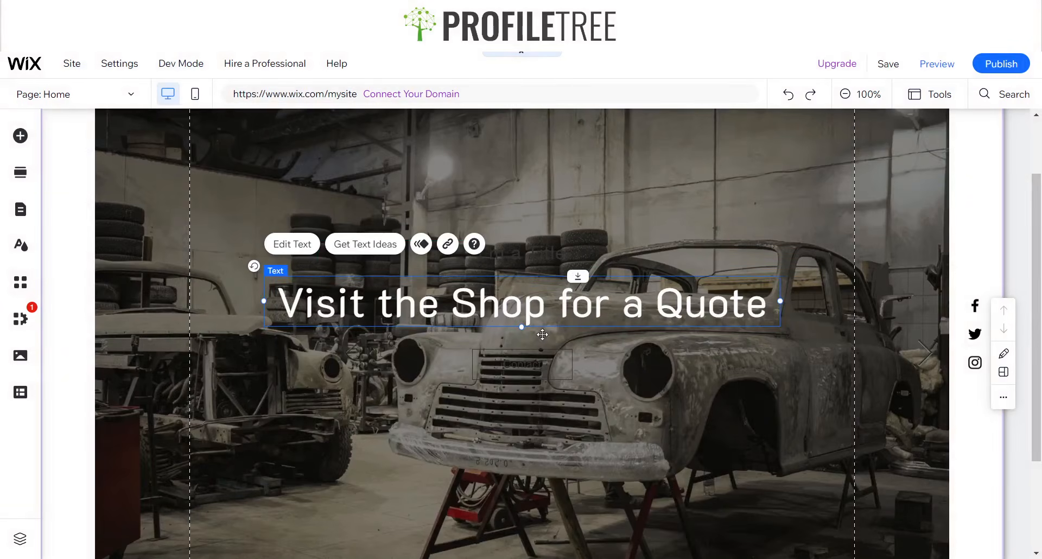
Move the title lower over the gallery photo, centred just above the Contact button at about x 110, y 398
{"action": "left_click_drag", "start_coordinate": [542, 335], "coordinate": [524, 369]}
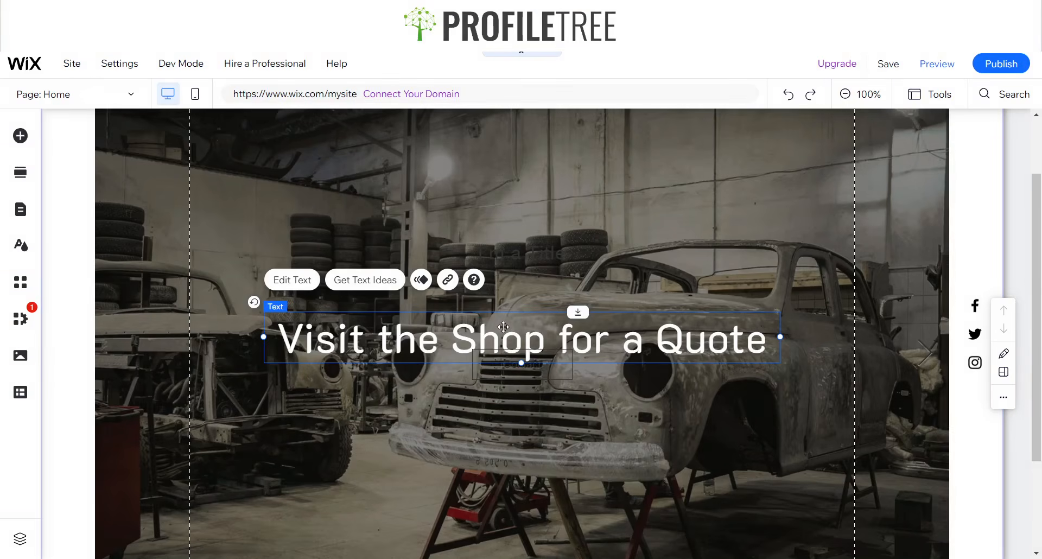
{"action": "left_click_drag", "start_coordinate": [504, 335], "coordinate": [504, 317]}
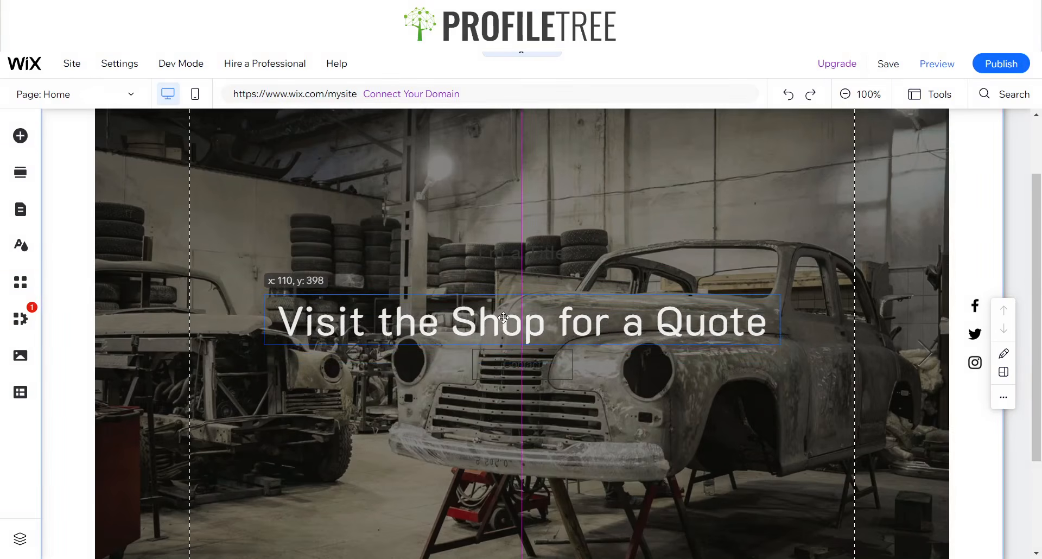
Apply the mint "Discover More" design preset to the Contact button below the title
{"action": "left_click", "coordinate": [500, 367]}
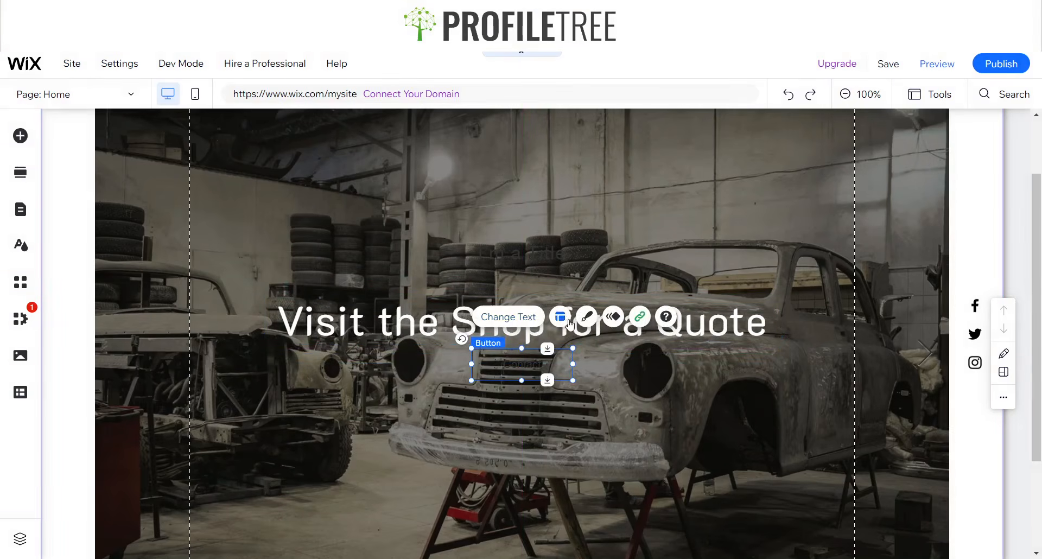
{"action": "left_click", "coordinate": [521, 318]}
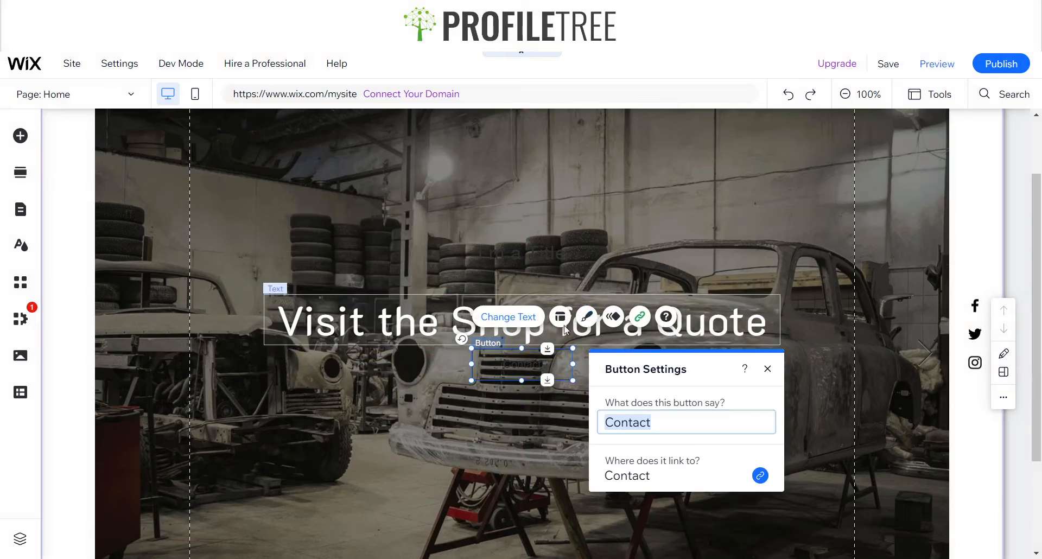
{"action": "left_click", "coordinate": [586, 317]}
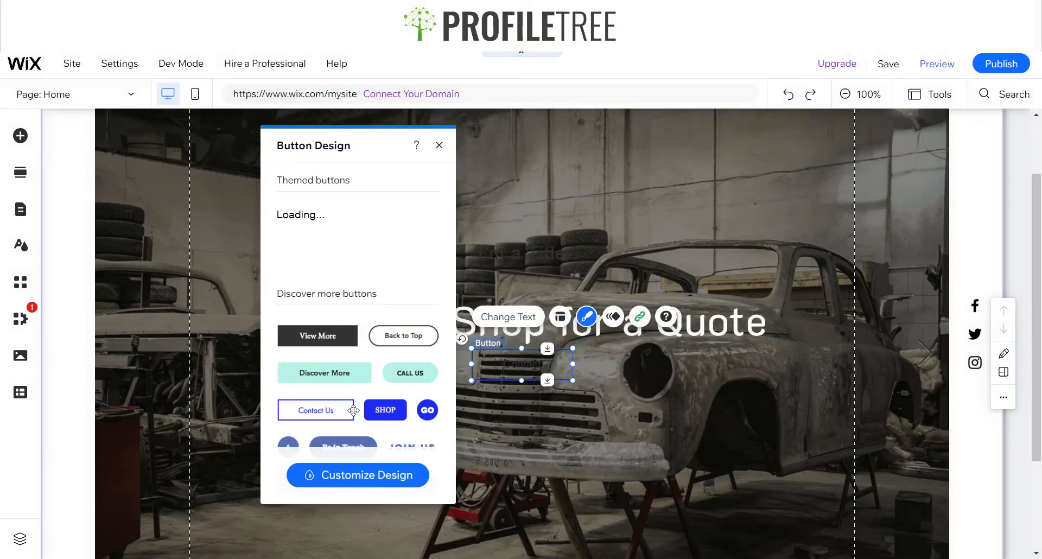
{"action": "left_click", "coordinate": [389, 340]}
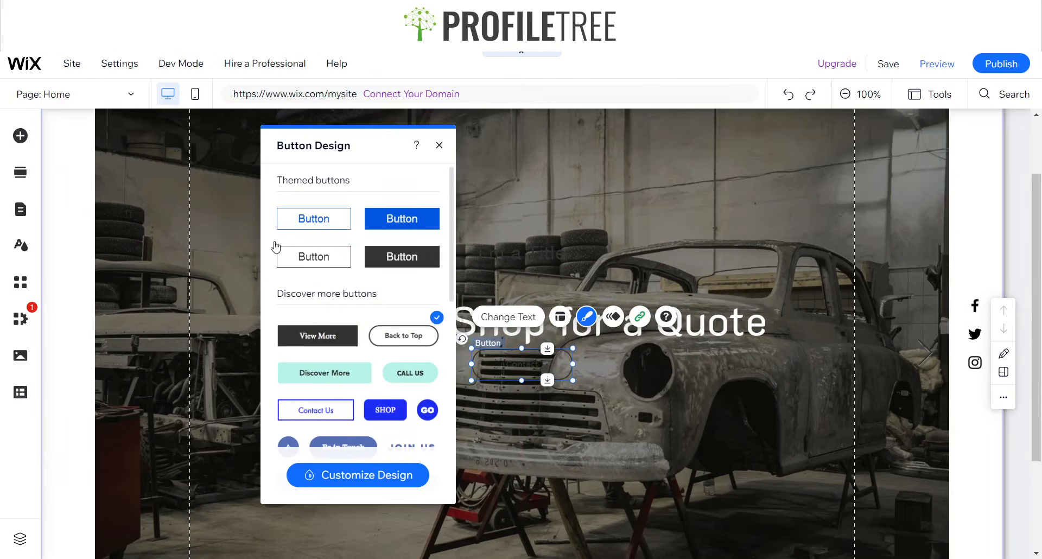
{"action": "left_click", "coordinate": [339, 373]}
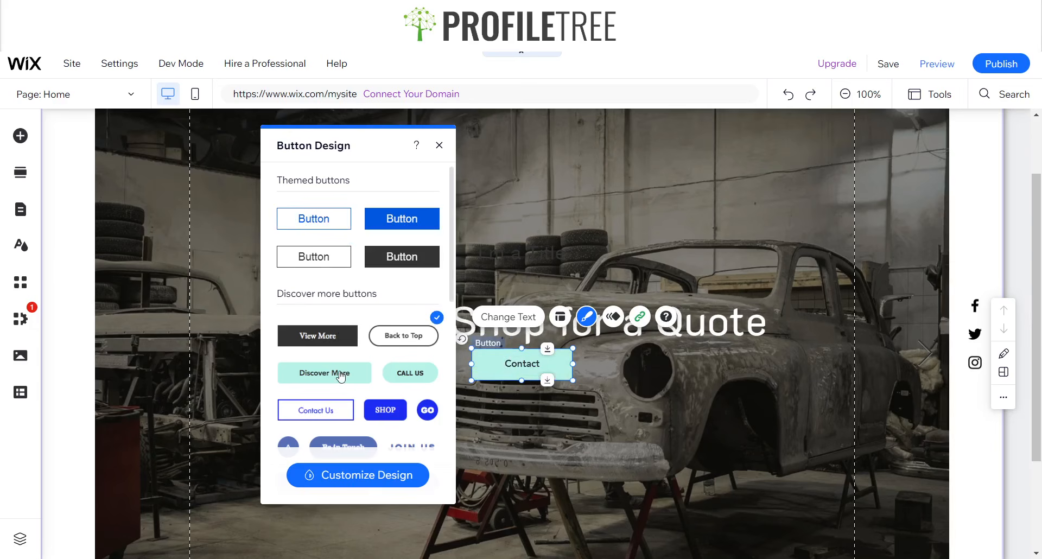
{"action": "left_click", "coordinate": [440, 145]}
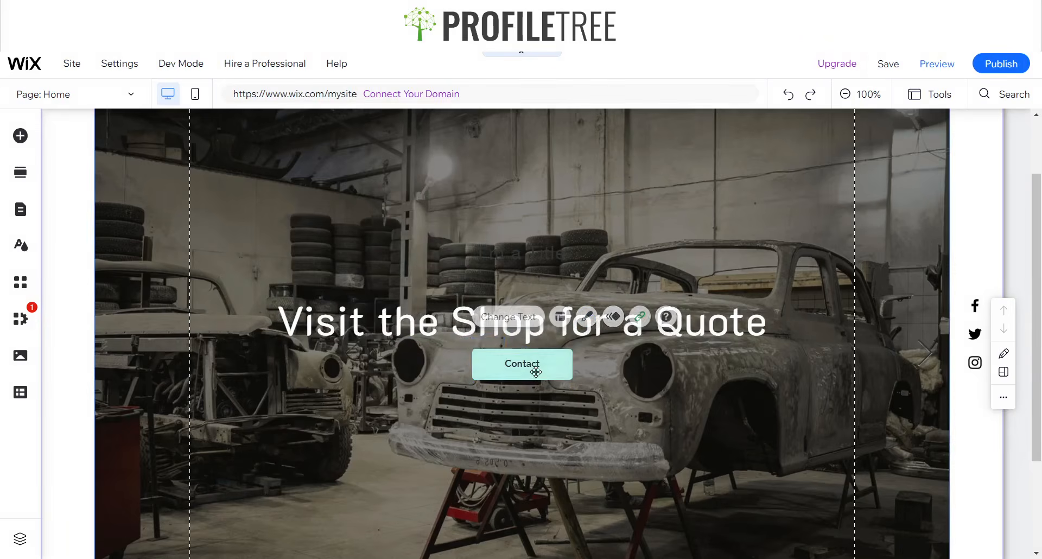
Nudge the Contact button slightly down and set its background fill color to white
{"action": "left_click_drag", "start_coordinate": [535, 372], "coordinate": [535, 378]}
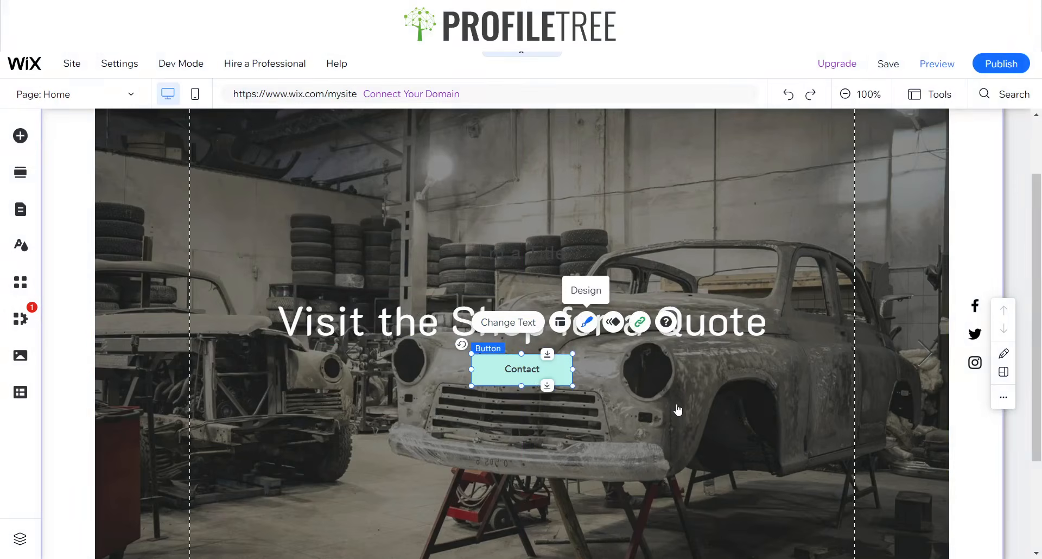
{"action": "left_click", "coordinate": [587, 322]}
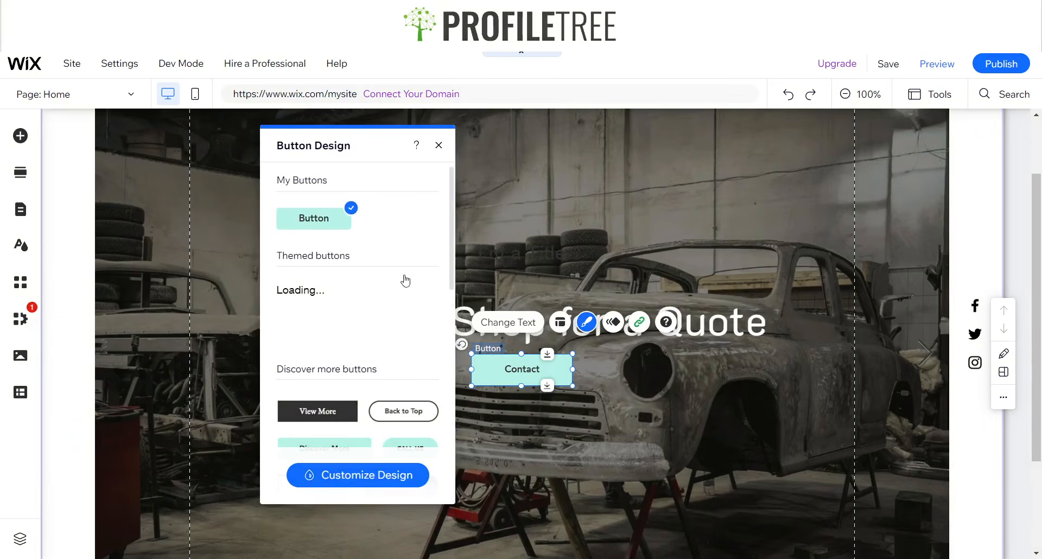
{"action": "left_click", "coordinate": [343, 475]}
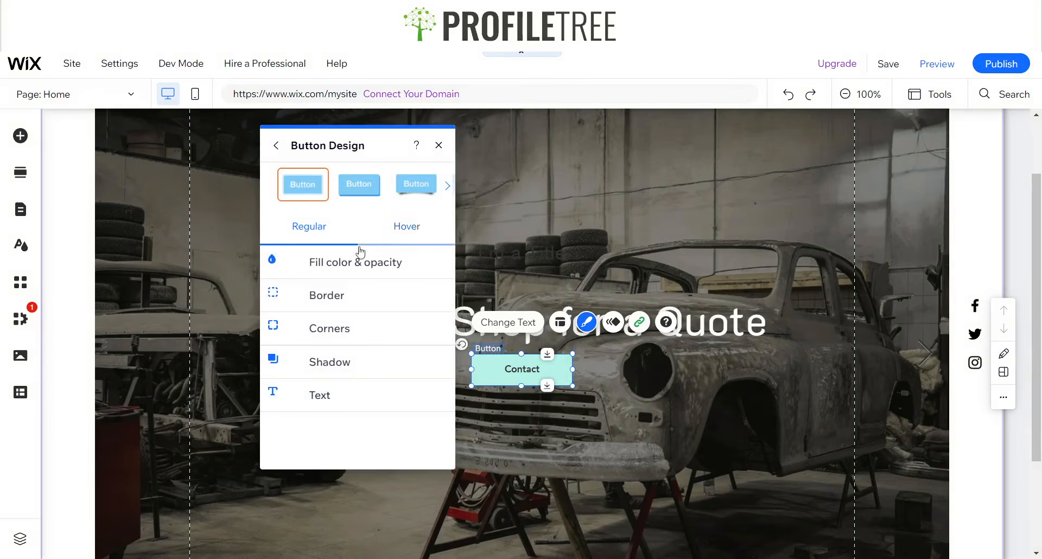
{"action": "left_click", "coordinate": [327, 262]}
{"action": "left_click", "coordinate": [431, 325]}
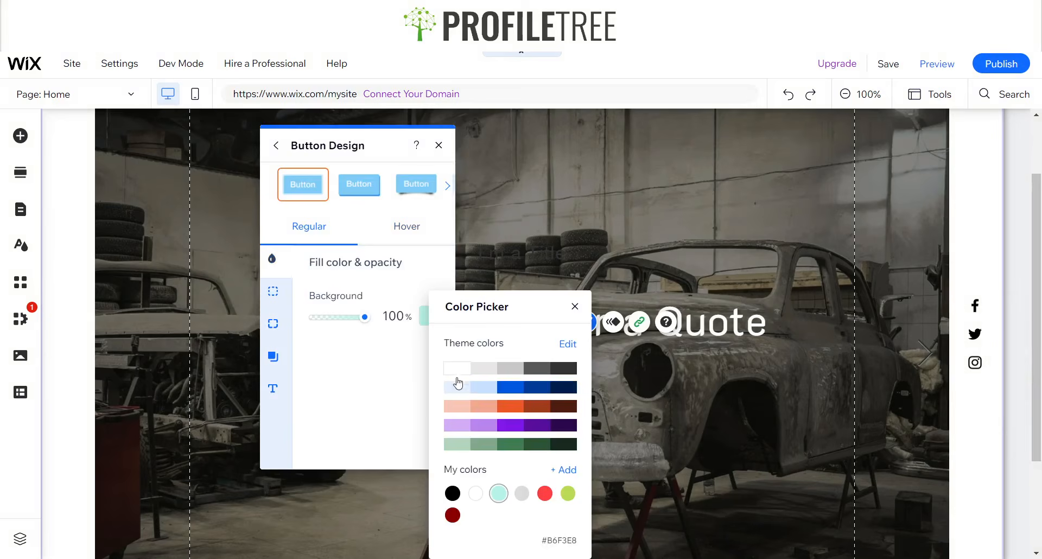
{"action": "left_click", "coordinate": [454, 368]}
{"action": "left_click", "coordinate": [574, 303]}
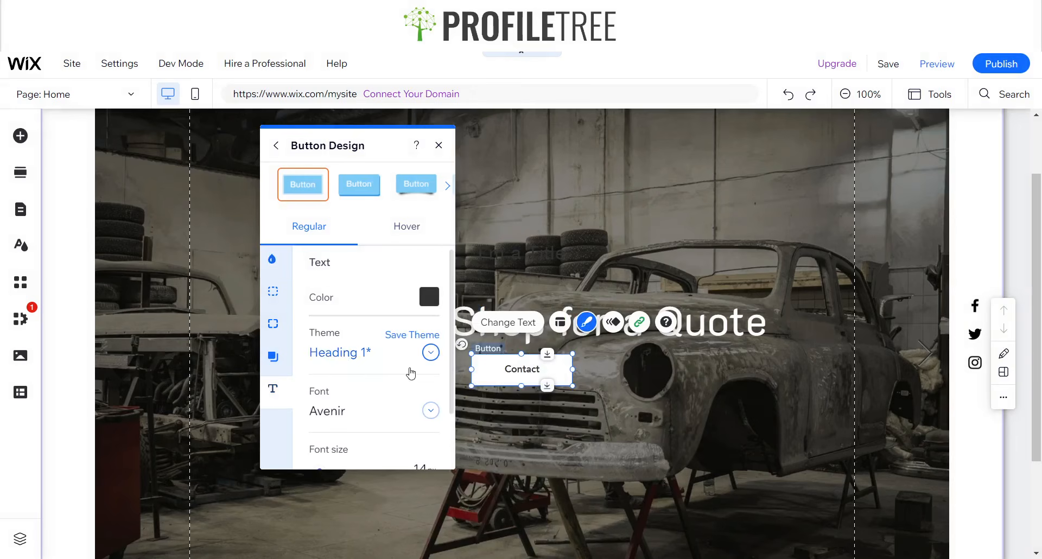
Set the Contact button's text font to K2D and close its design settings
{"action": "left_click", "coordinate": [367, 411]}
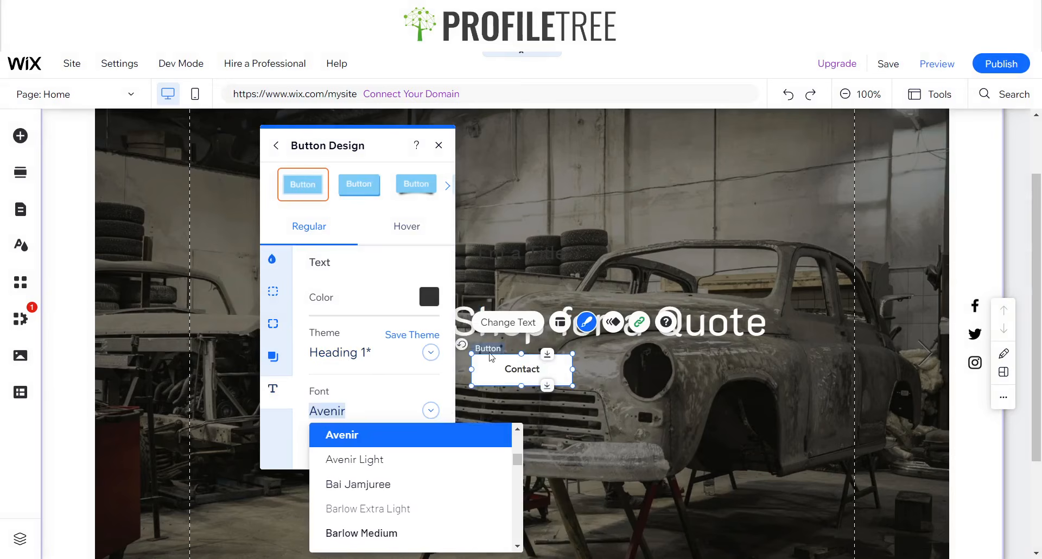
{"action": "type", "text": "k3"}
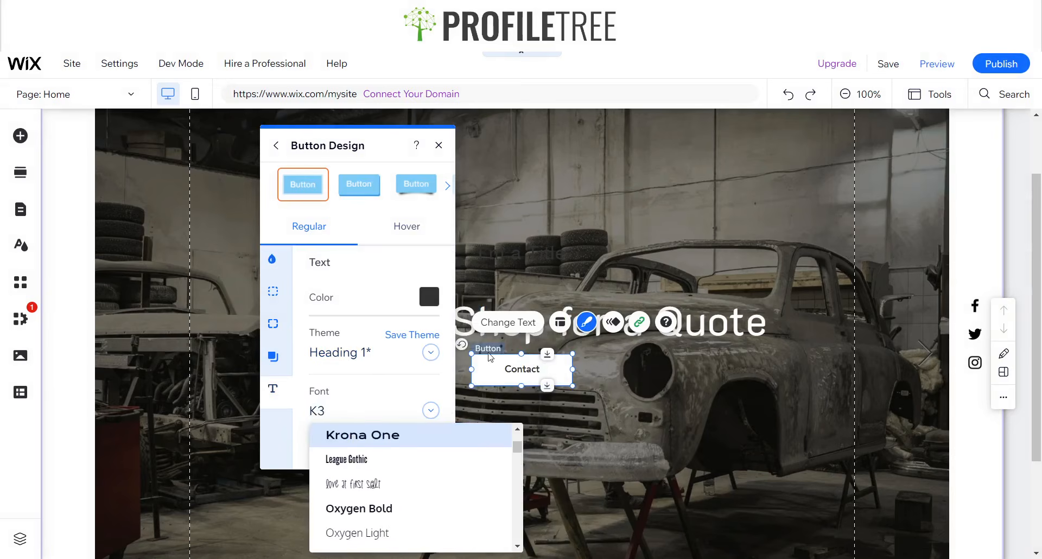
{"action": "key", "text": "BackSpace"}
{"action": "type", "text": "2D"}
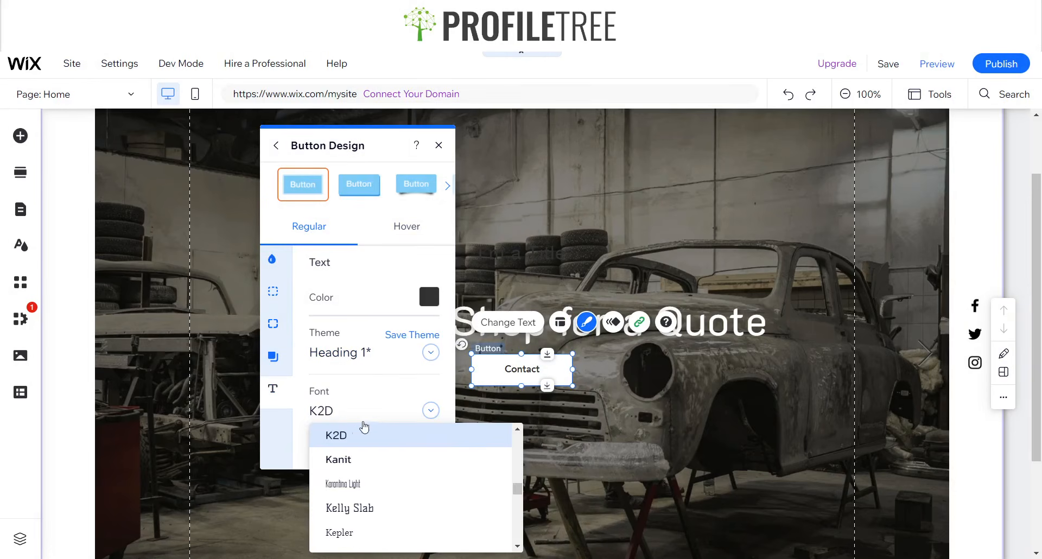
{"action": "left_click", "coordinate": [363, 434]}
{"action": "left_click", "coordinate": [439, 145]}
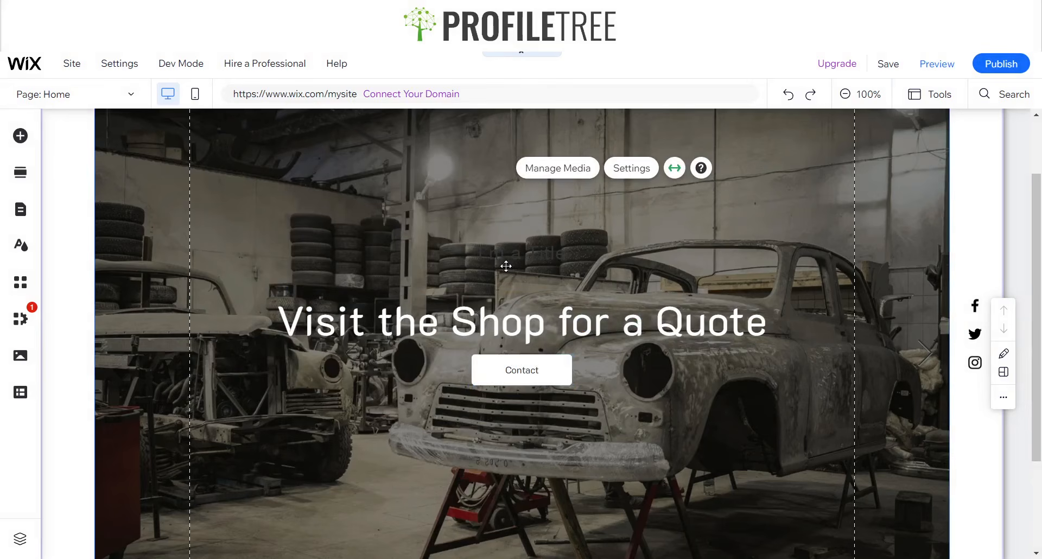
Set the small "I'm a Title" text above the main title to white in the K2D font
{"action": "left_click", "coordinate": [497, 251]}
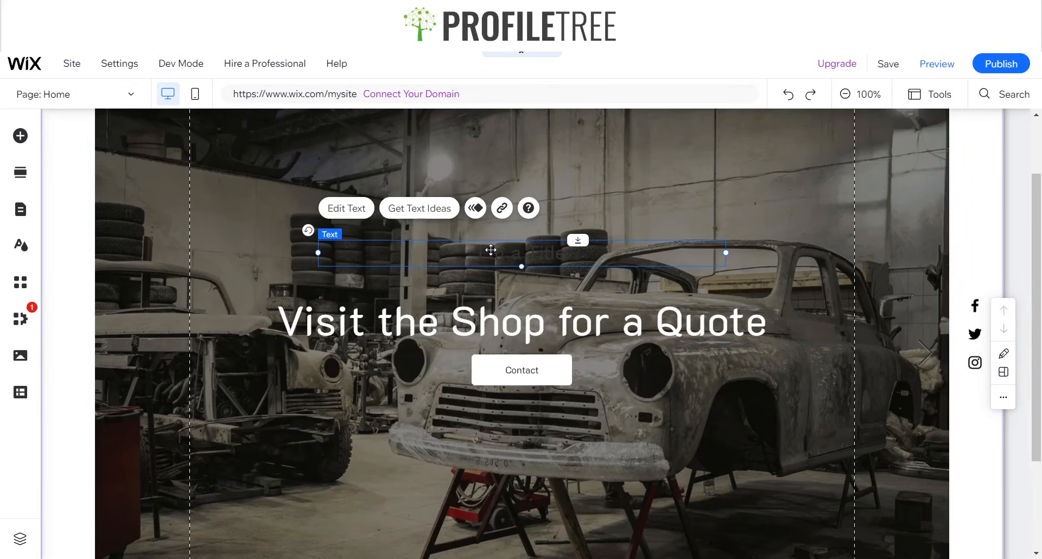
{"action": "double_click", "coordinate": [491, 249]}
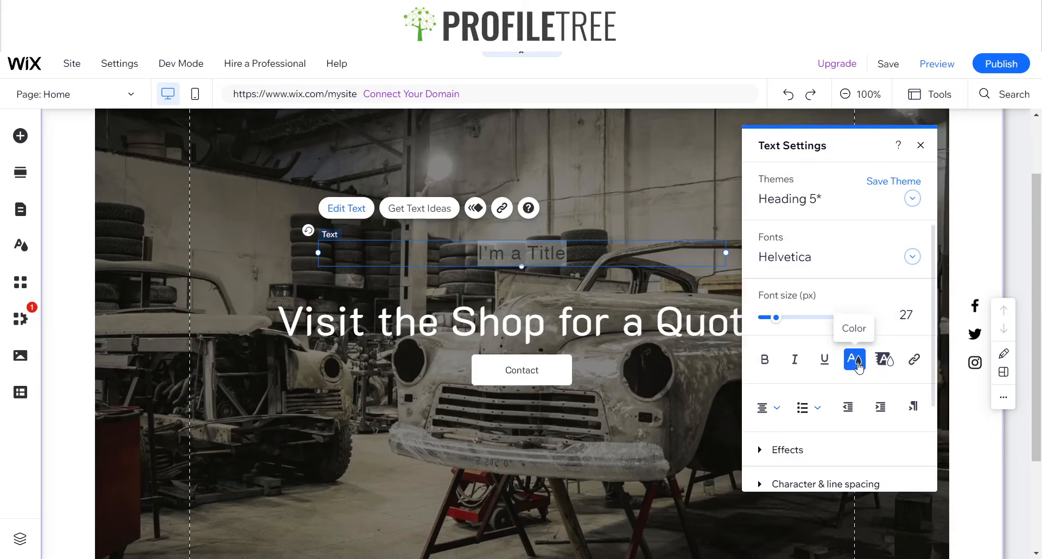
{"action": "left_click", "coordinate": [854, 355]}
{"action": "left_click", "coordinate": [780, 377]}
{"action": "left_click", "coordinate": [880, 190]}
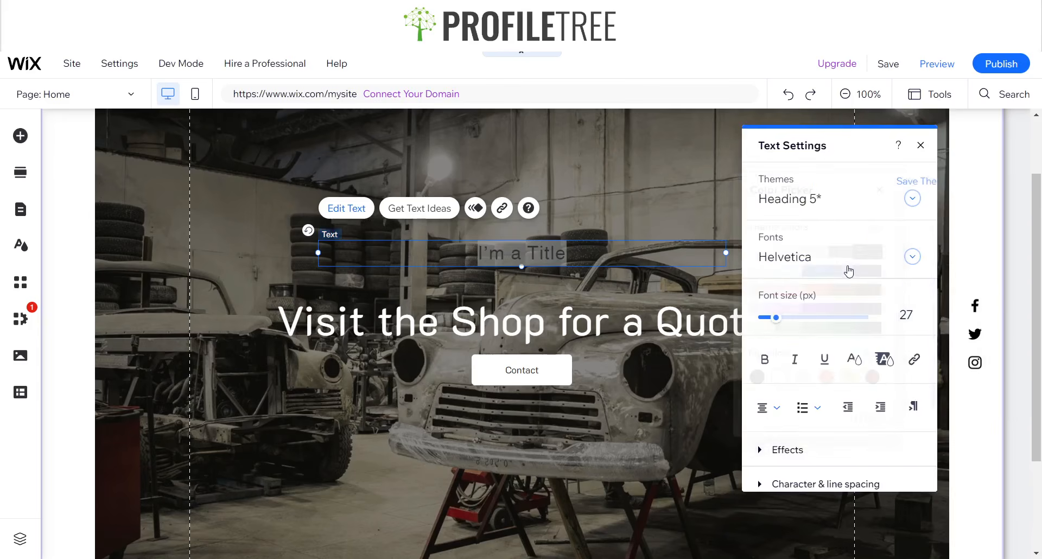
{"action": "left_click", "coordinate": [785, 257]}
{"action": "type", "text": "K2D"}
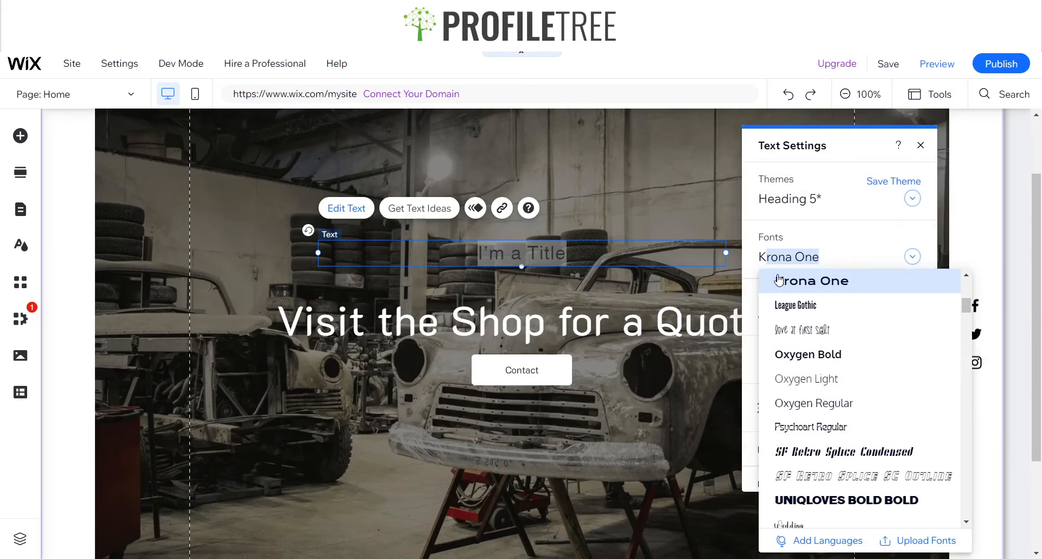
{"action": "left_click", "coordinate": [779, 282]}
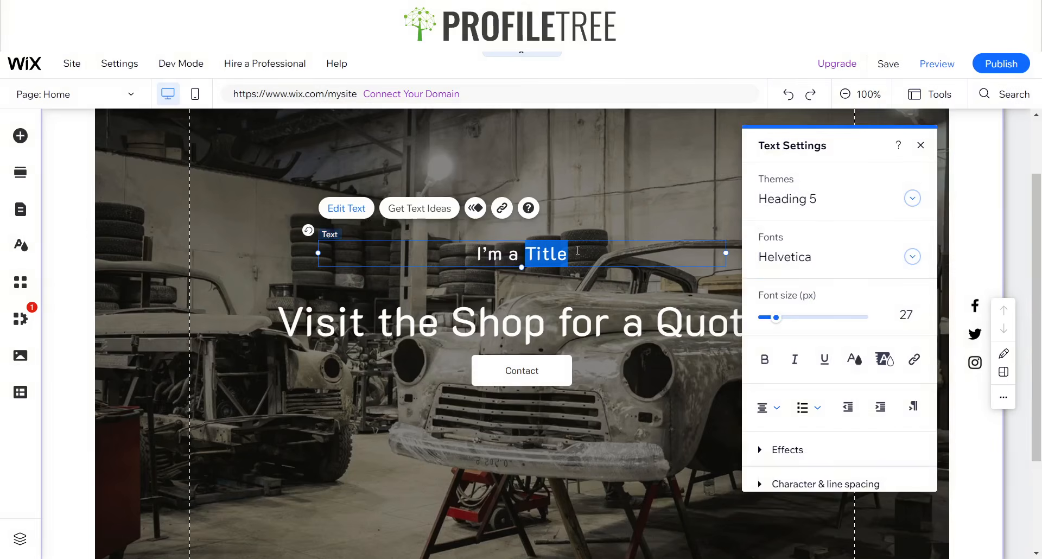
Delete the small "I'm a Title" text above the main title
{"action": "triple_click", "coordinate": [578, 250]}
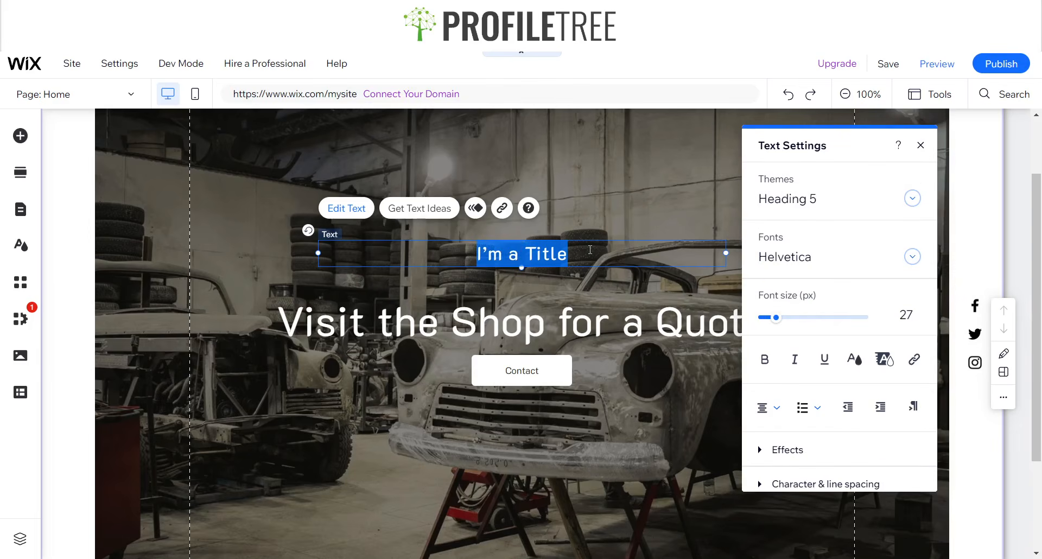
{"action": "left_click", "coordinate": [589, 243]}
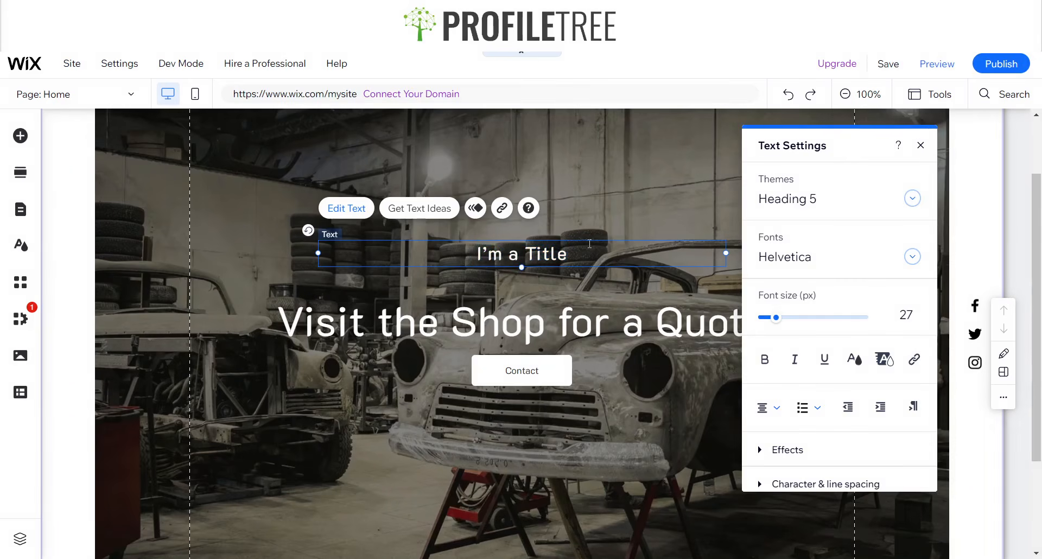
{"action": "left_click_drag", "start_coordinate": [571, 255], "coordinate": [488, 257]}
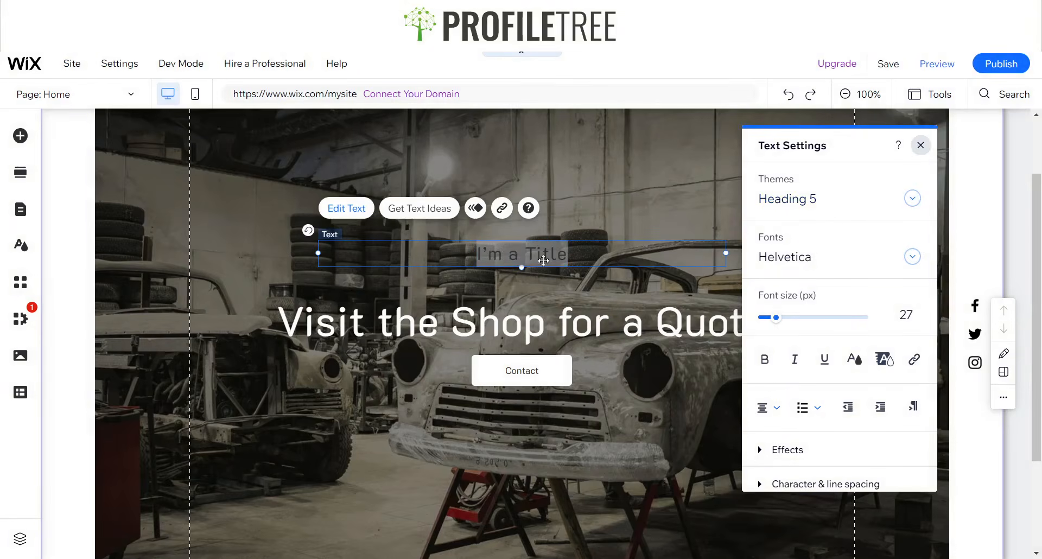
{"action": "left_click", "coordinate": [920, 145]}
{"action": "key", "text": "Delete"}
Duplicate the "Visit the Shop for a Quote" title, centre the copy above the original and change its text to "Welcome to NI Mechanics"
{"action": "left_click", "coordinate": [552, 326]}
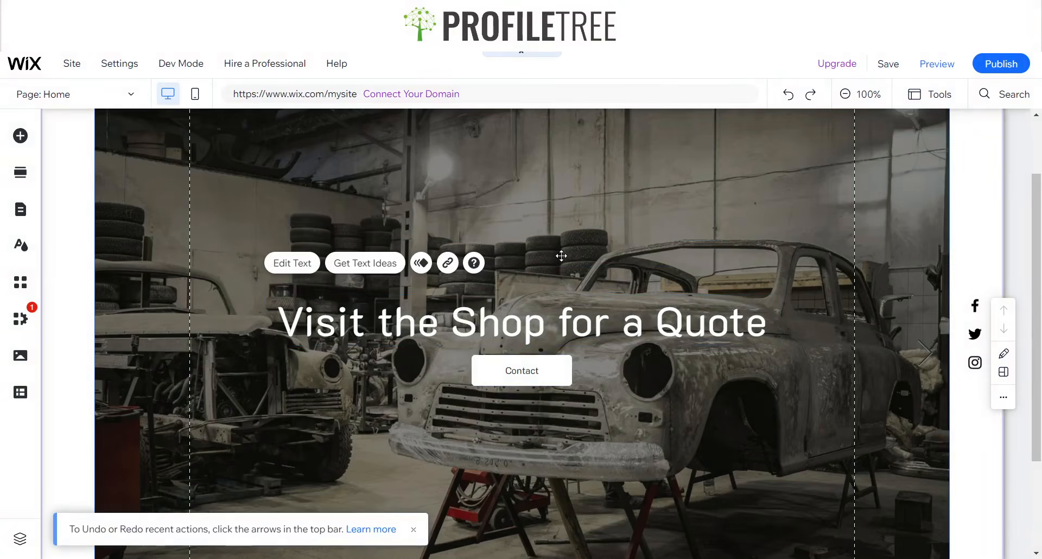
{"action": "left_click", "coordinate": [468, 253]}
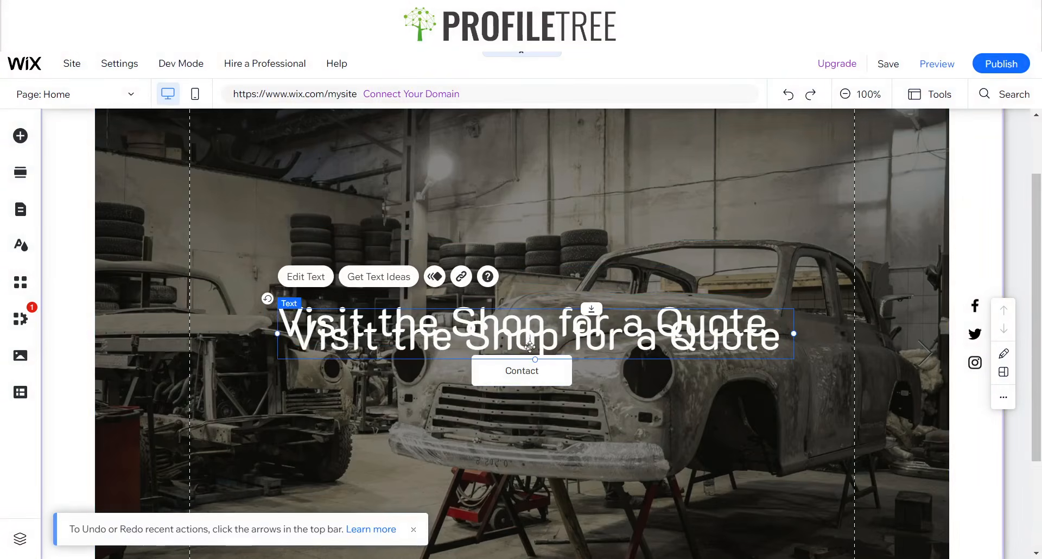
{"action": "left_click_drag", "start_coordinate": [527, 347], "coordinate": [519, 262]}
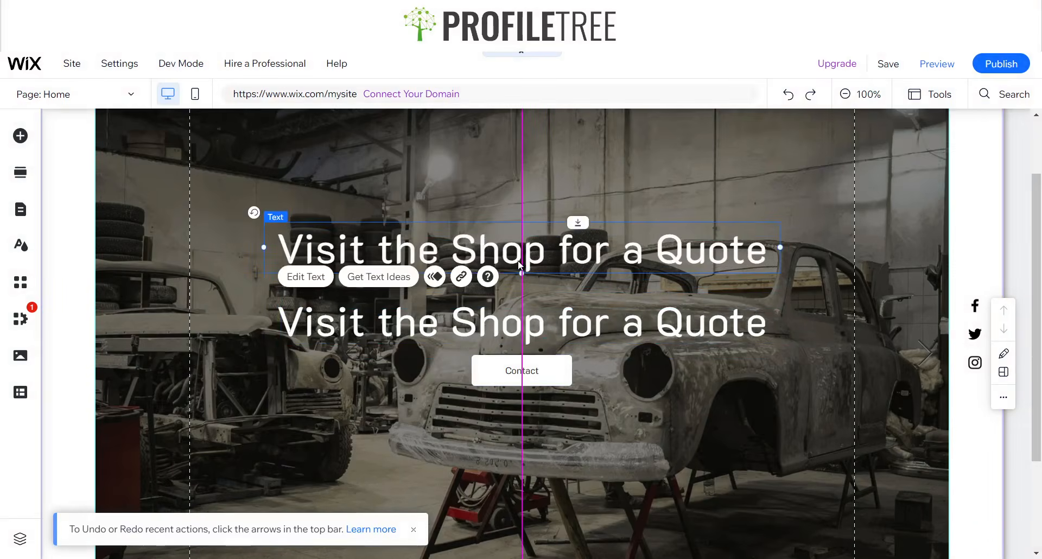
{"action": "double_click", "coordinate": [530, 275]}
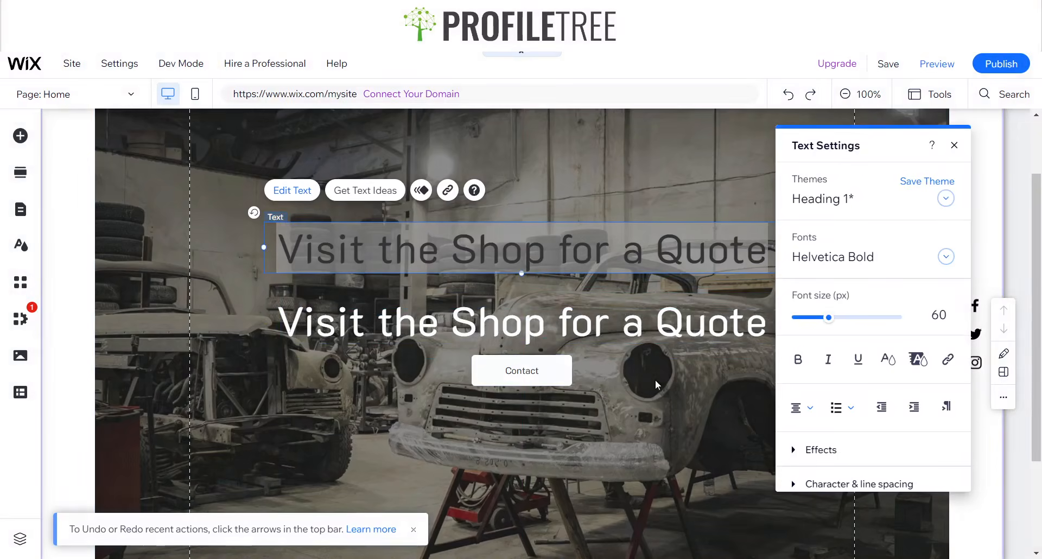
{"action": "left_click", "coordinate": [573, 267]}
{"action": "key", "text": "ctrl+a"}
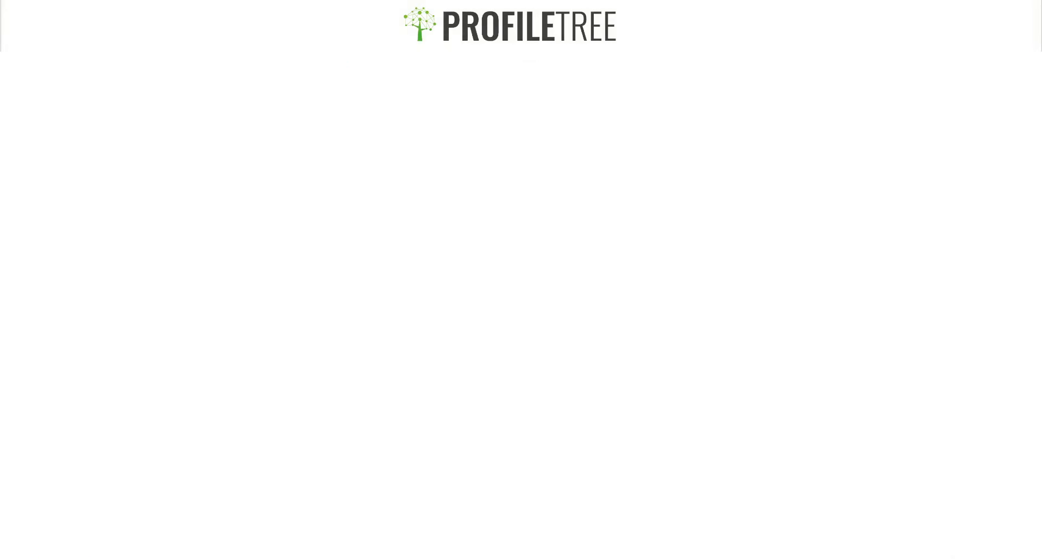
Select the home gallery, show the editing toolbar and set the gallery's height to 700 px
{"action": "scroll", "coordinate": [452, 291], "scroll_direction": "up", "scroll_amount": 1}
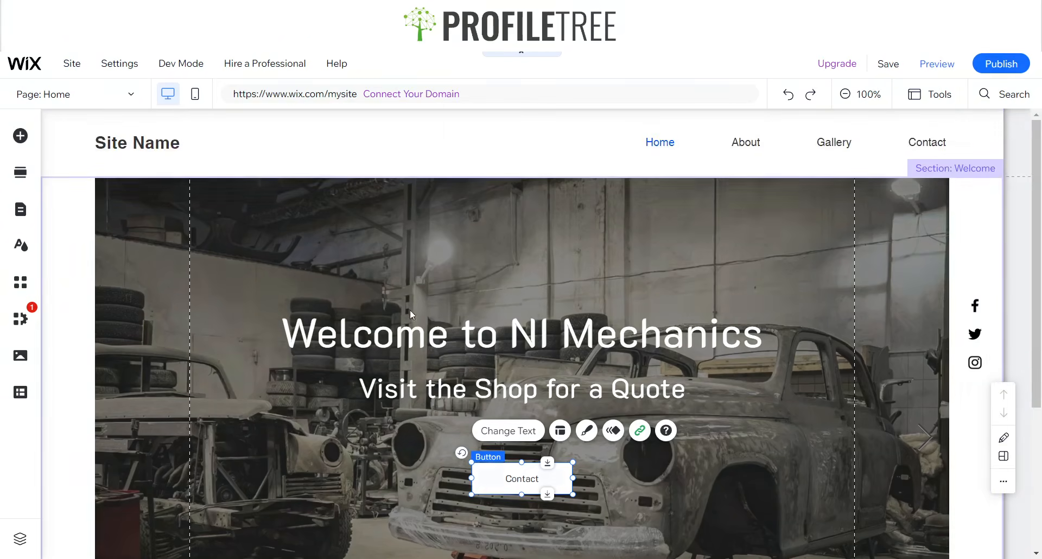
{"action": "scroll", "coordinate": [495, 317], "scroll_direction": "down", "scroll_amount": 2}
{"action": "scroll", "coordinate": [495, 313], "scroll_direction": "down", "scroll_amount": 1}
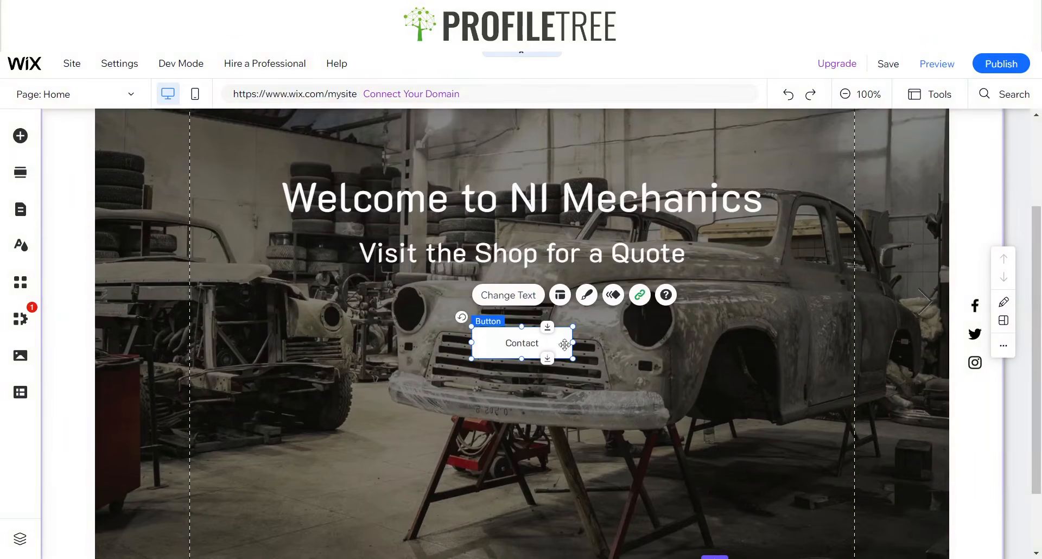
{"action": "scroll", "coordinate": [396, 378], "scroll_direction": "down", "scroll_amount": 2}
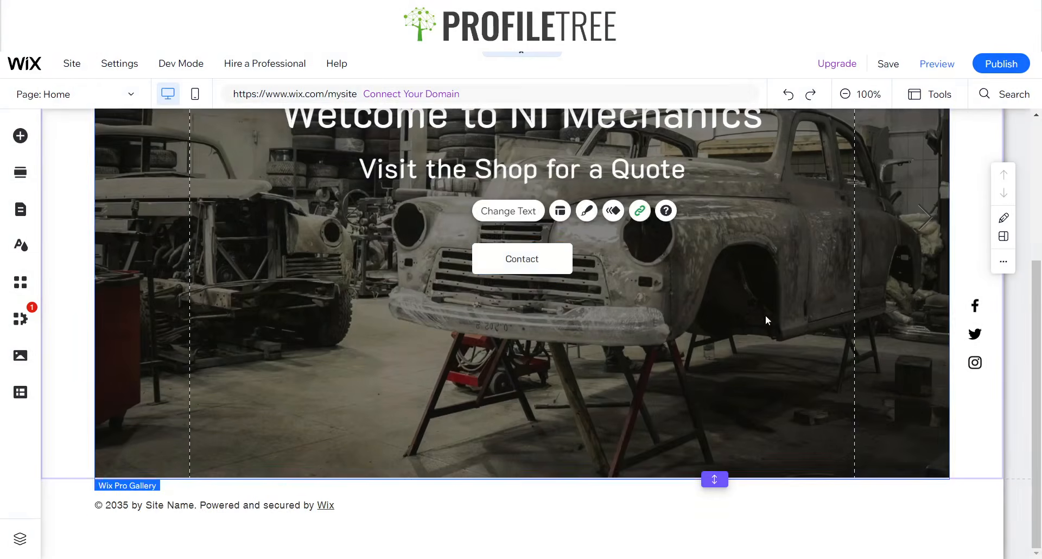
{"action": "left_click", "coordinate": [767, 319]}
{"action": "scroll", "coordinate": [768, 319], "scroll_direction": "up", "scroll_amount": 5}
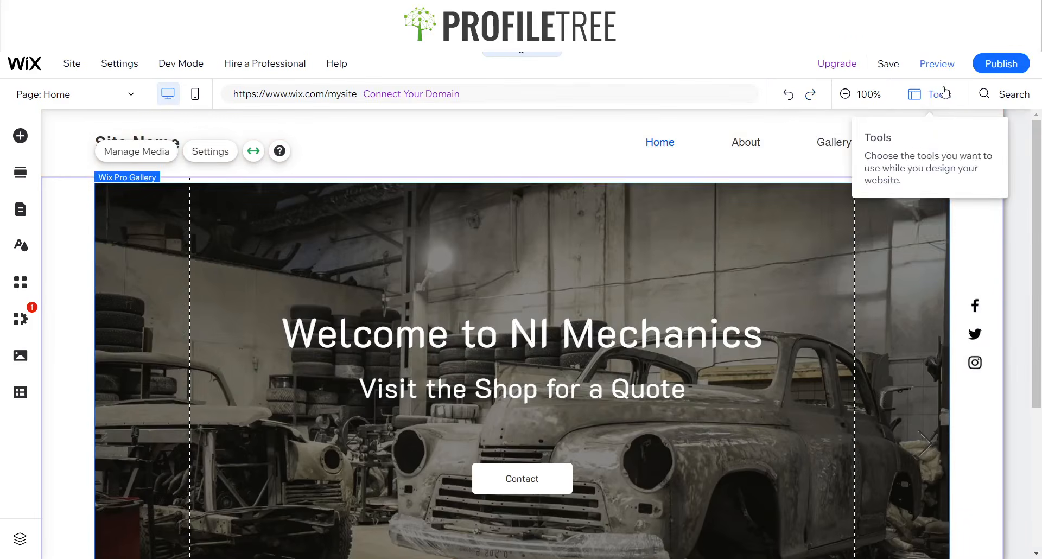
{"action": "left_click", "coordinate": [929, 93]}
{"action": "left_click", "coordinate": [925, 142]}
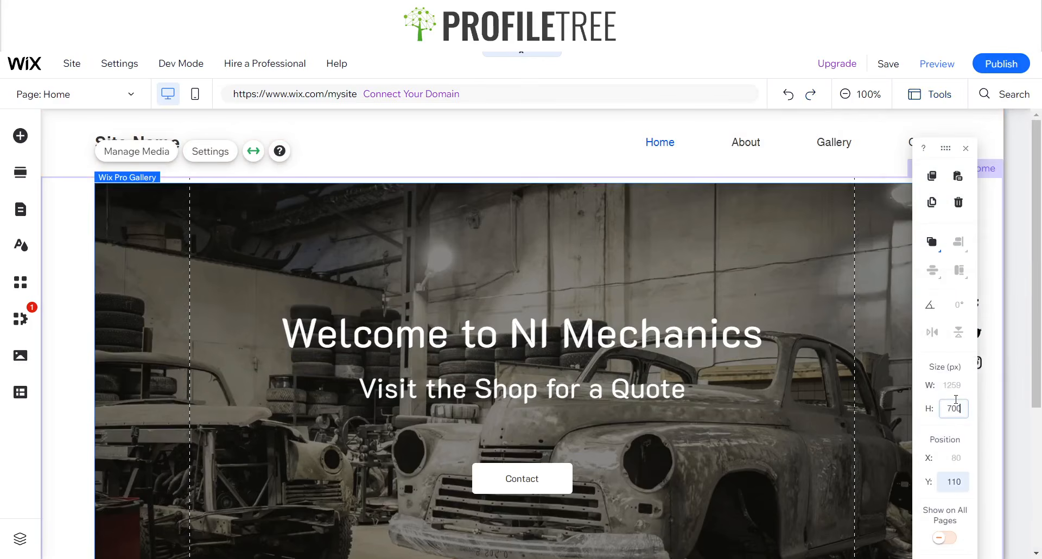
{"action": "left_click", "coordinate": [572, 449]}
{"action": "scroll", "coordinate": [572, 449], "scroll_direction": "down", "scroll_amount": 5}
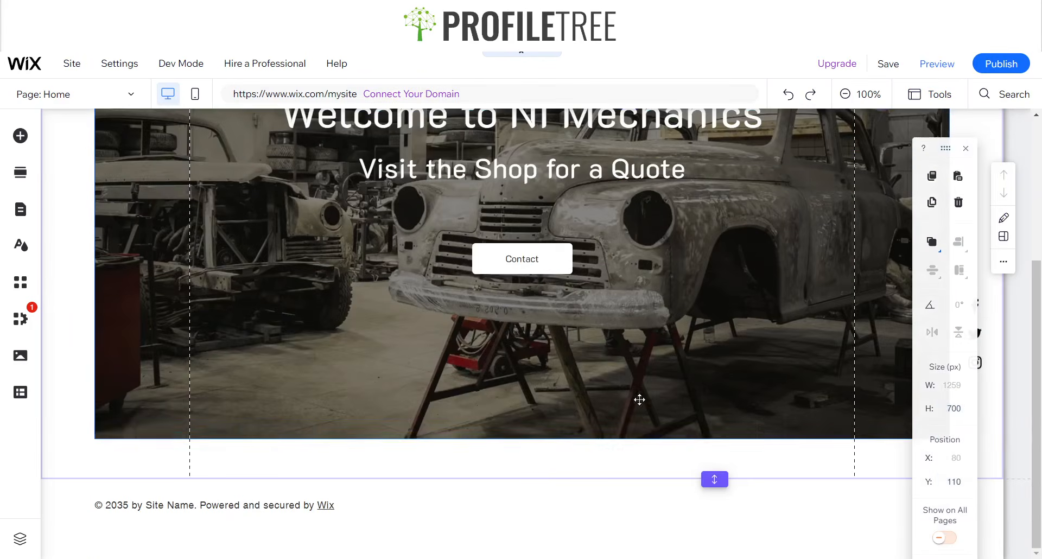
Compare the size values of the Welcome section and its gallery, and close the editing toolbar
{"action": "scroll", "coordinate": [640, 400], "scroll_direction": "up", "scroll_amount": 3}
{"action": "left_click", "coordinate": [60, 350]}
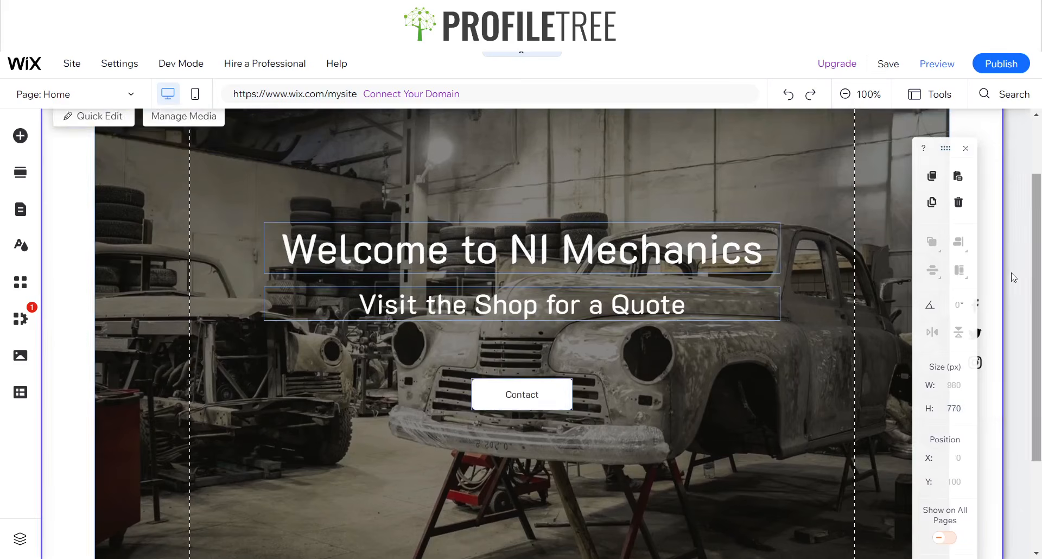
{"action": "scroll", "coordinate": [590, 414], "scroll_direction": "down", "scroll_amount": 3}
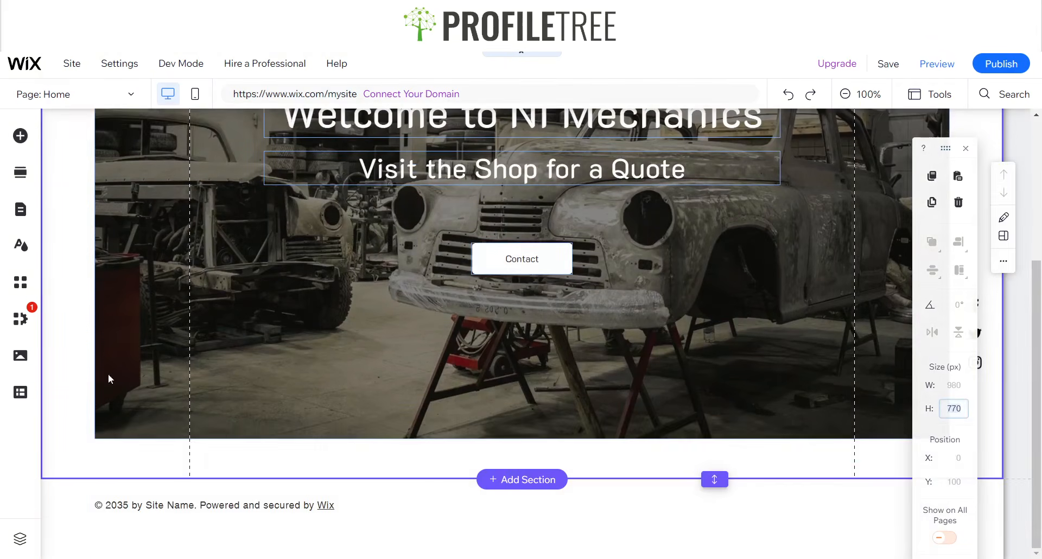
{"action": "left_click", "coordinate": [94, 434]}
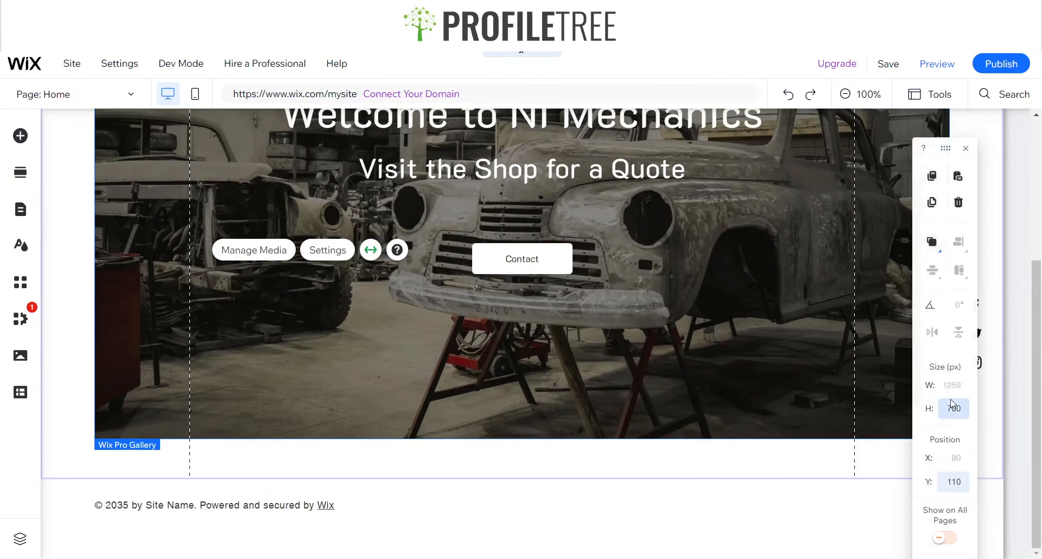
{"action": "left_click", "coordinate": [83, 439]}
{"action": "scroll", "coordinate": [706, 432], "scroll_direction": "up", "scroll_amount": 4}
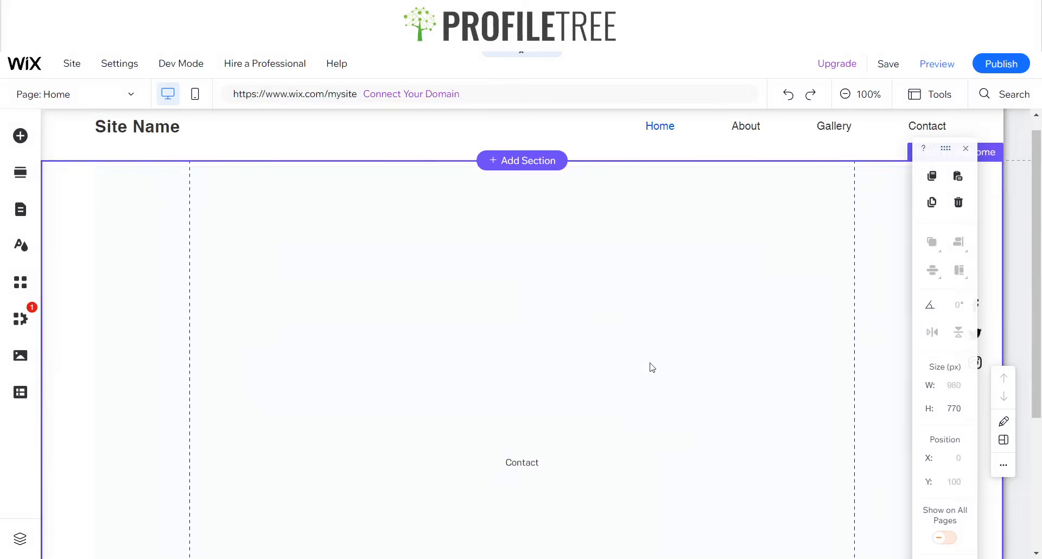
{"action": "scroll", "coordinate": [592, 333], "scroll_direction": "down", "scroll_amount": 4}
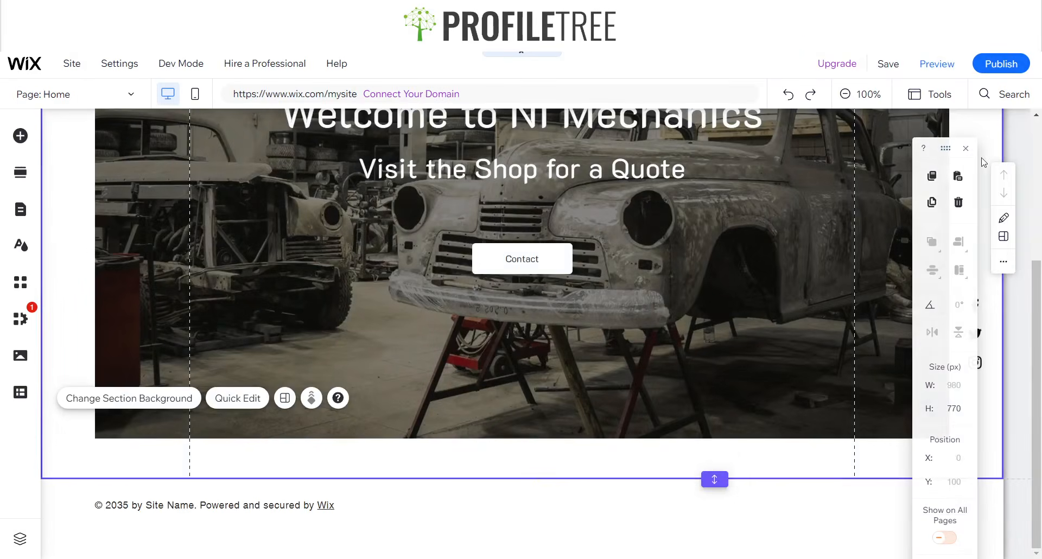
{"action": "left_click", "coordinate": [966, 148]}
{"action": "scroll", "coordinate": [693, 322], "scroll_direction": "up", "scroll_amount": 4}
{"action": "scroll", "coordinate": [591, 311], "scroll_direction": "down", "scroll_amount": 4}
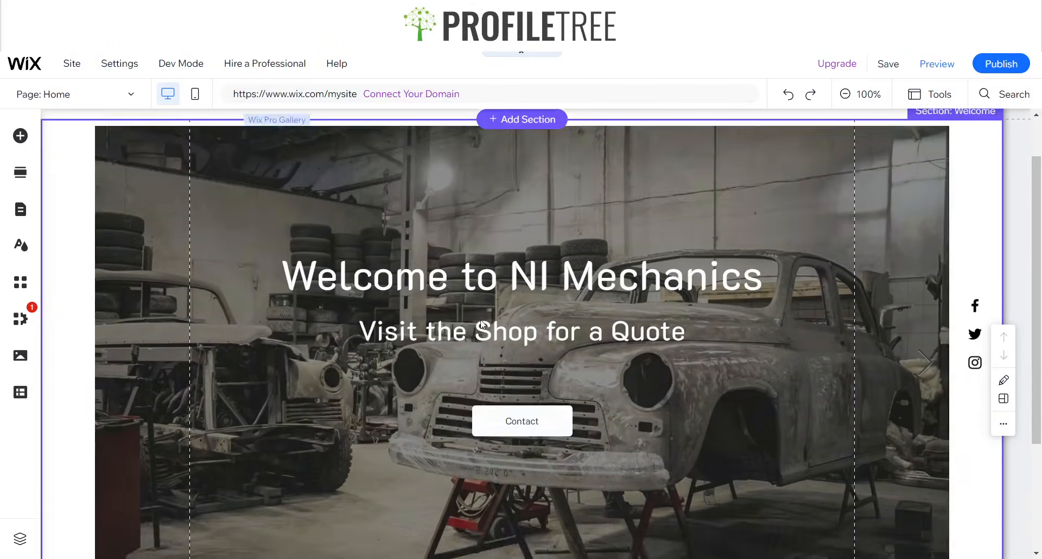
Add the three-person "Meet the Team" section from the Team category below the Welcome section
{"action": "left_click", "coordinate": [524, 475]}
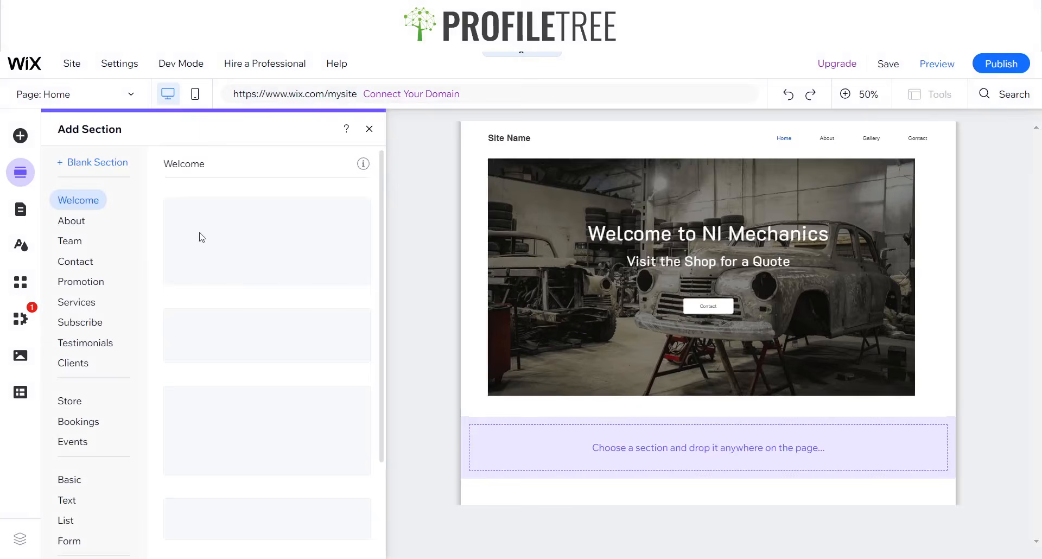
{"action": "left_click", "coordinate": [71, 240]}
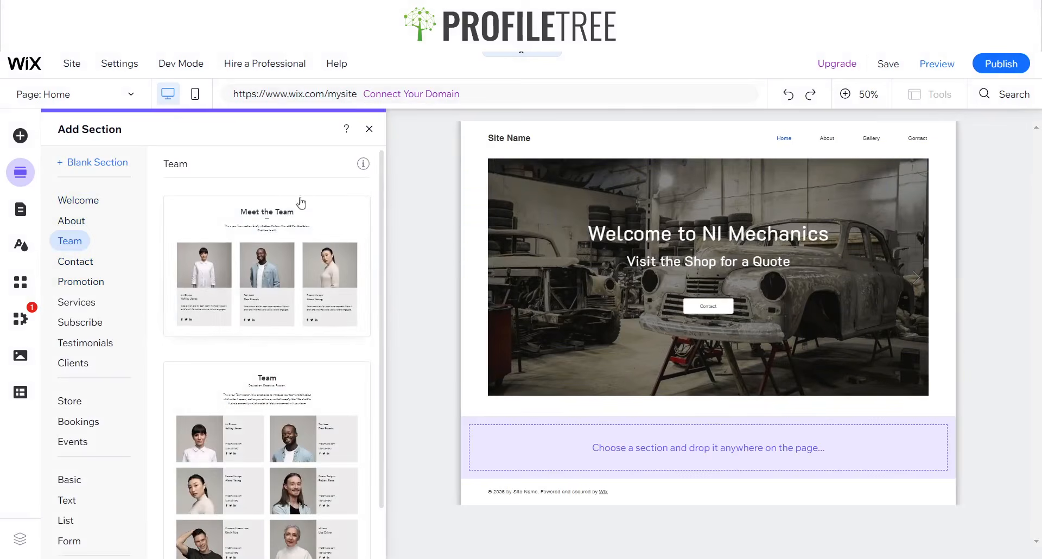
{"action": "left_click", "coordinate": [325, 247]}
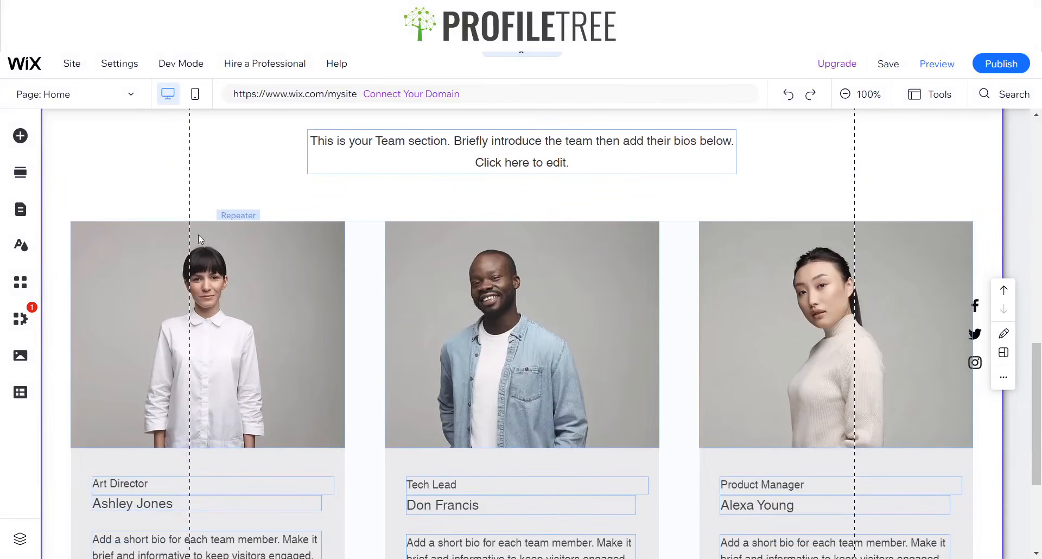
Change the first team member's job title to "Mechanic"
{"action": "left_click", "coordinate": [262, 311]}
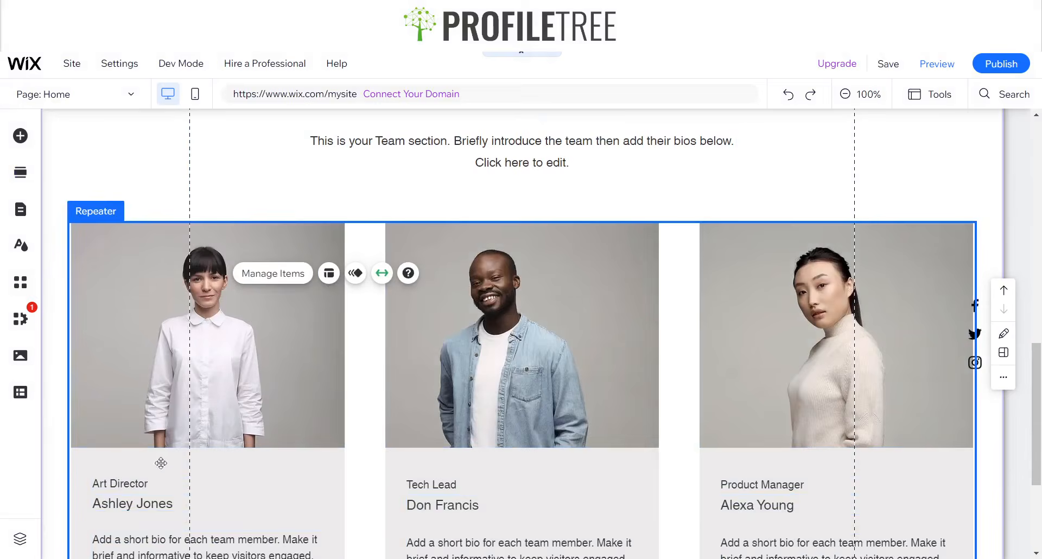
{"action": "left_click", "coordinate": [118, 484]}
{"action": "double_click", "coordinate": [183, 492]}
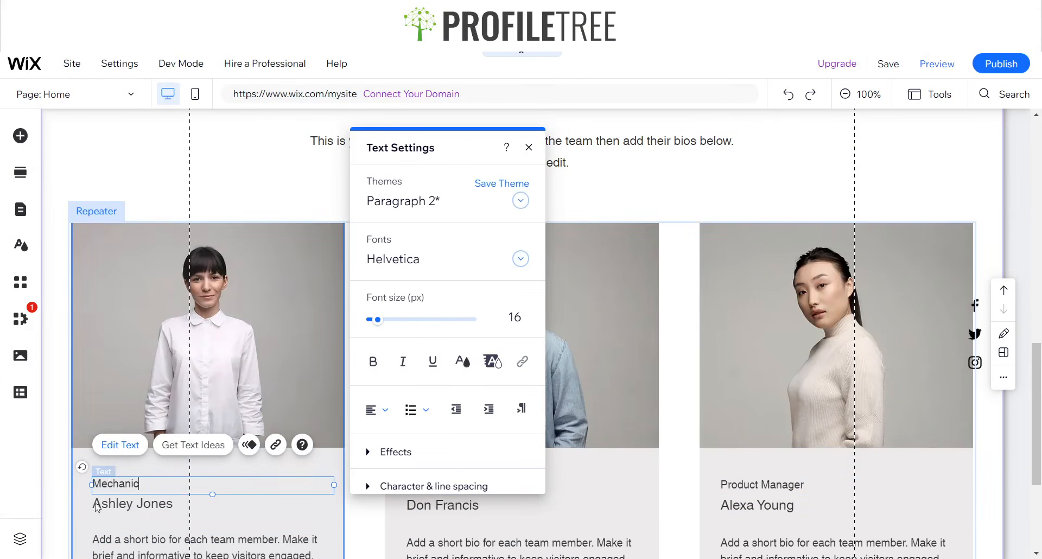
{"action": "left_click", "coordinate": [223, 347]}
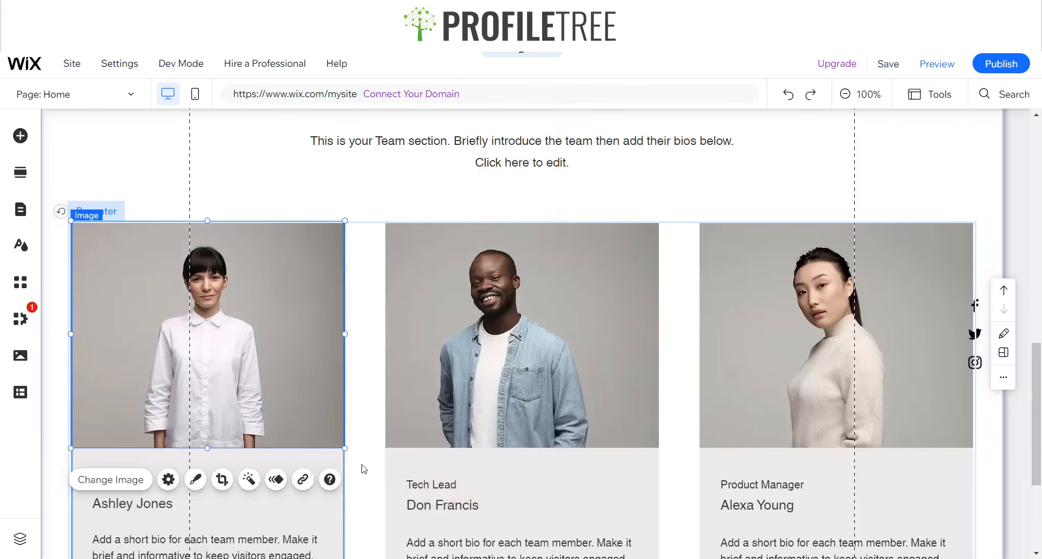
Change the job titles of the second and third team members to "Mechanic"
{"action": "left_click", "coordinate": [450, 484]}
{"action": "double_click", "coordinate": [451, 485]}
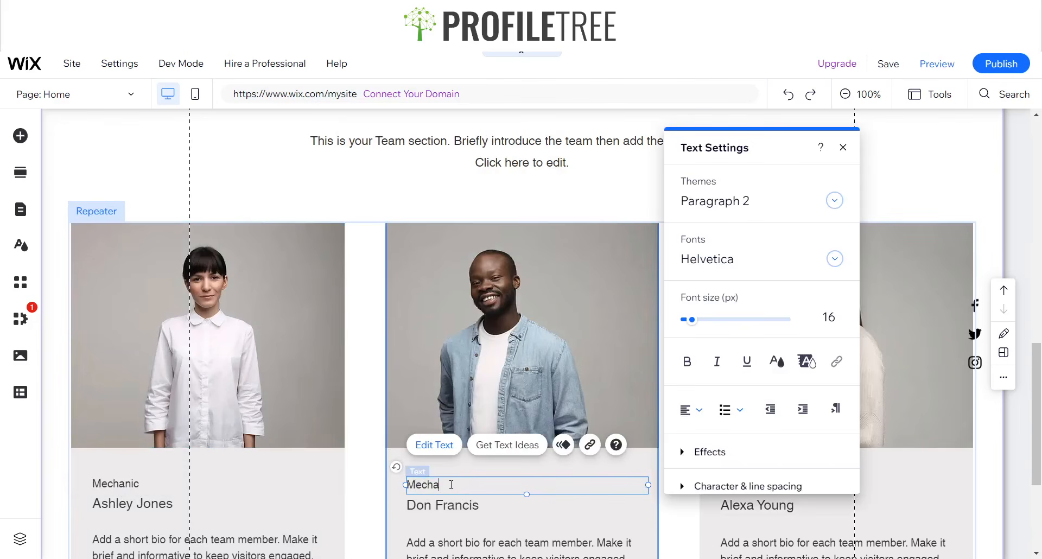
{"action": "left_click", "coordinate": [764, 510]}
{"action": "left_click", "coordinate": [759, 489]}
{"action": "double_click", "coordinate": [756, 486]}
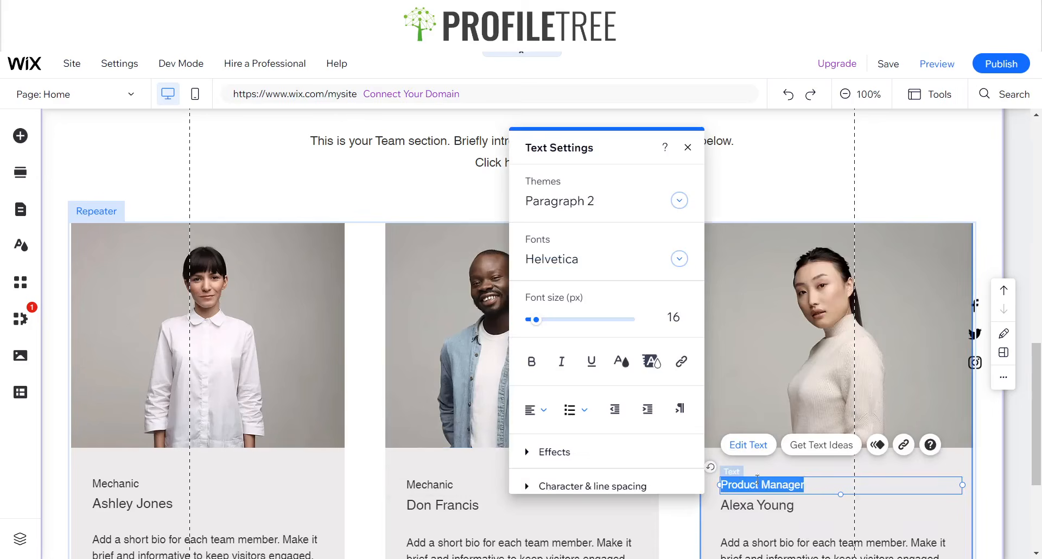
{"action": "type", "text": "Mechanic"}
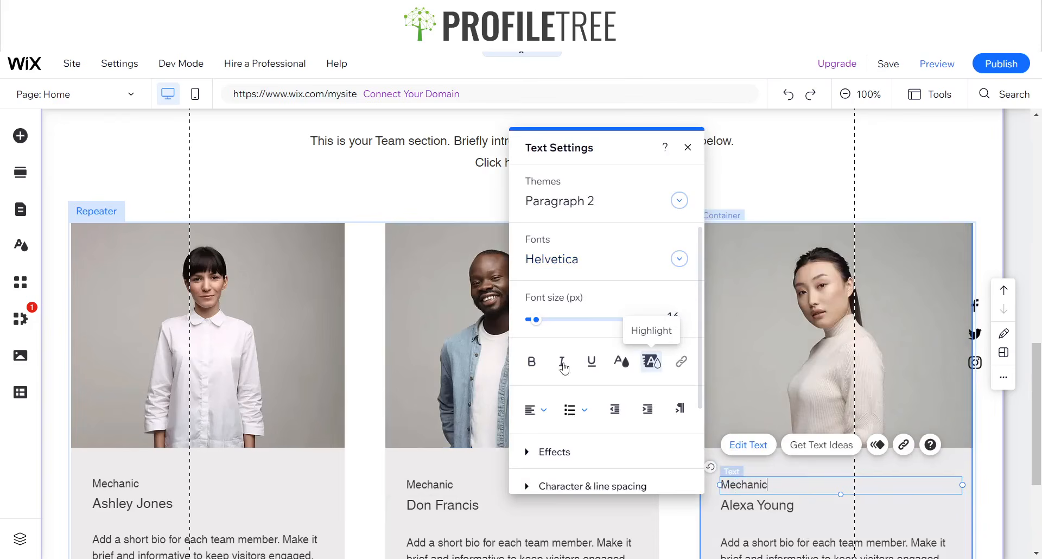
Start changing the first team member's photo and search Media from Wix for "Mechanic"
{"action": "left_click", "coordinate": [117, 423]}
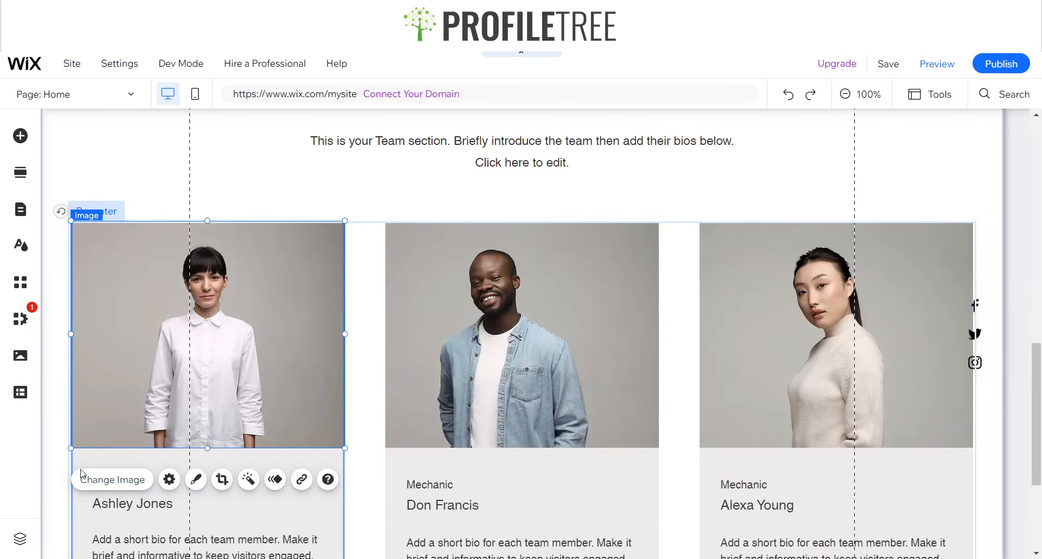
{"action": "left_click", "coordinate": [100, 481]}
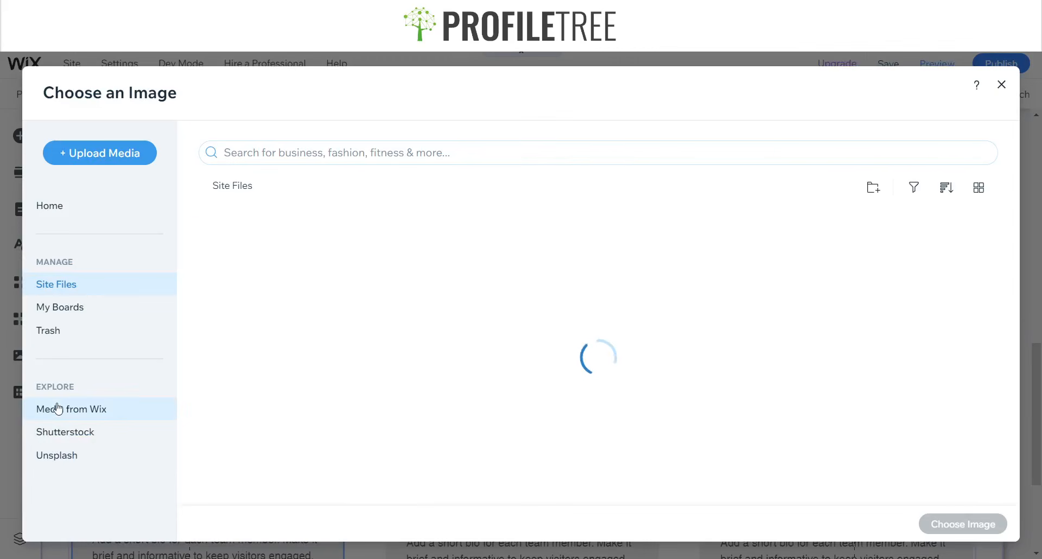
{"action": "left_click", "coordinate": [103, 409]}
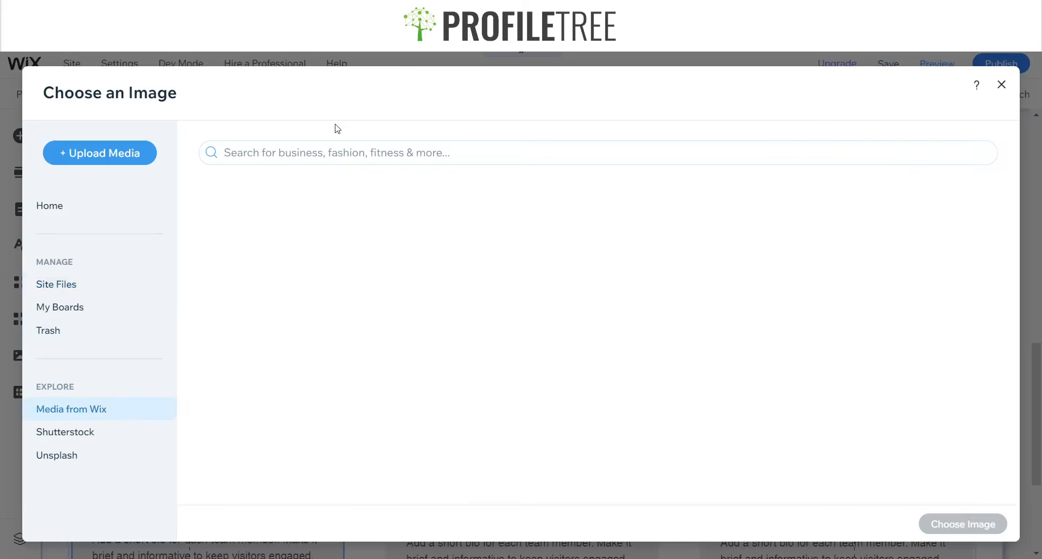
{"action": "left_click", "coordinate": [340, 151]}
{"action": "type", "text": "fe"}
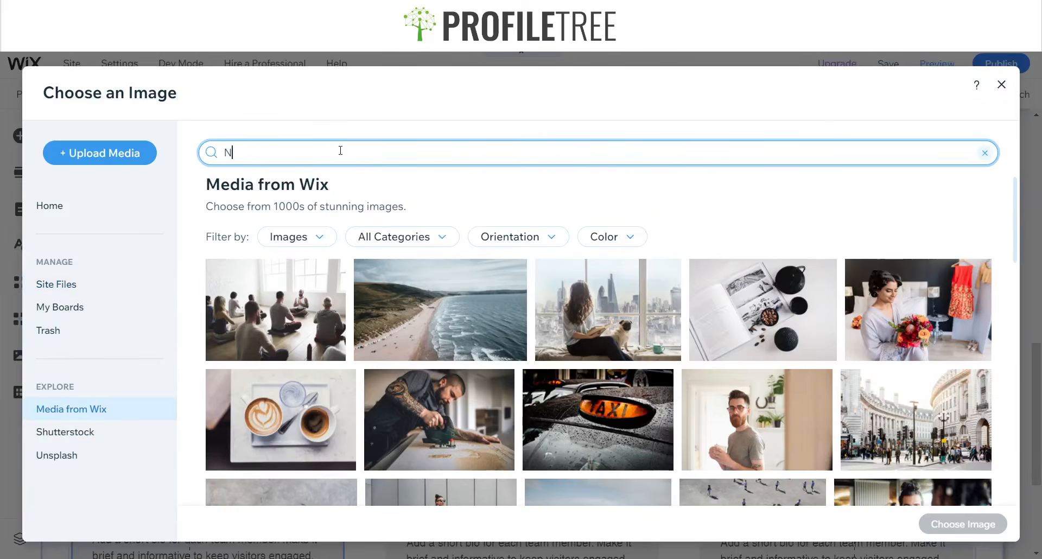
{"action": "key", "text": "BackSpace"}
{"action": "key", "text": "BackSpace"}
{"action": "type", "text": "Me"}
{"action": "key", "text": "Return"}
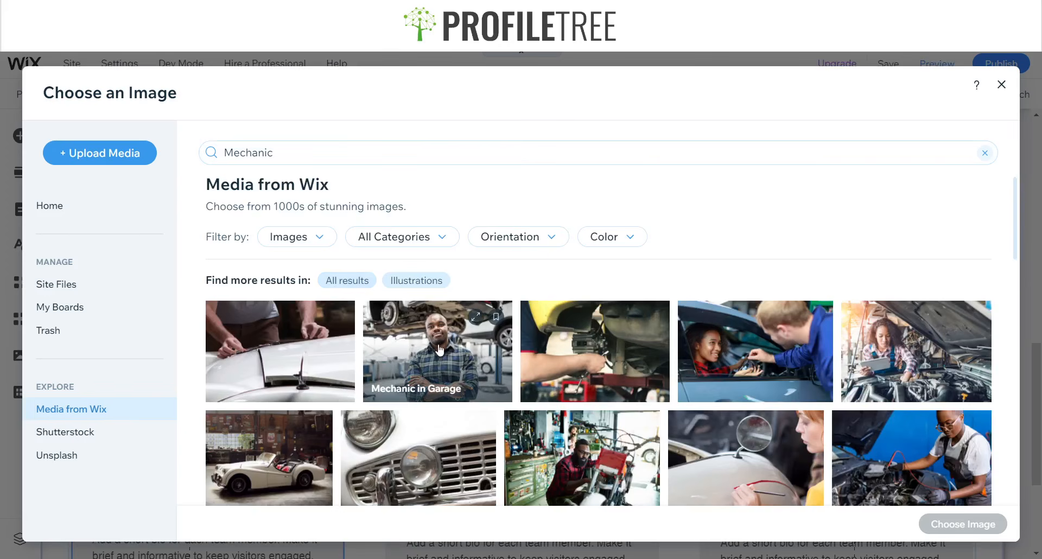
Replace the first team member's photo with the one of a woman holding a tablet over an open car engine
{"action": "scroll", "coordinate": [469, 306], "scroll_direction": "down", "scroll_amount": 1}
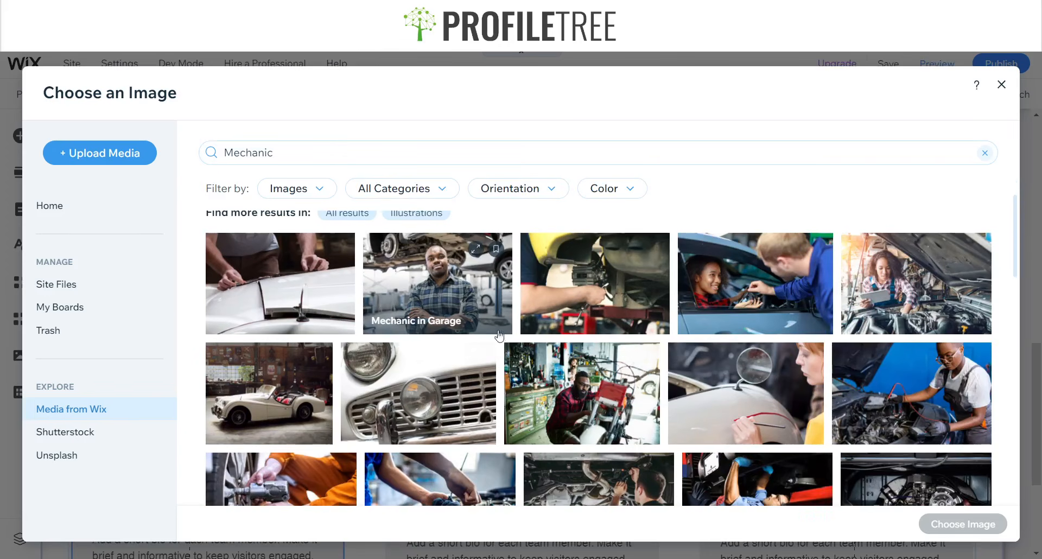
{"action": "left_click", "coordinate": [472, 306]}
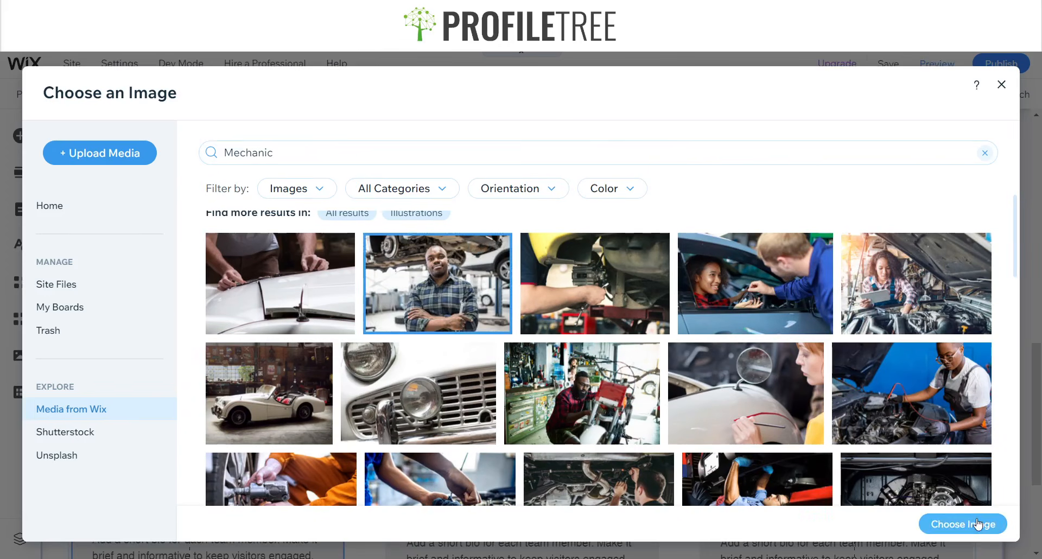
{"action": "left_click", "coordinate": [912, 394]}
{"action": "left_click", "coordinate": [897, 278]}
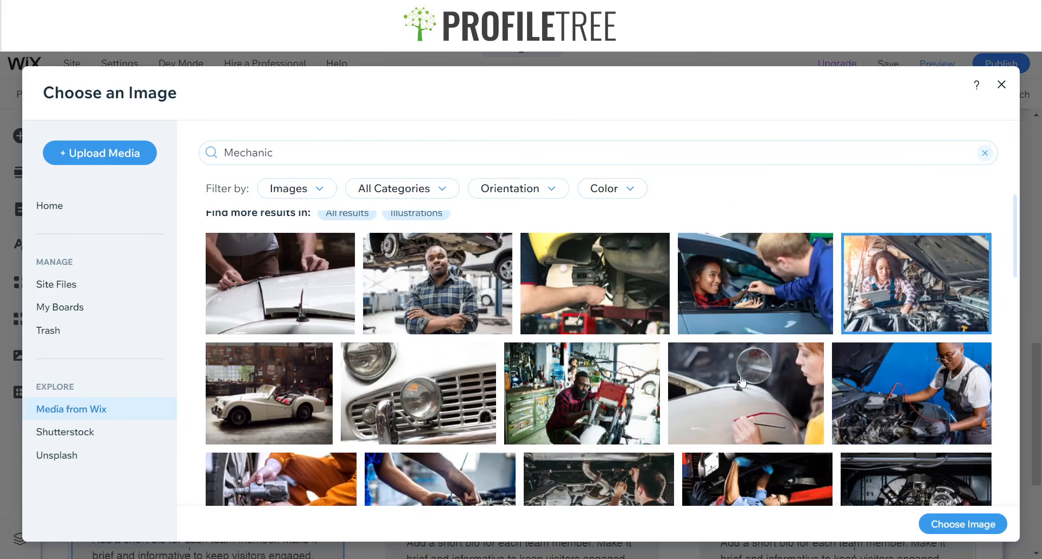
{"action": "scroll", "coordinate": [742, 381], "scroll_direction": "down", "scroll_amount": 4}
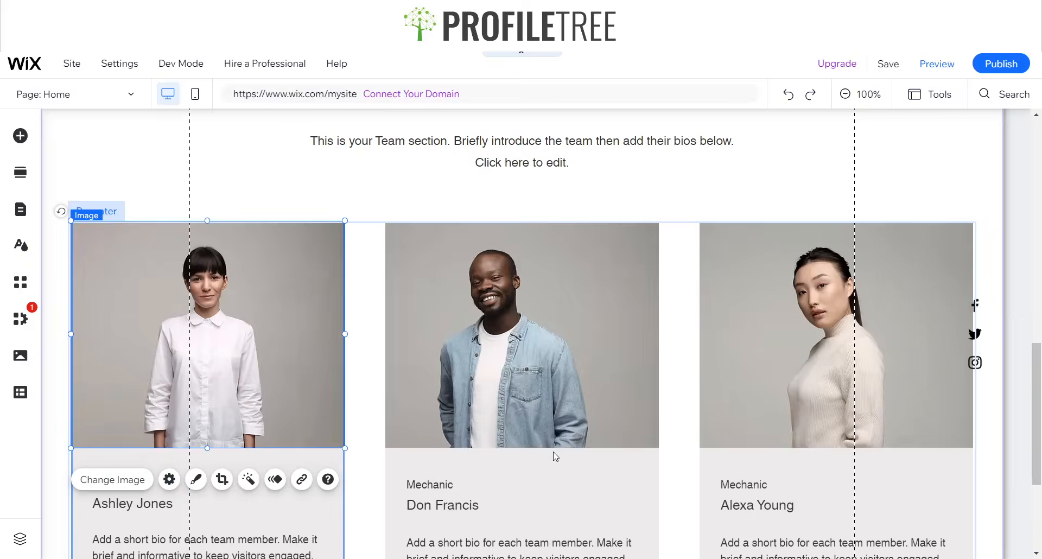
{"action": "scroll", "coordinate": [555, 457], "scroll_direction": "down", "scroll_amount": 2}
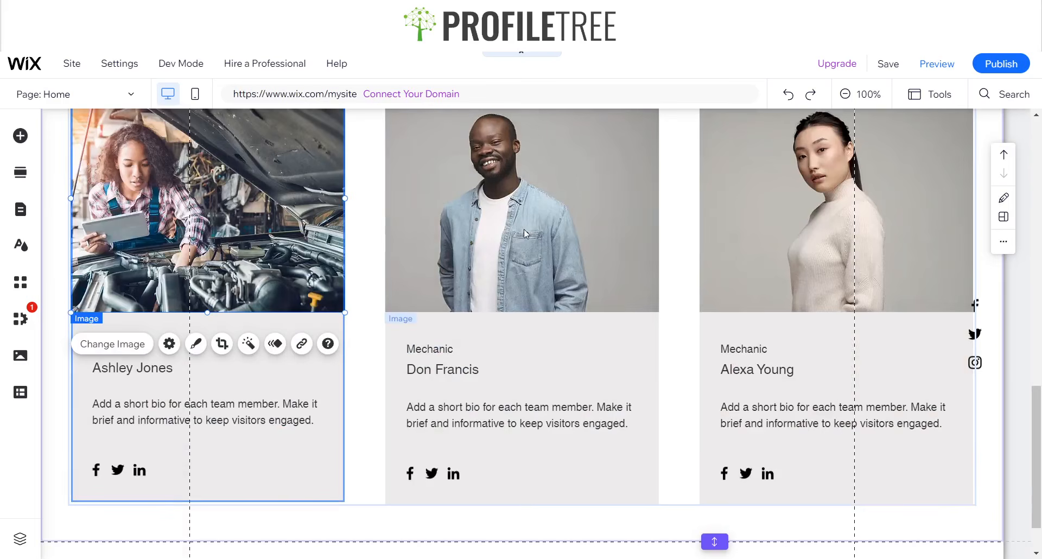
Replace the first team member's photo with the "Smiling Mechanic" image from the Mechanic results in Media from Wix
{"action": "left_click", "coordinate": [112, 344]}
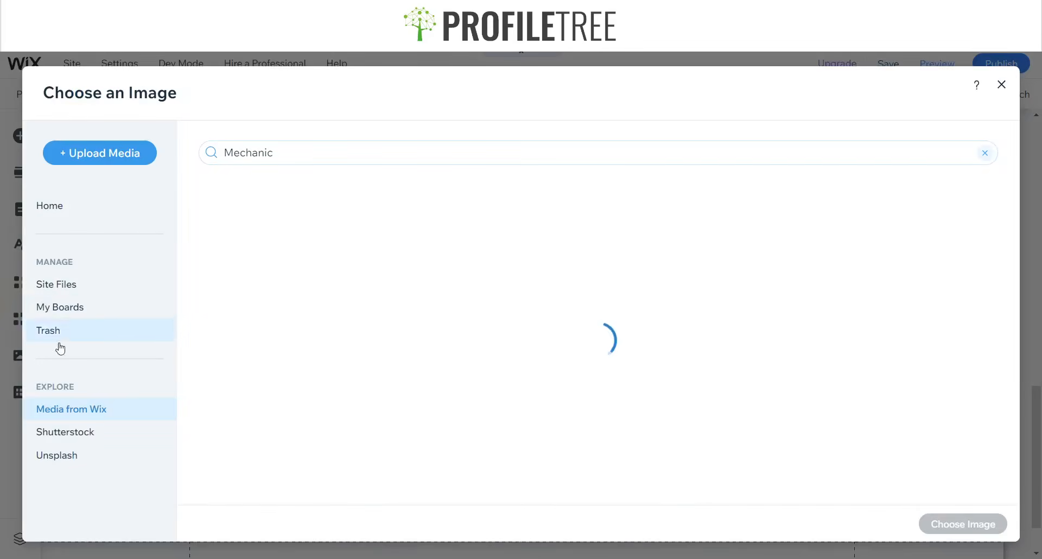
{"action": "left_click", "coordinate": [292, 153]}
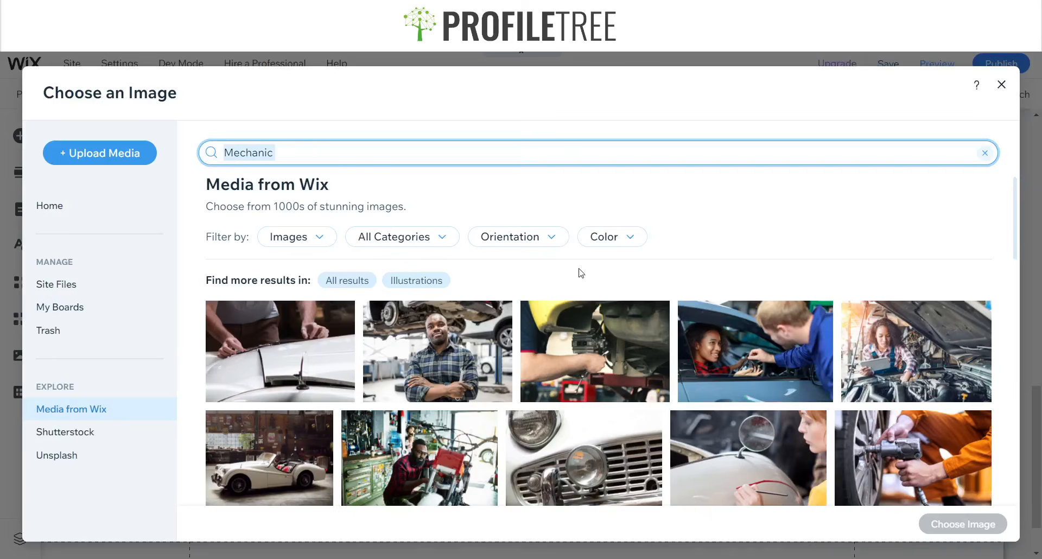
{"action": "scroll", "coordinate": [581, 273], "scroll_direction": "down", "scroll_amount": 3}
{"action": "scroll", "coordinate": [443, 395], "scroll_direction": "down", "scroll_amount": 5}
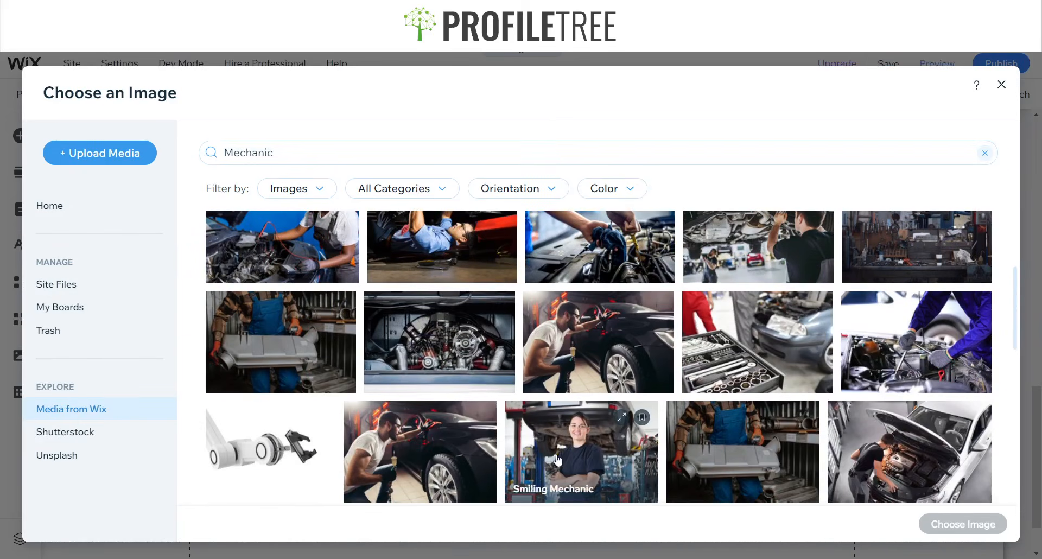
{"action": "left_click", "coordinate": [581, 461]}
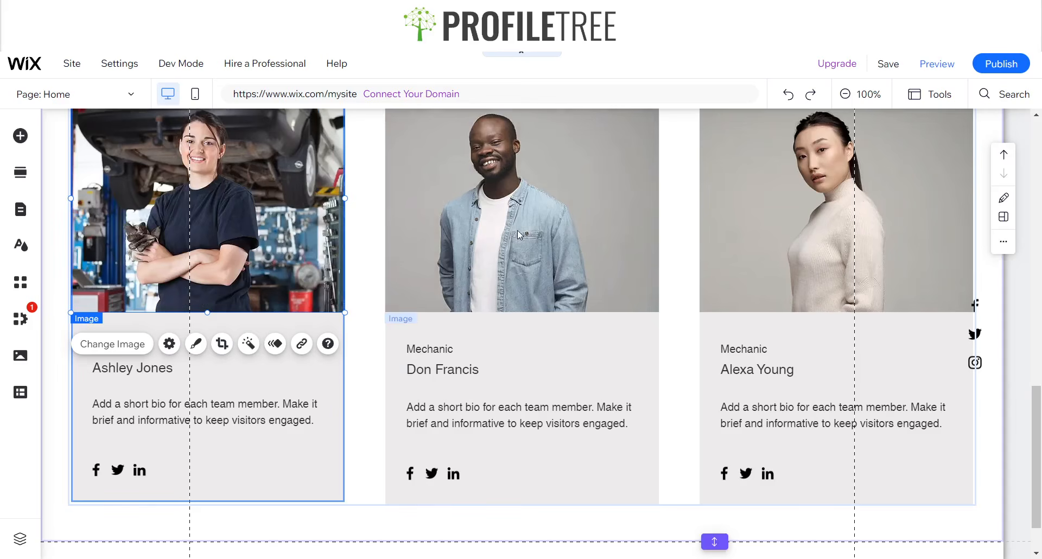
Set the font of the "Mechanic" job title on the first team member's card to K2D and check the third card's title
{"action": "left_click", "coordinate": [517, 230]}
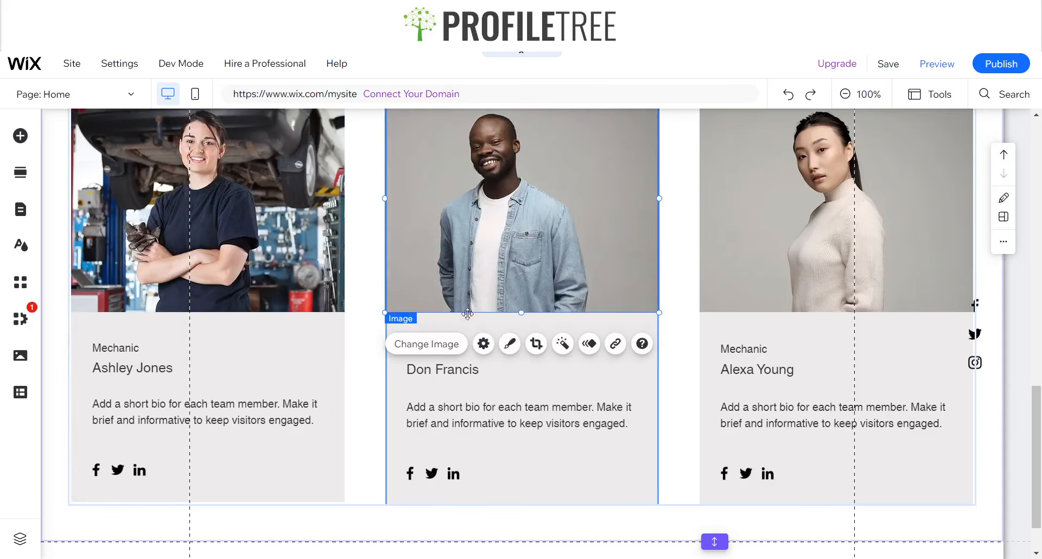
{"action": "left_click", "coordinate": [109, 353]}
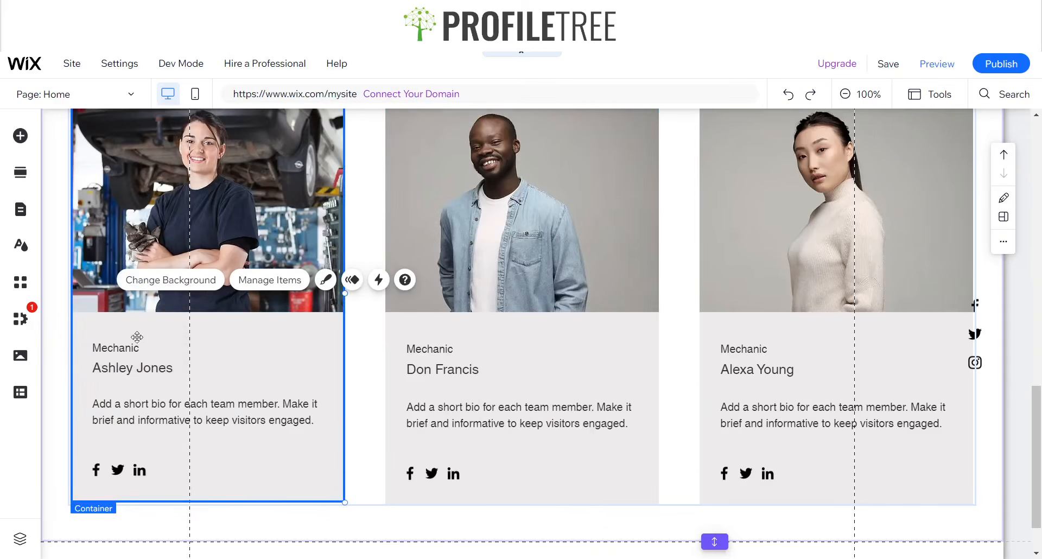
{"action": "left_click", "coordinate": [125, 346]}
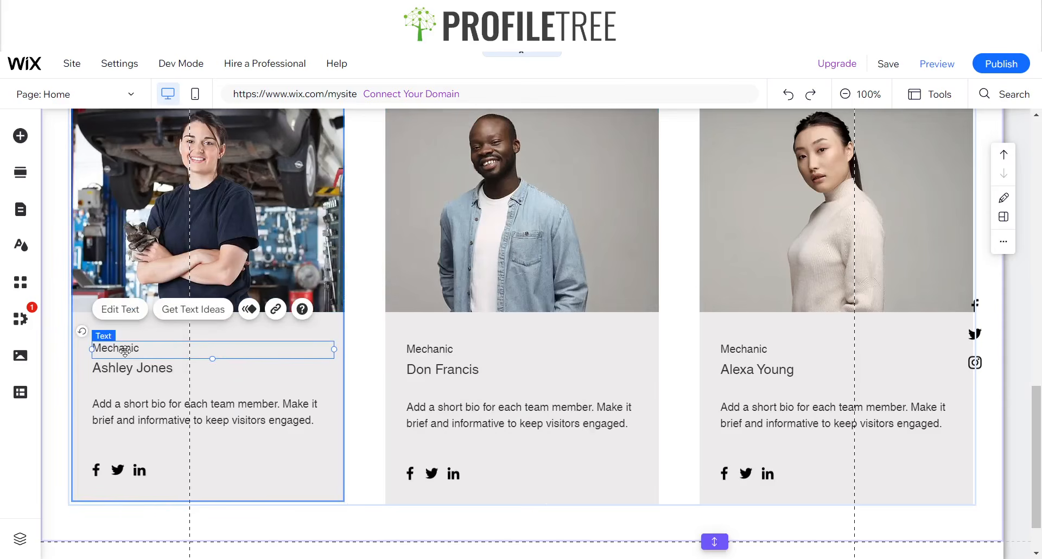
{"action": "double_click", "coordinate": [125, 351]}
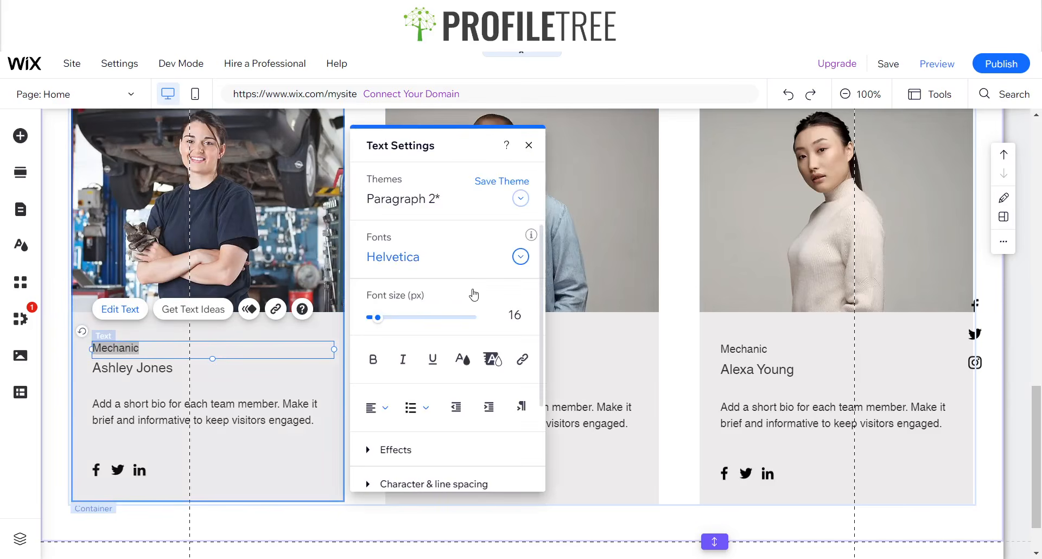
{"action": "left_click", "coordinate": [475, 262]}
{"action": "type", "text": "k"}
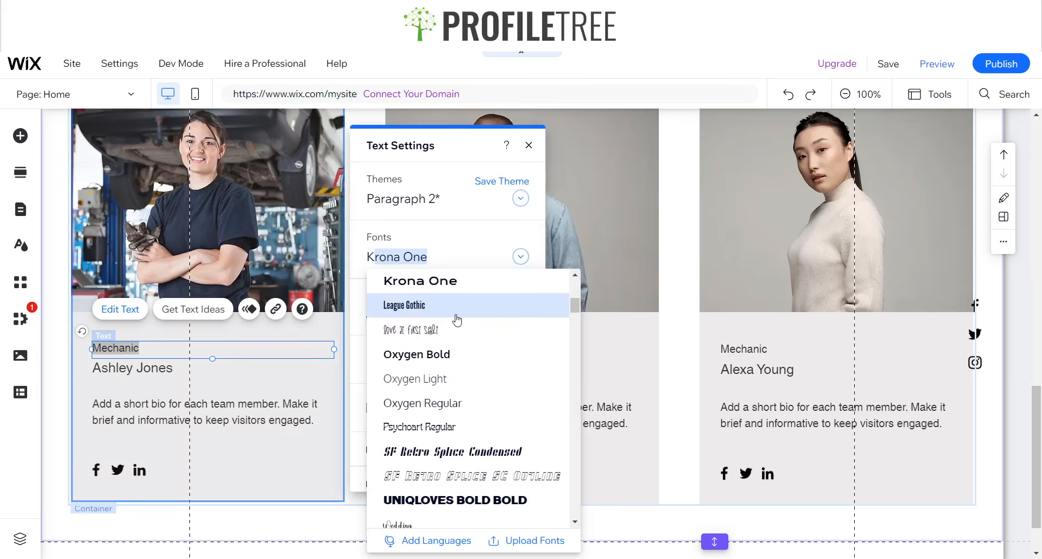
{"action": "type", "text": "2D"}
{"action": "left_click", "coordinate": [430, 291]}
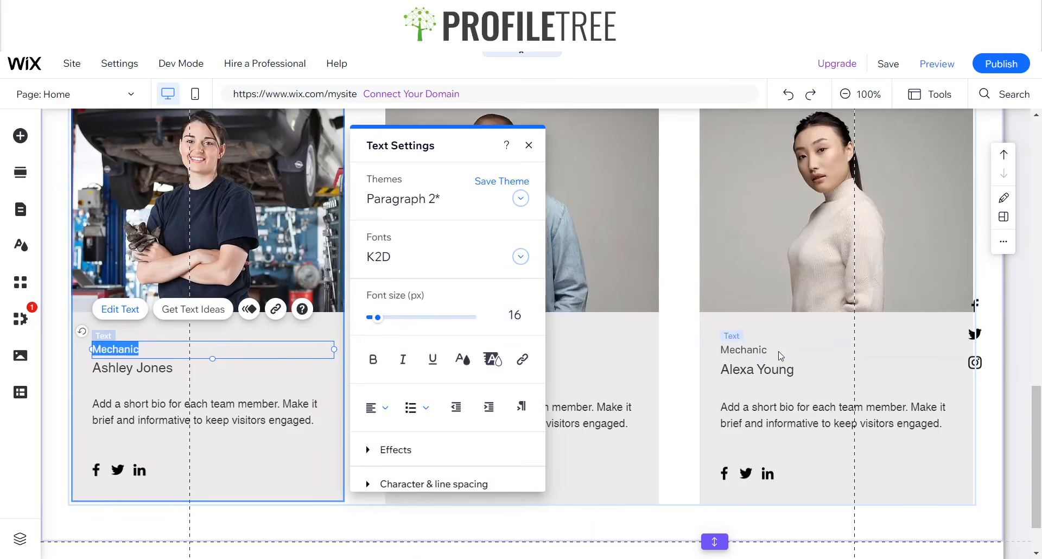
{"action": "left_click", "coordinate": [780, 351]}
{"action": "double_click", "coordinate": [779, 350]}
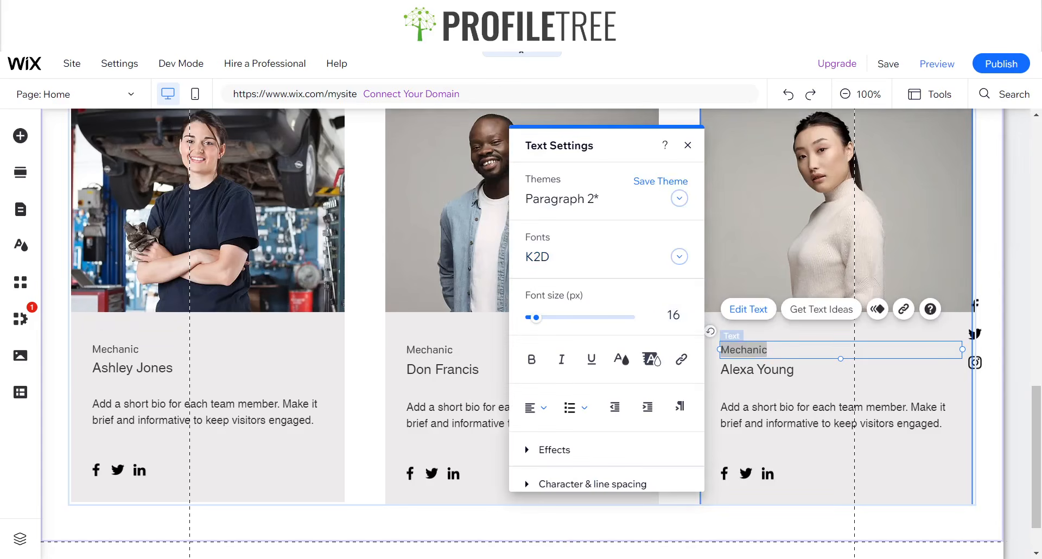
Set the font of the first team member's name to K2D
{"action": "left_click", "coordinate": [147, 369]}
{"action": "double_click", "coordinate": [145, 369]}
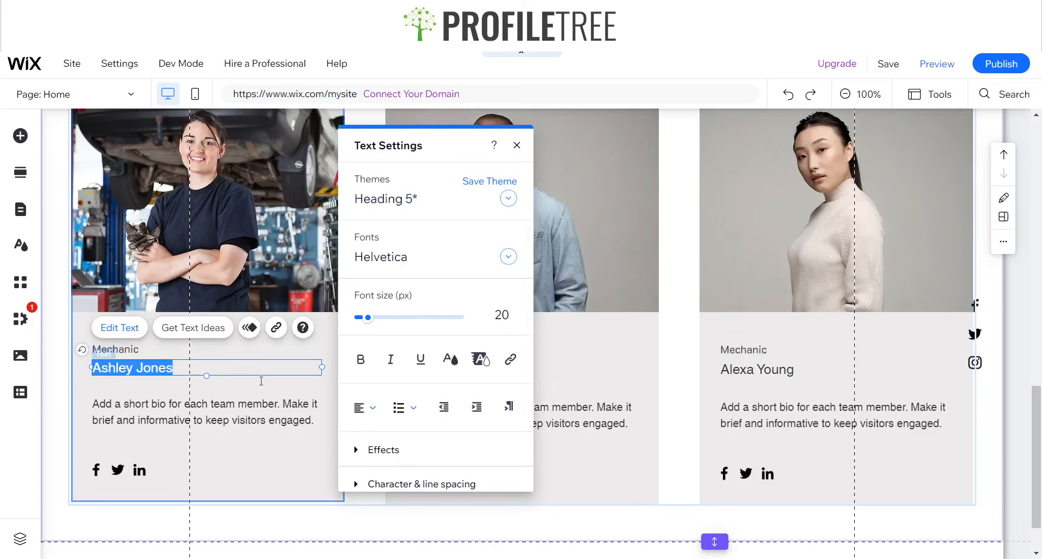
{"action": "left_click", "coordinate": [432, 265]}
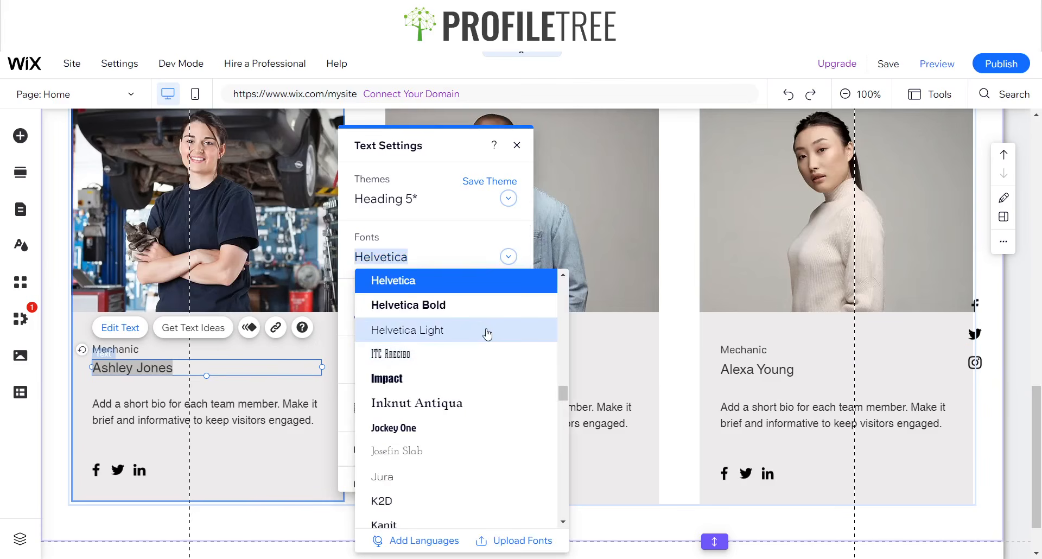
{"action": "type", "text": "k2d"}
{"action": "left_click", "coordinate": [466, 288]}
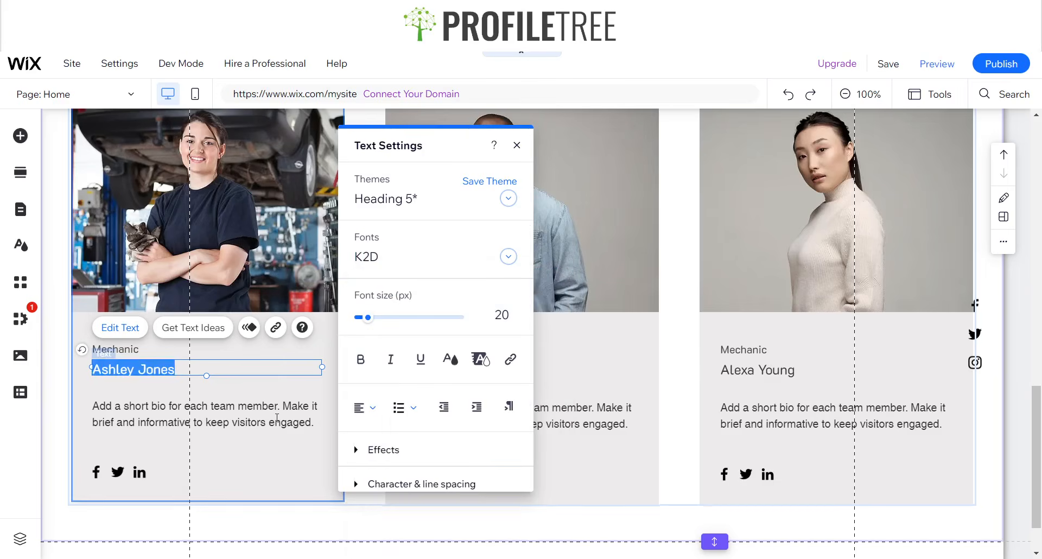
Set the font of the first team member's bio text to K2D
{"action": "left_click", "coordinate": [287, 426]}
{"action": "double_click", "coordinate": [284, 423]}
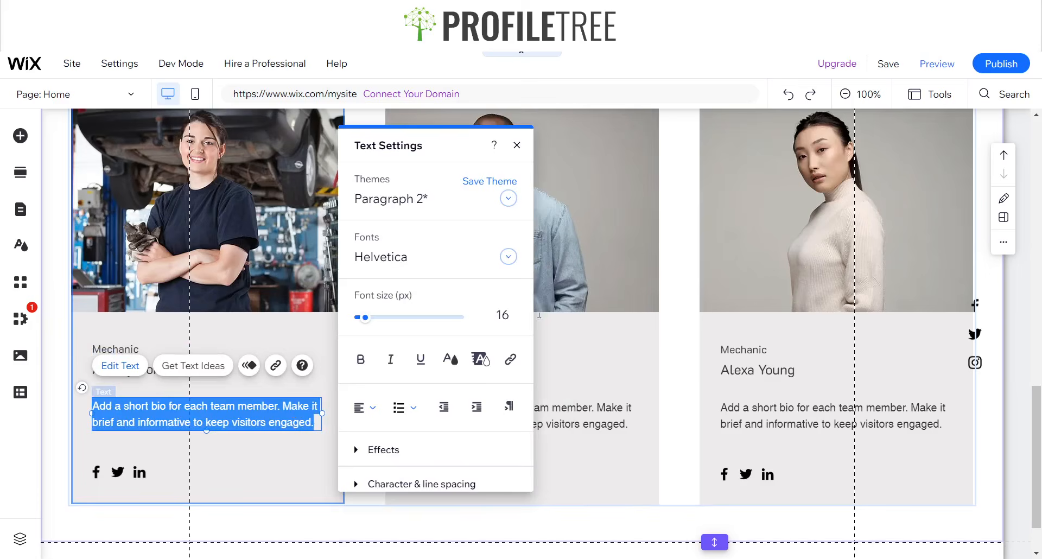
{"action": "left_click", "coordinate": [406, 256]}
{"action": "type", "text": "k"}
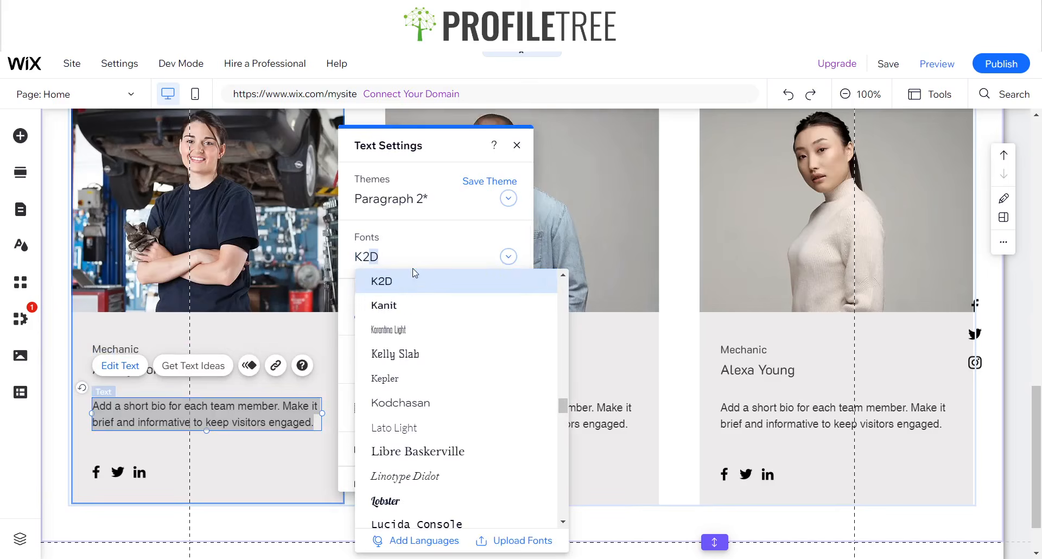
{"action": "left_click", "coordinate": [395, 282]}
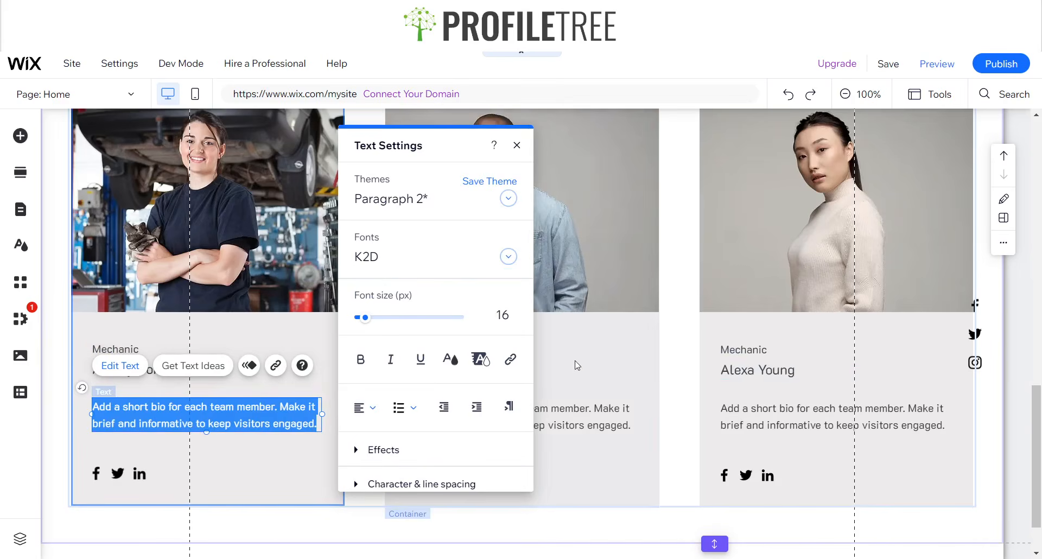
{"action": "left_click", "coordinate": [510, 177]}
Replace the second team member's photo with the man in a plaid shirt holding a wrench, searching Media from Wix for "Mechanic"
{"action": "left_click", "coordinate": [498, 225]}
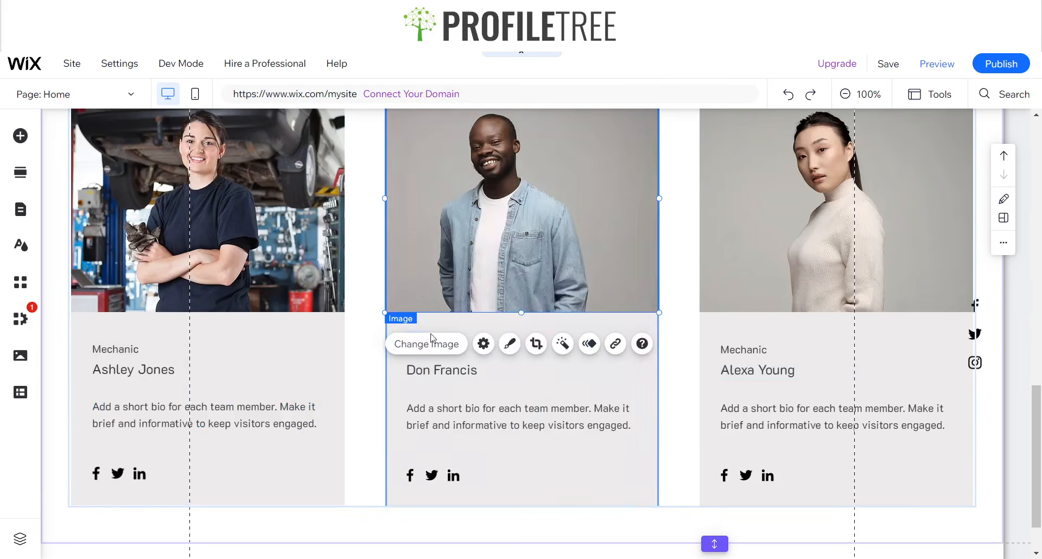
{"action": "left_click", "coordinate": [390, 350]}
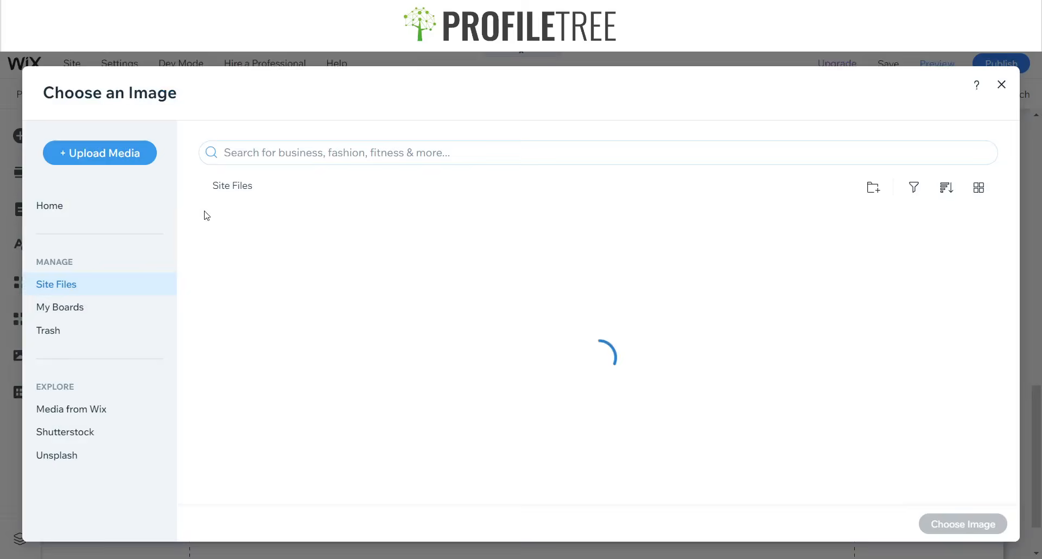
{"action": "left_click", "coordinate": [54, 402]}
{"action": "left_click", "coordinate": [272, 148]}
{"action": "type", "text": "Mechanic"}
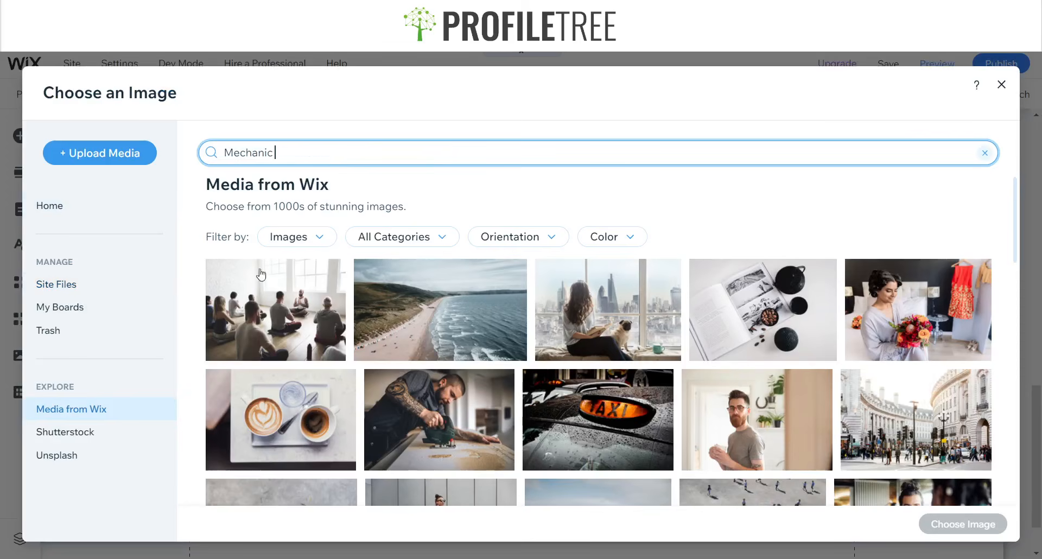
{"action": "key", "text": "Return"}
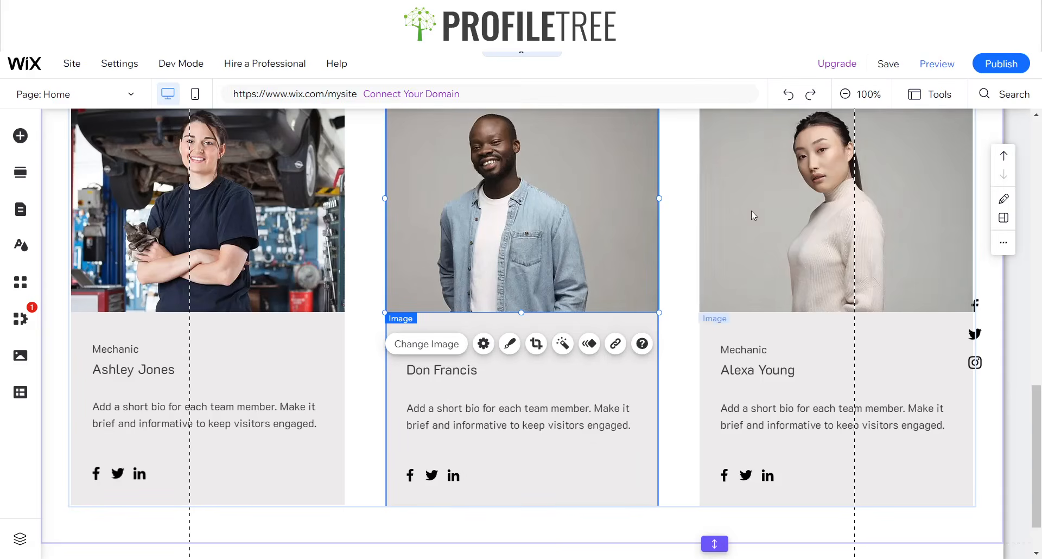
Start changing the third team member's photo and search Media from Wix for "Mechanic"
{"action": "left_click", "coordinate": [751, 216]}
{"action": "left_click", "coordinate": [731, 344]}
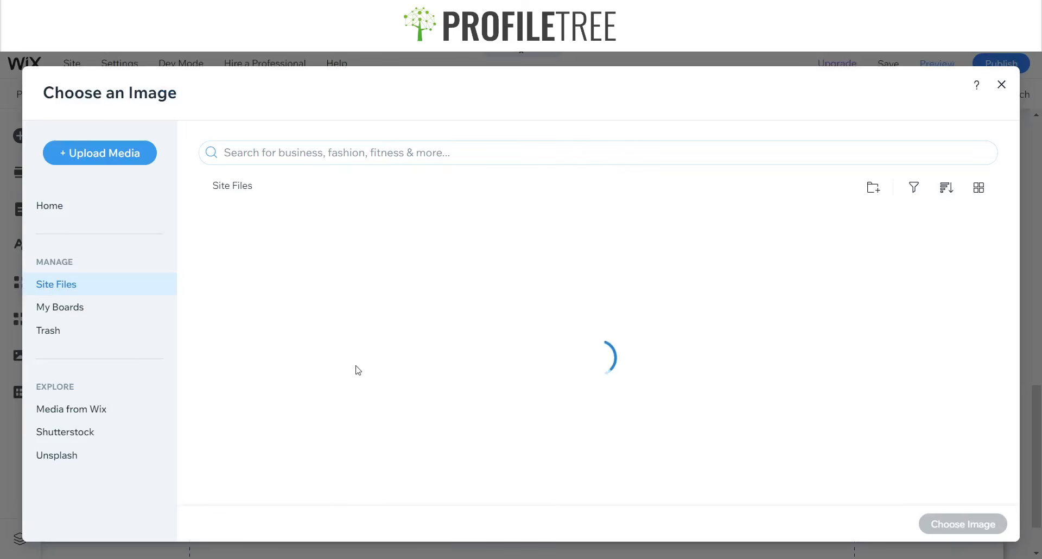
{"action": "left_click", "coordinate": [76, 408]}
{"action": "left_click", "coordinate": [285, 153]}
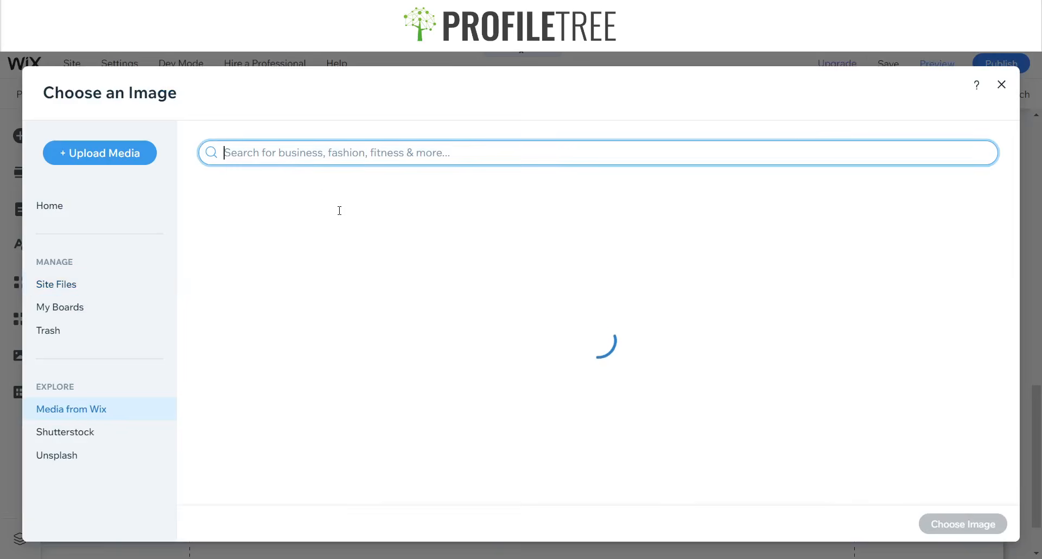
{"action": "type", "text": "Mechanic"}
{"action": "key", "text": "Return"}
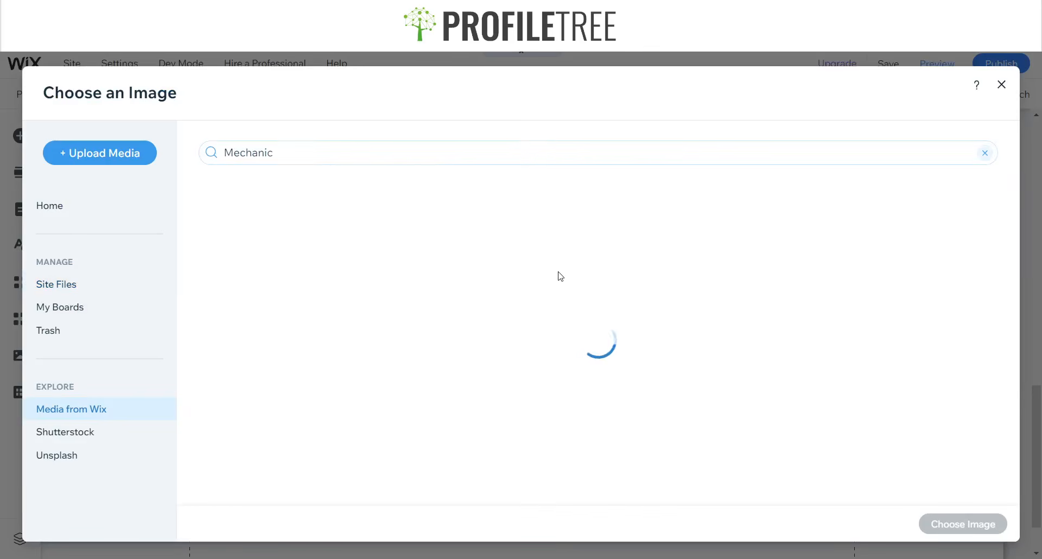
Replace the third team member's photo with the image of a bearded man behind a motorcycle in a workshop
{"action": "scroll", "coordinate": [602, 261], "scroll_direction": "down", "scroll_amount": 5}
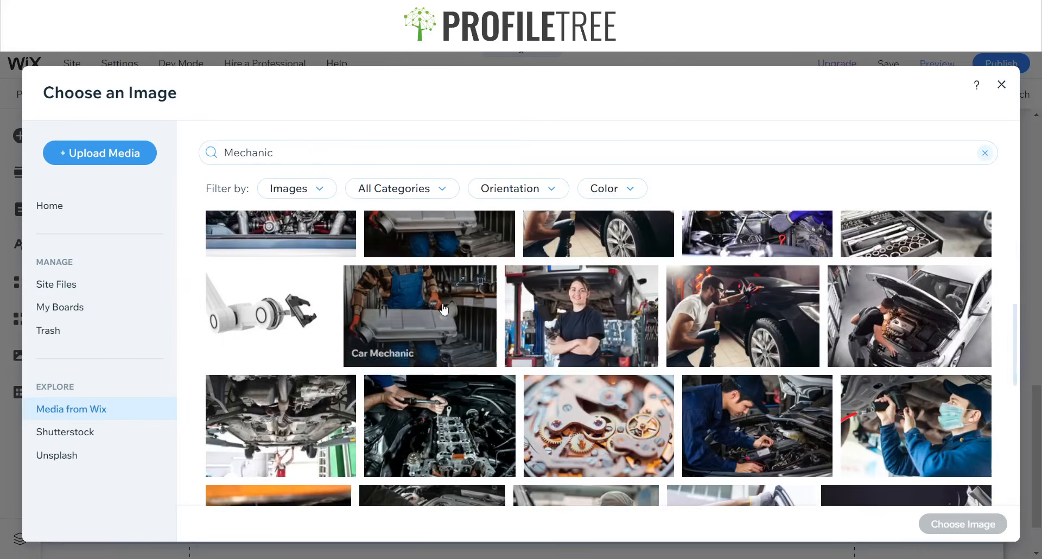
{"action": "scroll", "coordinate": [537, 321], "scroll_direction": "down", "scroll_amount": 3}
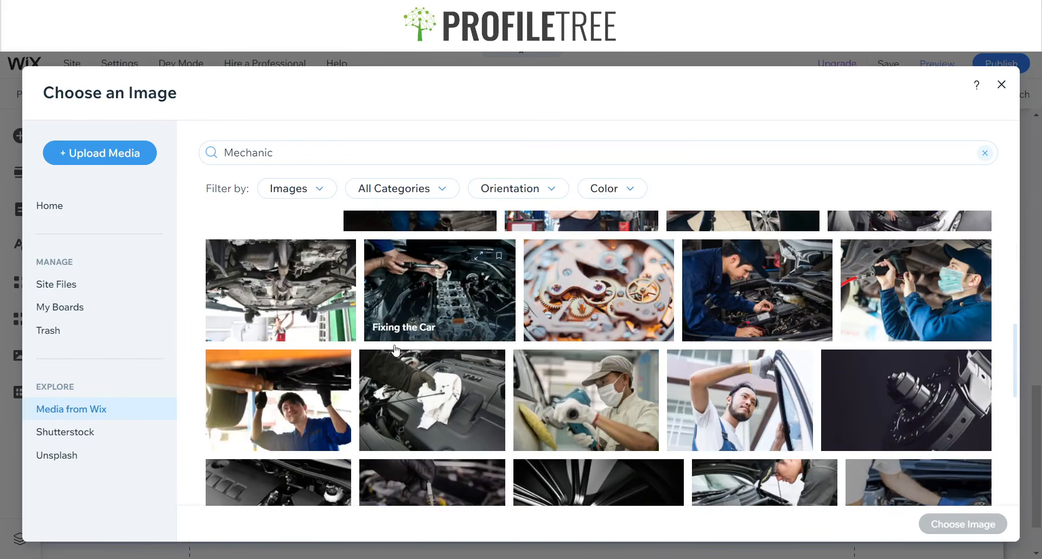
{"action": "scroll", "coordinate": [597, 336], "scroll_direction": "down", "scroll_amount": 2}
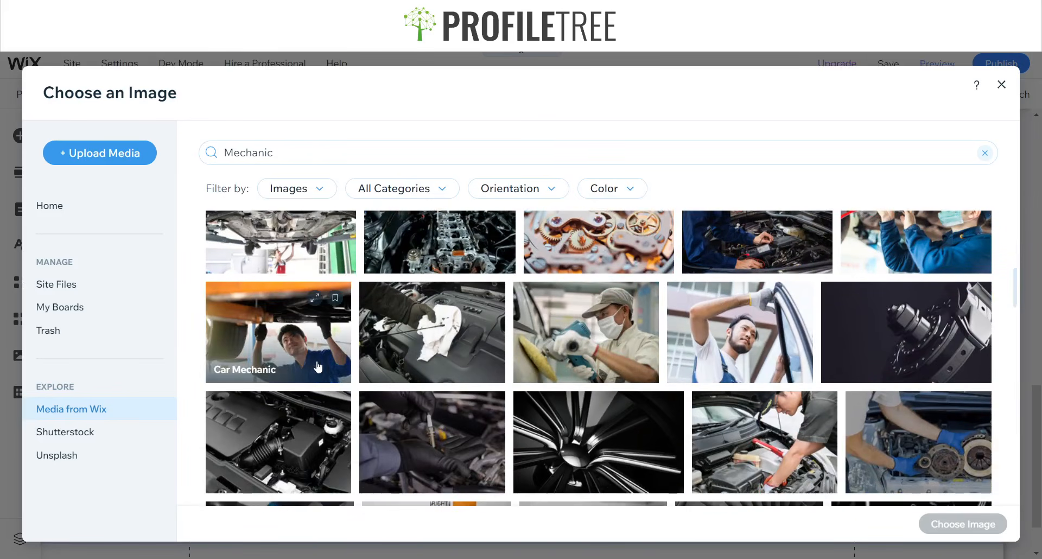
{"action": "scroll", "coordinate": [336, 408], "scroll_direction": "down", "scroll_amount": 4}
{"action": "scroll", "coordinate": [336, 408], "scroll_direction": "down", "scroll_amount": 4}
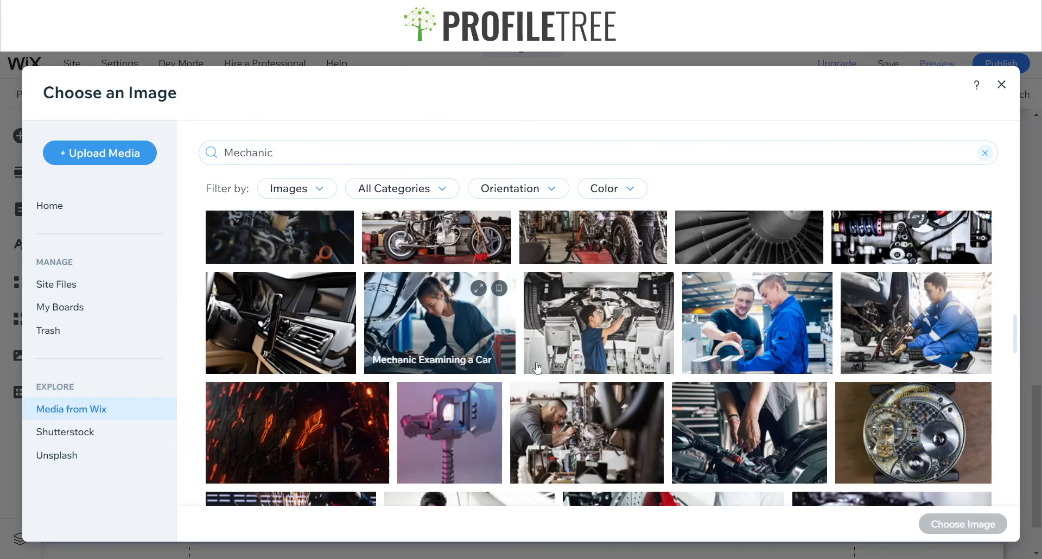
{"action": "scroll", "coordinate": [588, 375], "scroll_direction": "down", "scroll_amount": 1}
{"action": "scroll", "coordinate": [588, 375], "scroll_direction": "down", "scroll_amount": 6}
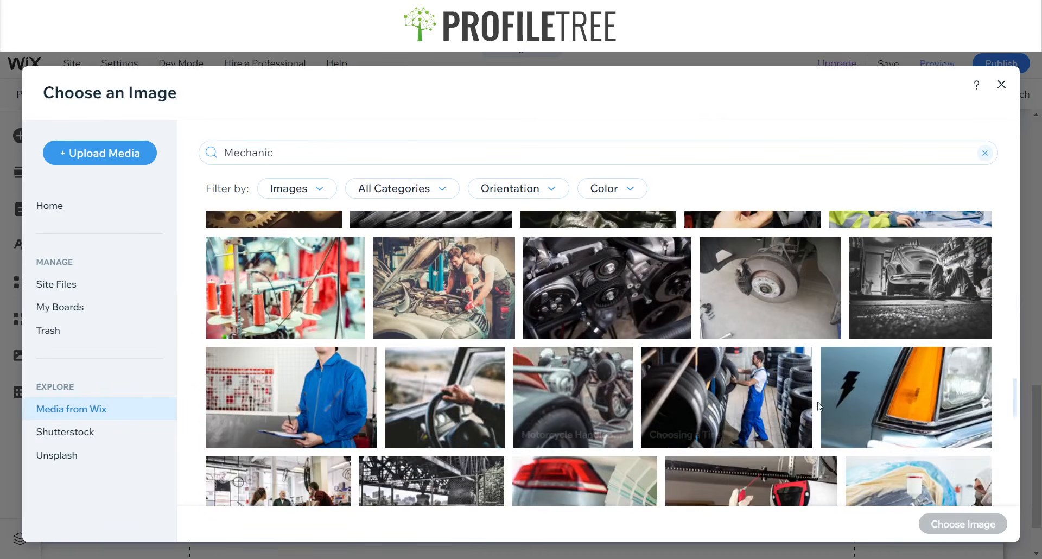
{"action": "scroll", "coordinate": [575, 398], "scroll_direction": "down", "scroll_amount": 5}
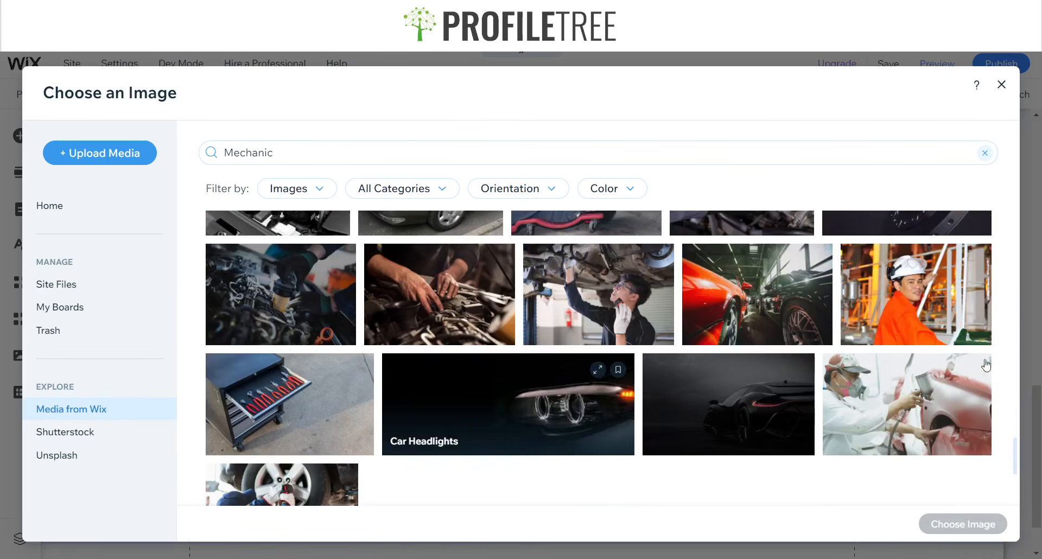
{"action": "scroll", "coordinate": [581, 368], "scroll_direction": "down", "scroll_amount": 8}
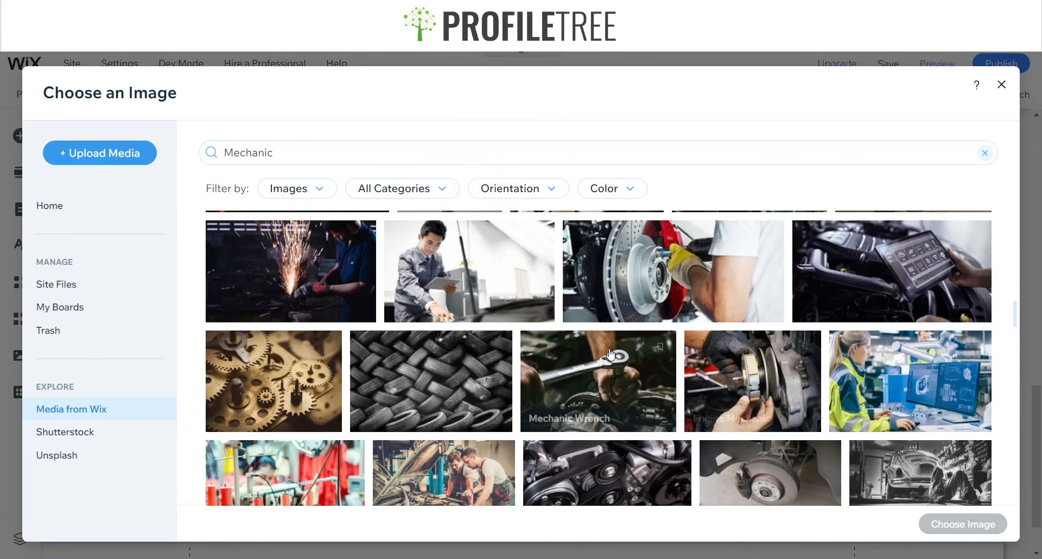
{"action": "scroll", "coordinate": [675, 355], "scroll_direction": "down", "scroll_amount": 5}
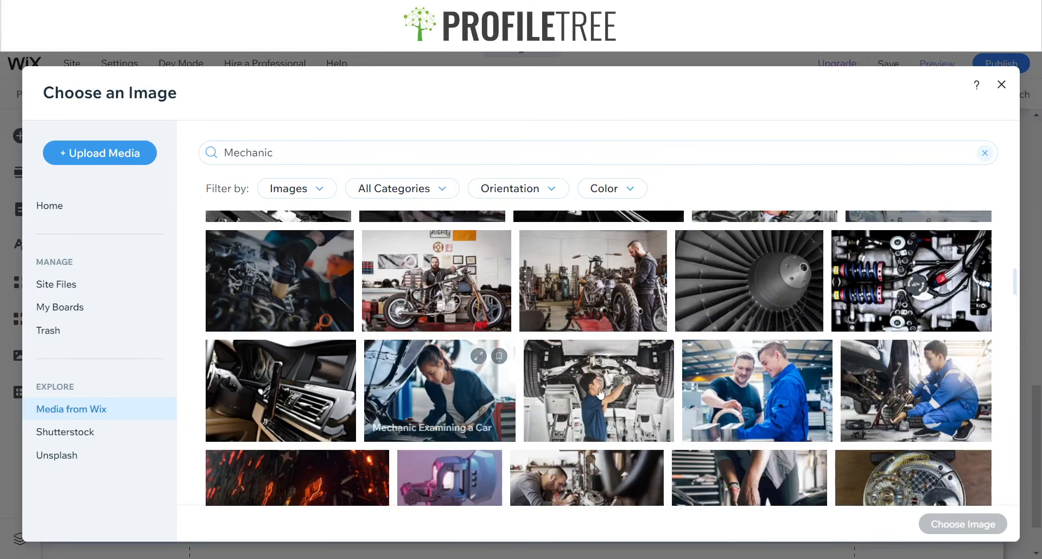
{"action": "scroll", "coordinate": [549, 360], "scroll_direction": "up", "scroll_amount": 1}
{"action": "scroll", "coordinate": [498, 347], "scroll_direction": "up", "scroll_amount": 4}
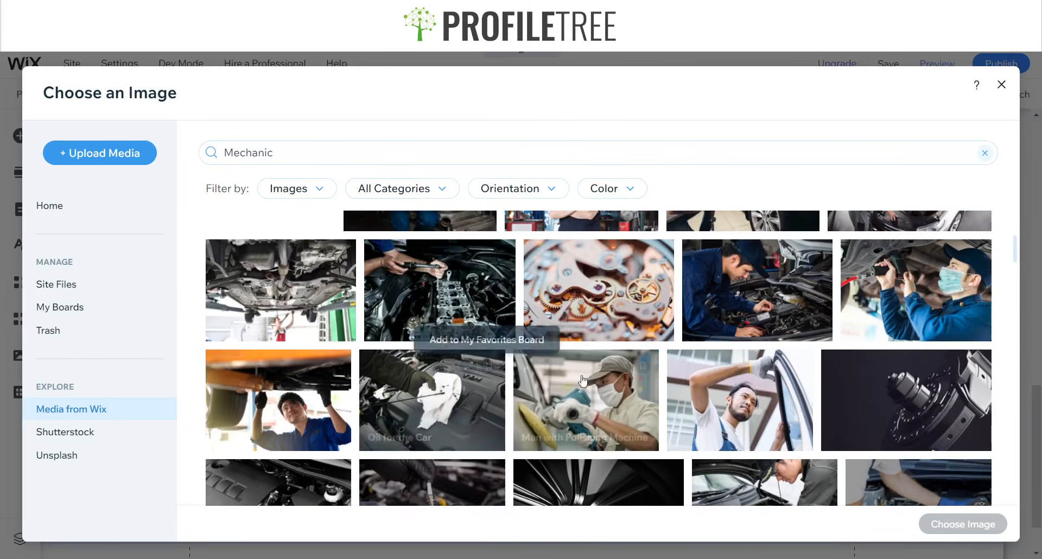
{"action": "scroll", "coordinate": [597, 380], "scroll_direction": "down", "scroll_amount": 1}
{"action": "scroll", "coordinate": [458, 426], "scroll_direction": "down", "scroll_amount": 2}
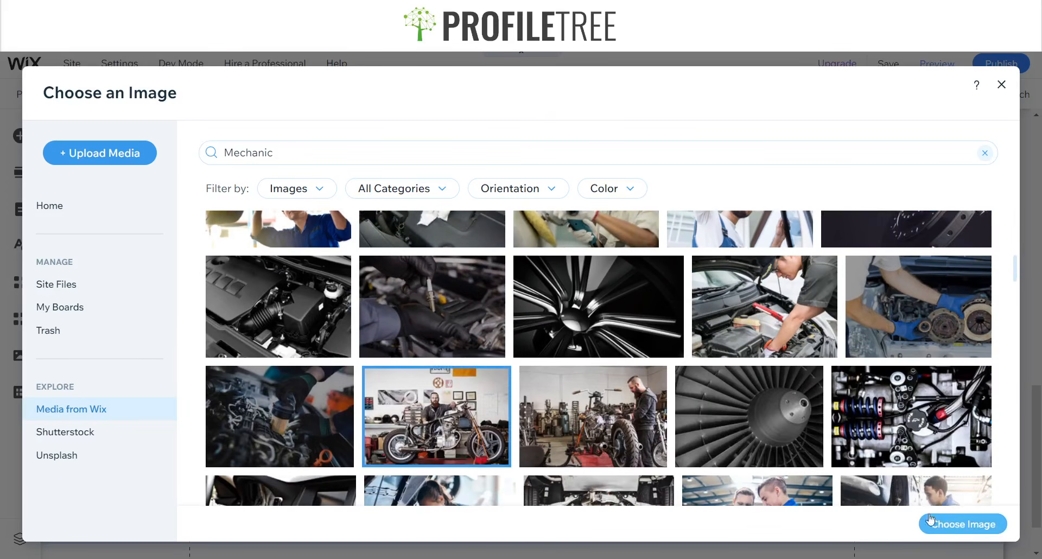
{"action": "double_click", "coordinate": [372, 445]}
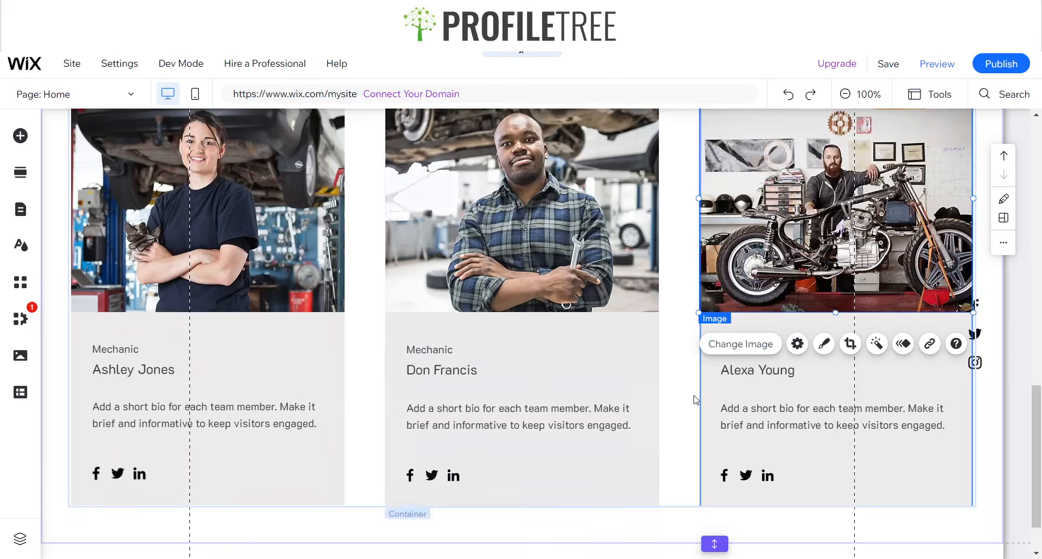
Add the four-card "Our Services" section with images and Read More buttons below the team section
{"action": "scroll", "coordinate": [325, 374], "scroll_direction": "down", "scroll_amount": 1}
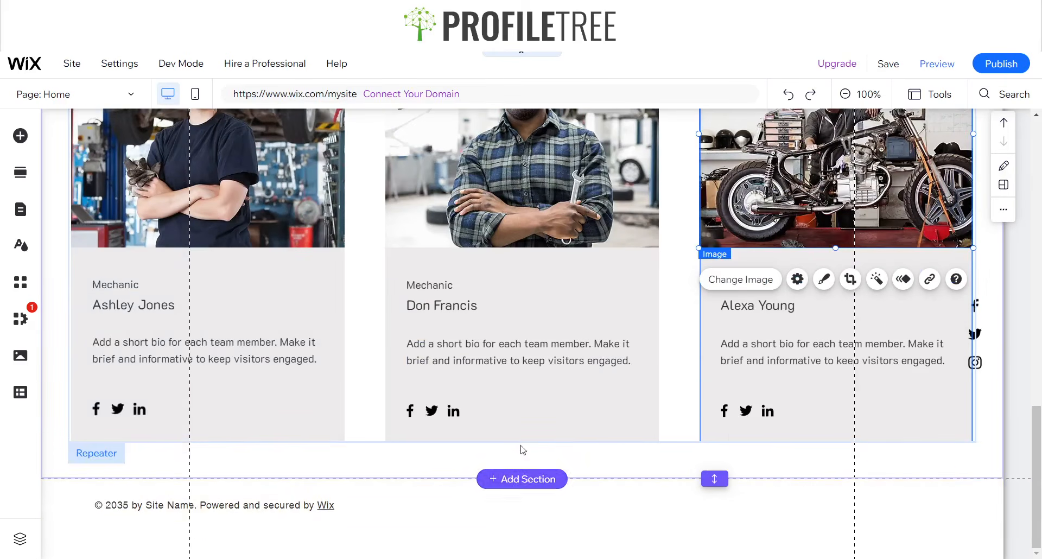
{"action": "left_click", "coordinate": [527, 478]}
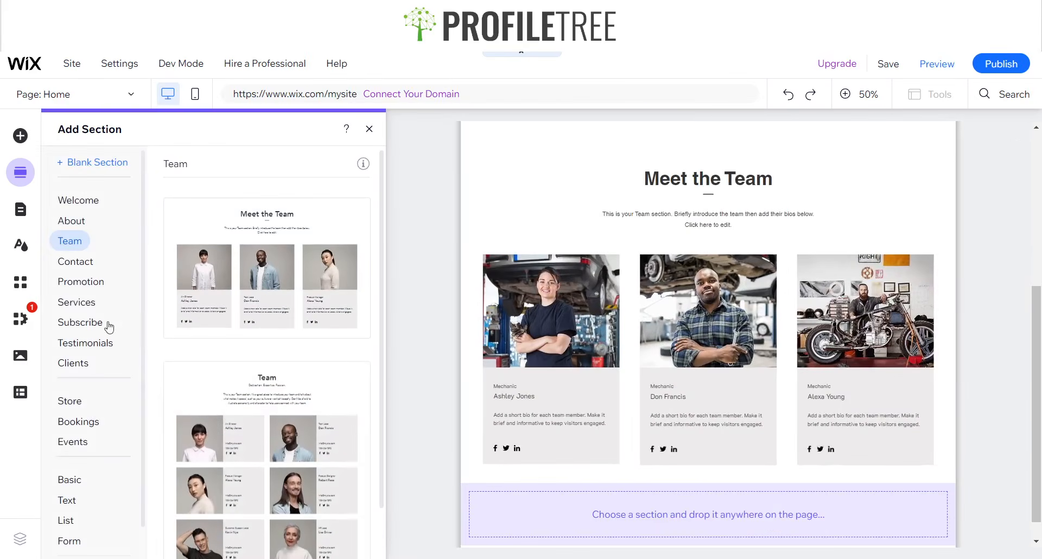
{"action": "left_click", "coordinate": [77, 304]}
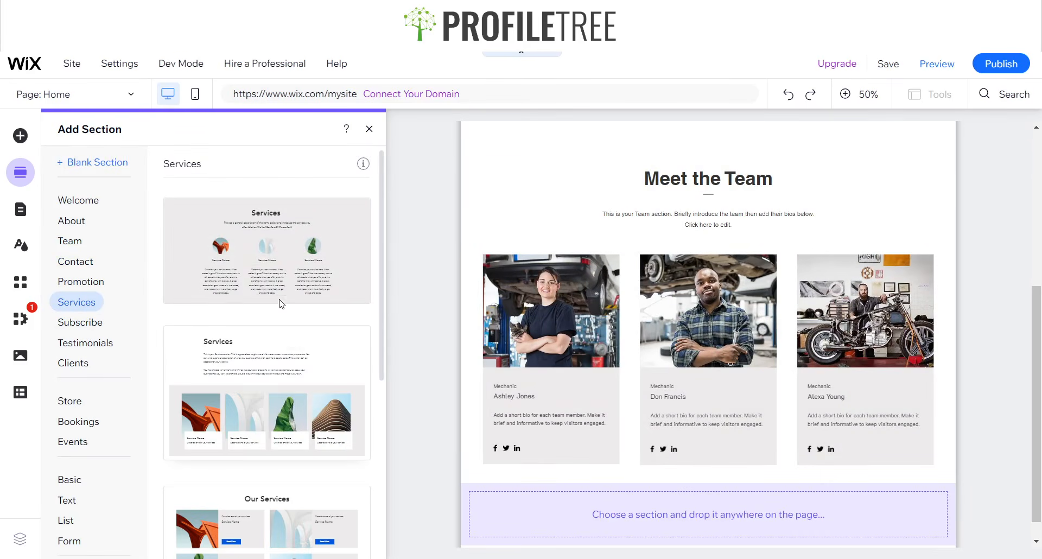
{"action": "scroll", "coordinate": [280, 303], "scroll_direction": "down", "scroll_amount": 4}
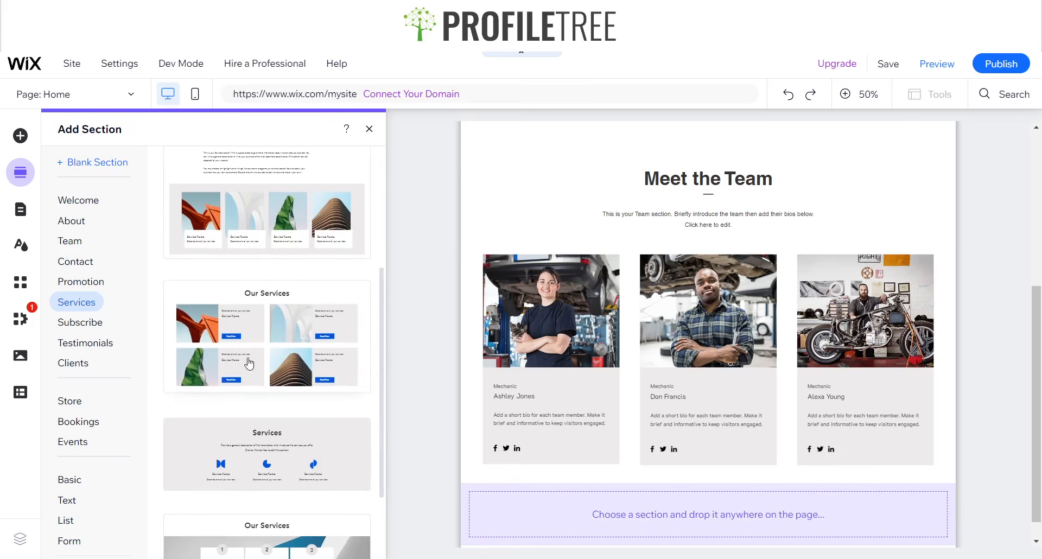
{"action": "left_click", "coordinate": [304, 369]}
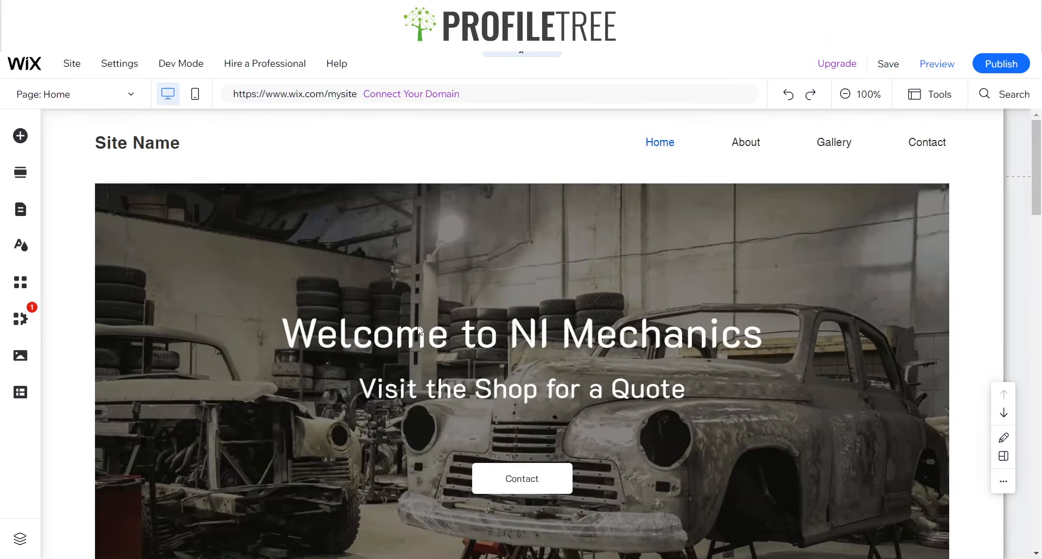
Set the first service's description font to K2D and replace its text with "Stage 1 Service"
{"action": "scroll", "coordinate": [422, 332], "scroll_direction": "down", "scroll_amount": 15}
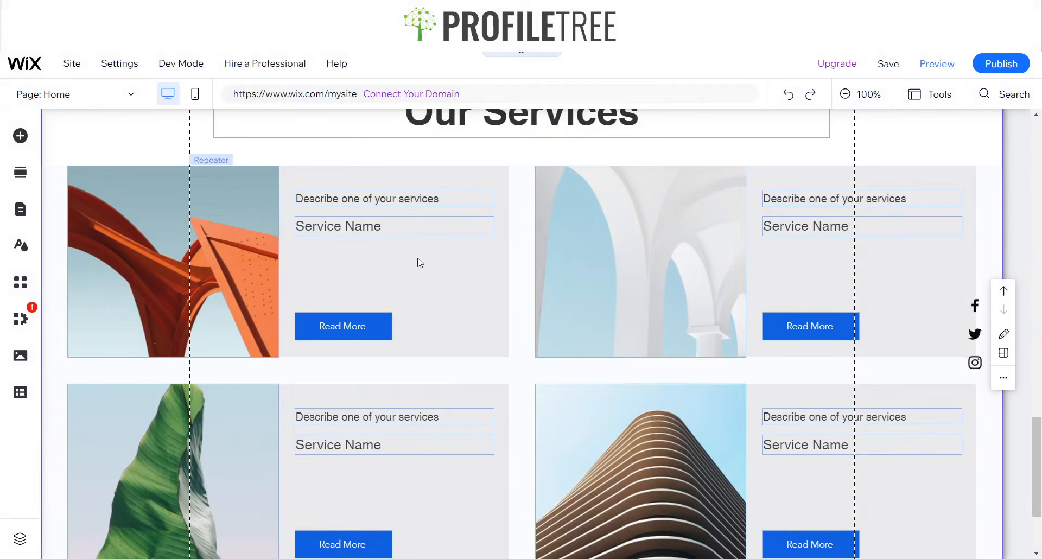
{"action": "scroll", "coordinate": [455, 288], "scroll_direction": "up", "scroll_amount": 3}
{"action": "left_click", "coordinate": [379, 341]}
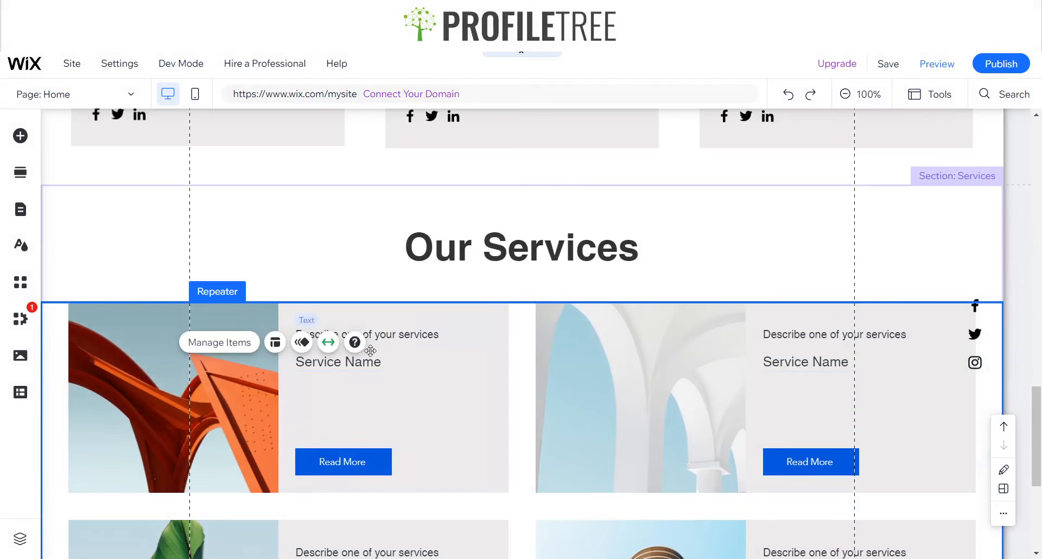
{"action": "left_click", "coordinate": [400, 336]}
{"action": "left_click", "coordinate": [400, 336]}
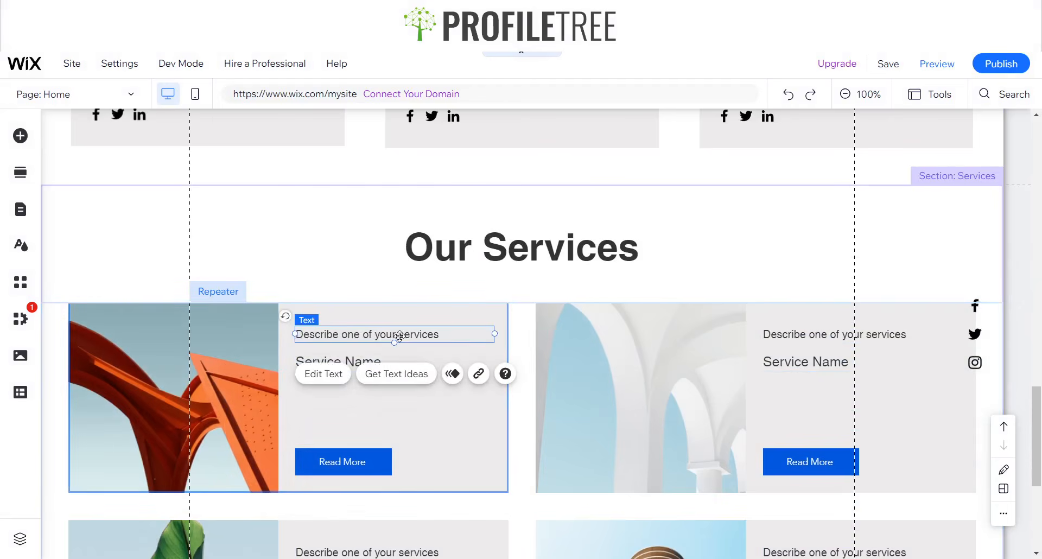
{"action": "double_click", "coordinate": [400, 336]}
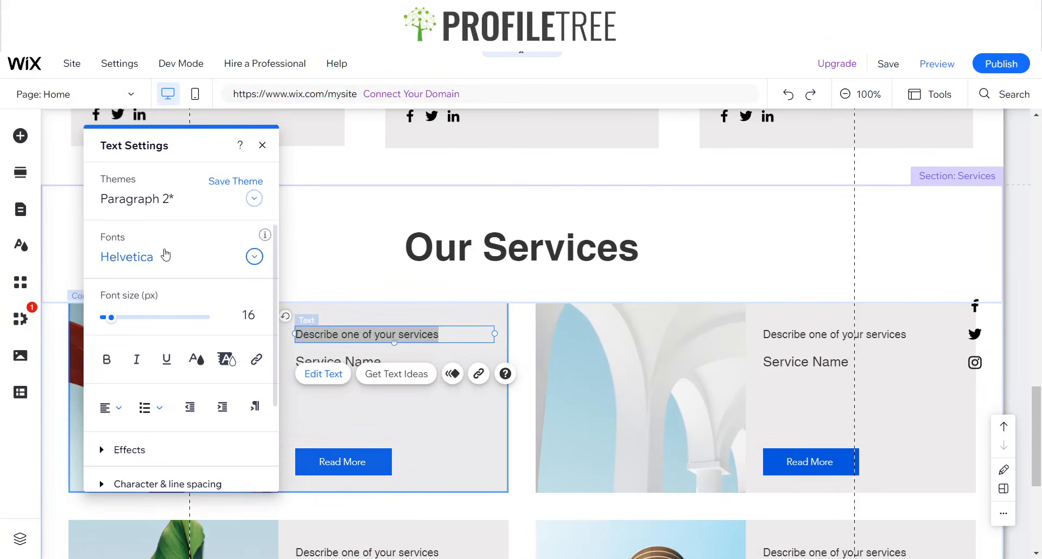
{"action": "left_click", "coordinate": [254, 256]}
{"action": "type", "text": "K2D"}
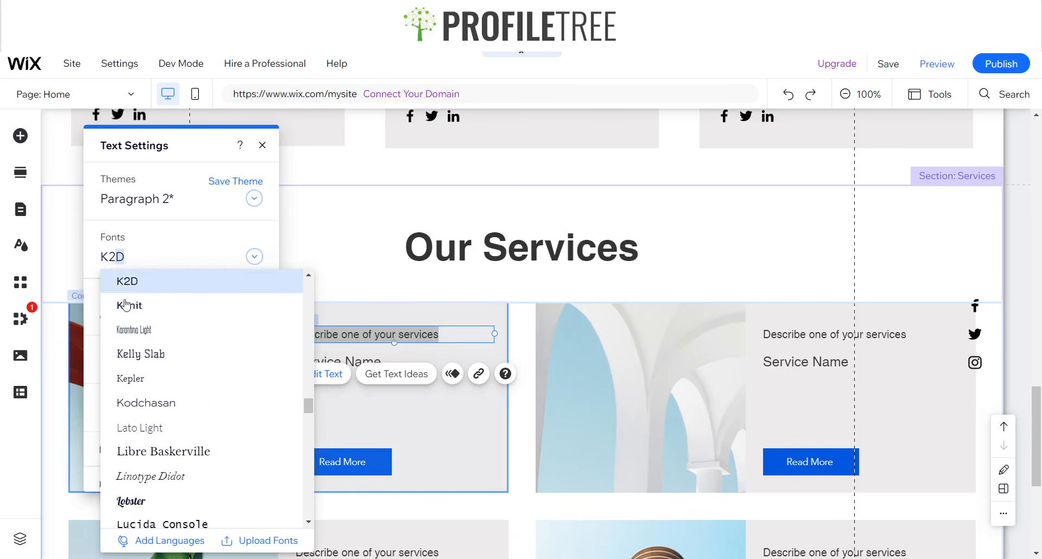
{"action": "left_click", "coordinate": [147, 282]}
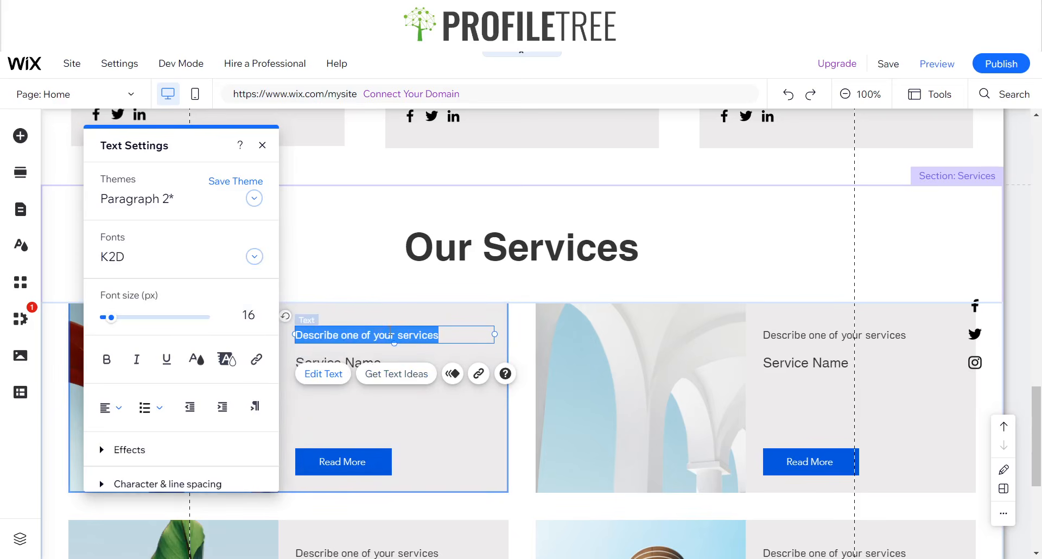
{"action": "type", "text": "0"}
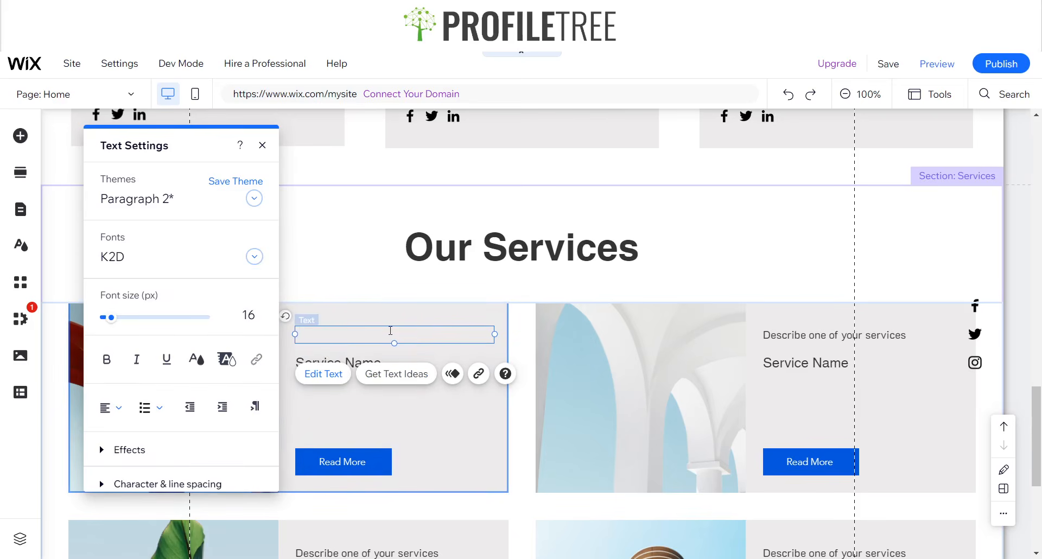
{"action": "type", "text": "tage 1 Service"}
Replace the first service's name with the lines "Oil/ Oil Filter", "Fuel Filter" and "MOT Check"
{"action": "left_click", "coordinate": [354, 366]}
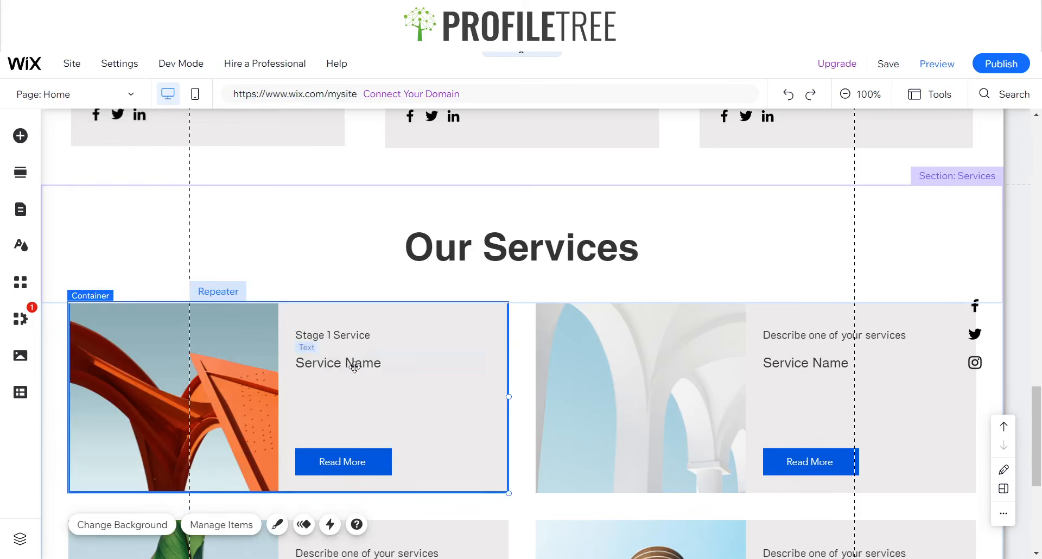
{"action": "left_click", "coordinate": [354, 367]}
{"action": "double_click", "coordinate": [355, 367]}
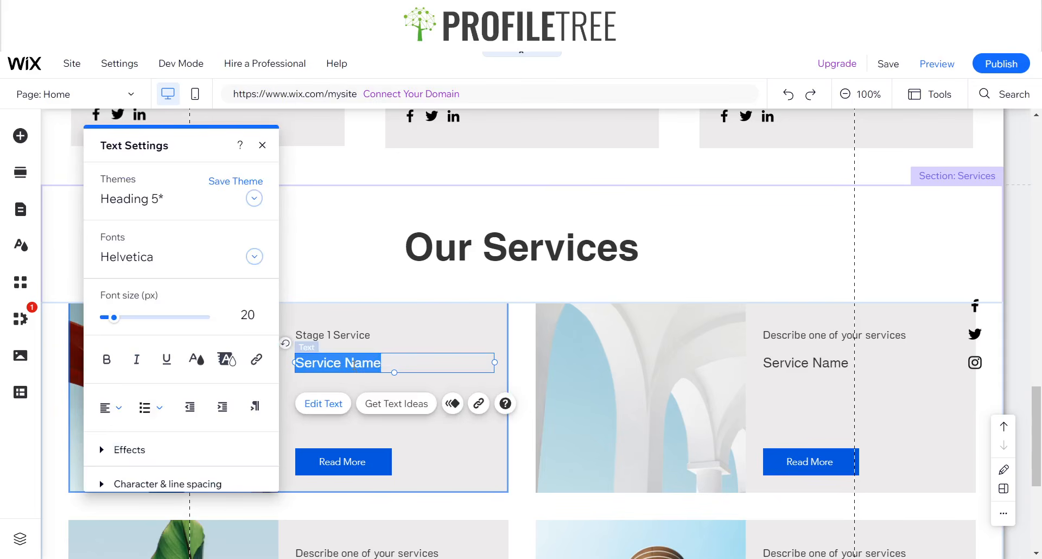
{"action": "type", "text": "Oil"}
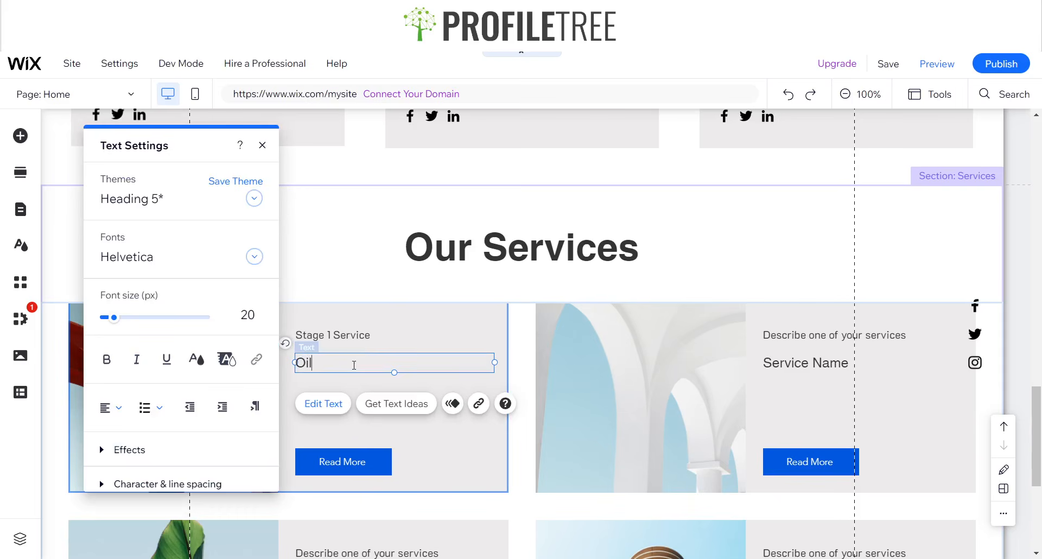
{"action": "type", "text": " Fule"}
{"action": "key", "text": "BackSpace"}
{"action": "key", "text": "BackSpace"}
{"action": "key", "text": "BackSpace"}
{"action": "key", "text": "BackSpace"}
{"action": "key", "text": "BackSpace"}
{"action": "type", "text": "Oil Filter"}
{"action": "key", "text": "Return"}
{"action": "type", "text": "Fuel"}
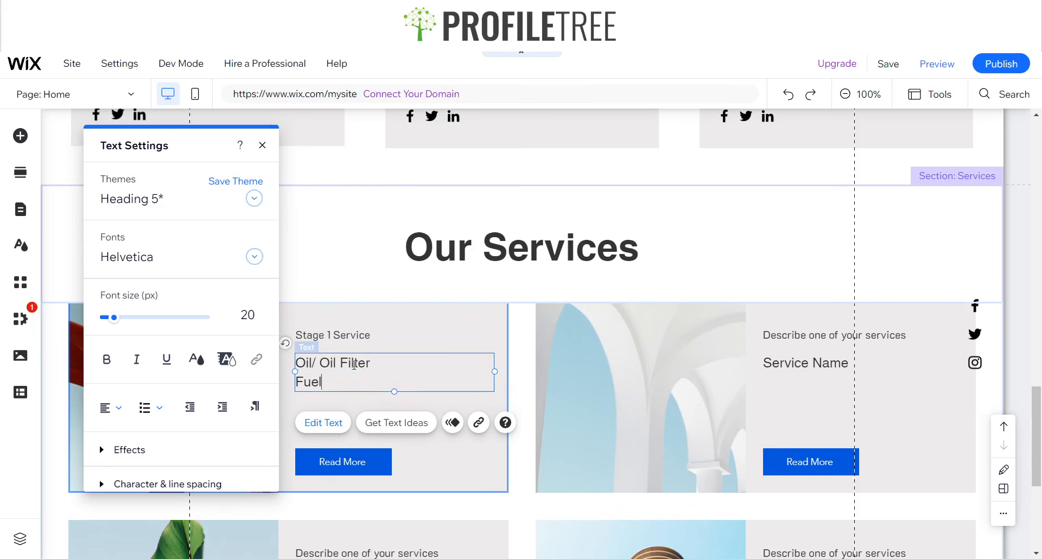
{"action": "type", "text": " Filter"}
{"action": "key", "text": "Return"}
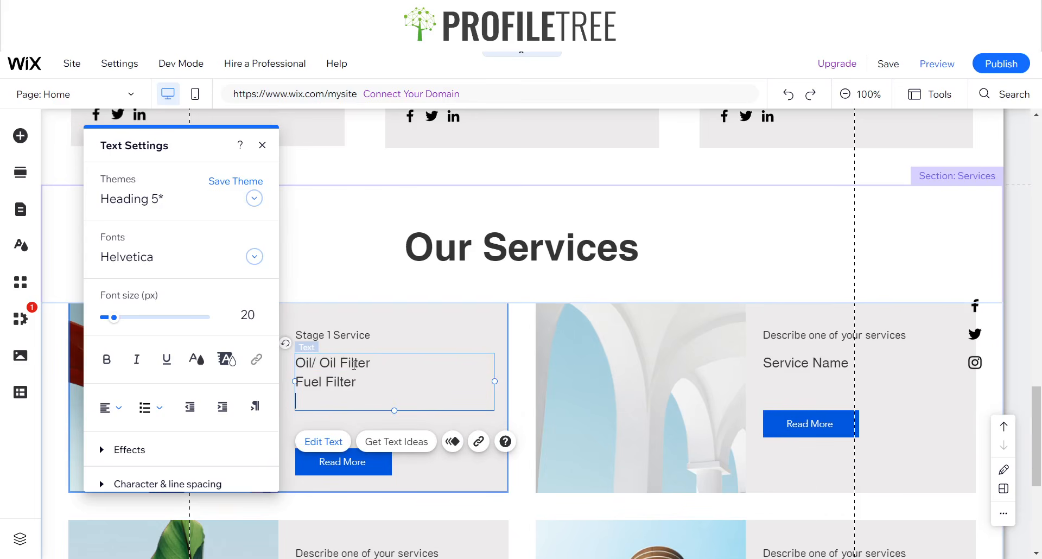
{"action": "type", "text": "MOT Check"}
{"action": "key", "text": "Return"}
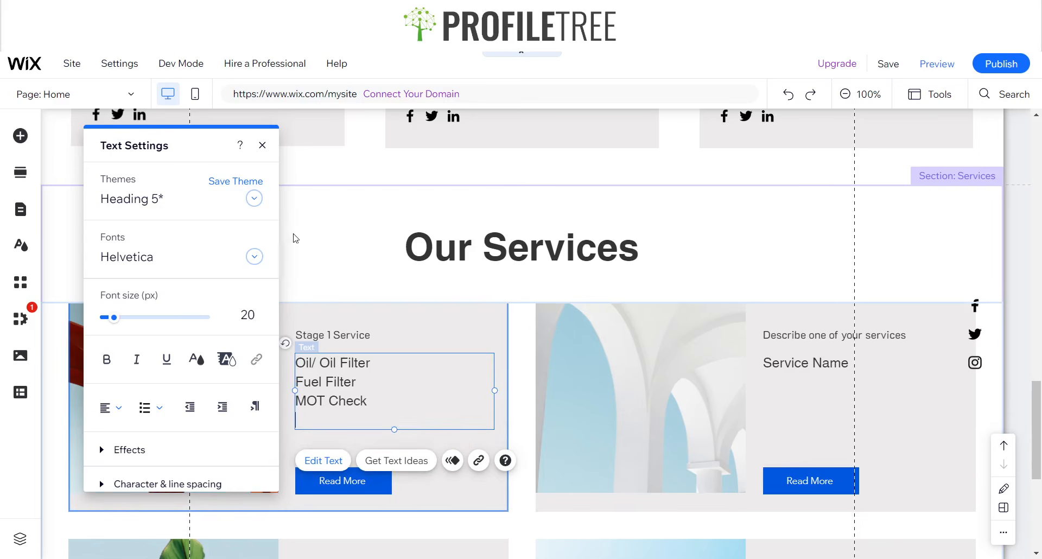
{"action": "key", "text": "BackSpace"}
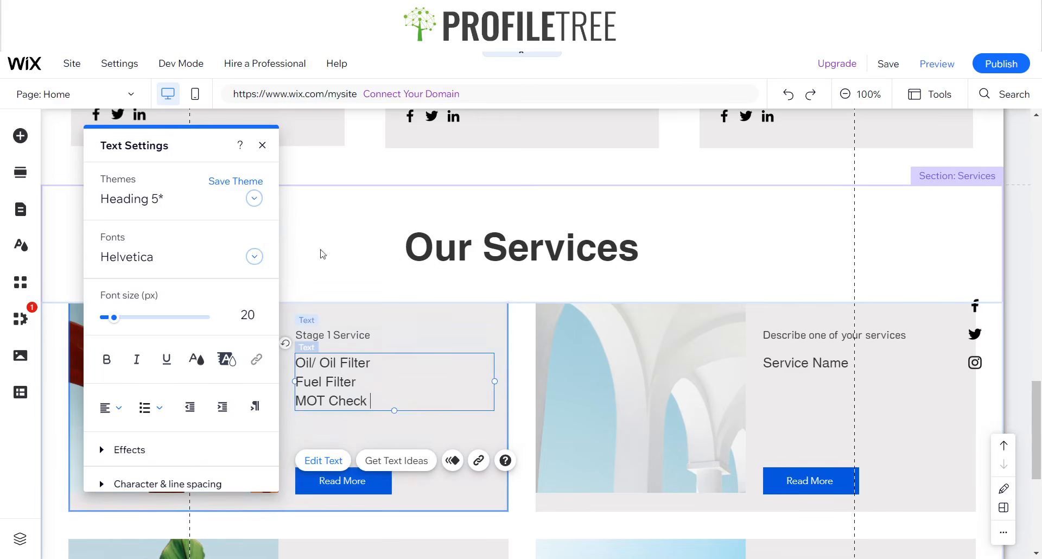
{"action": "key", "text": "BackSpace"}
{"action": "key", "text": "BackSpace"}
{"action": "key", "text": "BackSpace"}
{"action": "key", "text": "BackSpace"}
{"action": "key", "text": "BackSpace"}
{"action": "key", "text": "BackSpace"}
{"action": "key", "text": "BackSpace"}
{"action": "key", "text": "BackSpace"}
{"action": "key", "text": "BackSpace"}
{"action": "key", "text": "BackSpace"}
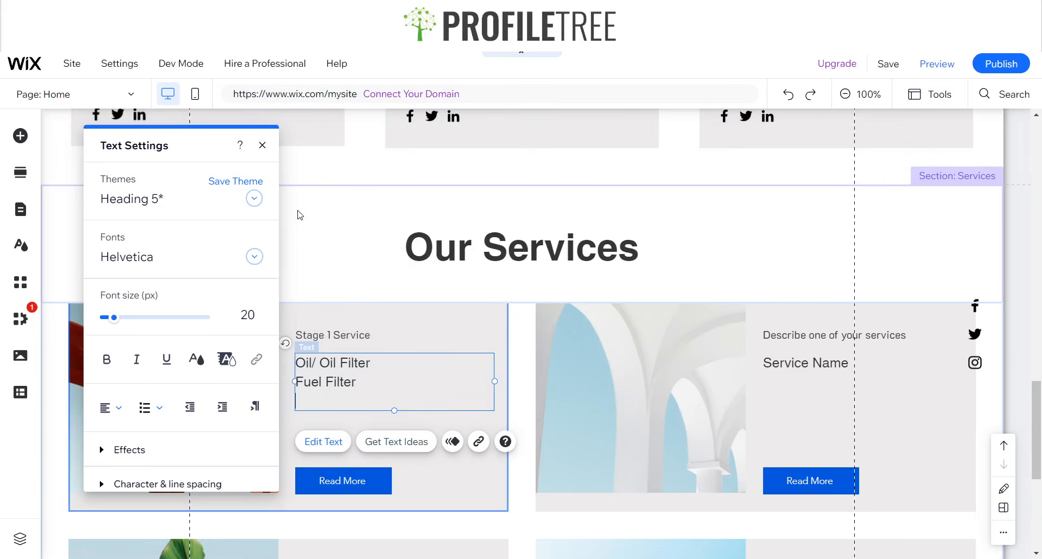
{"action": "key", "text": "ctrl+z"}
Add the line "Coolant Flush" below "MOT Check" in the first service's list
{"action": "key", "text": "Return"}
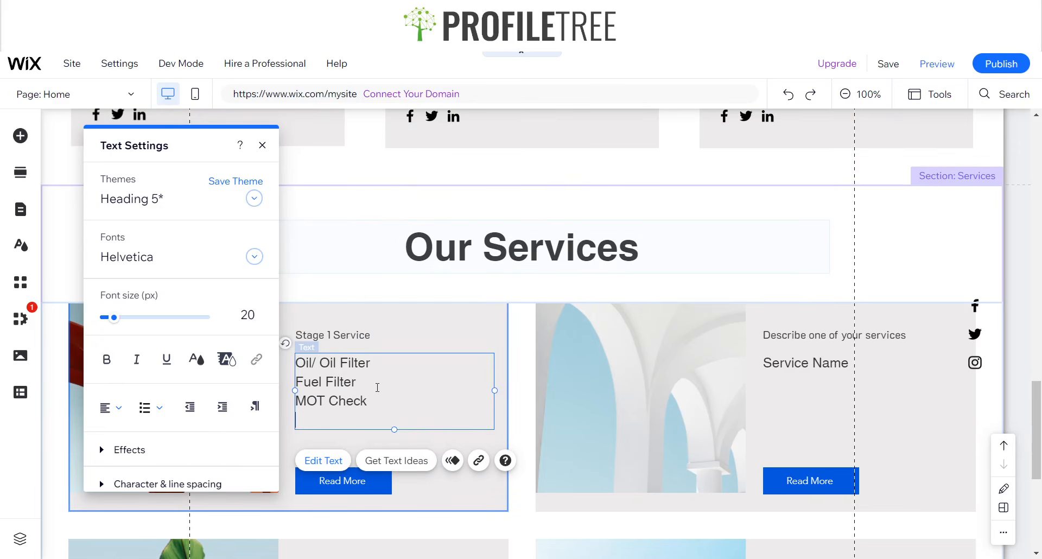
{"action": "type", "text": "Coolant"}
{"action": "key", "text": "BackSpace"}
{"action": "key", "text": "BackSpace"}
{"action": "type", "text": "la"}
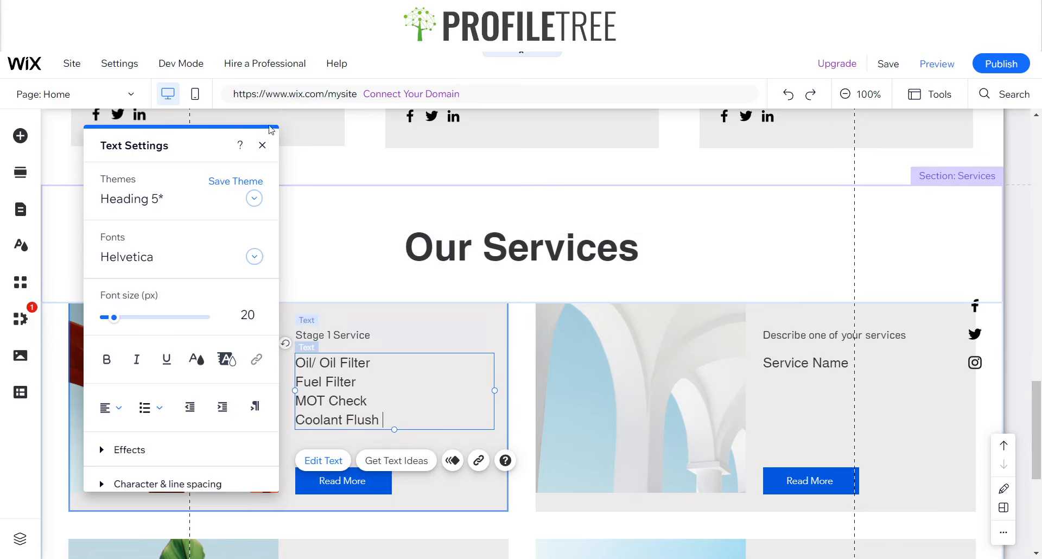
{"action": "left_click", "coordinate": [348, 274]}
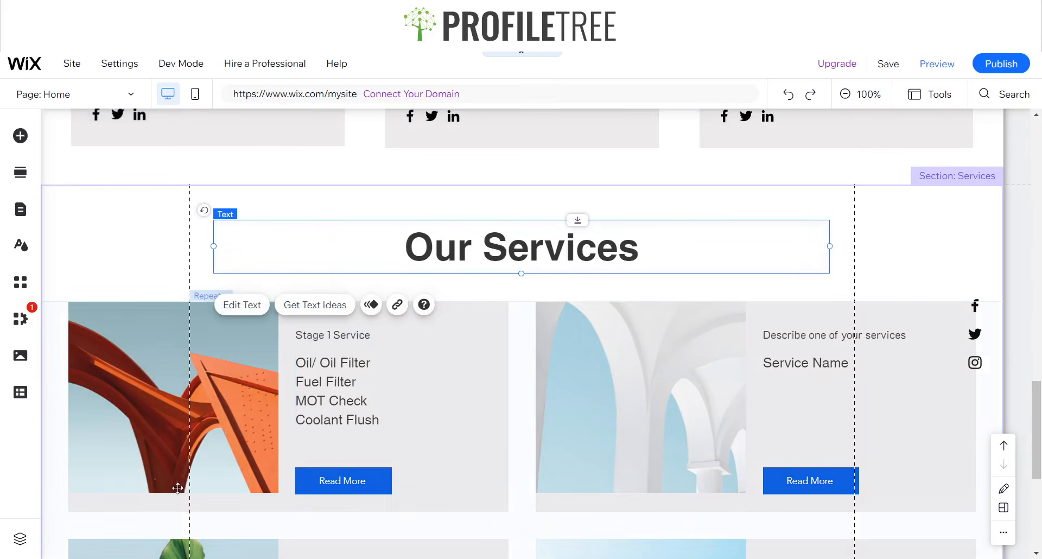
Stretch the first service's image down to the lower edge of its card
{"action": "left_click", "coordinate": [161, 442]}
{"action": "scroll", "coordinate": [155, 272], "scroll_direction": "down", "scroll_amount": 3}
{"action": "left_click", "coordinate": [155, 271]}
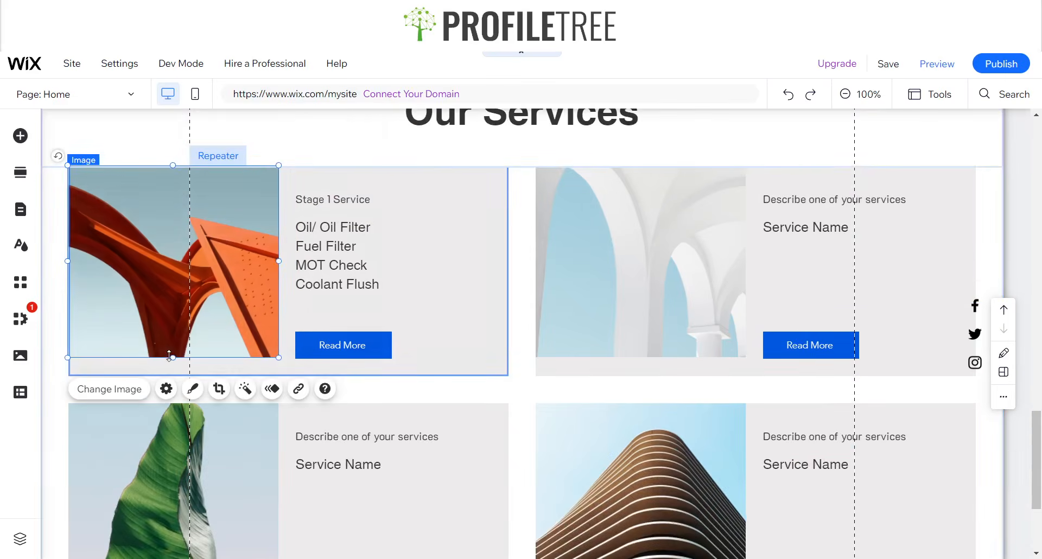
{"action": "left_click_drag", "start_coordinate": [172, 359], "coordinate": [173, 375]}
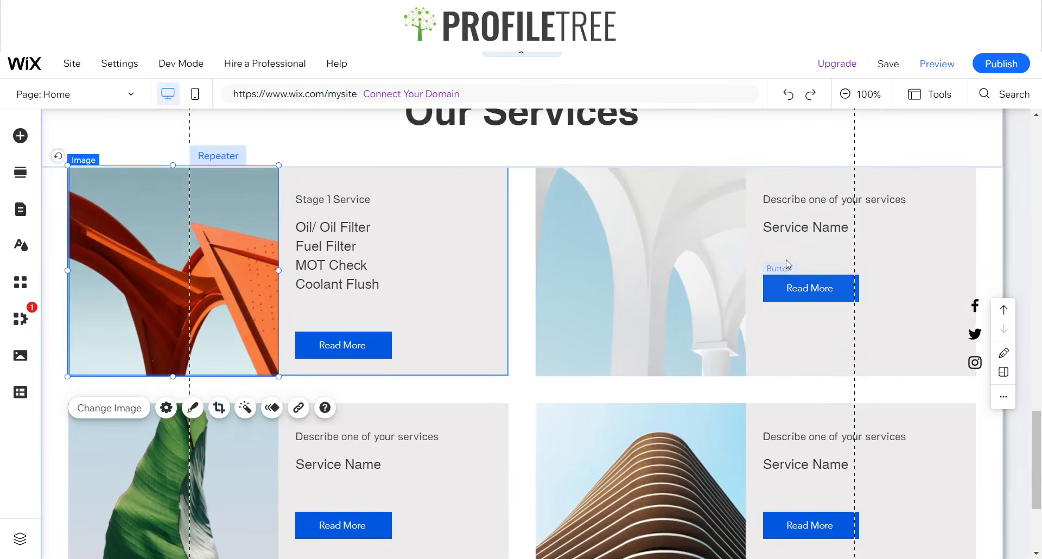
Replace the second service's description text with "Stage 2 Service"
{"action": "left_click", "coordinate": [853, 198]}
{"action": "double_click", "coordinate": [852, 199]}
{"action": "type", "text": "Stage 2 Ser"}
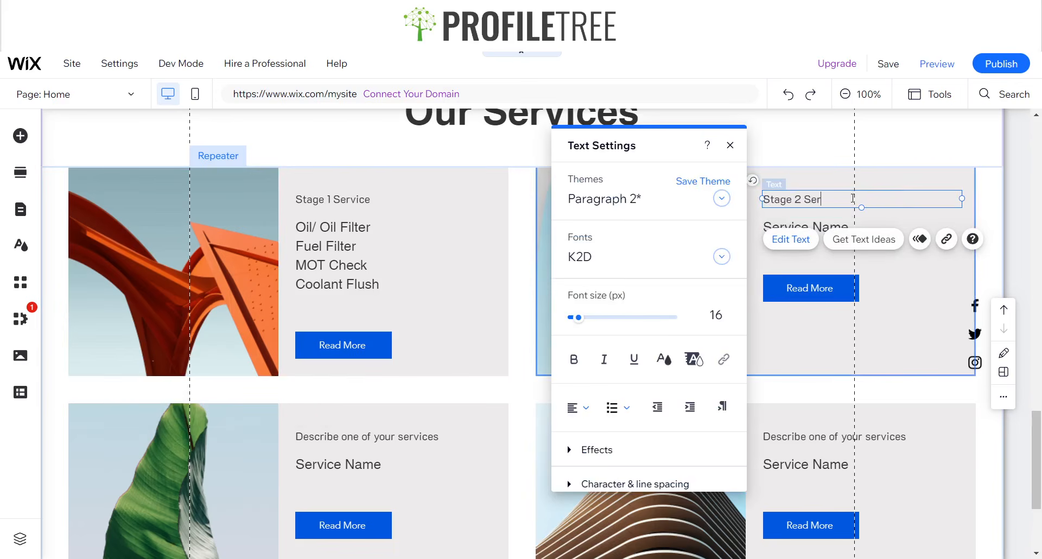
{"action": "type", "text": "vice"}
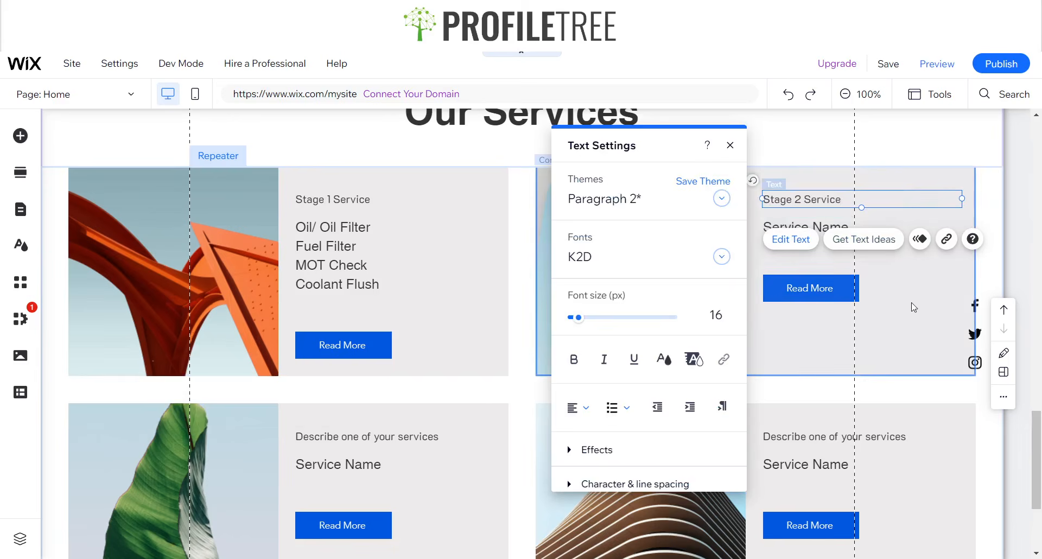
Replace the second service's name with the lines "Timing Belt" and "Drive Belt and Tensioner"
{"action": "left_click", "coordinate": [820, 227]}
{"action": "left_click", "coordinate": [819, 226]}
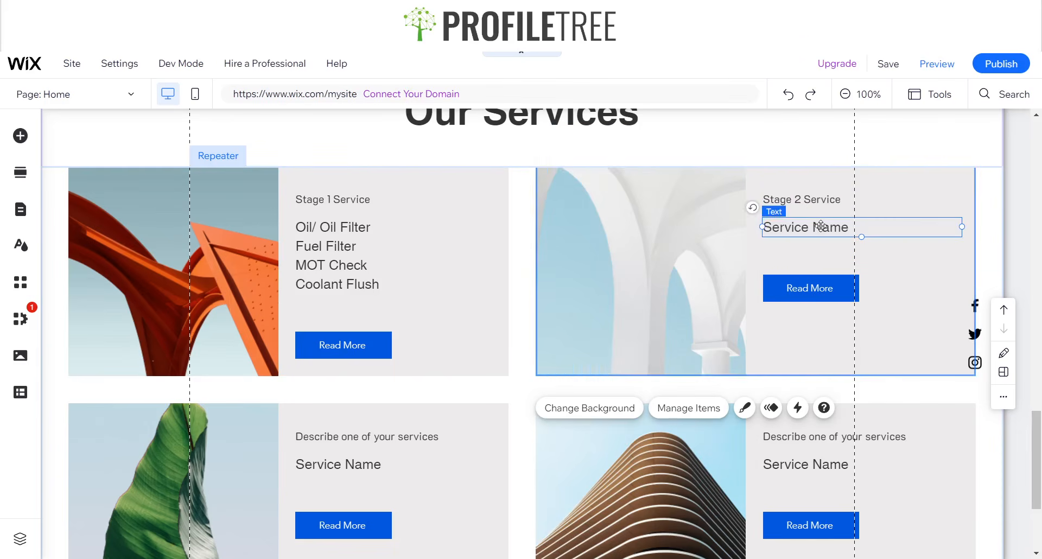
{"action": "double_click", "coordinate": [820, 226]}
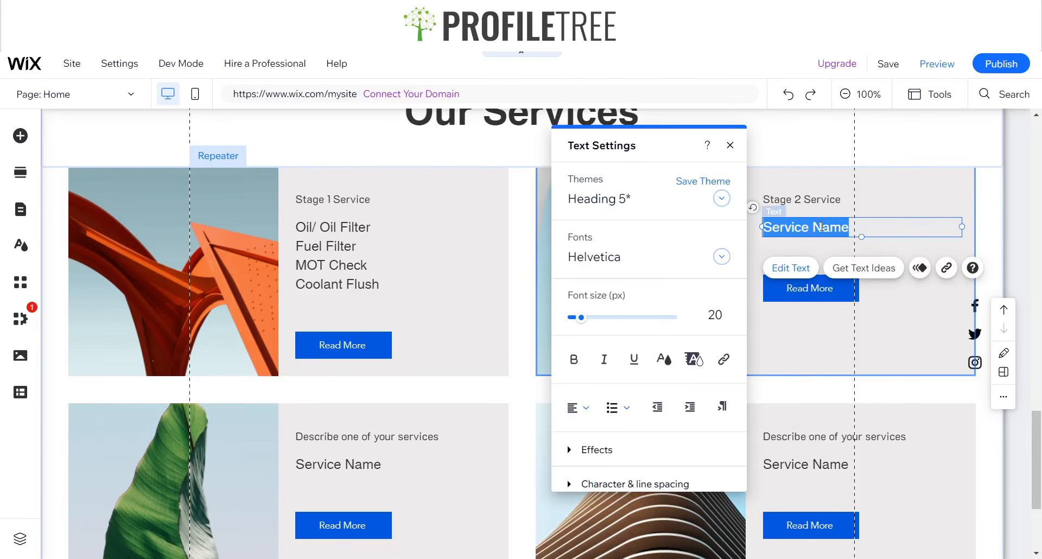
{"action": "type", "text": "Ti"}
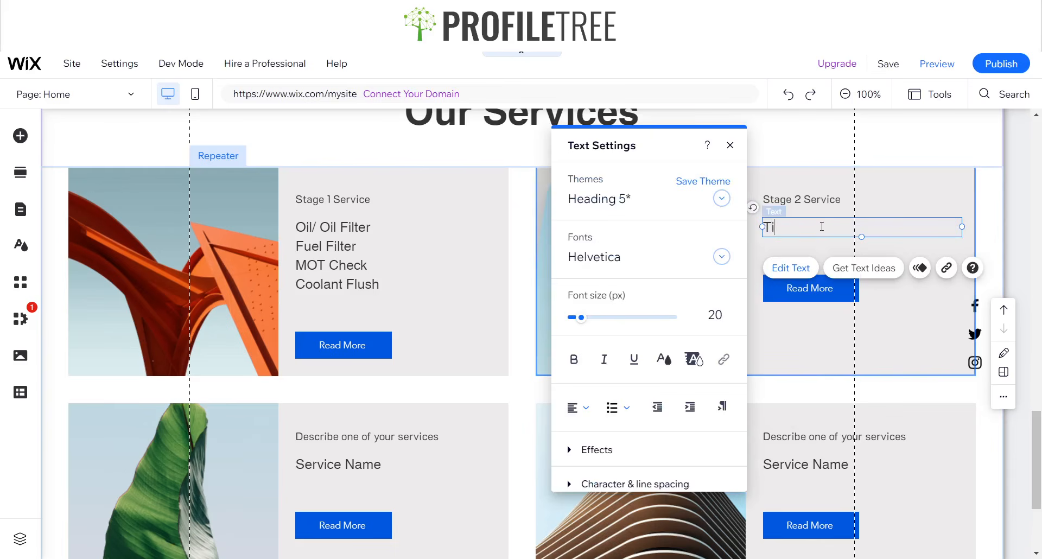
{"action": "type", "text": "ming Belt"}
{"action": "key", "text": "Return"}
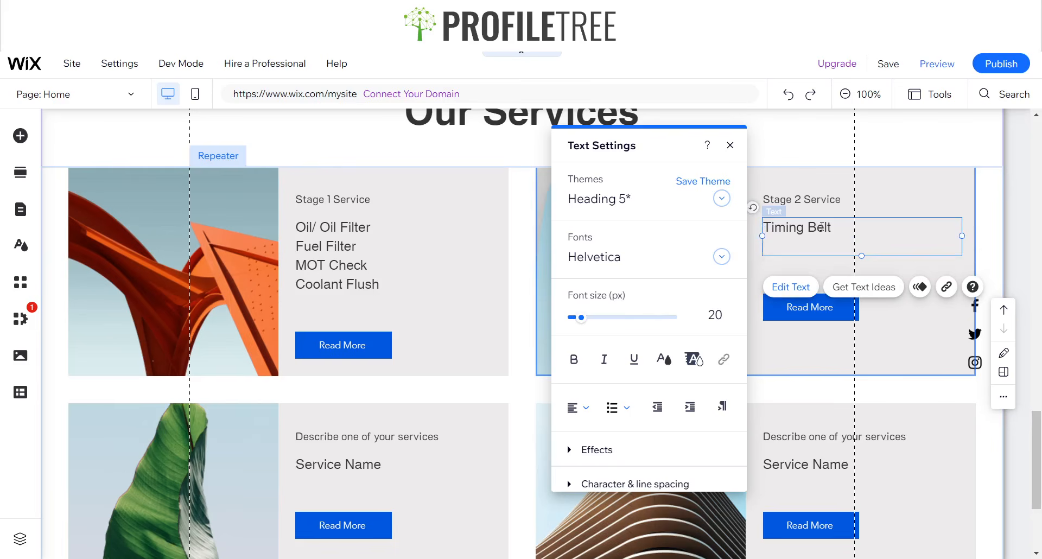
{"action": "type", "text": "Bel"}
{"action": "key", "text": "BackSpace"}
{"action": "type", "text": "Drive Belt and Tenso"}
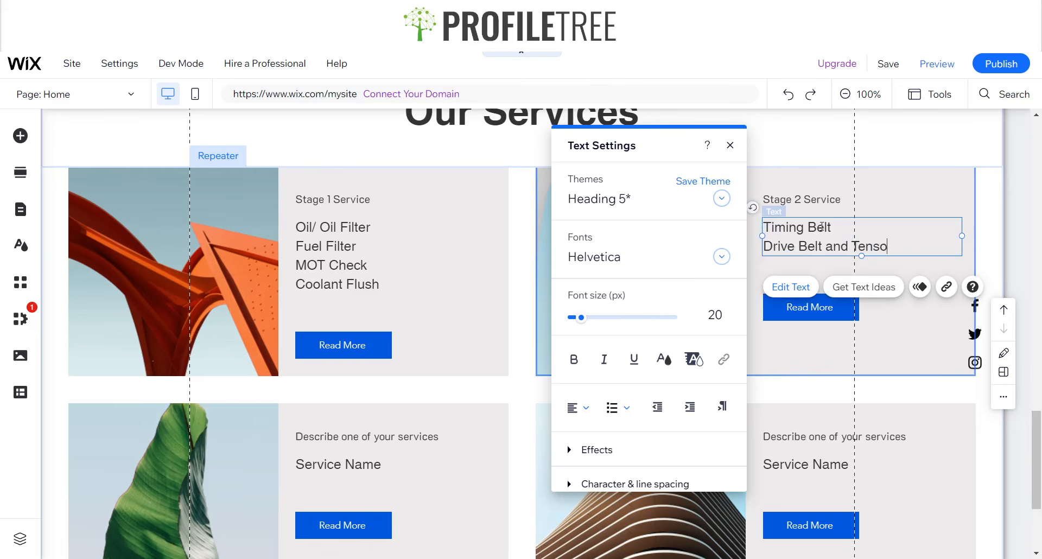
{"action": "type", "text": "ner ioner"}
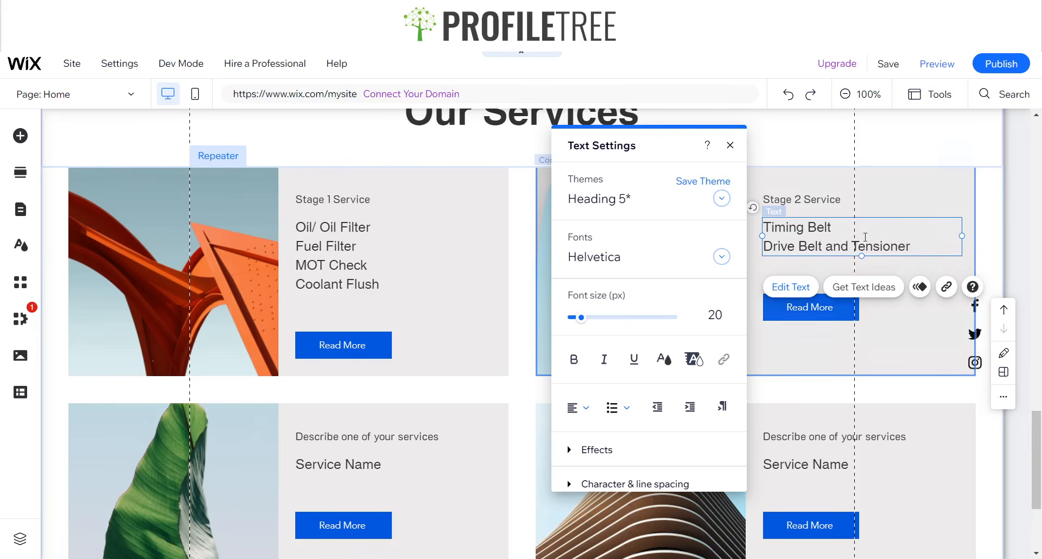
Extend the second service's "Timing Belt" line to read "Timing Belt & Water Pump"
{"action": "left_click", "coordinate": [858, 225]}
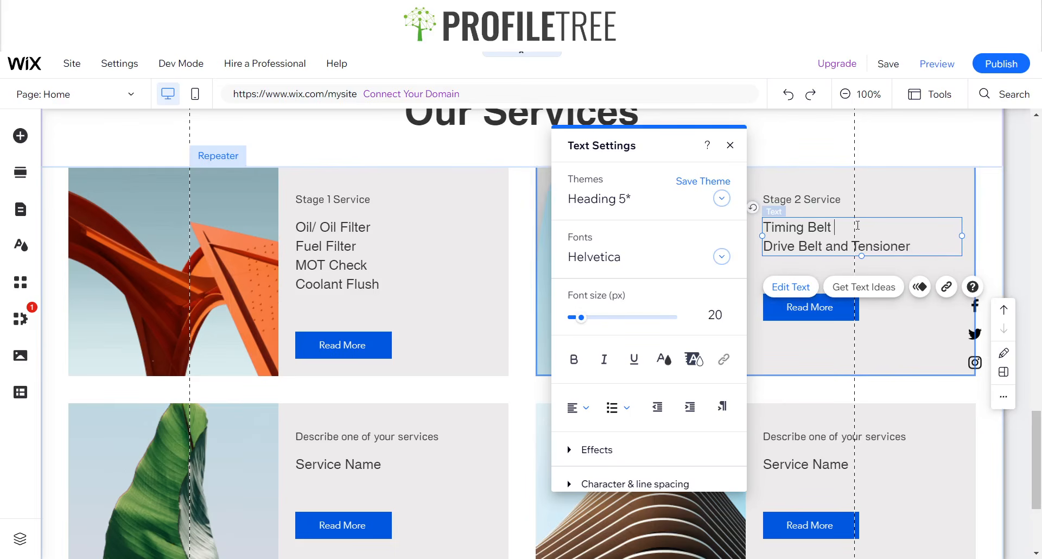
{"action": "type", "text": "& Water"}
{"action": "type", "text": " Pumo"}
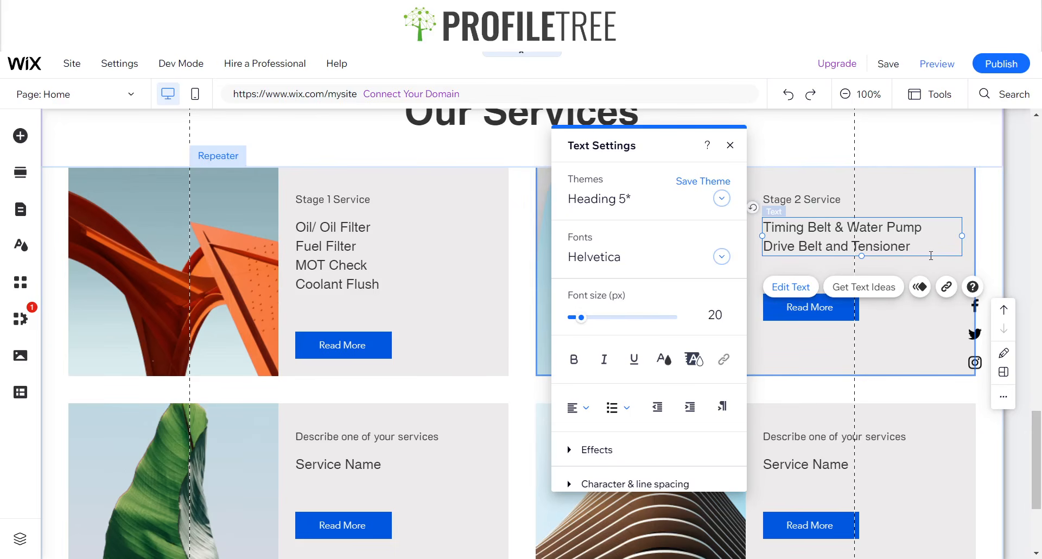
Add the lines "MOT Check" and "Coolant Flush" below the existing items in the Stage 2 Service list
{"action": "key", "text": "Return"}
{"action": "type", "text": "MOT Check"}
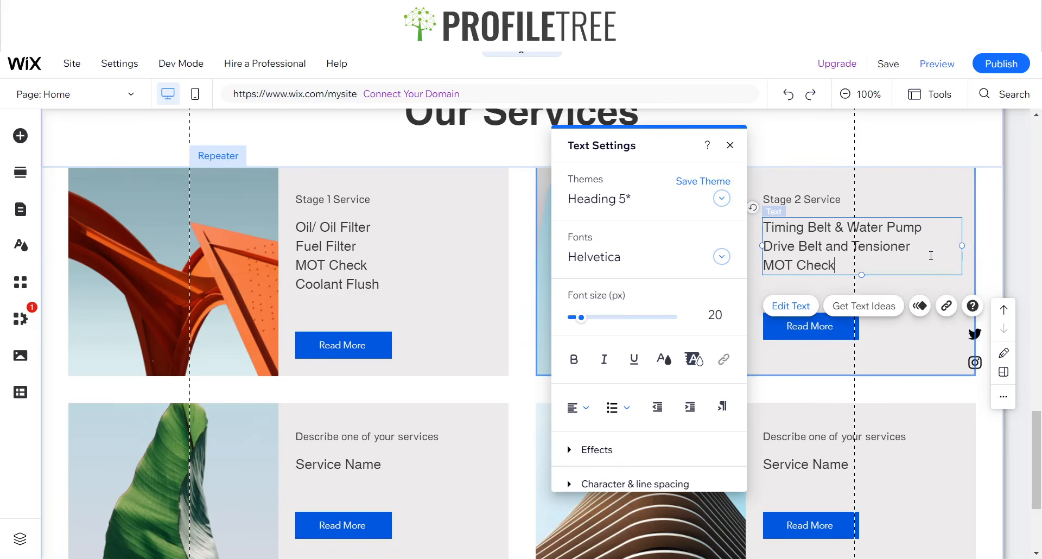
{"action": "key", "text": "Return"}
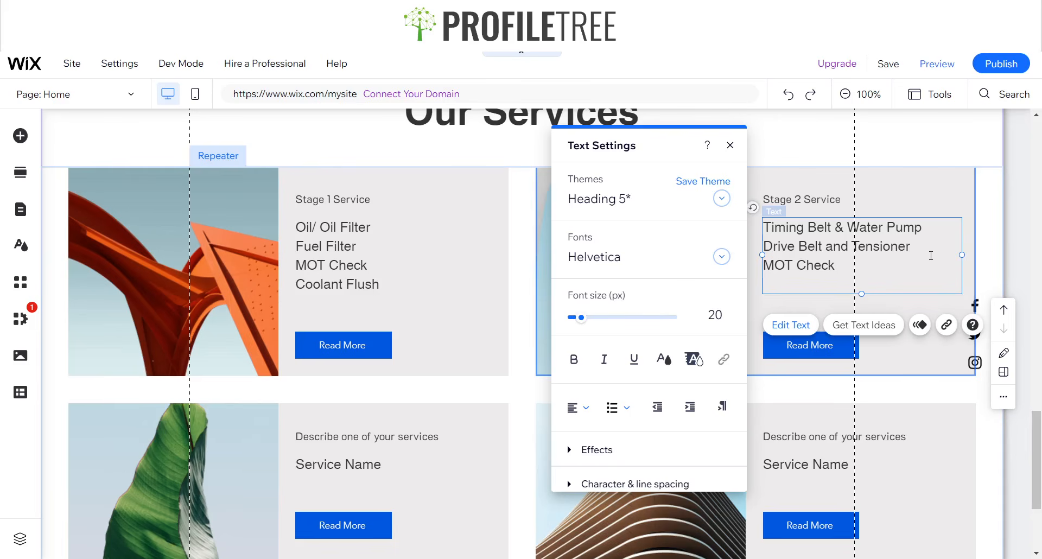
{"action": "type", "text": "ooal"}
{"action": "type", "text": "ant Flush"}
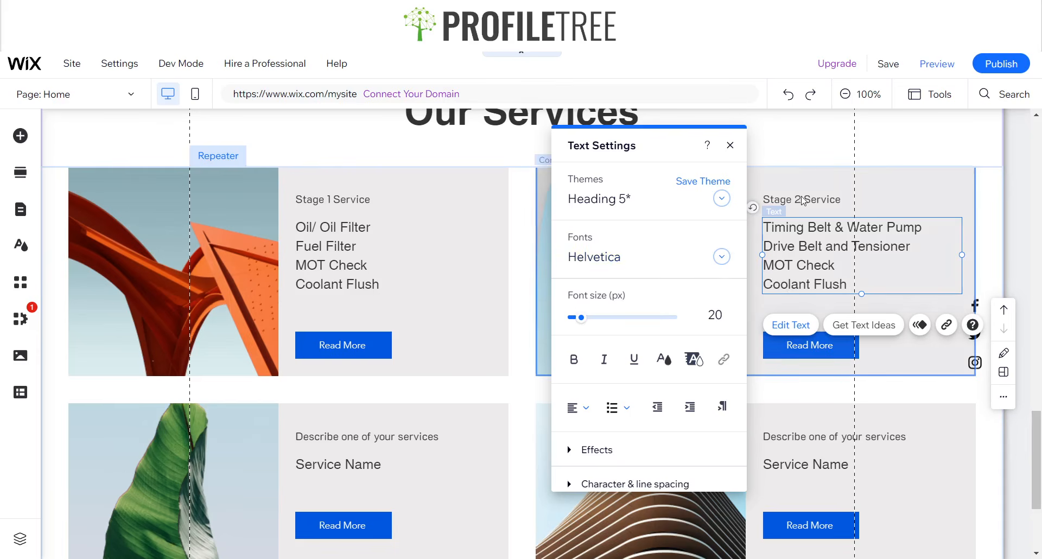
{"action": "left_click", "coordinate": [781, 191]}
Replace the Stage 1 Service image with a Media from Wix result for "Mechanic" showing bare hands working on an engine
{"action": "scroll", "coordinate": [233, 328], "scroll_direction": "down", "scroll_amount": 3}
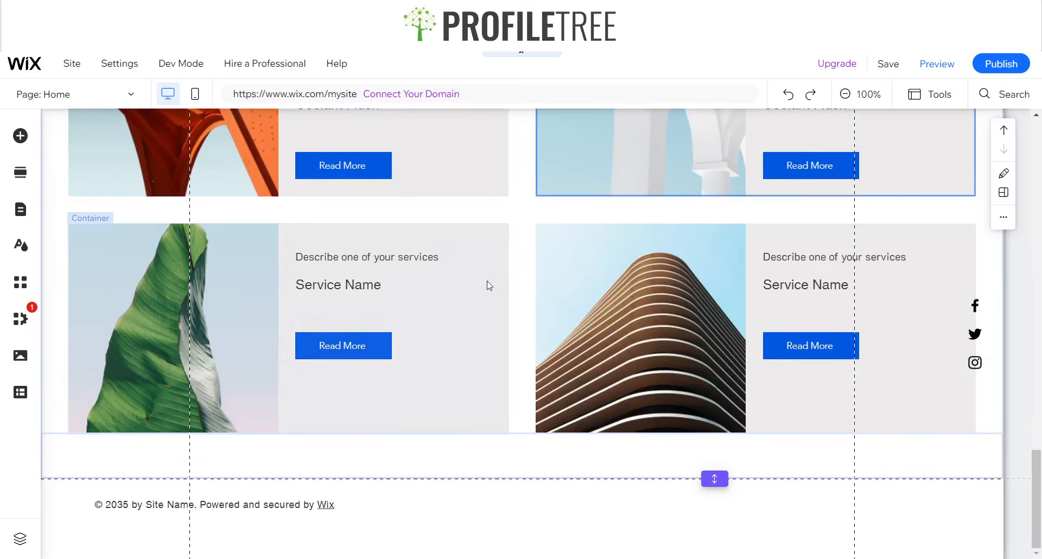
{"action": "scroll", "coordinate": [233, 328], "scroll_direction": "up", "scroll_amount": 5}
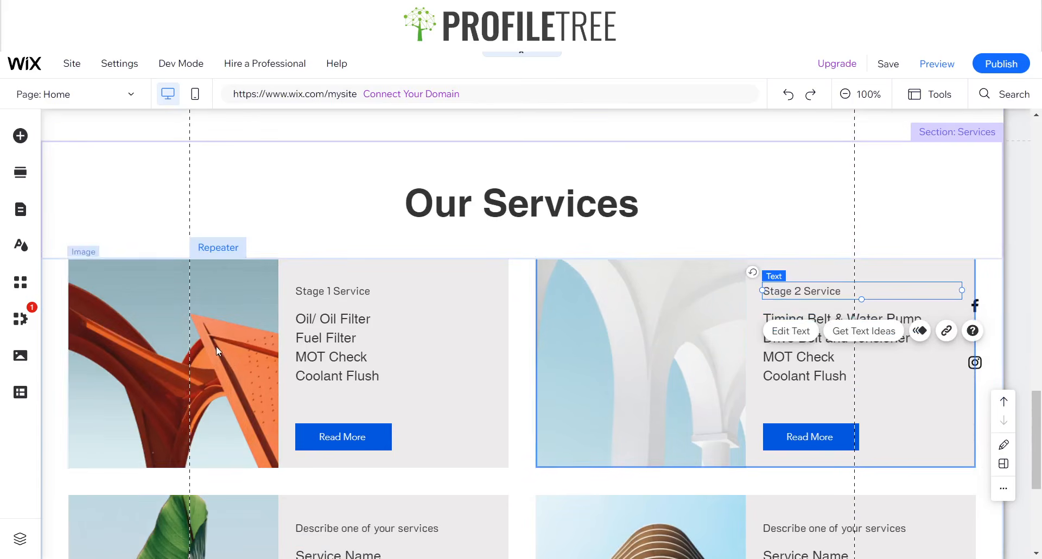
{"action": "left_click", "coordinate": [216, 346]}
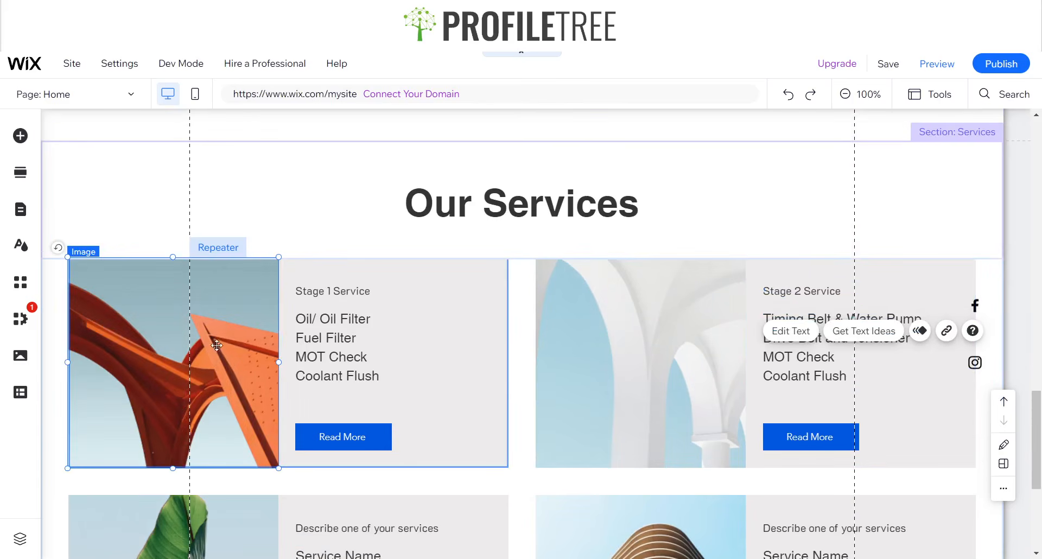
{"action": "double_click", "coordinate": [212, 312]}
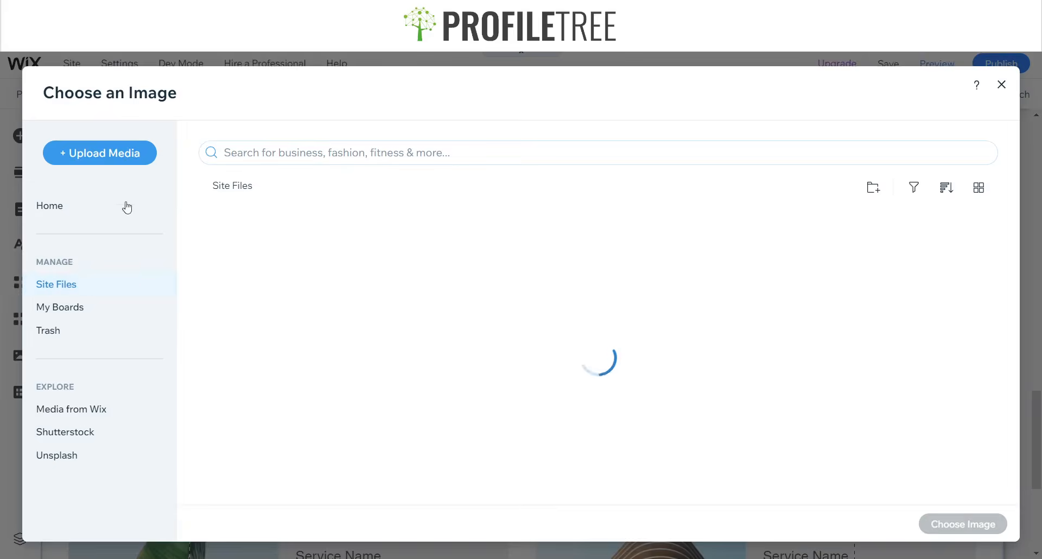
{"action": "left_click", "coordinate": [87, 407]}
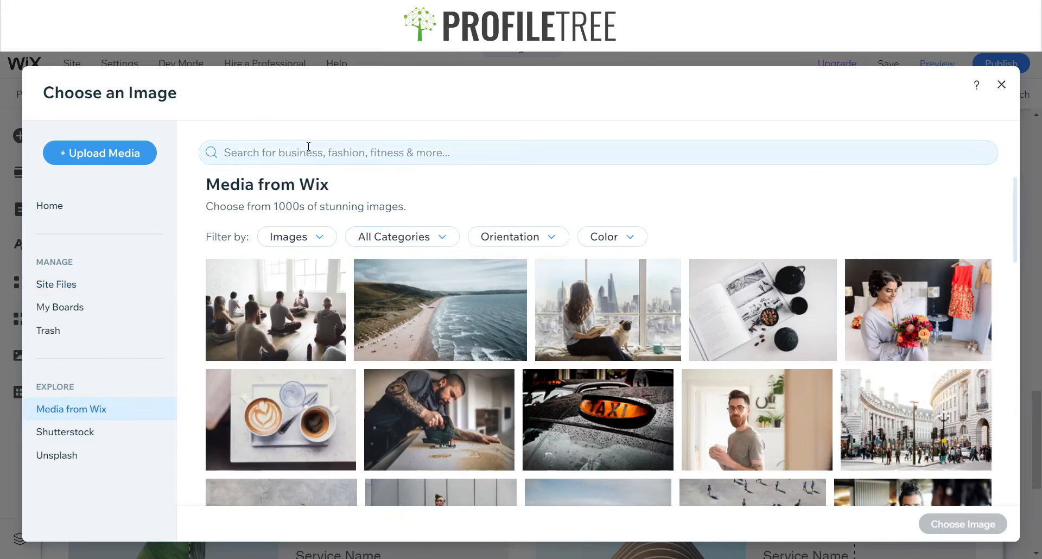
{"action": "left_click", "coordinate": [303, 154]}
{"action": "type", "text": "Mechanic"}
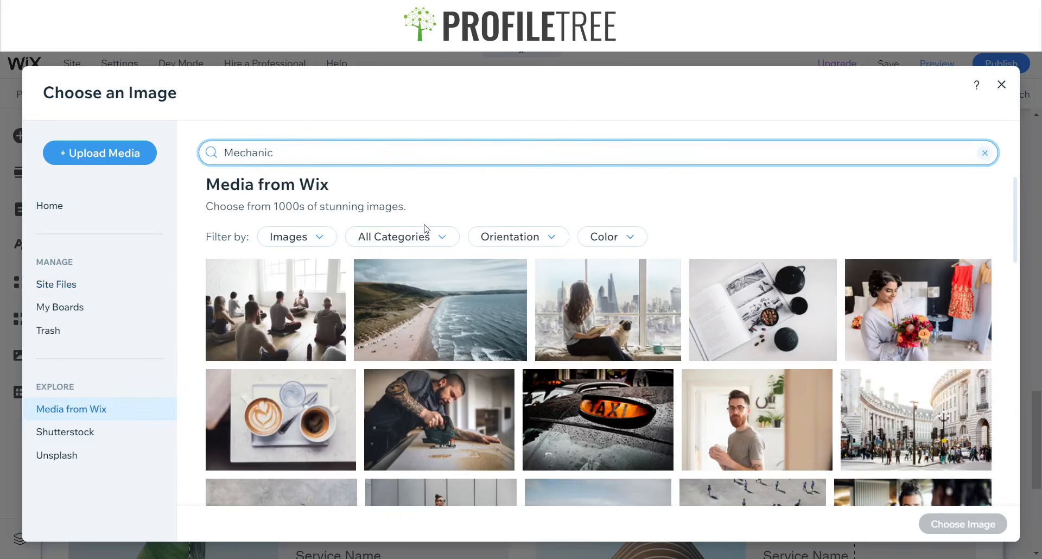
{"action": "key", "text": "Return"}
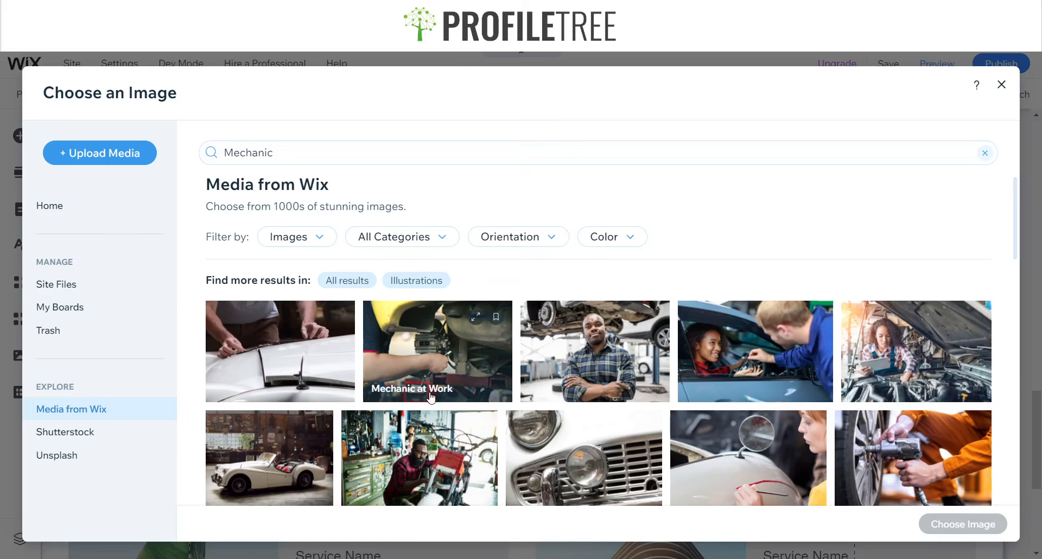
{"action": "scroll", "coordinate": [357, 374], "scroll_direction": "down", "scroll_amount": 3}
{"action": "left_click", "coordinate": [916, 360]}
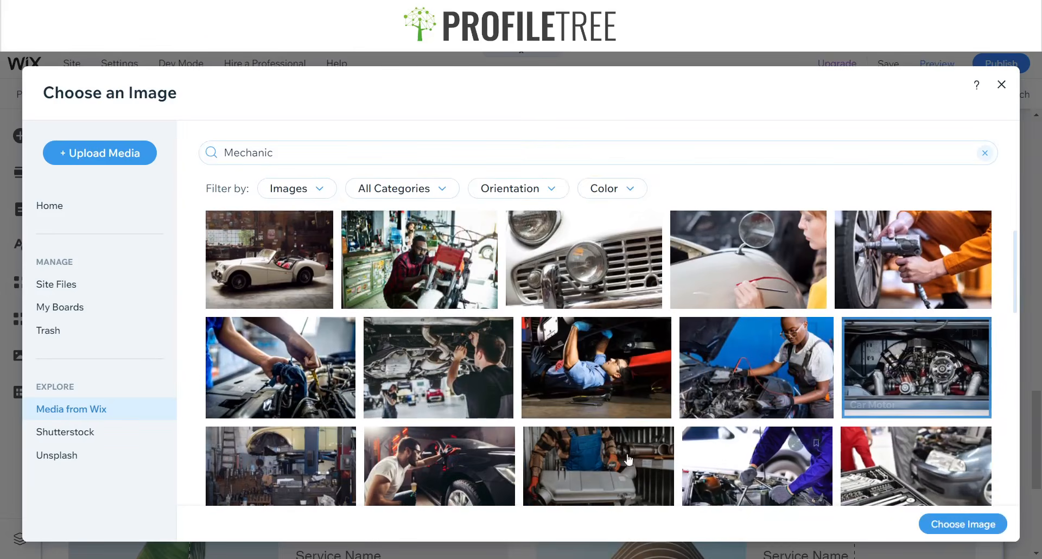
{"action": "left_click", "coordinate": [285, 369]}
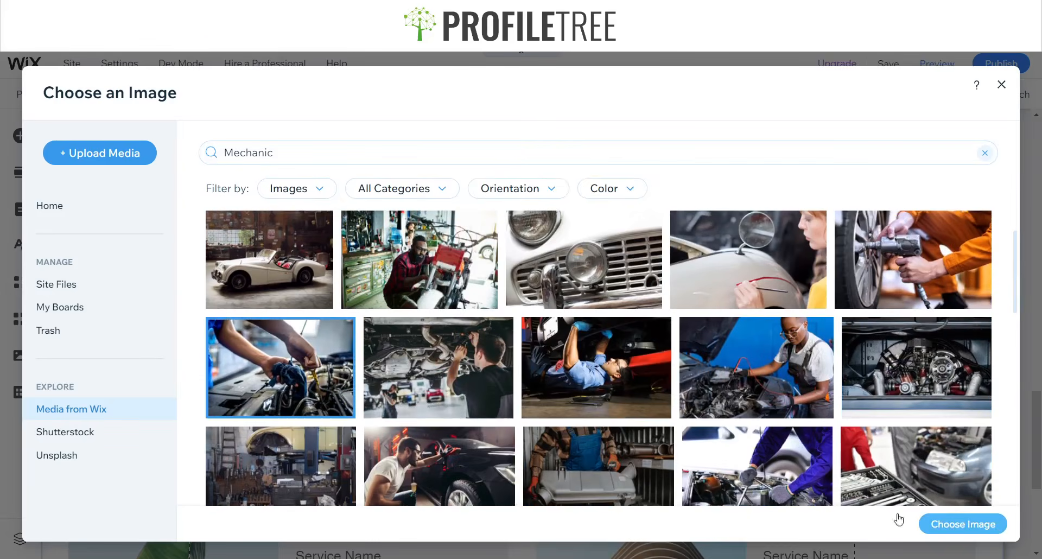
{"action": "left_click", "coordinate": [947, 524]}
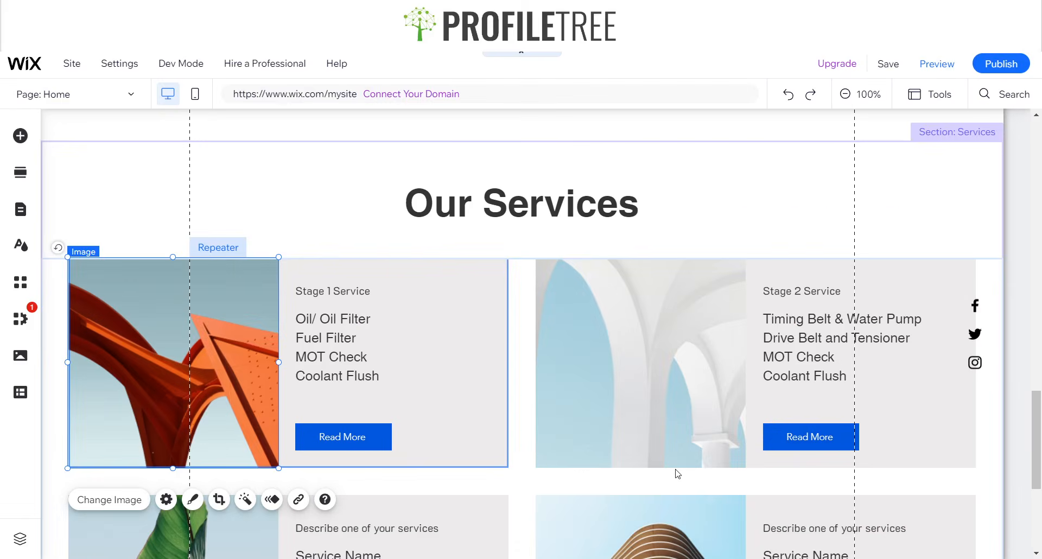
Replace the Stage 2 Service image with the "Car Repair" picture from a Media from Wix search for "Mechanic"
{"action": "left_click", "coordinate": [663, 378]}
{"action": "left_click", "coordinate": [586, 499]}
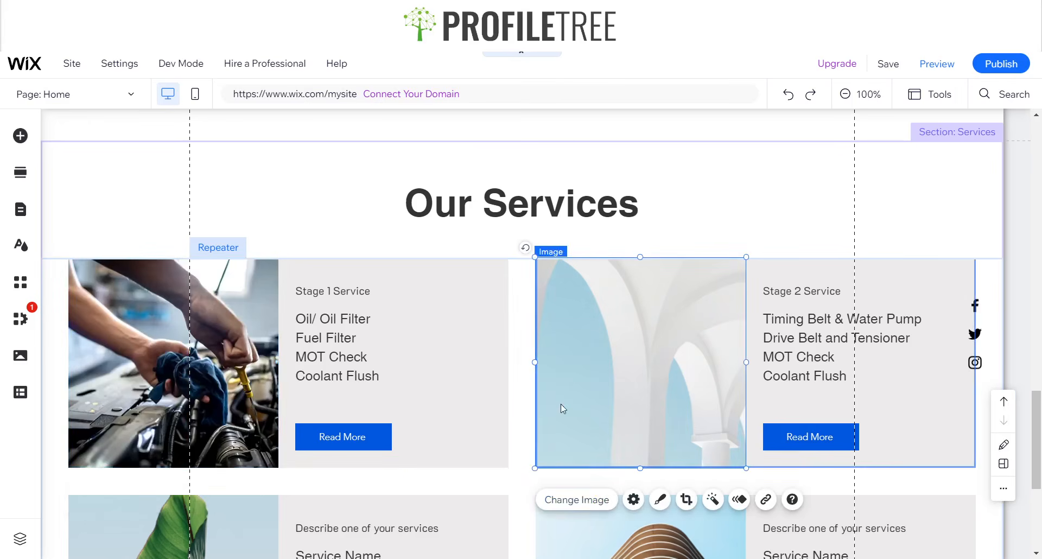
{"action": "left_click", "coordinate": [70, 411]}
{"action": "left_click", "coordinate": [267, 152]}
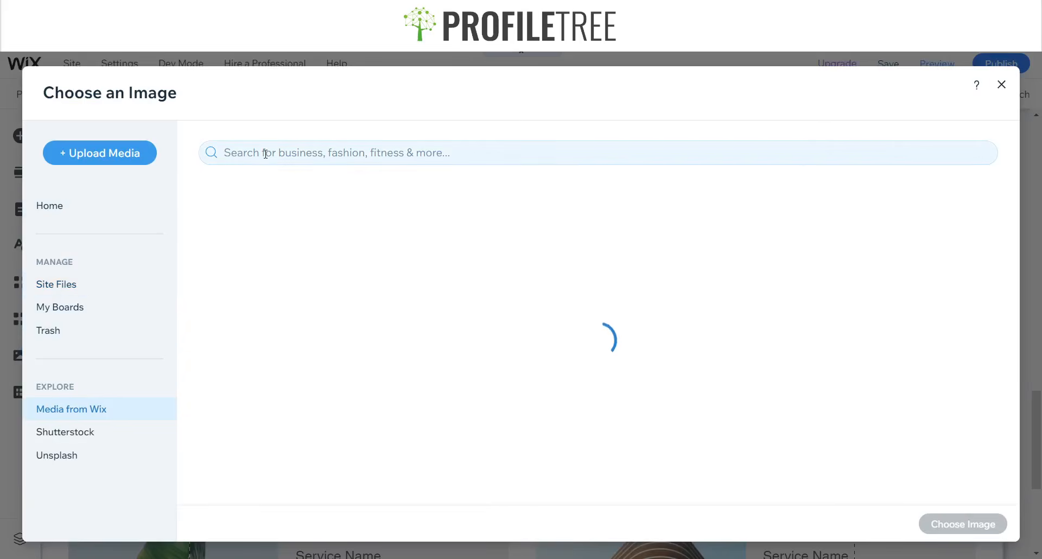
{"action": "type", "text": "Mechanic"}
{"action": "key", "text": "Return"}
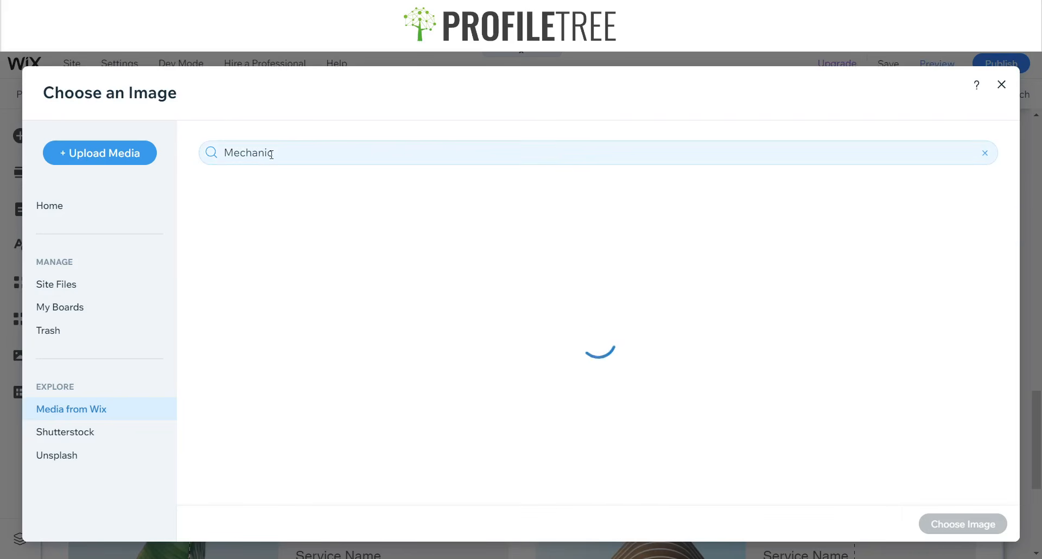
{"action": "scroll", "coordinate": [647, 383], "scroll_direction": "down", "scroll_amount": 5}
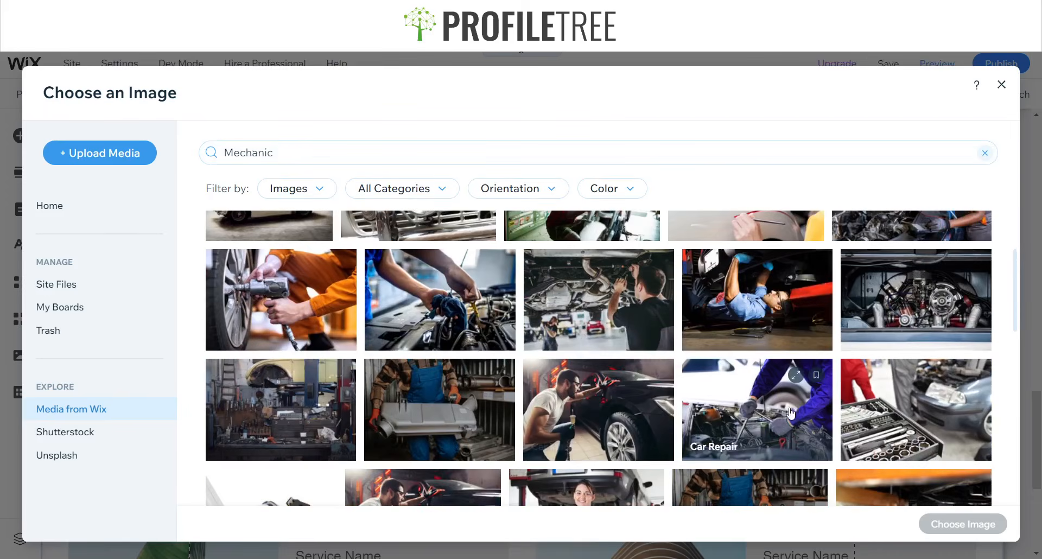
{"action": "left_click", "coordinate": [804, 451]}
{"action": "left_click", "coordinate": [959, 525]}
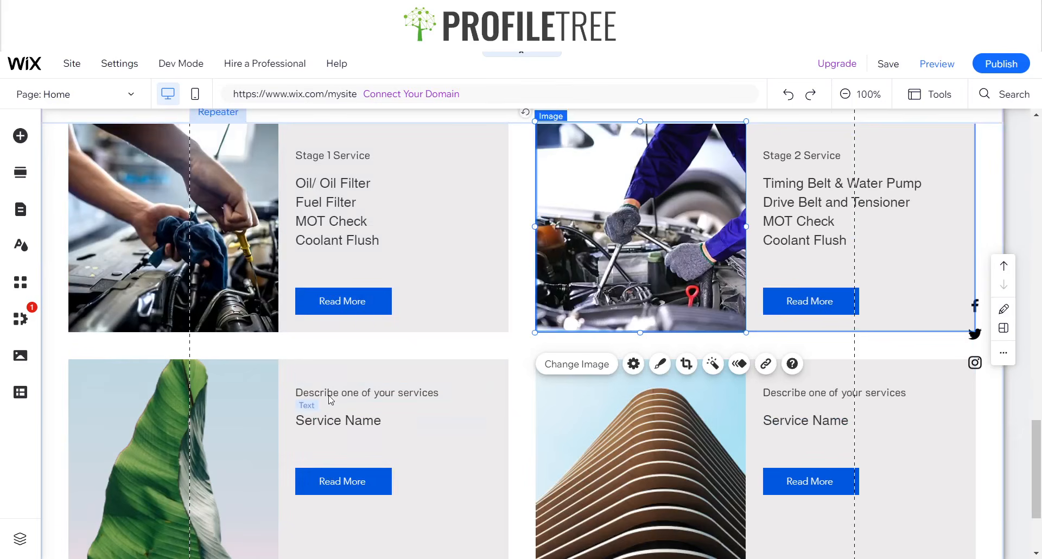
{"action": "left_click", "coordinate": [331, 394]}
{"action": "left_click", "coordinate": [239, 399]}
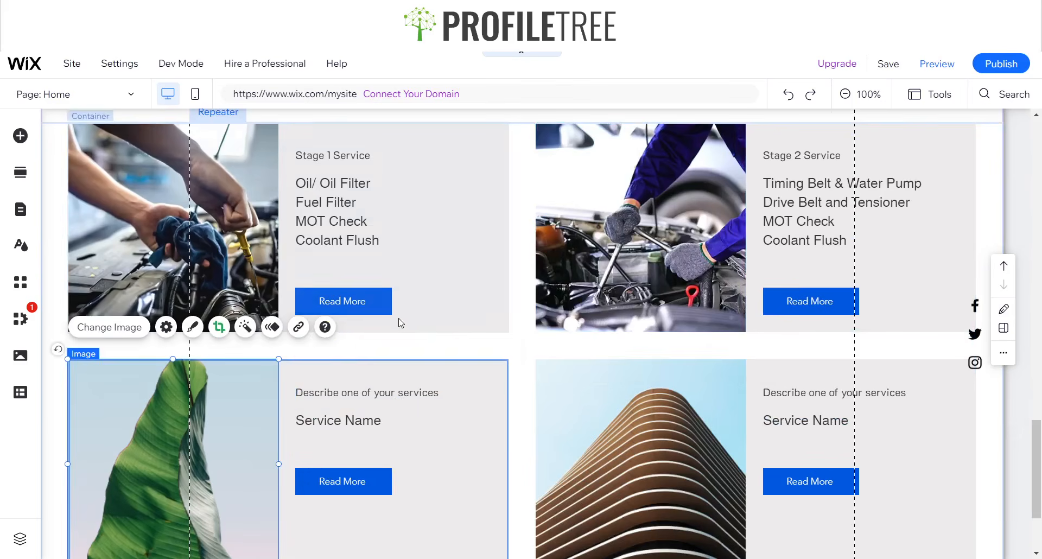
{"action": "scroll", "coordinate": [404, 336], "scroll_direction": "up", "scroll_amount": 2}
{"action": "scroll", "coordinate": [415, 399], "scroll_direction": "down", "scroll_amount": 2}
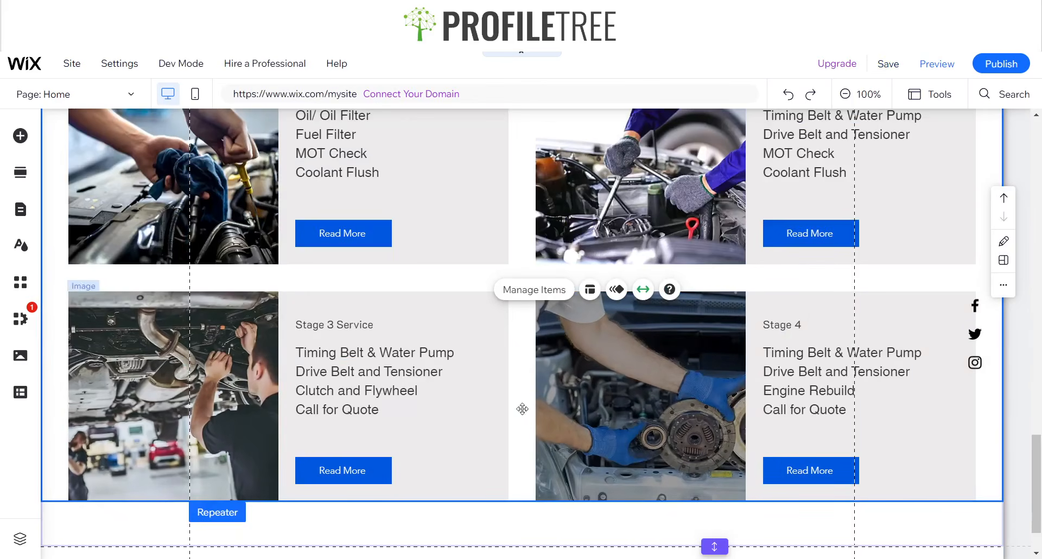
{"action": "scroll", "coordinate": [402, 321], "scroll_direction": "up", "scroll_amount": 3}
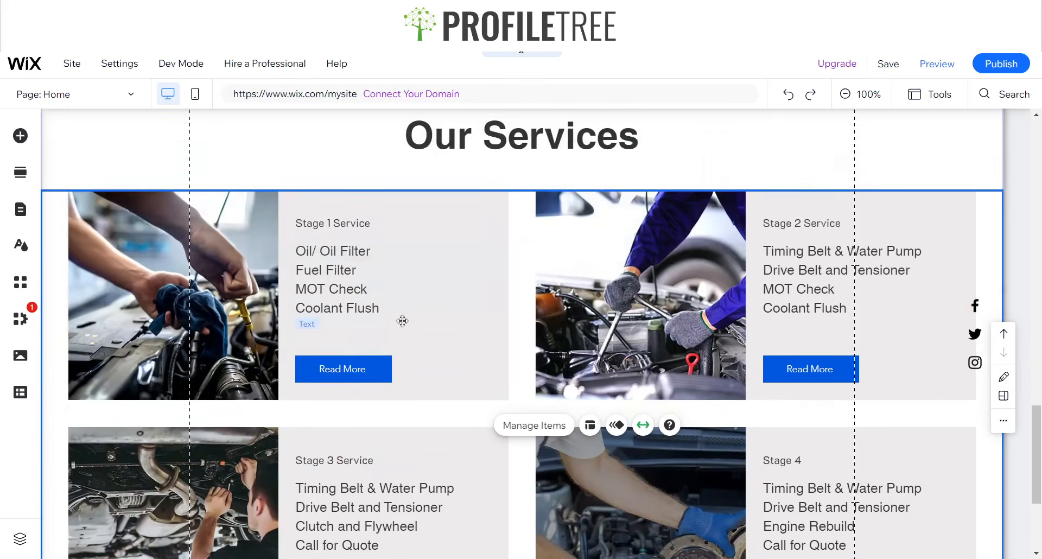
Apply the black "View More" preset design to the Read More buttons of the services
{"action": "scroll", "coordinate": [402, 321], "scroll_direction": "down", "scroll_amount": 3}
{"action": "left_click", "coordinate": [347, 233]}
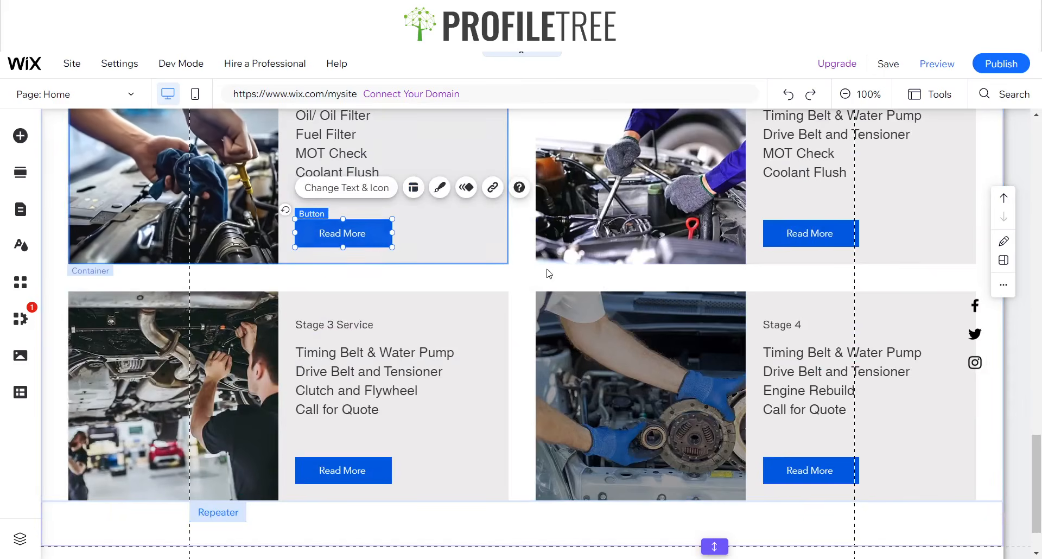
{"action": "left_click", "coordinate": [432, 194]}
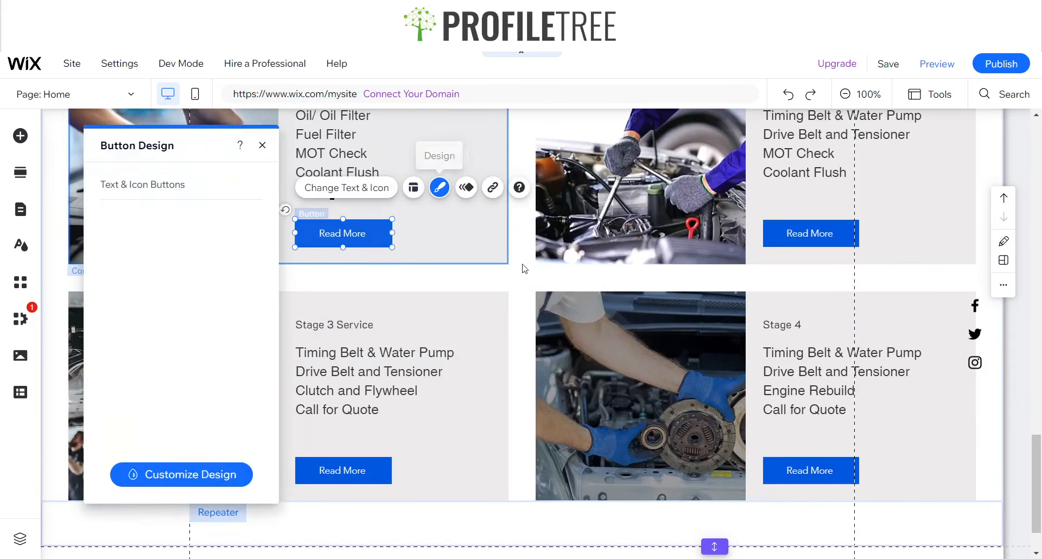
{"action": "left_click", "coordinate": [152, 228]}
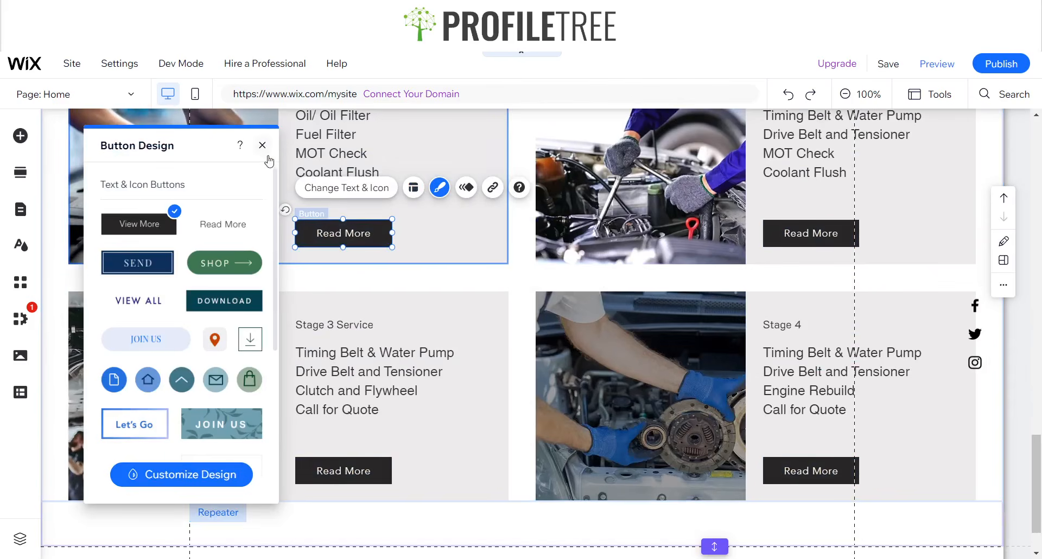
Customise the Read More button design with a 5 px radius on all corners
{"action": "left_click", "coordinate": [163, 474]}
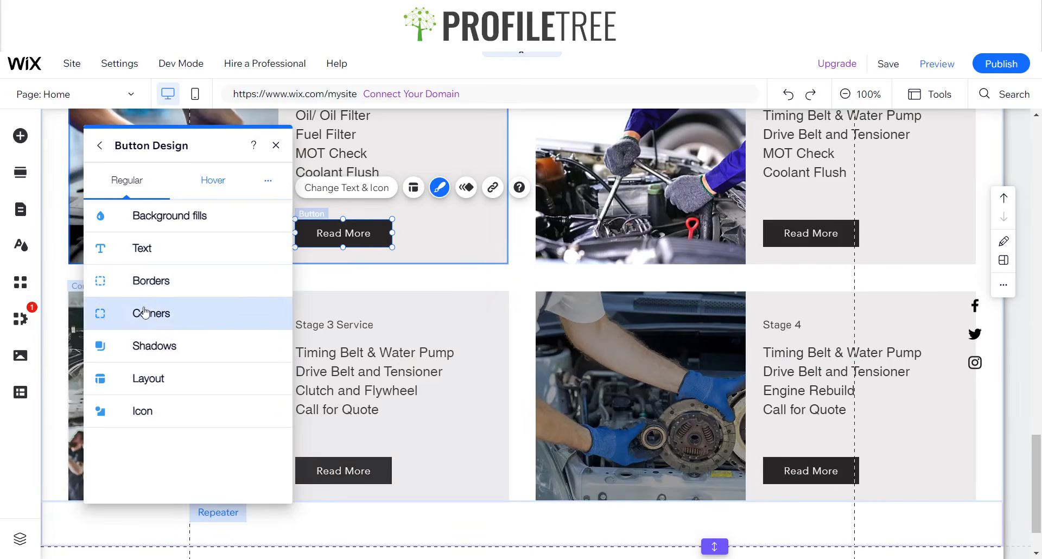
{"action": "left_click", "coordinate": [149, 280]}
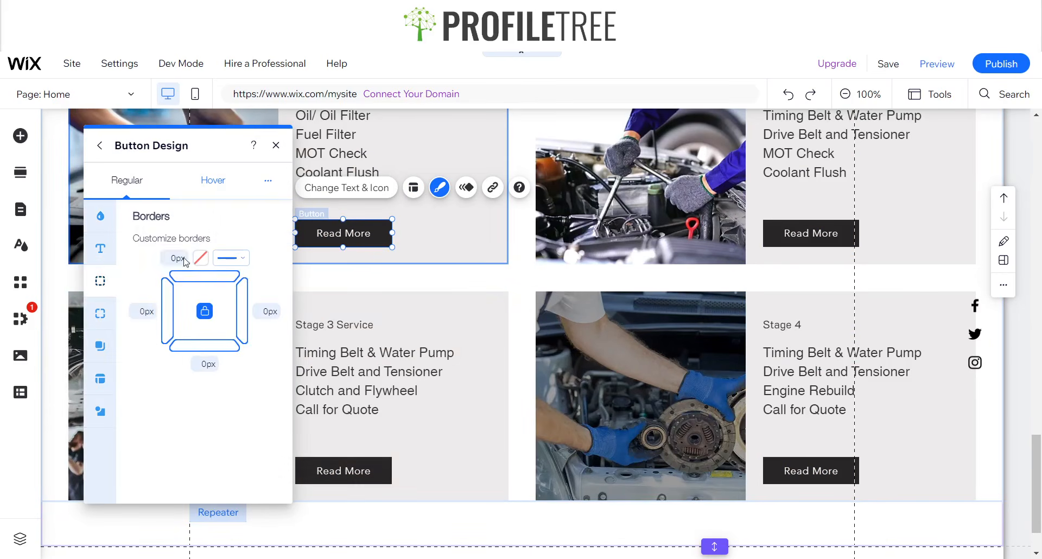
{"action": "left_click", "coordinate": [100, 313]}
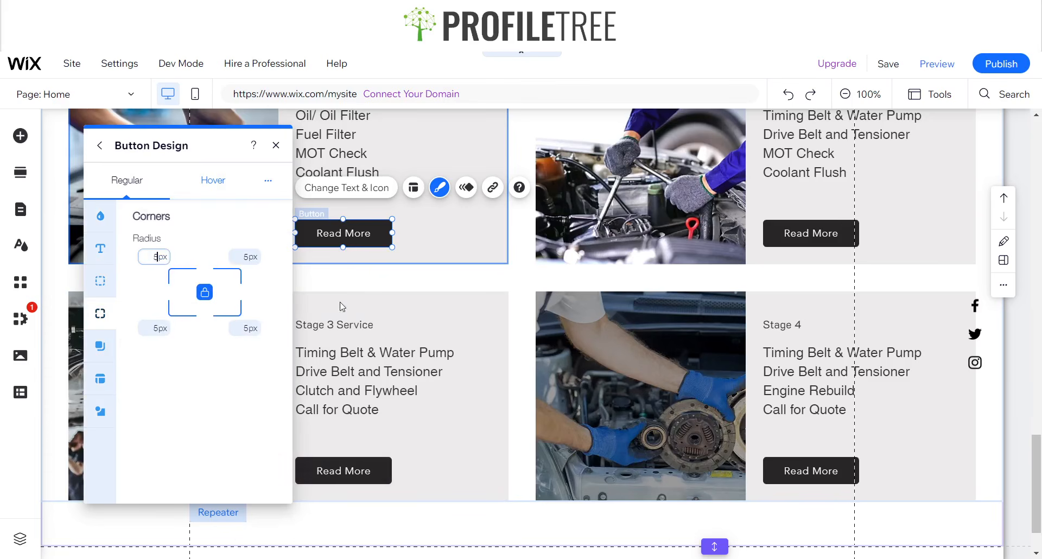
{"action": "left_click", "coordinate": [395, 298]}
{"action": "scroll", "coordinate": [709, 267], "scroll_direction": "up", "scroll_amount": 2}
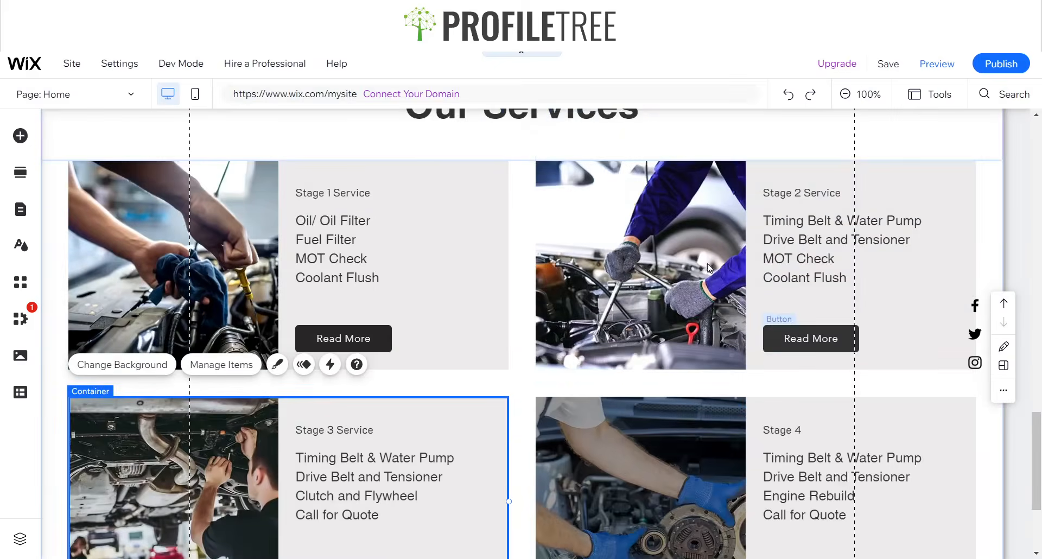
{"action": "scroll", "coordinate": [708, 268], "scroll_direction": "up", "scroll_amount": 5}
{"action": "scroll", "coordinate": [483, 249], "scroll_direction": "down", "scroll_amount": 5}
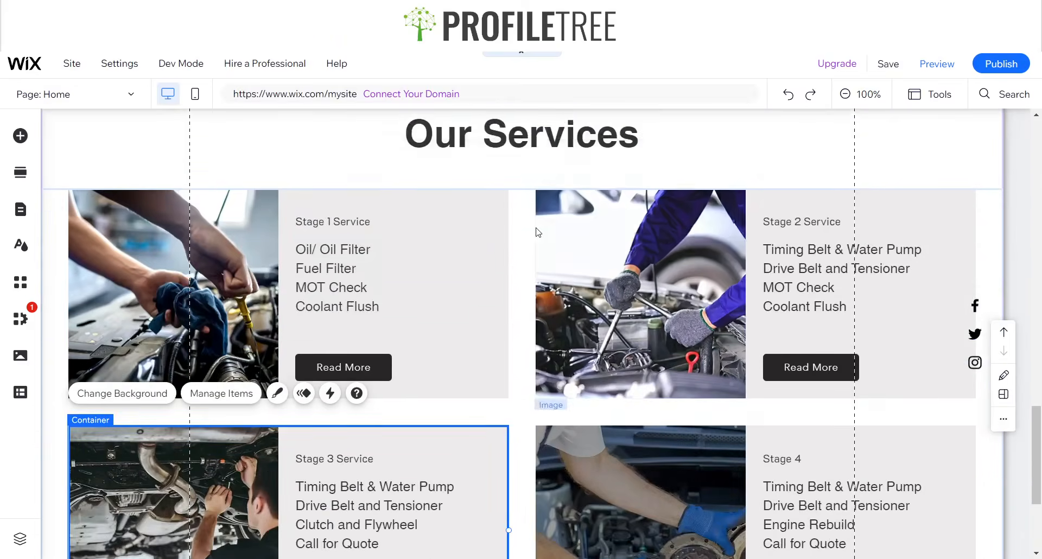
{"action": "scroll", "coordinate": [537, 232], "scroll_direction": "up", "scroll_amount": 10}
{"action": "scroll", "coordinate": [553, 280], "scroll_direction": "down", "scroll_amount": 7}
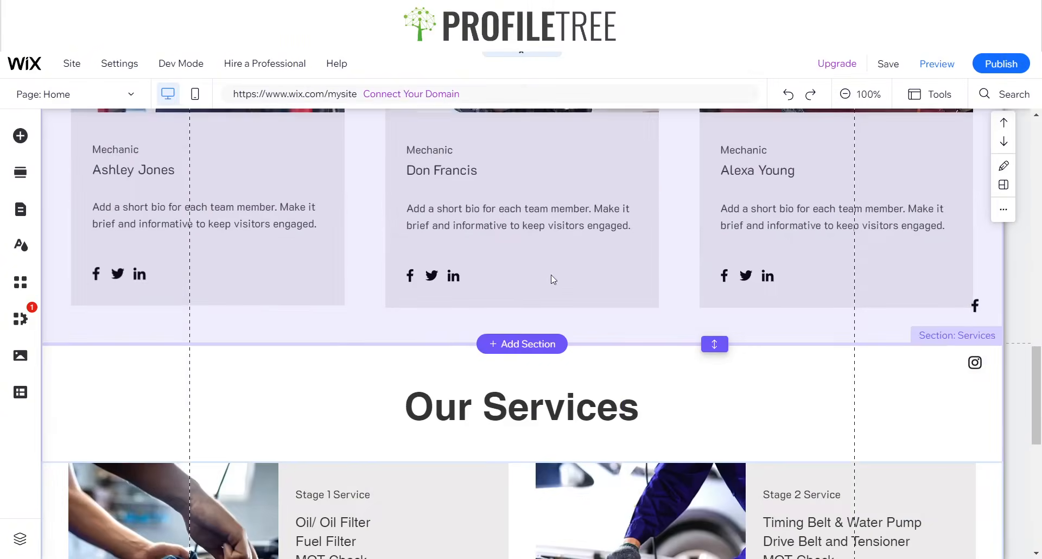
{"action": "scroll", "coordinate": [553, 280], "scroll_direction": "down", "scroll_amount": 9}
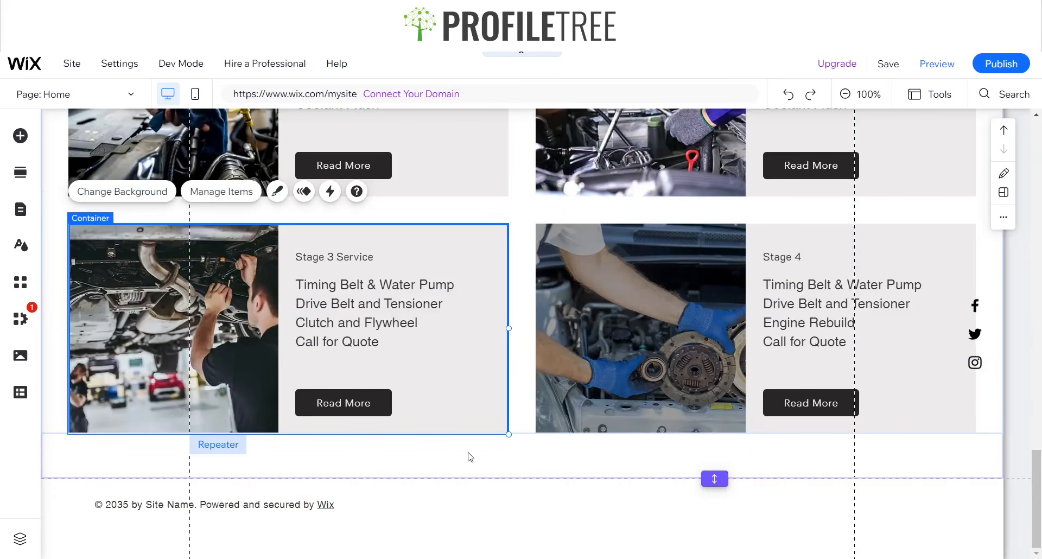
Link the Stage 1 Service's Read More button to the Contact page, opening in the current window
{"action": "left_click", "coordinate": [470, 457]}
{"action": "left_click", "coordinate": [346, 176]}
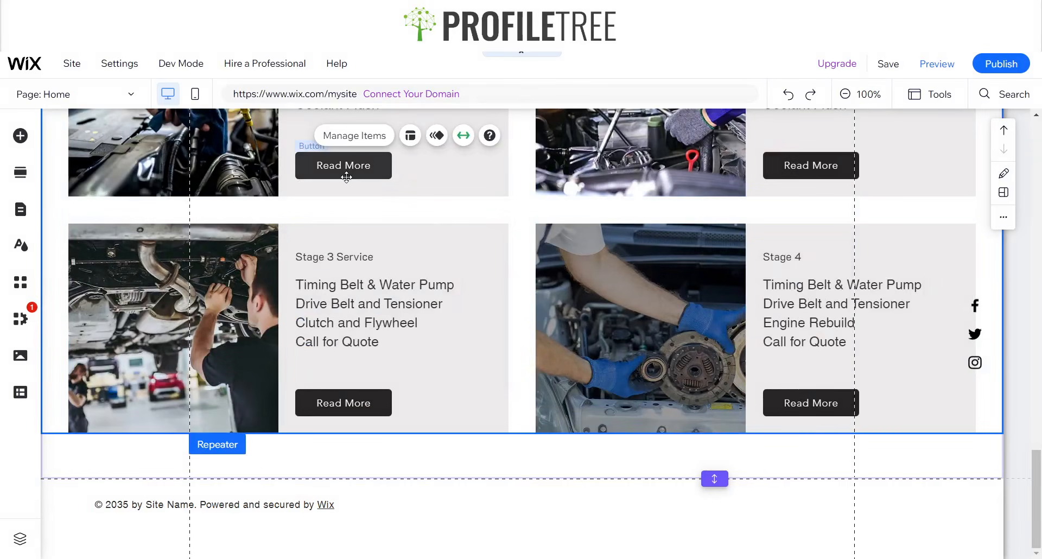
{"action": "left_click", "coordinate": [347, 177]}
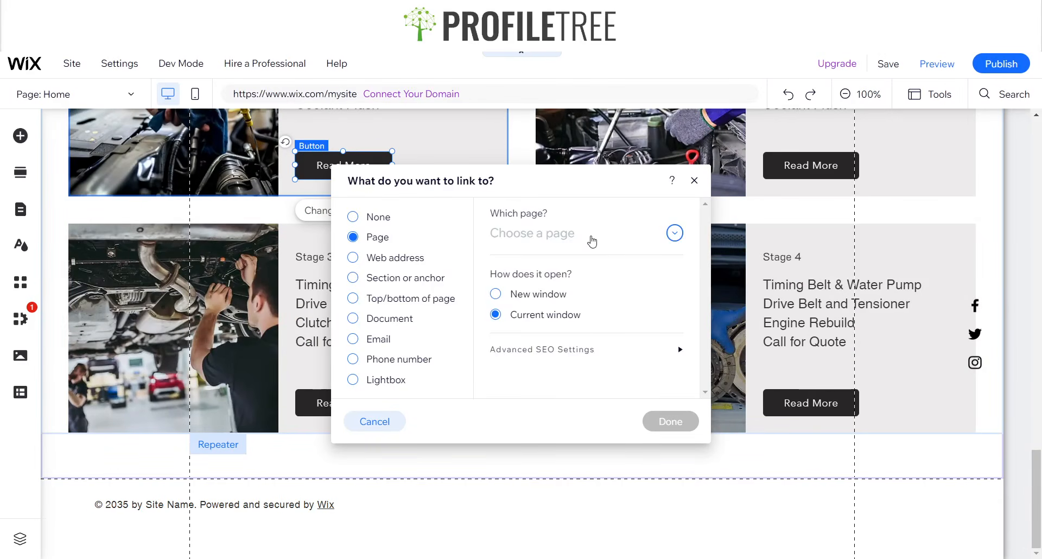
{"action": "left_click", "coordinate": [592, 242]}
{"action": "left_click", "coordinate": [545, 333]}
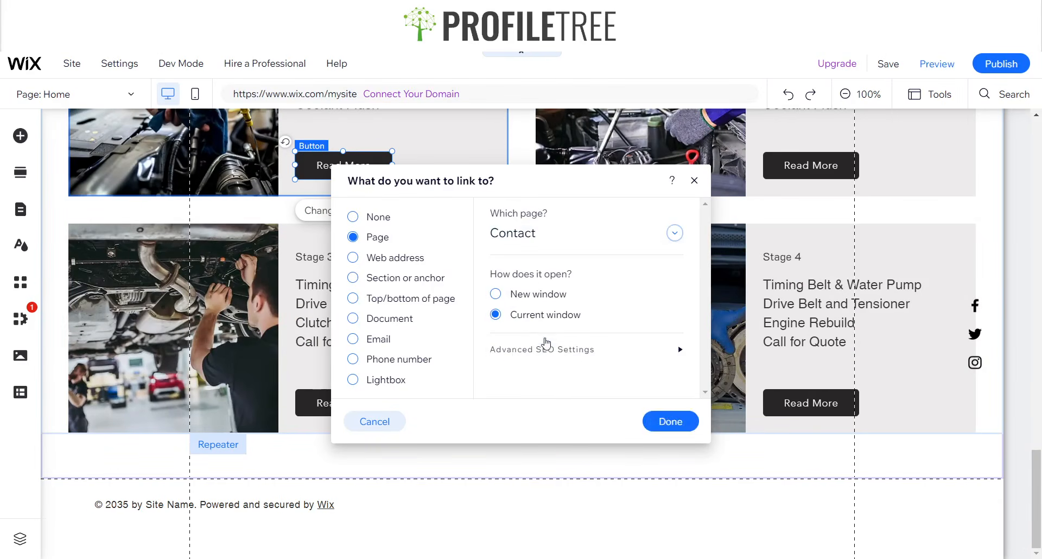
{"action": "left_click", "coordinate": [661, 428]}
Link the Stage 2 Service's Read More button to the Contact page, opening in the current window
{"action": "left_click", "coordinate": [792, 167]}
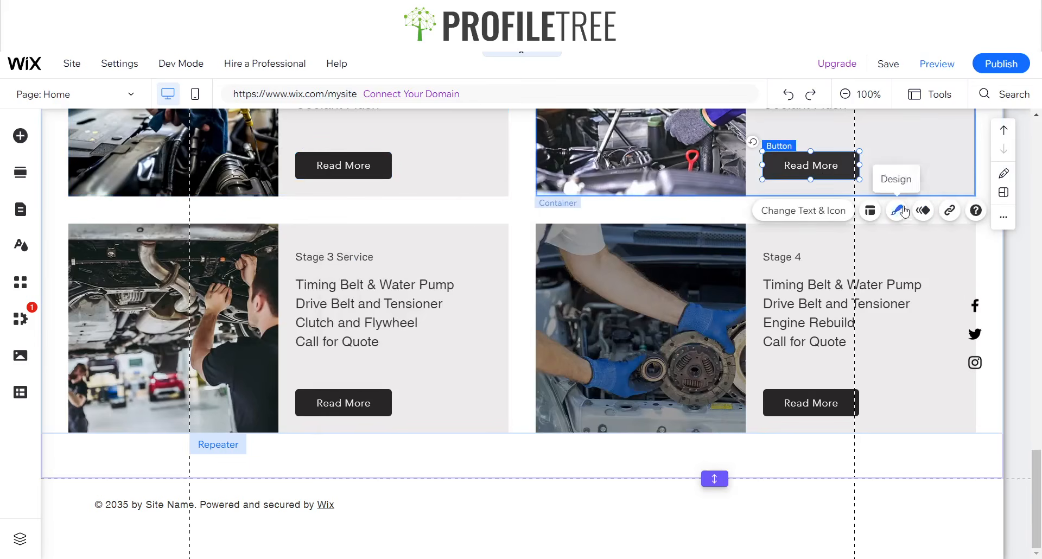
{"action": "left_click", "coordinate": [950, 210]}
{"action": "left_click", "coordinate": [574, 234]}
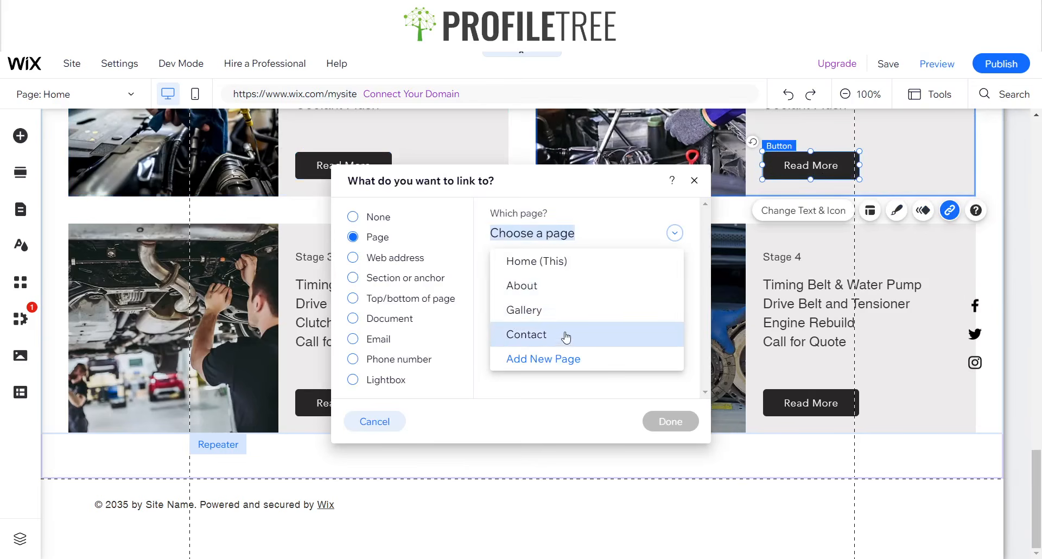
{"action": "left_click", "coordinate": [559, 340]}
{"action": "left_click", "coordinate": [355, 422]}
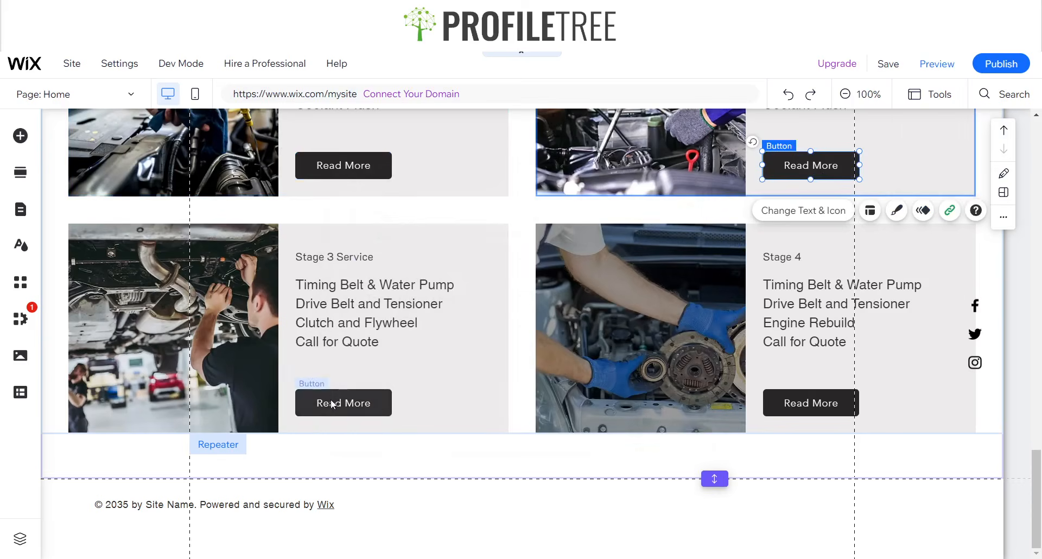
Link the Stage 3 Service's Read More button to the Contact page, opening in the current window
{"action": "left_click", "coordinate": [338, 402]}
{"action": "left_click", "coordinate": [492, 358]}
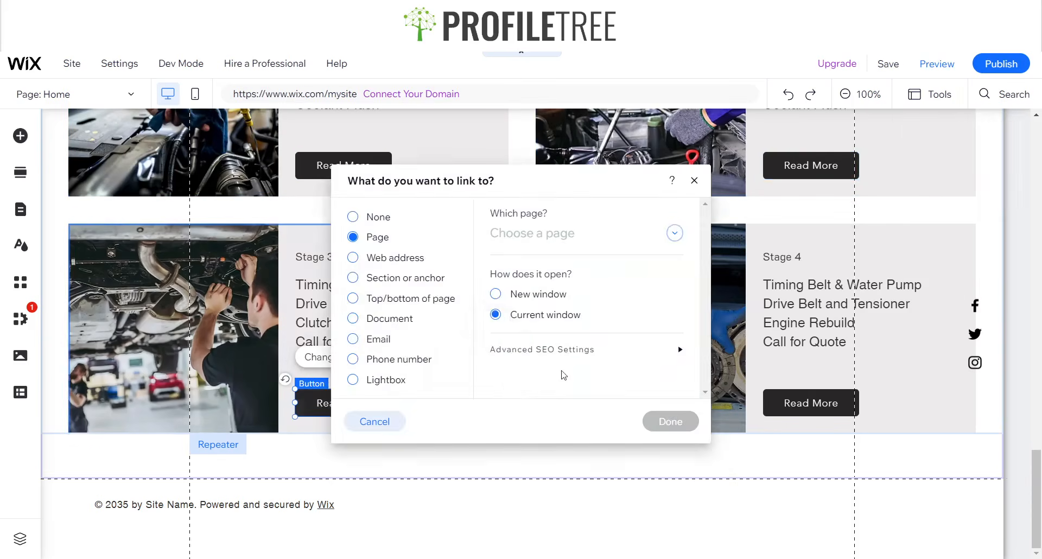
{"action": "left_click", "coordinate": [557, 224]}
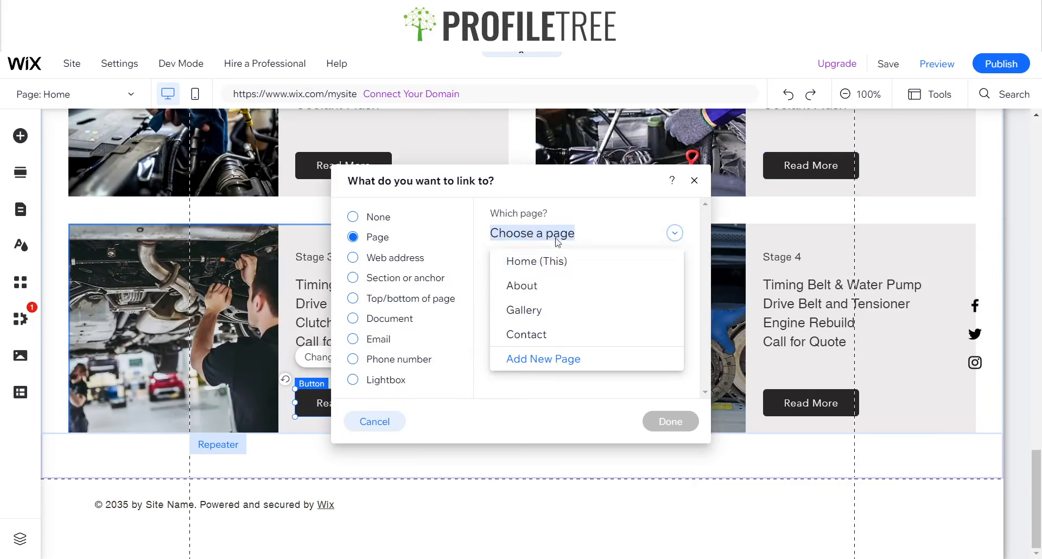
{"action": "left_click", "coordinate": [552, 334]}
{"action": "left_click", "coordinate": [651, 423]}
Link the Stage 4 Read More button to the Contact page, opening in the current window
{"action": "left_click", "coordinate": [804, 394]}
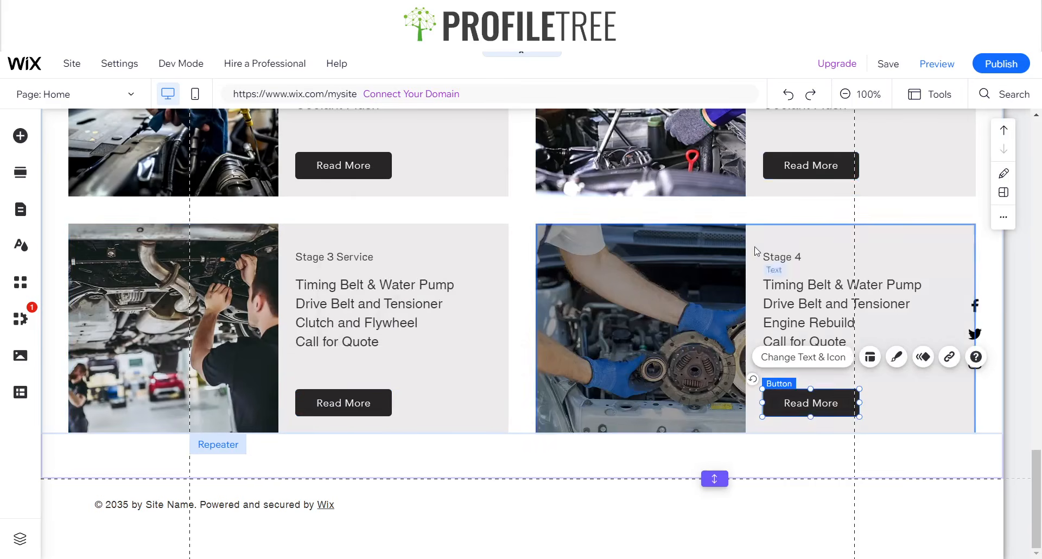
{"action": "left_click", "coordinate": [950, 356]}
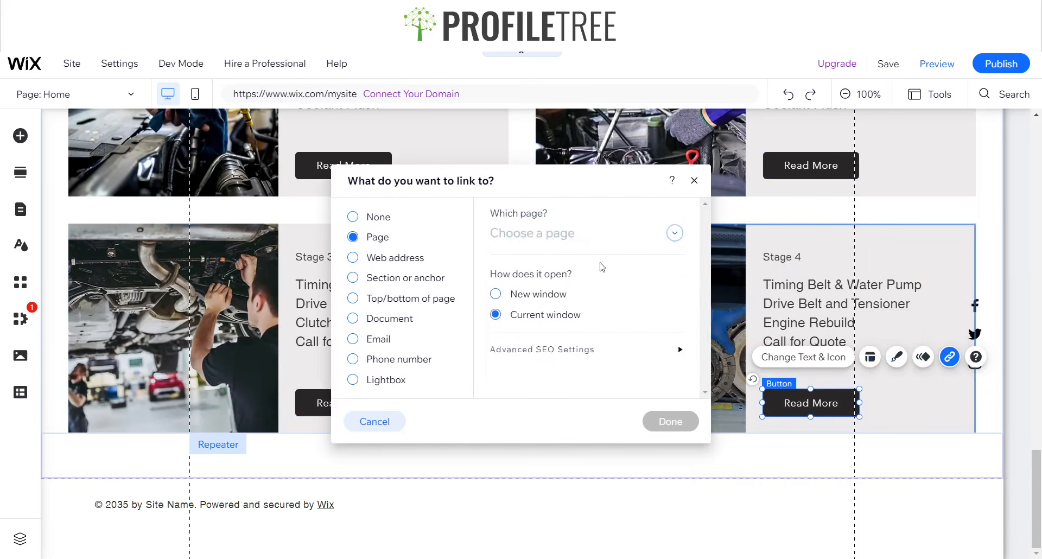
{"action": "left_click", "coordinate": [549, 335]}
{"action": "left_click", "coordinate": [670, 421]}
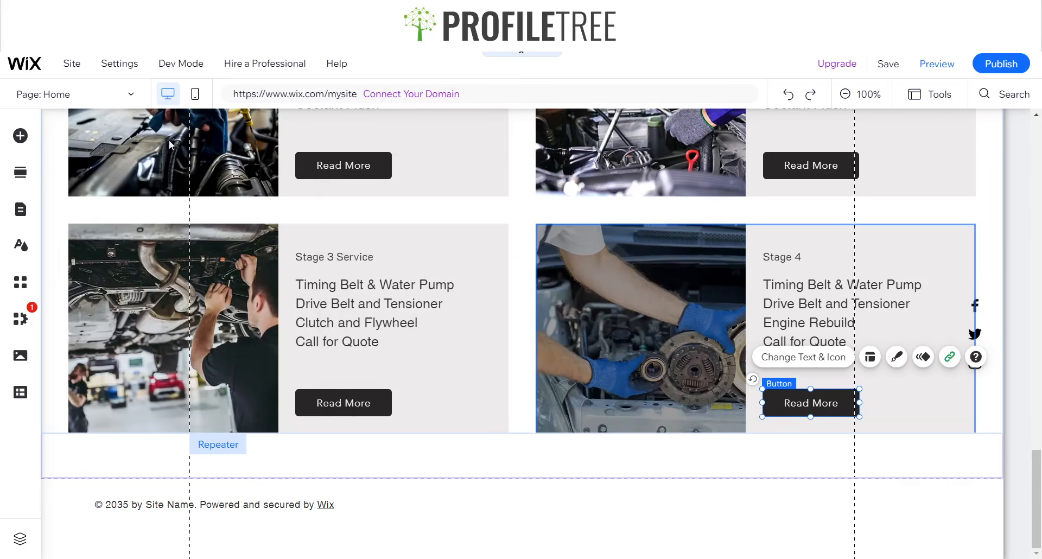
Open the Site Pages and Menu settings to manage the website's pages
{"action": "left_click", "coordinate": [96, 94]}
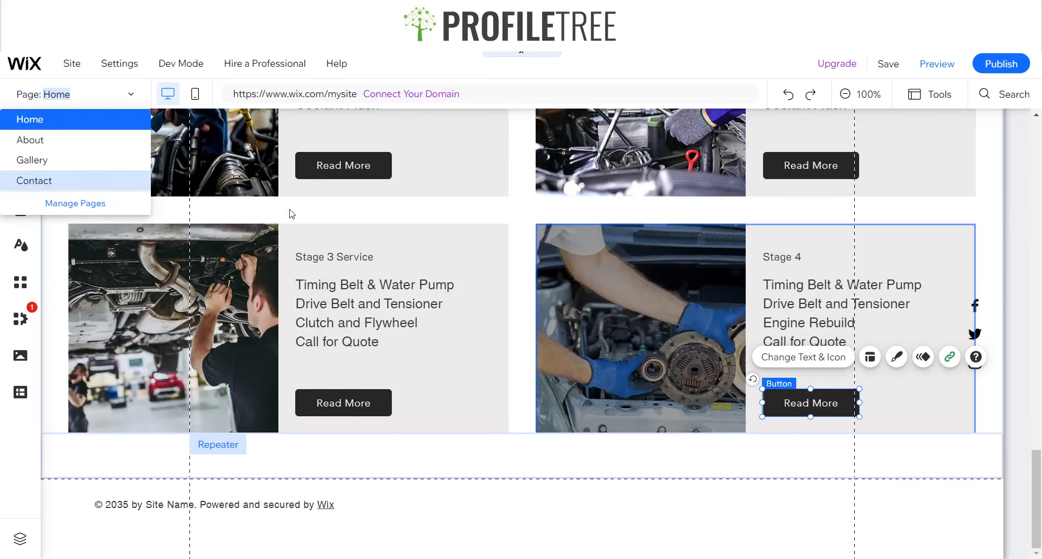
{"action": "left_click", "coordinate": [20, 209]}
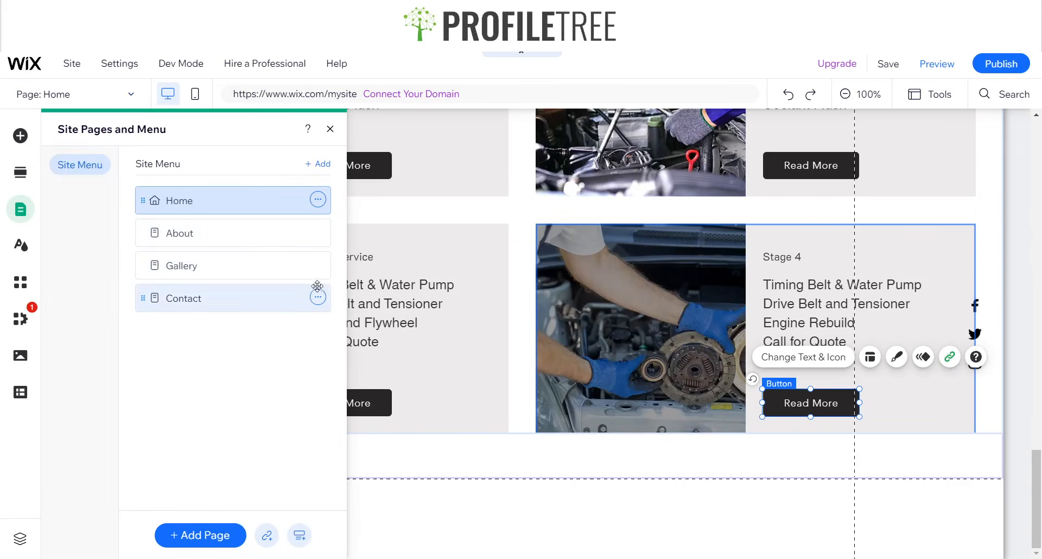
Add a new Services page to the site from the ready-made service page designs
{"action": "left_click", "coordinate": [222, 535]}
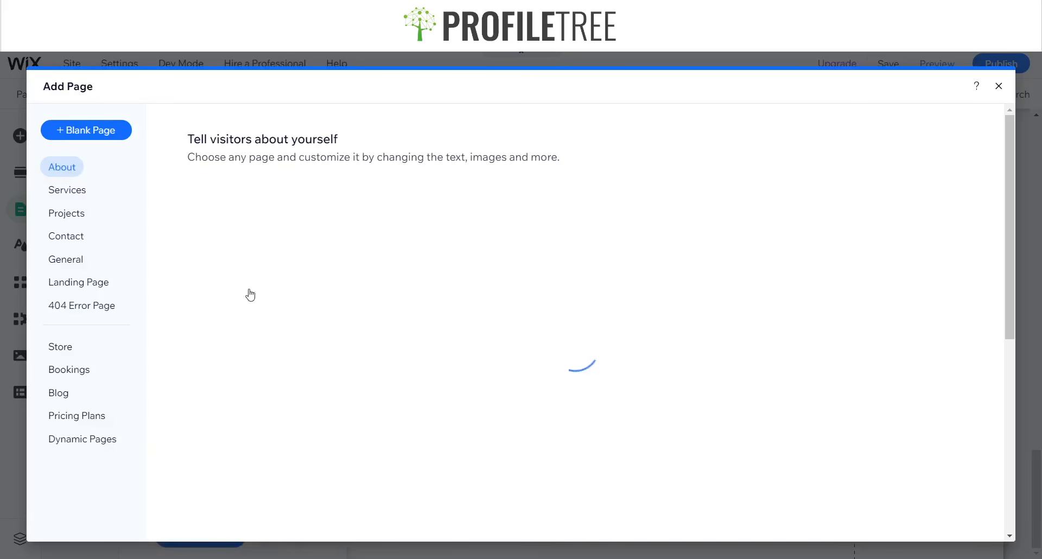
{"action": "left_click", "coordinate": [87, 192]}
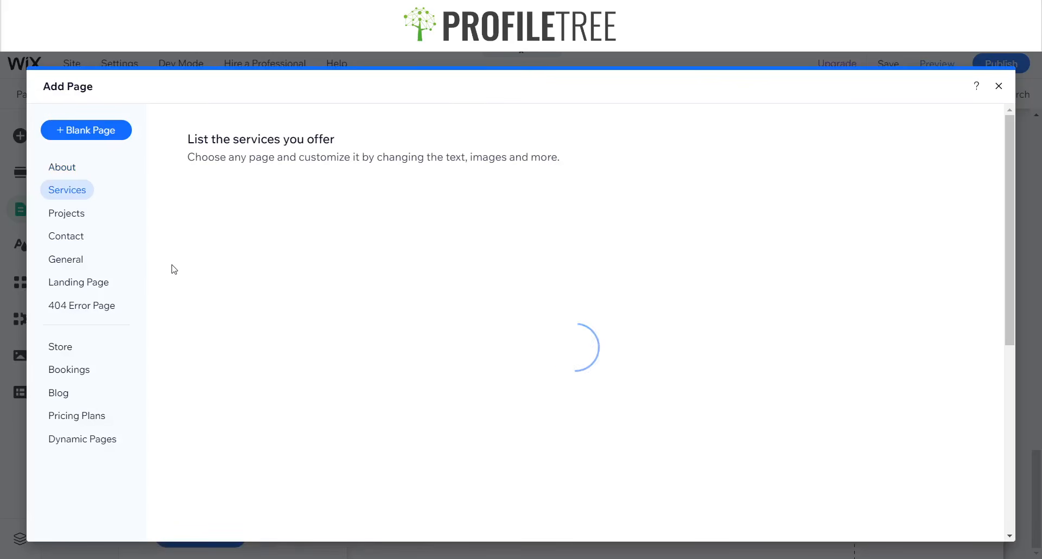
{"action": "mouse_move", "coordinate": [356, 235]}
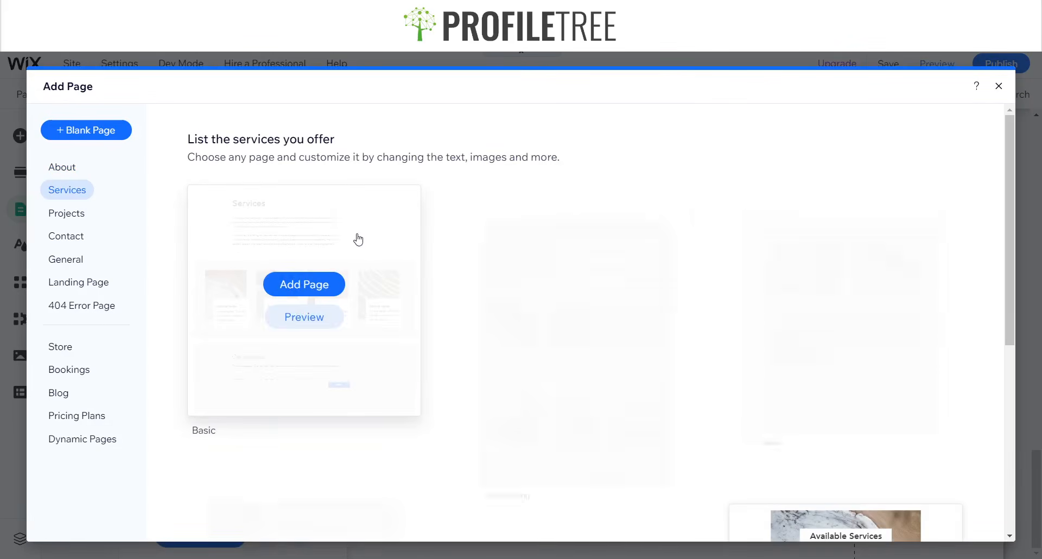
{"action": "mouse_move", "coordinate": [550, 309]}
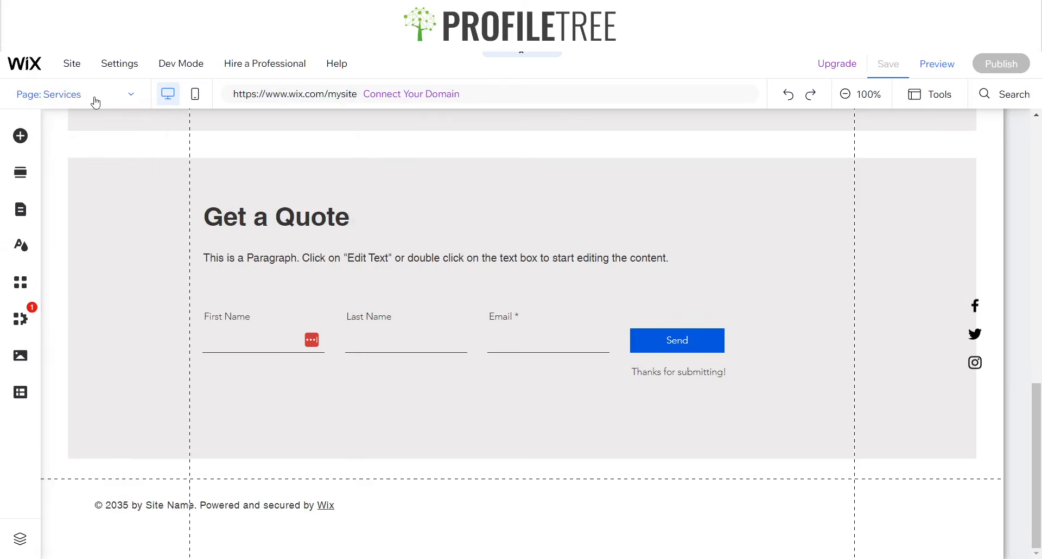
Duplicate the Services page and name the copy Stage 1 Service
{"action": "left_click", "coordinate": [128, 95]}
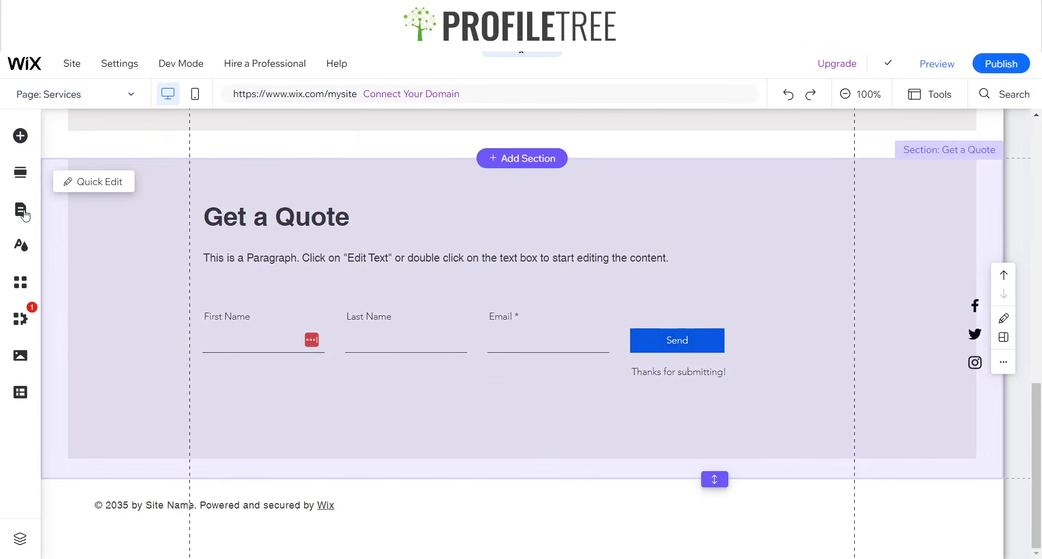
{"action": "left_click", "coordinate": [25, 215]}
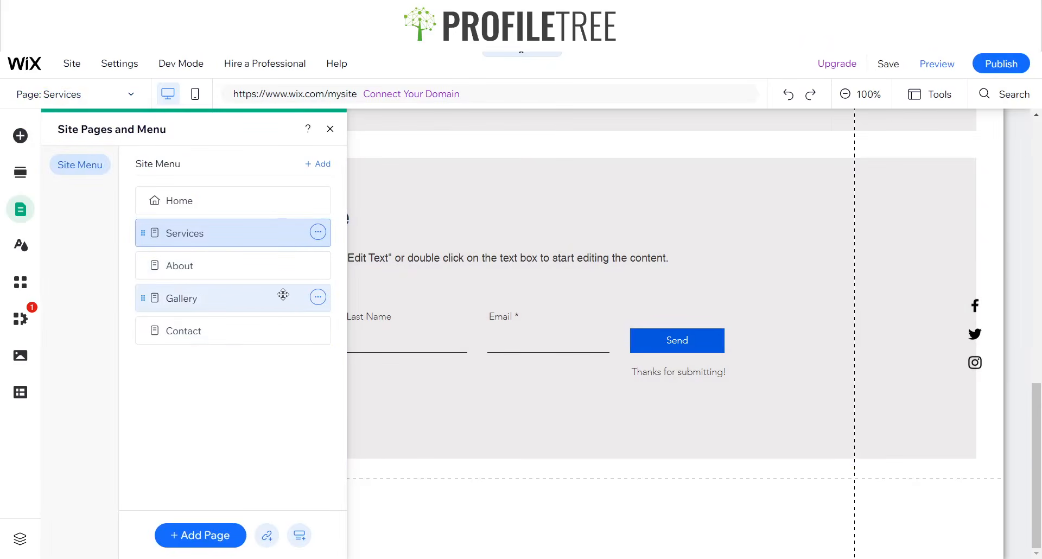
{"action": "left_click", "coordinate": [317, 231]}
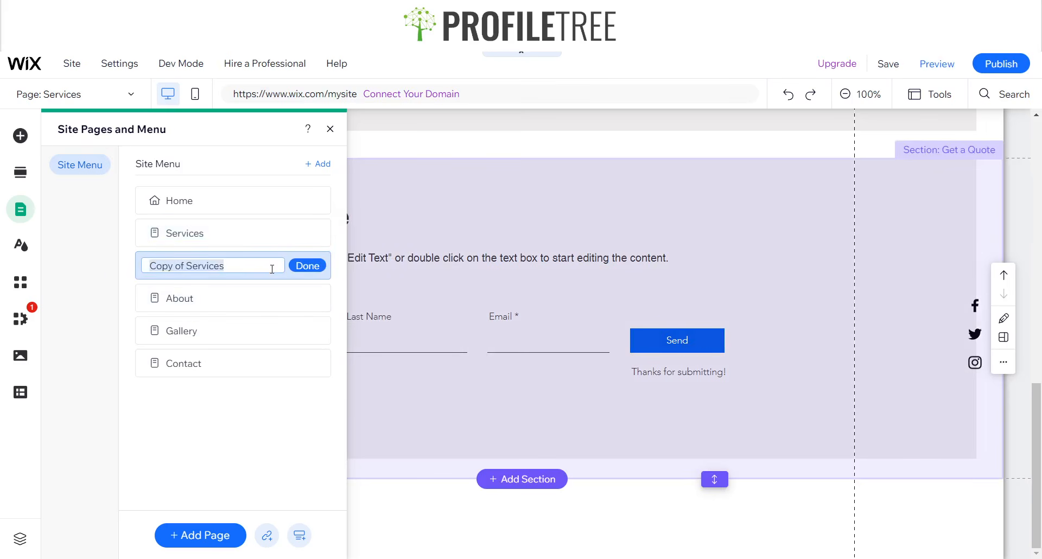
{"action": "type", "text": "Stage 1"}
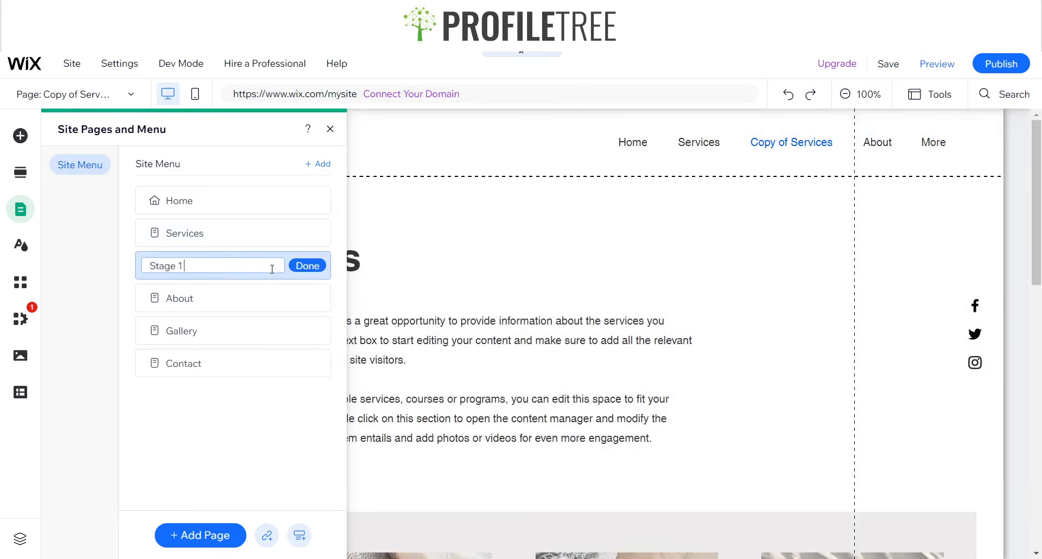
{"action": "left_click", "coordinate": [299, 263]}
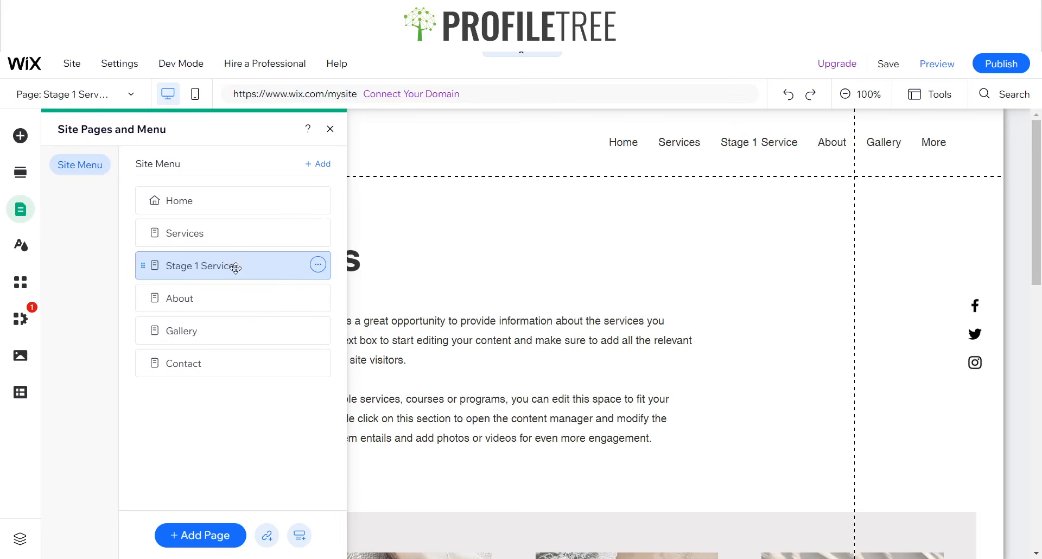
Nest the Stage 1 Service page under Services as a subpage
{"action": "left_click_drag", "start_coordinate": [235, 268], "coordinate": [313, 267]}
{"action": "left_click", "coordinate": [319, 266]}
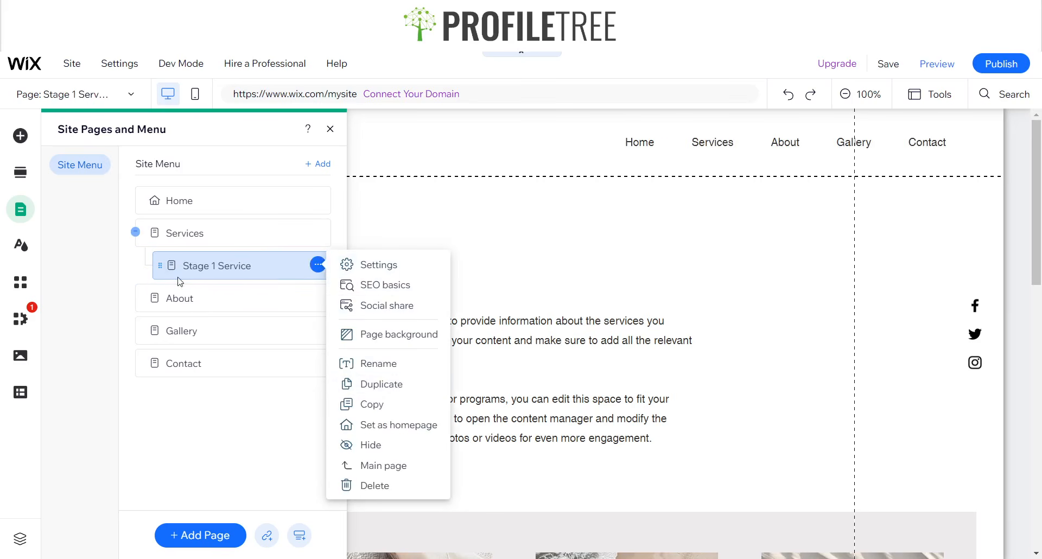
{"action": "left_click", "coordinate": [384, 473]}
{"action": "left_click", "coordinate": [318, 266]}
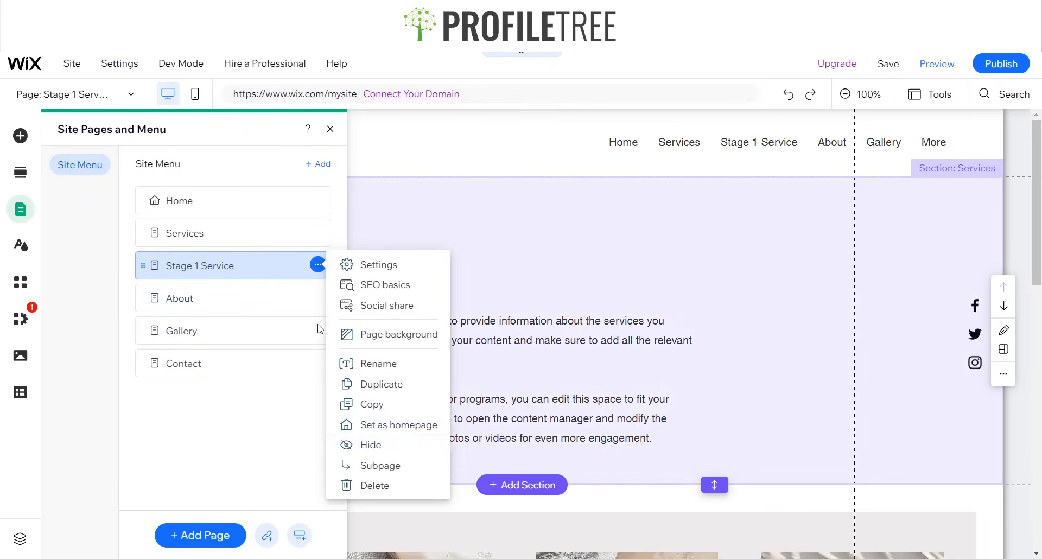
{"action": "left_click", "coordinate": [380, 465]}
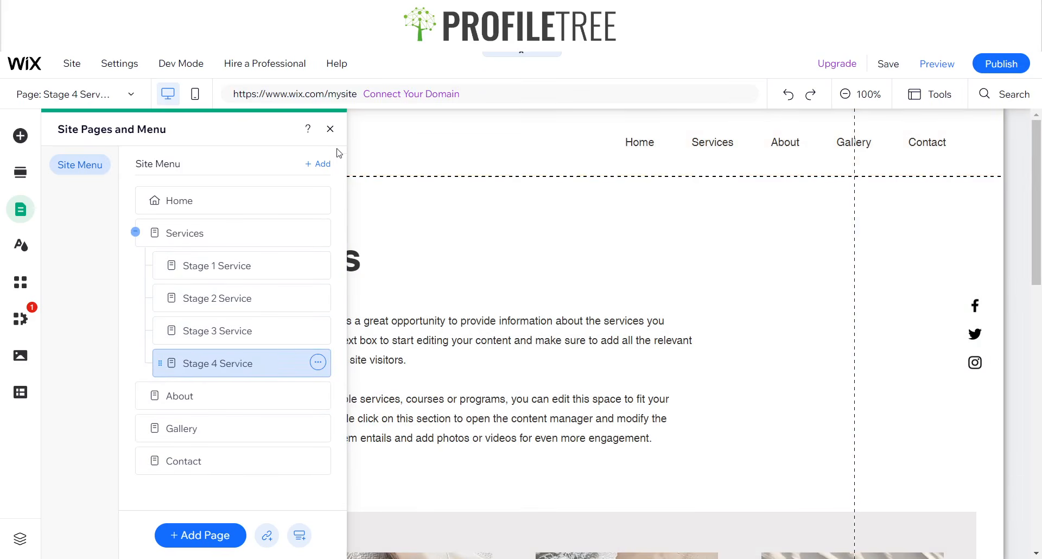
On the Home page, link the Stage 1 Service card's Read More button to the Stage 1 Service page
{"action": "left_click", "coordinate": [115, 99]}
{"action": "left_click", "coordinate": [61, 125]}
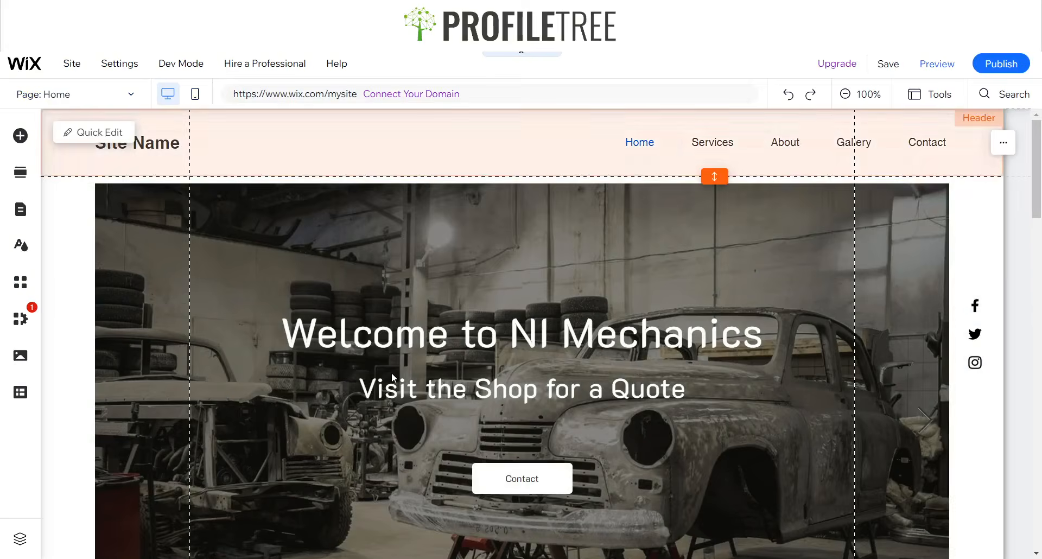
{"action": "scroll", "coordinate": [391, 372], "scroll_direction": "down", "scroll_amount": 5}
{"action": "scroll", "coordinate": [480, 329], "scroll_direction": "down", "scroll_amount": 15}
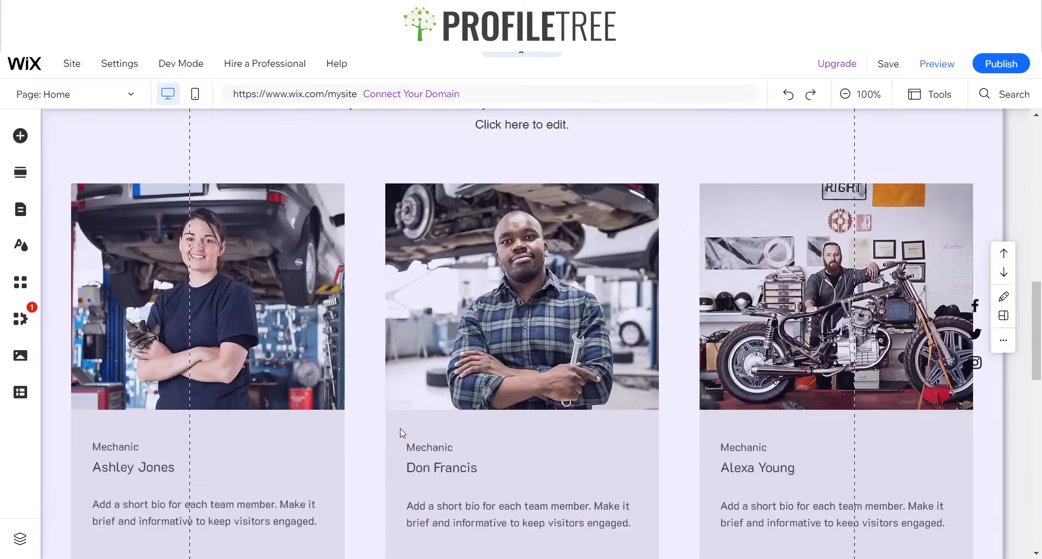
{"action": "scroll", "coordinate": [269, 310], "scroll_direction": "down", "scroll_amount": 3}
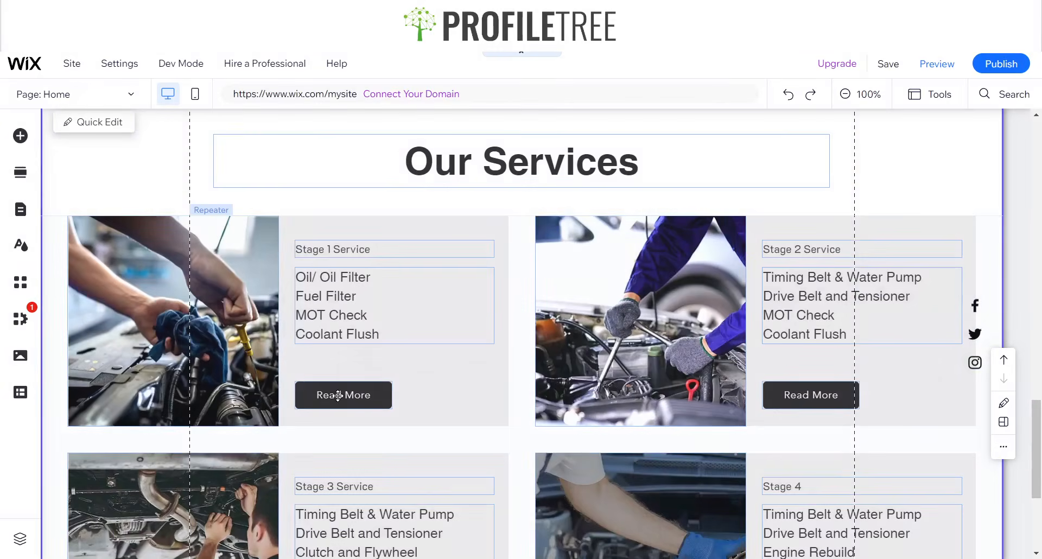
{"action": "left_click", "coordinate": [337, 395]}
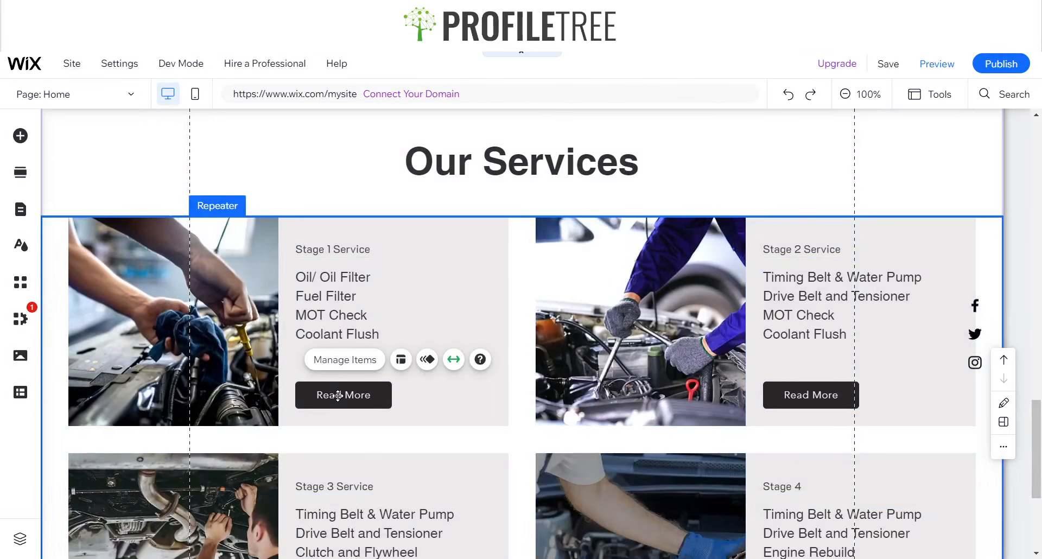
{"action": "left_click", "coordinate": [338, 395]}
{"action": "left_click", "coordinate": [491, 350]}
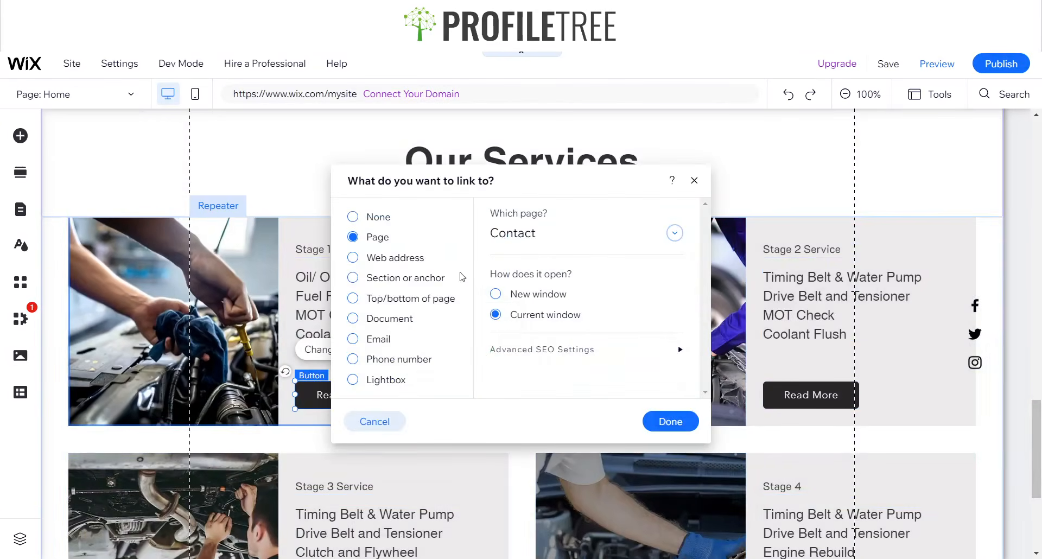
{"action": "left_click", "coordinate": [596, 231]}
{"action": "left_click", "coordinate": [553, 272]}
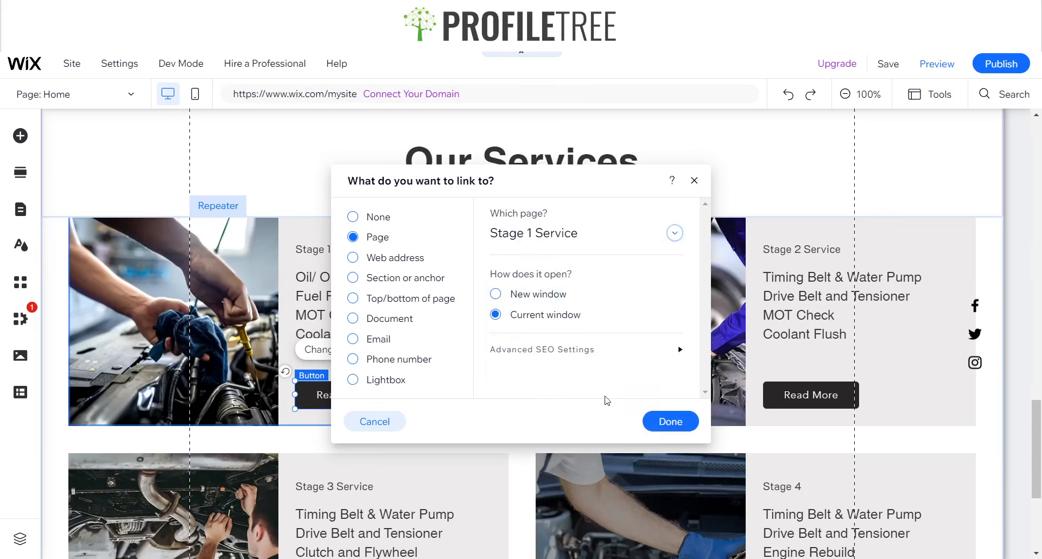
{"action": "left_click", "coordinate": [669, 422]}
Link the Stage 2 Service card's Read More button to the Stage 2 Service page
{"action": "left_click", "coordinate": [826, 395]}
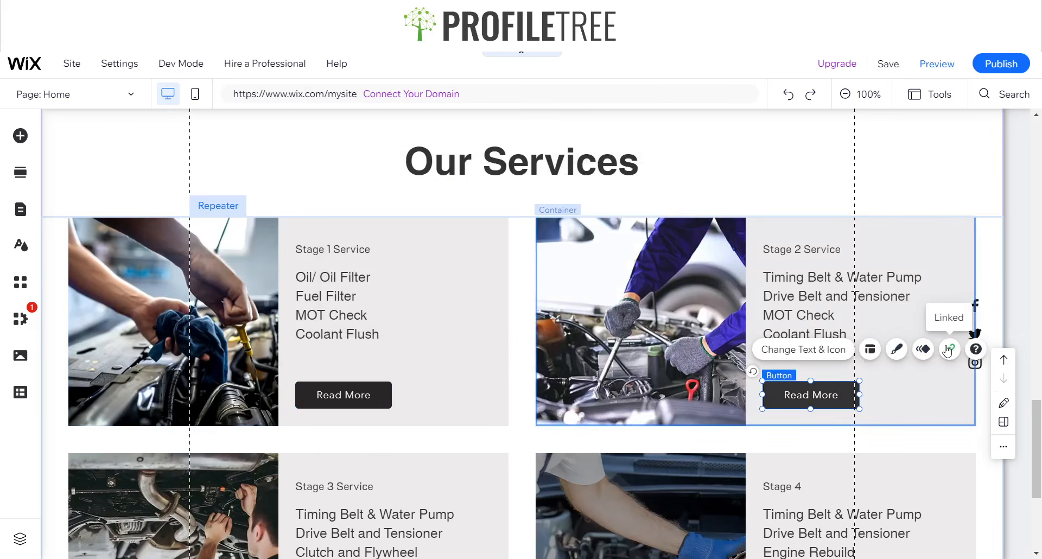
{"action": "left_click", "coordinate": [605, 233]}
{"action": "left_click", "coordinate": [572, 295]}
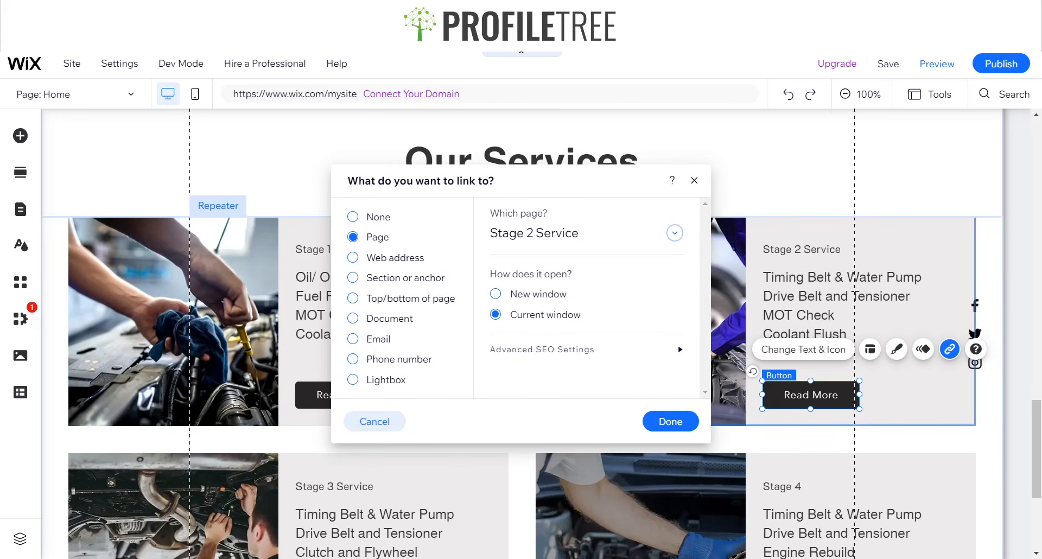
{"action": "left_click", "coordinate": [660, 421]}
Link the Stage 3 Service card's Read More button to the Stage 3 Service page
{"action": "scroll", "coordinate": [397, 457], "scroll_direction": "down", "scroll_amount": 4}
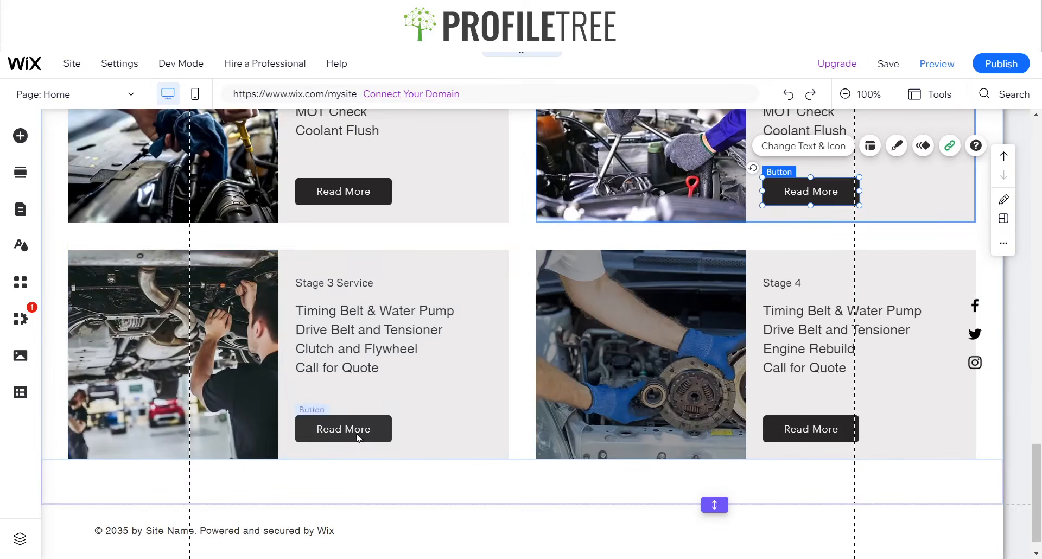
{"action": "left_click", "coordinate": [343, 428]}
{"action": "left_click", "coordinate": [491, 381]}
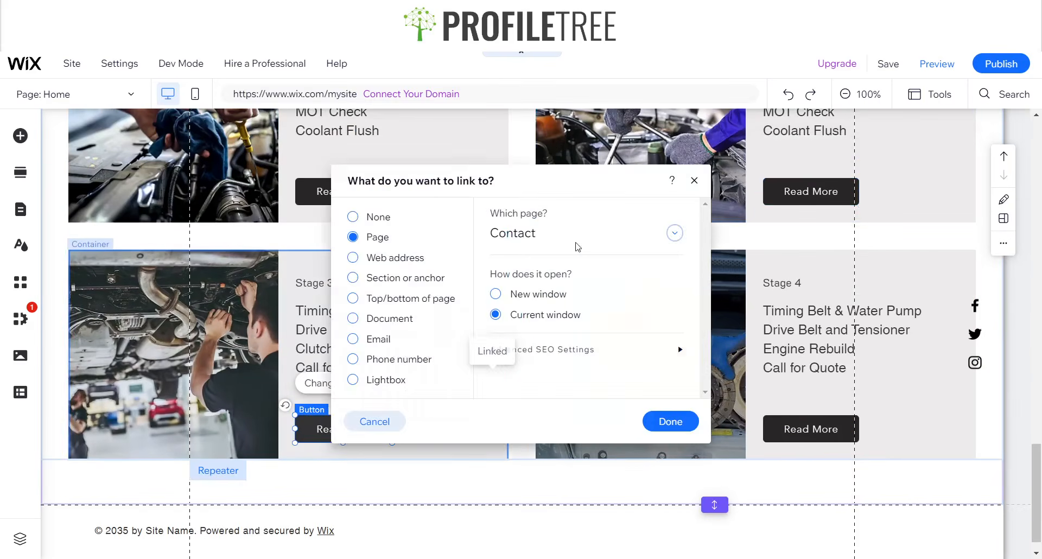
{"action": "left_click", "coordinate": [618, 240]}
{"action": "left_click", "coordinate": [538, 320]}
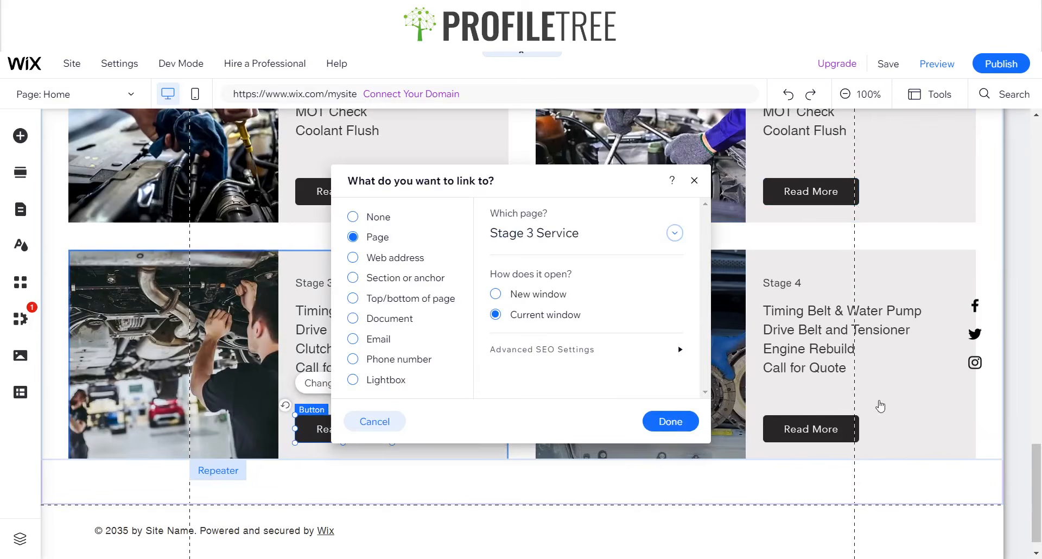
{"action": "left_click", "coordinate": [671, 421]}
Link the Stage 4 card's Read More button to the Stage 4 Service page and deselect the button
{"action": "left_click", "coordinate": [785, 427]}
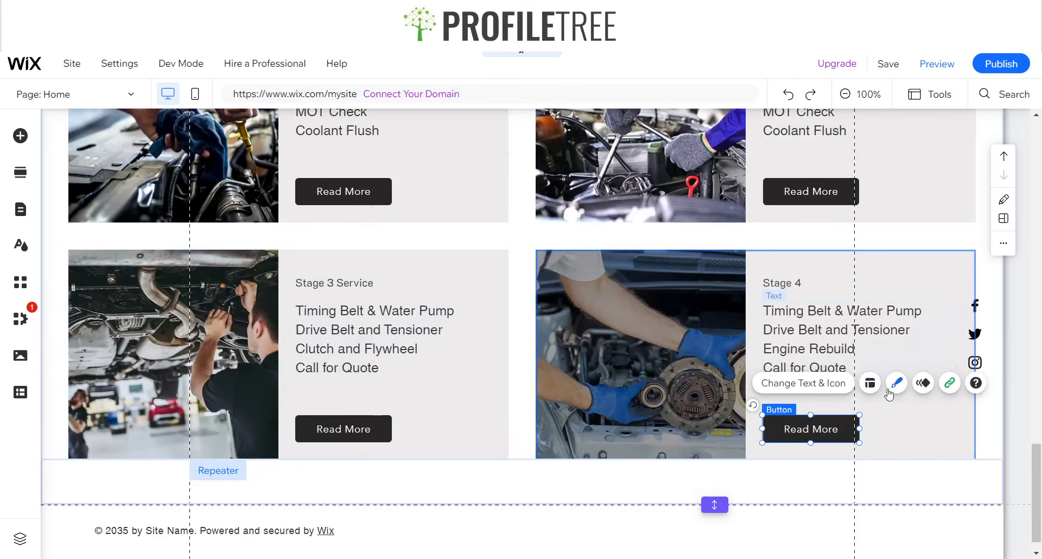
{"action": "left_click", "coordinate": [949, 383]}
{"action": "left_click", "coordinate": [565, 242]}
{"action": "left_click", "coordinate": [537, 345]}
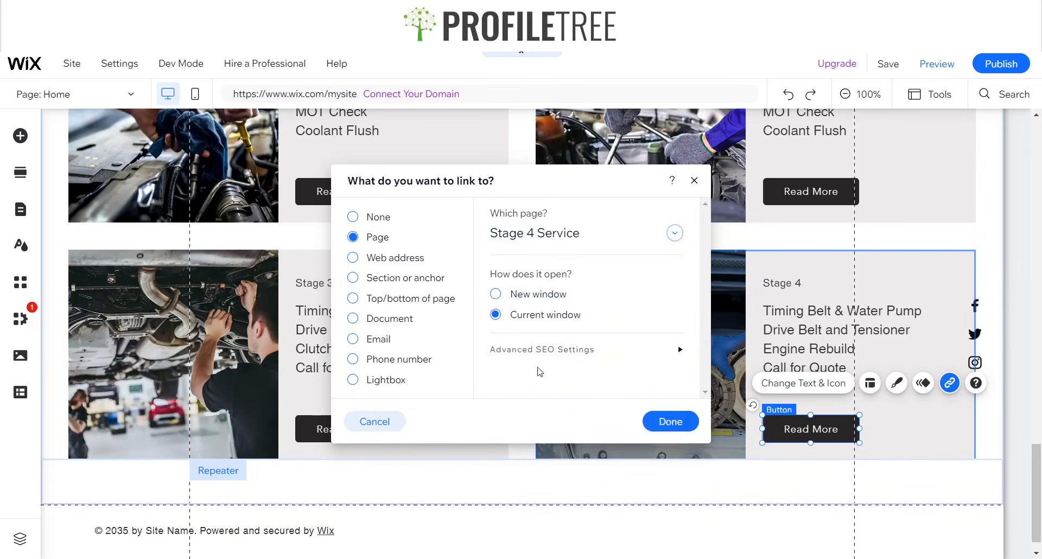
{"action": "left_click", "coordinate": [673, 422]}
{"action": "left_click", "coordinate": [500, 400]}
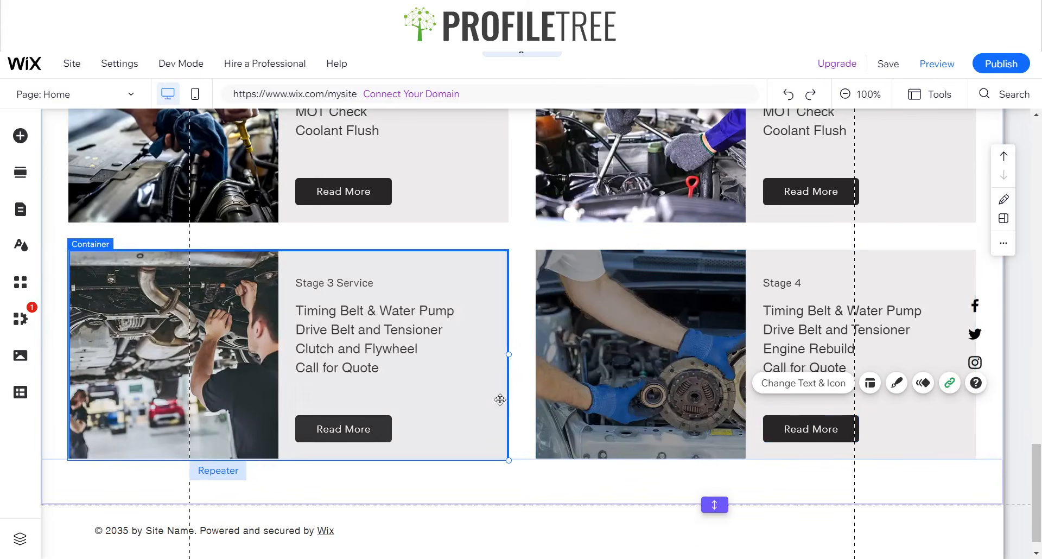
Review the Home page's sections from the welcome area through the team and services down to the footer
{"action": "scroll", "coordinate": [500, 399], "scroll_direction": "up", "scroll_amount": 5}
{"action": "scroll", "coordinate": [342, 298], "scroll_direction": "down", "scroll_amount": 15}
{"action": "scroll", "coordinate": [300, 283], "scroll_direction": "up", "scroll_amount": 5}
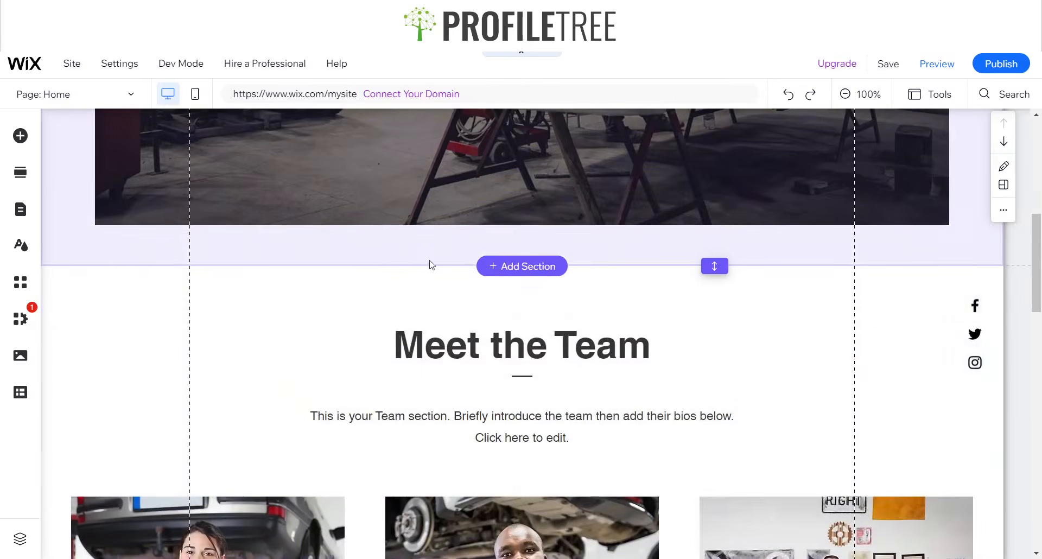
{"action": "scroll", "coordinate": [432, 265], "scroll_direction": "up", "scroll_amount": 10}
{"action": "scroll", "coordinate": [448, 210], "scroll_direction": "down", "scroll_amount": 20}
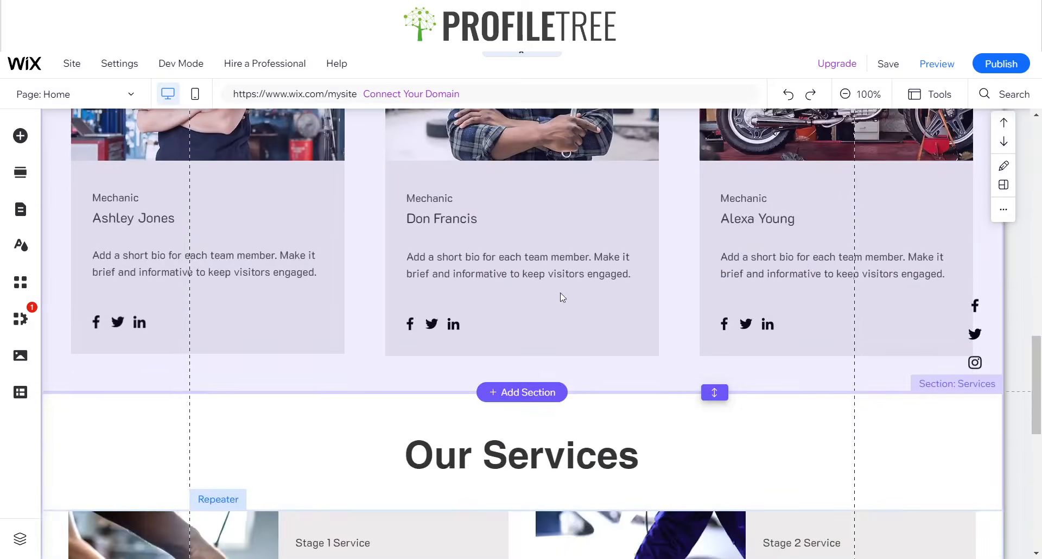
{"action": "scroll", "coordinate": [562, 298], "scroll_direction": "down", "scroll_amount": 5}
{"action": "scroll", "coordinate": [474, 489], "scroll_direction": "down", "scroll_amount": 4}
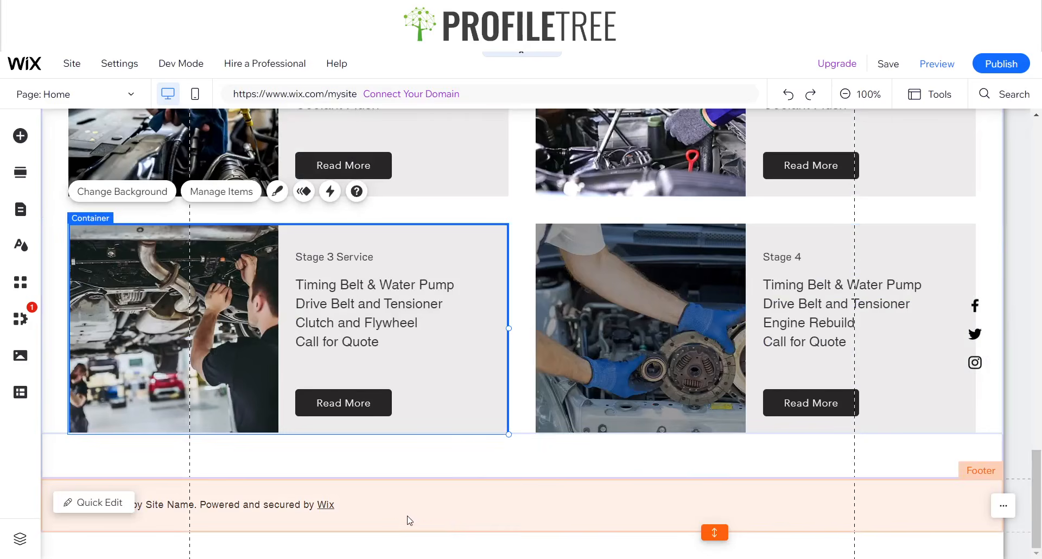
Delete the copyright text from the footer strip
{"action": "left_click", "coordinate": [445, 522]}
{"action": "left_click", "coordinate": [384, 500]}
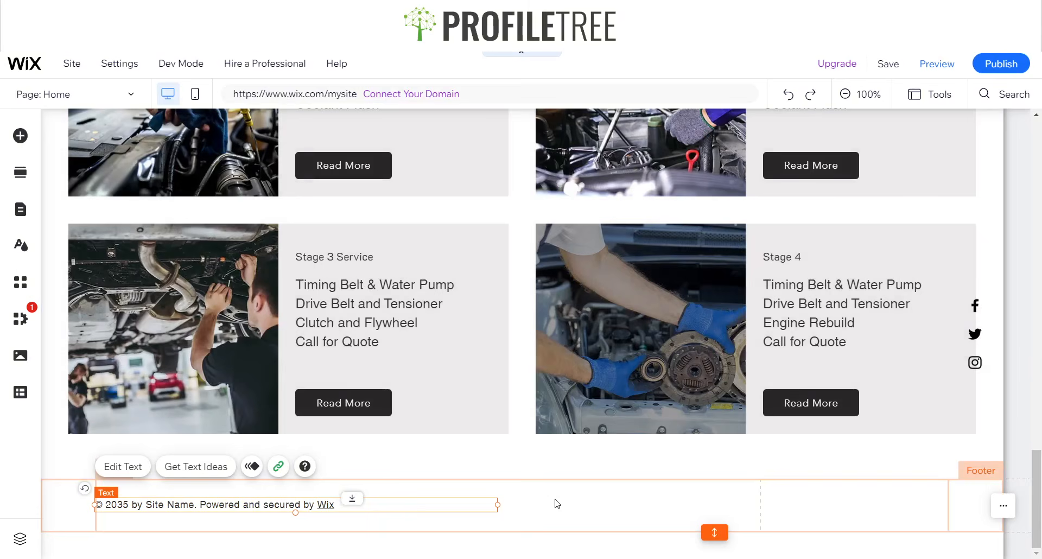
{"action": "left_click", "coordinate": [537, 502]}
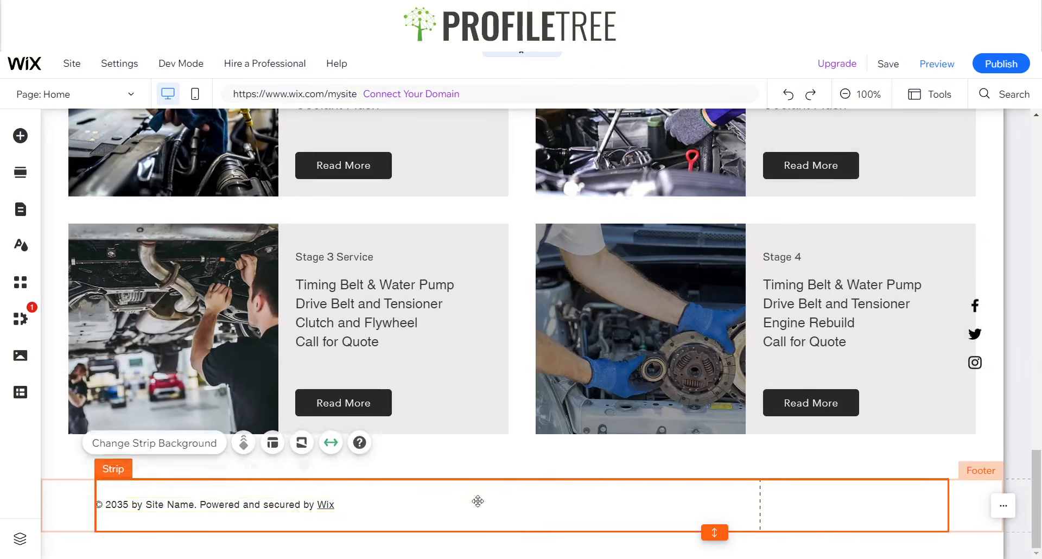
{"action": "left_click", "coordinate": [438, 505]}
Set the stretch margins of the empty footer strip to 0 px
{"action": "left_click", "coordinate": [659, 504]}
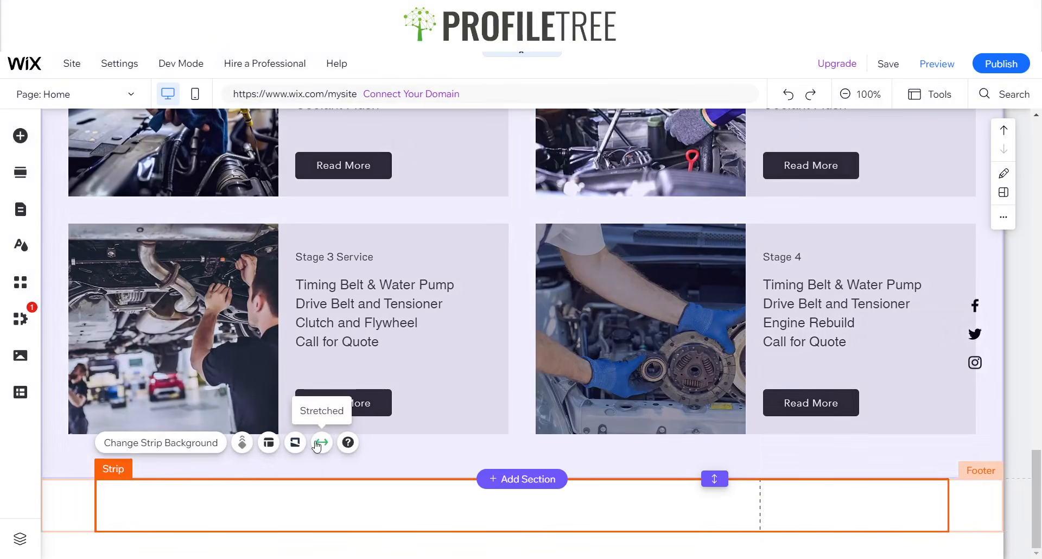
{"action": "left_click", "coordinate": [322, 442]}
{"action": "left_click", "coordinate": [935, 511]}
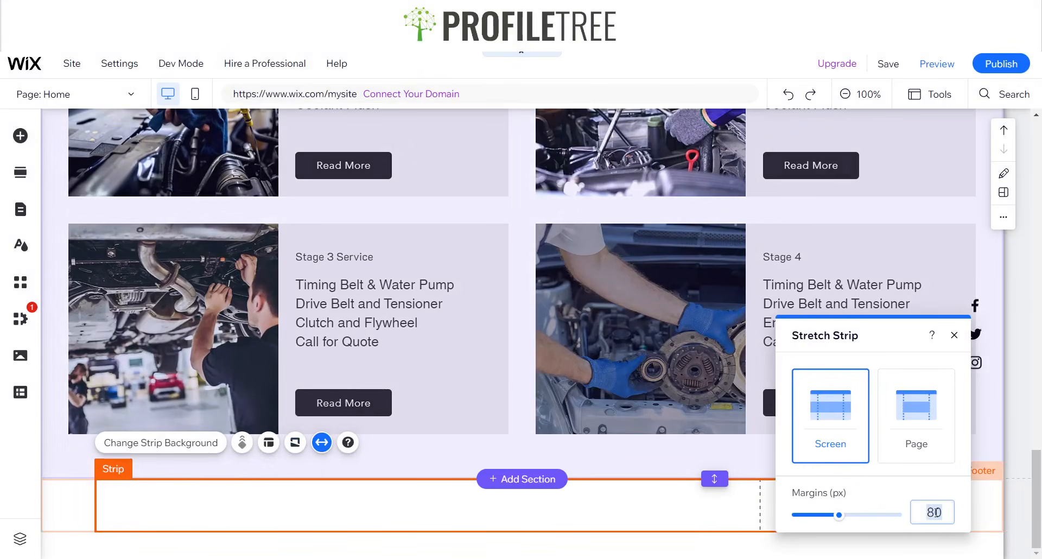
{"action": "type", "text": "0"}
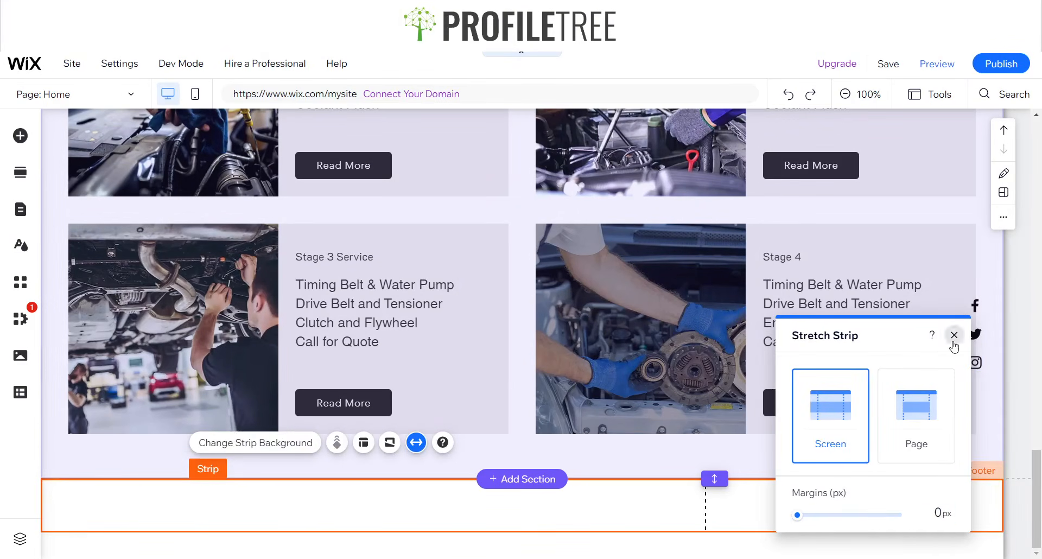
{"action": "left_click", "coordinate": [954, 336]}
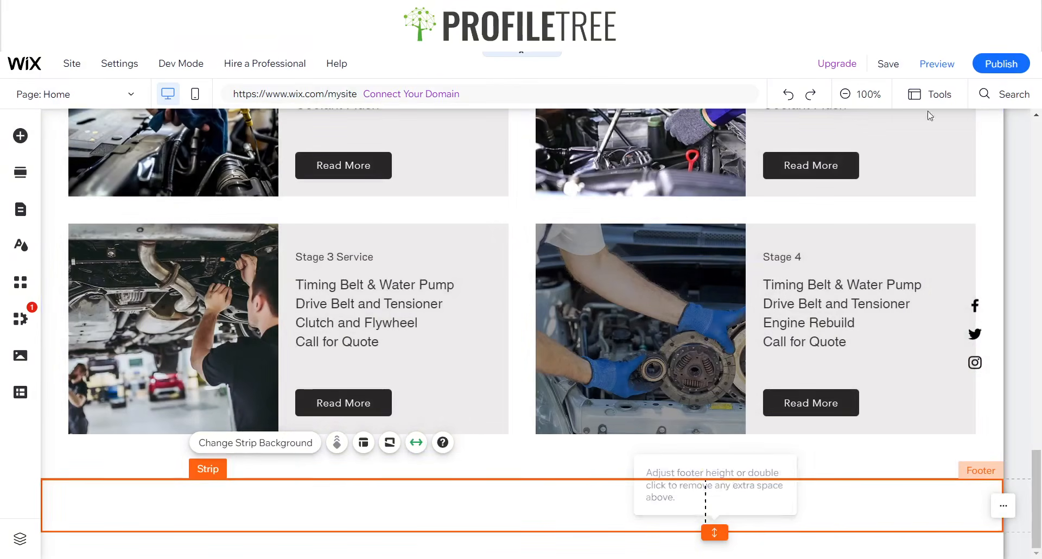
Show the editing toolbar and set the footer's height to 300 px
{"action": "left_click", "coordinate": [930, 94]}
{"action": "left_click", "coordinate": [917, 140]}
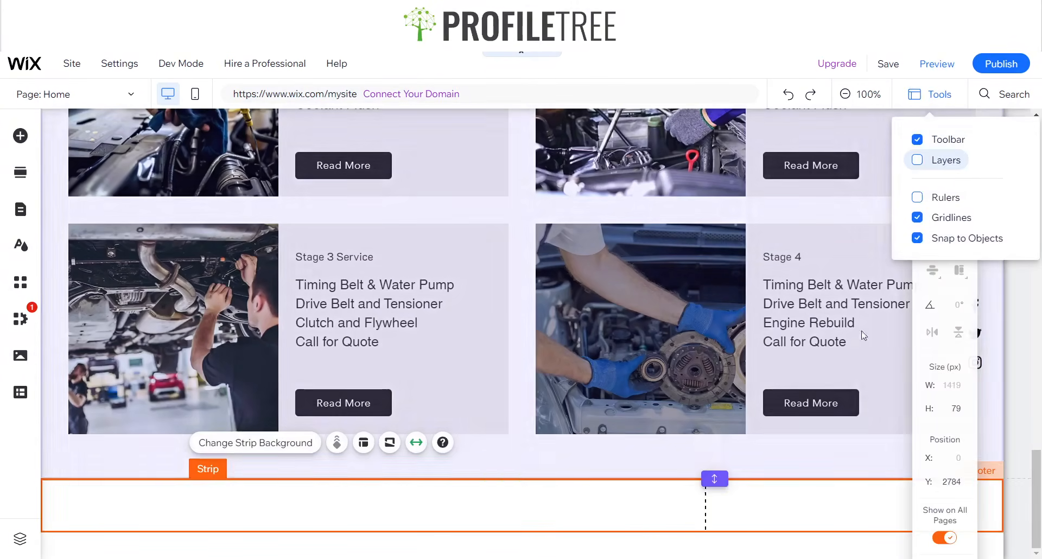
{"action": "left_click", "coordinate": [966, 410]}
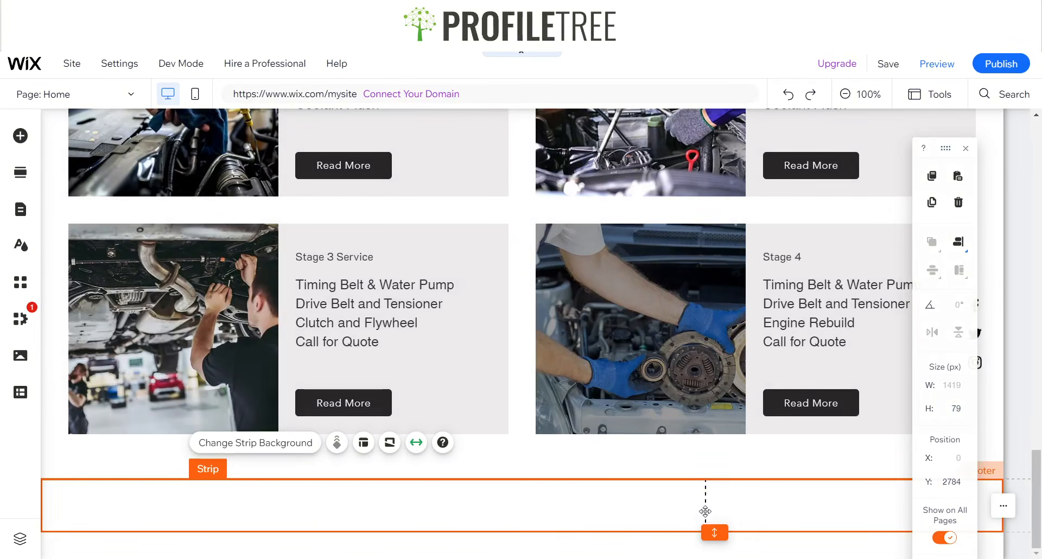
{"action": "left_click", "coordinate": [716, 534]}
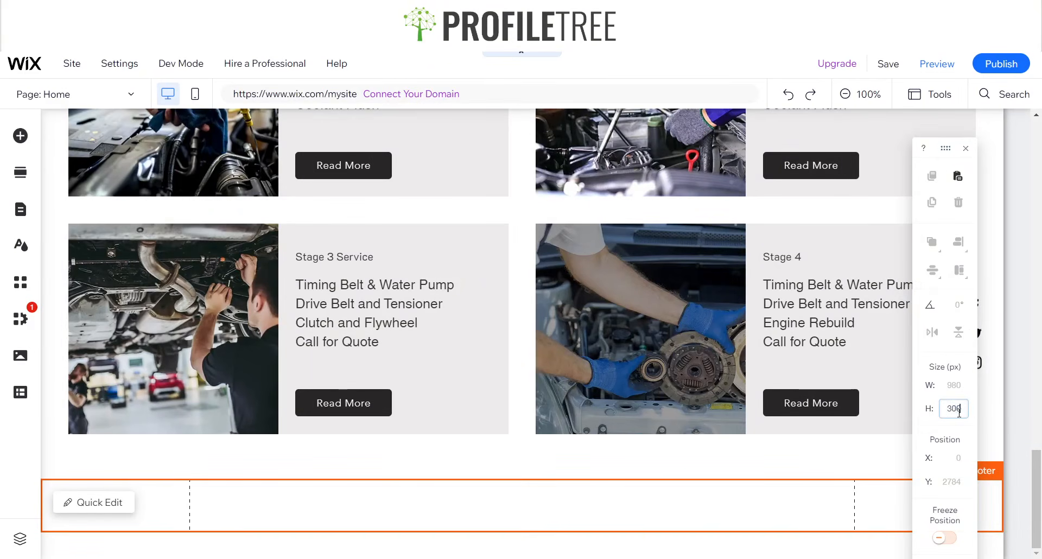
{"action": "key", "text": "Return"}
{"action": "scroll", "coordinate": [684, 472], "scroll_direction": "down", "scroll_amount": 2}
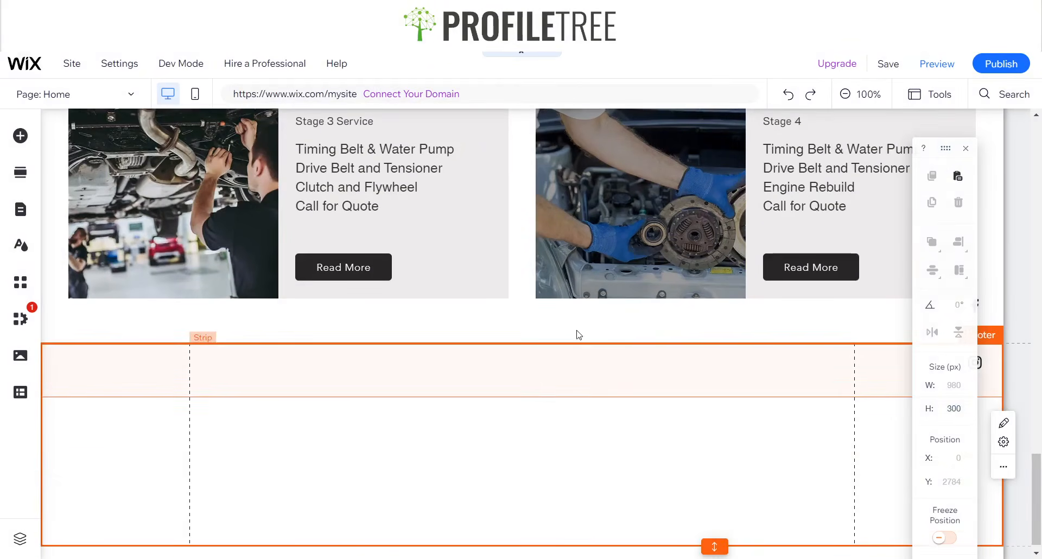
Set the empty footer strip's height to 300 px and delete the strip
{"action": "left_click", "coordinate": [600, 383]}
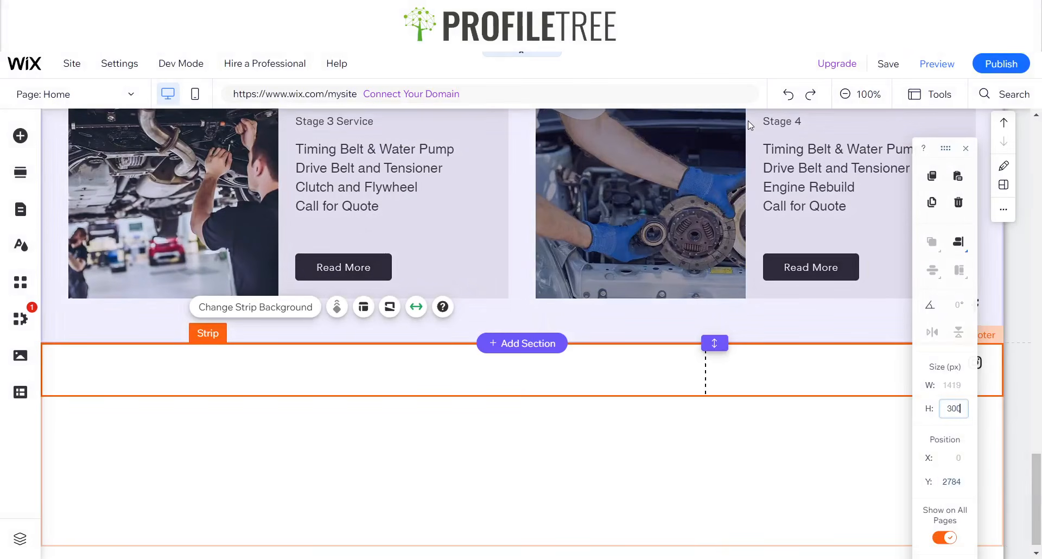
{"action": "left_click", "coordinate": [448, 418]}
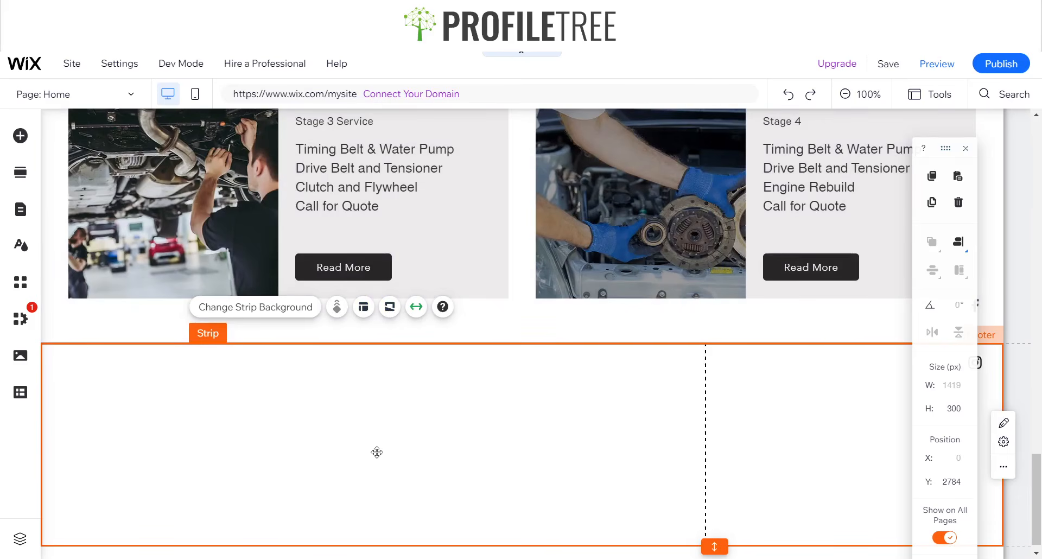
{"action": "key", "text": "Delete"}
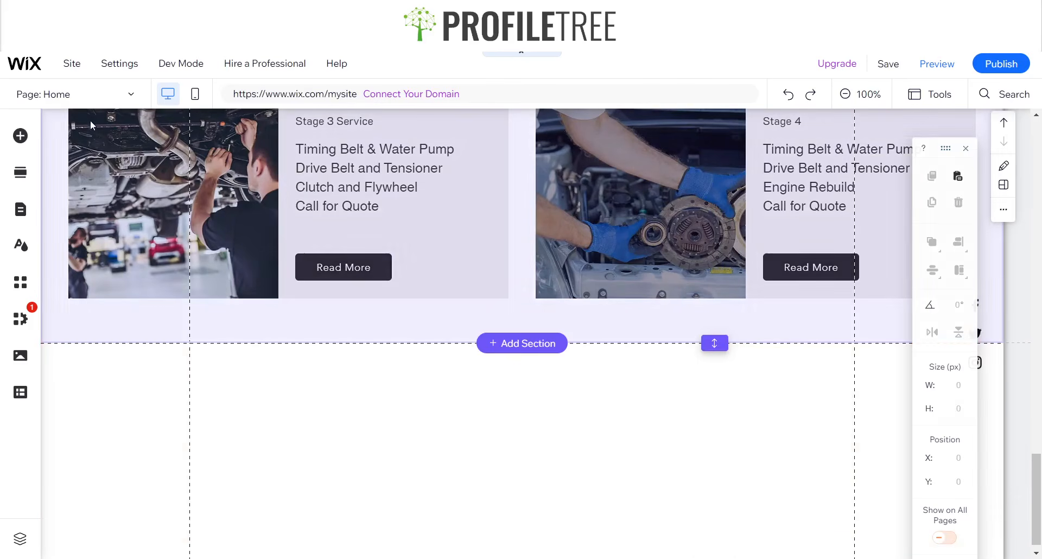
Add a plain dark strip 400 px high and move it into the footer
{"action": "left_click", "coordinate": [24, 140]}
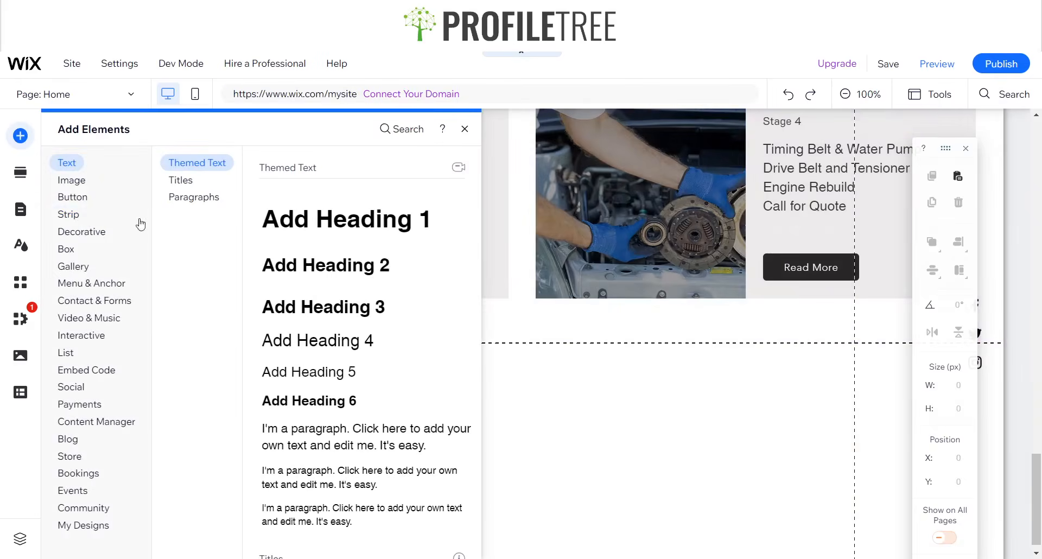
{"action": "left_click", "coordinate": [69, 215]}
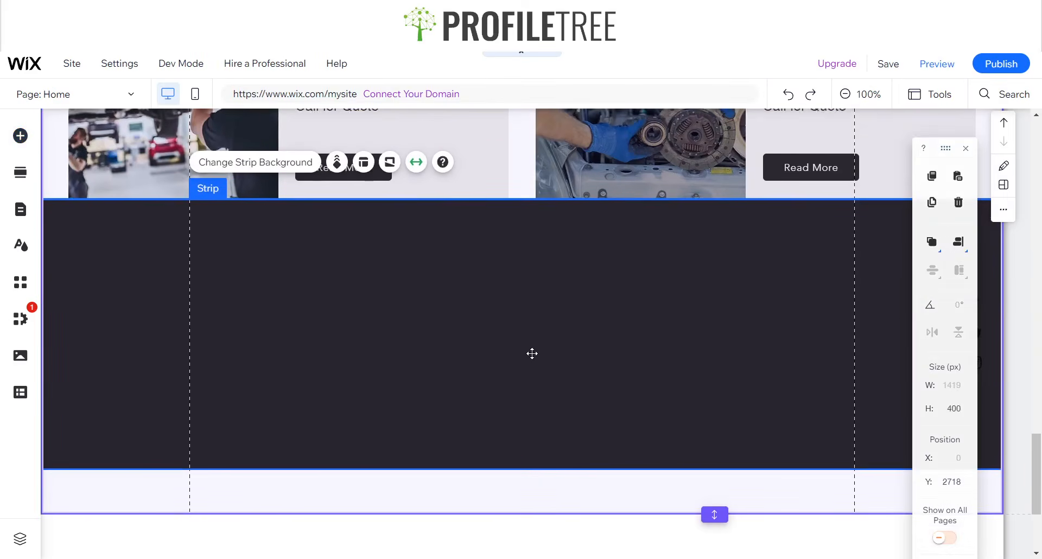
{"action": "mouse_move", "coordinate": [501, 496]}
{"action": "left_mouse_down"}
{"action": "mouse_move", "coordinate": [500, 546]}
{"action": "mouse_move", "coordinate": [501, 514]}
{"action": "left_mouse_up"}
{"action": "scroll", "coordinate": [439, 261], "scroll_direction": "down", "scroll_amount": 3}
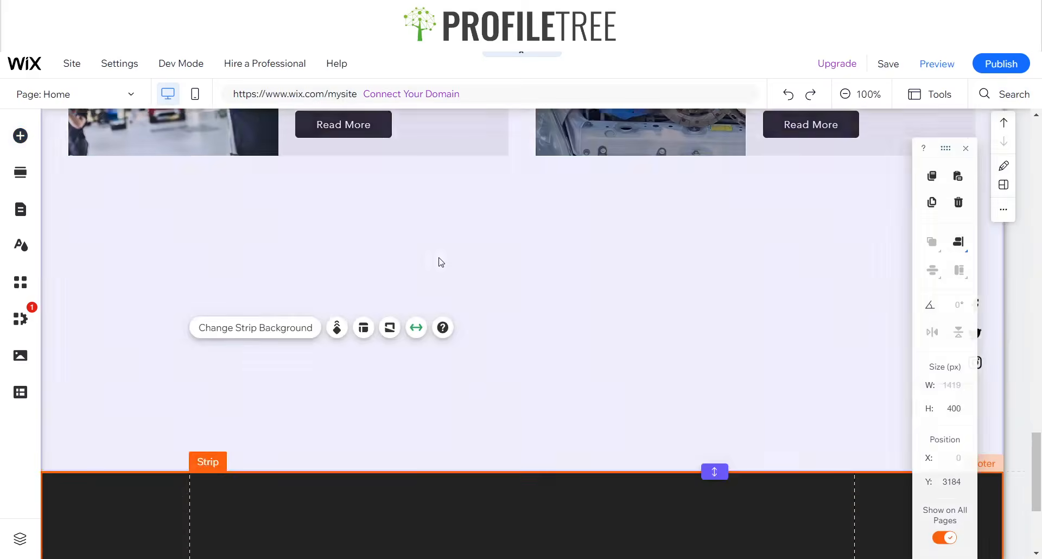
Remove the extra space beneath the service cards, leaving a small gap above the footer with the section about 869 px high
{"action": "scroll", "coordinate": [485, 228], "scroll_direction": "up", "scroll_amount": 3}
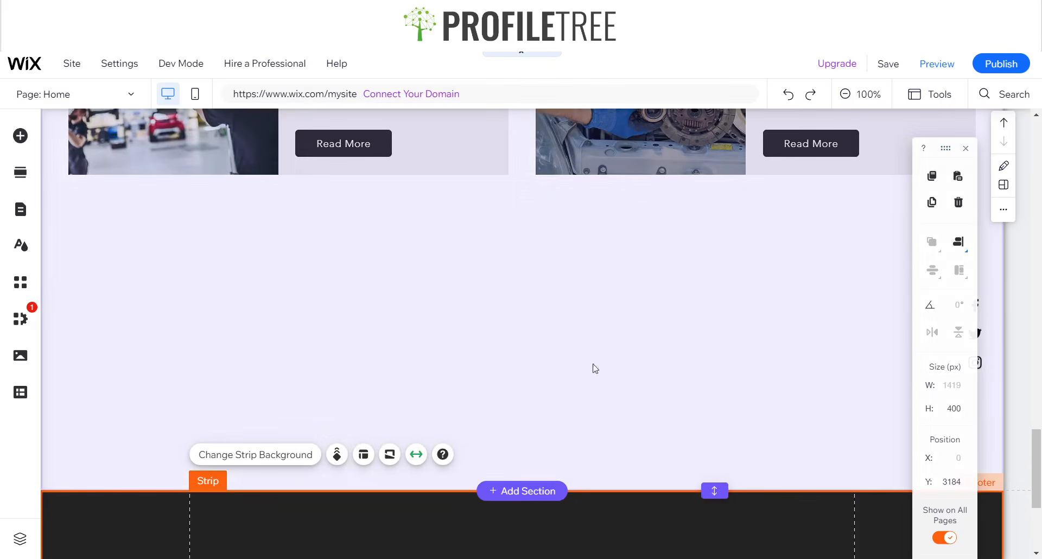
{"action": "left_click", "coordinate": [405, 255]}
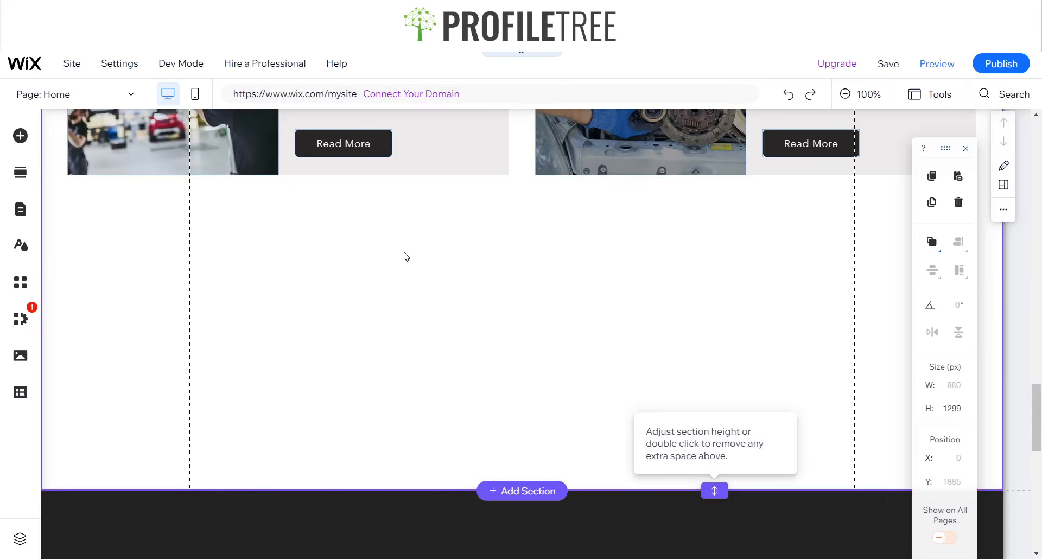
{"action": "double_click", "coordinate": [715, 491]}
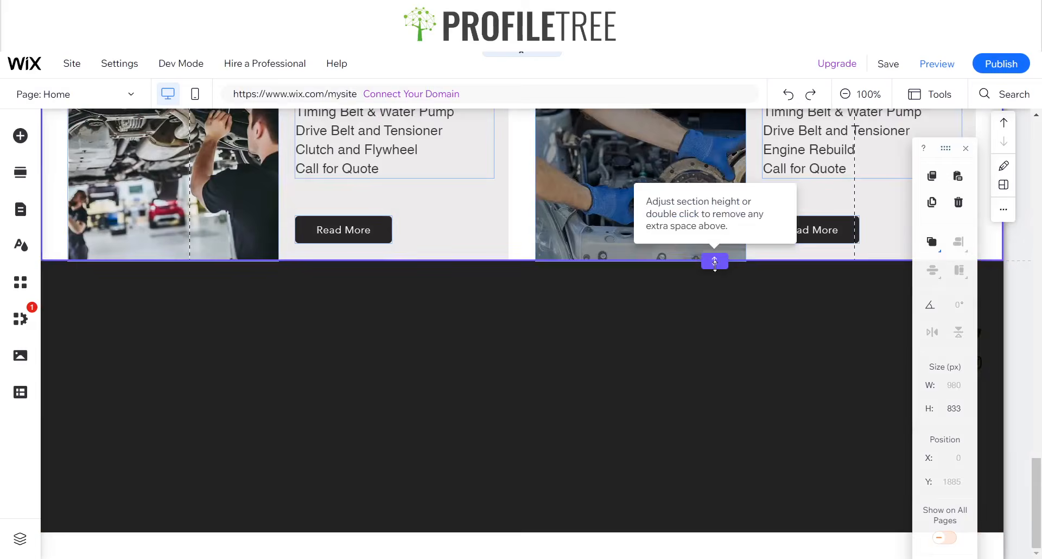
{"action": "left_click_drag", "start_coordinate": [715, 262], "coordinate": [715, 286]}
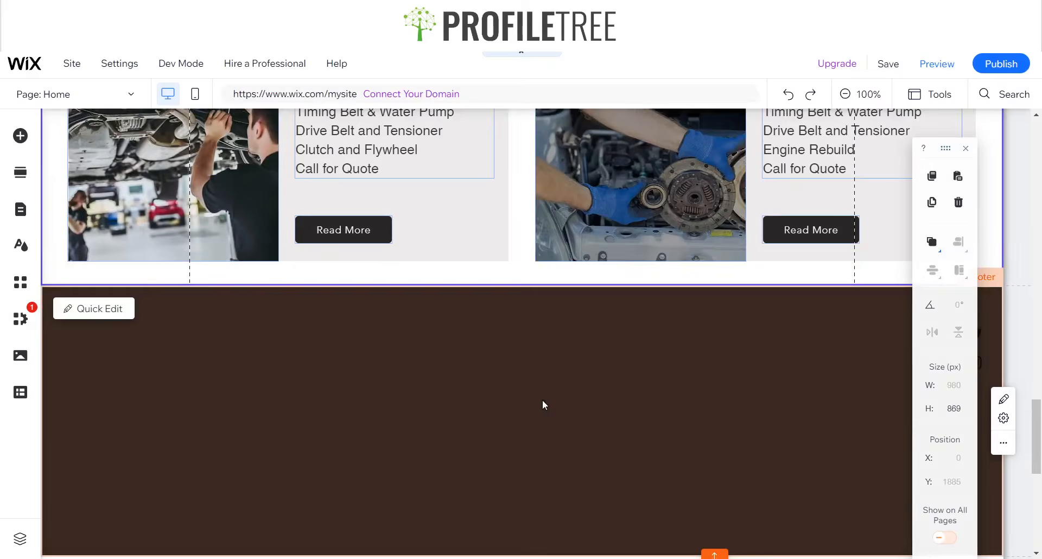
Split the dark footer strip into two columns
{"action": "left_click", "coordinate": [421, 376]}
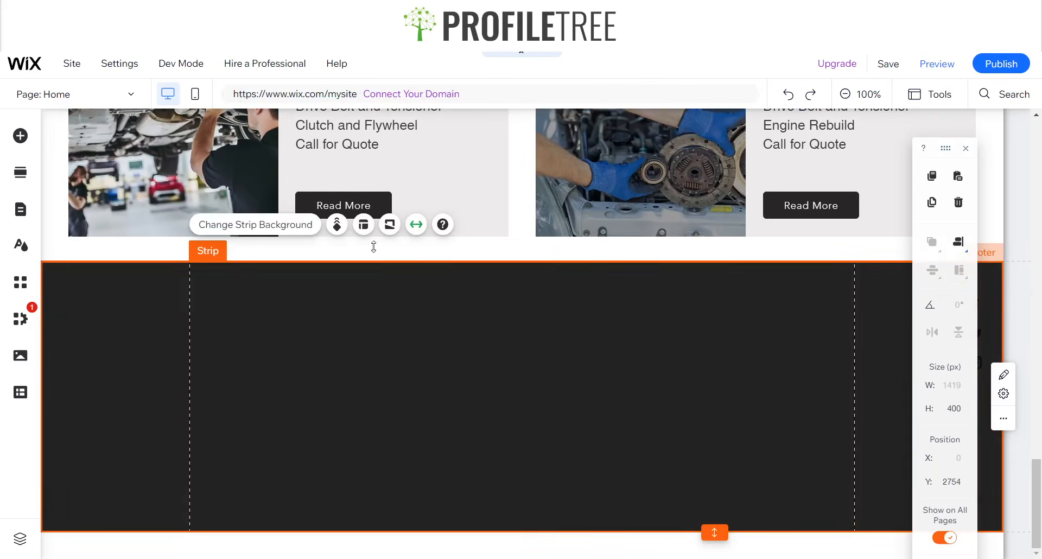
{"action": "left_click", "coordinate": [362, 224]}
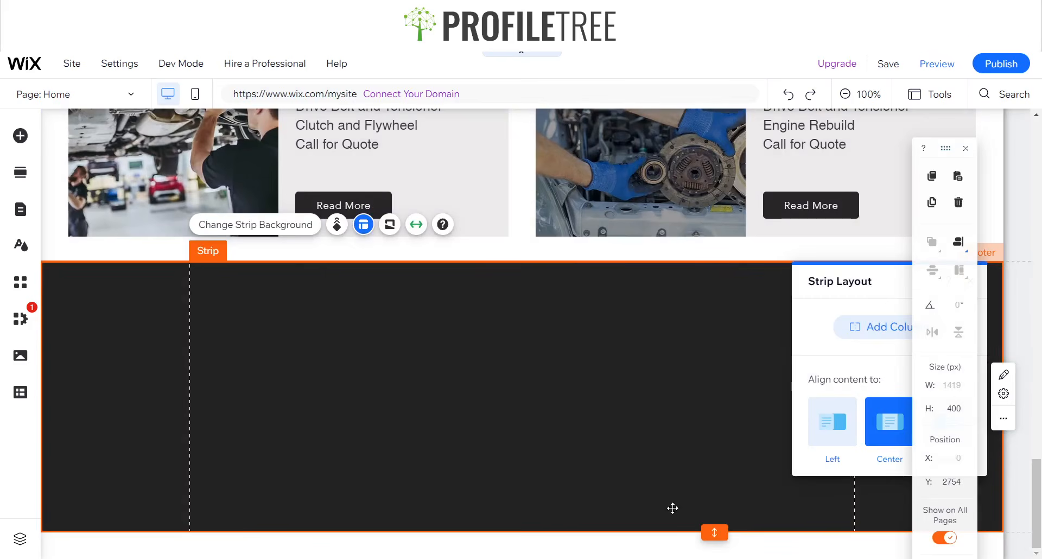
{"action": "left_click", "coordinate": [855, 330]}
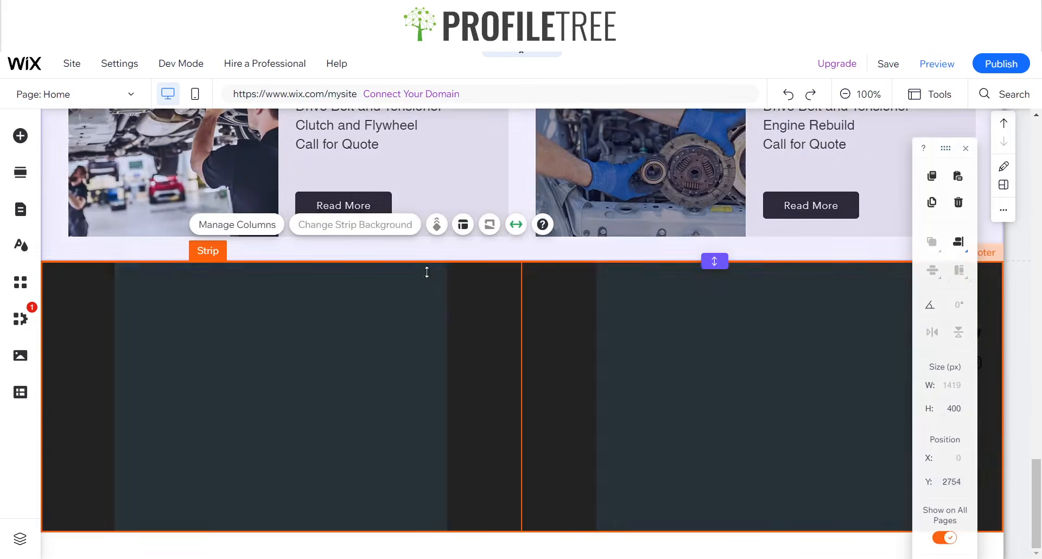
Add a third column to the footer strip
{"action": "left_click", "coordinate": [419, 345]}
{"action": "left_click", "coordinate": [342, 225]}
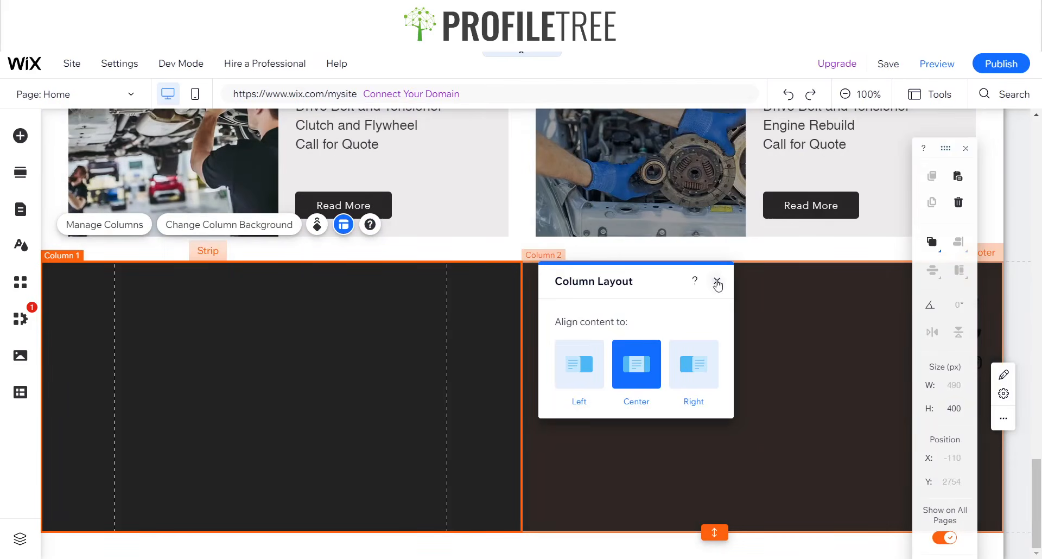
{"action": "left_click", "coordinate": [717, 282]}
{"action": "left_click", "coordinate": [104, 224]}
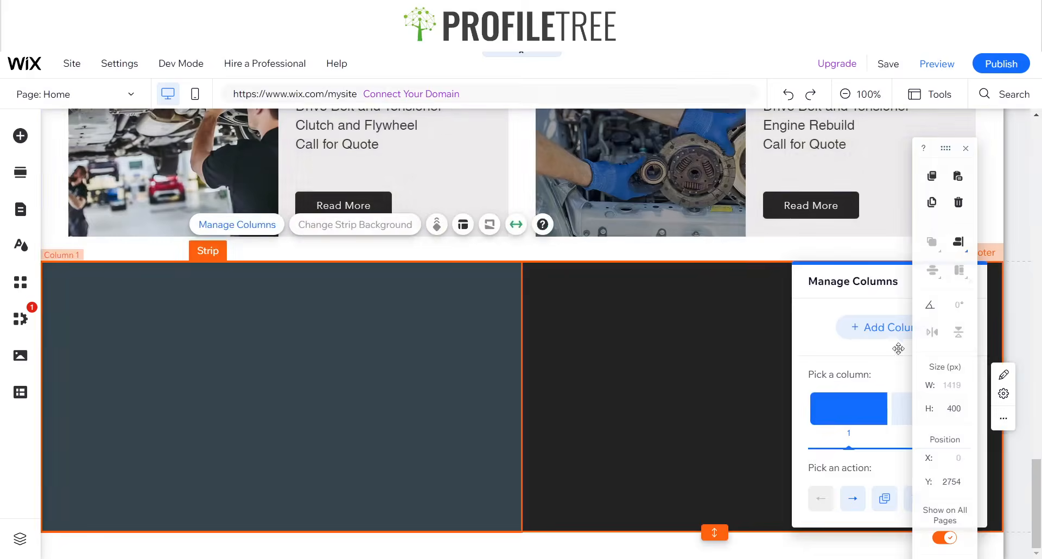
{"action": "left_click", "coordinate": [879, 327]}
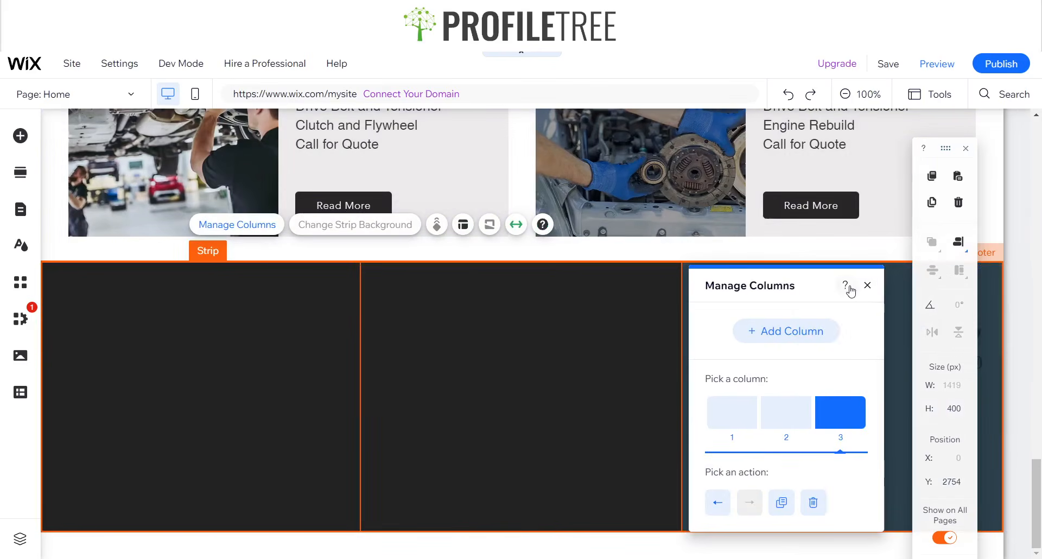
{"action": "left_click", "coordinate": [868, 285]}
{"action": "left_click", "coordinate": [140, 338]}
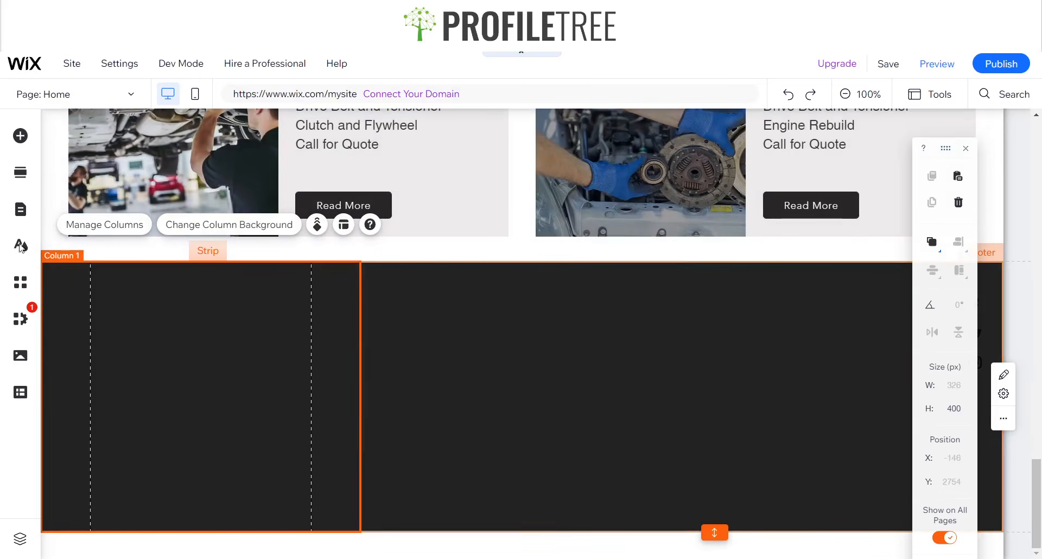
{"action": "left_click", "coordinate": [117, 224]}
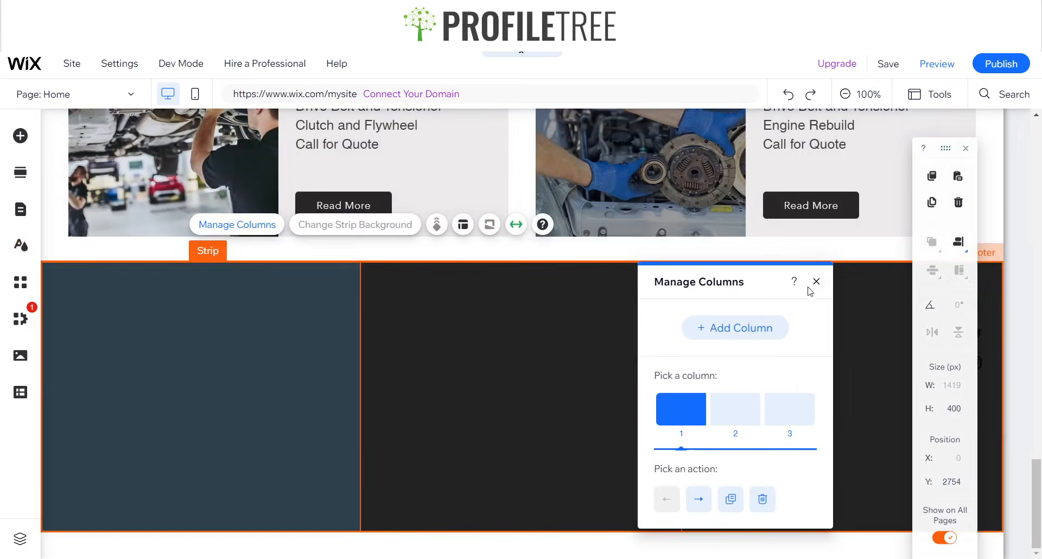
{"action": "left_click", "coordinate": [814, 280]}
{"action": "left_click", "coordinate": [191, 382]}
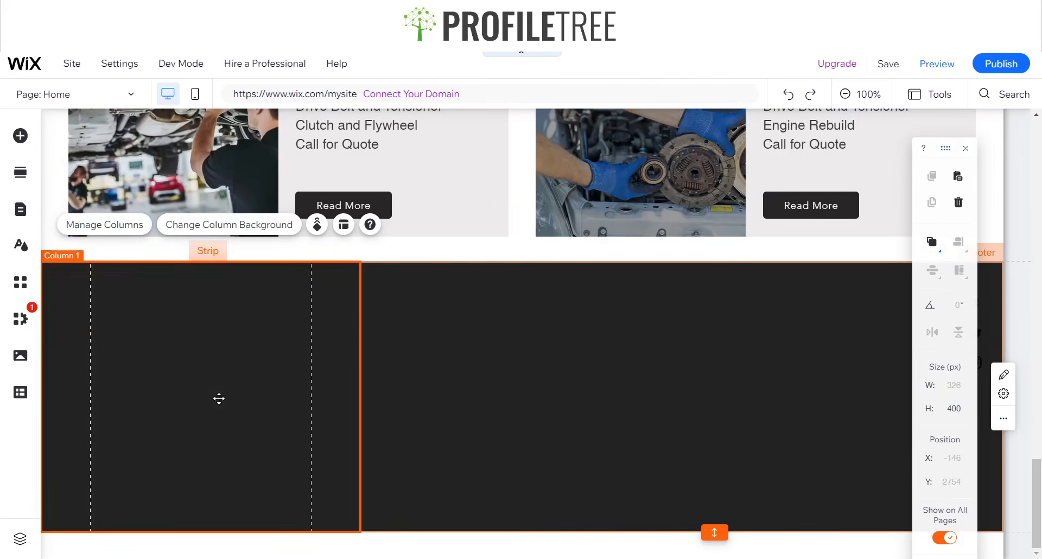
Replace the header's Site Name text with "NI Mechanics"
{"action": "scroll", "coordinate": [414, 328], "scroll_direction": "up", "scroll_amount": 8}
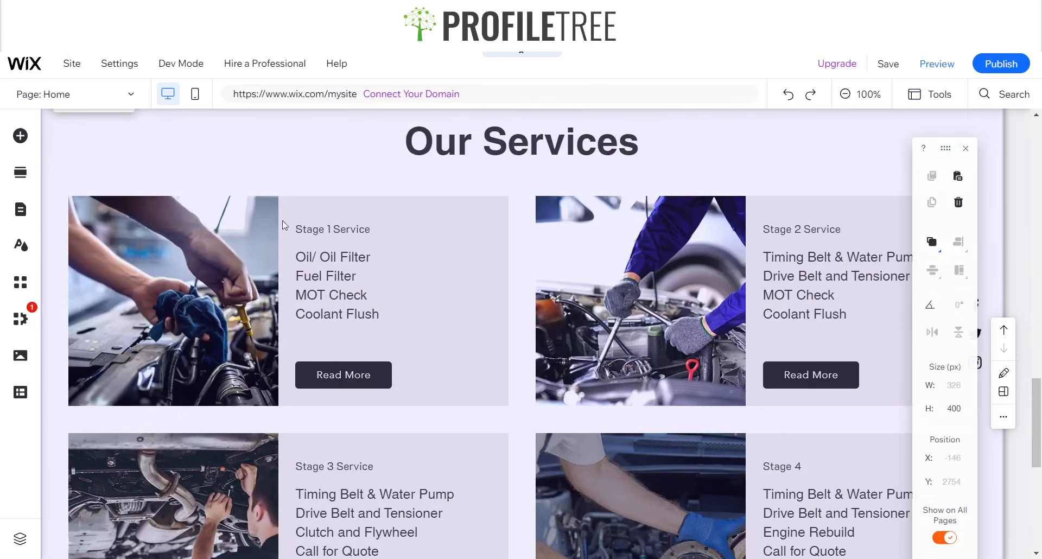
{"action": "scroll", "coordinate": [284, 225], "scroll_direction": "up", "scroll_amount": 10}
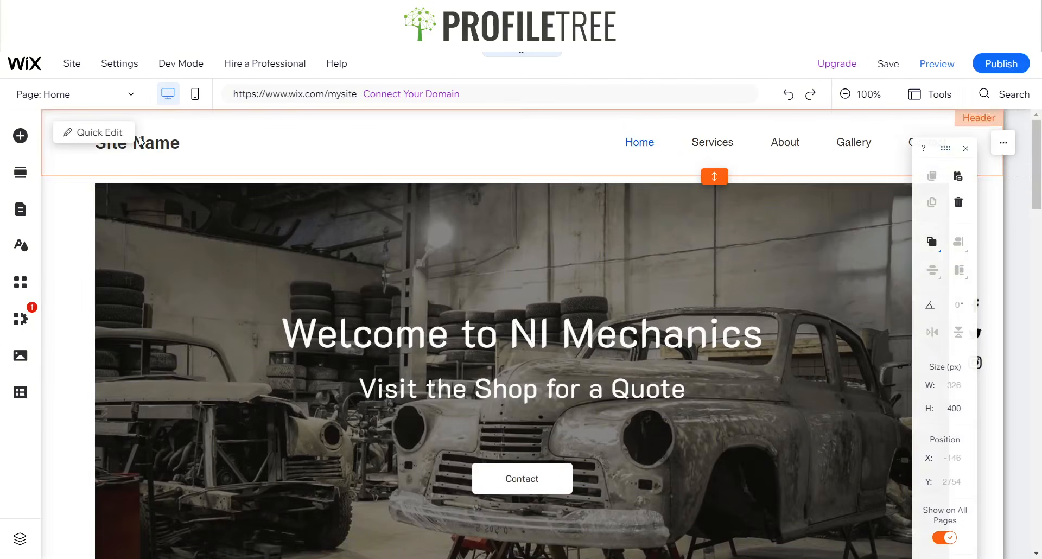
{"action": "left_click", "coordinate": [146, 142]}
{"action": "double_click", "coordinate": [167, 142]}
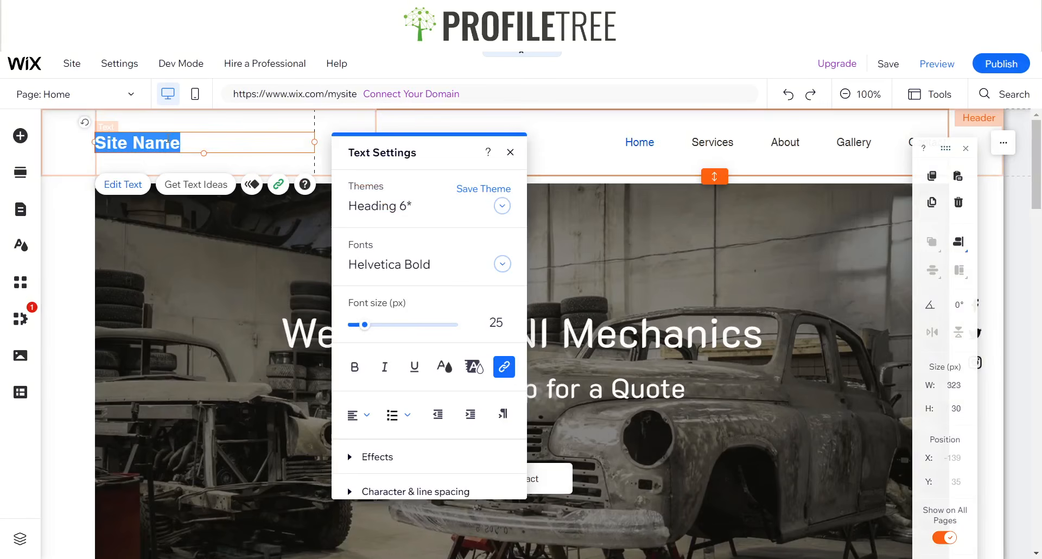
{"action": "type", "text": "NI Mechanics"}
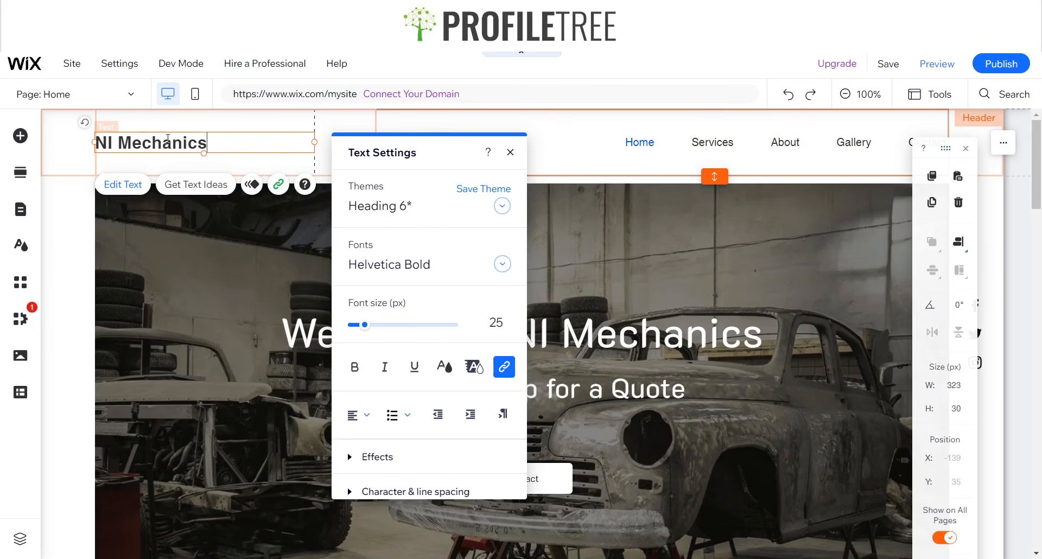
Change the header title's font to K2D and narrow its text box to about 165 px wide
{"action": "triple_click", "coordinate": [168, 140]}
{"action": "left_click", "coordinate": [416, 271]}
{"action": "type", "text": "K"}
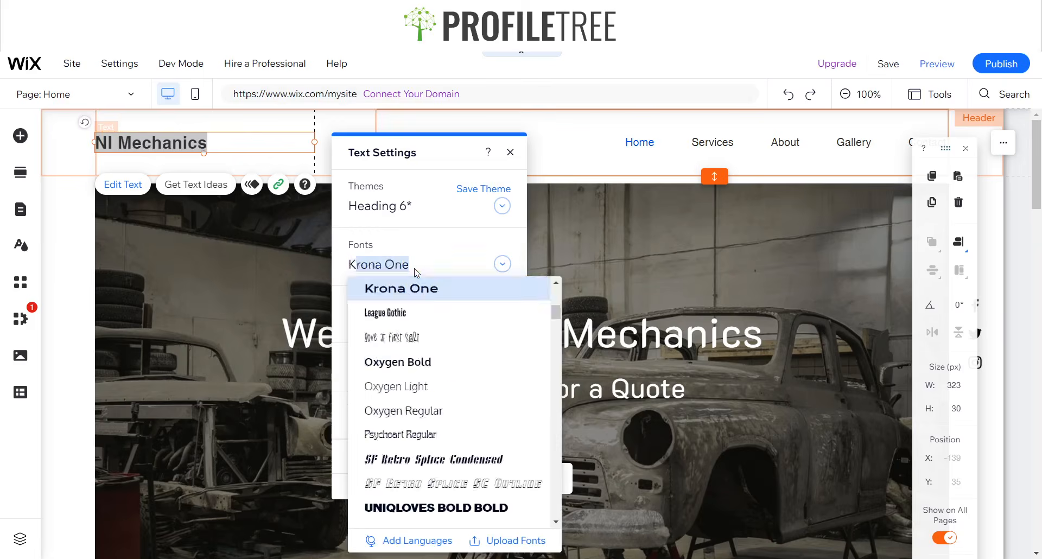
{"action": "type", "text": "2D"}
{"action": "left_click", "coordinate": [412, 297]}
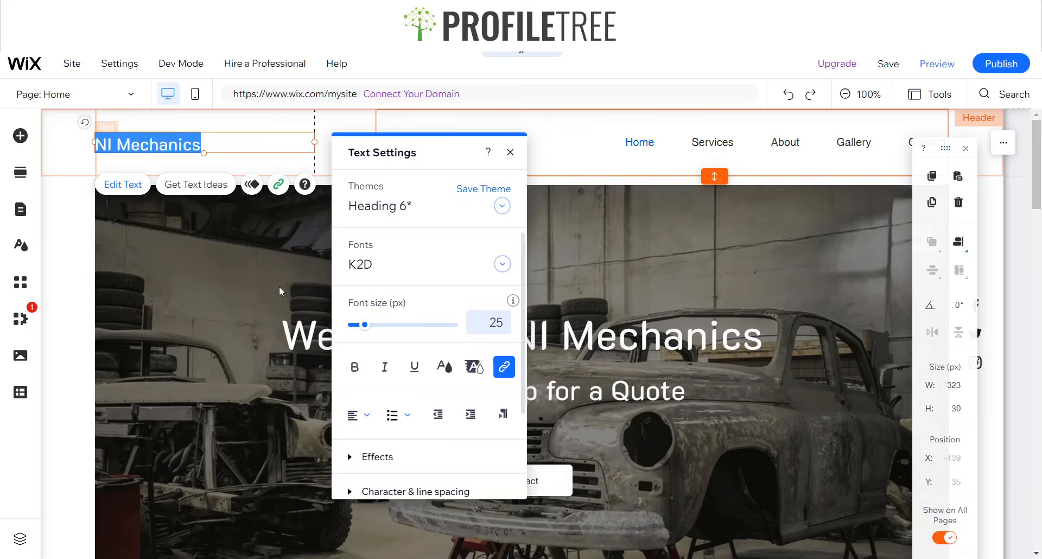
{"action": "left_click", "coordinate": [255, 280]}
{"action": "left_click", "coordinate": [195, 148]}
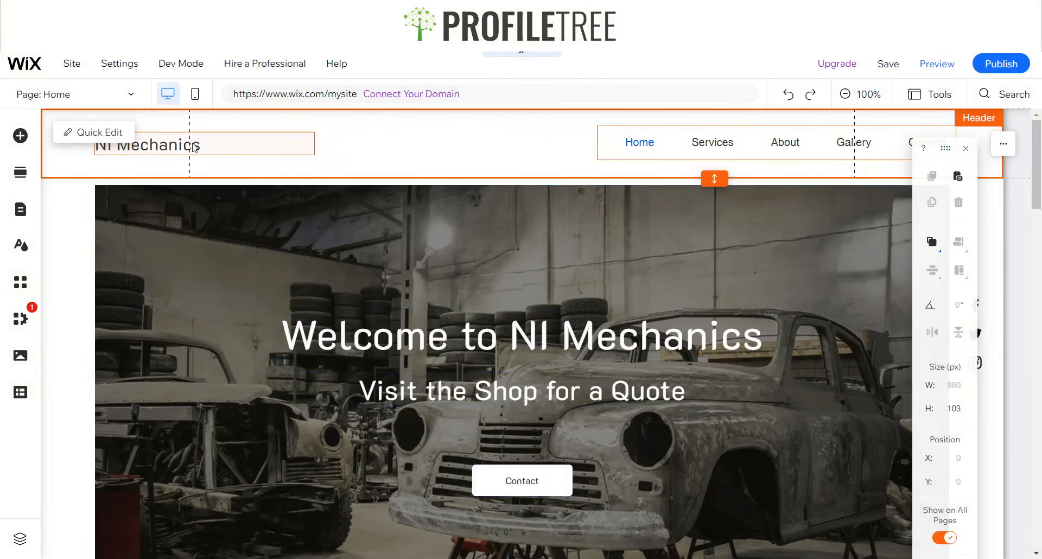
{"action": "left_click_drag", "start_coordinate": [314, 143], "coordinate": [207, 143]}
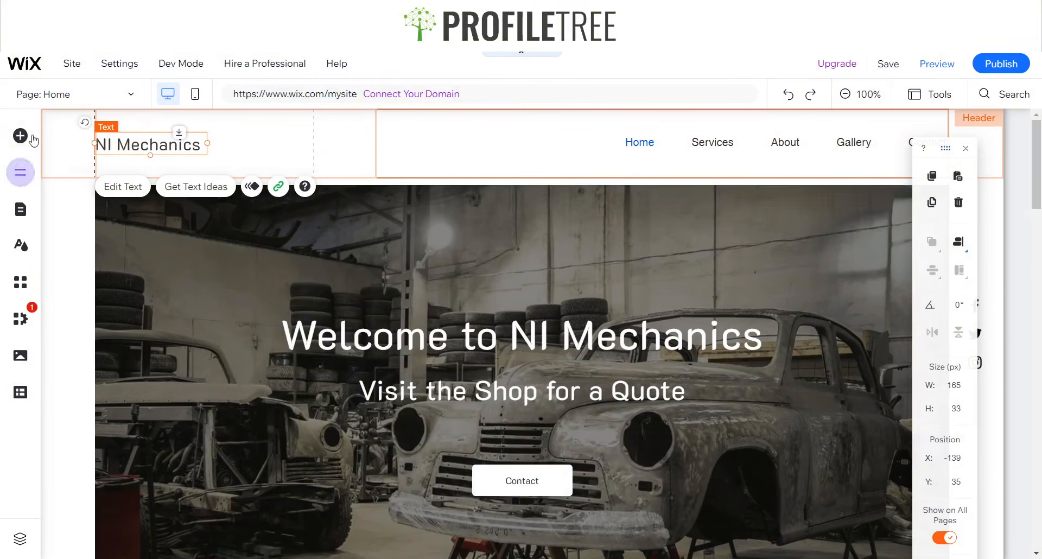
Add a black hexagon shape to the header, shrink it to about 50 × 57 px, and place it just after the site name
{"action": "left_click", "coordinate": [20, 135]}
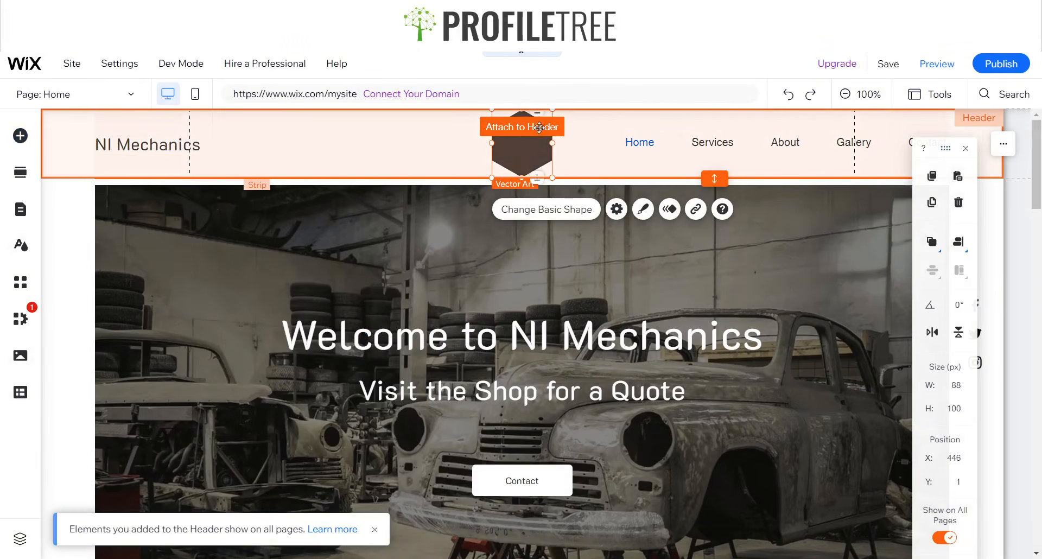
{"action": "left_click_drag", "start_coordinate": [554, 109], "coordinate": [243, 156]}
{"action": "key", "text": "ctrl+z"}
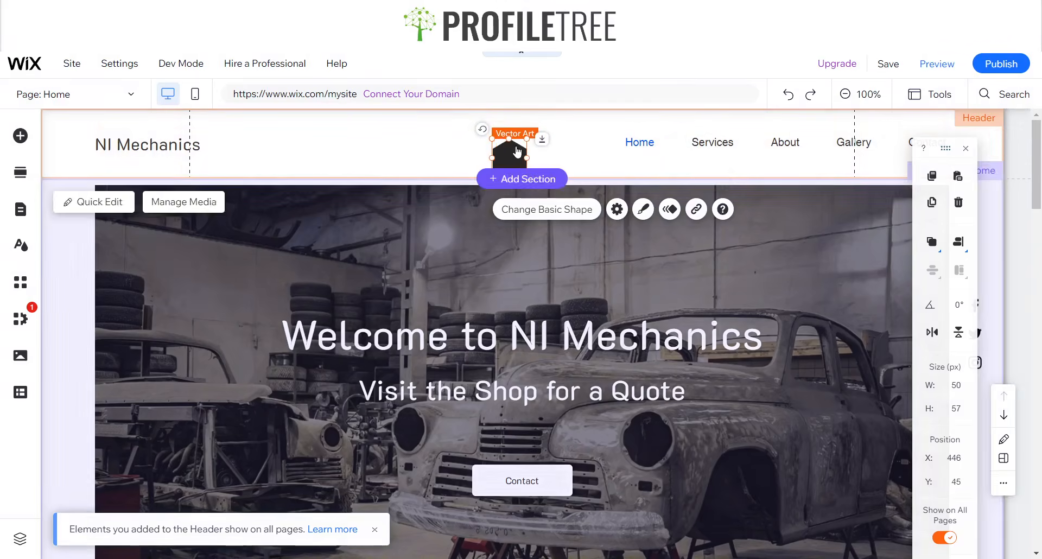
{"action": "left_click_drag", "start_coordinate": [508, 152], "coordinate": [228, 137]}
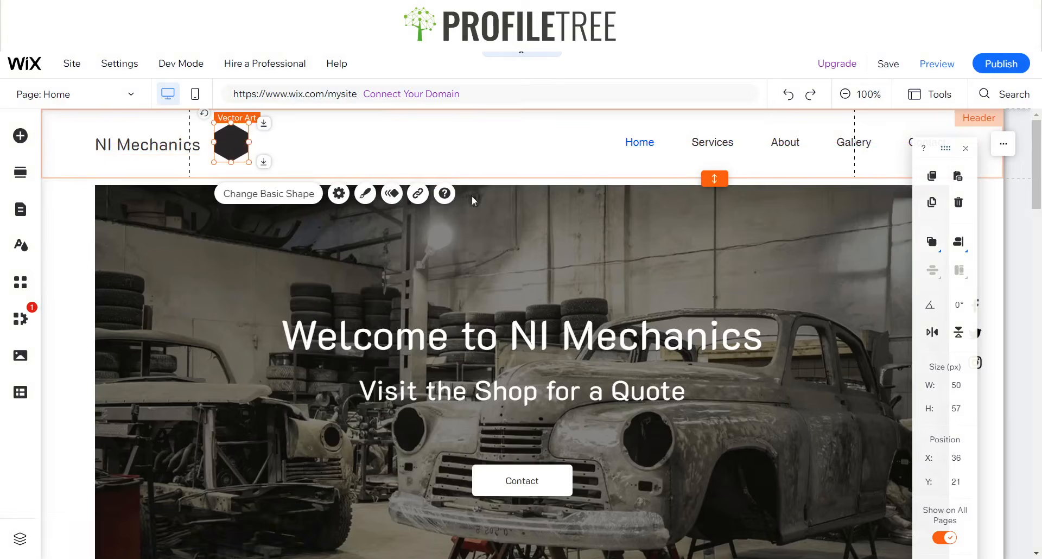
Begin replacing the header hexagon, filter the Wix media to Vector Art, and search for "Mechanic"
{"action": "left_click", "coordinate": [269, 193]}
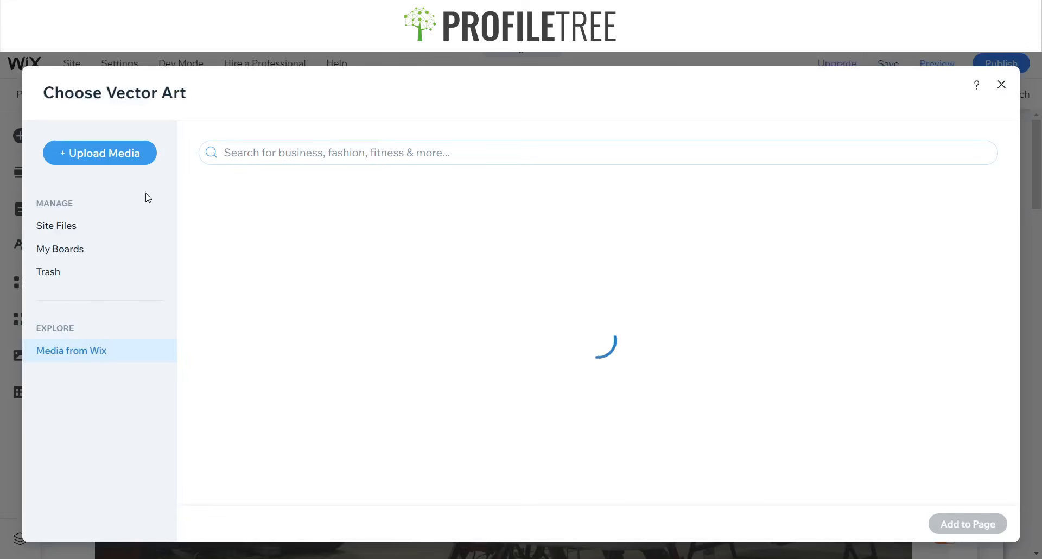
{"action": "left_click", "coordinate": [299, 153]}
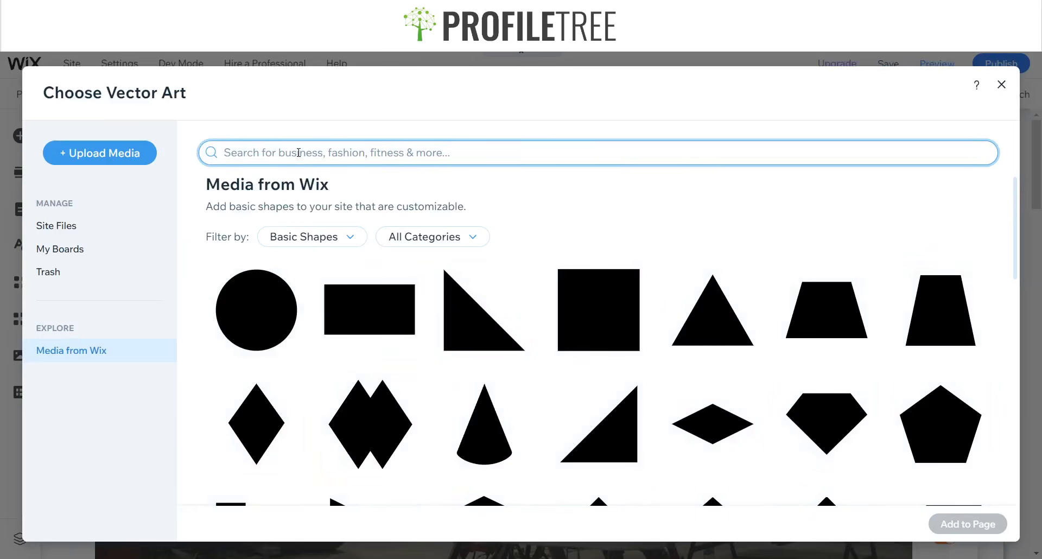
{"action": "left_click", "coordinate": [324, 216]}
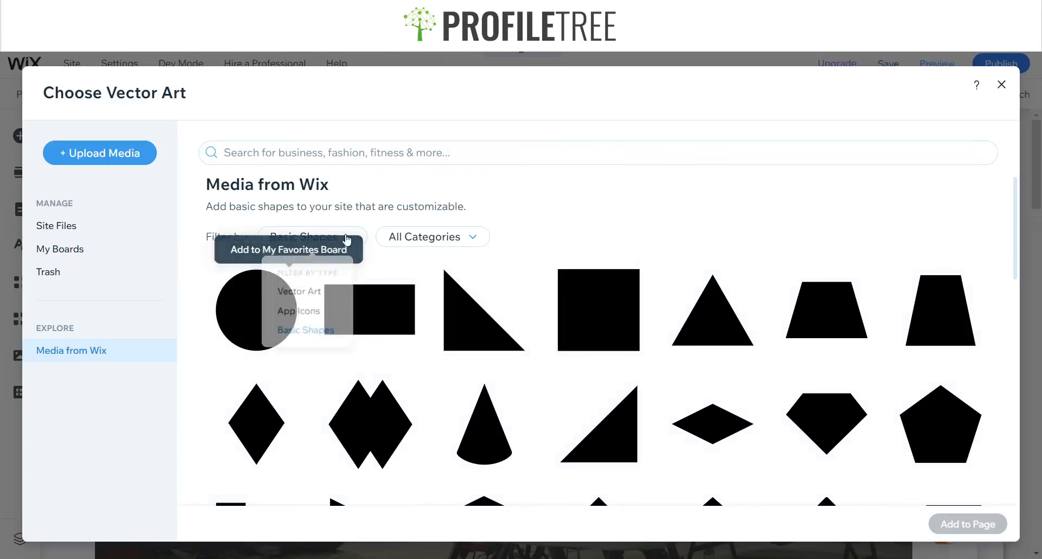
{"action": "mouse_move", "coordinate": [333, 240]}
{"action": "left_click", "coordinate": [307, 291]}
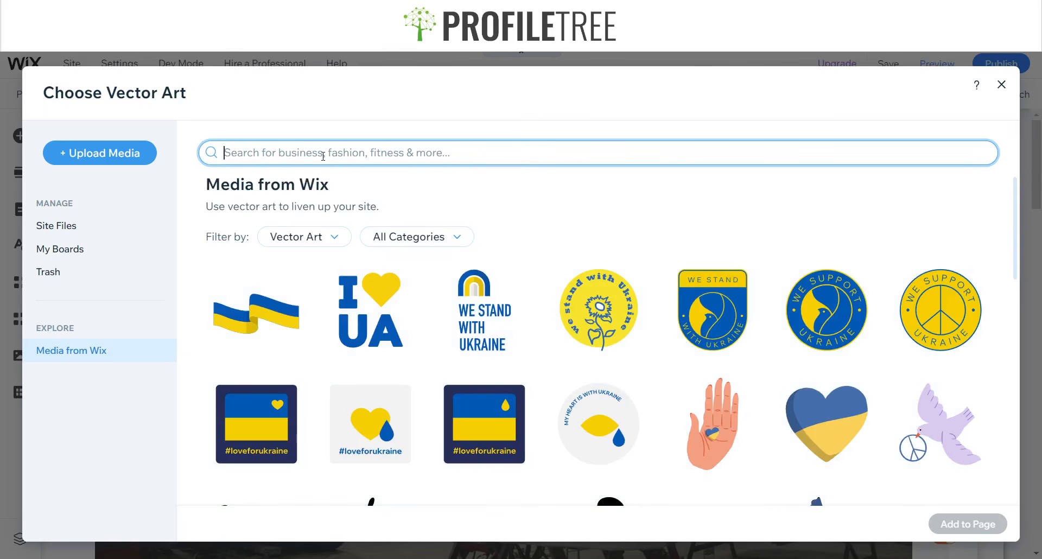
{"action": "type", "text": "M"}
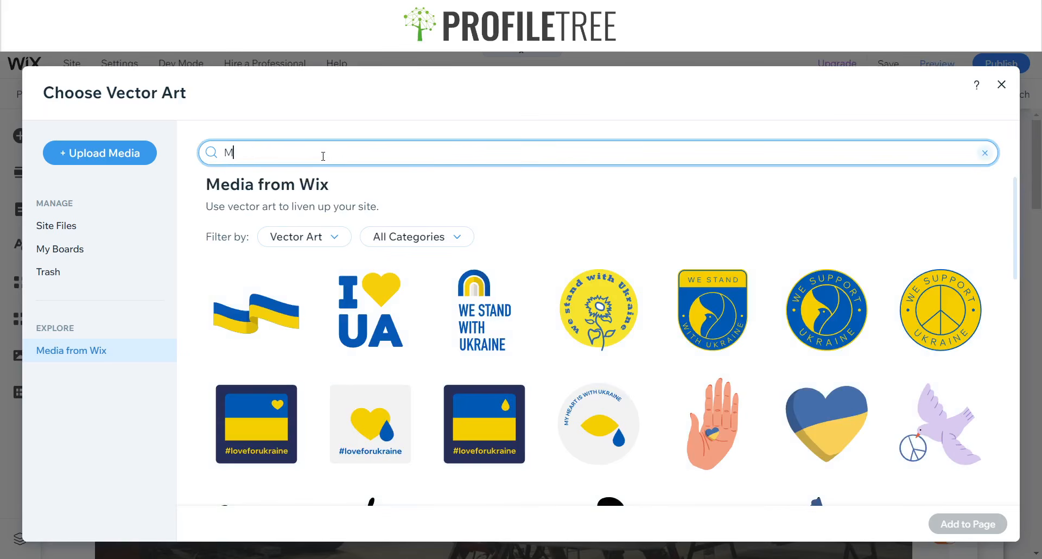
{"action": "type", "text": "e"}
{"action": "key", "text": "BackSpace"}
{"action": "key", "text": "BackSpace"}
{"action": "type", "text": "Mechanic"}
{"action": "key", "text": "Return"}
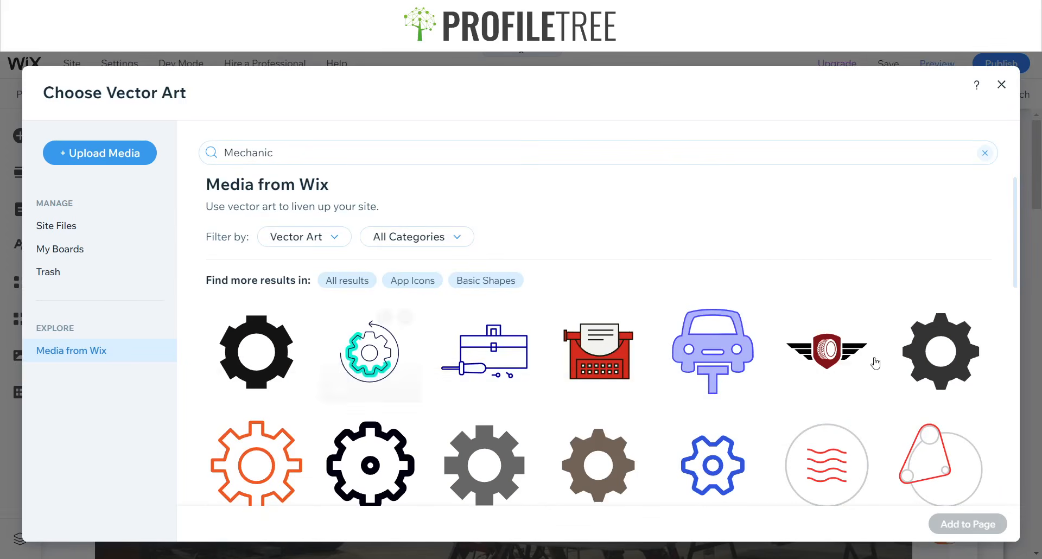
Replace the hexagon with the turquoise gear with a circular arrow and nudge it closer to the header title
{"action": "left_click", "coordinate": [363, 369]}
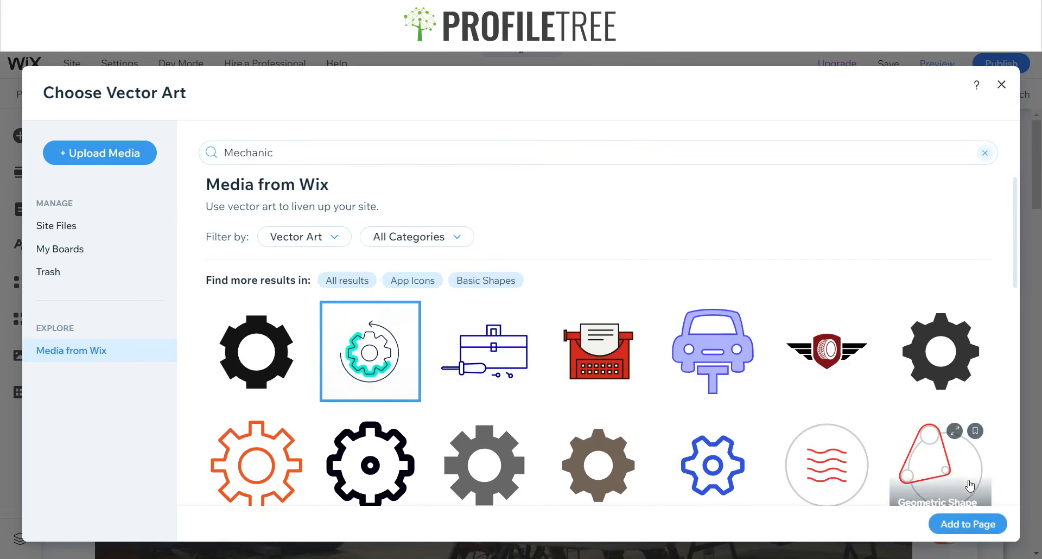
{"action": "left_click", "coordinate": [968, 524]}
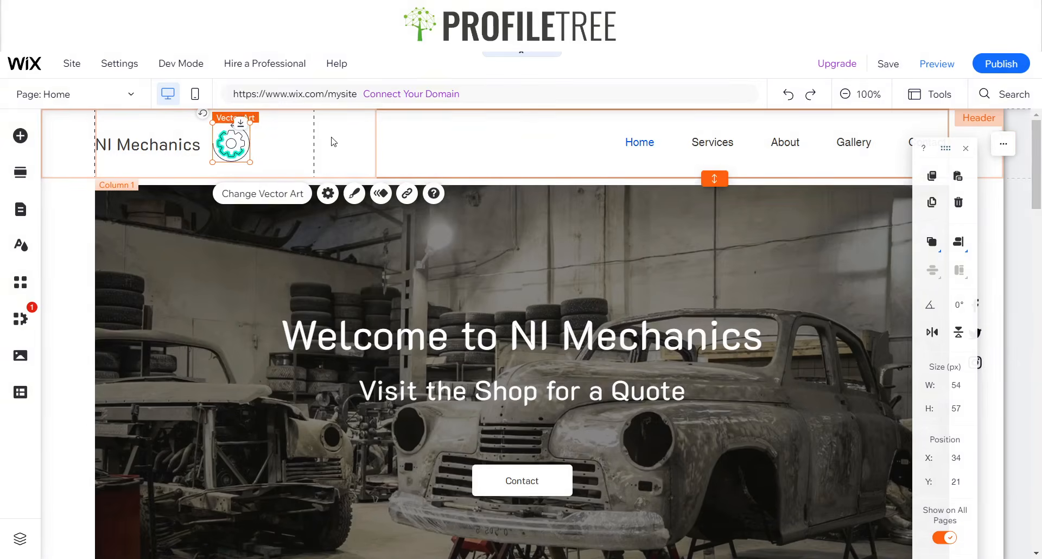
{"action": "left_click", "coordinate": [333, 140]}
{"action": "left_click", "coordinate": [238, 147]}
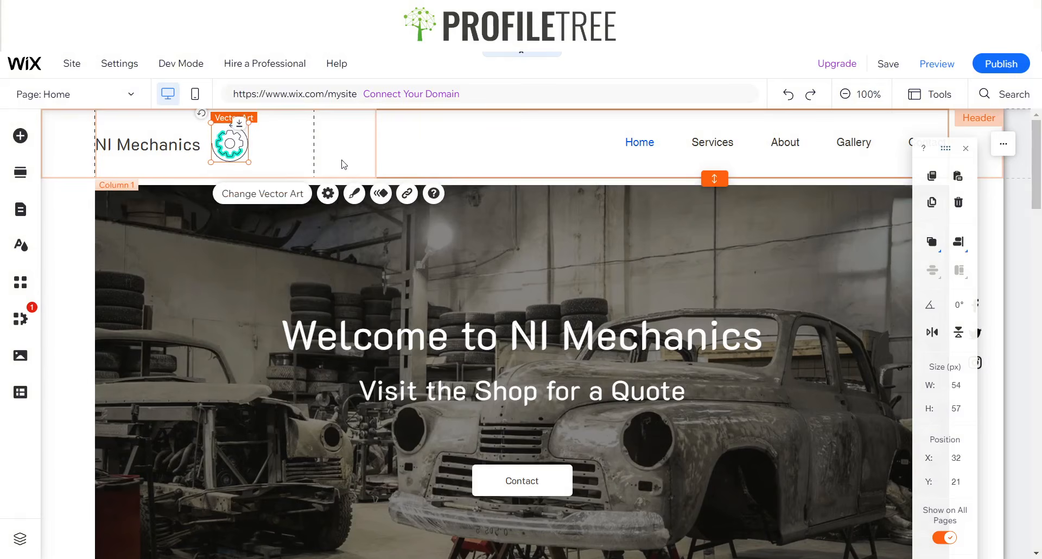
{"action": "left_click", "coordinate": [480, 134]}
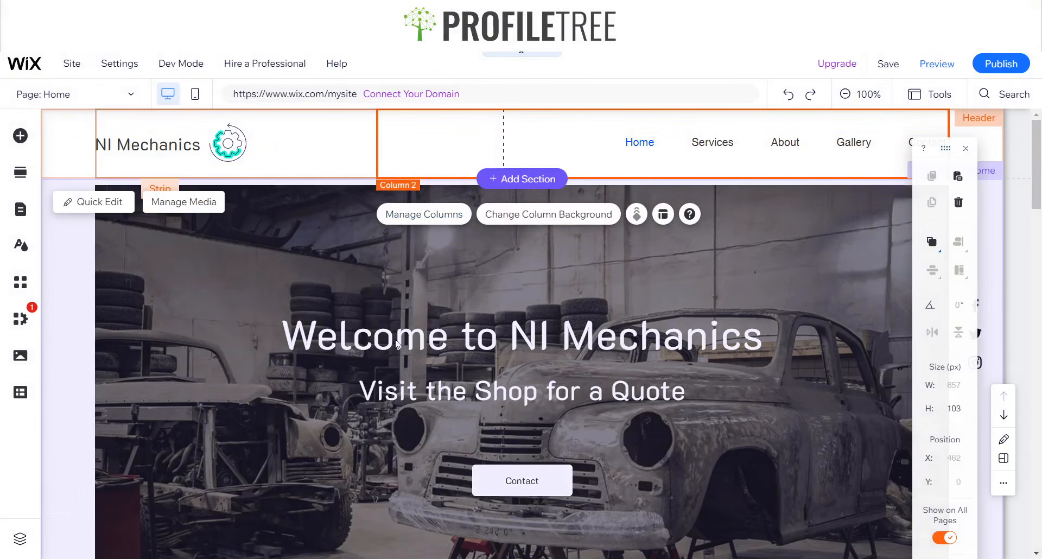
Group the header's "NI Mechanics" title with the gear graphic
{"action": "left_click", "coordinate": [225, 148]}
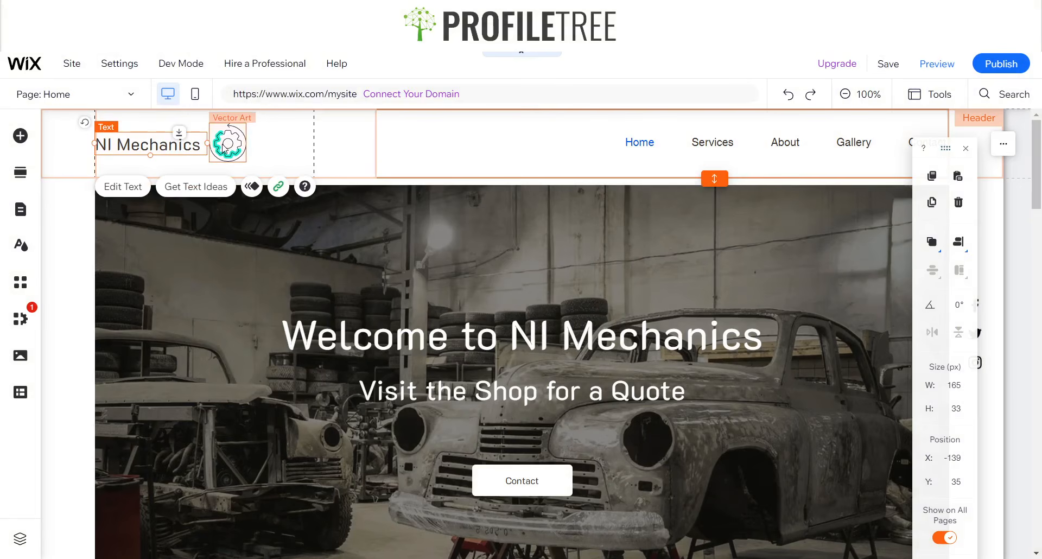
{"action": "left_click", "coordinate": [224, 148], "text": "shift"}
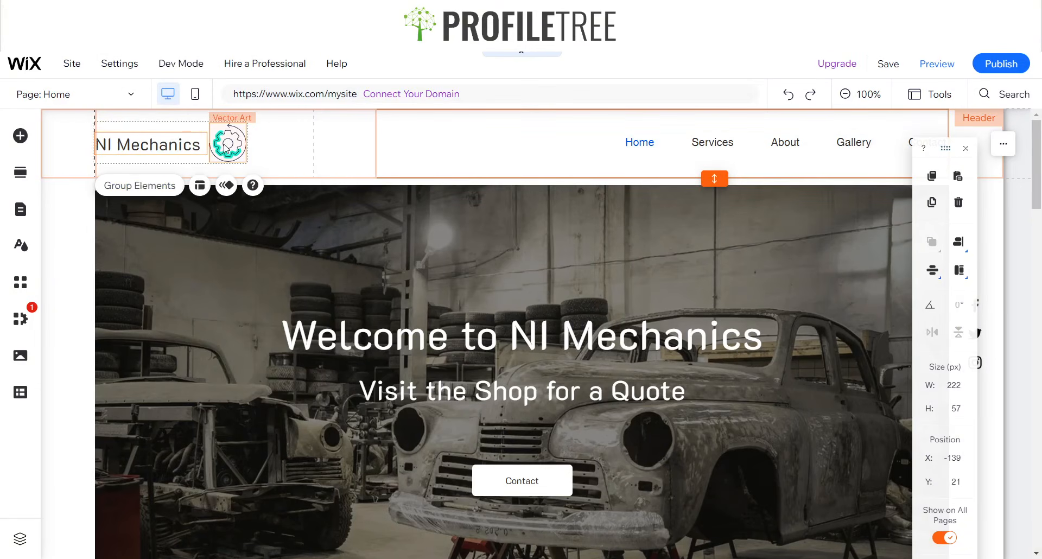
{"action": "left_click", "coordinate": [145, 185]}
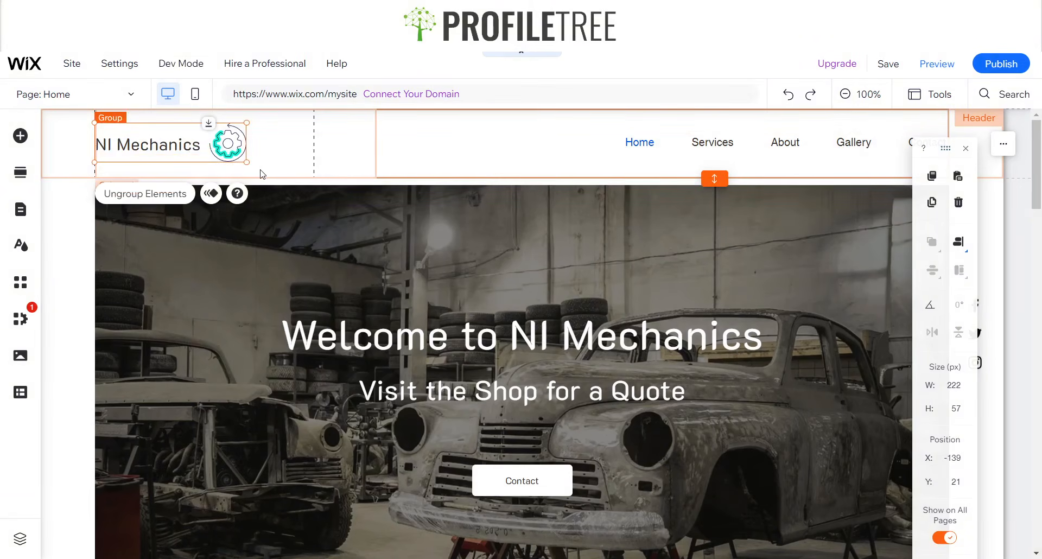
Copy the header's title-and-gear group into the three-column footer strip
{"action": "scroll", "coordinate": [298, 205], "scroll_direction": "down", "scroll_amount": 15}
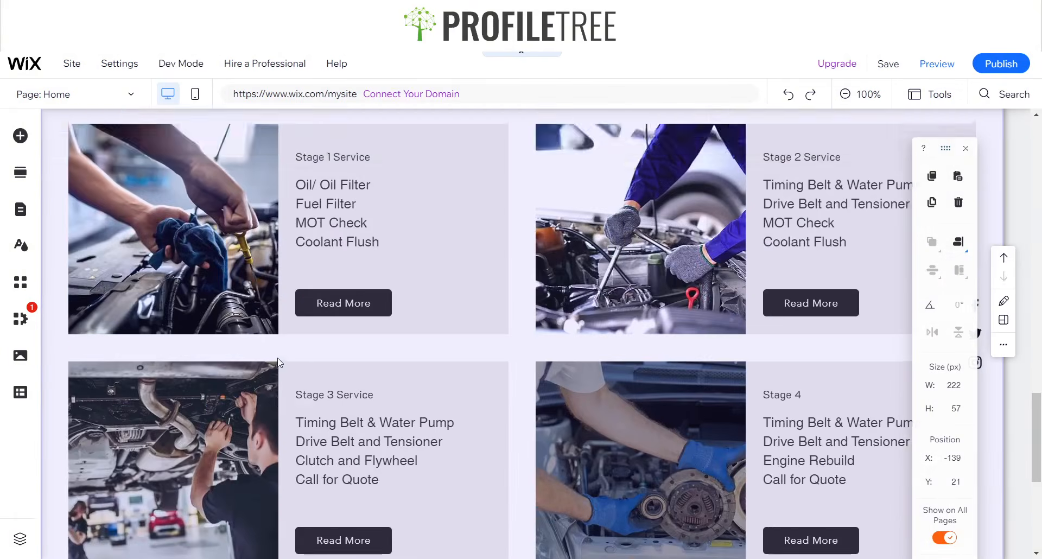
{"action": "scroll", "coordinate": [277, 363], "scroll_direction": "down", "scroll_amount": 6}
{"action": "left_click", "coordinate": [215, 395]}
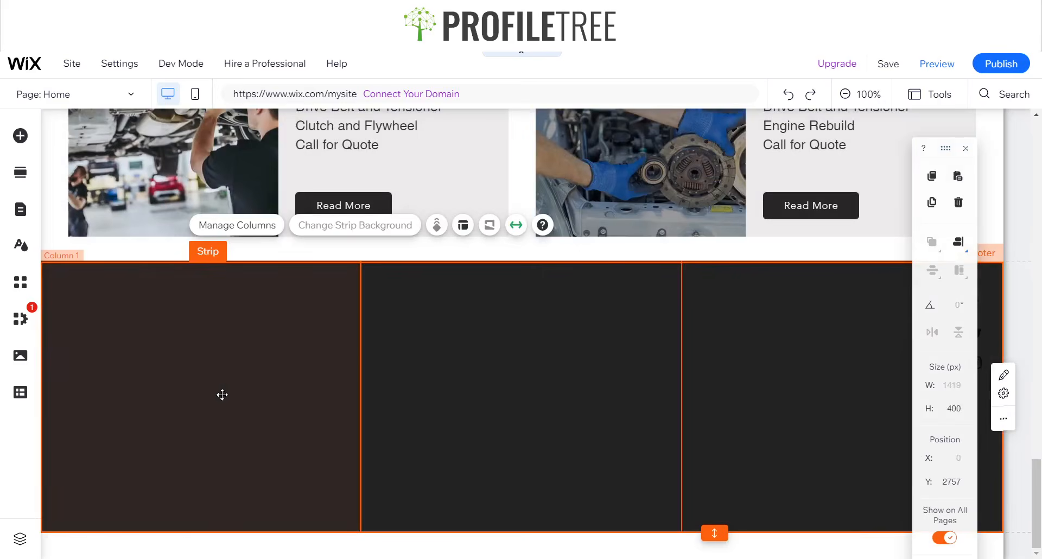
{"action": "left_click", "coordinate": [624, 334]}
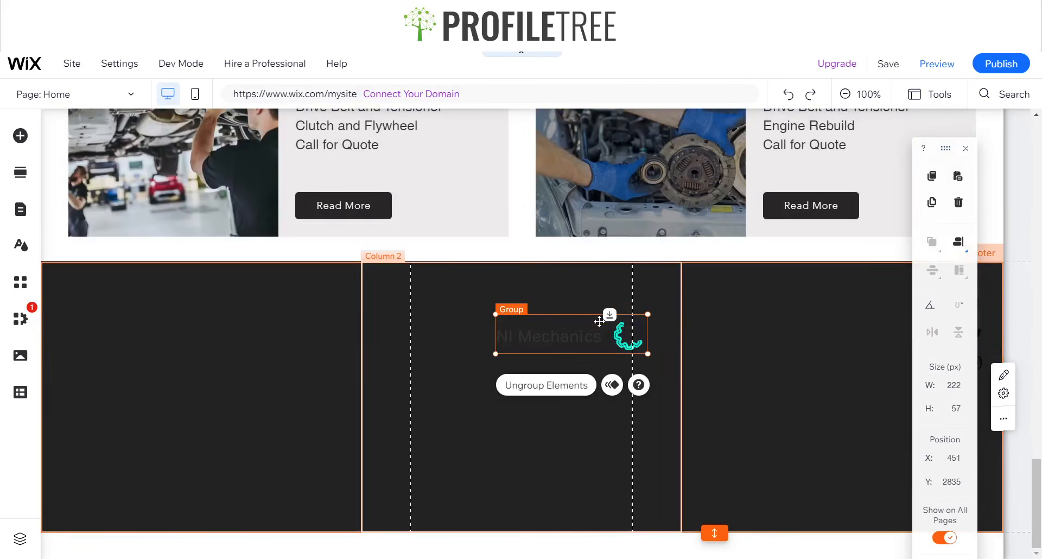
Move the pasted "NI Mechanics" text and its gear side by side into the footer's first column
{"action": "left_click", "coordinate": [534, 325]}
{"action": "left_click", "coordinate": [537, 336]}
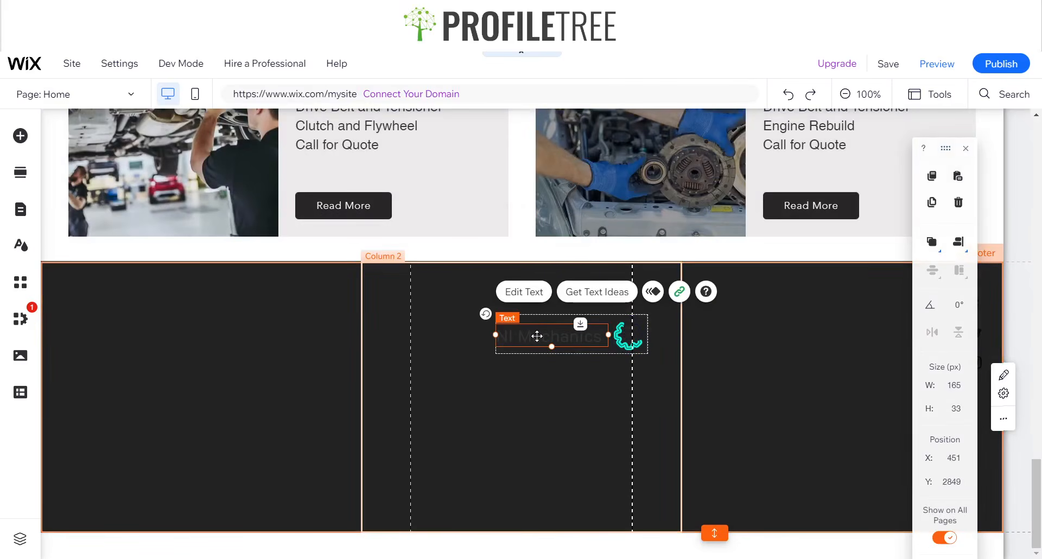
{"action": "left_click_drag", "start_coordinate": [511, 336], "coordinate": [128, 391]}
{"action": "left_click", "coordinate": [626, 340]}
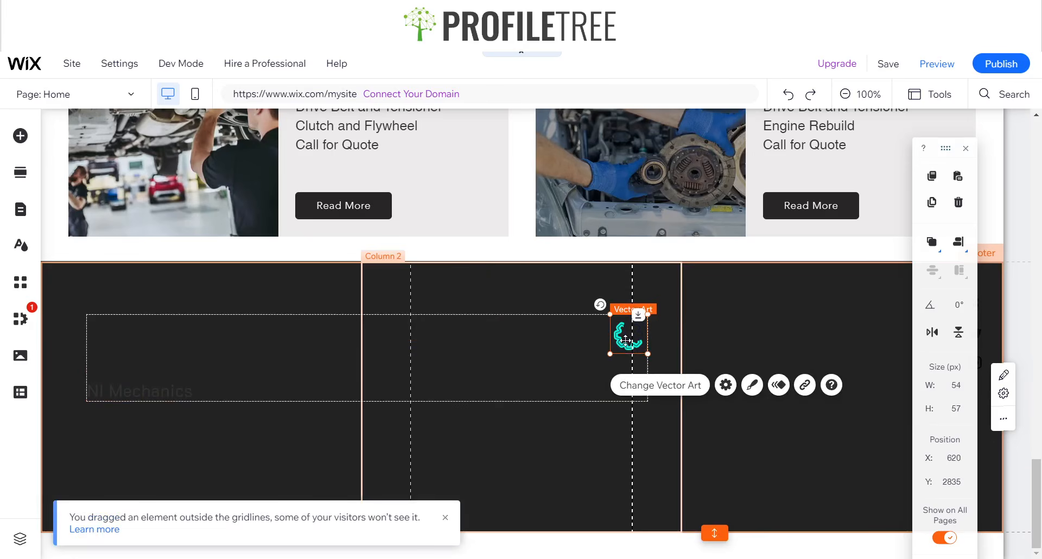
{"action": "left_click_drag", "start_coordinate": [343, 374], "coordinate": [249, 406]}
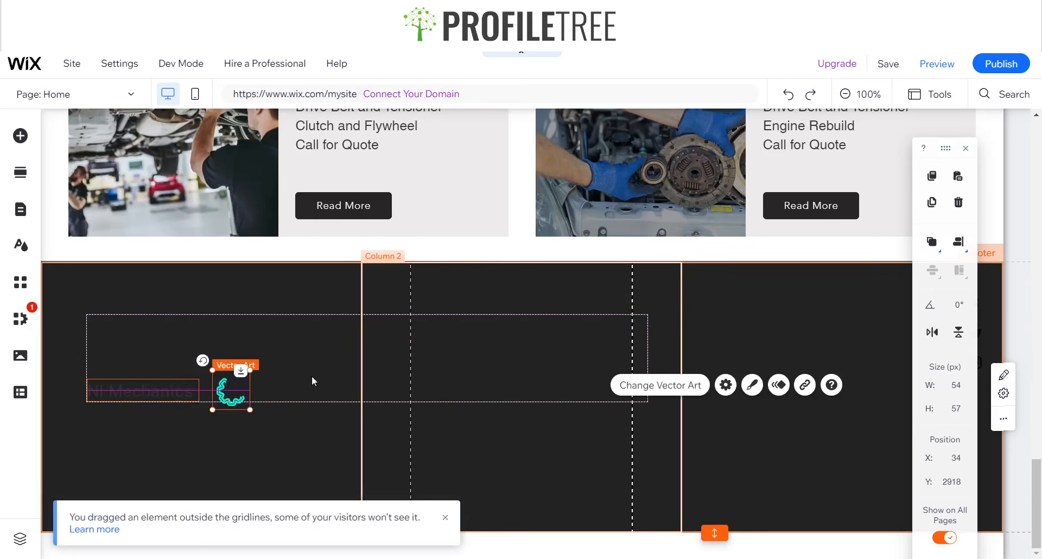
{"action": "left_click", "coordinate": [486, 362]}
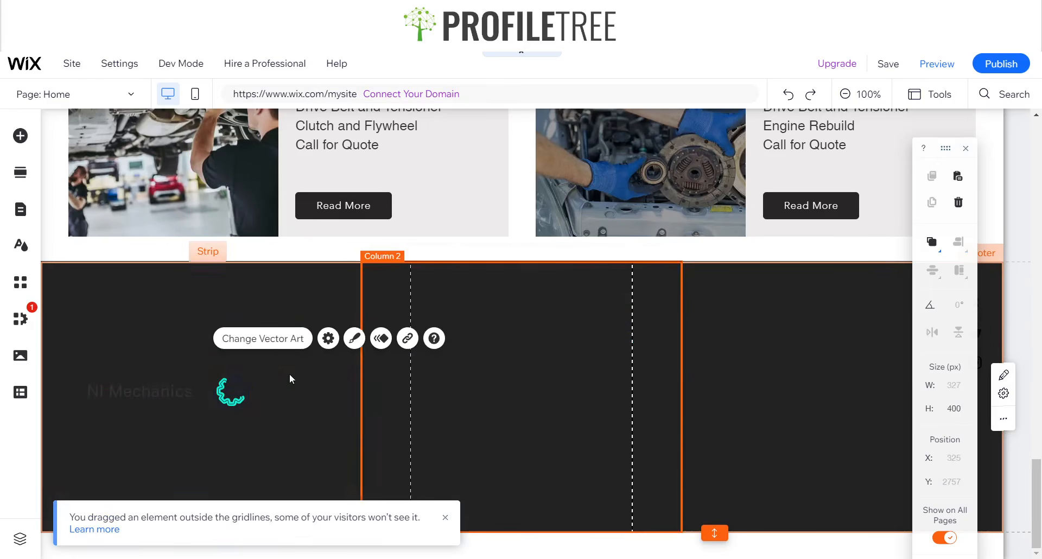
Set the footer's first column background to white (#FFFFFF)
{"action": "left_click", "coordinate": [176, 384]}
{"action": "left_click", "coordinate": [429, 338]}
{"action": "left_click", "coordinate": [282, 309]}
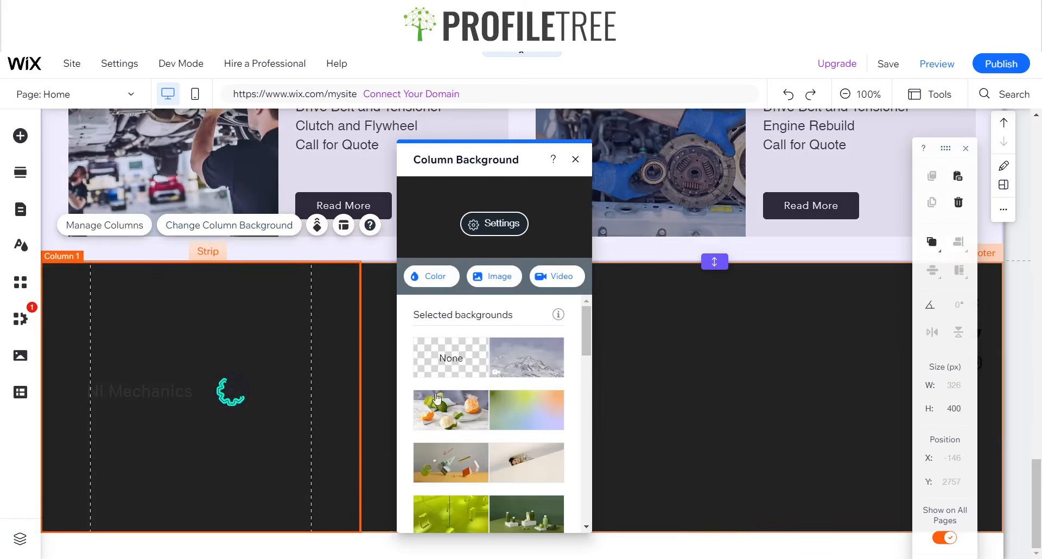
{"action": "left_click", "coordinate": [440, 278]}
{"action": "left_click", "coordinate": [468, 371]}
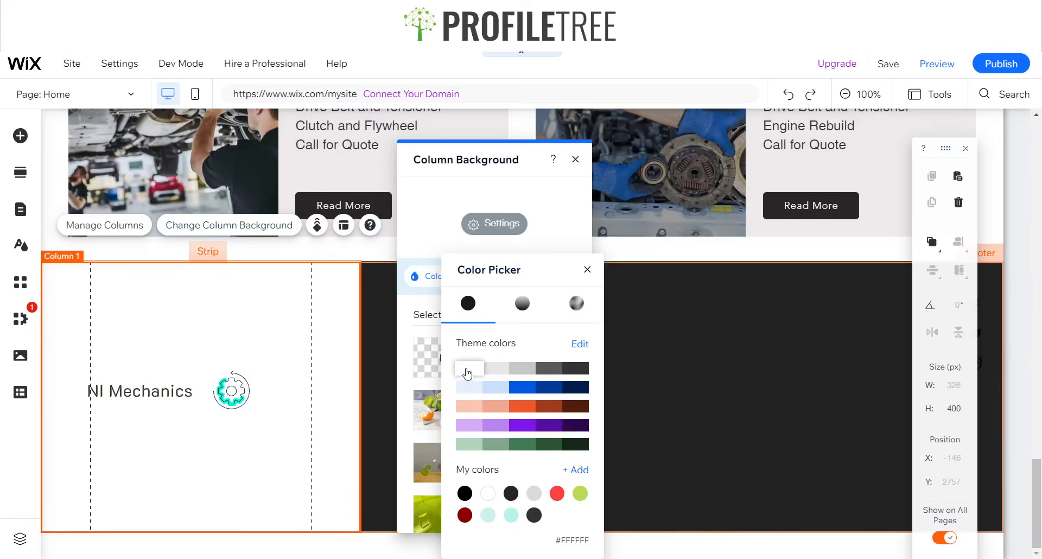
{"action": "left_click", "coordinate": [587, 269]}
{"action": "left_click", "coordinate": [575, 159]}
Shift the footer's title-and-gear group toward the centre of the first column
{"action": "left_click", "coordinate": [233, 389]}
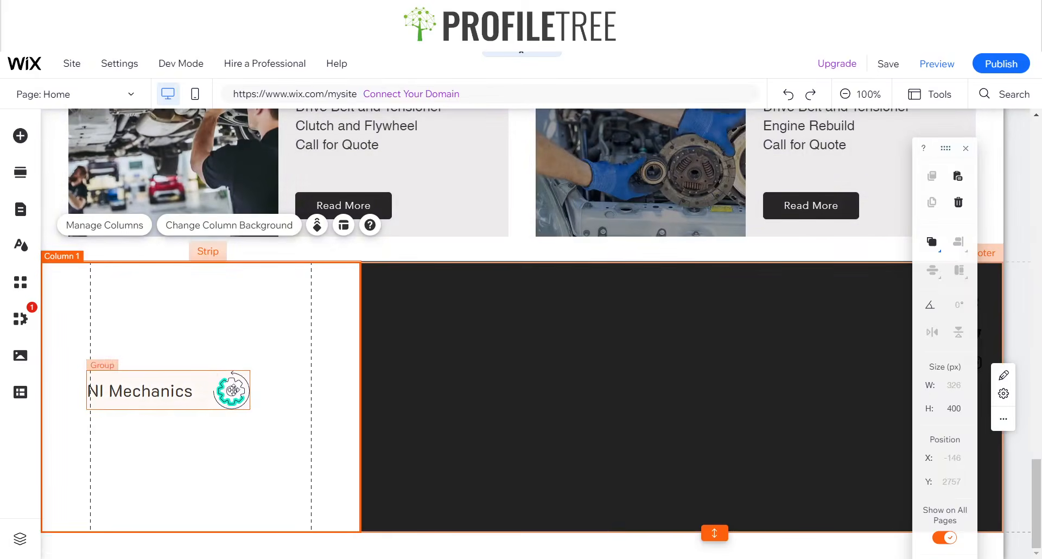
{"action": "mouse_move", "coordinate": [234, 391]}
{"action": "left_mouse_down"}
{"action": "mouse_move", "coordinate": [263, 391]}
{"action": "mouse_move", "coordinate": [242, 394]}
{"action": "mouse_move", "coordinate": [251, 386]}
{"action": "left_mouse_up"}
{"action": "left_click", "coordinate": [563, 379]}
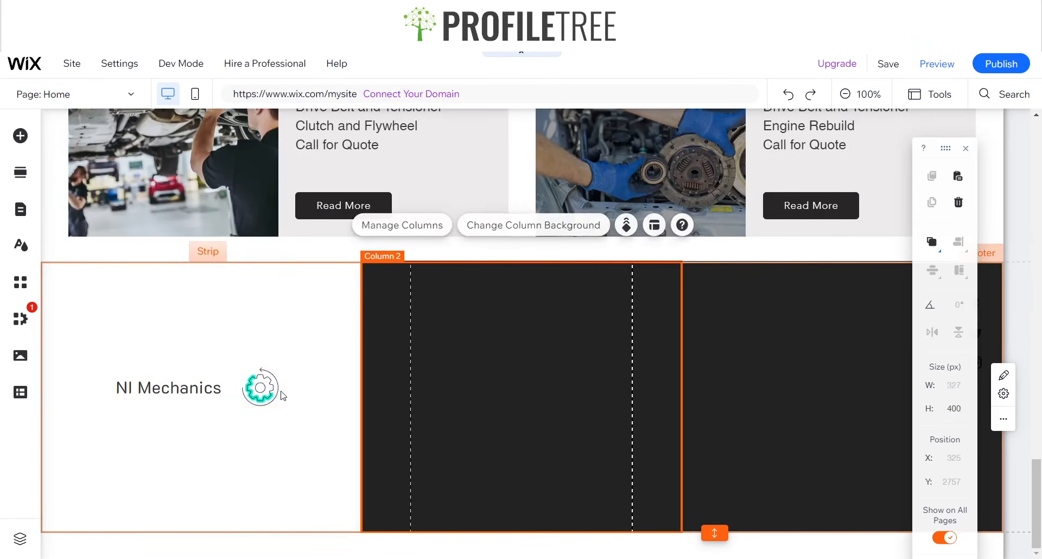
Nudge the footer gear graphic left, closer to the "NI Mechanics" text
{"action": "left_click", "coordinate": [279, 394]}
{"action": "left_click", "coordinate": [268, 389]}
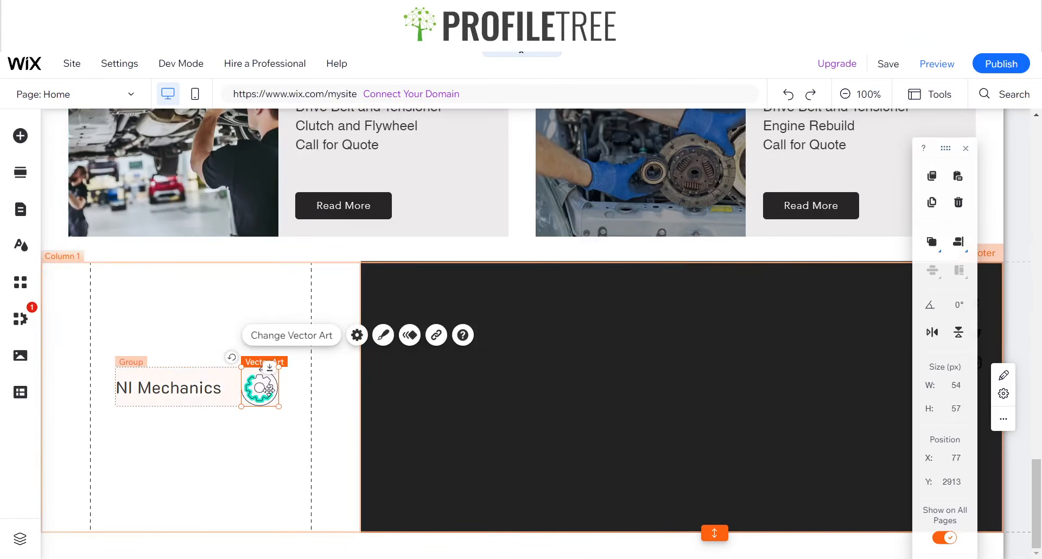
{"action": "key", "text": "Left"}
{"action": "key", "text": "Left"}
{"action": "key", "text": "Left"}
{"action": "key", "text": "Left"}
{"action": "key", "text": "Left"}
{"action": "key", "text": "Left"}
{"action": "key", "text": "Left"}
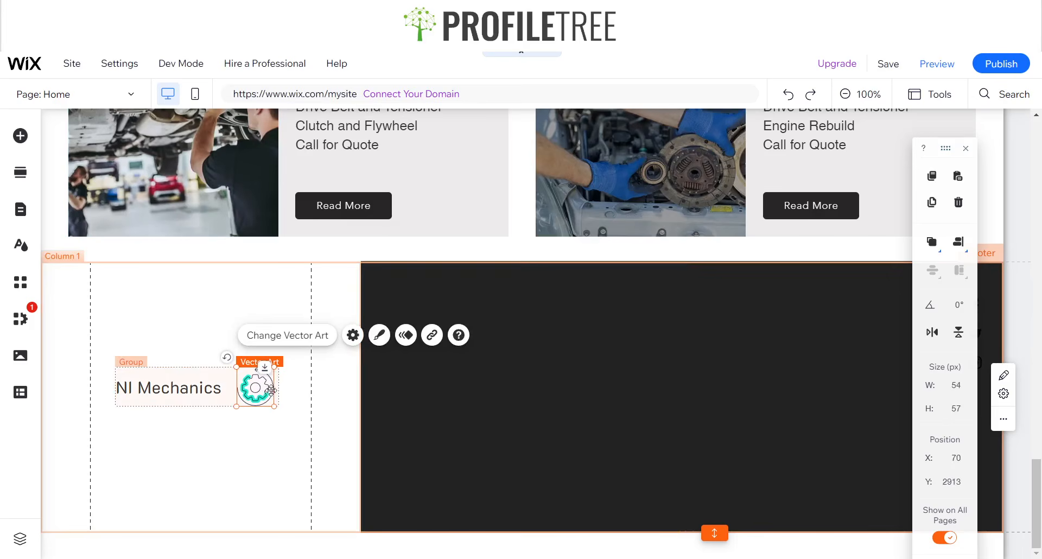
{"action": "left_click", "coordinate": [532, 365]}
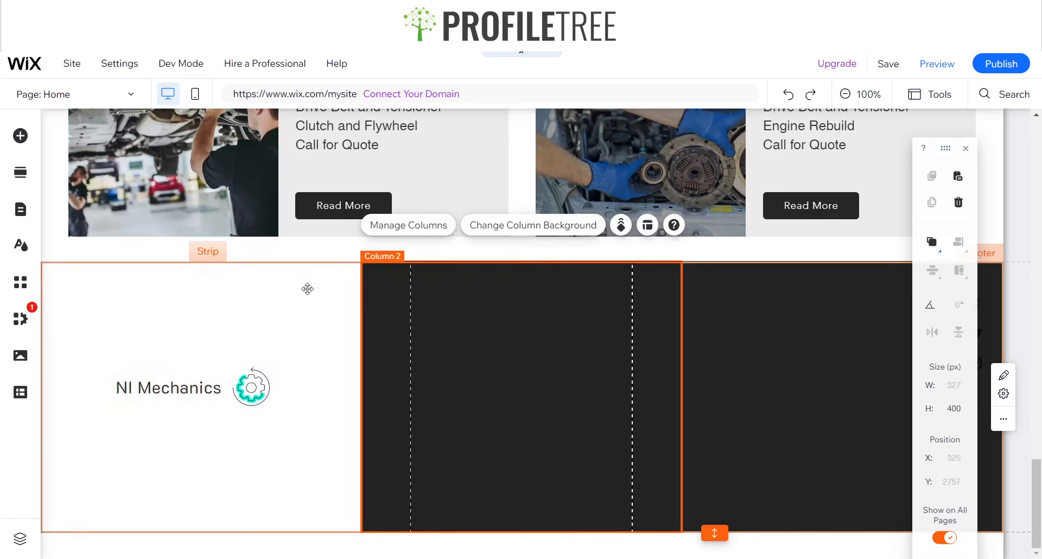
Duplicate the footer's "NI Mechanics" text and attach the copy near the top of the second column at x 328, y 2818
{"action": "left_click", "coordinate": [166, 386]}
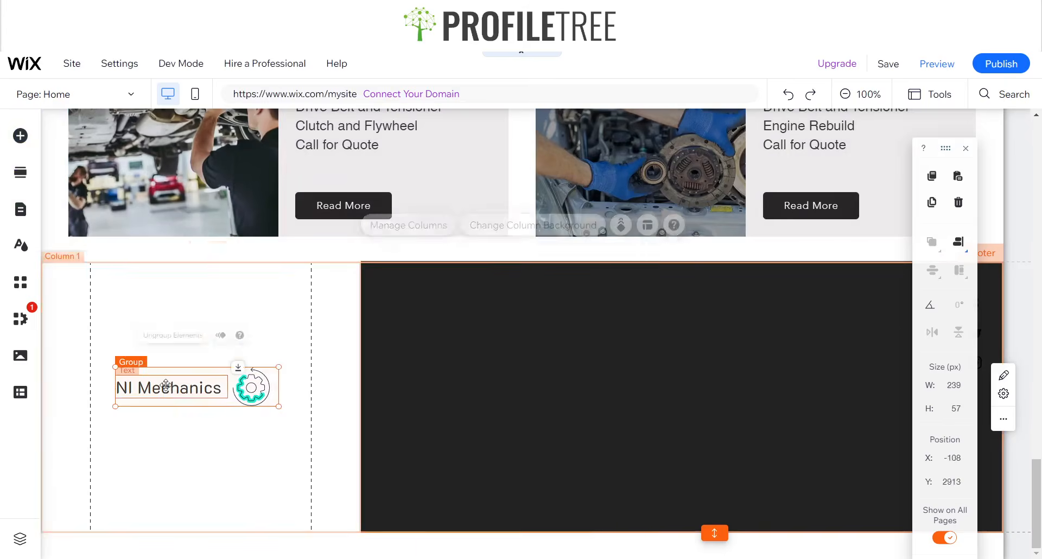
{"action": "left_click", "coordinate": [165, 387]}
{"action": "left_click", "coordinate": [483, 372]}
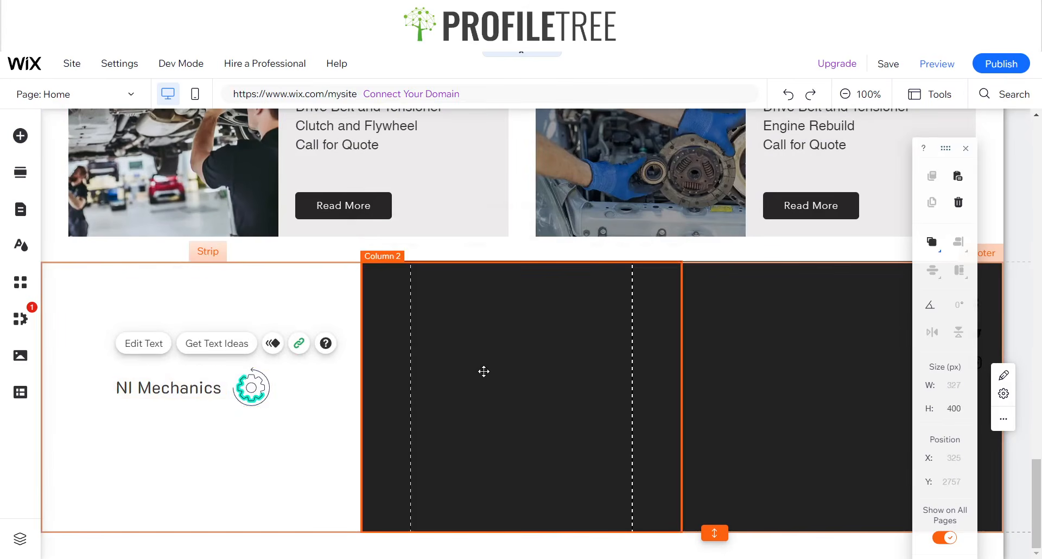
{"action": "left_click", "coordinate": [190, 407]}
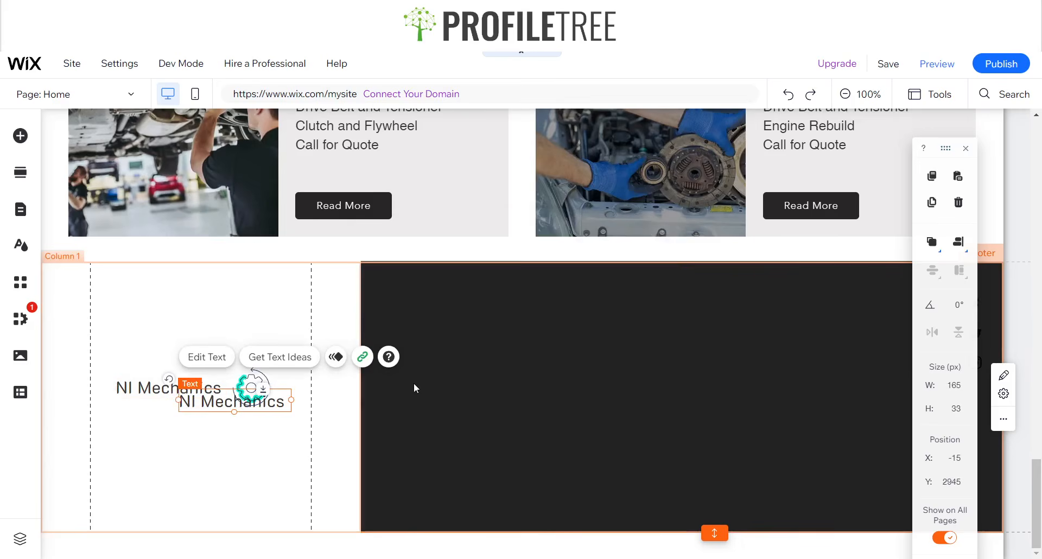
{"action": "left_click_drag", "start_coordinate": [457, 355], "coordinate": [432, 320]}
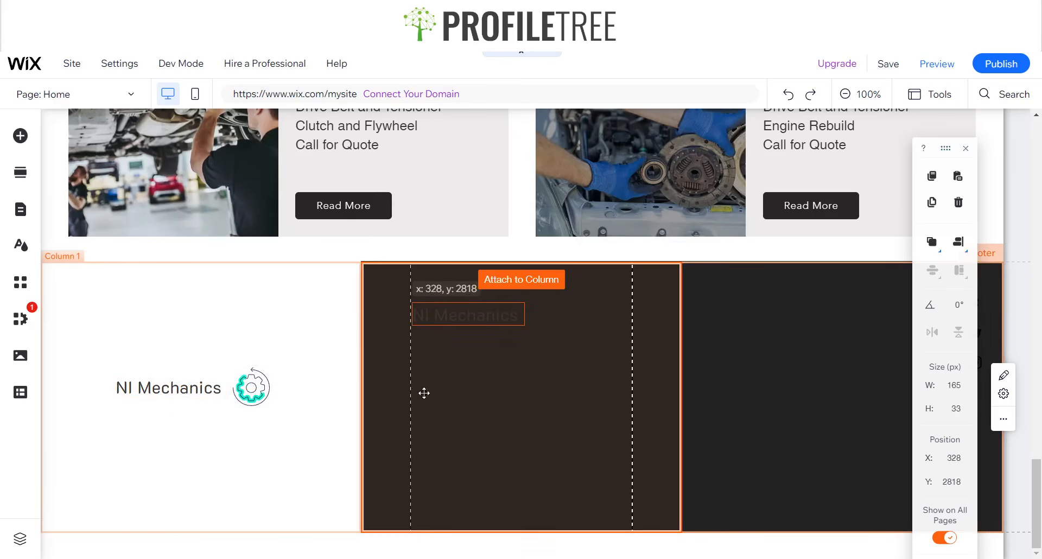
{"action": "left_click_drag", "start_coordinate": [424, 393], "coordinate": [425, 393]}
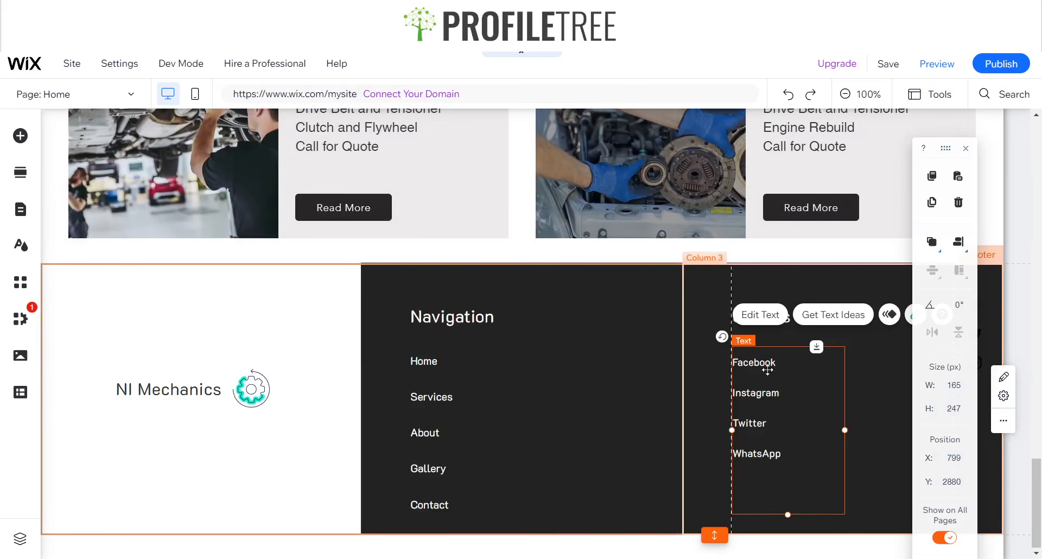
Examine the web address link options for the "Facebook" text in the footer's third column
{"action": "double_click", "coordinate": [758, 365]}
{"action": "left_click_drag", "start_coordinate": [778, 363], "coordinate": [730, 367]}
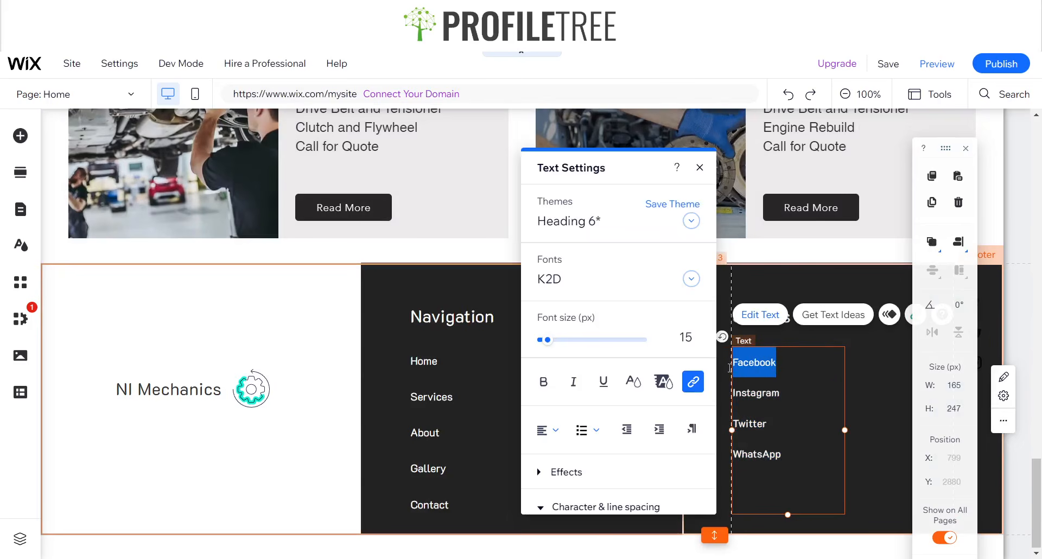
{"action": "left_click", "coordinate": [967, 148]}
{"action": "left_click", "coordinate": [916, 314]}
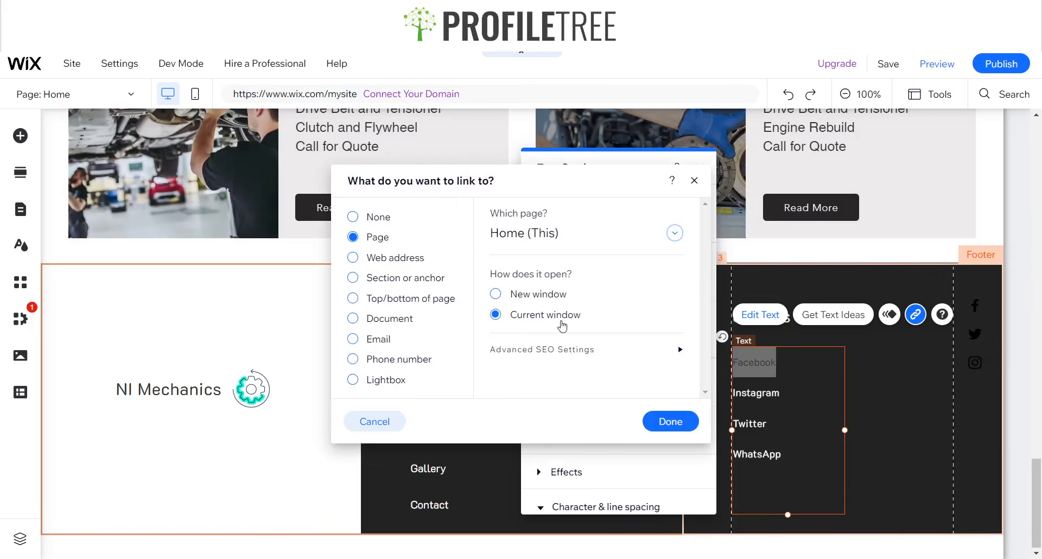
{"action": "left_click", "coordinate": [382, 258]}
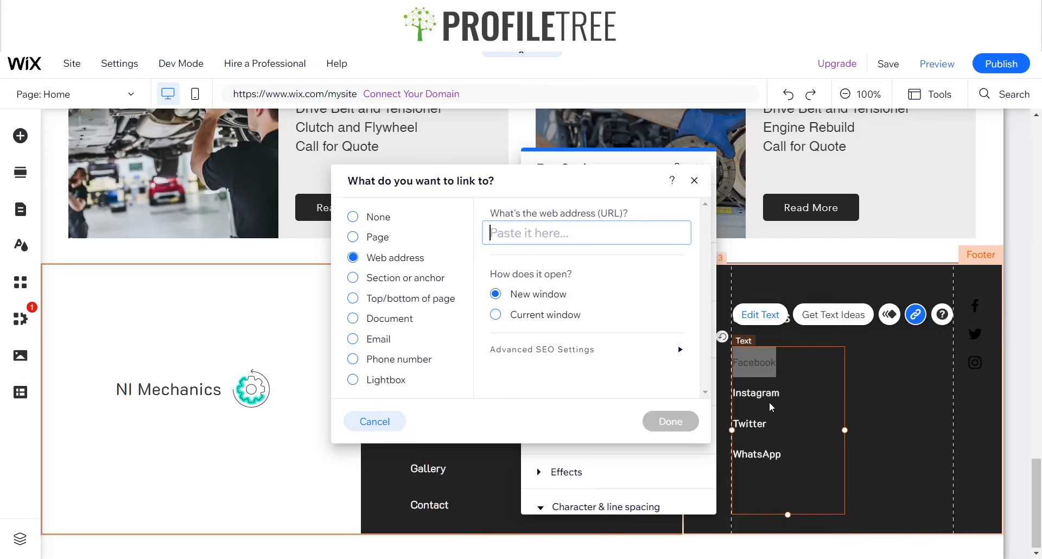
{"action": "left_click", "coordinate": [695, 181]}
{"action": "left_click", "coordinate": [699, 168]}
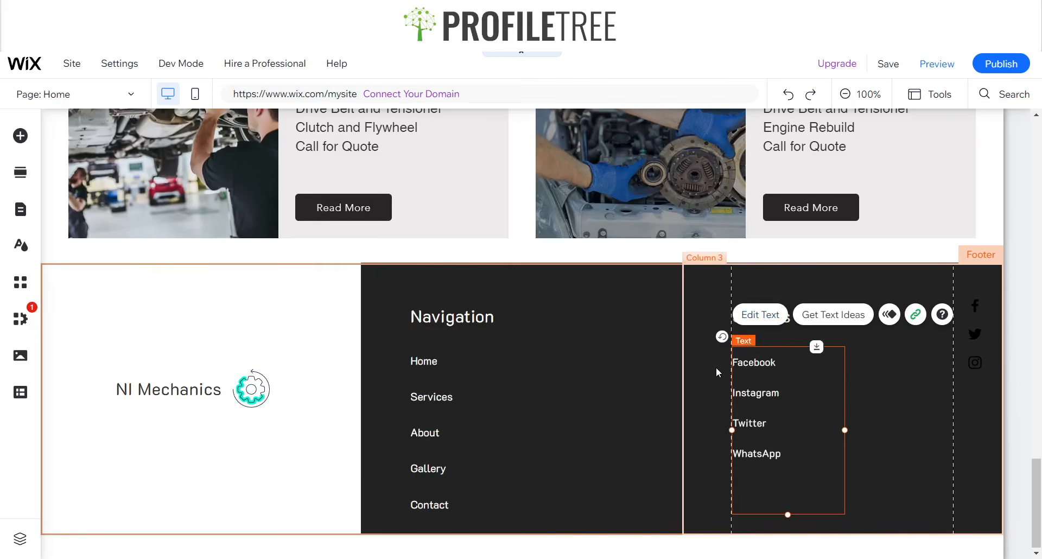
Undo the last move of the footer's social links list and align it under the "Socials" heading at x 800, y 2883
{"action": "key", "text": "ctrl+z"}
{"action": "left_click", "coordinate": [884, 399]}
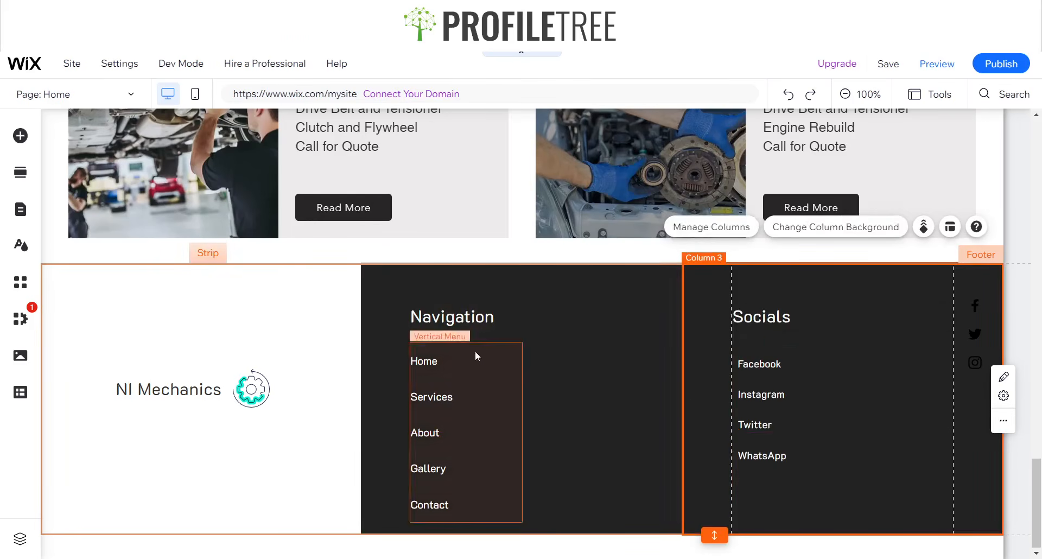
{"action": "left_click", "coordinate": [794, 402]}
{"action": "left_click_drag", "start_coordinate": [795, 401], "coordinate": [791, 403]}
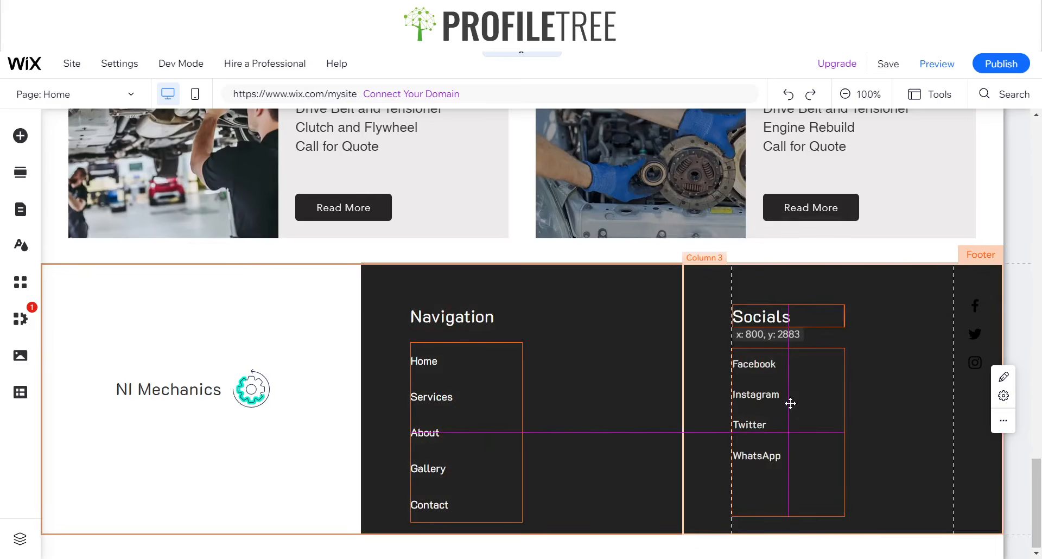
Preview the site and review the home page from the footer through the services and team sections to the header
{"action": "left_click", "coordinate": [939, 65]}
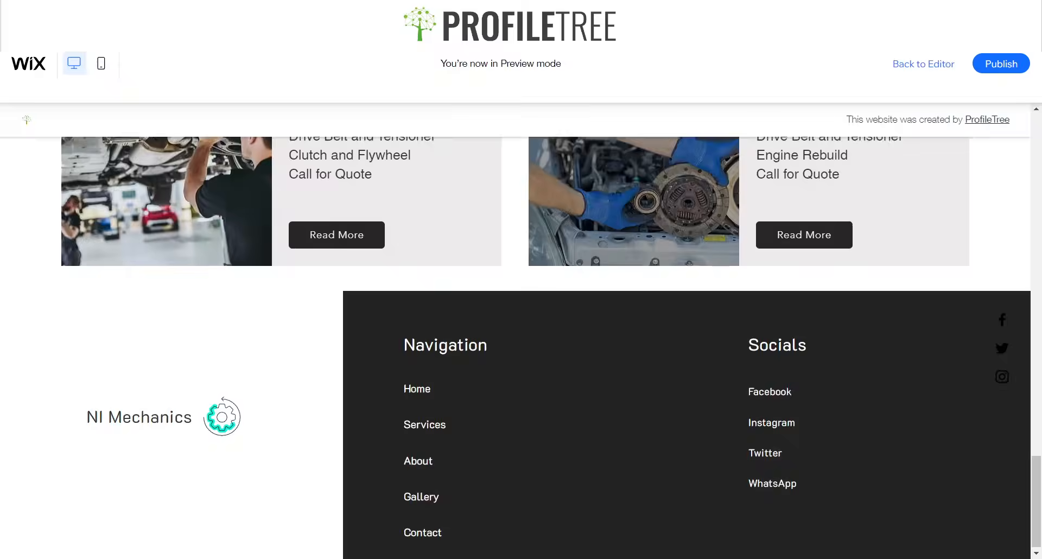
{"action": "scroll", "coordinate": [515, 235], "scroll_direction": "up", "scroll_amount": 3}
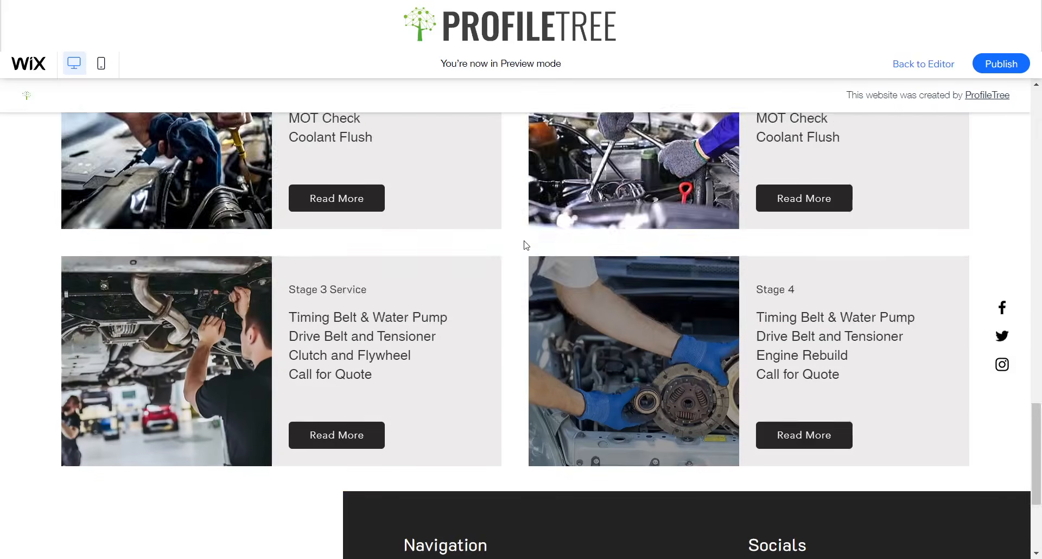
{"action": "scroll", "coordinate": [535, 257], "scroll_direction": "down", "scroll_amount": 3}
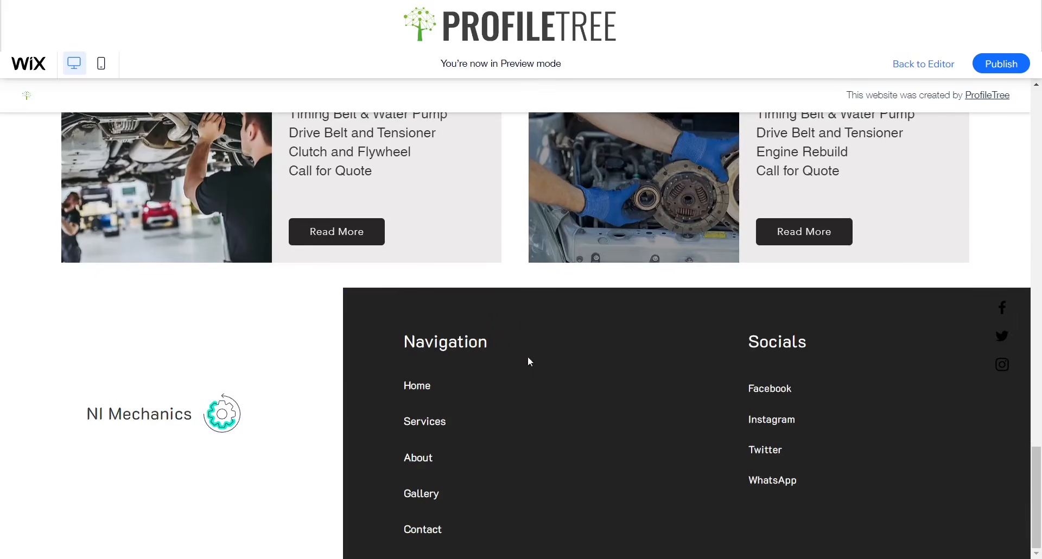
{"action": "scroll", "coordinate": [610, 368], "scroll_direction": "up", "scroll_amount": 2}
{"action": "scroll", "coordinate": [554, 375], "scroll_direction": "up", "scroll_amount": 15}
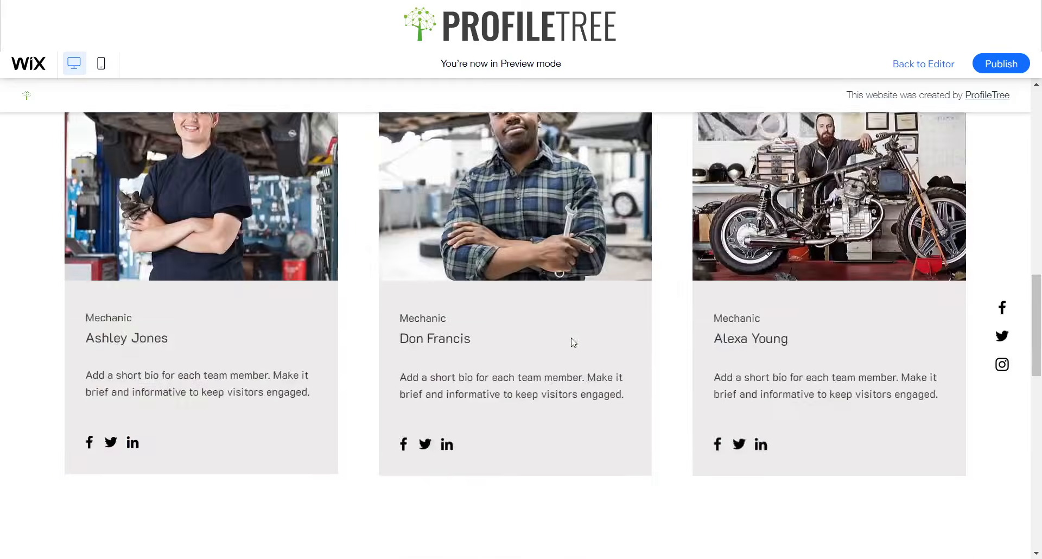
{"action": "scroll", "coordinate": [499, 301], "scroll_direction": "down", "scroll_amount": 3}
{"action": "scroll", "coordinate": [613, 315], "scroll_direction": "down", "scroll_amount": 20}
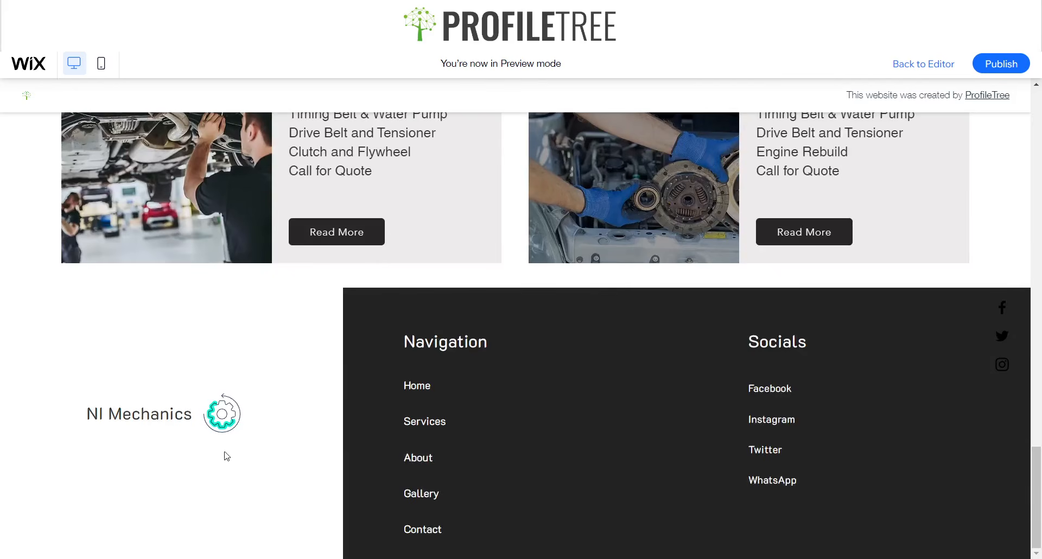
{"action": "scroll", "coordinate": [180, 452], "scroll_direction": "up", "scroll_amount": 15}
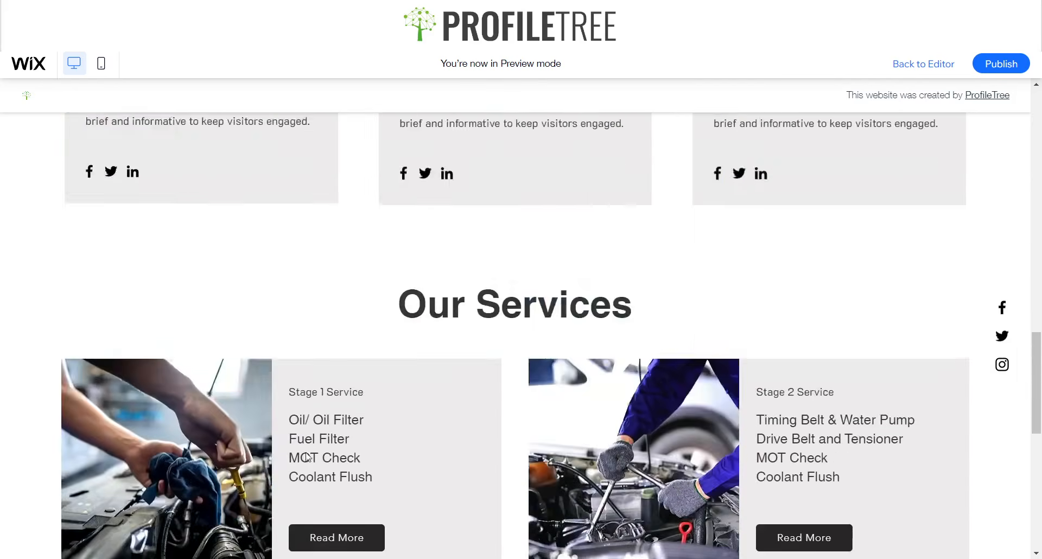
{"action": "scroll", "coordinate": [132, 252], "scroll_direction": "up", "scroll_amount": 5}
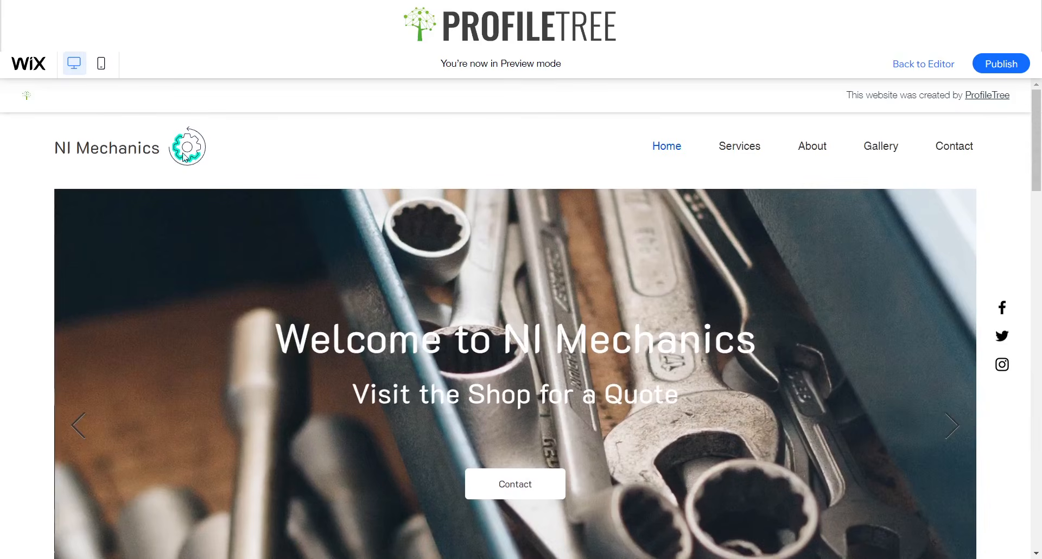
Check the previewed footer, including its Services submenu, and return to the welcome banner
{"action": "scroll", "coordinate": [226, 181], "scroll_direction": "down", "scroll_amount": 20}
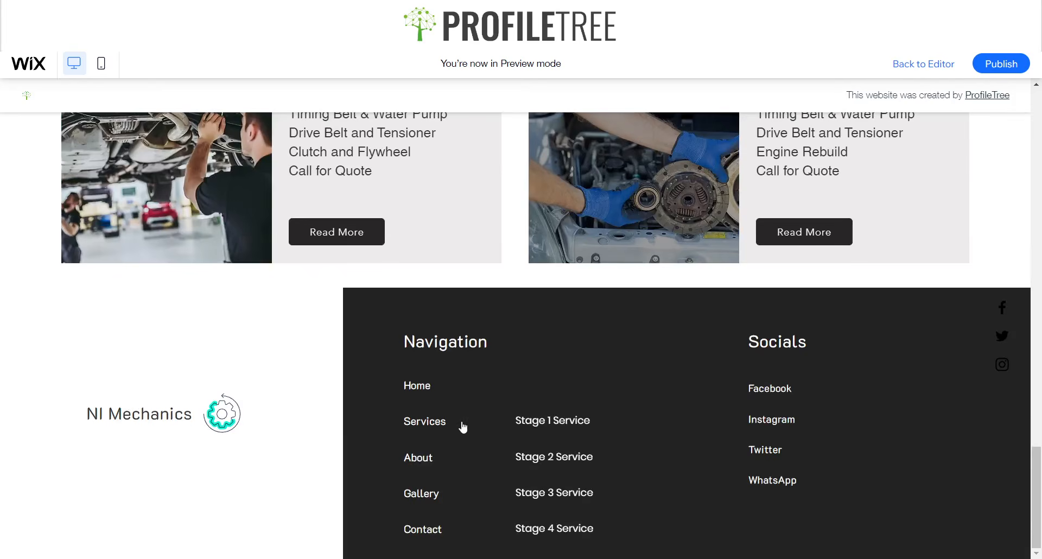
{"action": "mouse_move", "coordinate": [427, 422]}
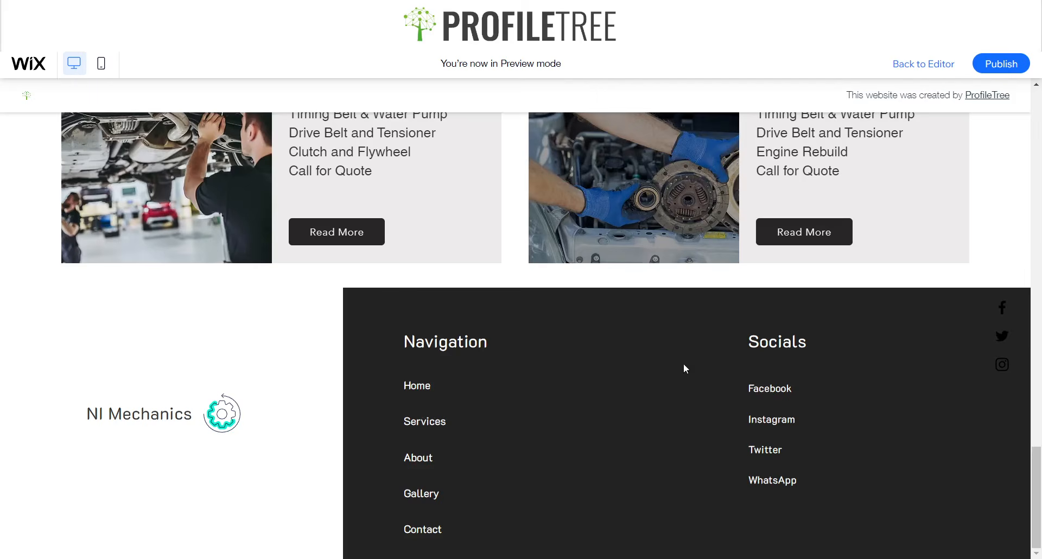
{"action": "scroll", "coordinate": [826, 329], "scroll_direction": "up", "scroll_amount": 10}
{"action": "scroll", "coordinate": [503, 276], "scroll_direction": "up", "scroll_amount": 8}
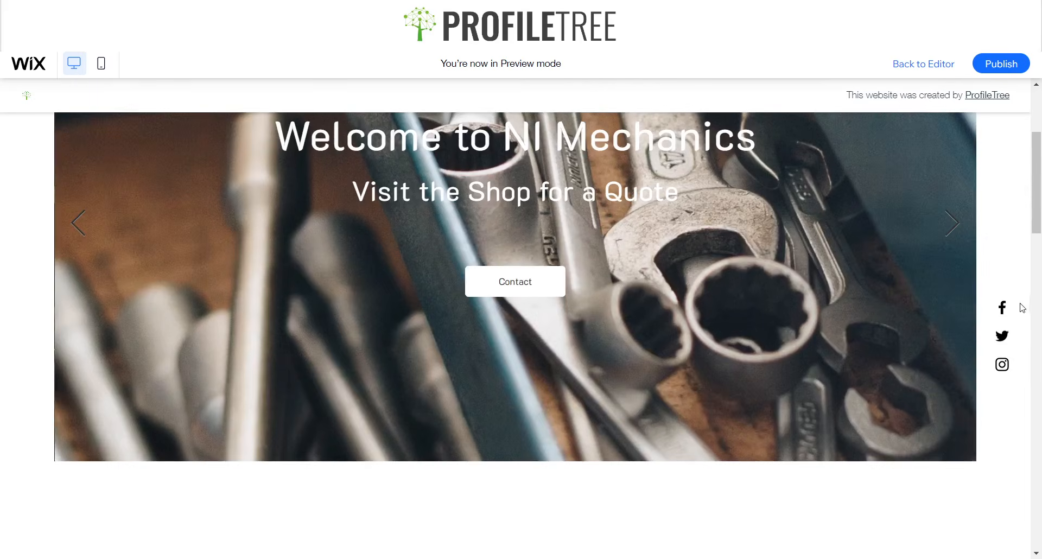
{"action": "scroll", "coordinate": [250, 216], "scroll_direction": "up", "scroll_amount": 2}
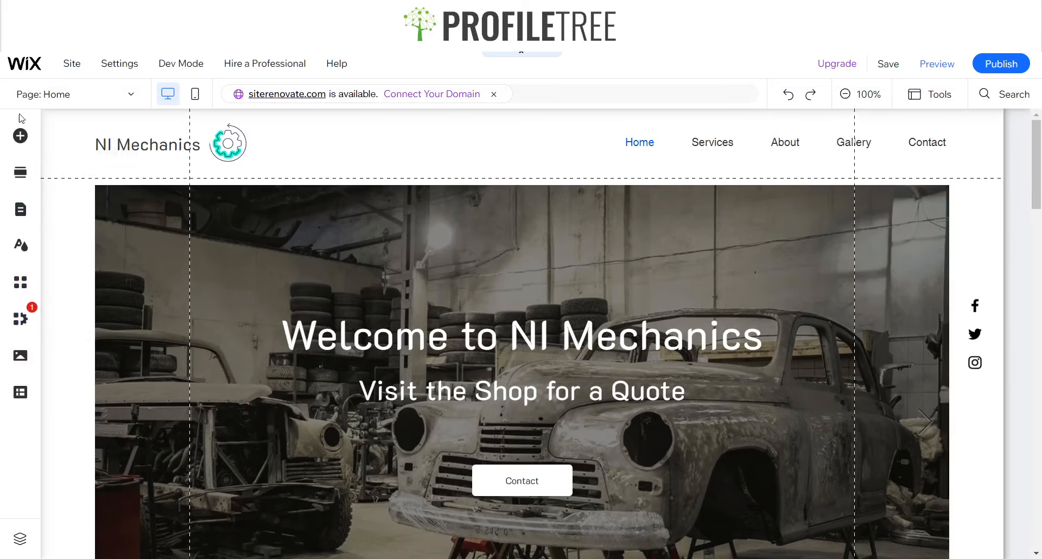
Leave the editor for the site's dashboard and start connecting a custom domain
{"action": "left_click", "coordinate": [71, 65]}
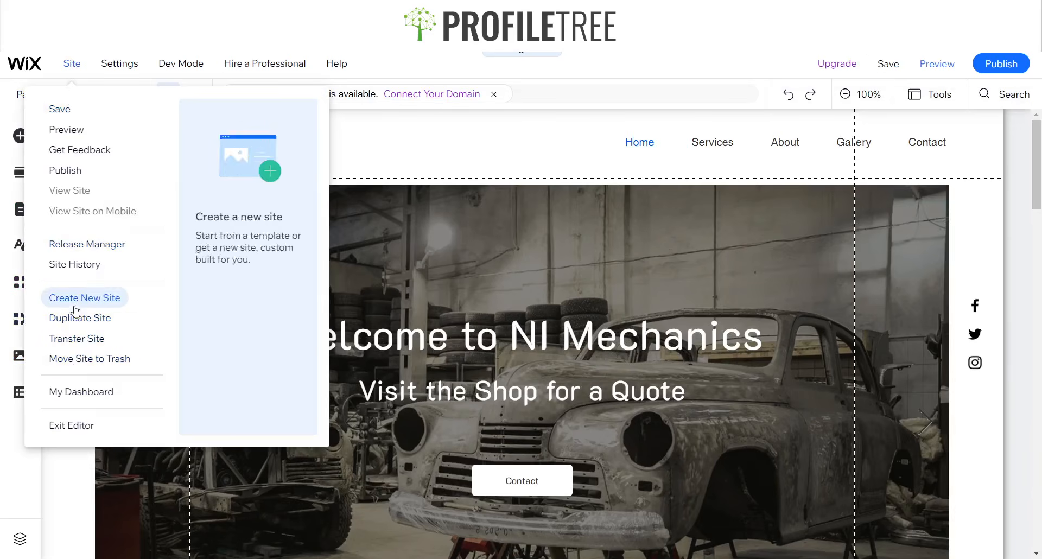
{"action": "left_click", "coordinate": [80, 393]}
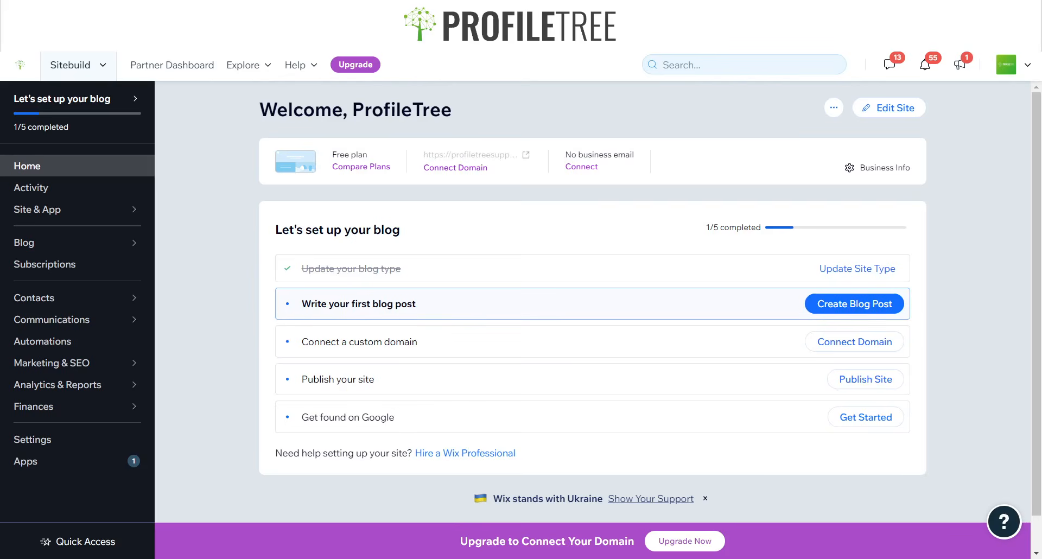
{"action": "left_click", "coordinate": [819, 342]}
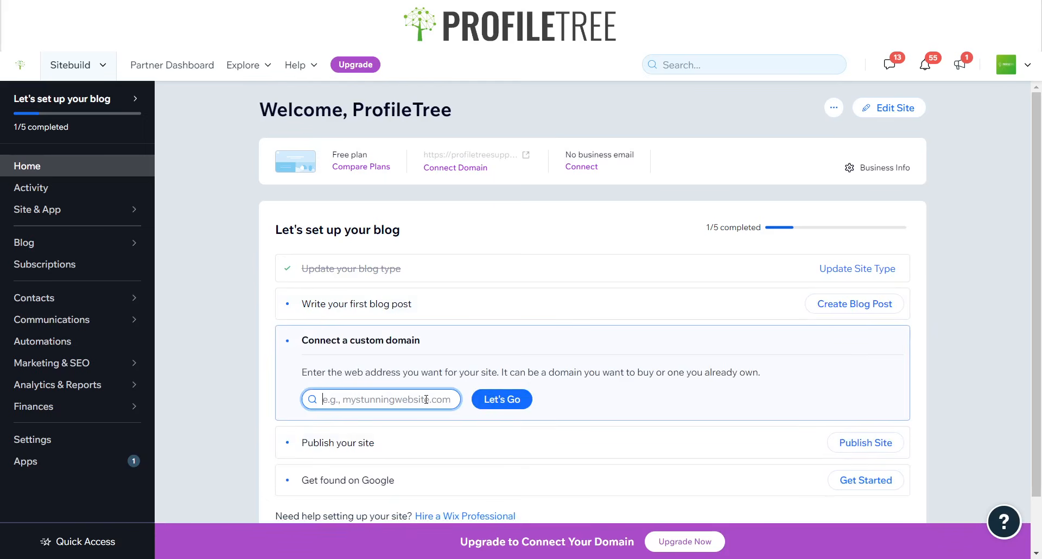
{"action": "type", "text": "N"}
{"action": "key", "text": "BackSpace"}
{"action": "key", "text": "BackSpace"}
{"action": "type", "text": "NI MEch"}
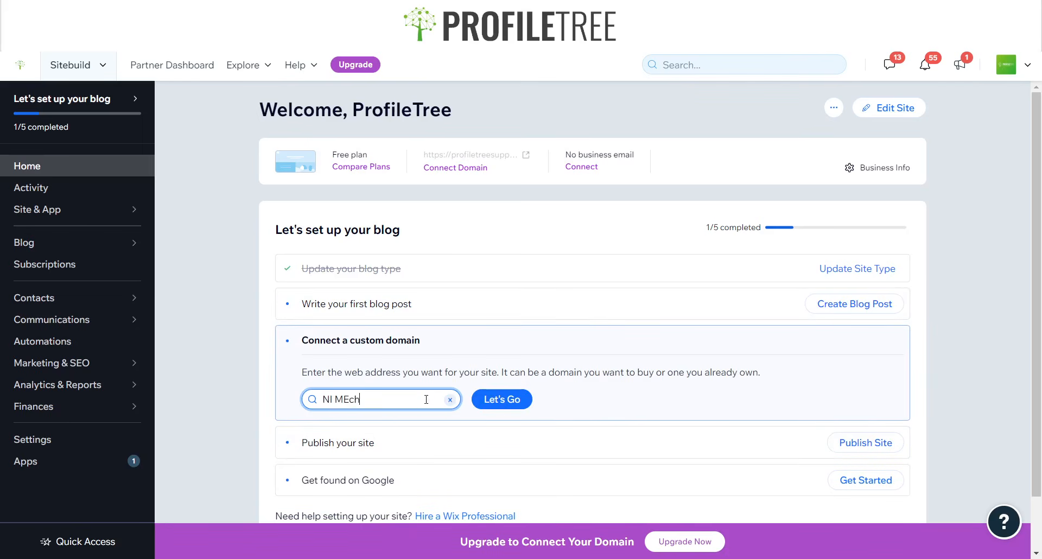
{"action": "type", "text": "anic"}
{"action": "key", "text": "BackSpace"}
{"action": "key", "text": "BackSpace"}
{"action": "key", "text": "BackSpace"}
{"action": "key", "text": "BackSpace"}
{"action": "key", "text": "BackSpace"}
{"action": "key", "text": "BackSpace"}
{"action": "key", "text": "BackSpace"}
{"action": "key", "text": "BackSpace"}
{"action": "key", "text": "BackSpace"}
{"action": "key", "text": "BackSpace"}
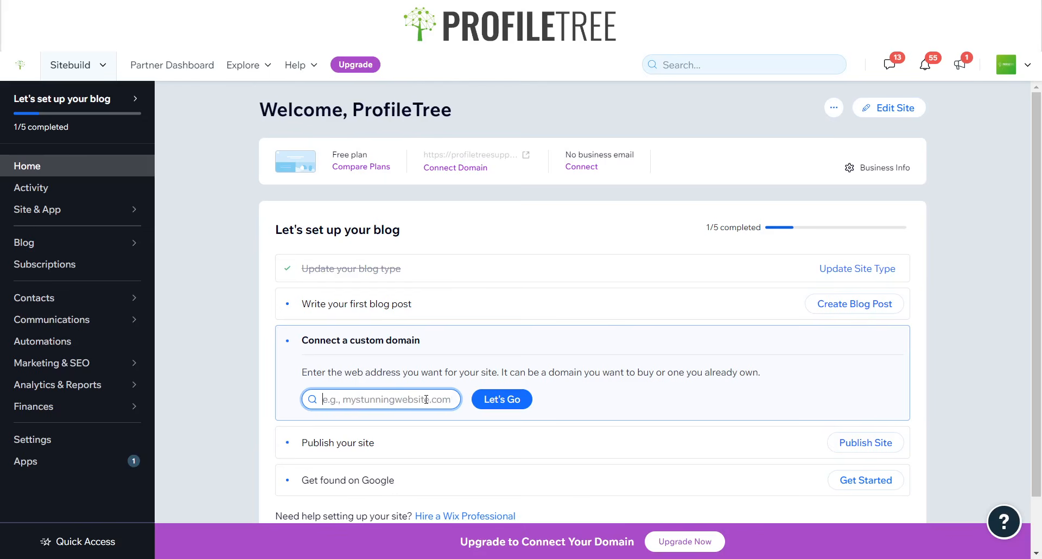
Search for the custom domain NImechanics.com
{"action": "type", "text": "NI"}
{"action": "key", "text": "BackSpace"}
{"action": "key", "text": "BackSpace"}
{"action": "type", "text": "NI"}
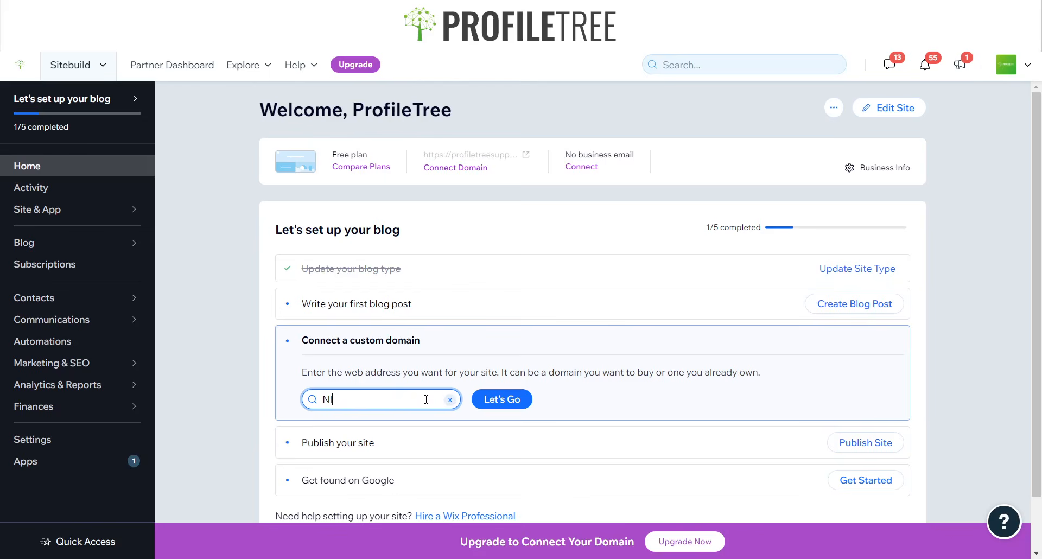
{"action": "type", "text": "med"}
{"action": "left_click", "coordinate": [489, 402]}
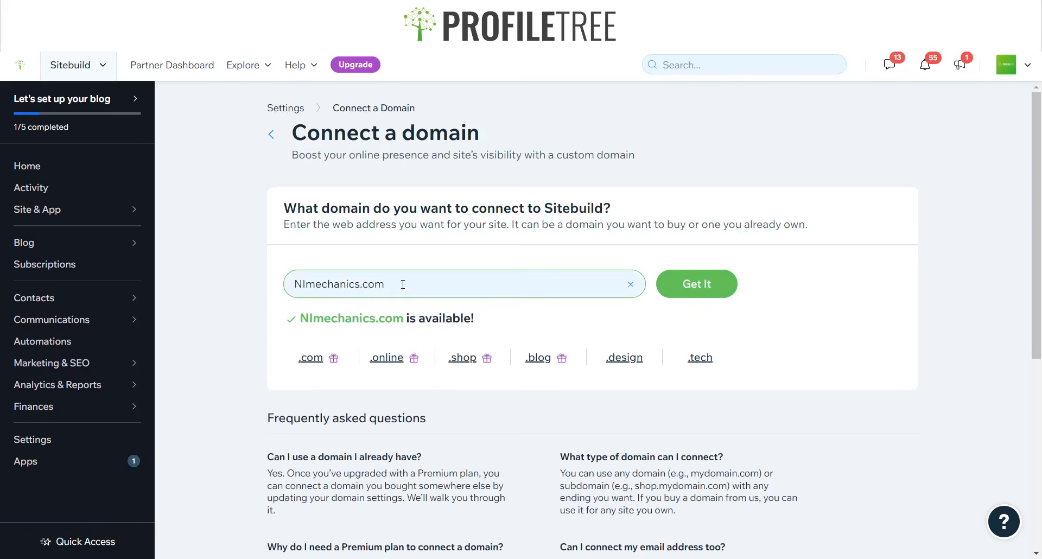
Change the domain ending to .co.uk and check the availability of NImechanics.co.uk
{"action": "left_click", "coordinate": [403, 283]}
{"action": "left_click", "coordinate": [390, 284]}
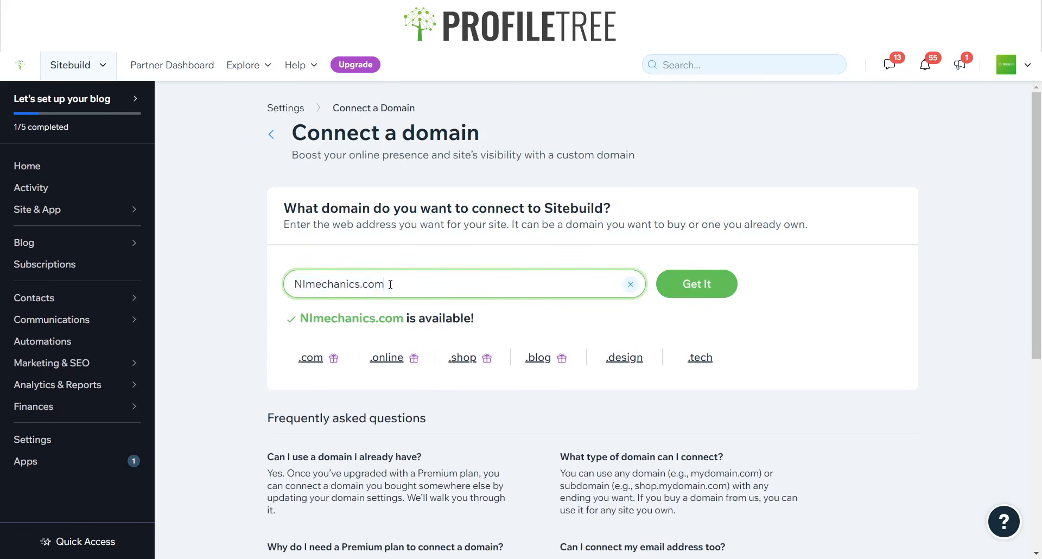
{"action": "type", "text": "]"}
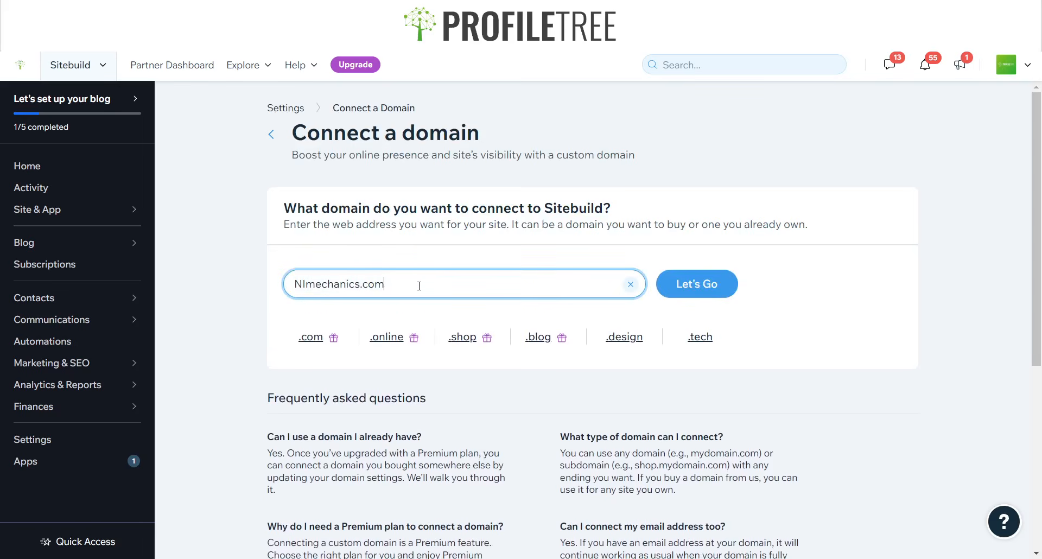
{"action": "key", "text": "Return"}
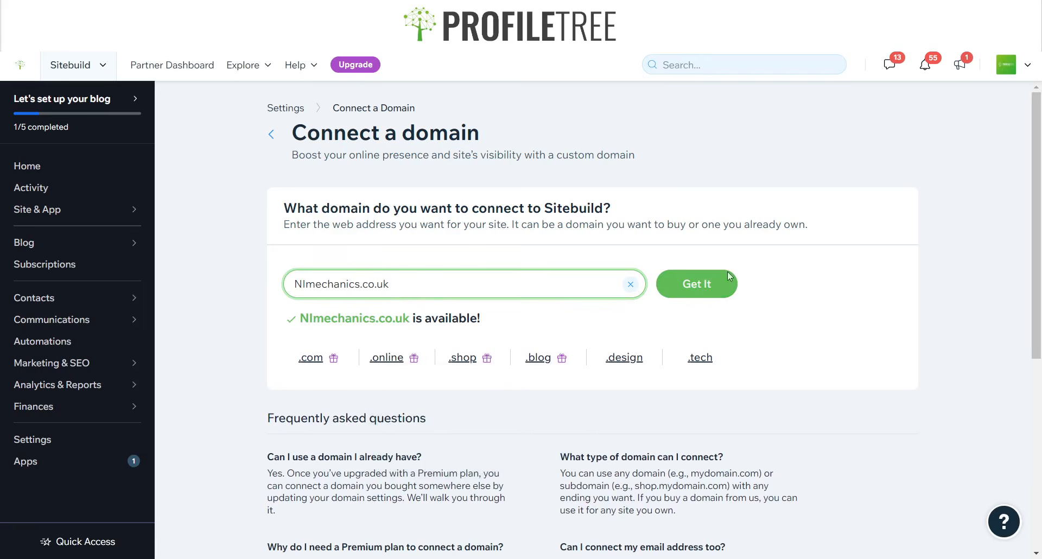
Request nimechanics.co.uk, read the free domain voucher offer, and proceed to the domain's registration period options
{"action": "left_click", "coordinate": [710, 280]}
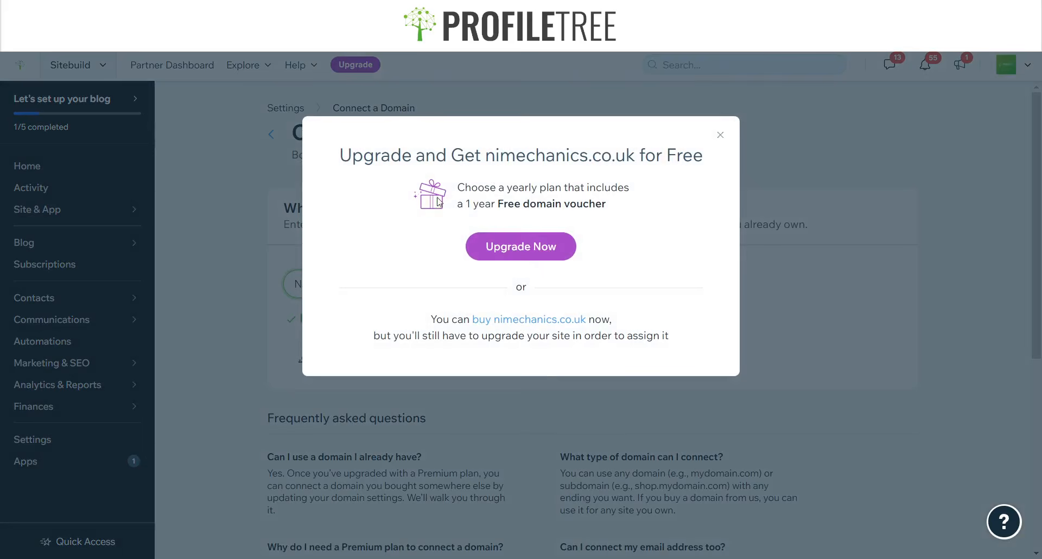
{"action": "left_click_drag", "start_coordinate": [455, 187], "coordinate": [624, 216]}
{"action": "left_click", "coordinate": [607, 242]}
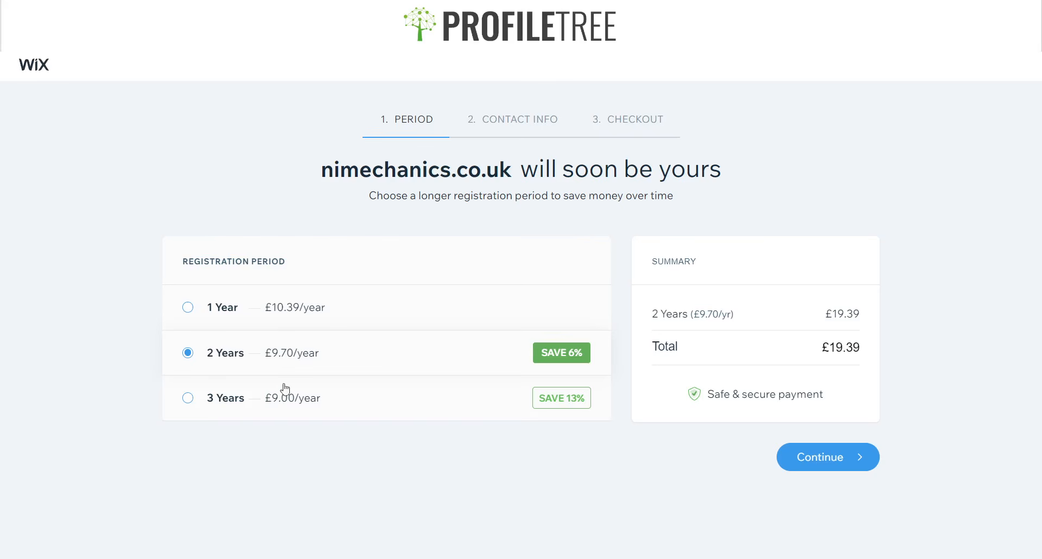
Compare the total cost of the 1, 2 and 3 year registration periods for nimechanics.co.uk, and leave the purchase offer
{"action": "left_click", "coordinate": [268, 320]}
{"action": "left_click", "coordinate": [295, 356]}
{"action": "left_click", "coordinate": [295, 401]}
{"action": "left_click", "coordinate": [291, 326]}
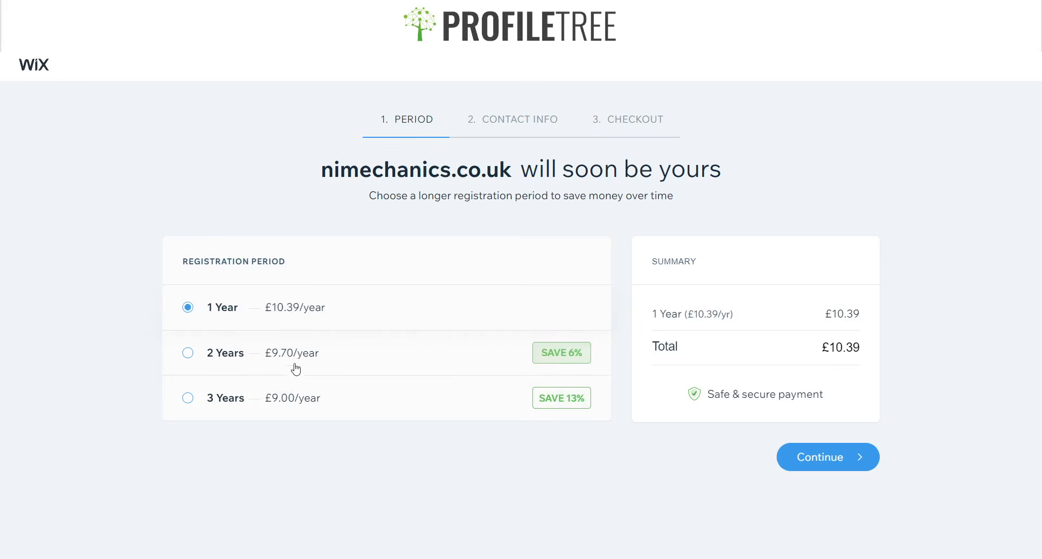
{"action": "left_click", "coordinate": [291, 358]}
{"action": "left_click", "coordinate": [302, 398]}
{"action": "left_click_drag", "start_coordinate": [821, 350], "coordinate": [875, 349]}
{"action": "left_click", "coordinate": [367, 297]}
{"action": "left_click", "coordinate": [348, 359]}
{"action": "left_click", "coordinate": [380, 386]}
{"action": "left_click", "coordinate": [869, 349]}
{"action": "left_click_drag", "start_coordinate": [319, 177], "coordinate": [508, 174]}
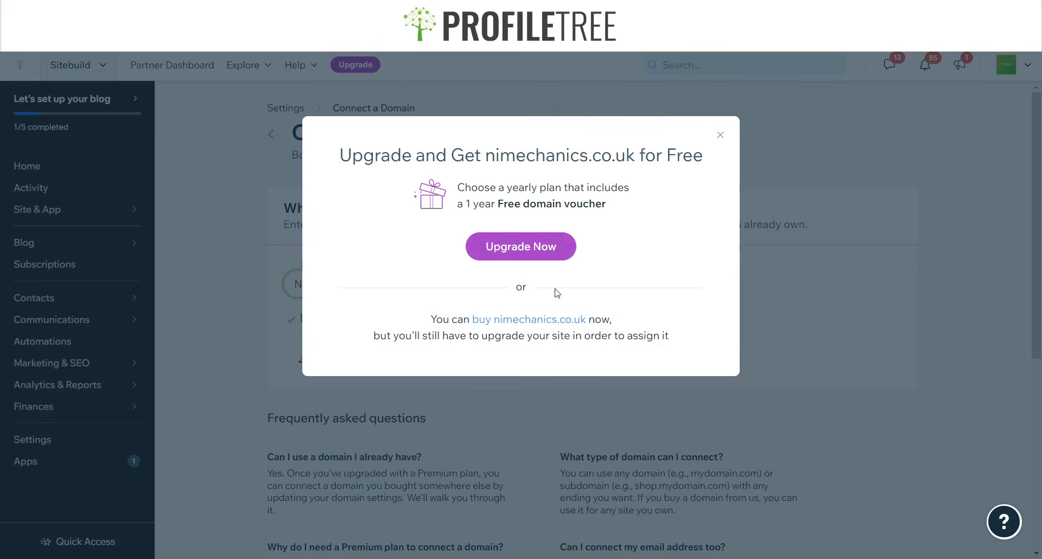
{"action": "left_click", "coordinate": [721, 135]}
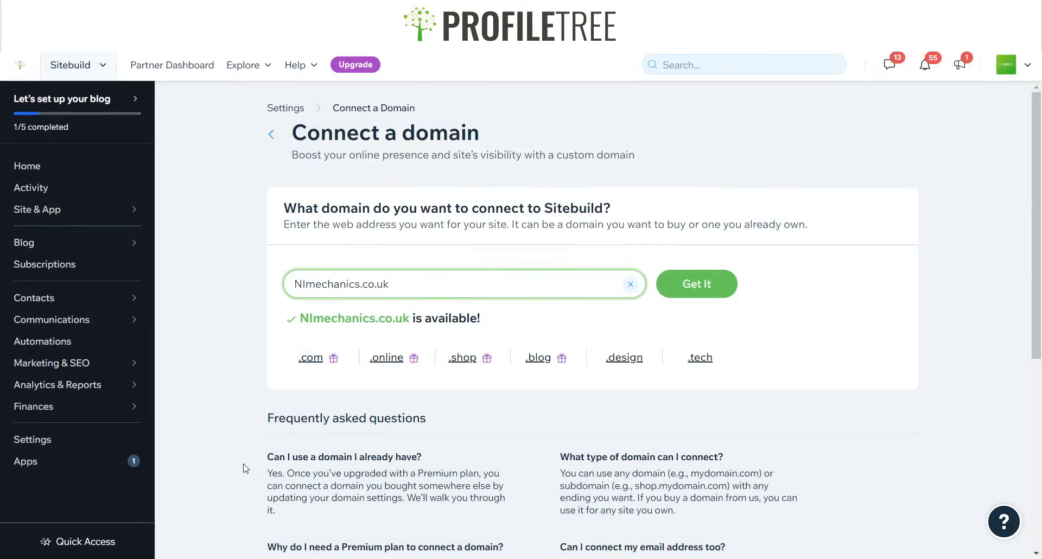
Read the frequently asked question about using a domain that is already owned
{"action": "scroll", "coordinate": [246, 433], "scroll_direction": "down", "scroll_amount": 4}
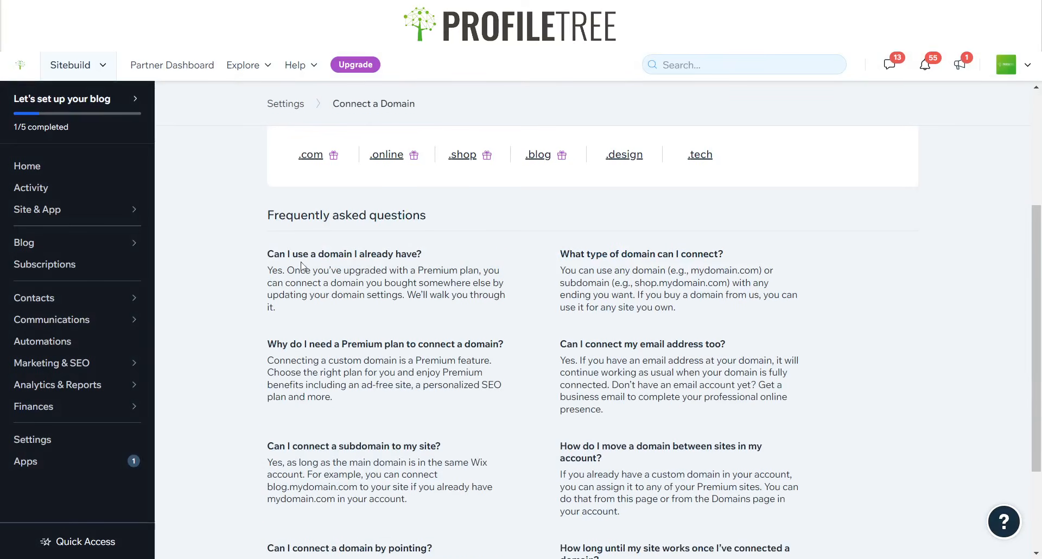
{"action": "left_click_drag", "start_coordinate": [263, 258], "coordinate": [425, 241]}
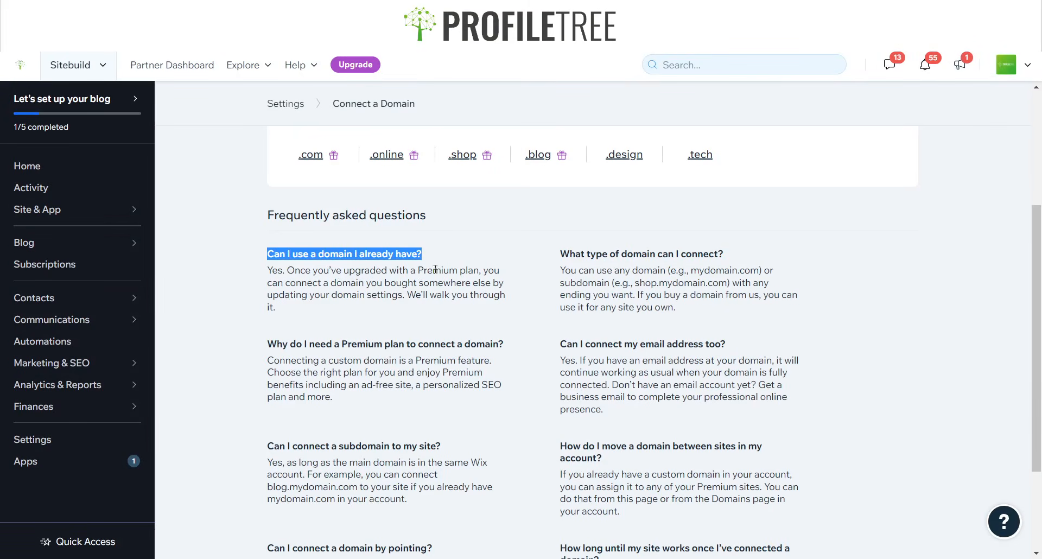
{"action": "scroll", "coordinate": [453, 249], "scroll_direction": "up", "scroll_amount": 4}
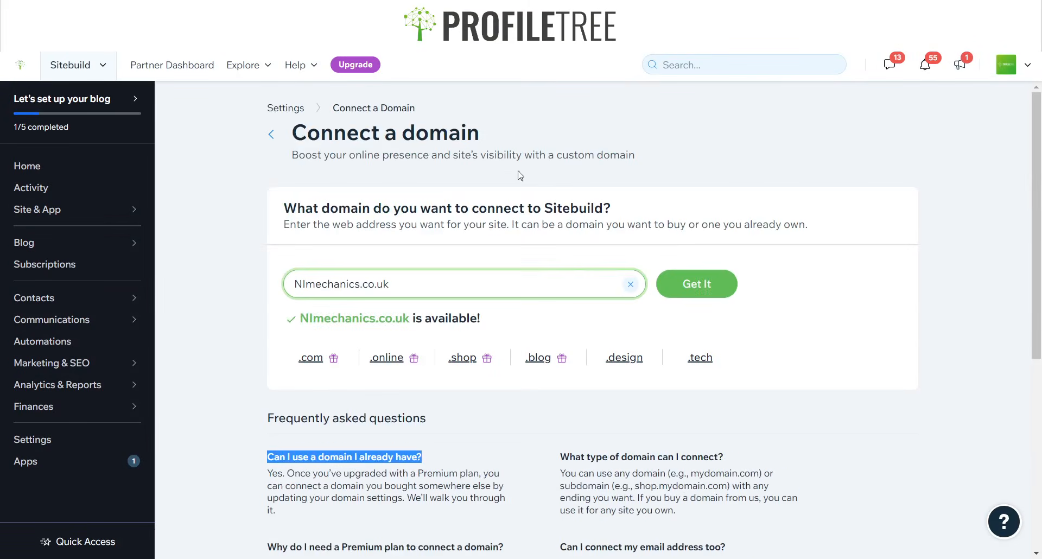
Clear the domain name, enter nimechanics.co.uk instead, and request it to reach the Premium plan selection
{"action": "left_click", "coordinate": [630, 284]}
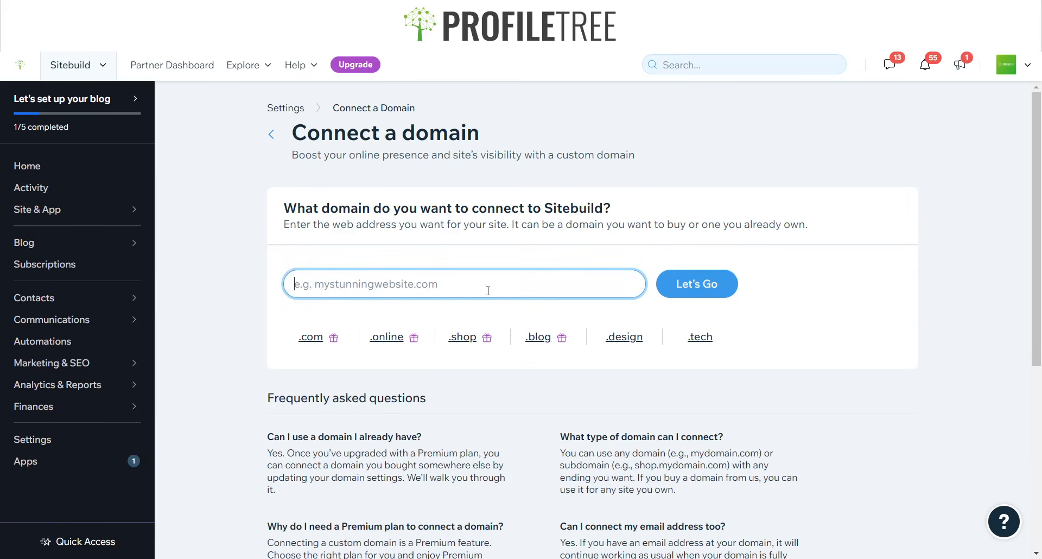
{"action": "type", "text": "ni"}
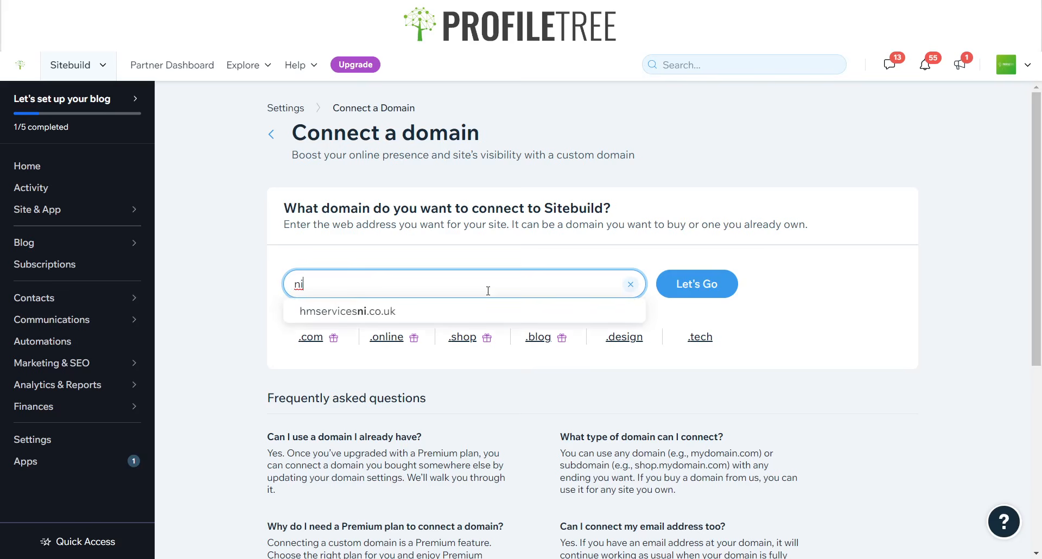
{"action": "type", "text": "mechanics.co.uk"}
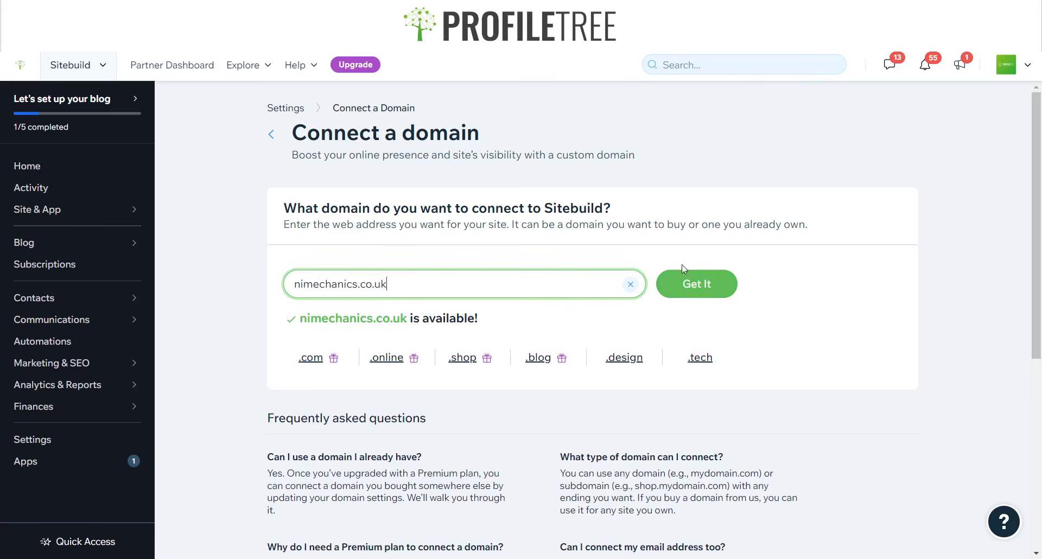
{"action": "left_click", "coordinate": [687, 276]}
{"action": "left_click", "coordinate": [520, 246]}
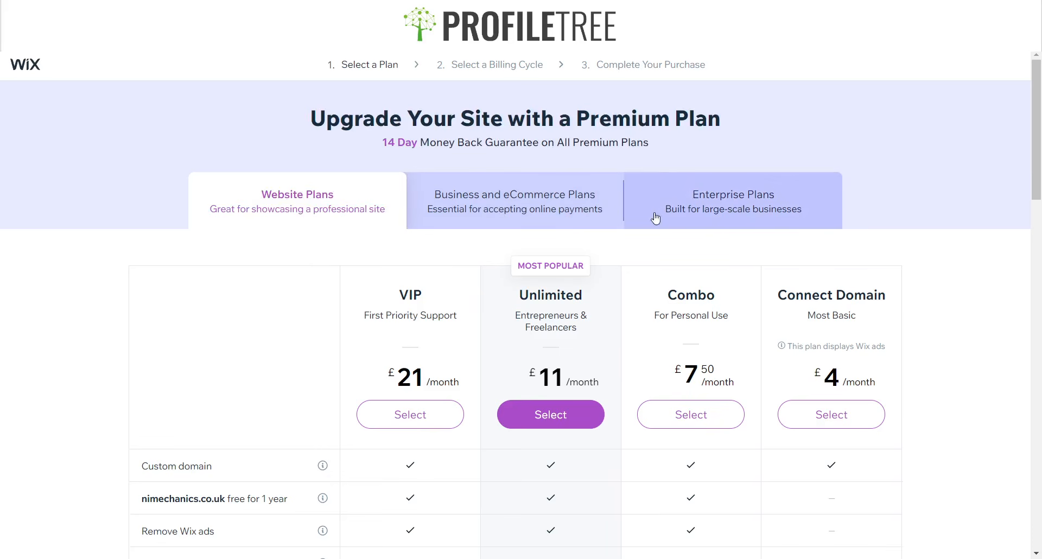
Look through the Enterprise, Website, and Business and eCommerce plan categories, and return to the Website Plans
{"action": "left_click", "coordinate": [529, 214]}
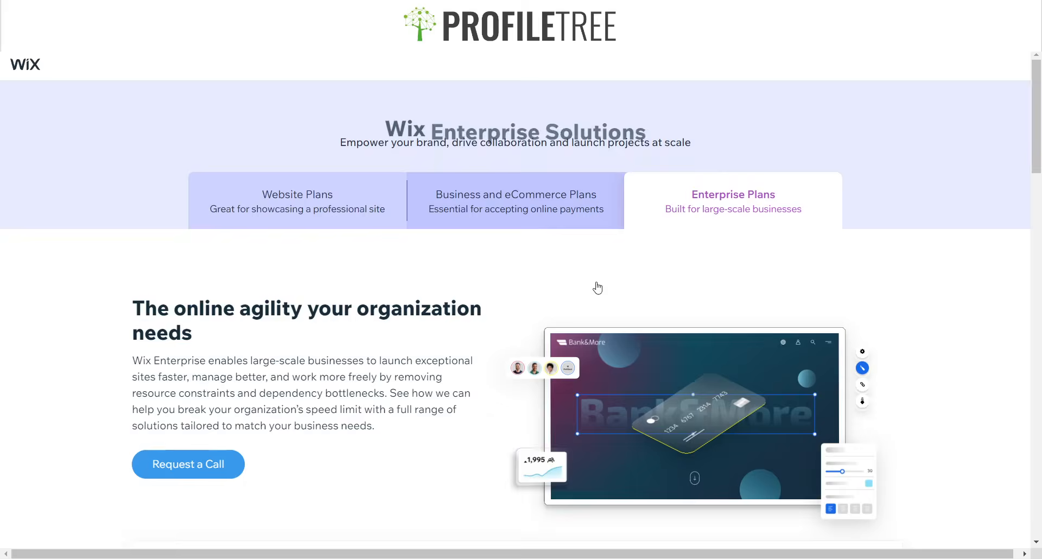
{"action": "left_click", "coordinate": [268, 210]}
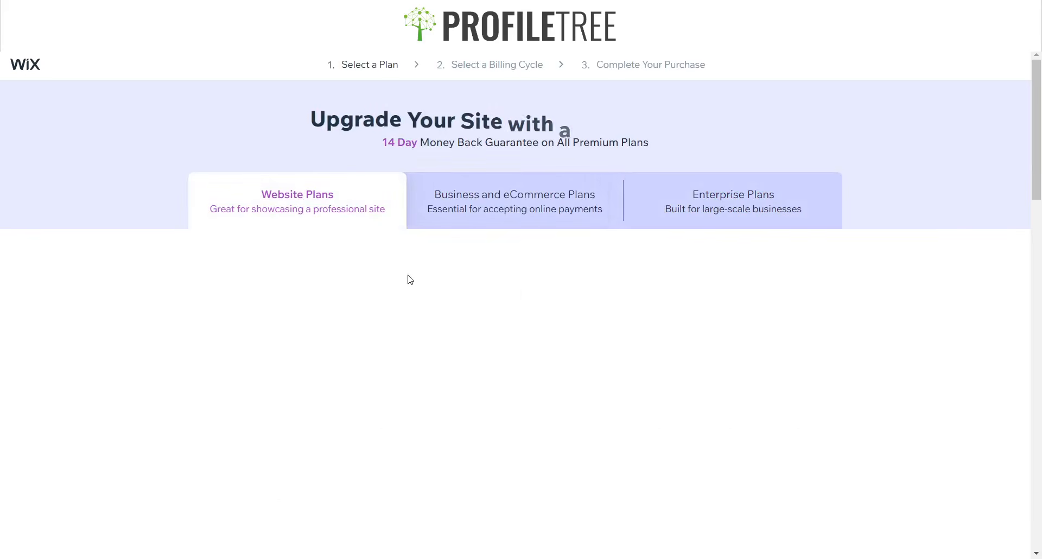
{"action": "left_click", "coordinate": [518, 220]}
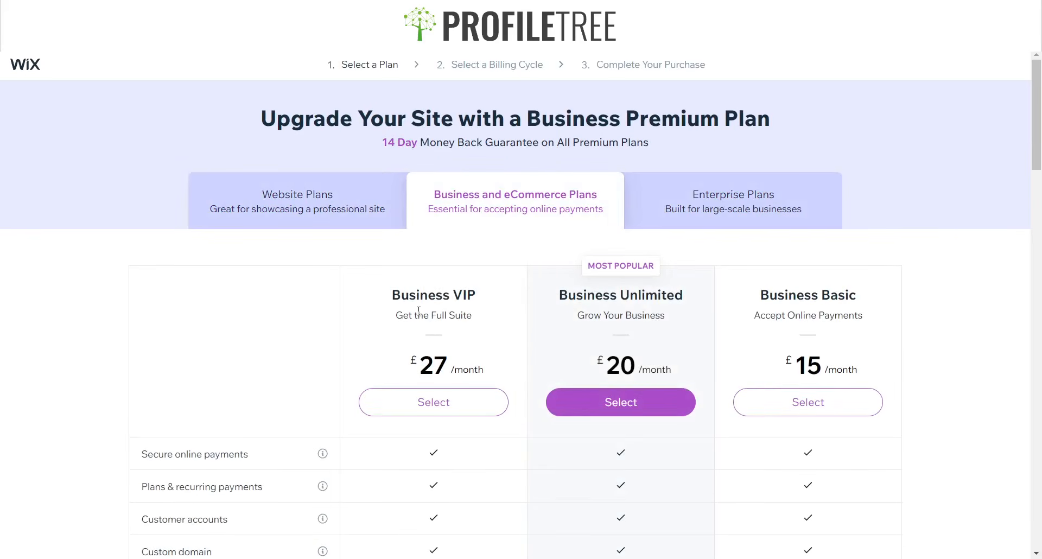
{"action": "left_click_drag", "start_coordinate": [381, 297], "coordinate": [740, 296]}
{"action": "left_click", "coordinate": [468, 338]}
{"action": "left_click", "coordinate": [616, 306]}
{"action": "left_click", "coordinate": [253, 195]}
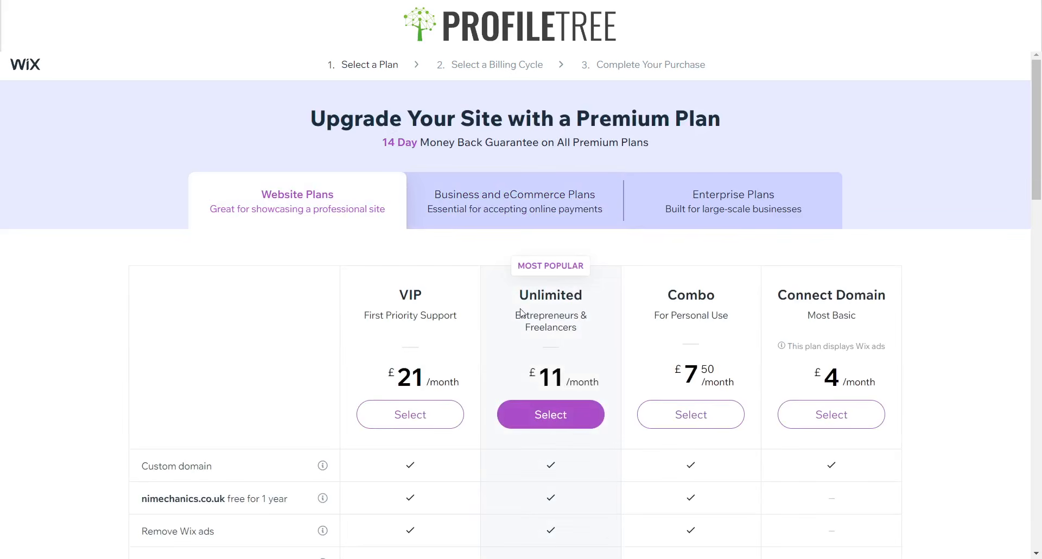
Examine the Connect Domain plan, the one-year free domain row and the Combo plan's monthly price
{"action": "scroll", "coordinate": [824, 311], "scroll_direction": "down", "scroll_amount": 3}
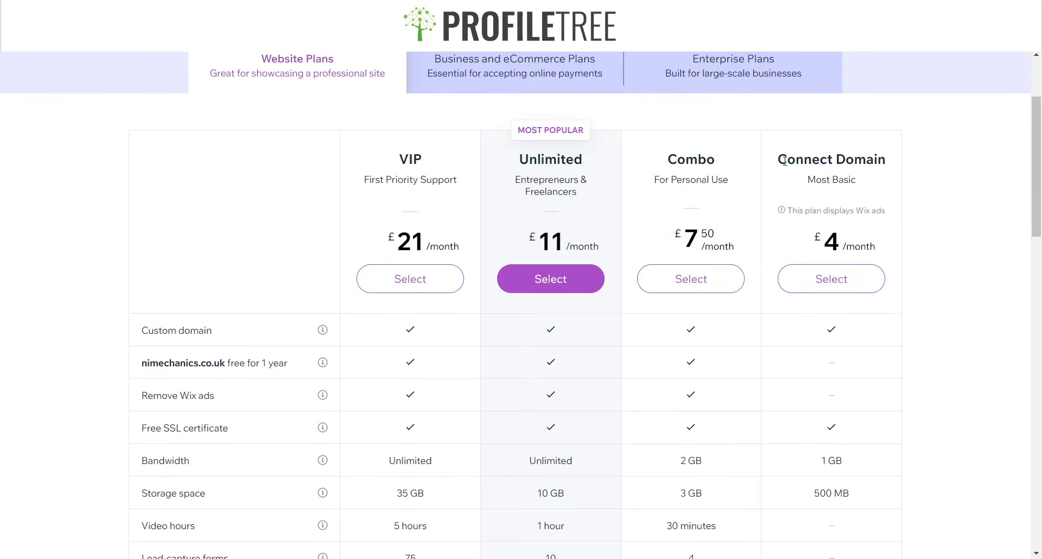
{"action": "left_click_drag", "start_coordinate": [785, 160], "coordinate": [905, 167]}
{"action": "left_click", "coordinate": [905, 167]}
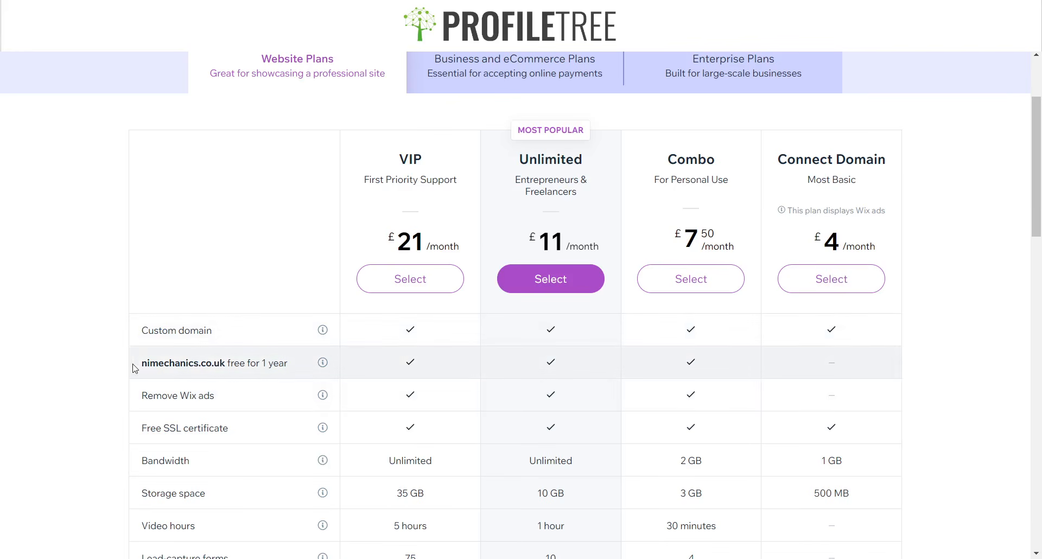
{"action": "left_click_drag", "start_coordinate": [136, 364], "coordinate": [302, 372]}
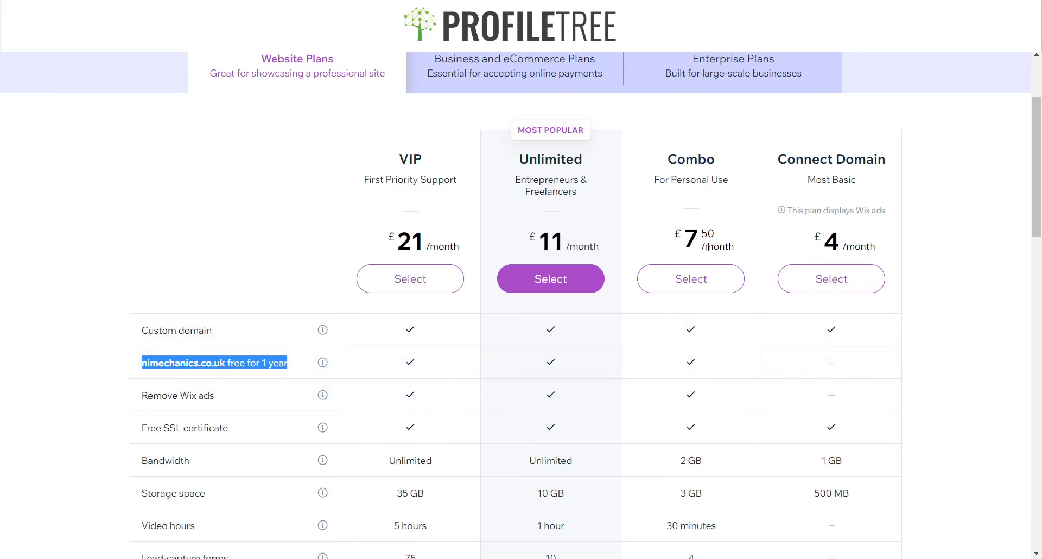
{"action": "left_click_drag", "start_coordinate": [677, 235], "coordinate": [722, 233]}
{"action": "left_click", "coordinate": [724, 234]}
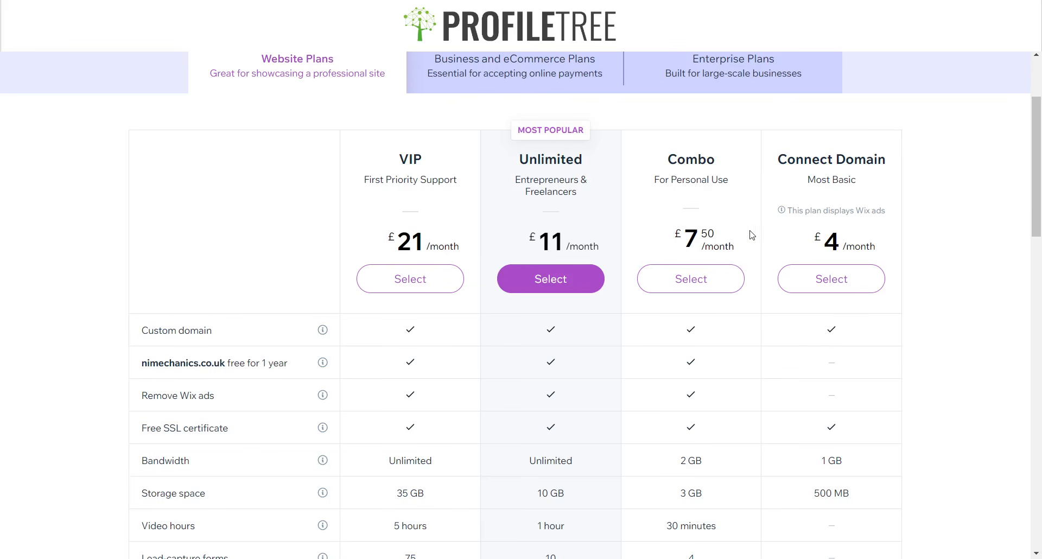
Compare the feature rows of the four Website Plans, down to the VIP plan's customer care entry
{"action": "scroll", "coordinate": [635, 387], "scroll_direction": "down", "scroll_amount": 4}
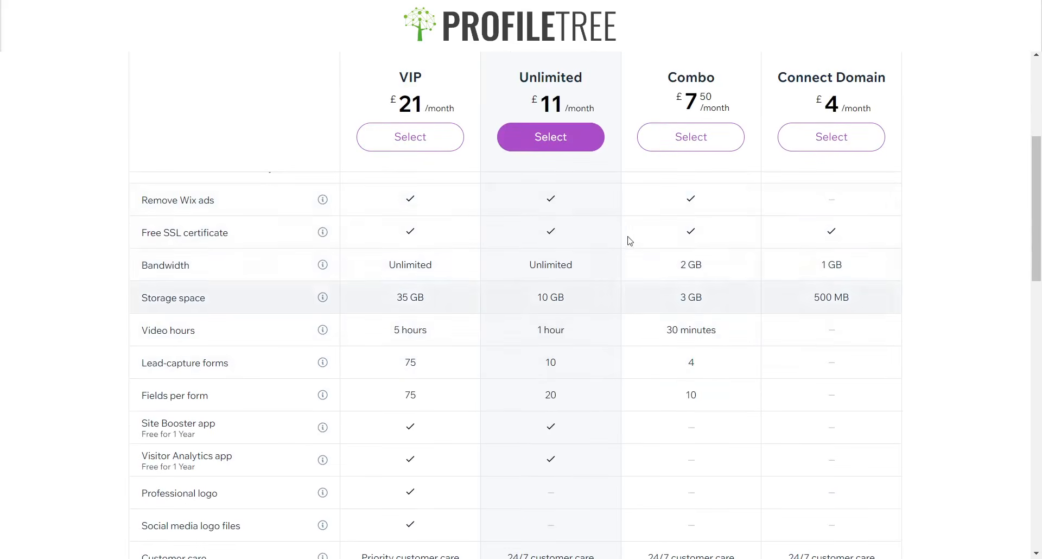
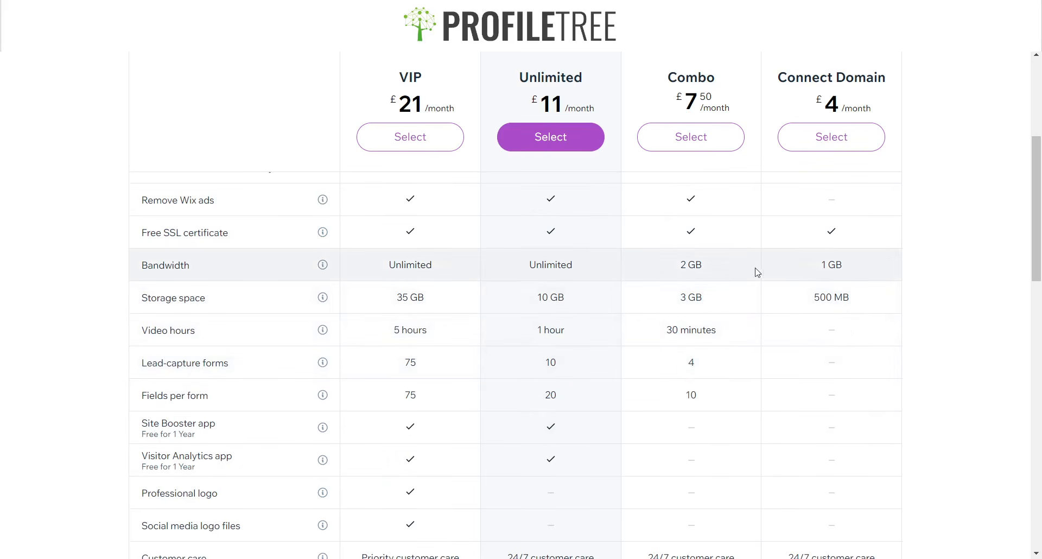
{"action": "scroll", "coordinate": [671, 288], "scroll_direction": "up", "scroll_amount": 5}
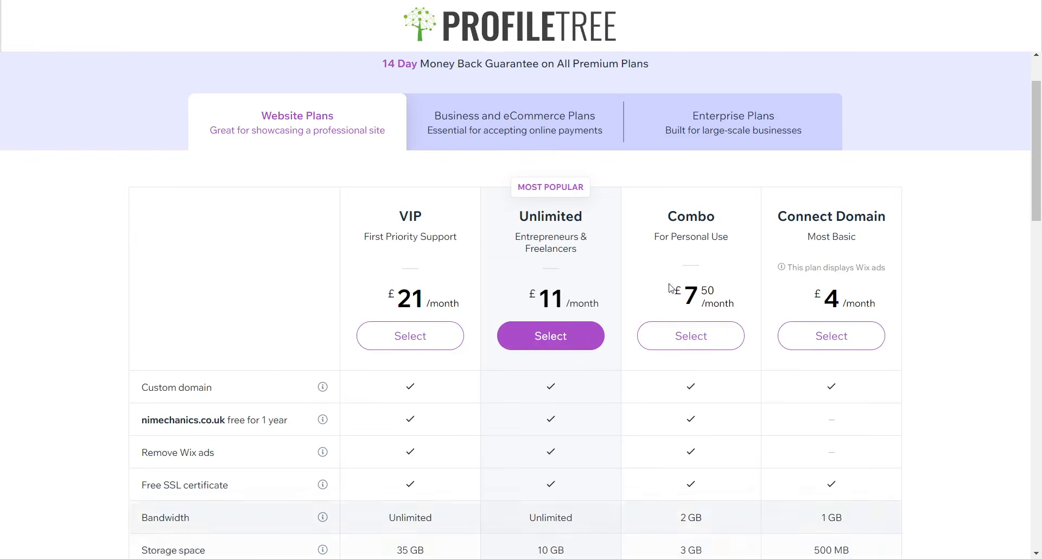
{"action": "scroll", "coordinate": [455, 300], "scroll_direction": "down", "scroll_amount": 10}
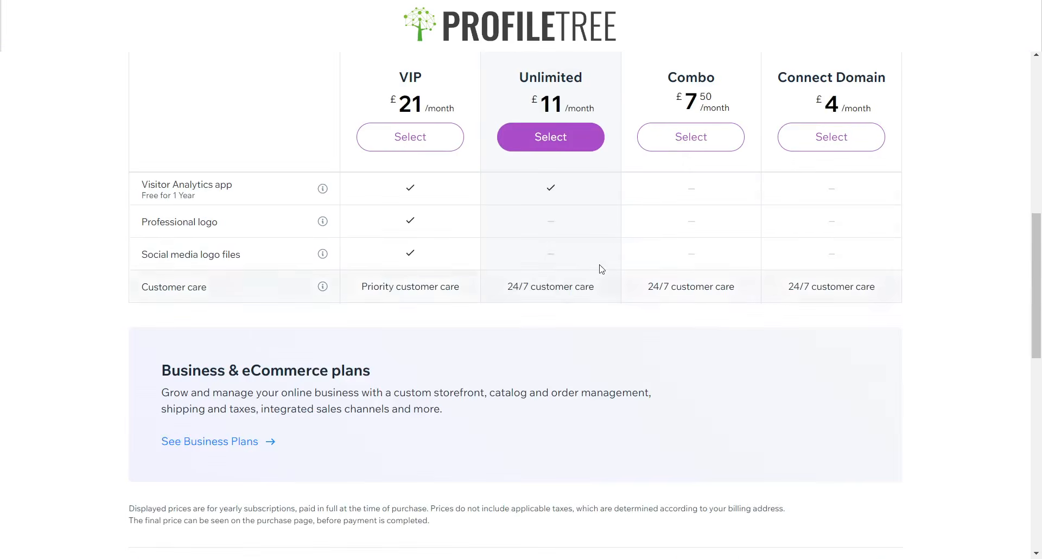
{"action": "scroll", "coordinate": [543, 321], "scroll_direction": "up", "scroll_amount": 5}
{"action": "scroll", "coordinate": [519, 295], "scroll_direction": "up", "scroll_amount": 4}
{"action": "scroll", "coordinate": [616, 205], "scroll_direction": "down", "scroll_amount": 4}
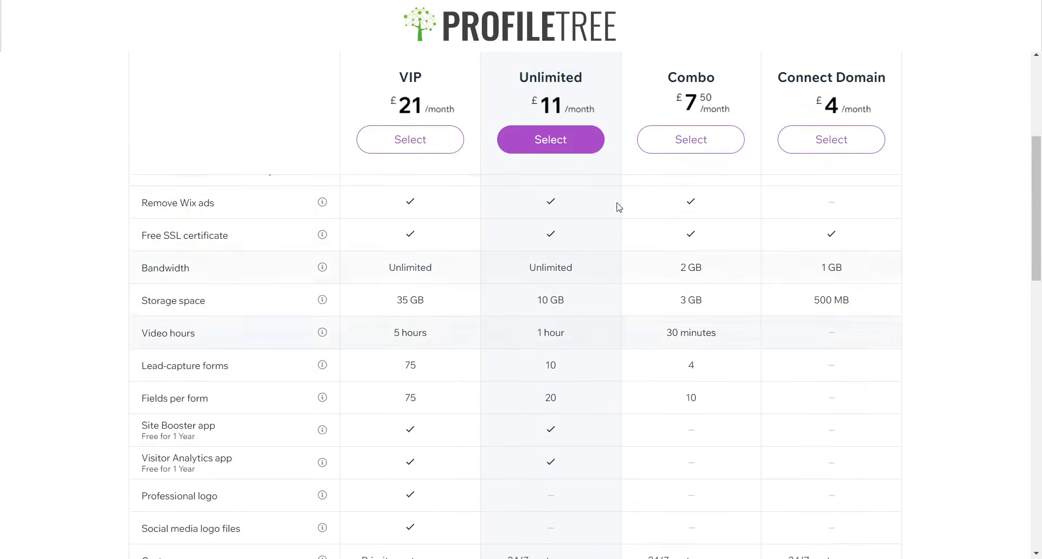
{"action": "scroll", "coordinate": [554, 380], "scroll_direction": "down", "scroll_amount": 5}
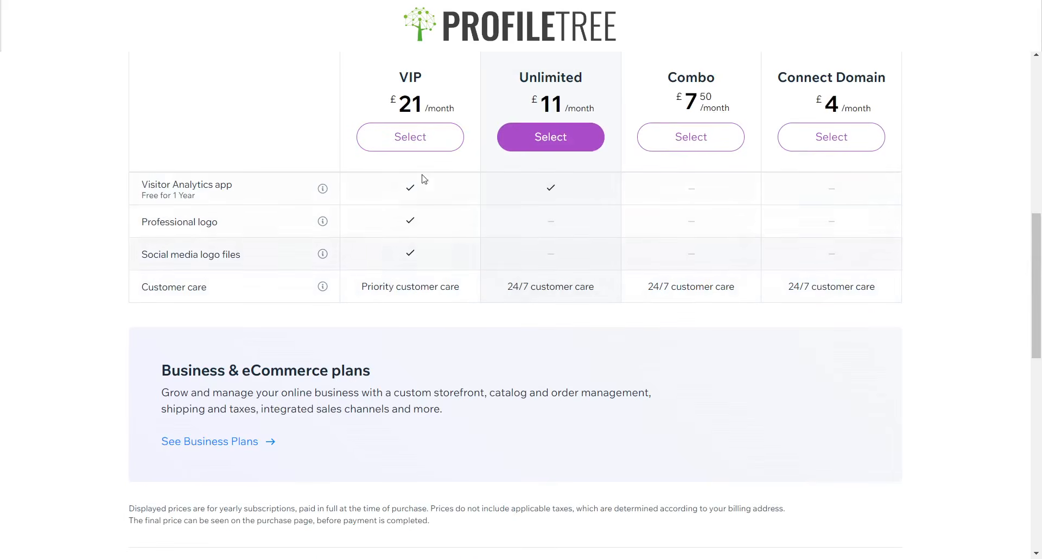
{"action": "left_click_drag", "start_coordinate": [352, 288], "coordinate": [459, 287]}
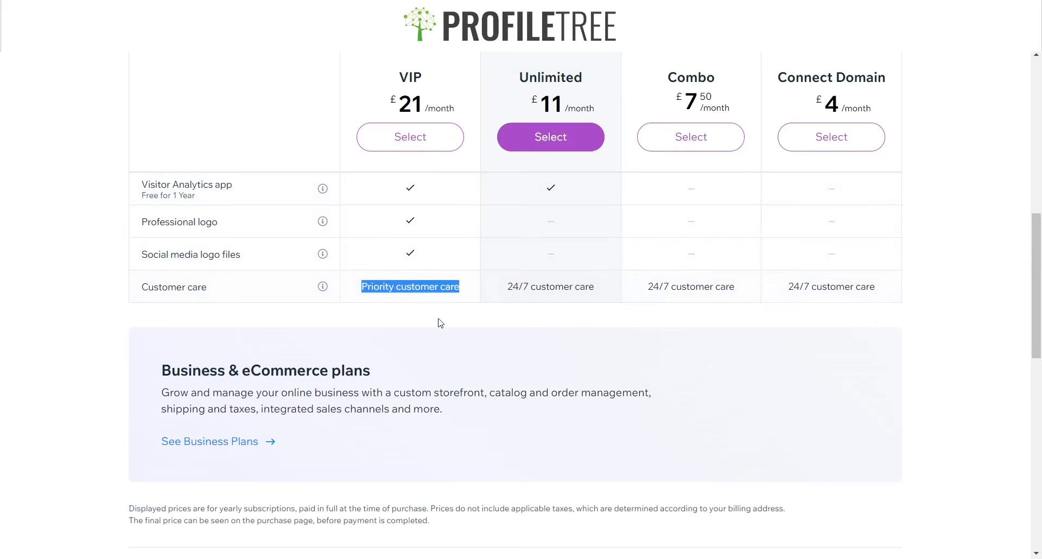
Take the VIP plan with yearly billing to checkout, read the total cost, and return to plan selection without purchasing
{"action": "left_click", "coordinate": [424, 133]}
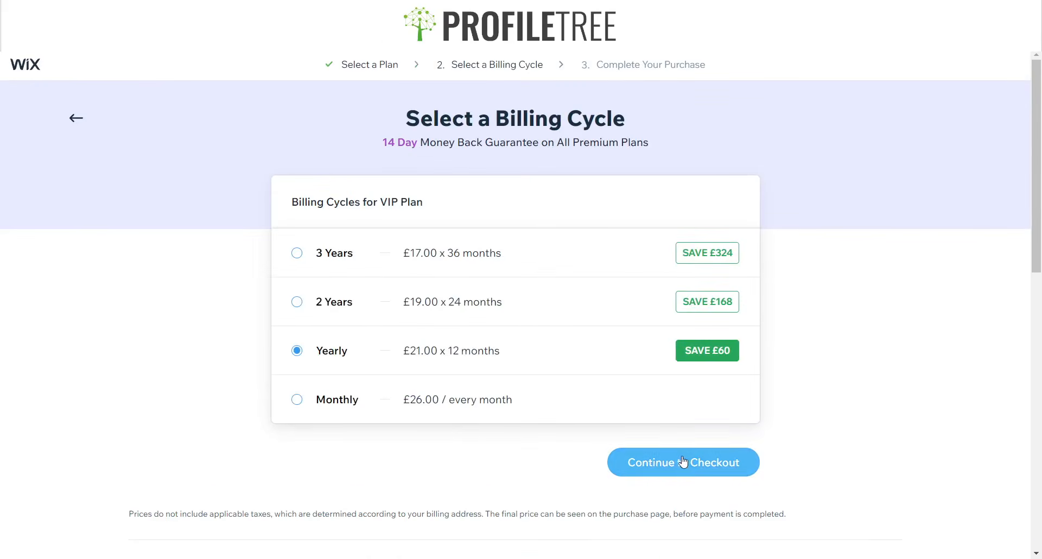
{"action": "left_click", "coordinate": [662, 461]}
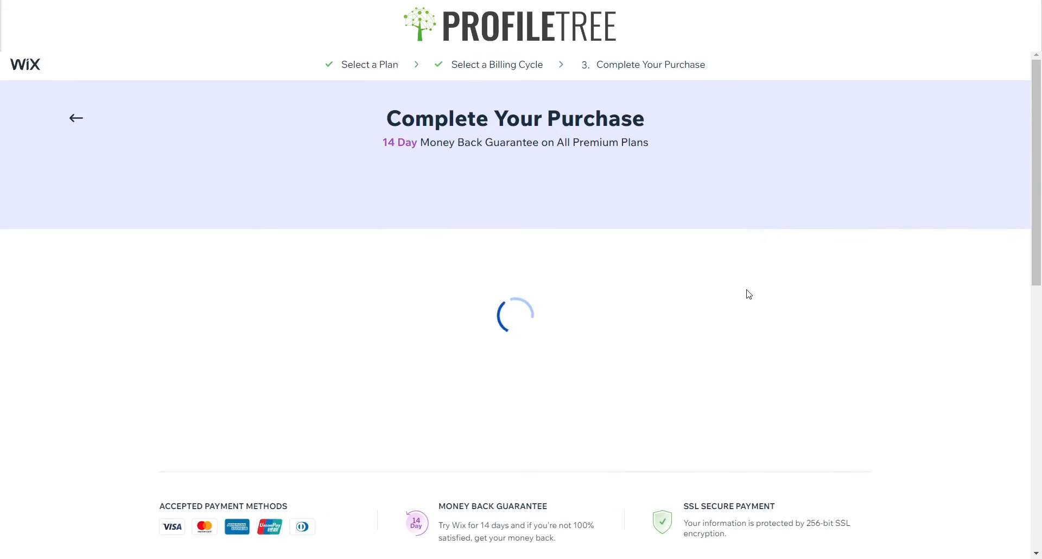
{"action": "left_click_drag", "start_coordinate": [794, 404], "coordinate": [897, 414]}
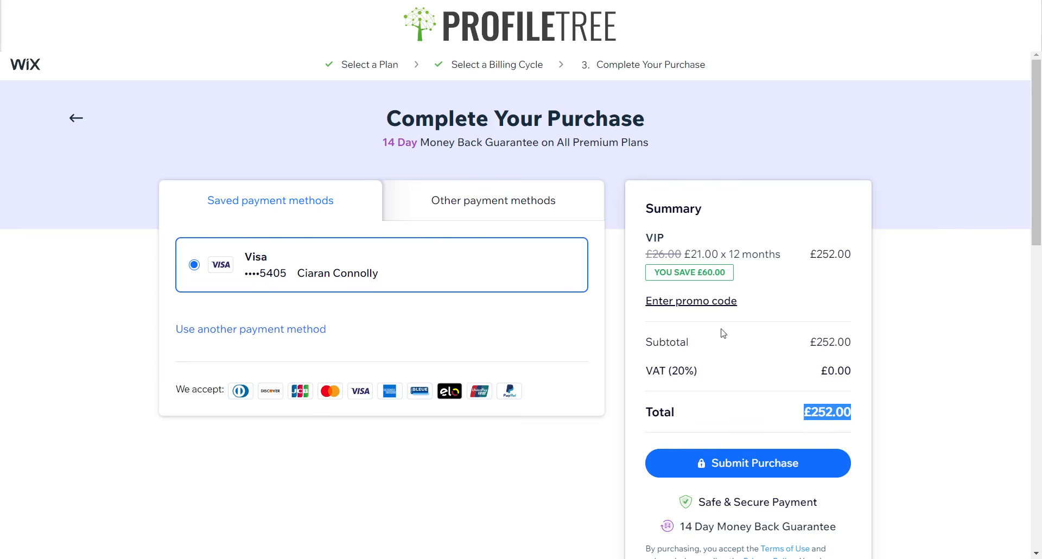
{"action": "left_click", "coordinate": [82, 125]}
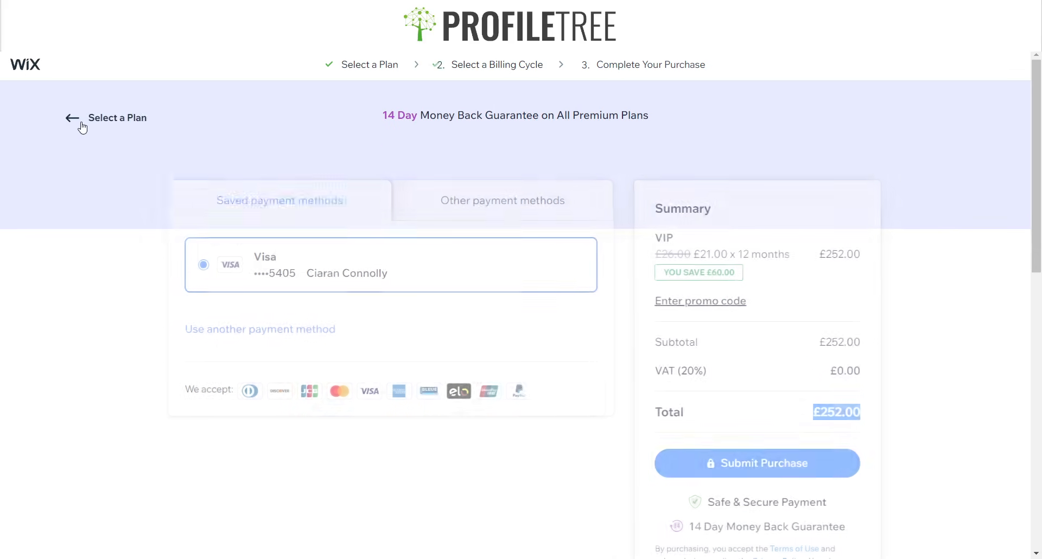
{"action": "left_click", "coordinate": [80, 123]}
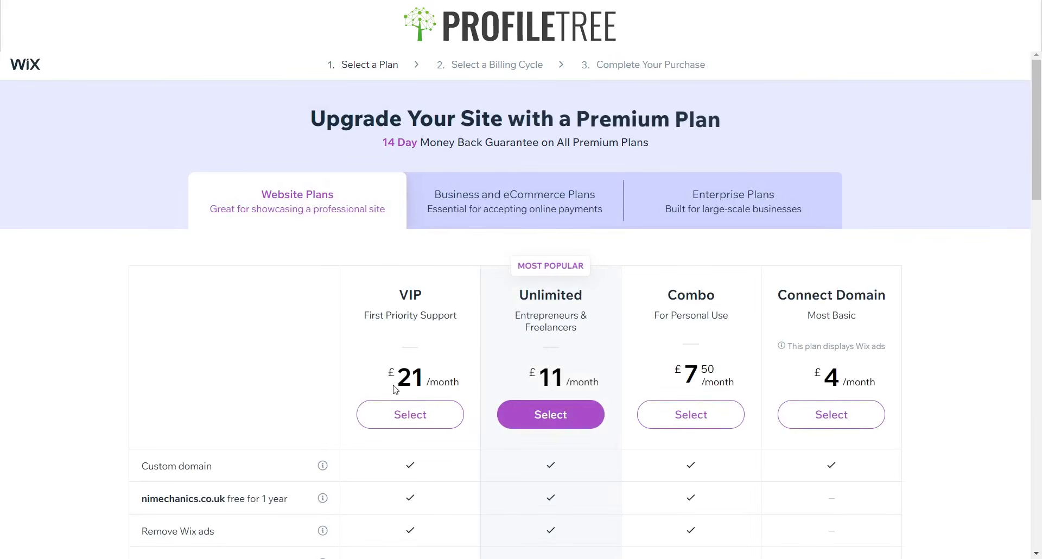
Compare the VIP plan's customer care with that of the Unlimited plan
{"action": "scroll", "coordinate": [395, 389], "scroll_direction": "down", "scroll_amount": 10}
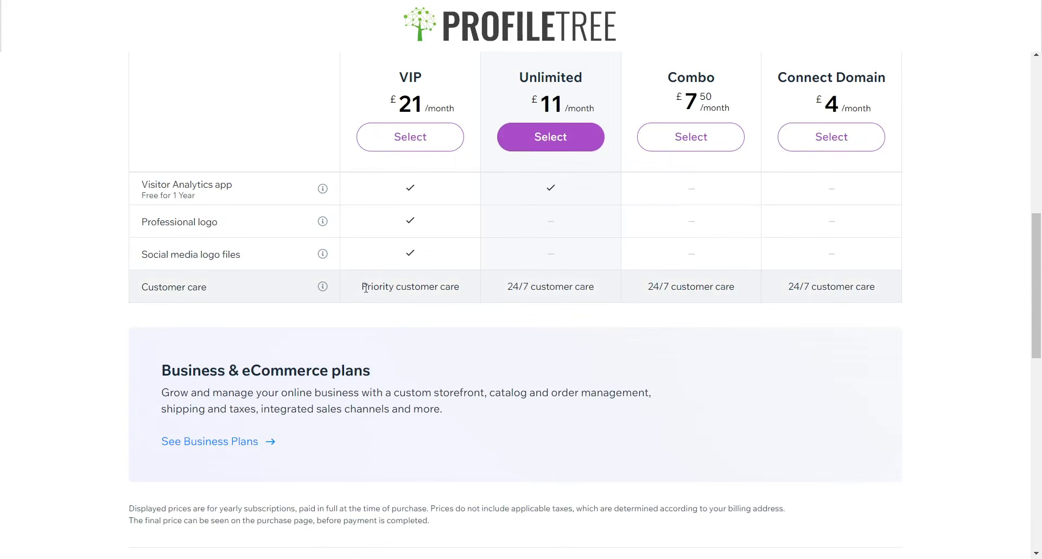
{"action": "left_click_drag", "start_coordinate": [366, 288], "coordinate": [490, 292]}
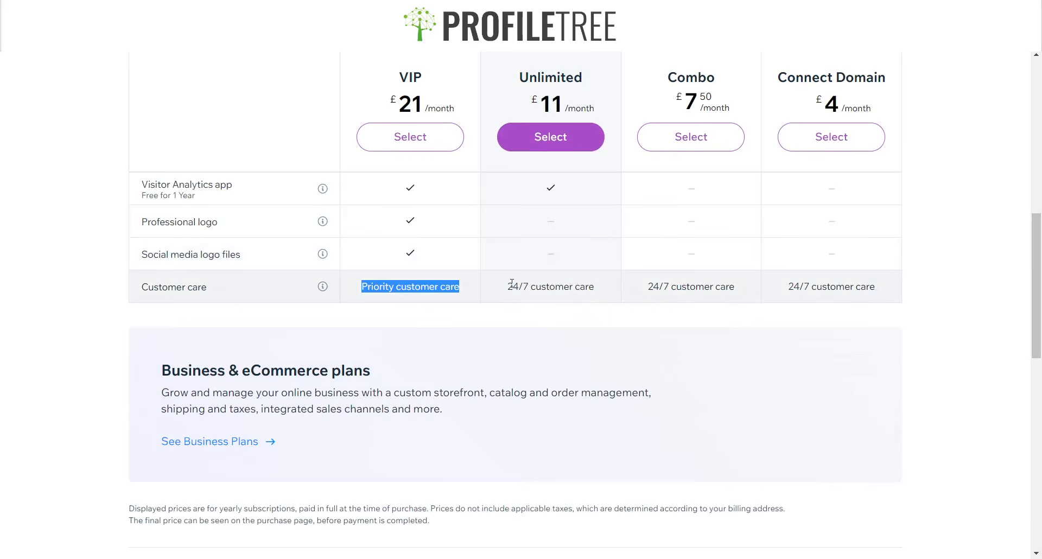
{"action": "left_click_drag", "start_coordinate": [507, 286], "coordinate": [604, 286]}
{"action": "left_click", "coordinate": [585, 283]}
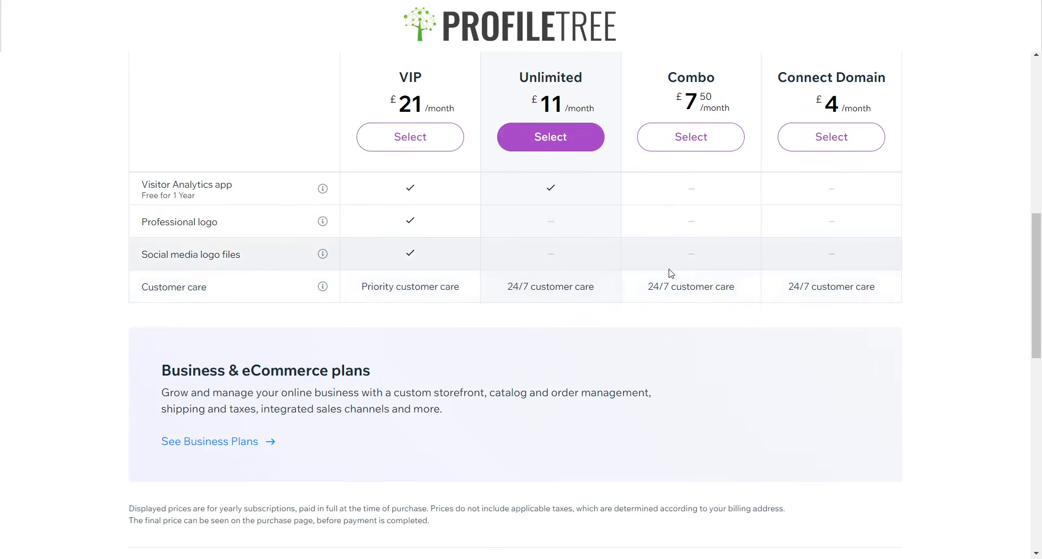
{"action": "left_click_drag", "start_coordinate": [361, 288], "coordinate": [498, 298]}
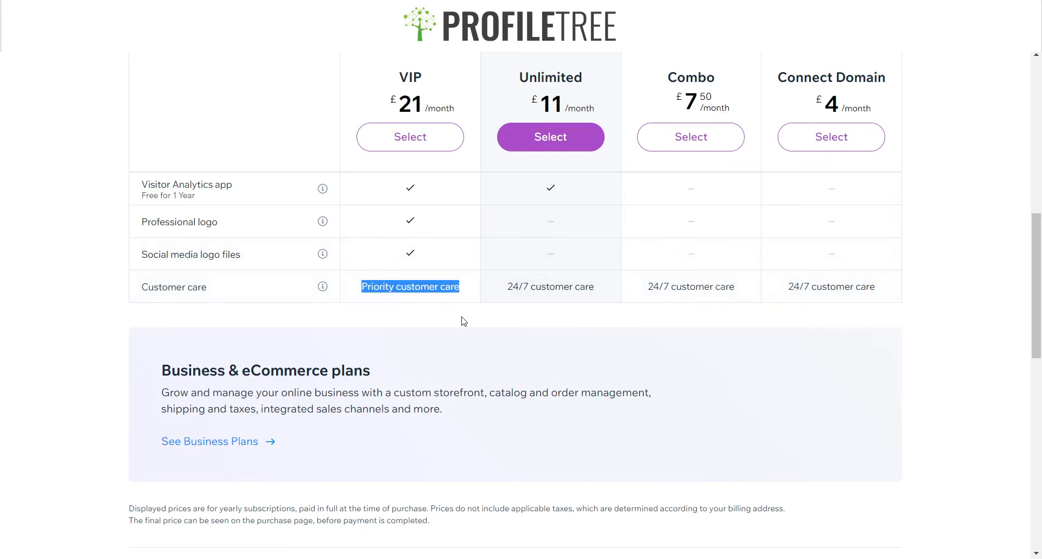
{"action": "left_click", "coordinate": [522, 279]}
{"action": "scroll", "coordinate": [535, 293], "scroll_direction": "up", "scroll_amount": 6}
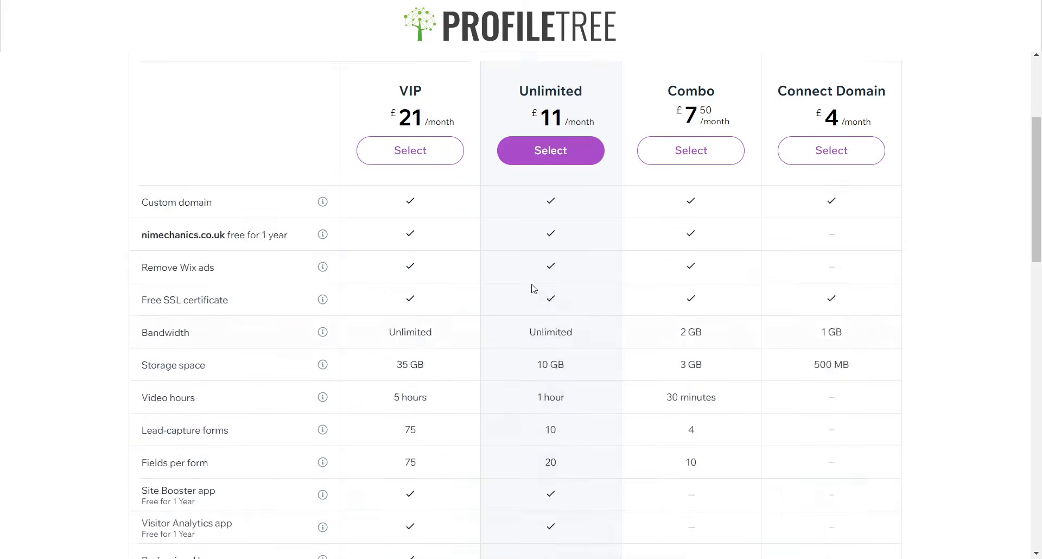
{"action": "scroll", "coordinate": [532, 288], "scroll_direction": "up", "scroll_amount": 5}
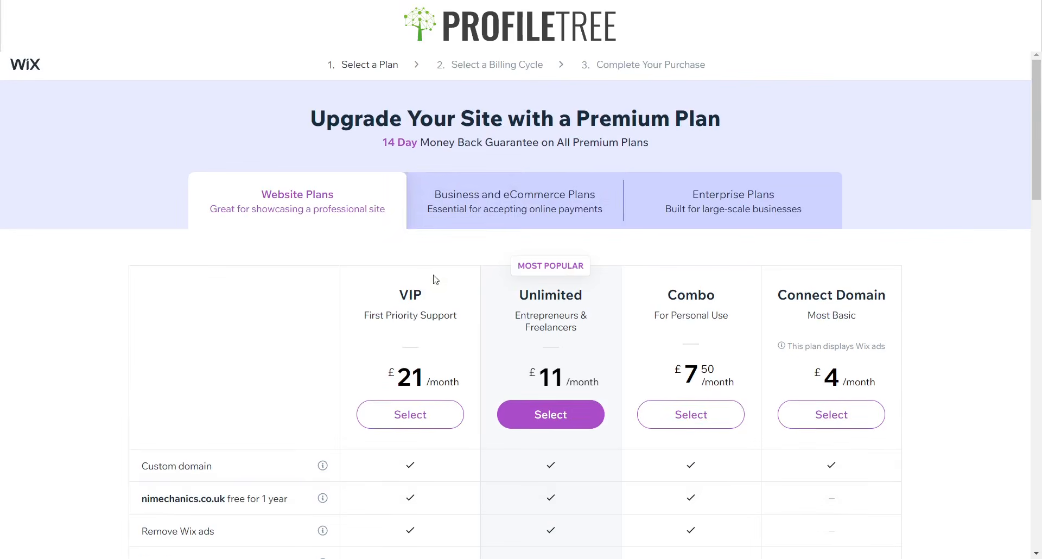
Look over the Enterprise Plans overview and switch to the Business and eCommerce Plans
{"action": "left_click", "coordinate": [717, 209]}
{"action": "scroll", "coordinate": [325, 304], "scroll_direction": "down", "scroll_amount": 1}
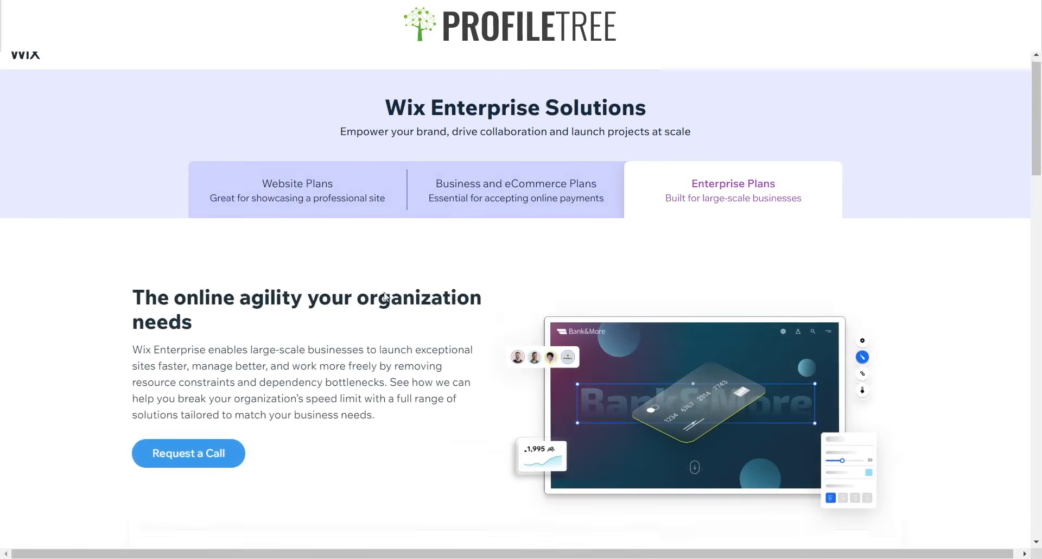
{"action": "scroll", "coordinate": [384, 296], "scroll_direction": "down", "scroll_amount": 3}
{"action": "scroll", "coordinate": [235, 300], "scroll_direction": "up", "scroll_amount": 4}
{"action": "left_click", "coordinate": [516, 217]}
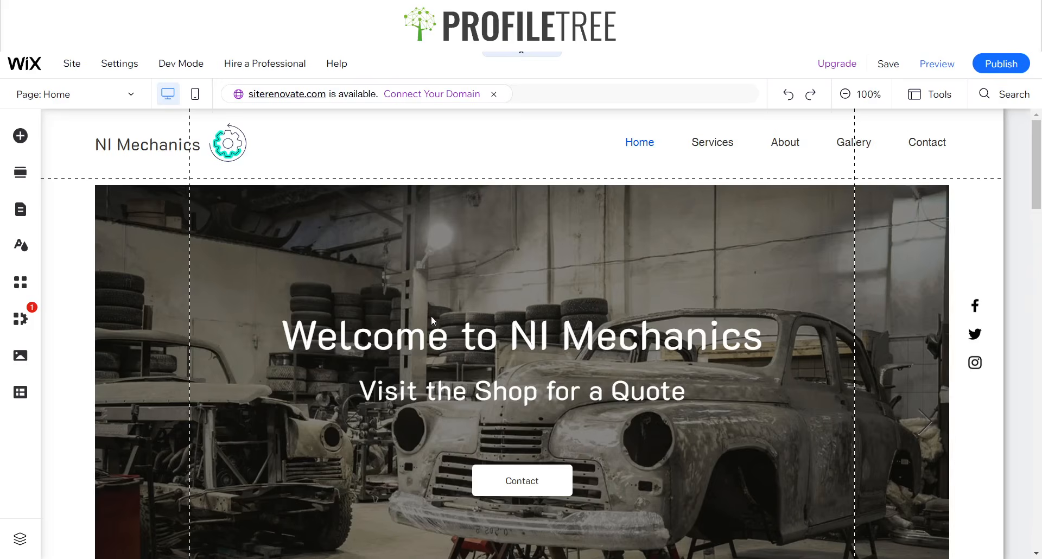
Review the site's home page in the editor, and return to the features of the Business VIP, Unlimited and Basic plans
{"action": "scroll", "coordinate": [582, 295], "scroll_direction": "down", "scroll_amount": 6}
{"action": "scroll", "coordinate": [582, 294], "scroll_direction": "up", "scroll_amount": 6}
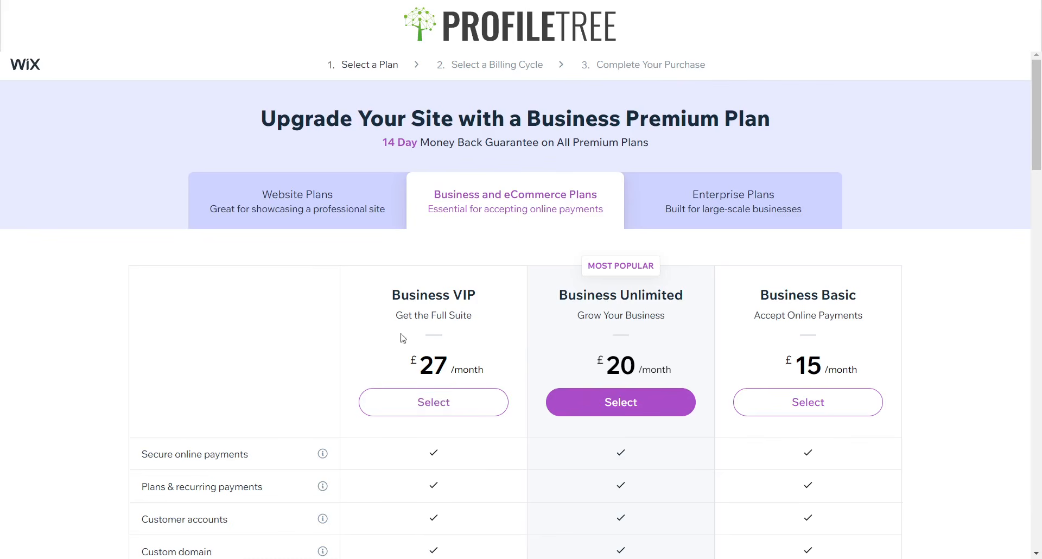
{"action": "scroll", "coordinate": [778, 282], "scroll_direction": "down", "scroll_amount": 1}
{"action": "scroll", "coordinate": [760, 328], "scroll_direction": "down", "scroll_amount": 2}
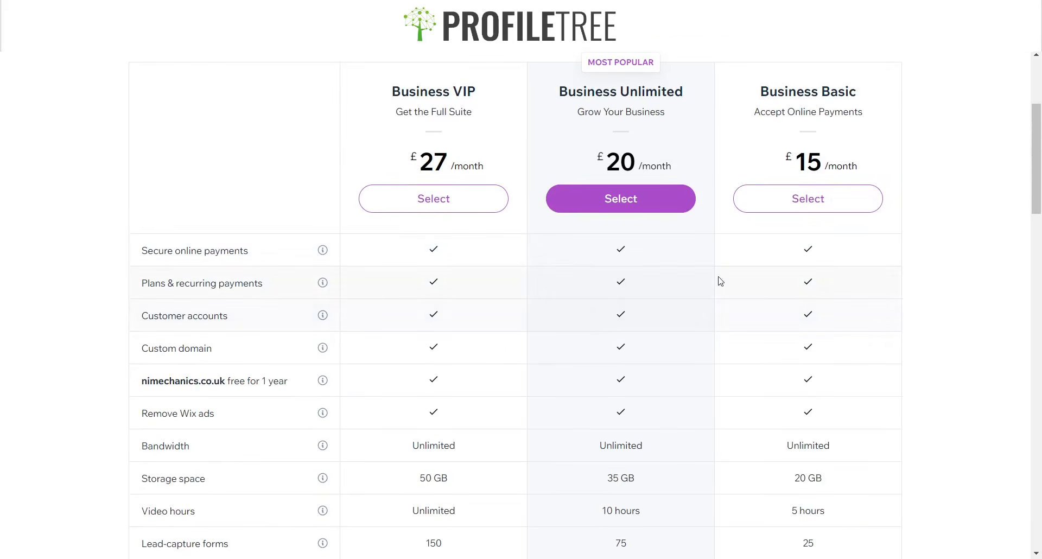
{"action": "scroll", "coordinate": [772, 149], "scroll_direction": "up", "scroll_amount": 2}
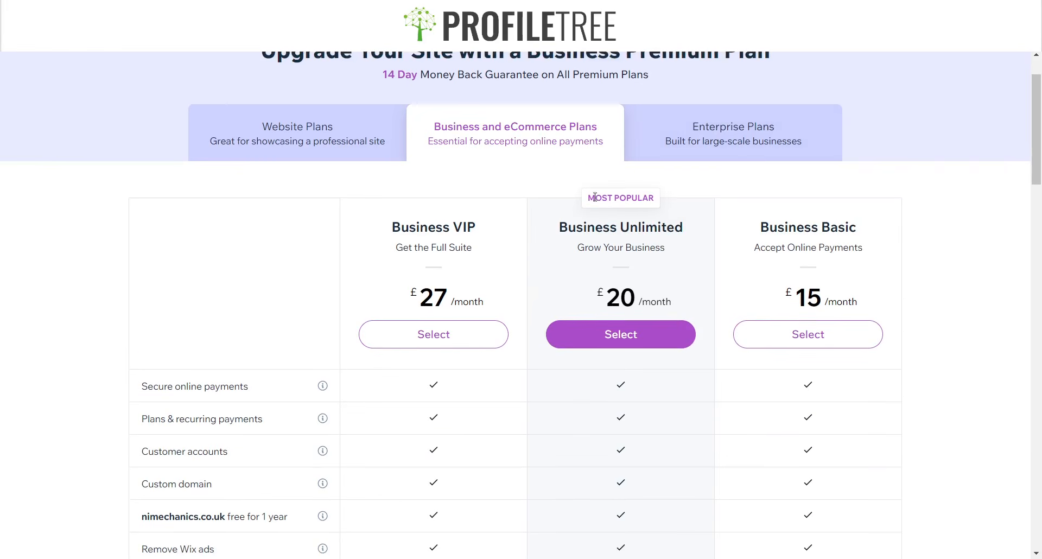
Compare the features of the Business Unlimited plan with those of the Business VIP and Business Basic plans
{"action": "left_click_drag", "start_coordinate": [593, 197], "coordinate": [673, 242]}
{"action": "left_click", "coordinate": [573, 252]}
{"action": "scroll", "coordinate": [619, 326], "scroll_direction": "down", "scroll_amount": 5}
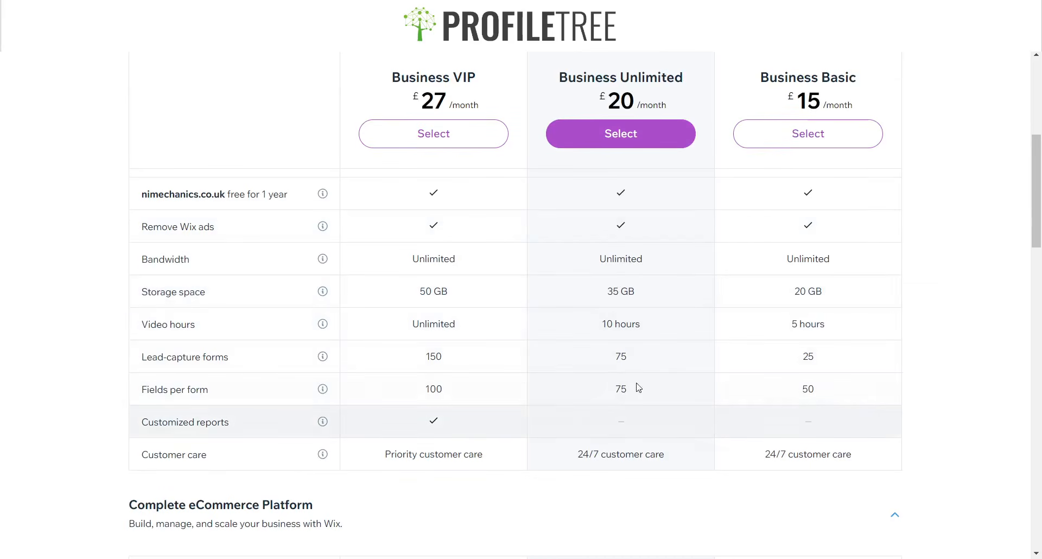
{"action": "scroll", "coordinate": [856, 361], "scroll_direction": "up", "scroll_amount": 5}
{"action": "scroll", "coordinate": [842, 324], "scroll_direction": "down", "scroll_amount": 3}
{"action": "scroll", "coordinate": [847, 291], "scroll_direction": "up", "scroll_amount": 2}
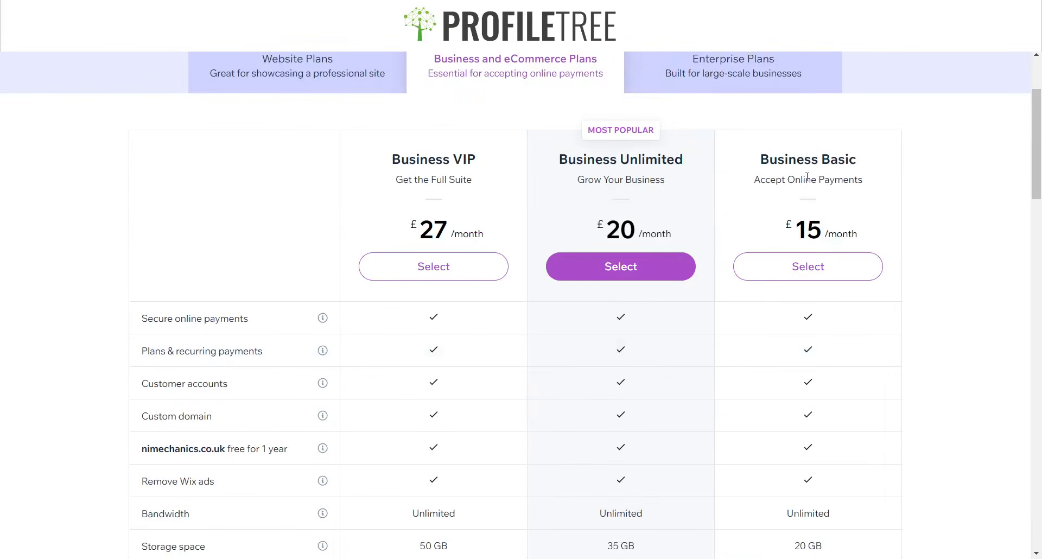
{"action": "scroll", "coordinate": [847, 353], "scroll_direction": "down", "scroll_amount": 5}
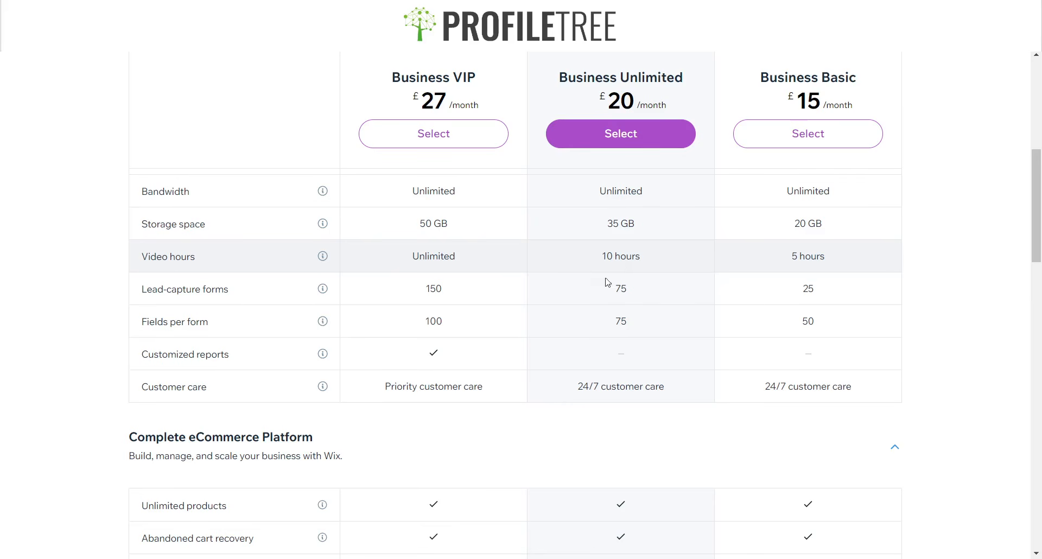
Read the explanations of the lead-capture forms and fields per form features in the plan comparison
{"action": "mouse_move", "coordinate": [325, 290]}
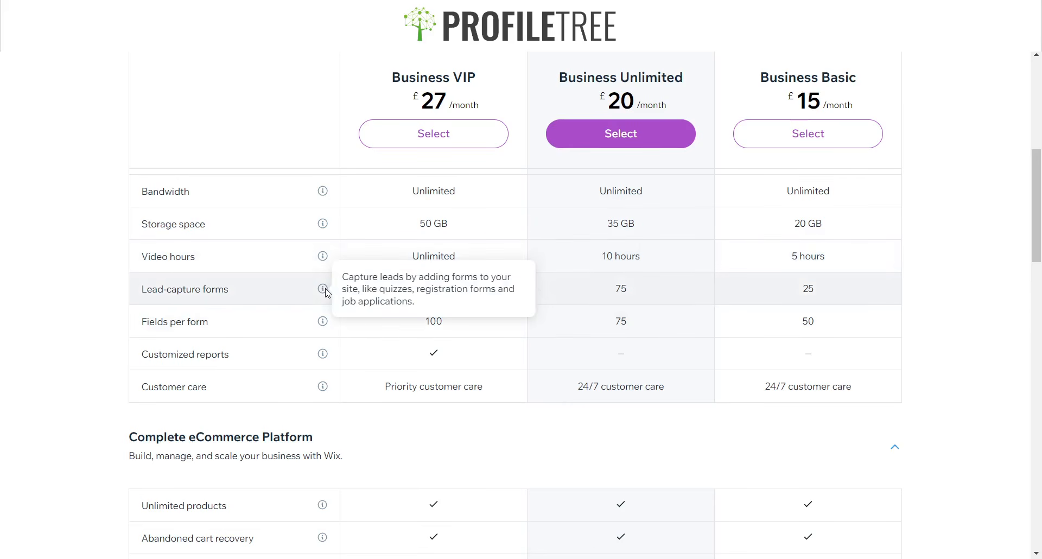
{"action": "left_click_drag", "start_coordinate": [346, 280], "coordinate": [470, 317]}
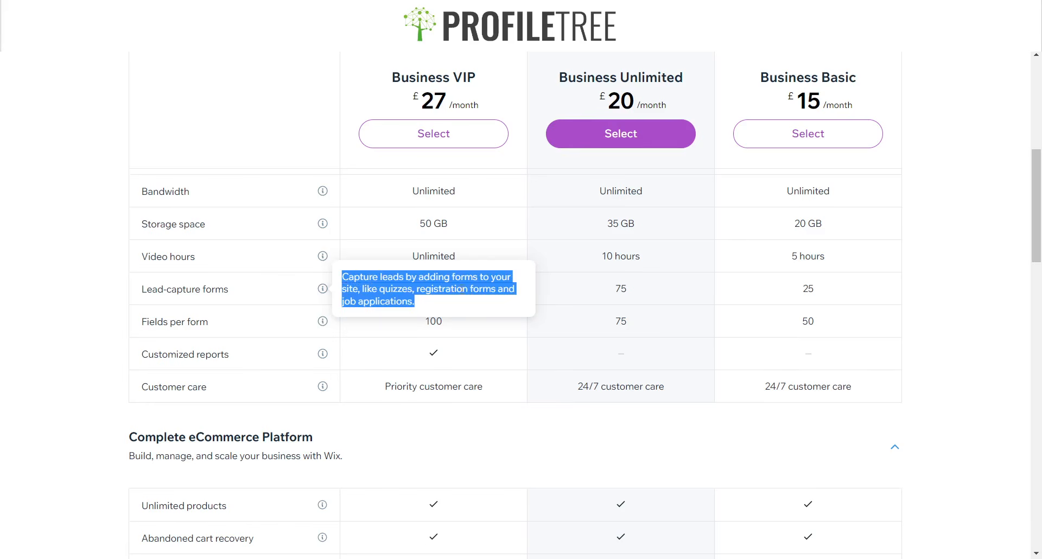
{"action": "left_click", "coordinate": [420, 305]}
{"action": "mouse_move", "coordinate": [323, 321]}
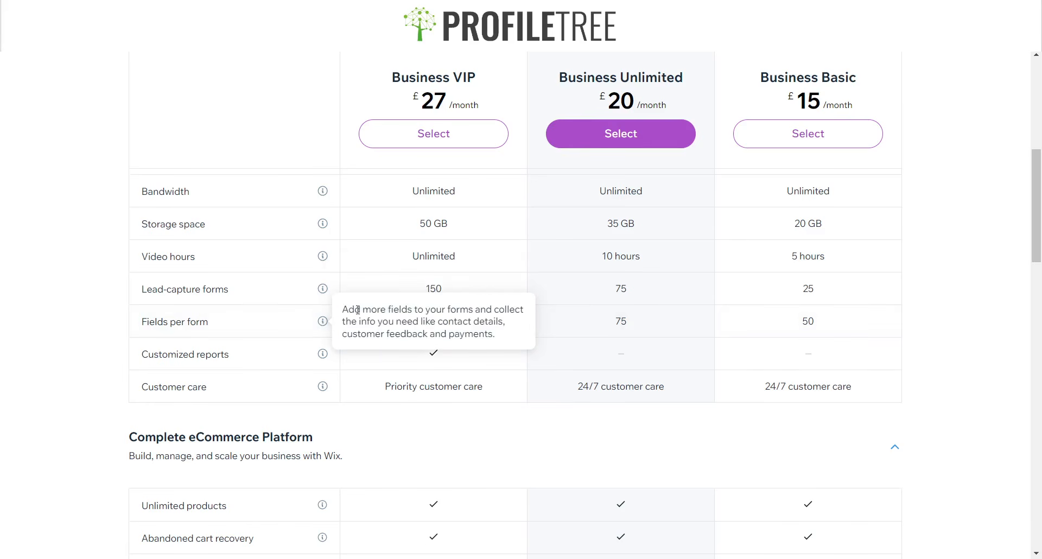
{"action": "left_click_drag", "start_coordinate": [478, 334], "coordinate": [374, 321]}
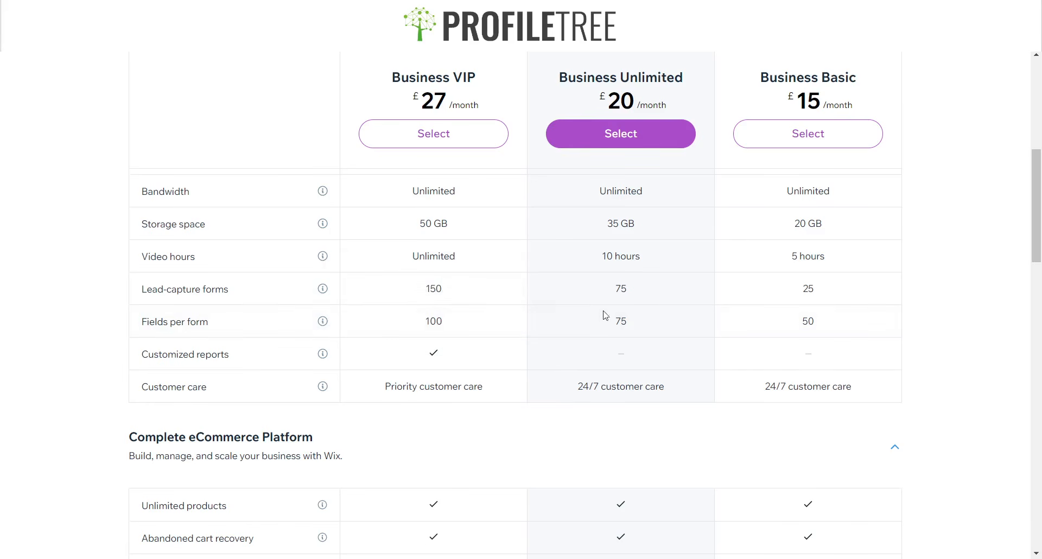
Review the Business Basic plan's price and its form allowances in the comparison table
{"action": "scroll", "coordinate": [795, 301], "scroll_direction": "up", "scroll_amount": 1}
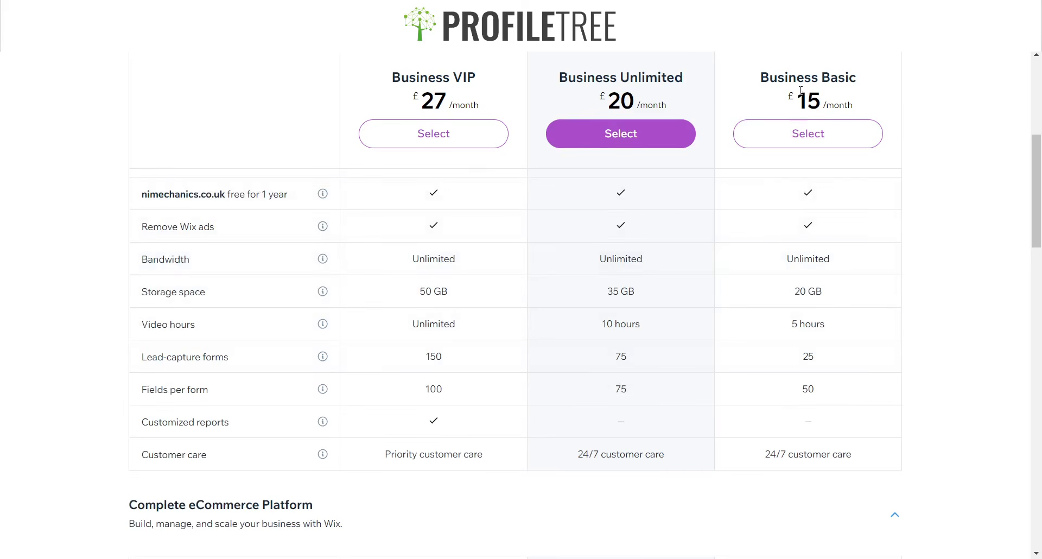
{"action": "left_click_drag", "start_coordinate": [758, 84], "coordinate": [926, 168]}
{"action": "left_click", "coordinate": [906, 235]}
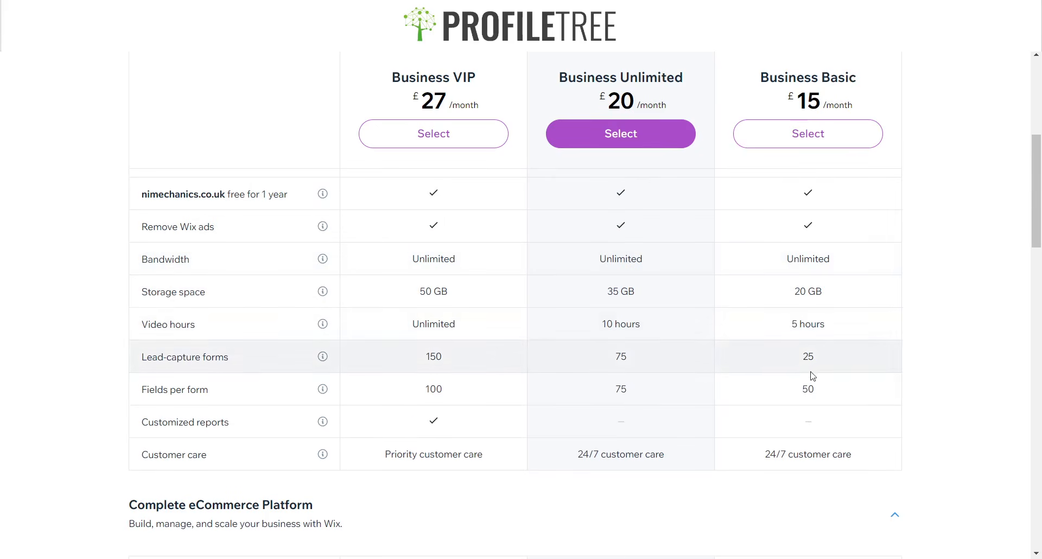
{"action": "scroll", "coordinate": [507, 219], "scroll_direction": "up", "scroll_amount": 4}
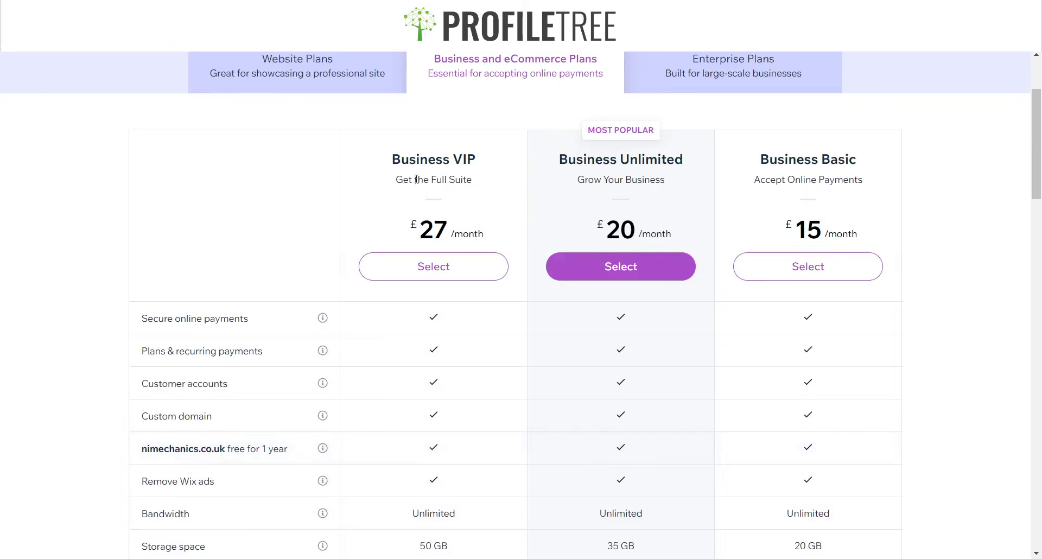
Examine the Business VIP plan's customer care and read the explanation of its customized reports
{"action": "triple_click", "coordinate": [404, 161]}
{"action": "scroll", "coordinate": [418, 309], "scroll_direction": "down", "scroll_amount": 4}
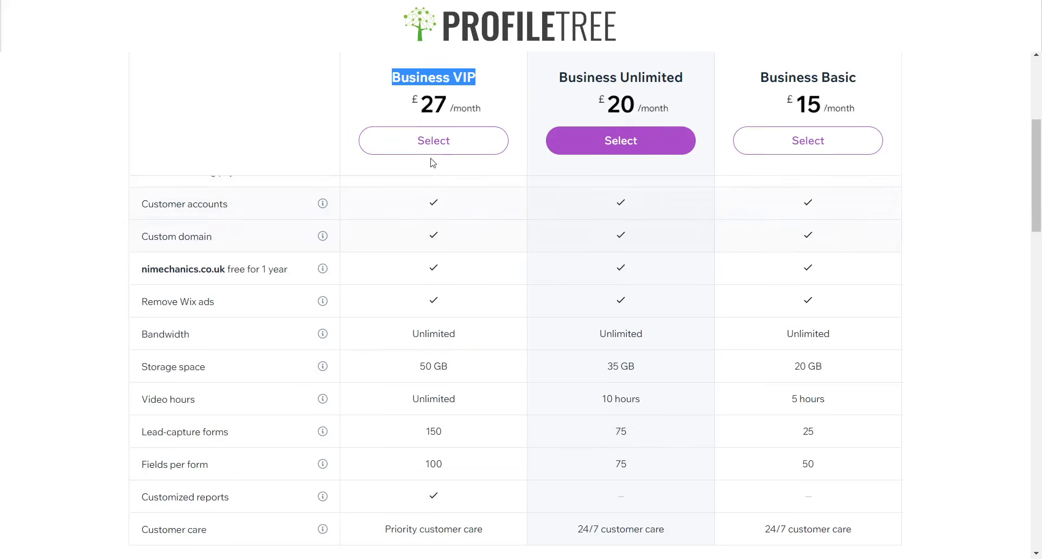
{"action": "scroll", "coordinate": [424, 404], "scroll_direction": "down", "scroll_amount": 1}
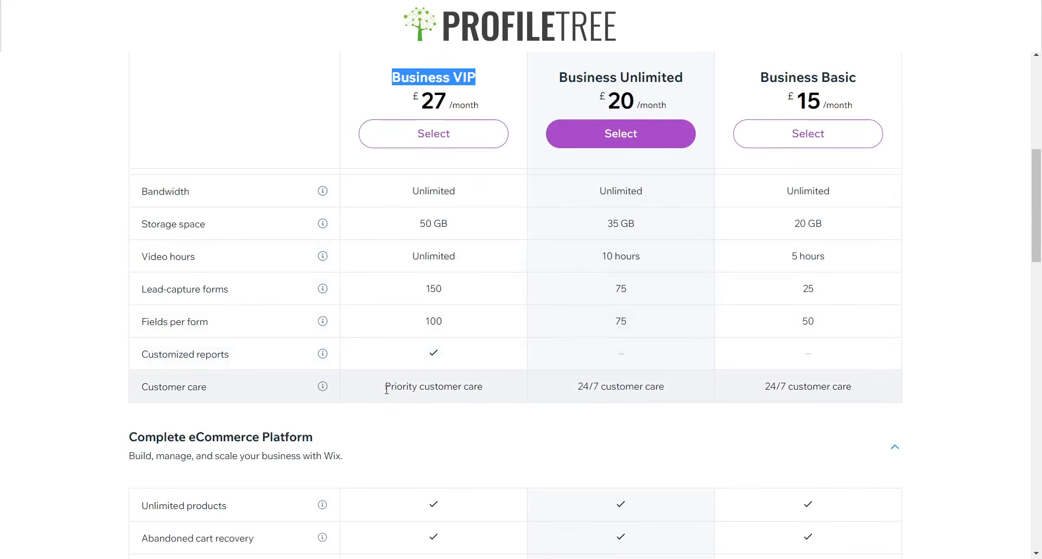
{"action": "left_click_drag", "start_coordinate": [386, 390], "coordinate": [477, 400]}
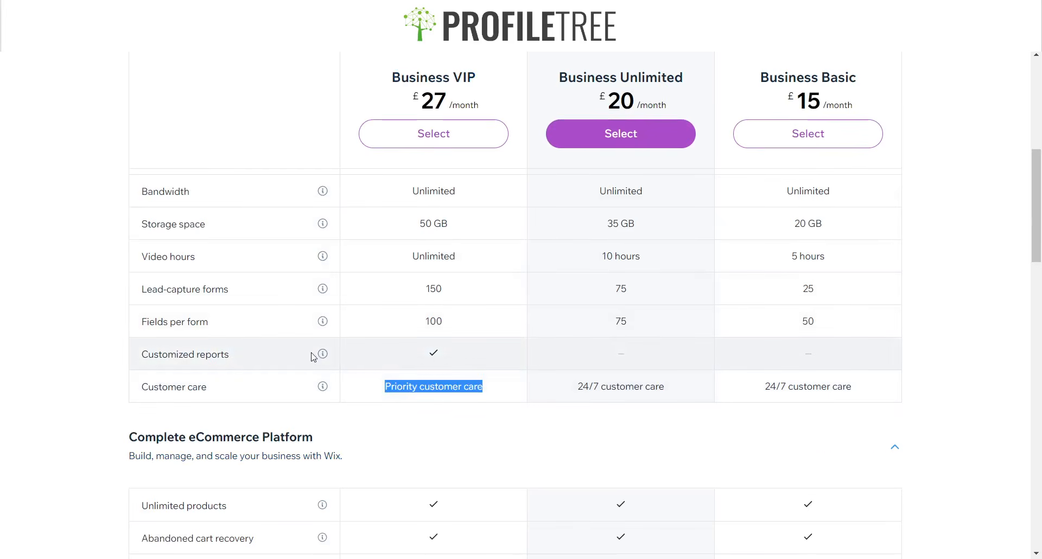
{"action": "mouse_move", "coordinate": [321, 354]}
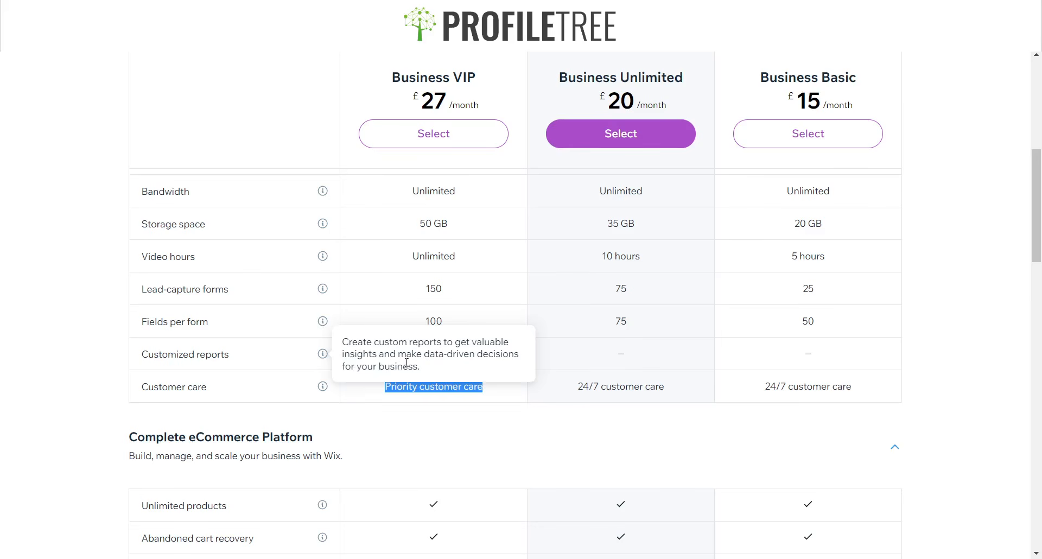
{"action": "left_click", "coordinate": [412, 323]}
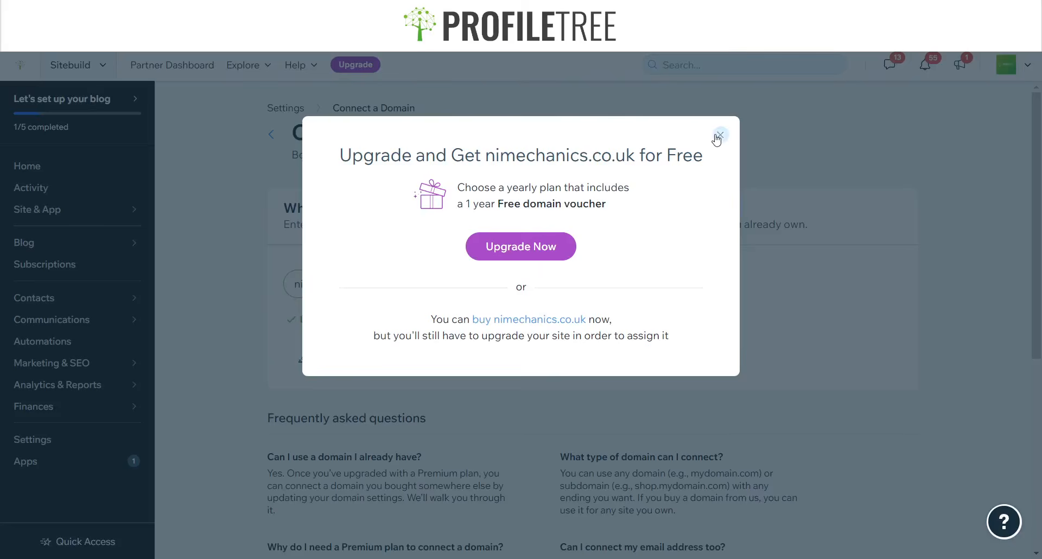
Dismiss the domain upgrade offer and open the SEO setup checklist under Marketing & SEO
{"action": "left_click", "coordinate": [718, 133]}
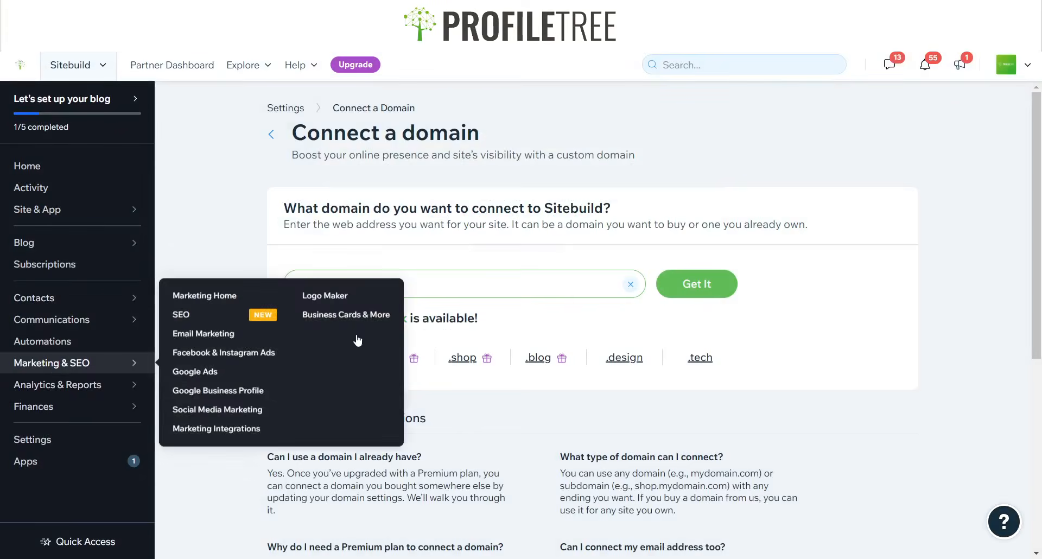
{"action": "left_click", "coordinate": [202, 296]}
{"action": "left_click", "coordinate": [60, 401]}
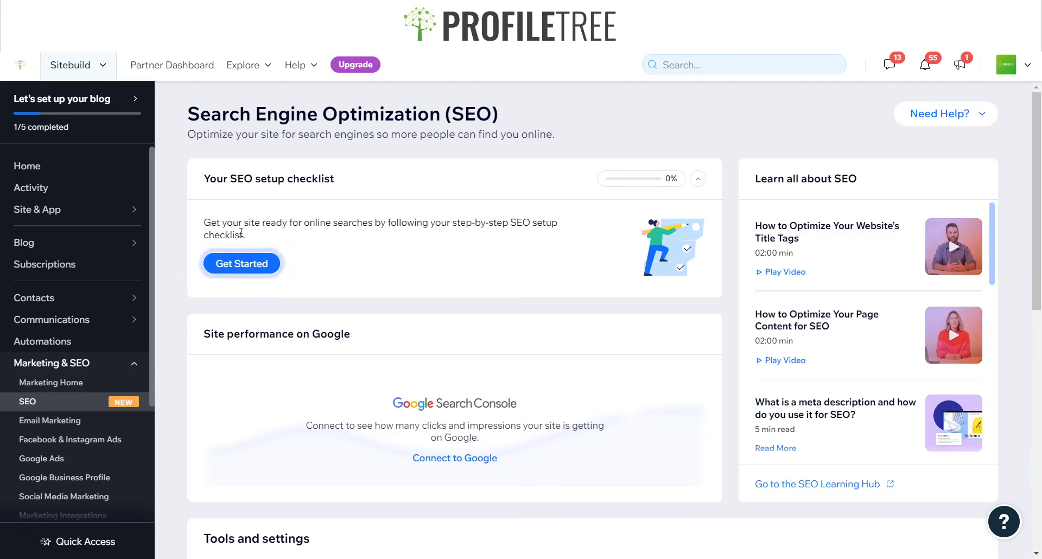
{"action": "left_click", "coordinate": [266, 264]}
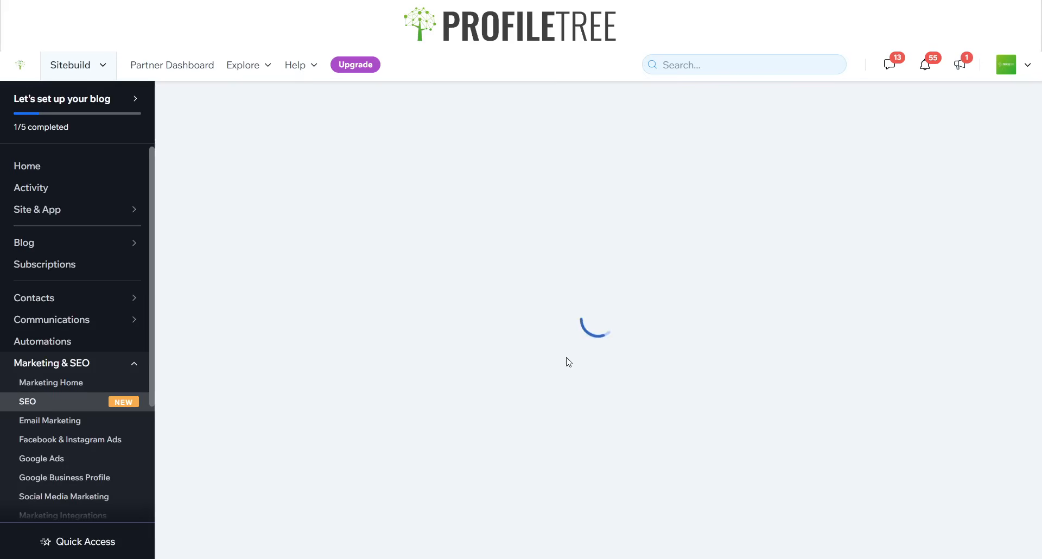
Read the stages listed for starting the SEO journey to get found on Google
{"action": "scroll", "coordinate": [434, 417], "scroll_direction": "down", "scroll_amount": 3}
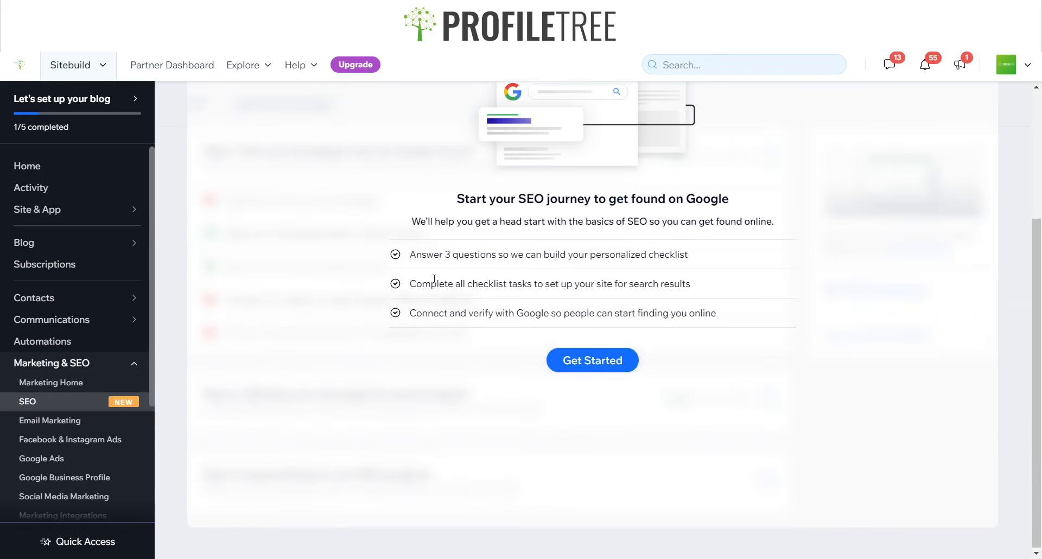
{"action": "left_click_drag", "start_coordinate": [408, 256], "coordinate": [768, 272]}
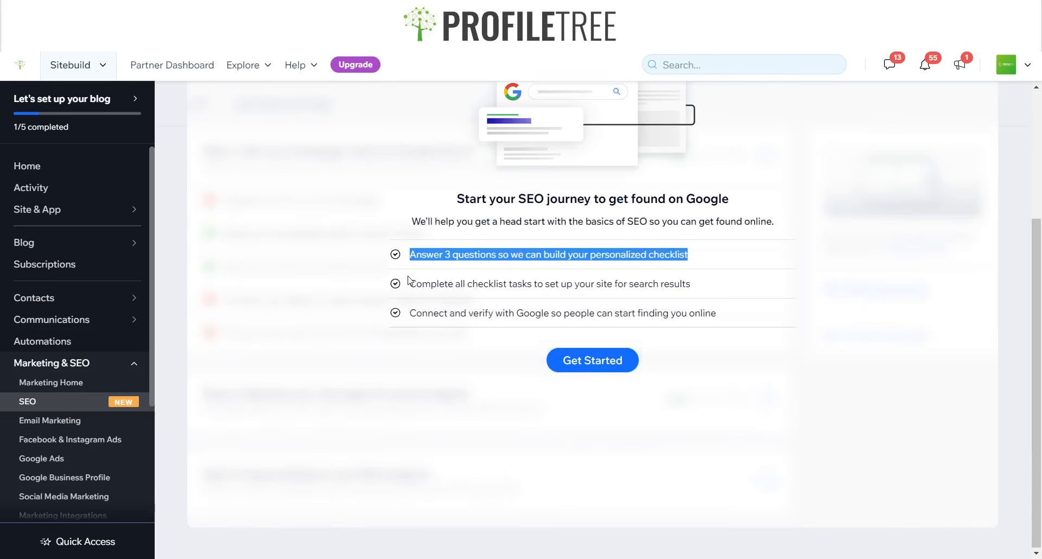
{"action": "left_click_drag", "start_coordinate": [411, 284], "coordinate": [862, 318]}
{"action": "left_click", "coordinate": [545, 281]}
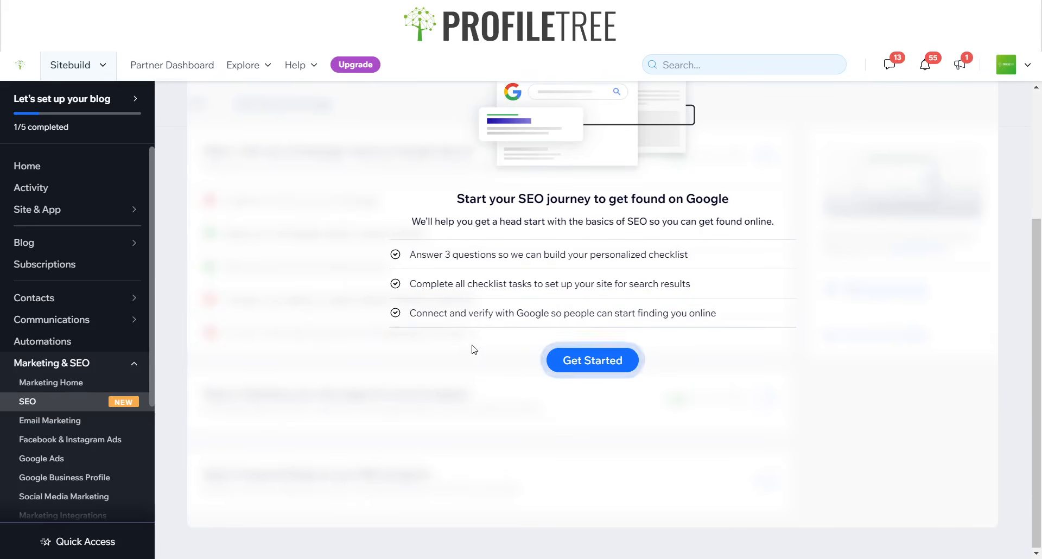
Start the SEO checklist questions and submit Ni Mechanics as the business name
{"action": "left_click", "coordinate": [588, 365]}
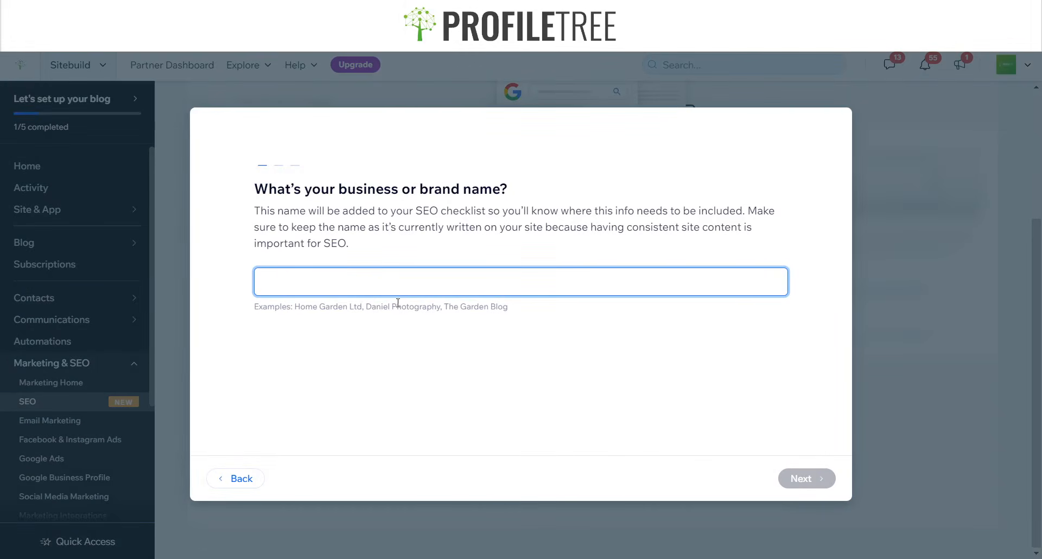
{"action": "type", "text": "Ni Mechanics"}
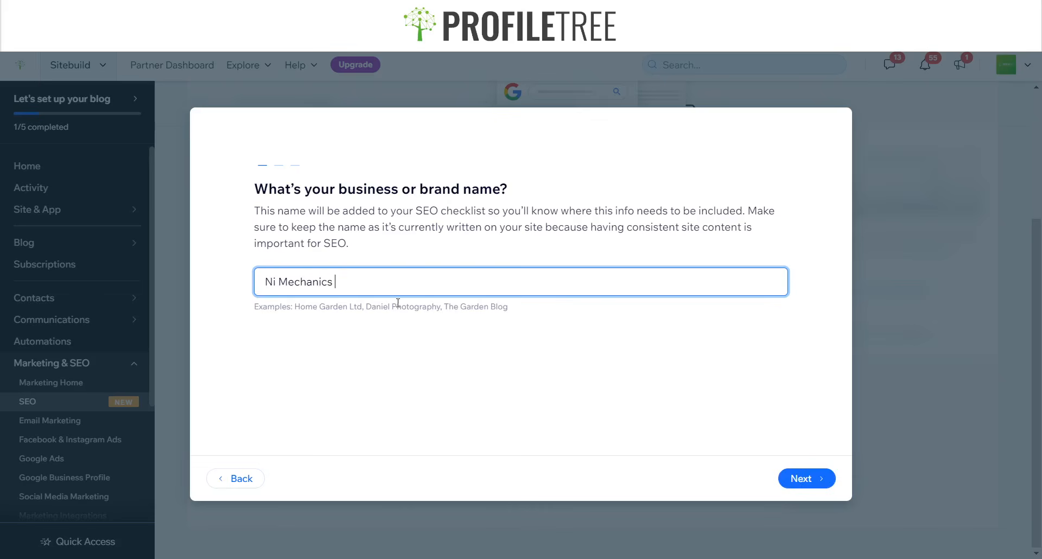
{"action": "key", "text": "Return"}
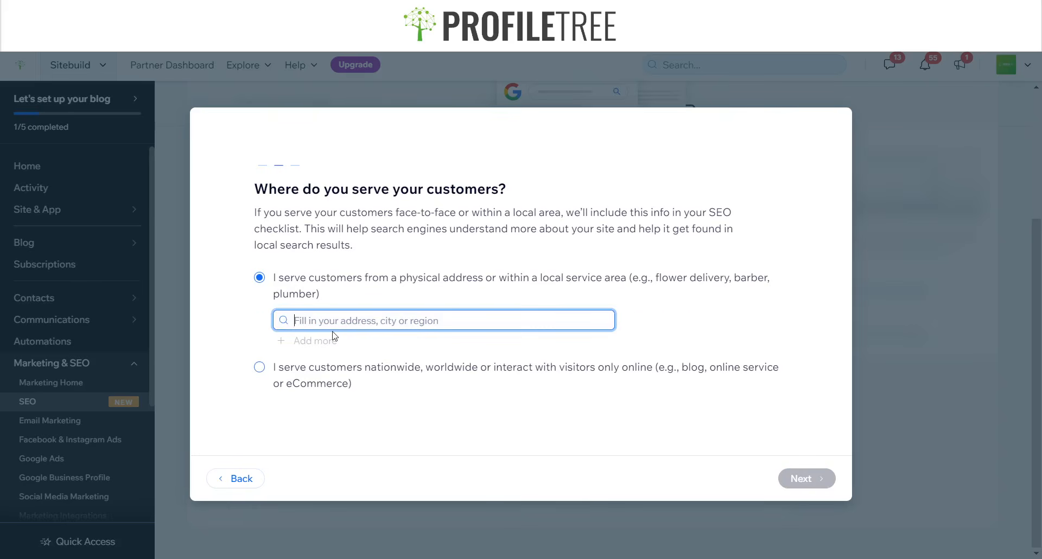
Set Belfast, UK as the local area where customers are served and continue to the keywords question
{"action": "type", "text": "Belfast"}
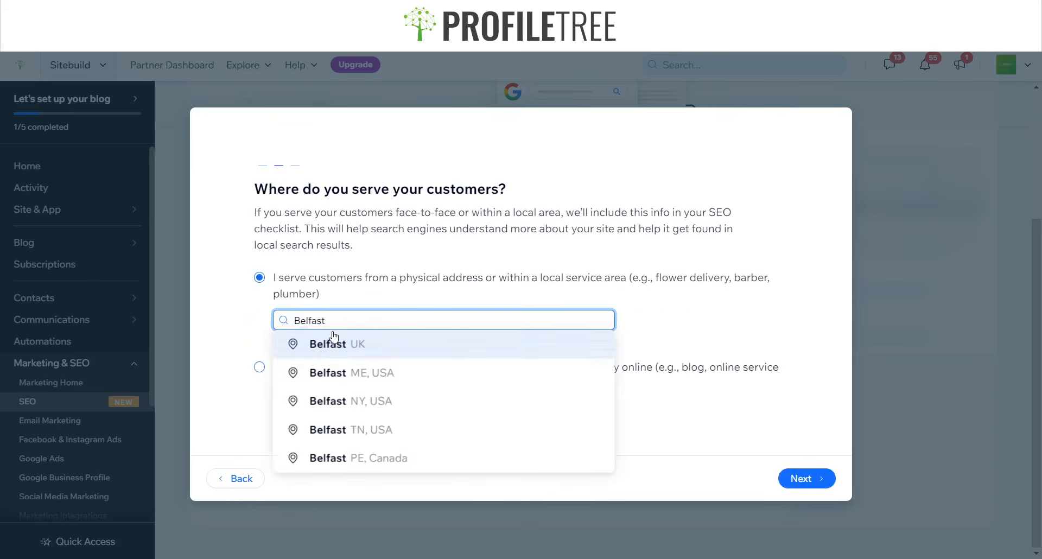
{"action": "left_click", "coordinate": [340, 344]}
{"action": "left_click", "coordinate": [798, 478]}
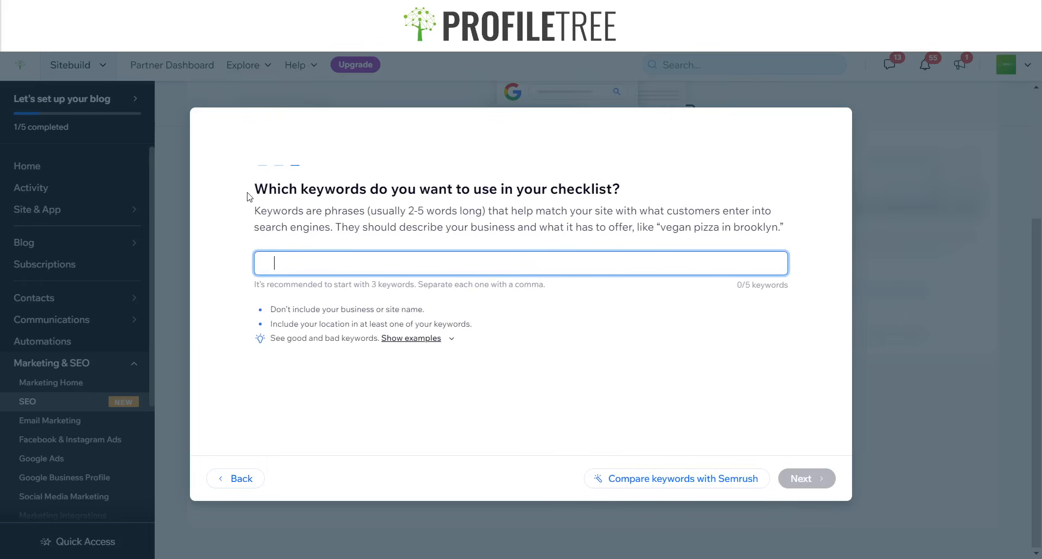
Add "Ni Mehanics" as the first keyword for the SEO checklist
{"action": "left_click_drag", "start_coordinate": [249, 197], "coordinate": [668, 193]}
{"action": "left_click", "coordinate": [452, 266]}
{"action": "type", "text": "Ni Mehcn"}
{"action": "type", "text": "a"}
{"action": "key", "text": "BackSpace"}
{"action": "key", "text": "BackSpace"}
{"action": "key", "text": "BackSpace"}
{"action": "type", "text": "anics"}
{"action": "key", "text": "Return"}
{"action": "type", "text": "Nothe"}
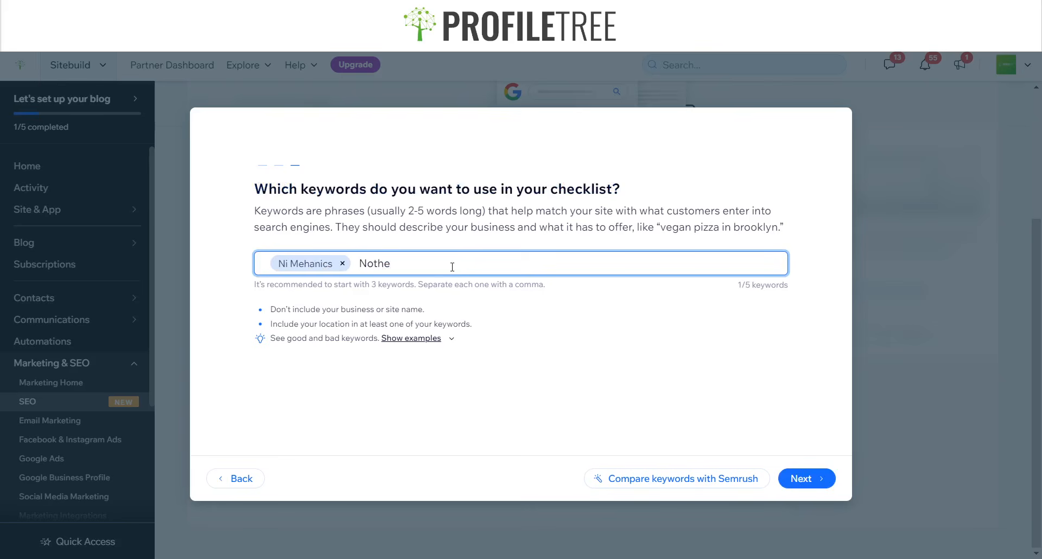
{"action": "type", "text": "rn Ireland Mechanics"}
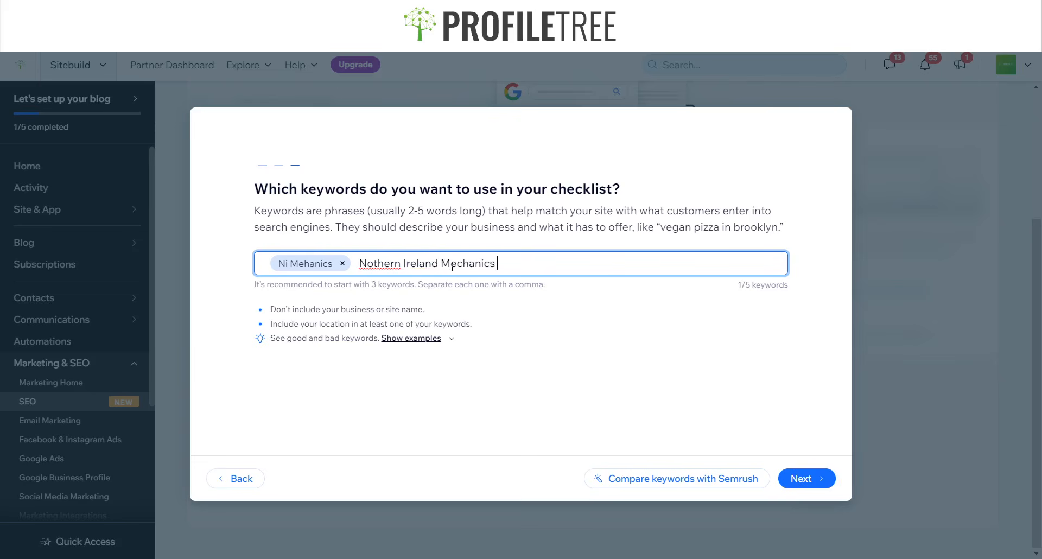
{"action": "double_click", "coordinate": [388, 263]}
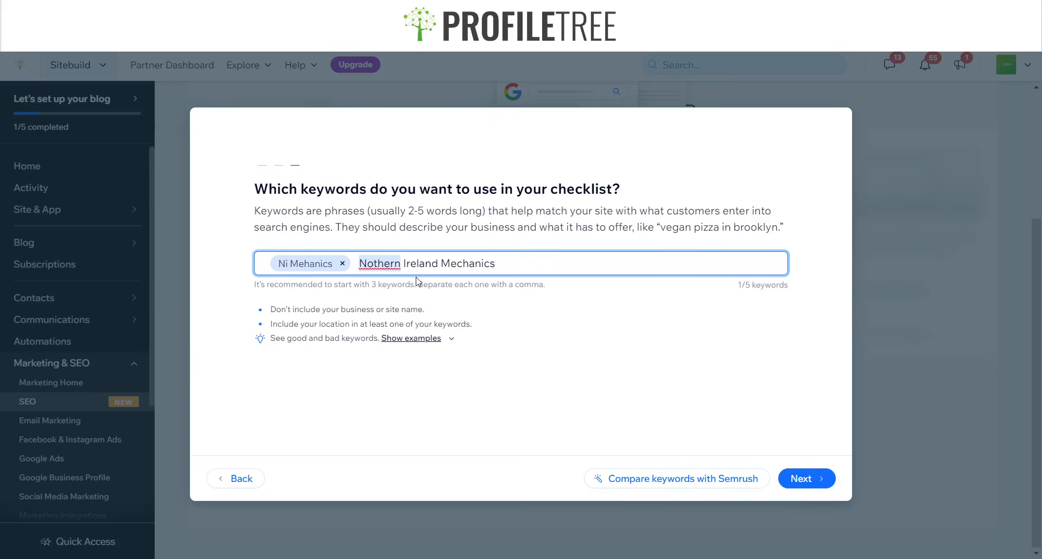
{"action": "left_click", "coordinate": [417, 282]}
{"action": "left_click", "coordinate": [542, 265]}
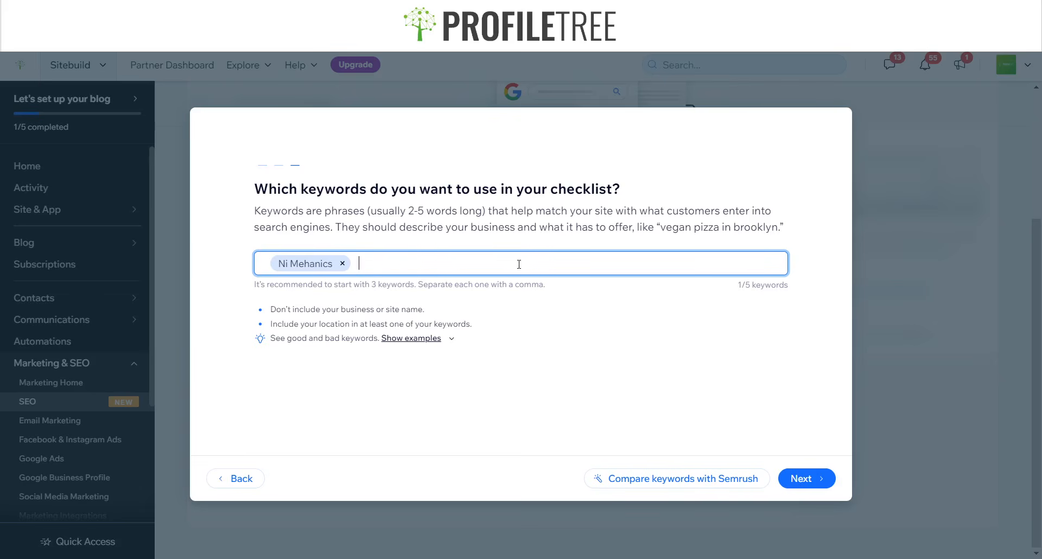
Add "Northern Ireland Mechanics" as the second keyword for the SEO checklist
{"action": "type", "text": "NorthernIrelandMechanics"}
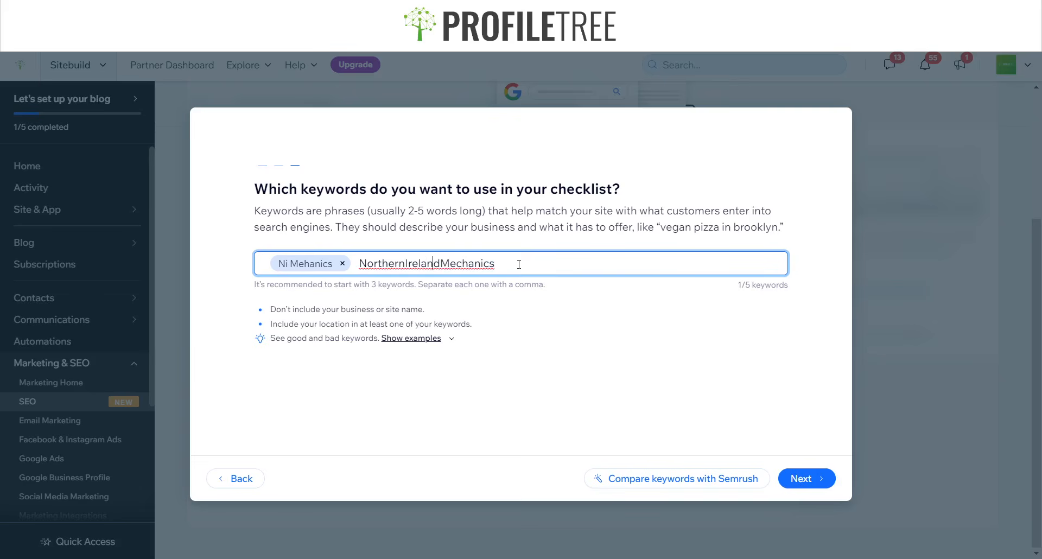
{"action": "key", "text": "Right"}
{"action": "key", "text": "Left"}
{"action": "key", "text": "Left"}
{"action": "key", "text": "Left"}
{"action": "key", "text": "Return"}
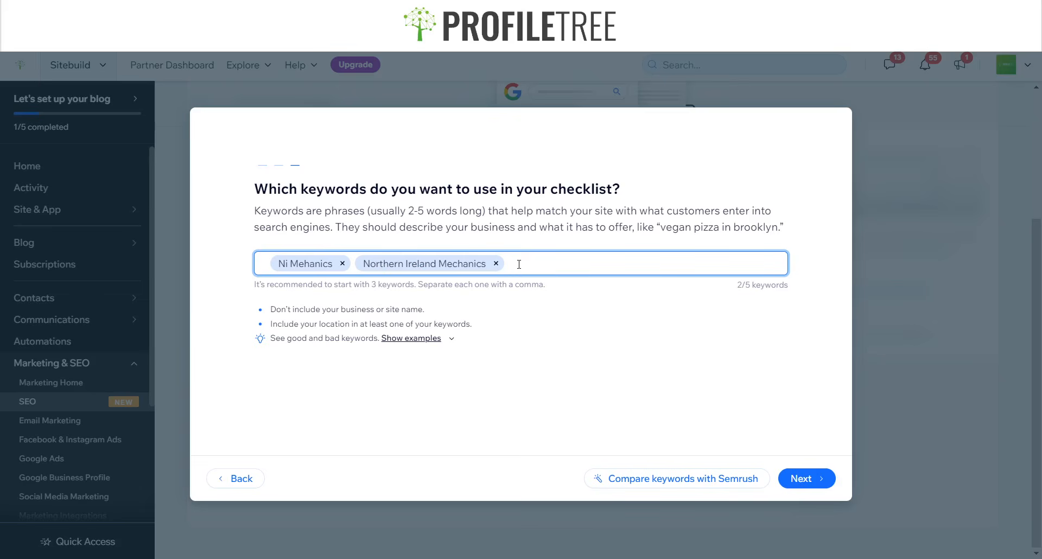
Add "Irish Mechanics NI" as the third keyword for the SEO checklist
{"action": "type", "text": "Irish MEh"}
{"action": "key", "text": "BackSpace"}
{"action": "key", "text": "BackSpace"}
{"action": "type", "text": "ehan"}
{"action": "key", "text": "BackSpace"}
{"action": "key", "text": "BackSpace"}
{"action": "key", "text": "BackSpace"}
{"action": "type", "text": "chanics NI"}
{"action": "key", "text": "Return"}
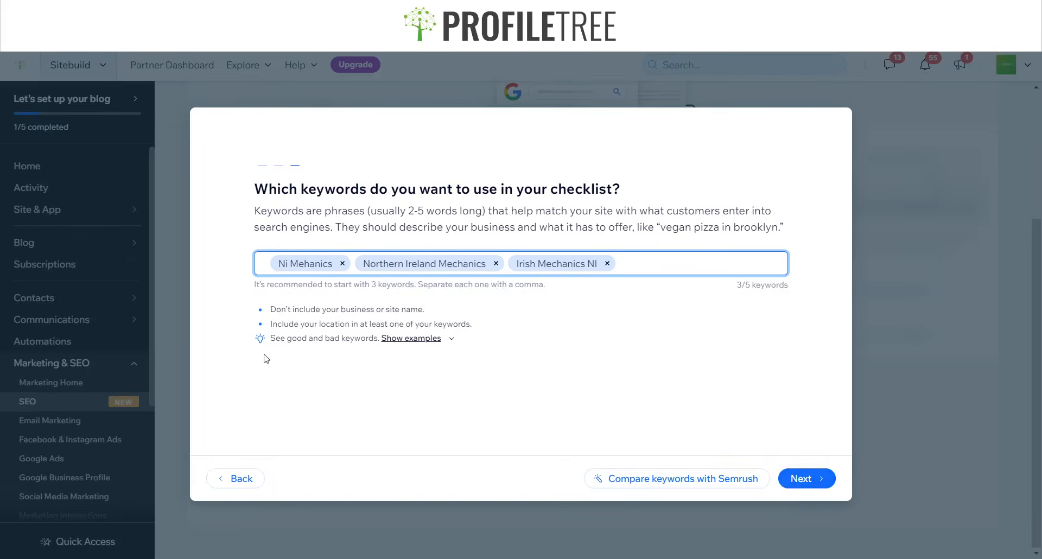
Show the examples of good and bad keywords and compare them with the entered keywords
{"action": "left_click", "coordinate": [410, 338]}
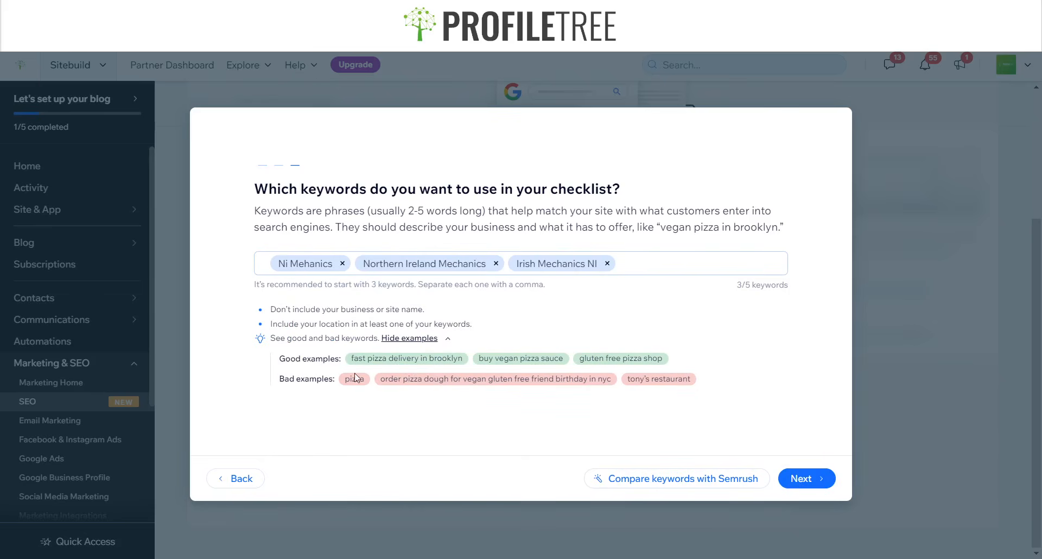
{"action": "mouse_move", "coordinate": [348, 378]}
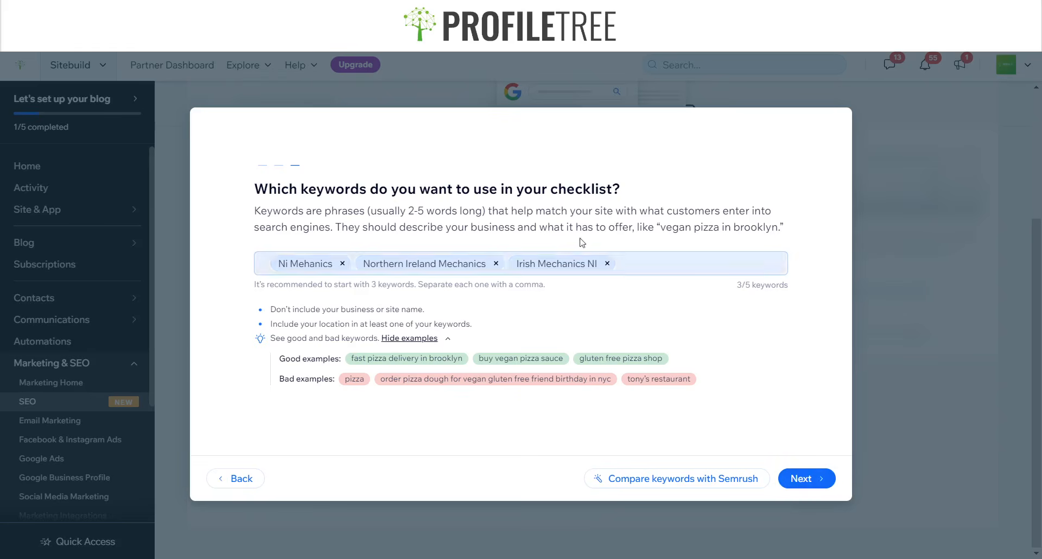
Create the SEO checklist from the three keywords and review its homepage text, search visibility and mobile optimization tasks
{"action": "left_click", "coordinate": [803, 478]}
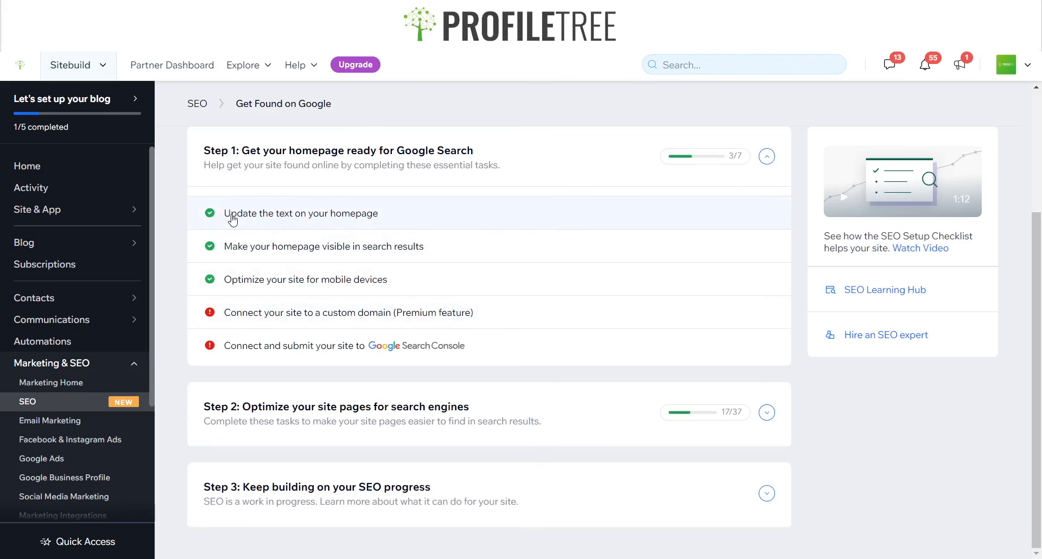
{"action": "left_click", "coordinate": [394, 220]}
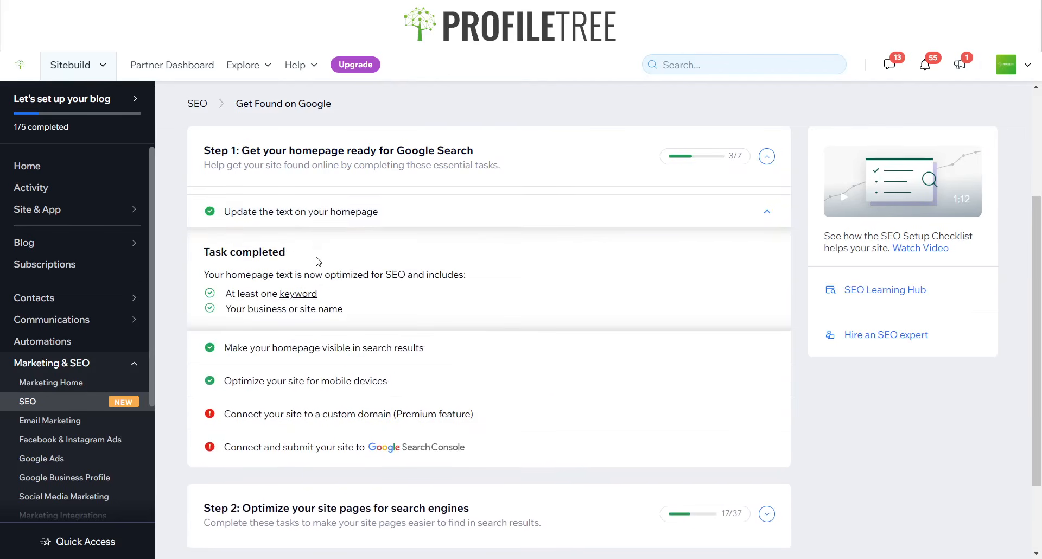
{"action": "mouse_move", "coordinate": [281, 303]}
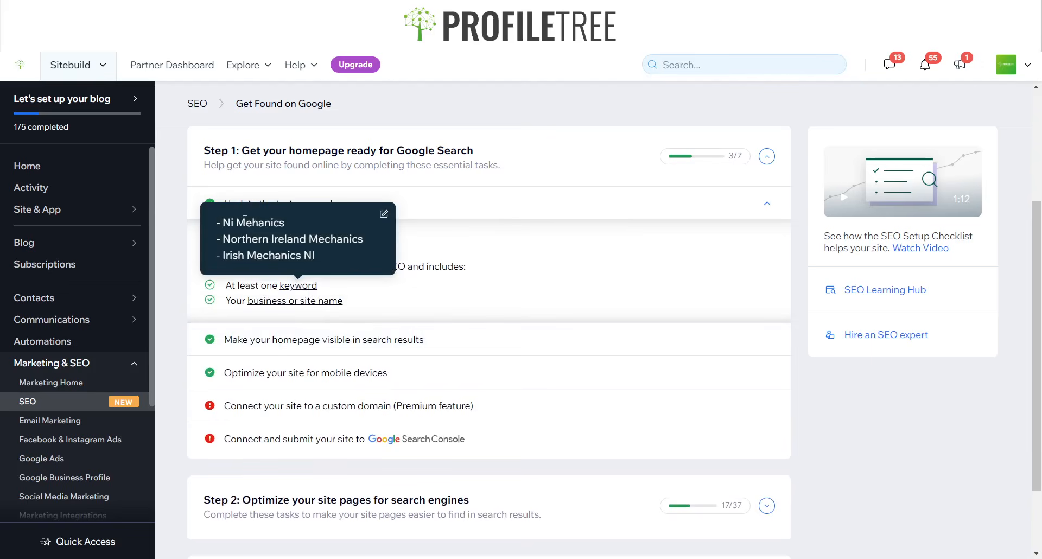
{"action": "left_click", "coordinate": [334, 340]}
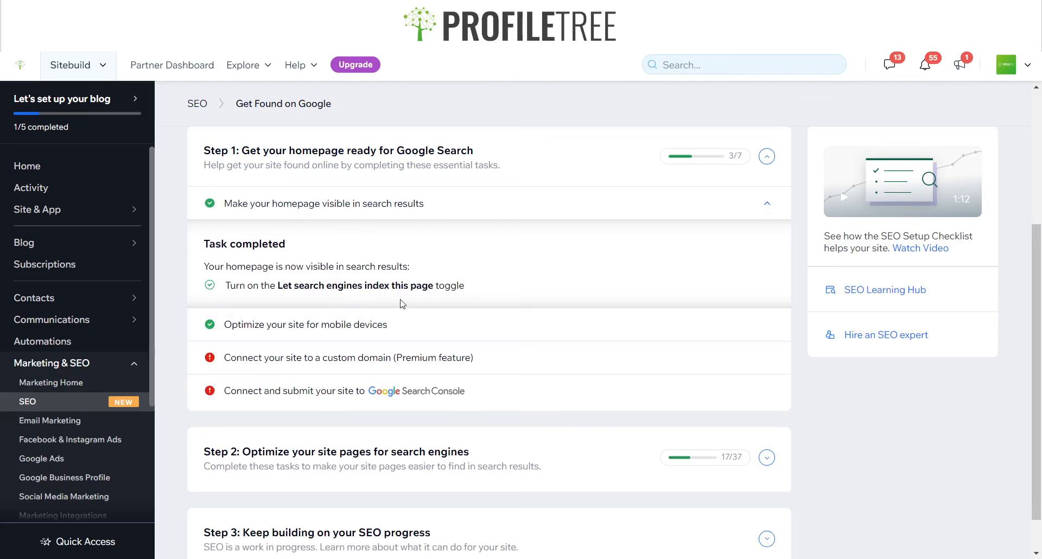
{"action": "left_click", "coordinate": [380, 325]}
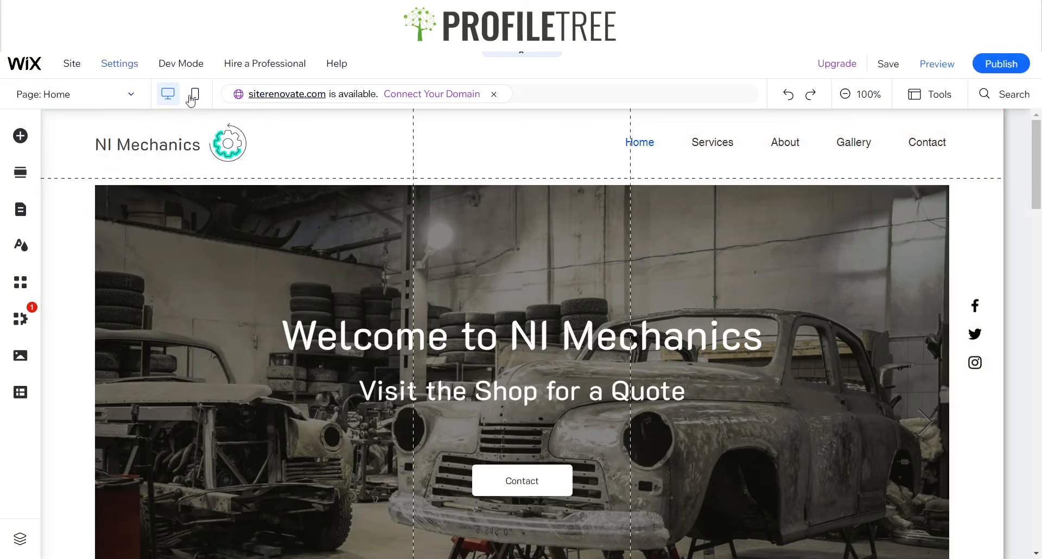
Switch the site editor to the mobile version and examine the home page's Welcome and Team sections
{"action": "mouse_move", "coordinate": [180, 63]}
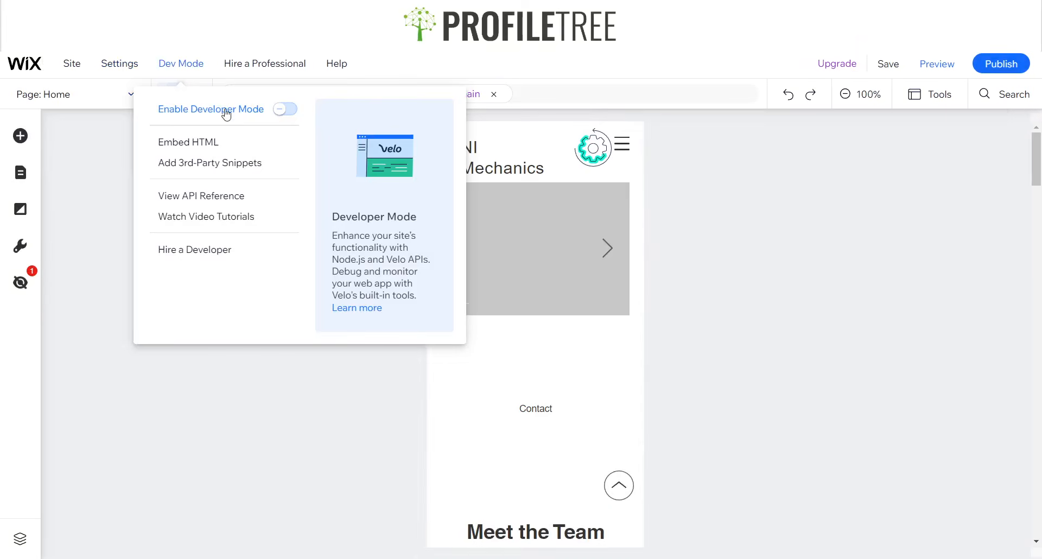
{"action": "scroll", "coordinate": [609, 310], "scroll_direction": "down", "scroll_amount": 3}
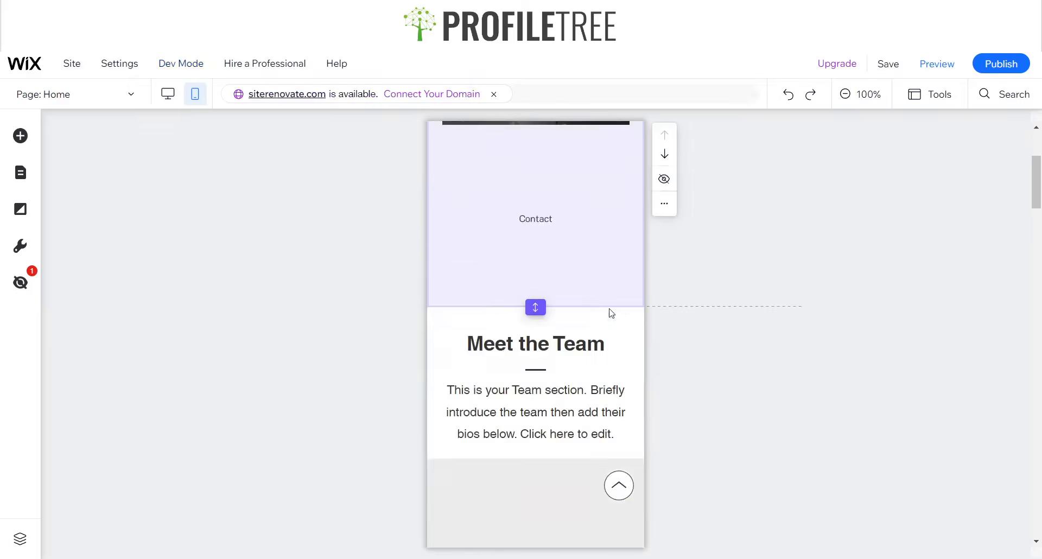
{"action": "scroll", "coordinate": [595, 303], "scroll_direction": "up", "scroll_amount": 3}
{"action": "scroll", "coordinate": [545, 328], "scroll_direction": "down", "scroll_amount": 2}
{"action": "scroll", "coordinate": [508, 310], "scroll_direction": "down", "scroll_amount": 5}
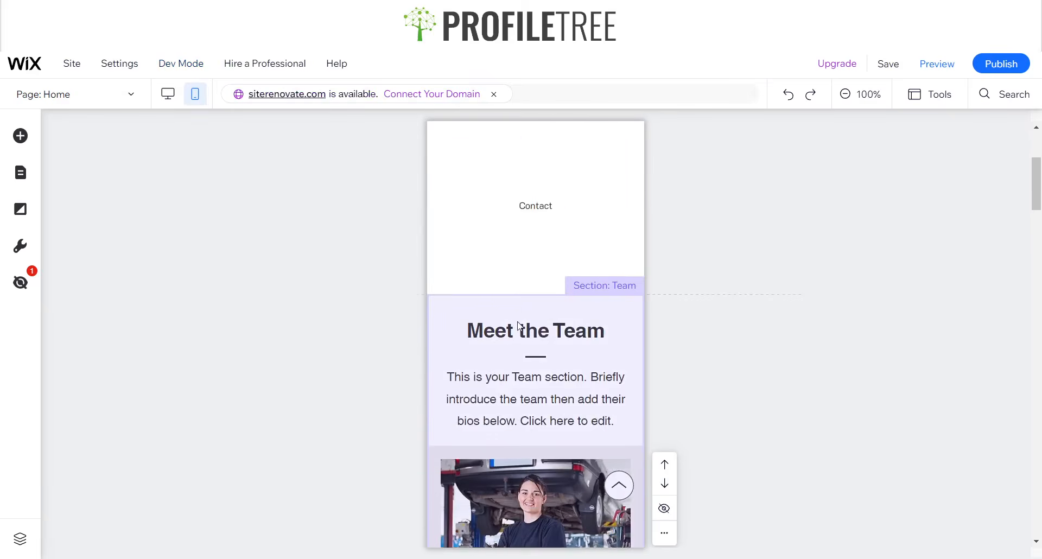
{"action": "scroll", "coordinate": [516, 312], "scroll_direction": "up", "scroll_amount": 5}
{"action": "scroll", "coordinate": [516, 312], "scroll_direction": "down", "scroll_amount": 2}
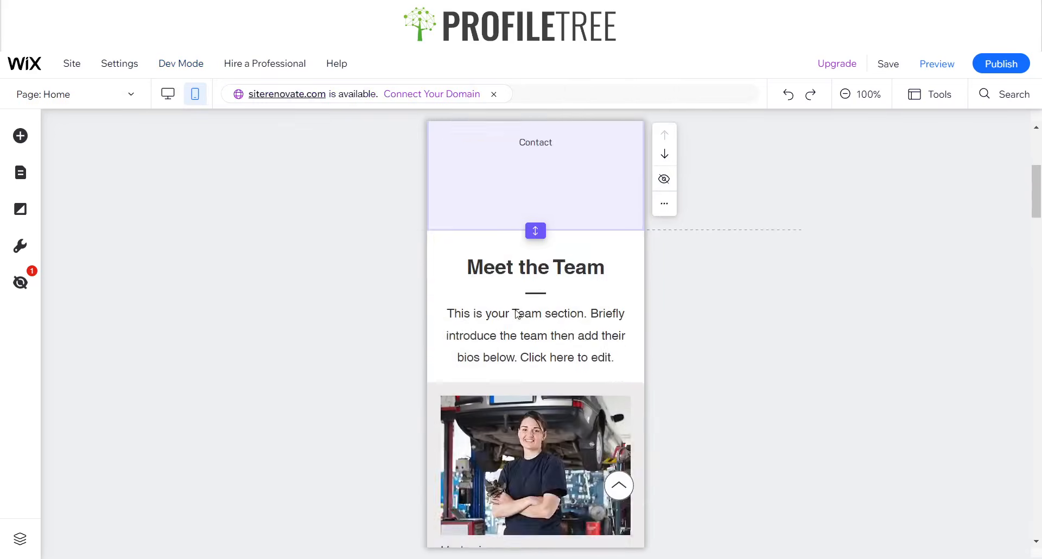
{"action": "scroll", "coordinate": [517, 310], "scroll_direction": "up", "scroll_amount": 3}
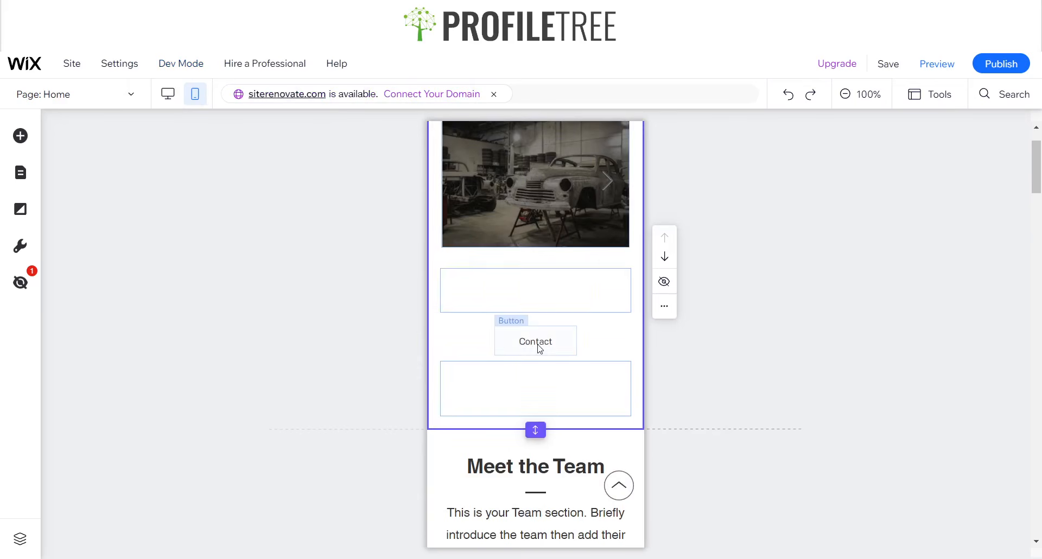
Hide the car photo gallery of the Welcome section on the mobile site
{"action": "left_click", "coordinate": [511, 293]}
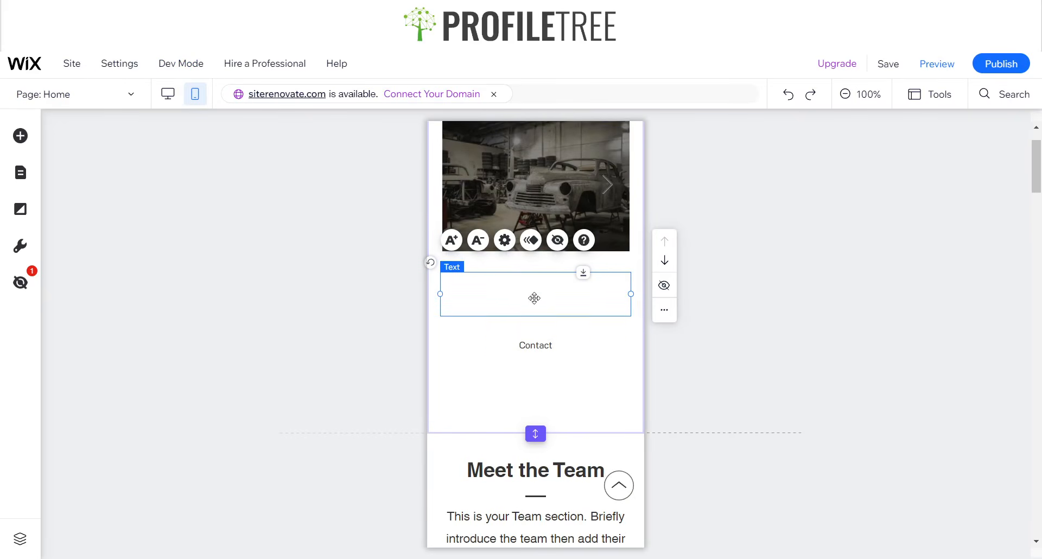
{"action": "scroll", "coordinate": [516, 216], "scroll_direction": "up", "scroll_amount": 1}
{"action": "left_click", "coordinate": [515, 213]}
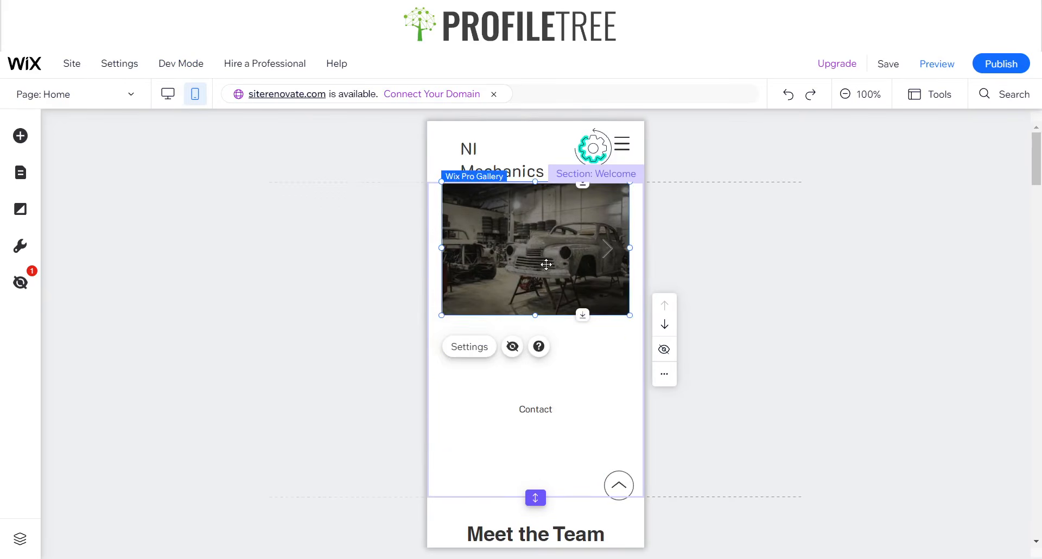
{"action": "right_click", "coordinate": [546, 264]}
{"action": "left_click", "coordinate": [516, 286]}
{"action": "left_click", "coordinate": [513, 350]}
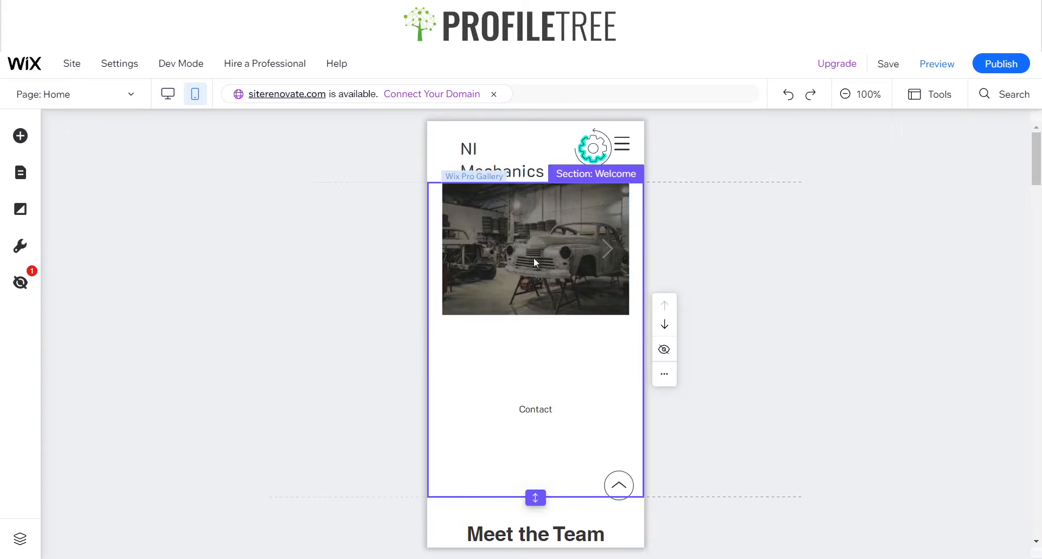
{"action": "left_click", "coordinate": [527, 246]}
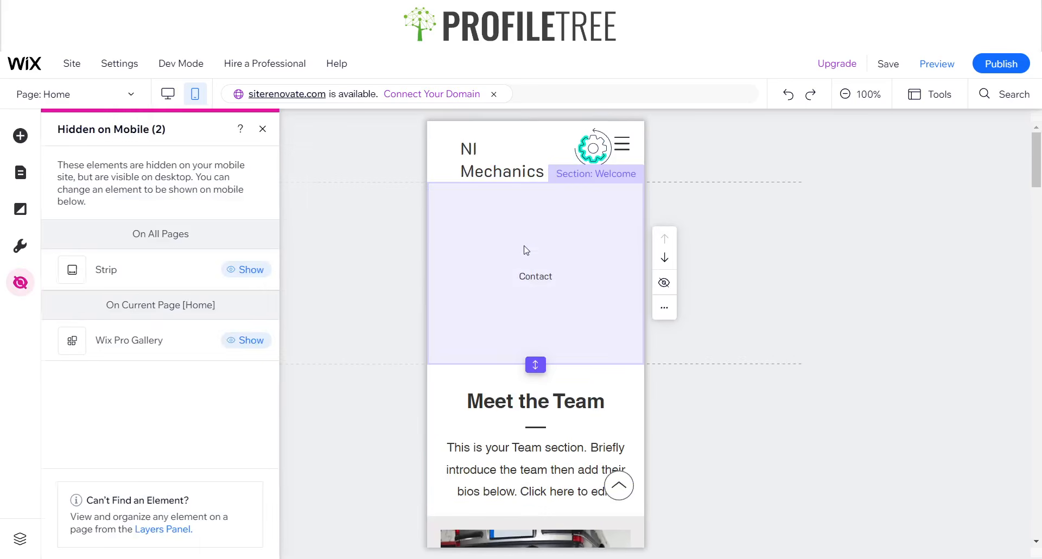
{"action": "left_click", "coordinate": [263, 128]}
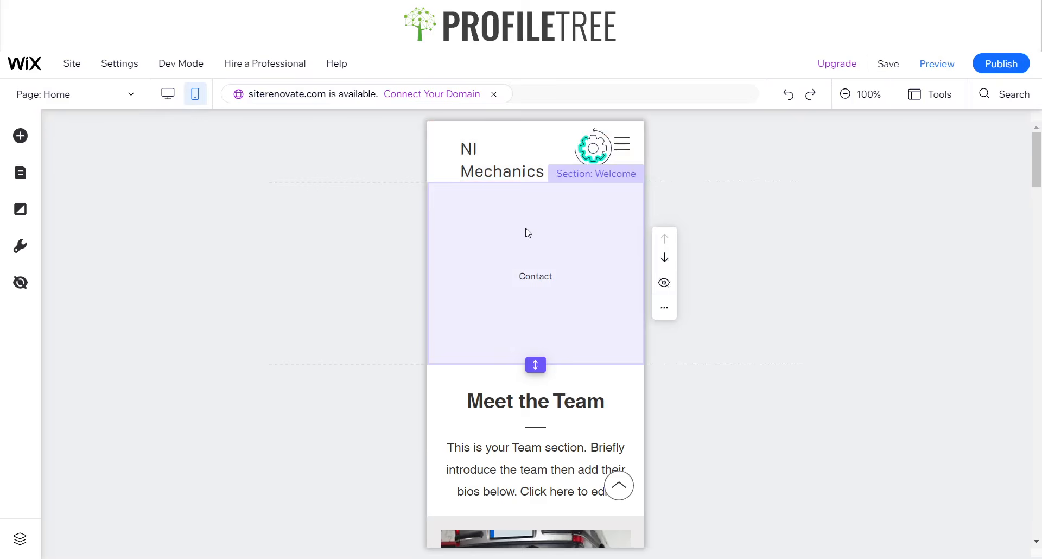
Set the color of the "Visit the Shop for a Quote" text on the mobile site to black
{"action": "left_click", "coordinate": [512, 235]}
{"action": "left_click", "coordinate": [505, 279]}
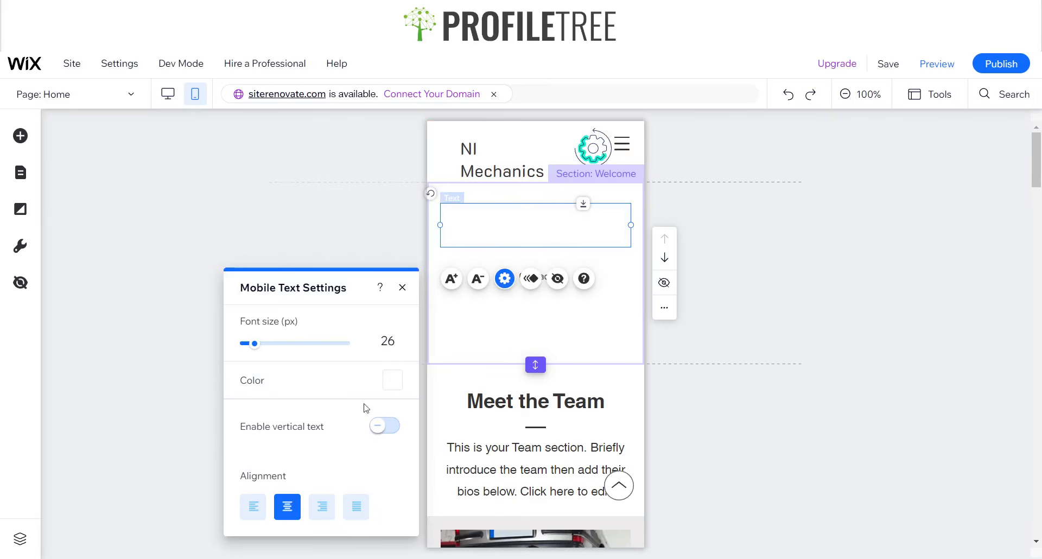
{"action": "left_click", "coordinate": [392, 381]}
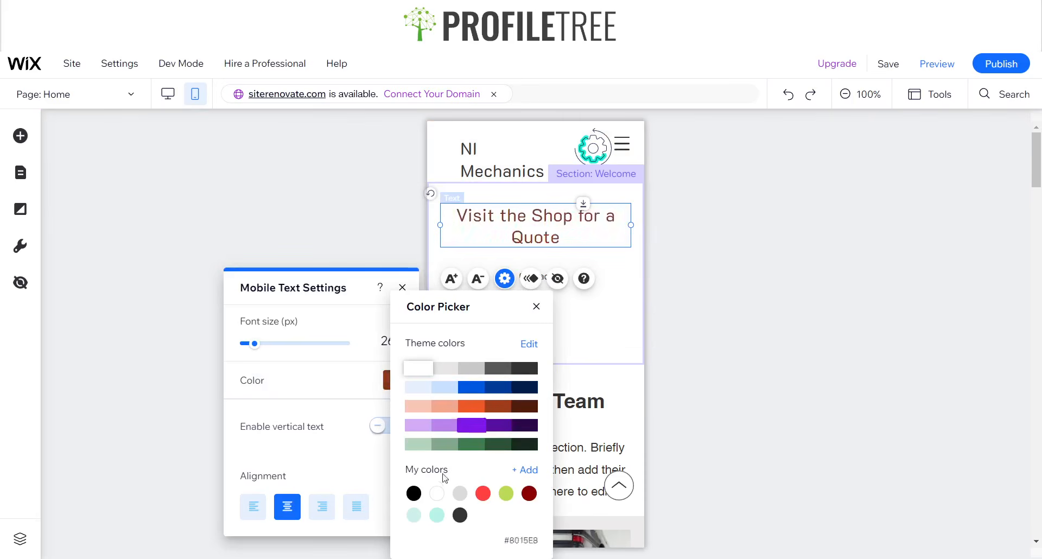
{"action": "left_click", "coordinate": [537, 306]}
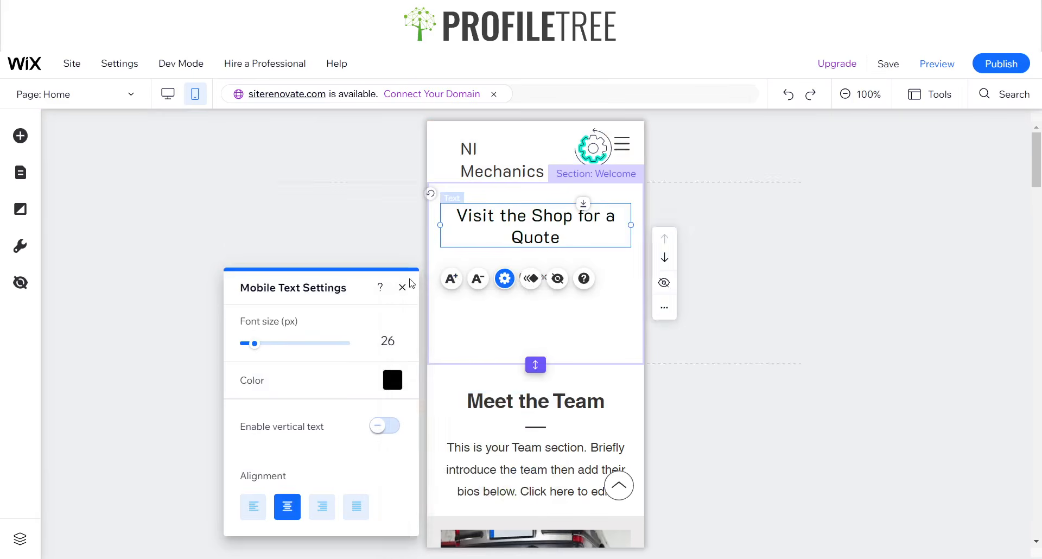
{"action": "left_click", "coordinate": [505, 279]}
Set the color of the "Welcome to NI Mechanics" text on the mobile site to black (#000000)
{"action": "left_click", "coordinate": [510, 329]}
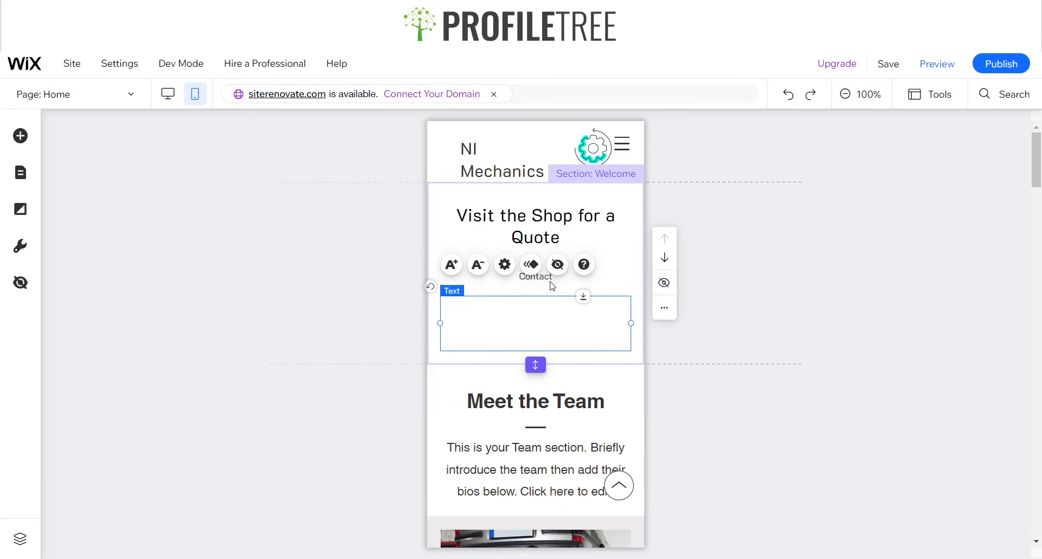
{"action": "left_click", "coordinate": [504, 264]}
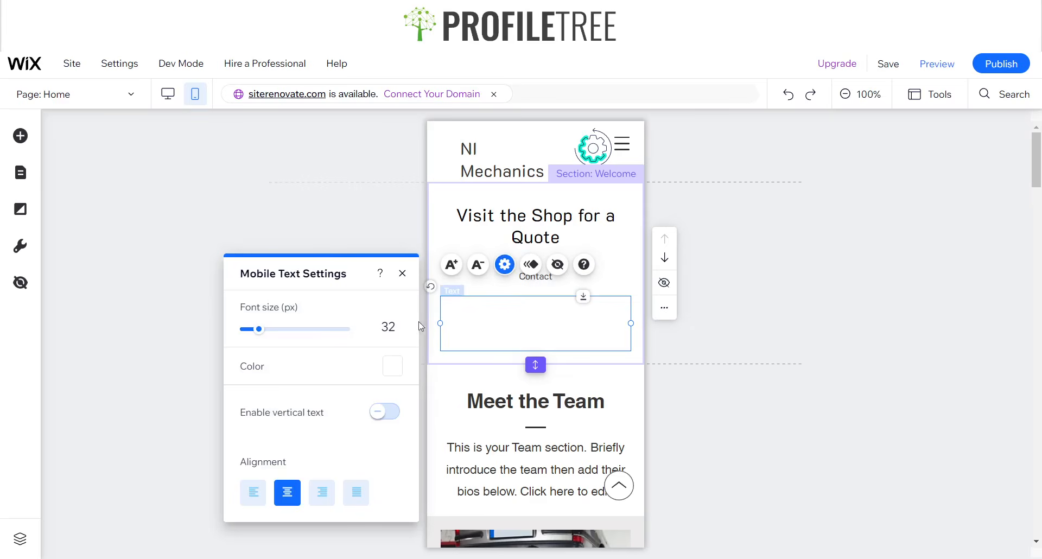
{"action": "left_click", "coordinate": [397, 373]}
{"action": "left_click", "coordinate": [417, 493]}
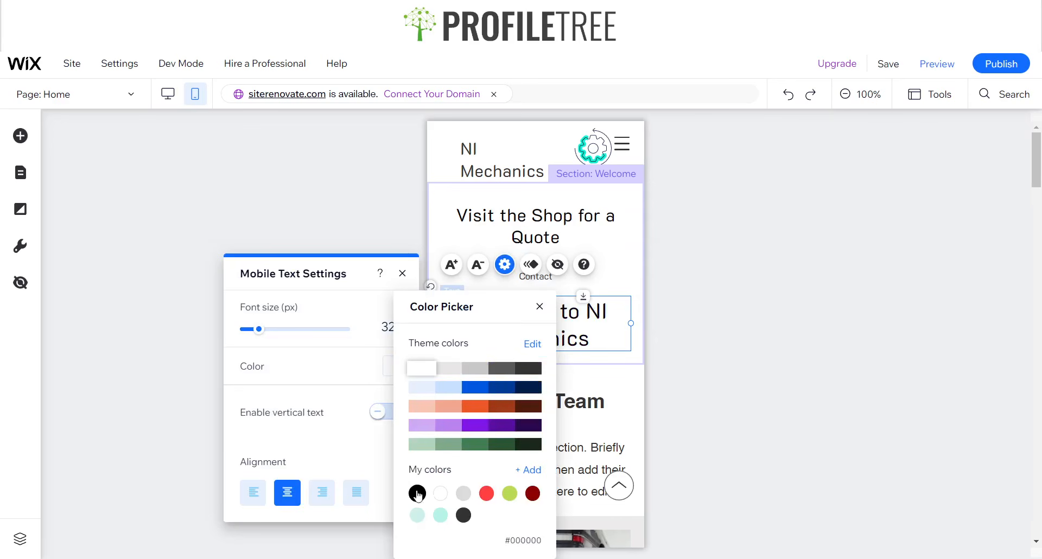
{"action": "left_click", "coordinate": [539, 307]}
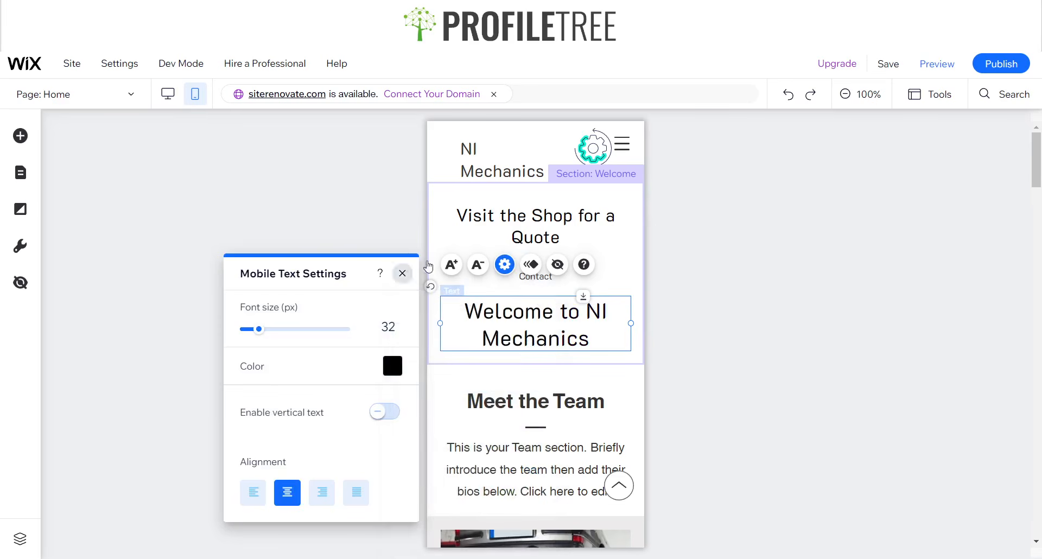
{"action": "left_click", "coordinate": [403, 273]}
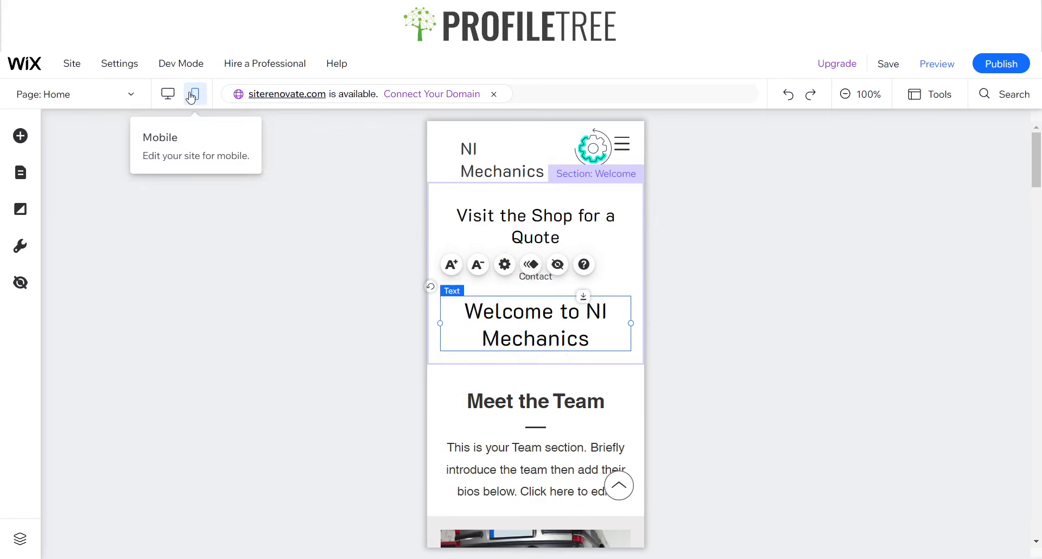
{"action": "left_click", "coordinate": [378, 233]}
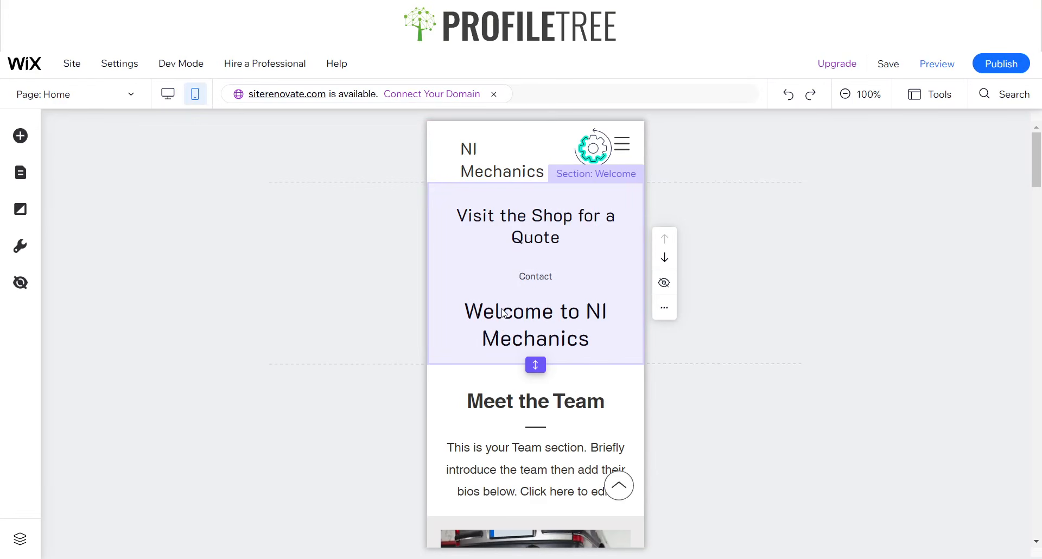
Move the gear logo in the mobile footer closer to the "NI Mechanics" text
{"action": "scroll", "coordinate": [520, 337], "scroll_direction": "down", "scroll_amount": 3}
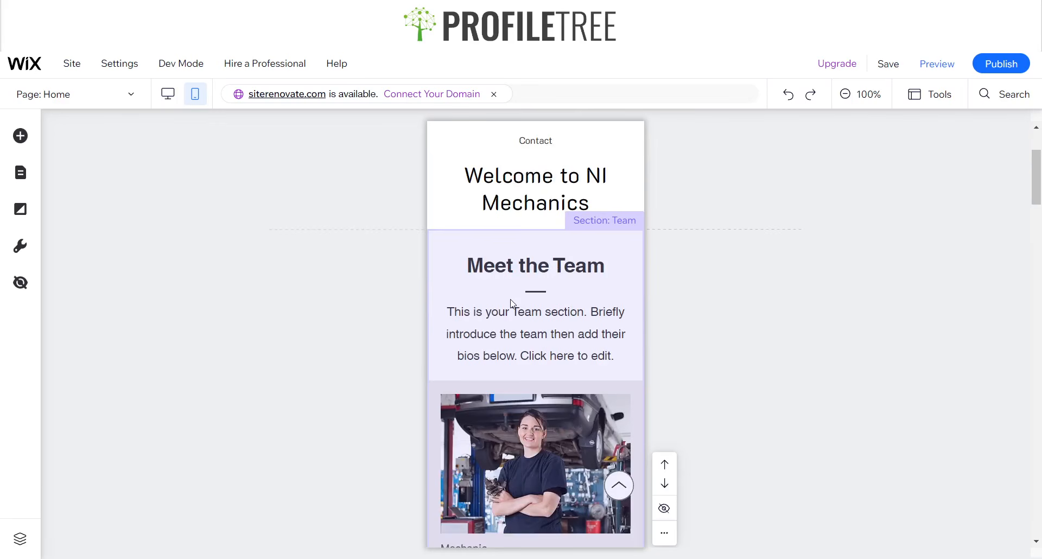
{"action": "scroll", "coordinate": [512, 304], "scroll_direction": "down", "scroll_amount": 20}
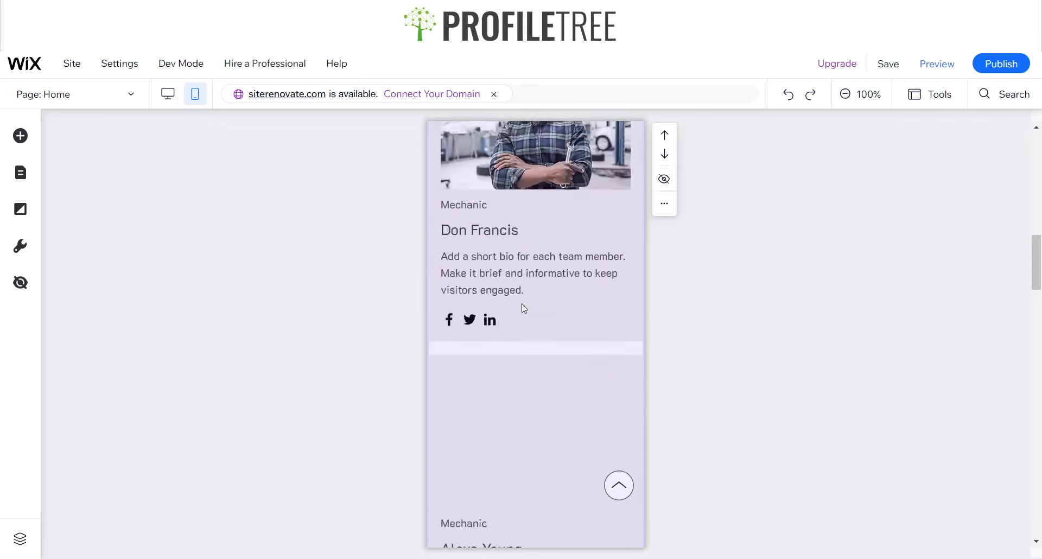
{"action": "scroll", "coordinate": [537, 338], "scroll_direction": "down", "scroll_amount": 20}
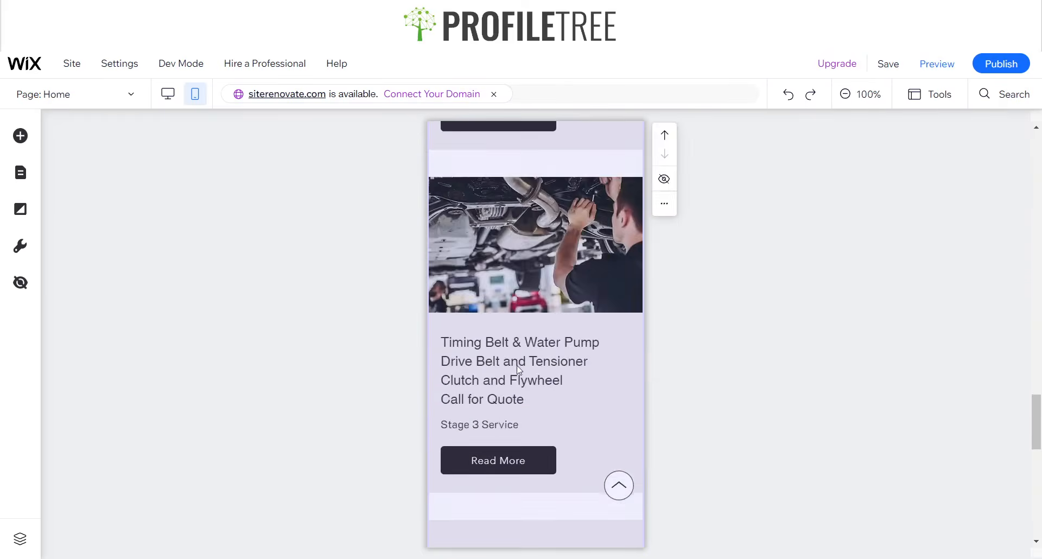
{"action": "scroll", "coordinate": [510, 369], "scroll_direction": "down", "scroll_amount": 8}
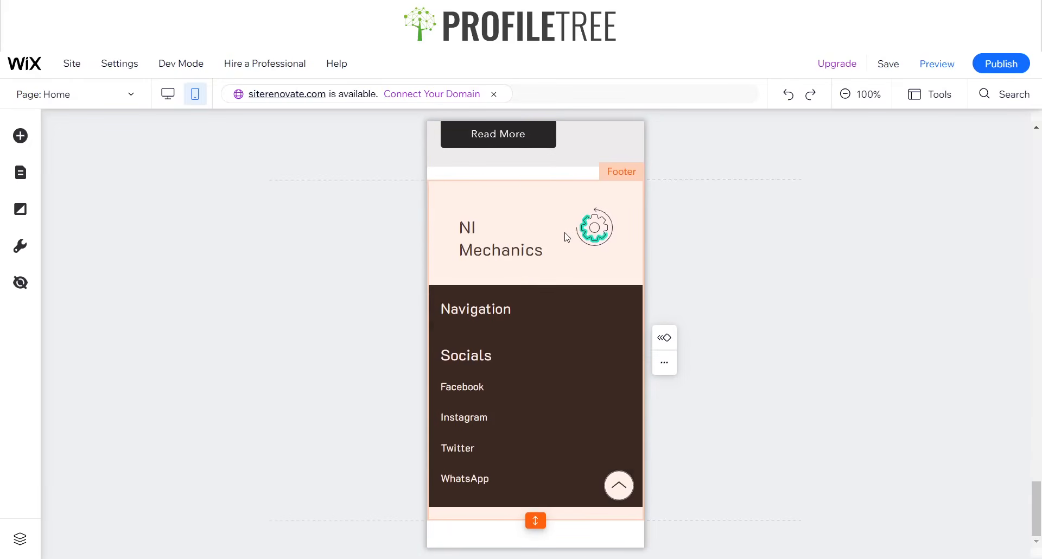
{"action": "left_click", "coordinate": [619, 231]}
{"action": "left_click", "coordinate": [599, 234]}
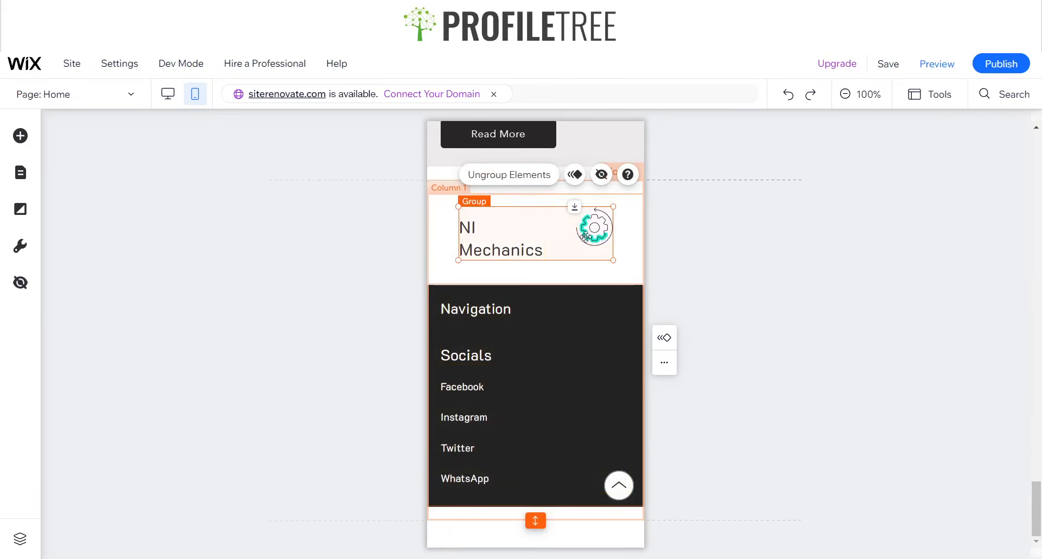
{"action": "left_click_drag", "start_coordinate": [600, 233], "coordinate": [572, 243]}
{"action": "left_click", "coordinate": [593, 231]}
{"action": "scroll", "coordinate": [578, 288], "scroll_direction": "up", "scroll_amount": 2}
{"action": "scroll", "coordinate": [561, 332], "scroll_direction": "down", "scroll_amount": 2}
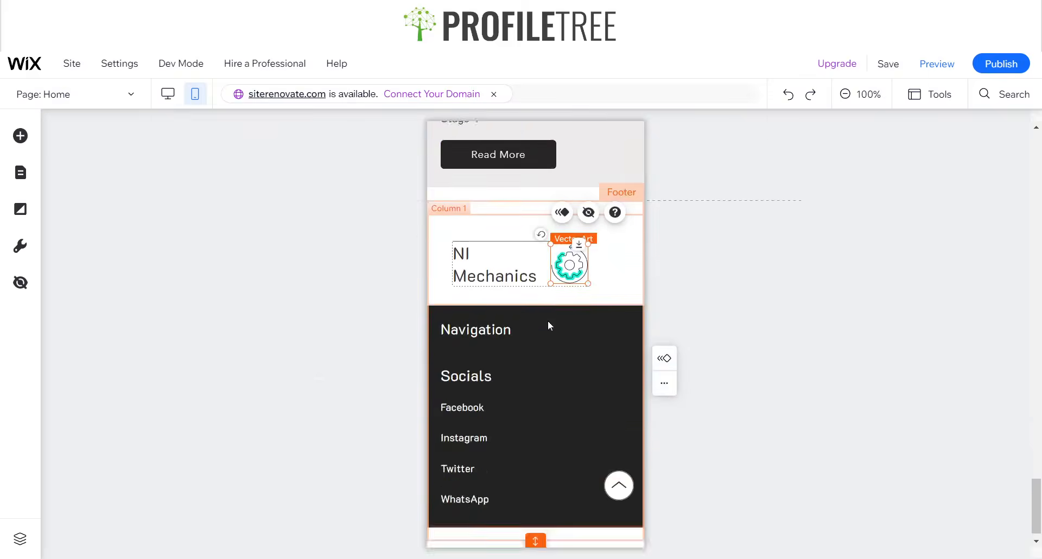
Open the mobile header's menu for editing and select its list of page links
{"action": "scroll", "coordinate": [548, 321], "scroll_direction": "up", "scroll_amount": 15}
{"action": "scroll", "coordinate": [524, 292], "scroll_direction": "up", "scroll_amount": 5}
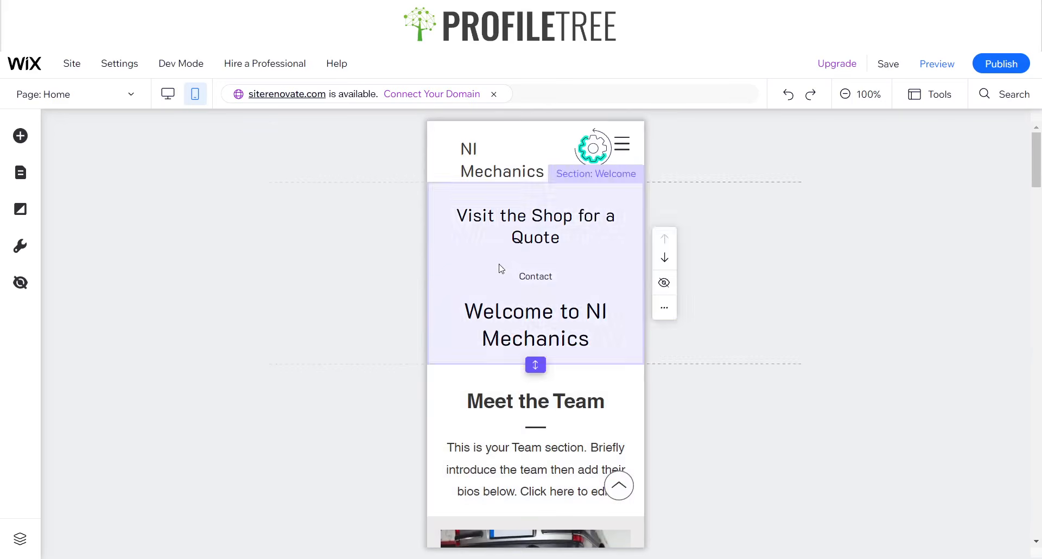
{"action": "left_click", "coordinate": [622, 147]}
{"action": "left_click", "coordinate": [622, 148]}
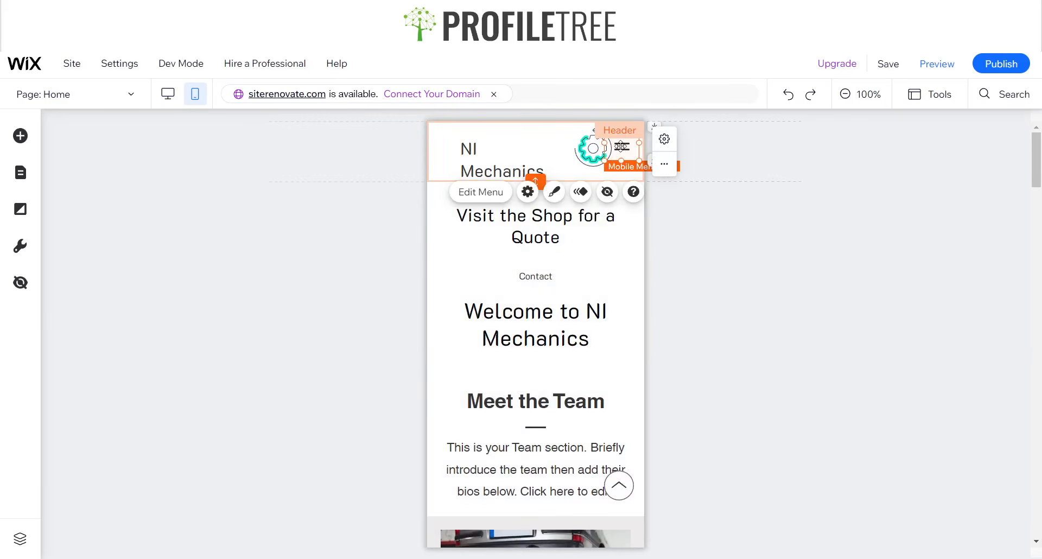
{"action": "left_click", "coordinate": [482, 192]}
{"action": "left_click", "coordinate": [533, 216]}
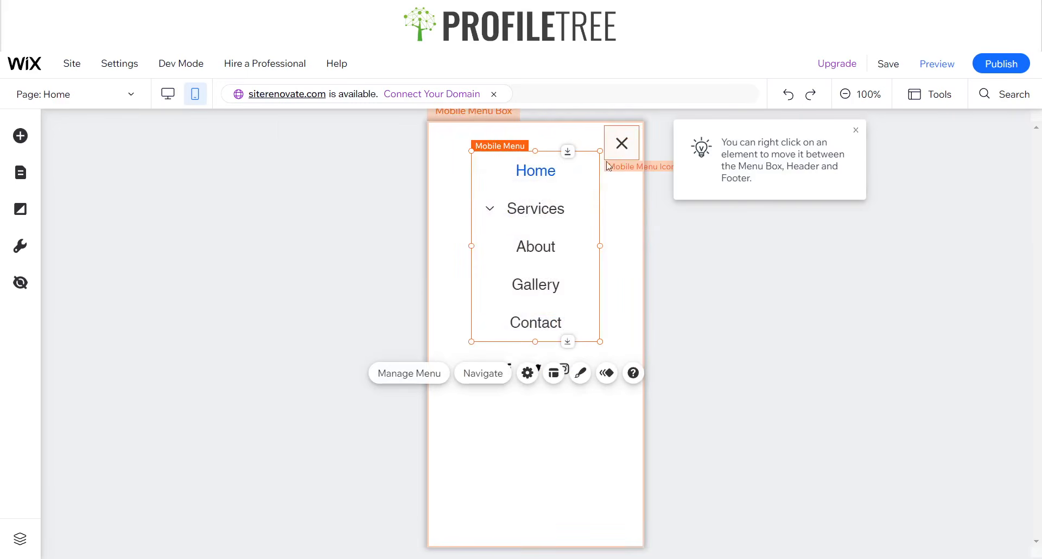
Stretch the mobile menu's page list taller and move the social icons below the Contact link
{"action": "left_click_drag", "start_coordinate": [535, 346], "coordinate": [536, 460]}
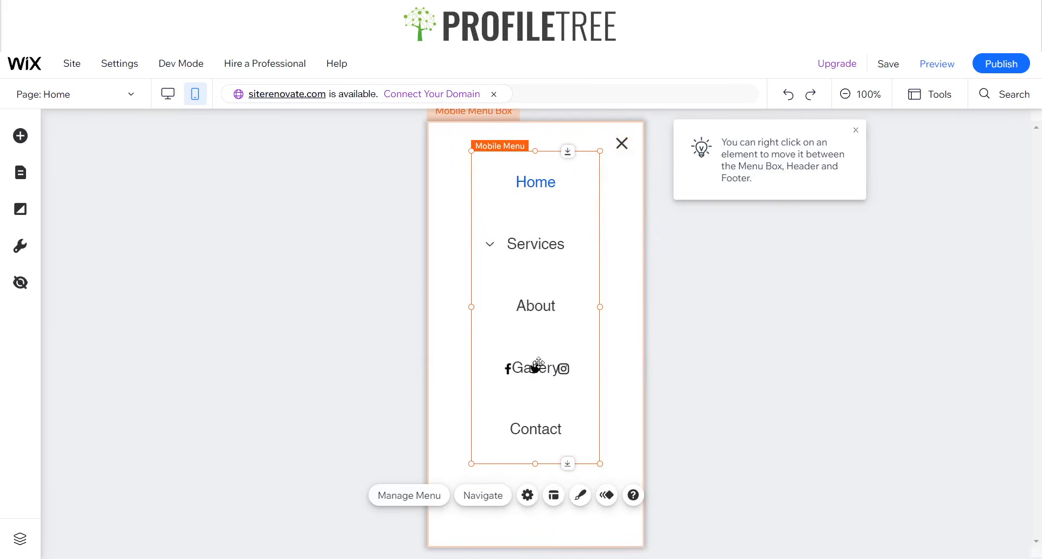
{"action": "left_click", "coordinate": [553, 367]}
{"action": "left_click_drag", "start_coordinate": [561, 368], "coordinate": [540, 490]}
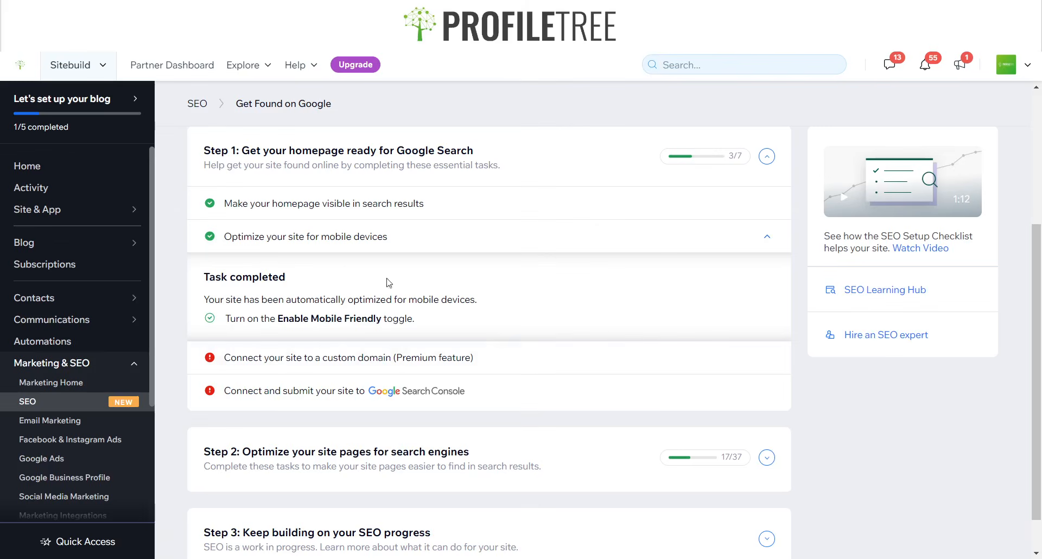
Review the SEO checklist task for connecting and submitting the site to Google Search Console
{"action": "left_click", "coordinate": [767, 236]}
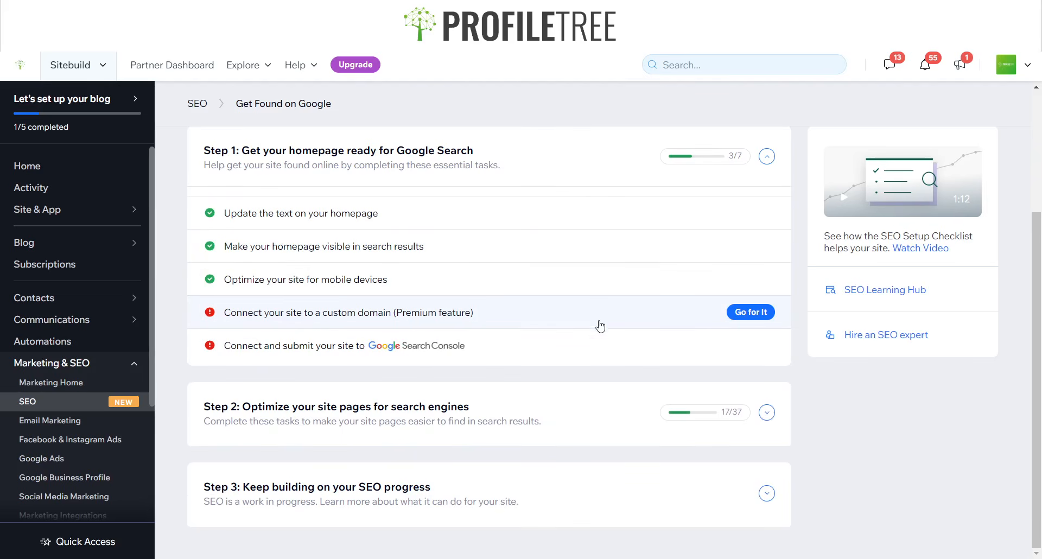
{"action": "left_click", "coordinate": [450, 353]}
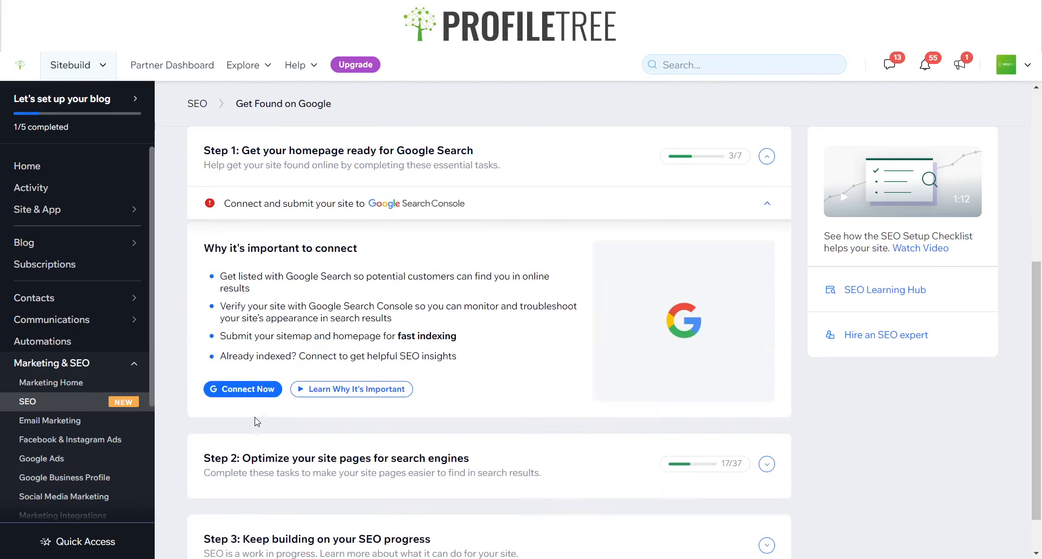
{"action": "left_click", "coordinate": [255, 390]}
{"action": "left_click", "coordinate": [654, 354]}
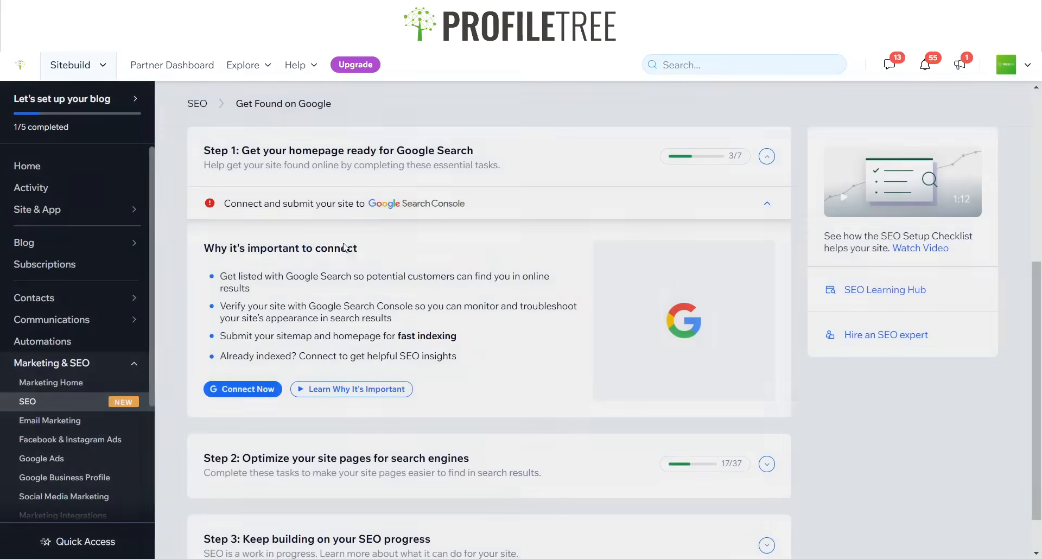
{"action": "left_click", "coordinate": [764, 207]}
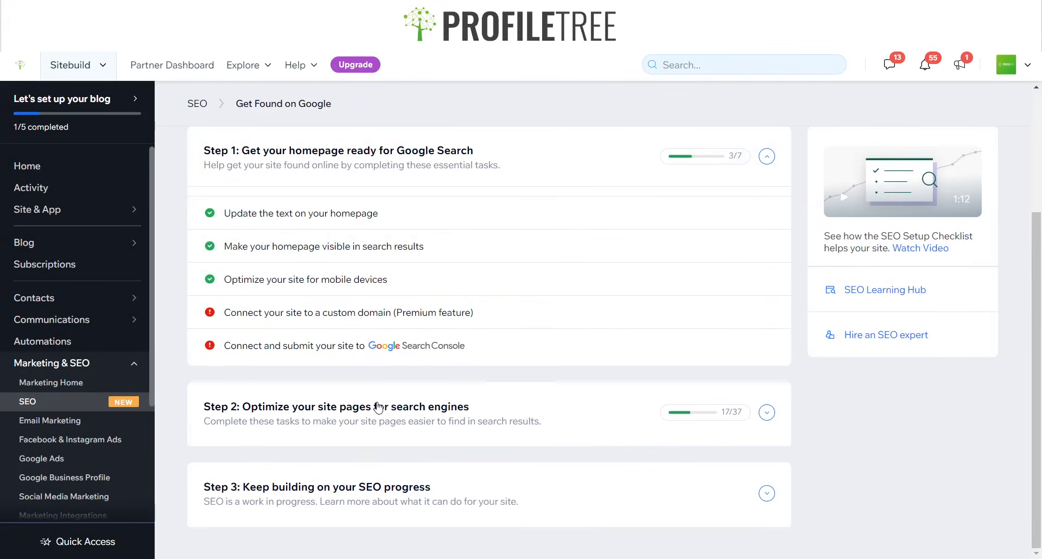
Expand Step 2 of the SEO checklist and review the homepage tasks for social networks and contact details
{"action": "left_click", "coordinate": [767, 412]}
{"action": "scroll", "coordinate": [221, 330], "scroll_direction": "up", "scroll_amount": 3}
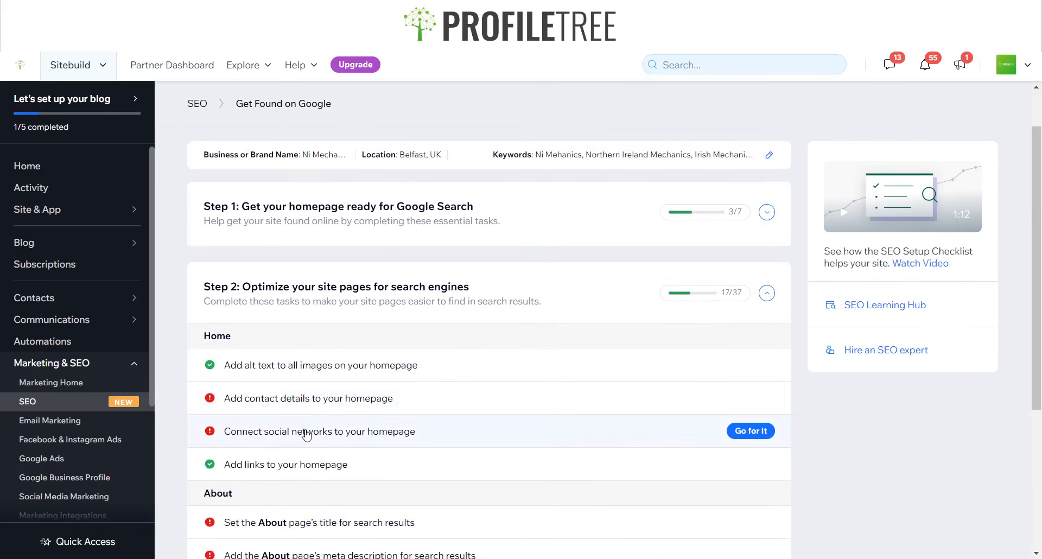
{"action": "left_click", "coordinate": [415, 435]}
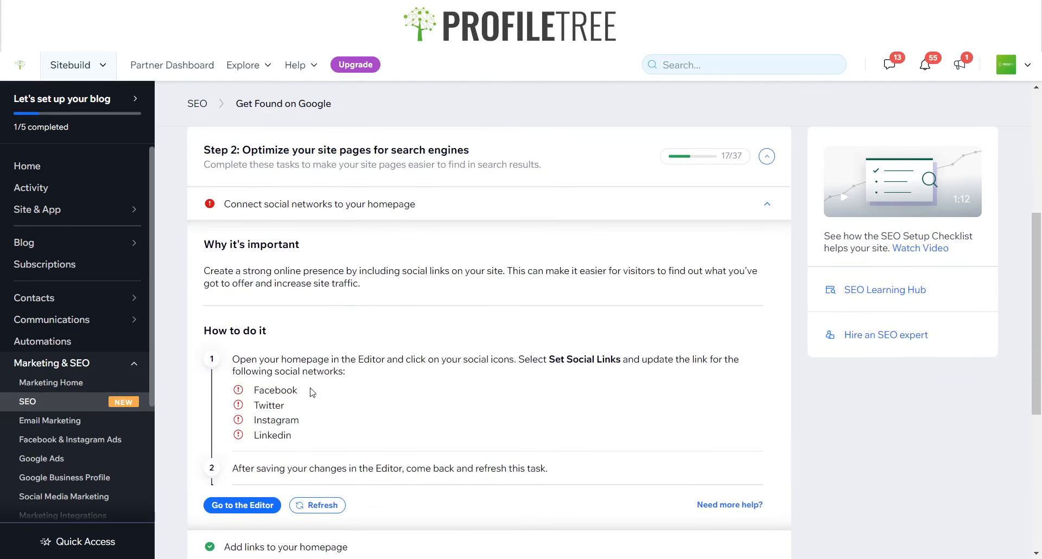
{"action": "left_click_drag", "start_coordinate": [310, 389], "coordinate": [237, 388]}
{"action": "left_click_drag", "start_coordinate": [293, 408], "coordinate": [254, 407]}
{"action": "left_click_drag", "start_coordinate": [298, 421], "coordinate": [263, 421]}
{"action": "left_click_drag", "start_coordinate": [323, 439], "coordinate": [252, 436]}
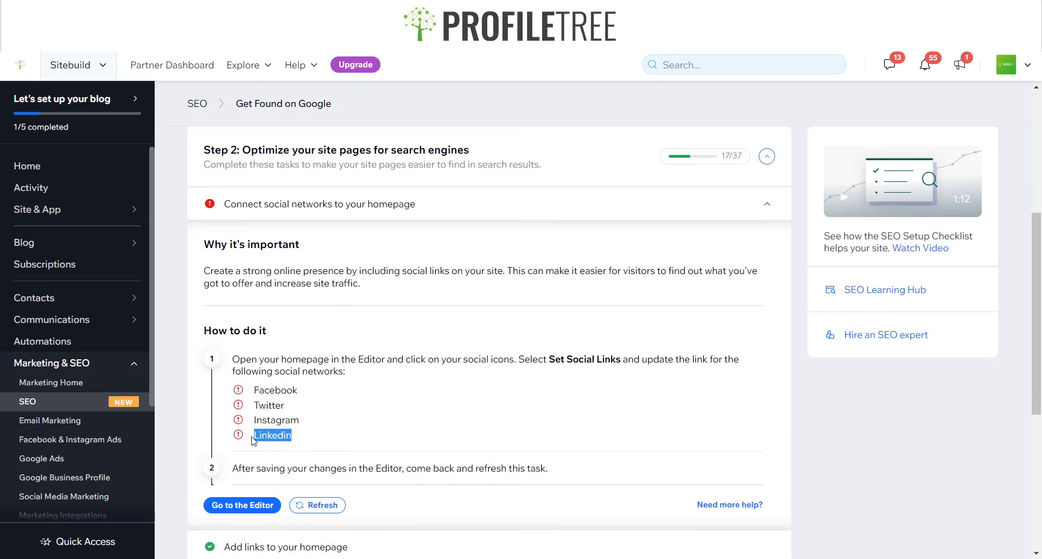
{"action": "left_click", "coordinate": [287, 430]}
{"action": "scroll", "coordinate": [295, 247], "scroll_direction": "up", "scroll_amount": 1}
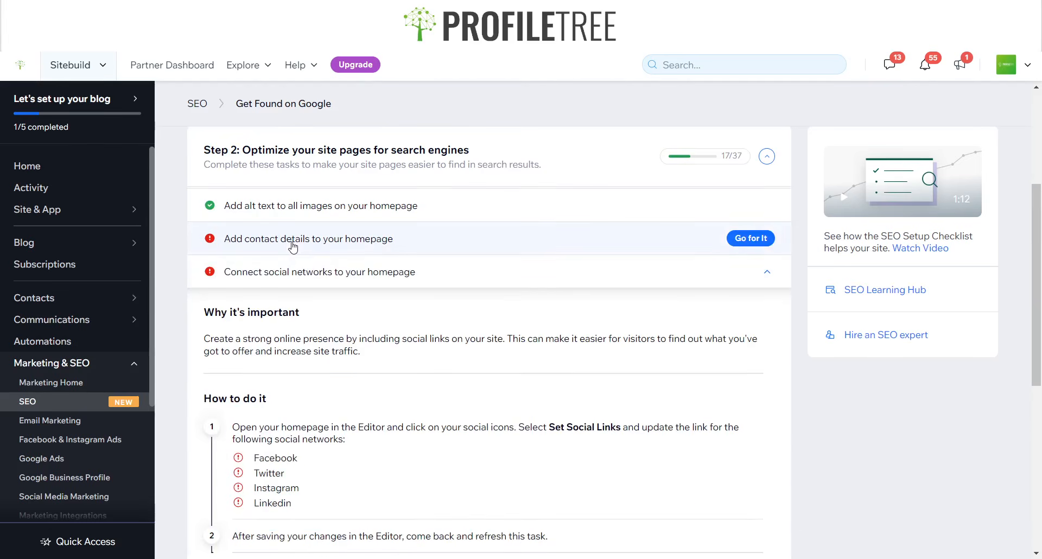
{"action": "left_click", "coordinate": [293, 247]}
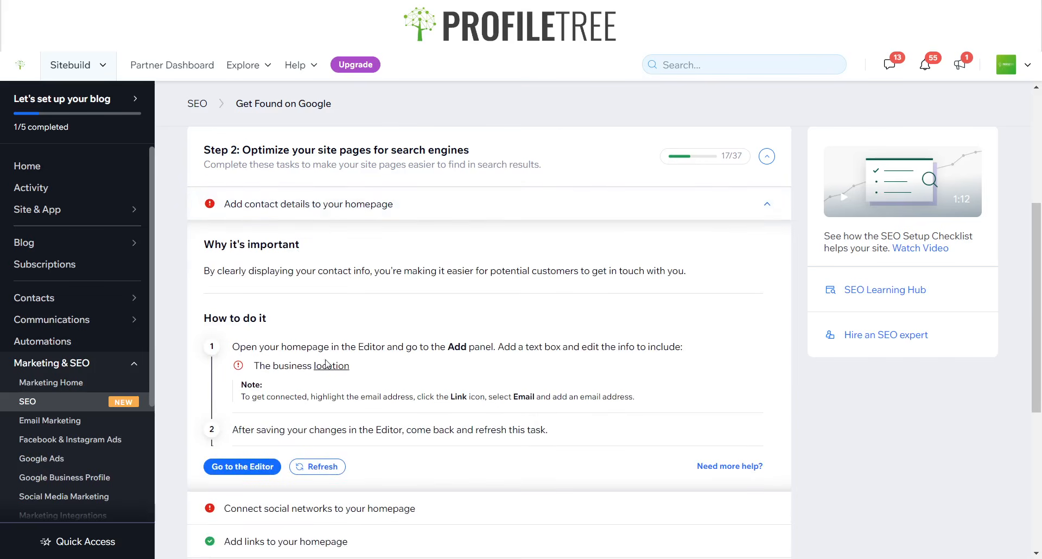
{"action": "mouse_move", "coordinate": [322, 372]}
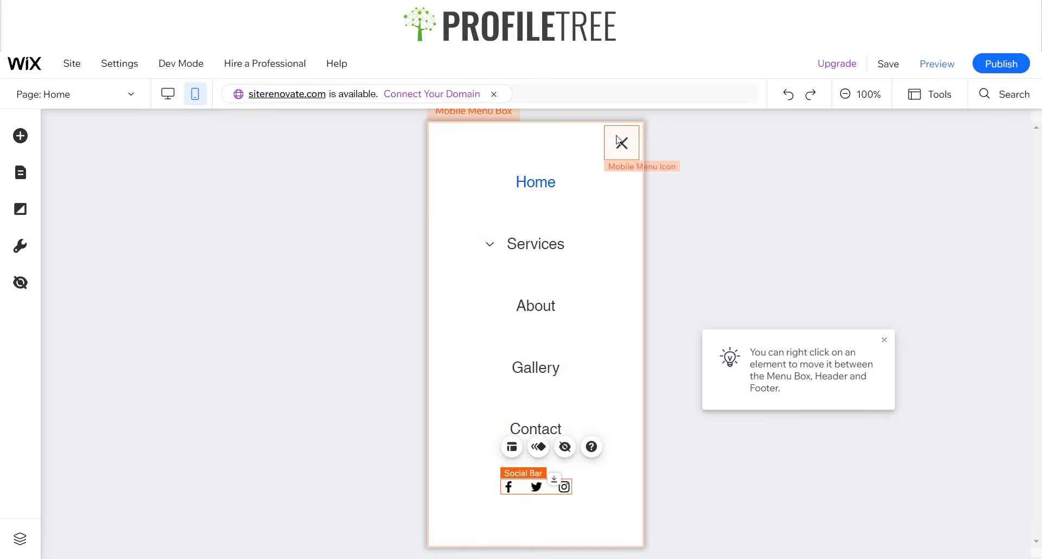
Close the mobile menu and switch the editor to the desktop version of the site
{"action": "left_click", "coordinate": [622, 144]}
{"action": "left_click", "coordinate": [482, 193]}
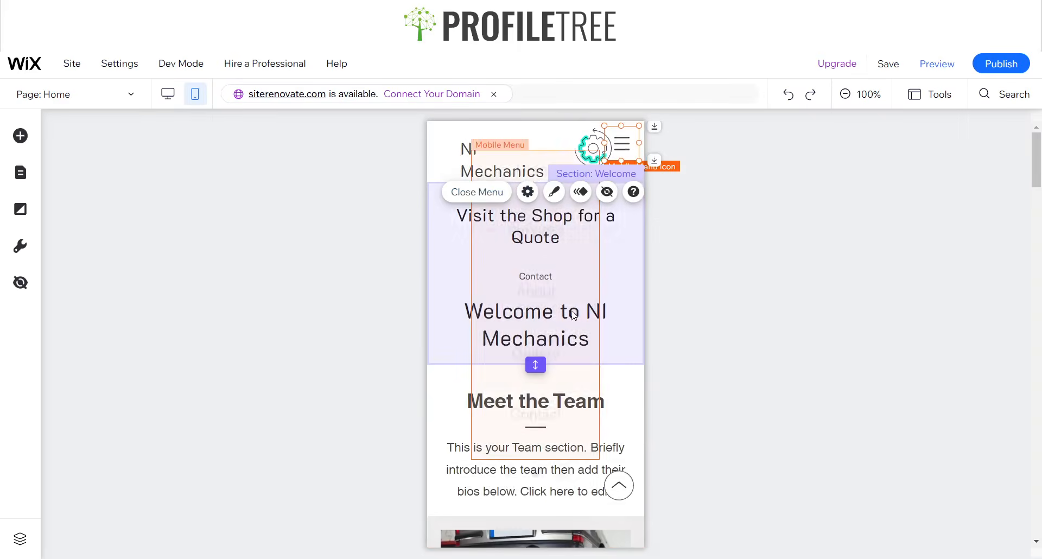
{"action": "left_click", "coordinate": [313, 175]}
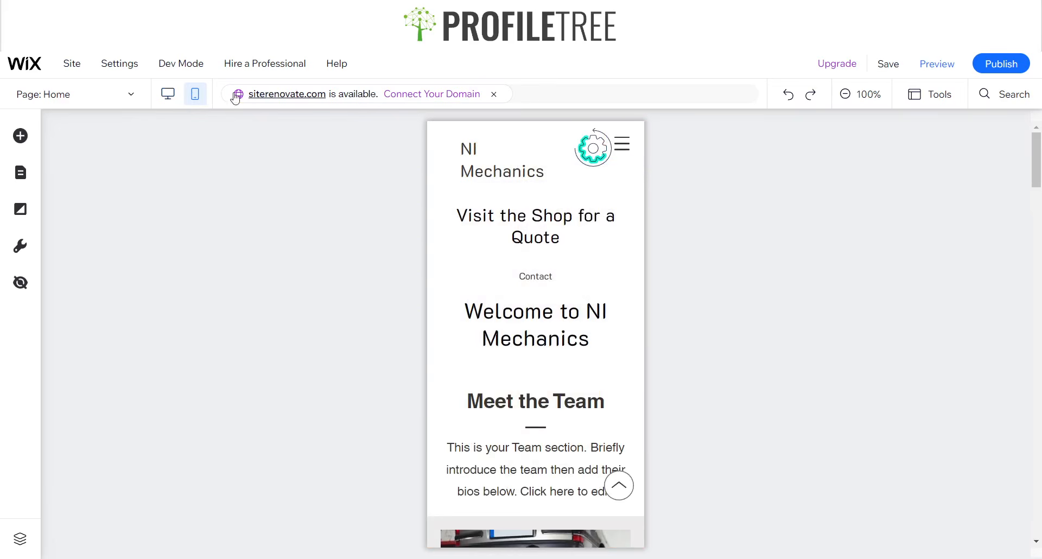
{"action": "left_click", "coordinate": [168, 94]}
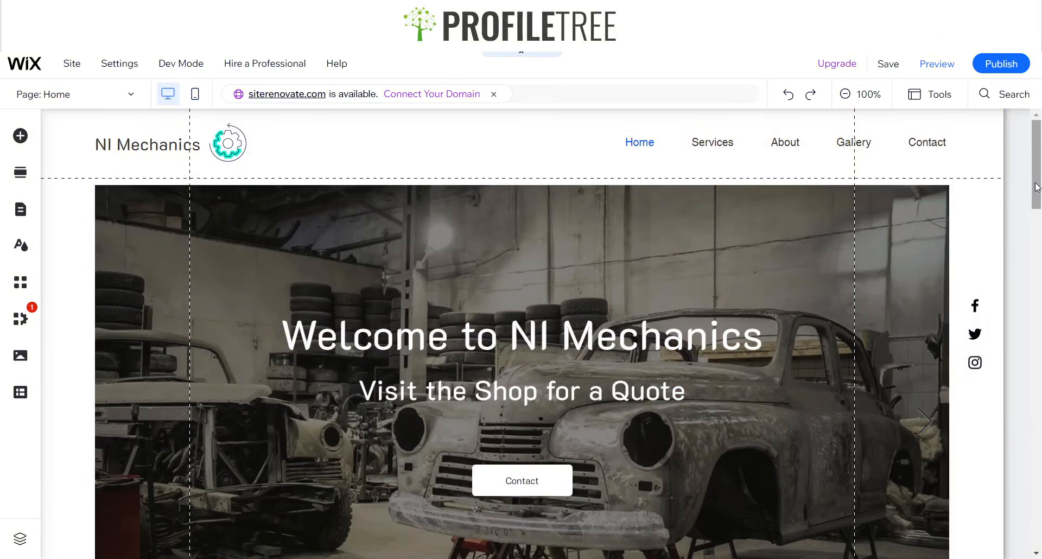
Nudge the grouped "NI Mechanics" text and gear logo upward in the first column of the desktop footer
{"action": "scroll", "coordinate": [1036, 236], "scroll_direction": "down", "scroll_amount": 2}
{"action": "scroll", "coordinate": [1037, 237], "scroll_direction": "down", "scroll_amount": 20}
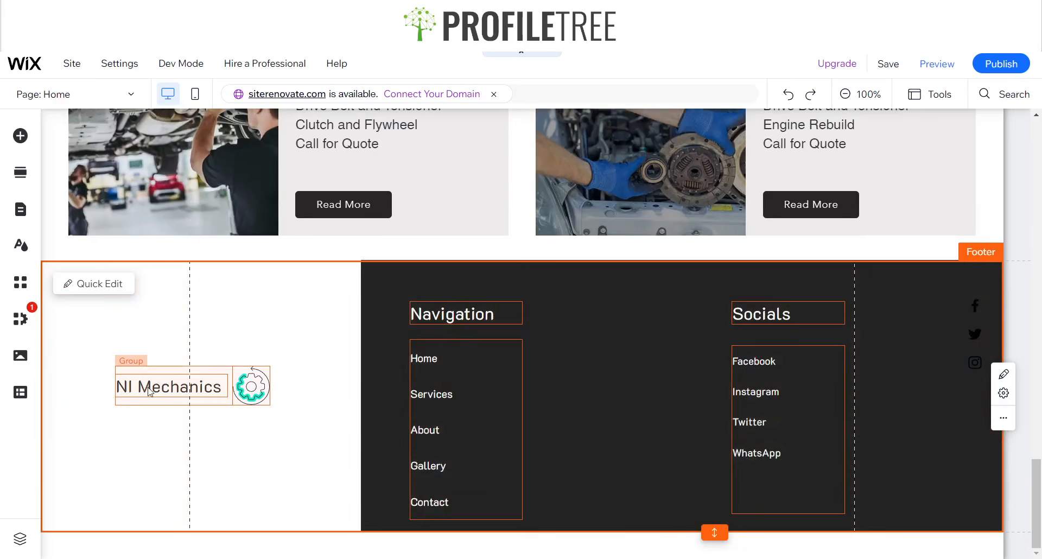
{"action": "left_click", "coordinate": [151, 386]}
{"action": "mouse_move", "coordinate": [157, 369]}
{"action": "left_mouse_down"}
{"action": "mouse_move", "coordinate": [154, 359]}
{"action": "mouse_move", "coordinate": [155, 376]}
{"action": "left_mouse_up"}
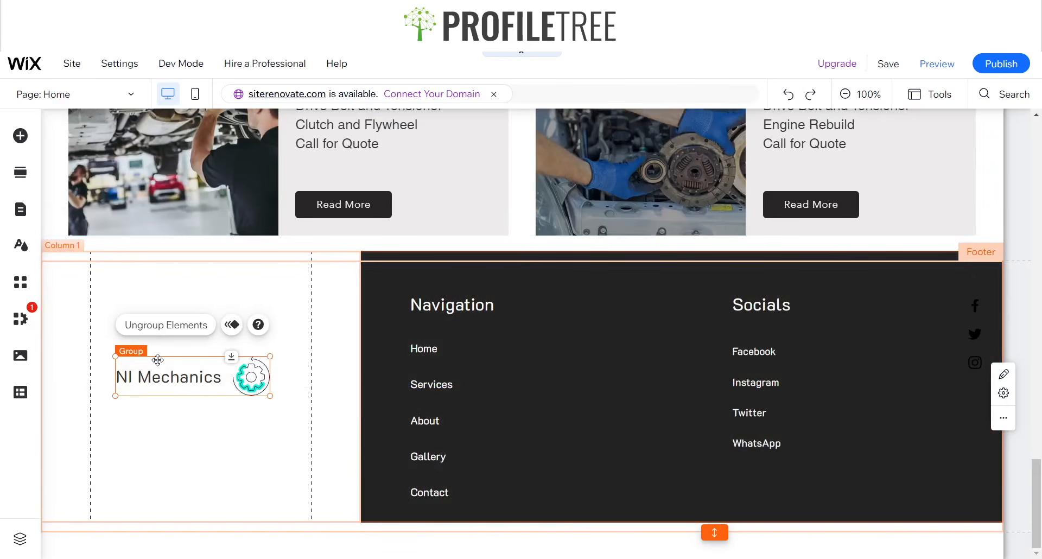
{"action": "left_click", "coordinate": [153, 330]}
{"action": "left_click", "coordinate": [168, 363]}
{"action": "left_click", "coordinate": [170, 349]}
{"action": "left_click", "coordinate": [172, 367]}
{"action": "key", "text": "Up"}
{"action": "key", "text": "Up"}
{"action": "key", "text": "Up"}
{"action": "key", "text": "Up"}
{"action": "key", "text": "Up"}
{"action": "key", "text": "Up"}
{"action": "key", "text": "Up"}
{"action": "key", "text": "Up"}
{"action": "key", "text": "Up"}
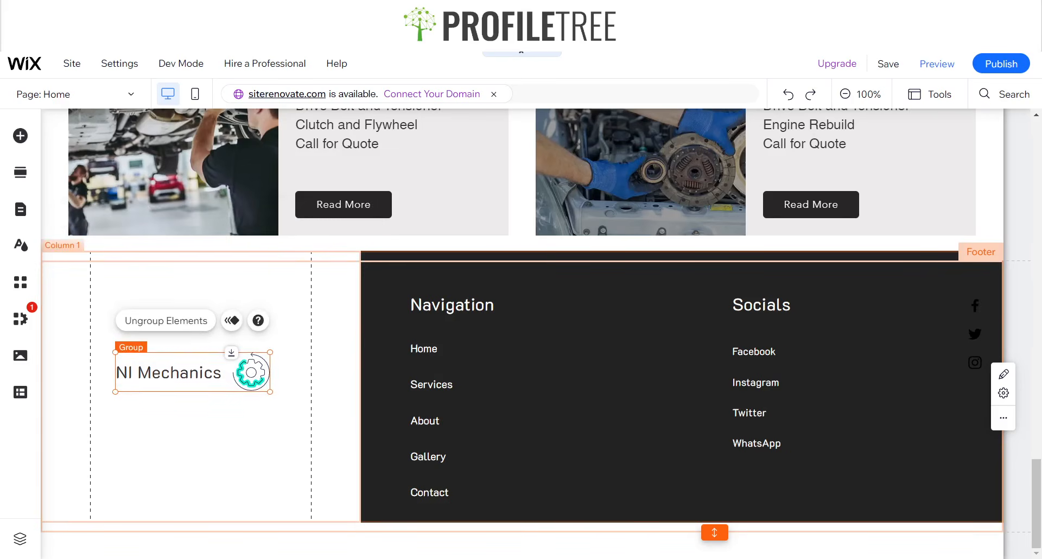
{"action": "key", "text": "Up"}
{"action": "key", "text": "Up"}
{"action": "key", "text": "Up"}
{"action": "key", "text": "Up"}
{"action": "key", "text": "Up"}
{"action": "key", "text": "Up"}
{"action": "key", "text": "Up"}
{"action": "key", "text": "Up"}
{"action": "key", "text": "Up"}
{"action": "key", "text": "Up"}
{"action": "key", "text": "Up"}
{"action": "key", "text": "Up"}
{"action": "key", "text": "Up"}
{"action": "key", "text": "Up"}
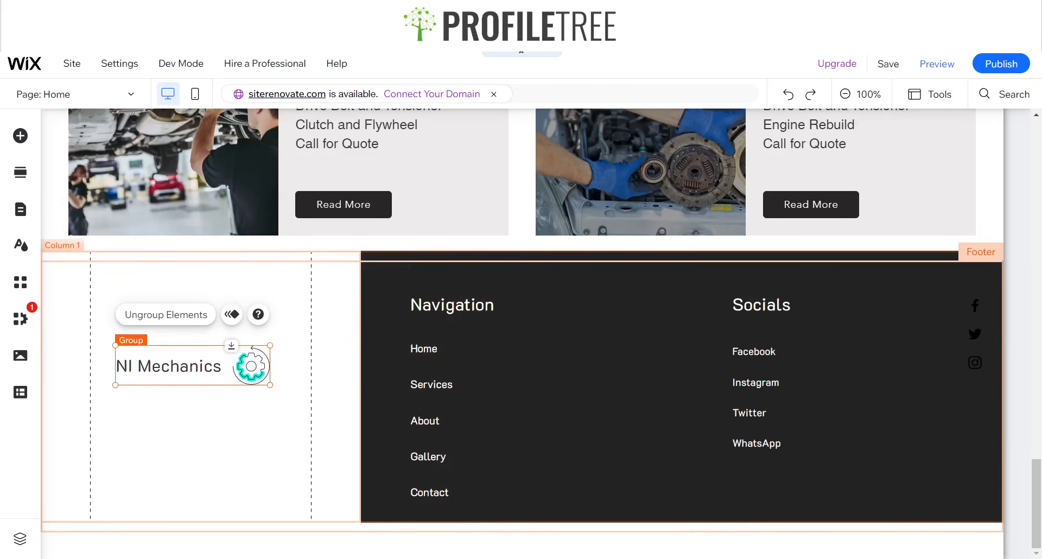
{"action": "key", "text": "Up"}
{"action": "key", "text": "Up"}
{"action": "key", "text": "Up"}
{"action": "key", "text": "Up"}
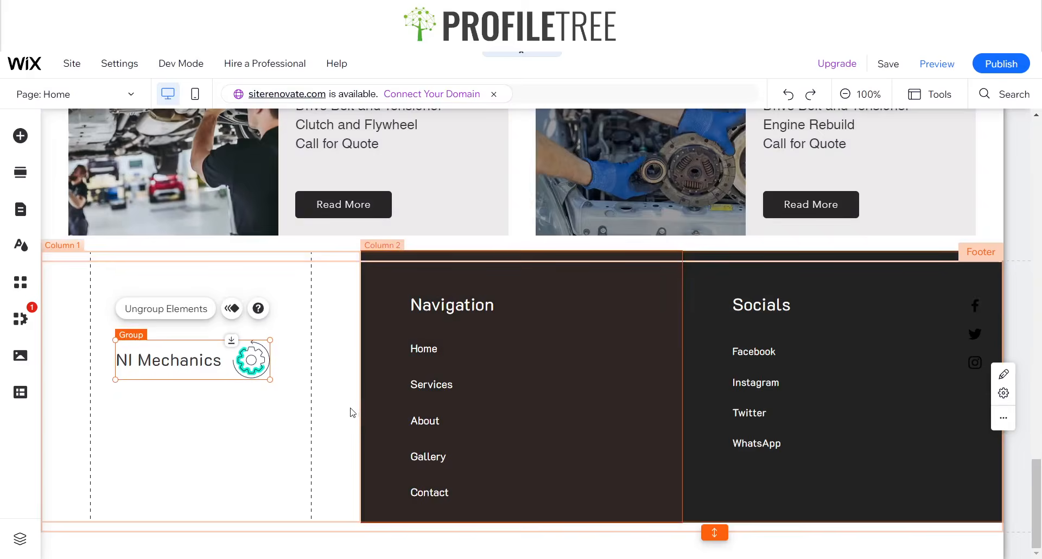
{"action": "key", "text": "Up"}
{"action": "key", "text": "Up"}
{"action": "key", "text": "Up"}
{"action": "key", "text": "Up"}
{"action": "key", "text": "Up"}
{"action": "key", "text": "Up"}
{"action": "key", "text": "Up"}
{"action": "key", "text": "Up"}
{"action": "key", "text": "Up"}
{"action": "key", "text": "Up"}
{"action": "key", "text": "Up"}
{"action": "key", "text": "Up"}
{"action": "key", "text": "Up"}
{"action": "key", "text": "Up"}
{"action": "key", "text": "Up"}
{"action": "key", "text": "Up"}
{"action": "key", "text": "Up"}
{"action": "key", "text": "Up"}
{"action": "key", "text": "Up"}
{"action": "key", "text": "Up"}
{"action": "key", "text": "Up"}
{"action": "key", "text": "Up"}
{"action": "key", "text": "Up"}
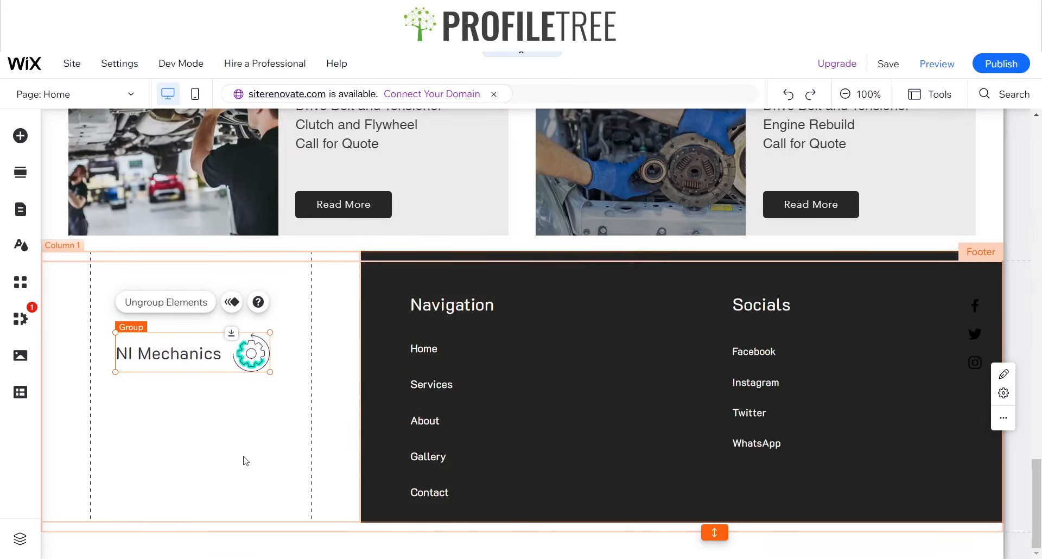
{"action": "key", "text": "Up"}
{"action": "key", "text": "Up"}
{"action": "key", "text": "Up"}
{"action": "key", "text": "Up"}
{"action": "key", "text": "Up"}
{"action": "key", "text": "Up"}
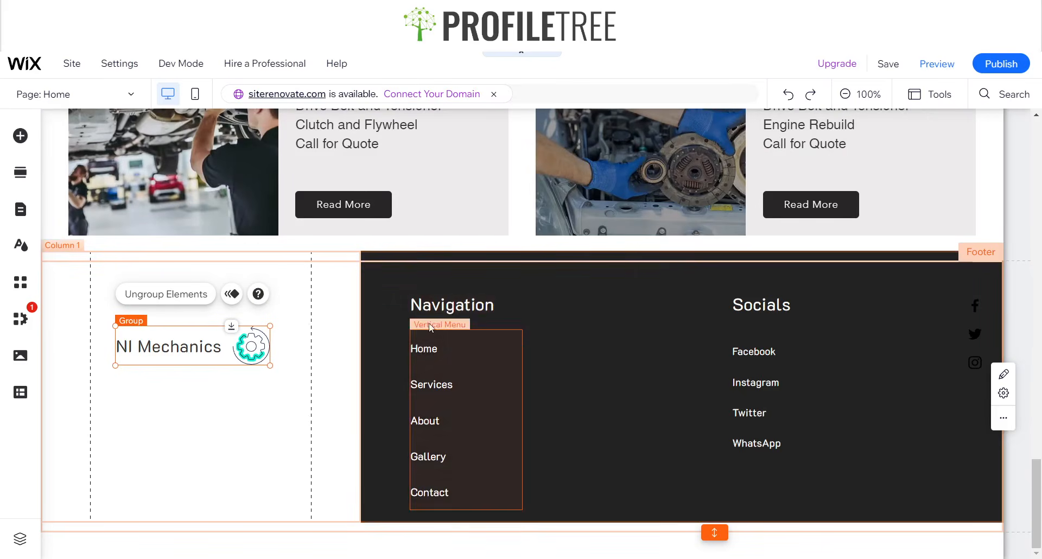
Duplicate the "Navigation" heading in the footer
{"action": "left_click", "coordinate": [444, 300]}
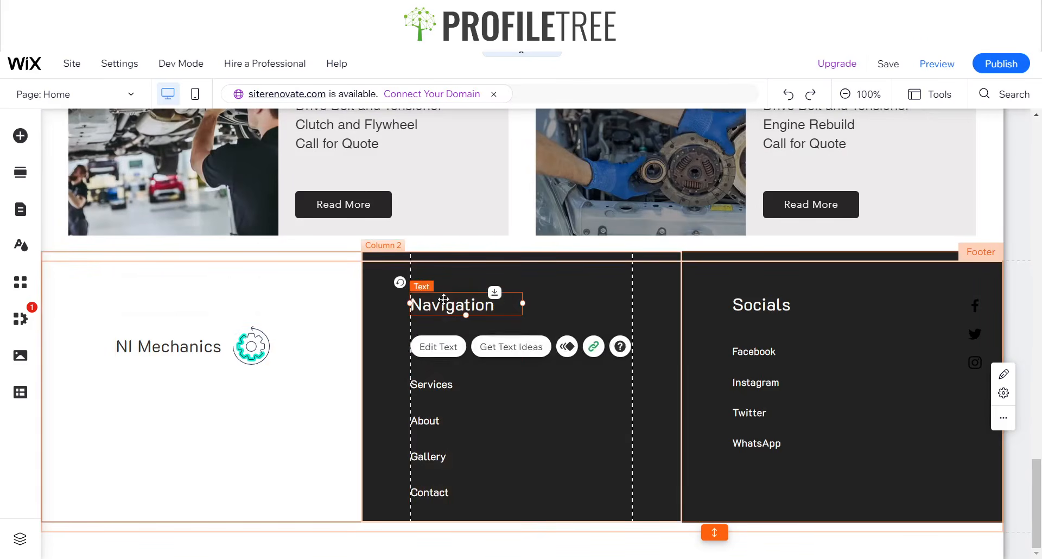
{"action": "left_click", "coordinate": [212, 422]}
{"action": "left_click", "coordinate": [522, 317]}
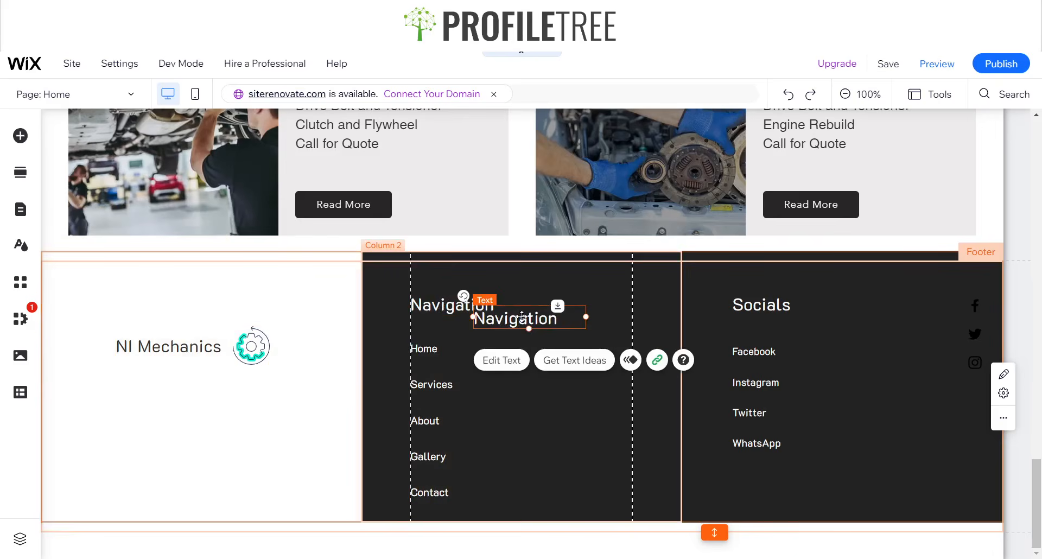
Set the text color of the duplicated "Navigation" heading to black (#000000)
{"action": "left_click", "coordinate": [502, 360]}
{"action": "left_click", "coordinate": [374, 359]}
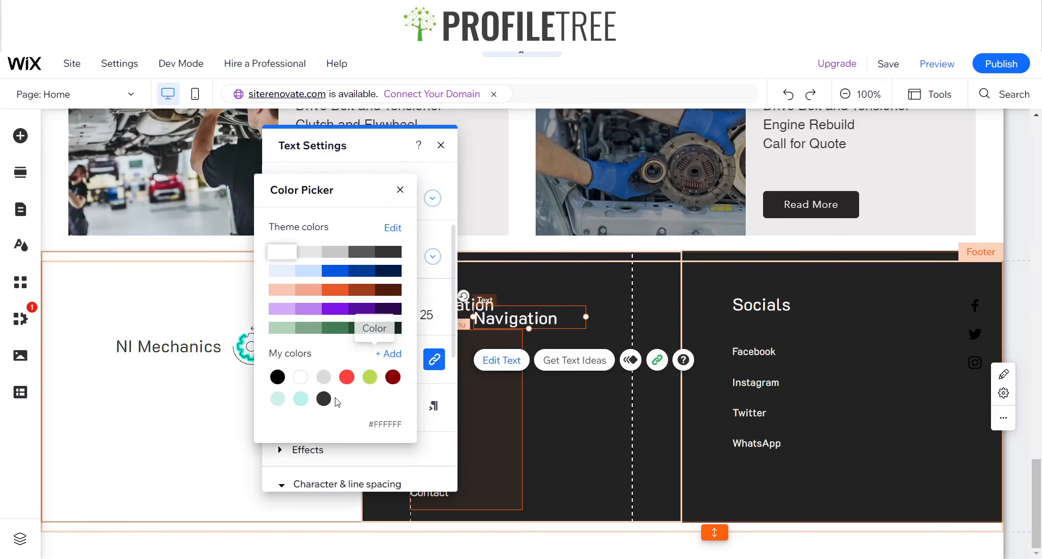
{"action": "left_click", "coordinate": [276, 378]}
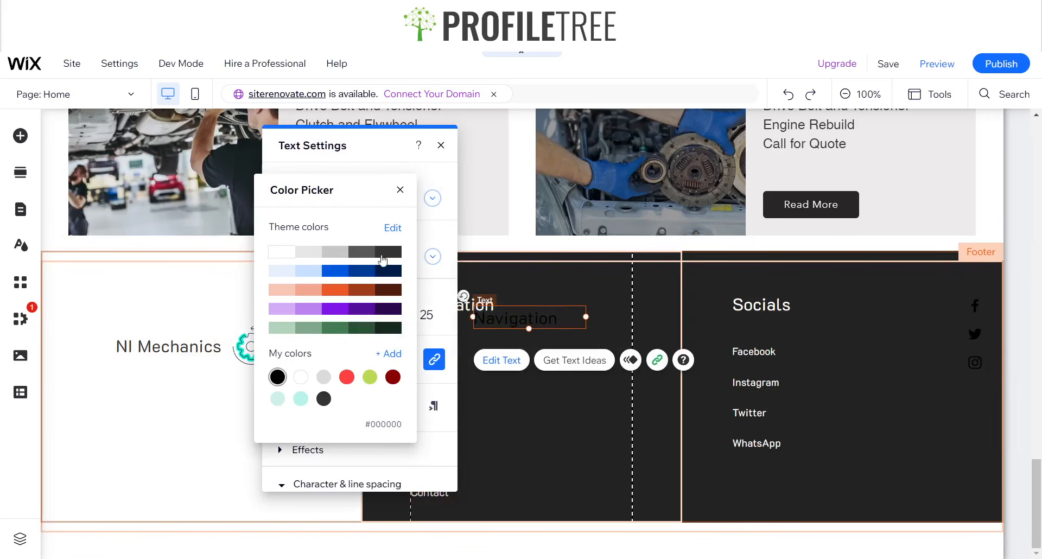
{"action": "left_click", "coordinate": [400, 190]}
{"action": "left_click", "coordinate": [441, 145]}
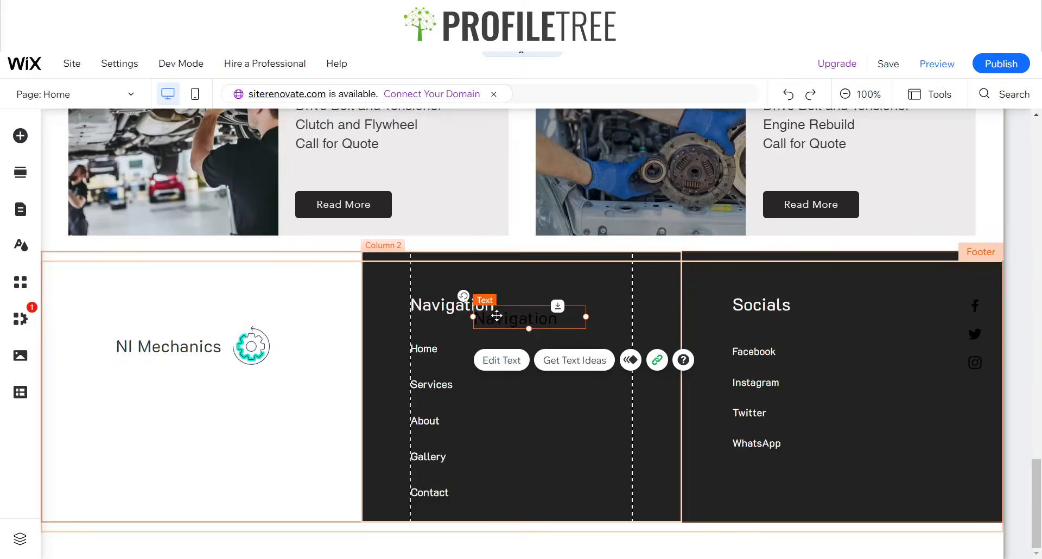
Move the black "Navigation" text below the "NI Mechanics" logo in the footer, widen it to the logo group's width and stretch it taller
{"action": "left_click_drag", "start_coordinate": [497, 315], "coordinate": [143, 393]}
{"action": "left_click_drag", "start_coordinate": [143, 392], "coordinate": [144, 393]}
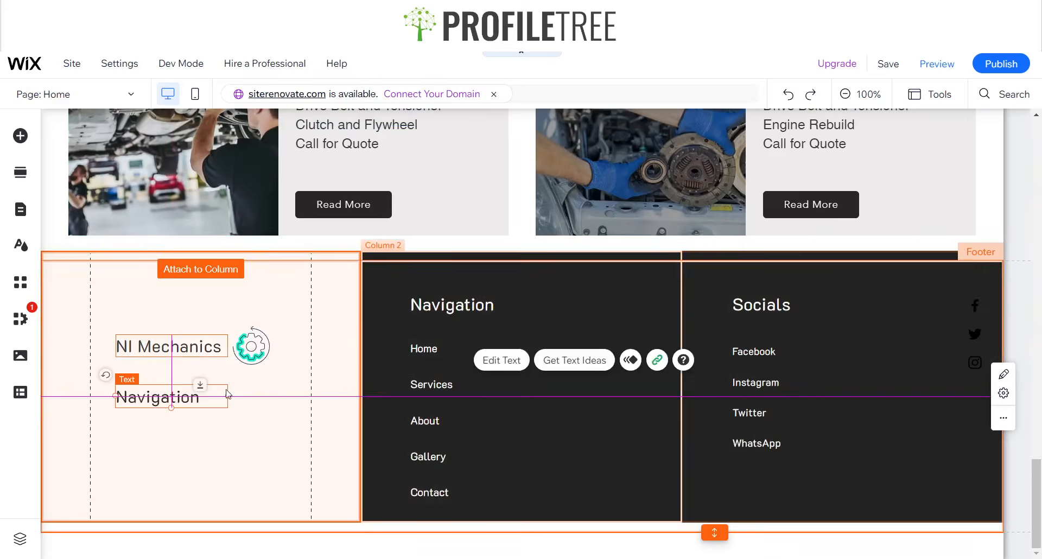
{"action": "left_click_drag", "start_coordinate": [228, 396], "coordinate": [272, 394]}
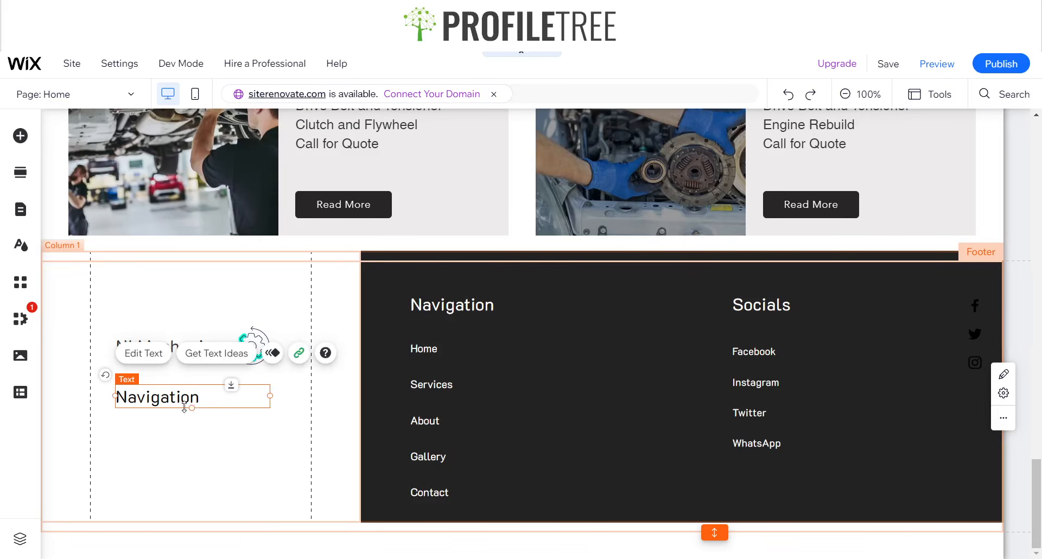
{"action": "left_click_drag", "start_coordinate": [184, 407], "coordinate": [201, 493]}
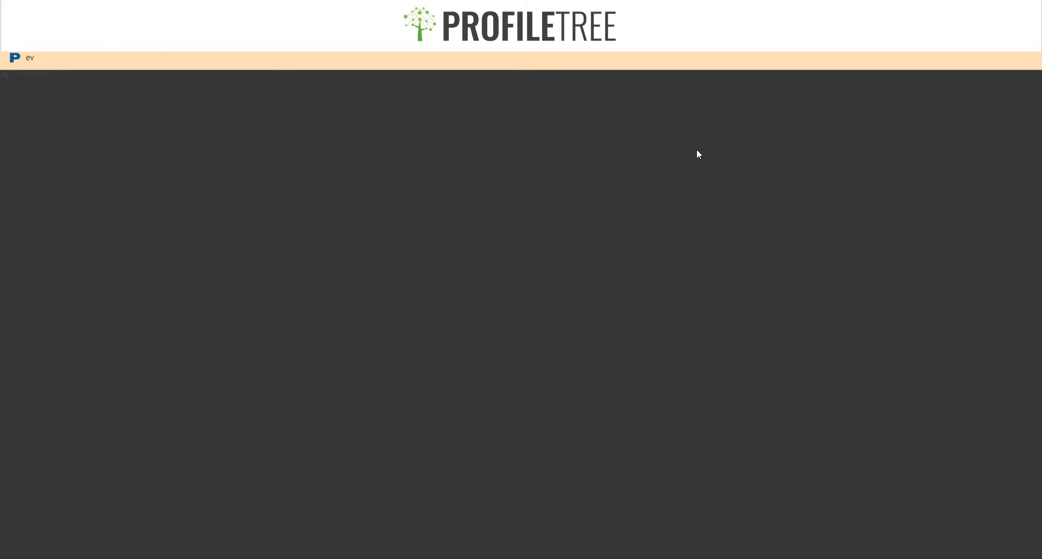
Search the web for "ProfileTree" and open the ProfileTree agency website
{"action": "type", "text": "profile"}
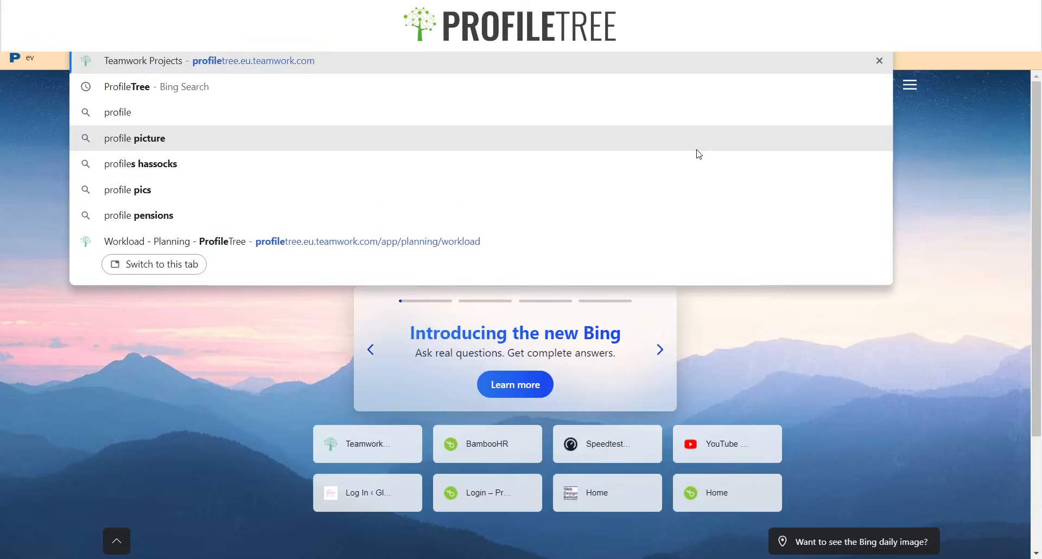
{"action": "type", "text": "tree"}
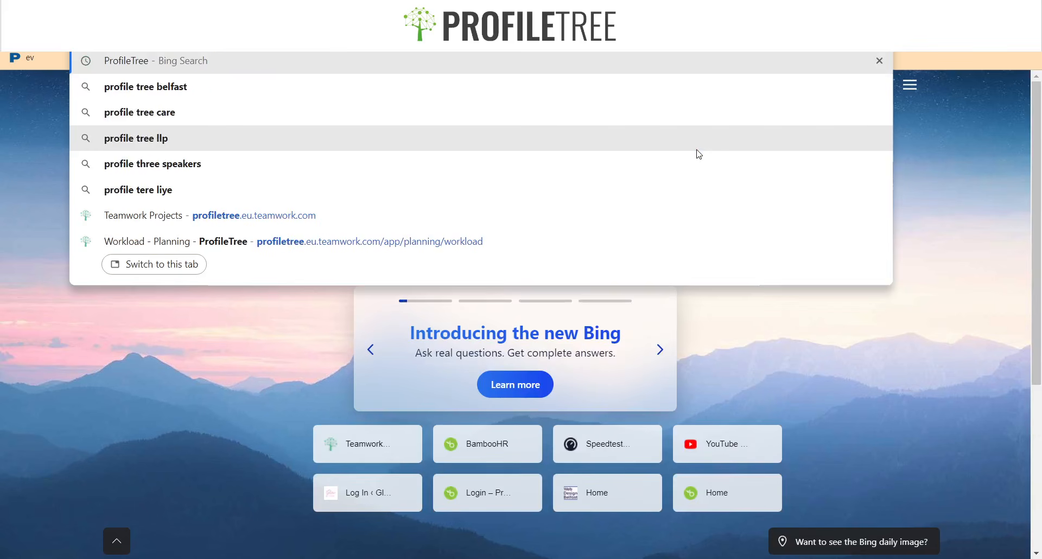
{"action": "key", "text": "Escape"}
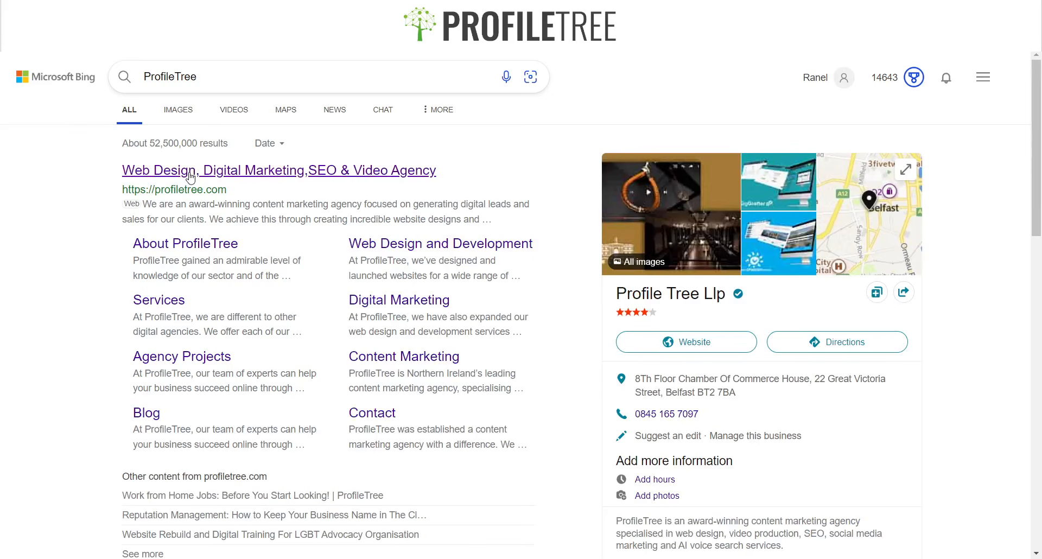
{"action": "mouse_move", "coordinate": [194, 178]}
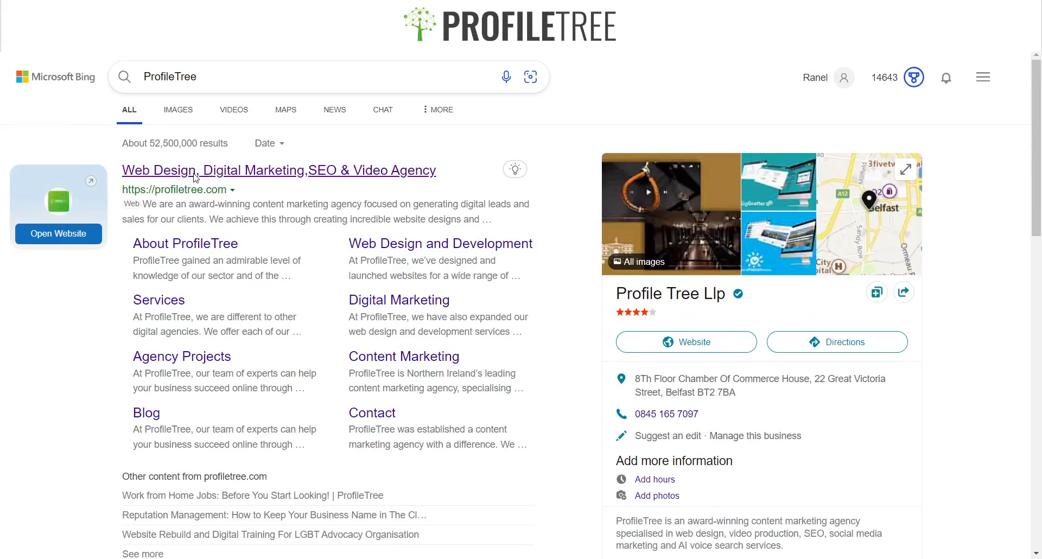
{"action": "left_click", "coordinate": [195, 175]}
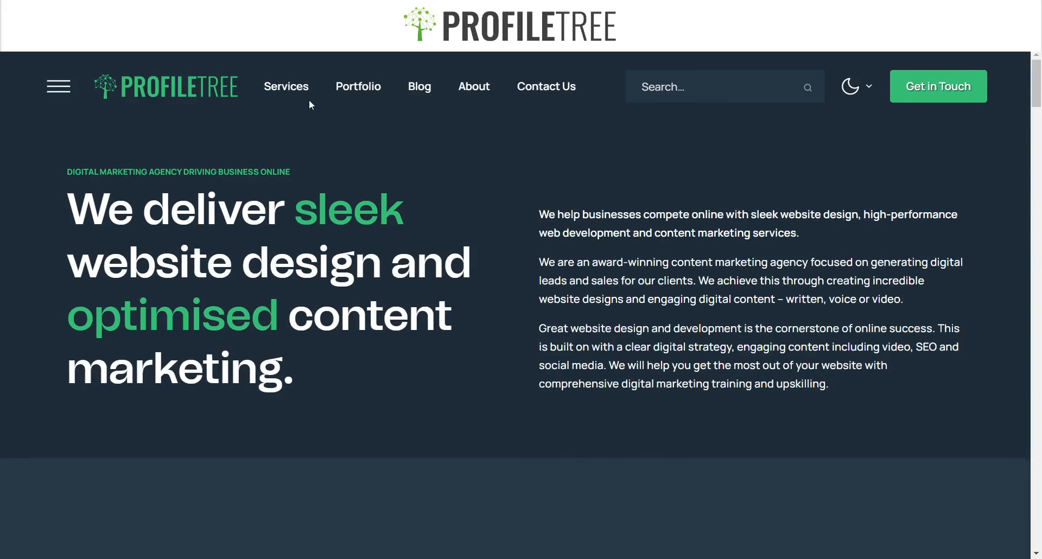
Copy the Belfast office's postal address from the footer of the ProfileTree homepage
{"action": "scroll", "coordinate": [311, 104], "scroll_direction": "down", "scroll_amount": 10}
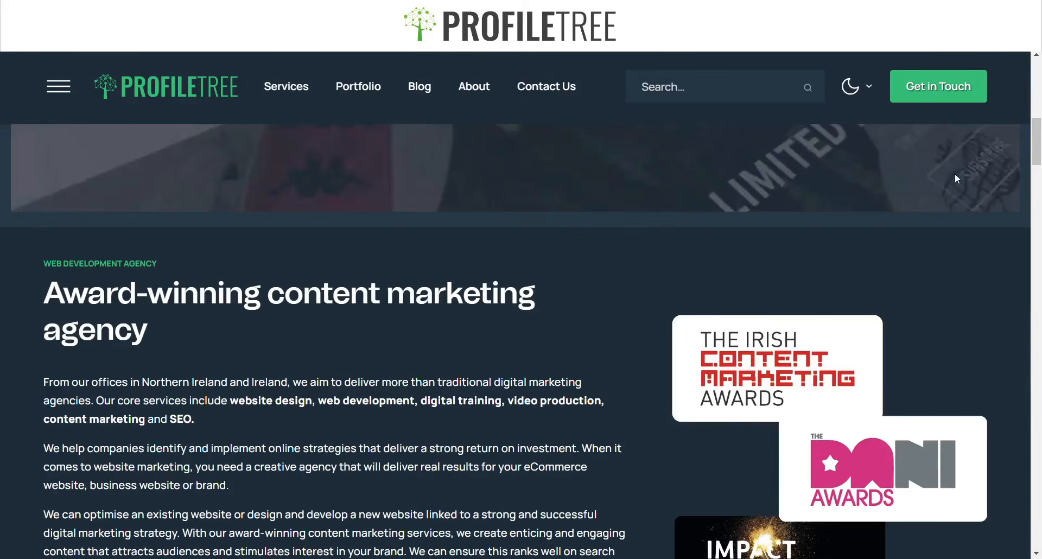
{"action": "scroll", "coordinate": [1033, 154], "scroll_direction": "down", "scroll_amount": 5}
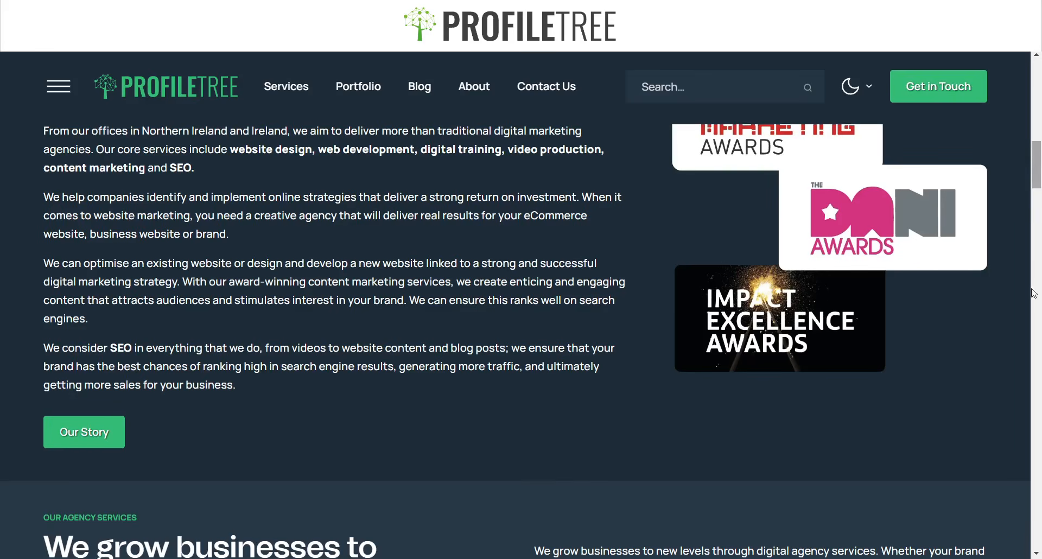
{"action": "left_click_drag", "start_coordinate": [1033, 293], "coordinate": [1026, 521]}
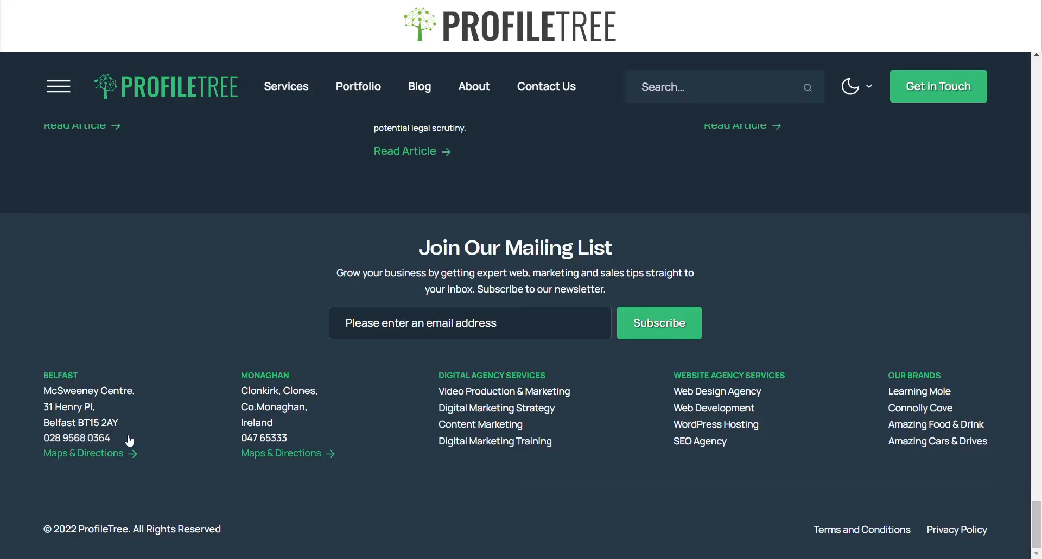
{"action": "left_click_drag", "start_coordinate": [118, 423], "coordinate": [28, 388]}
{"action": "key", "text": "ctrl+c"}
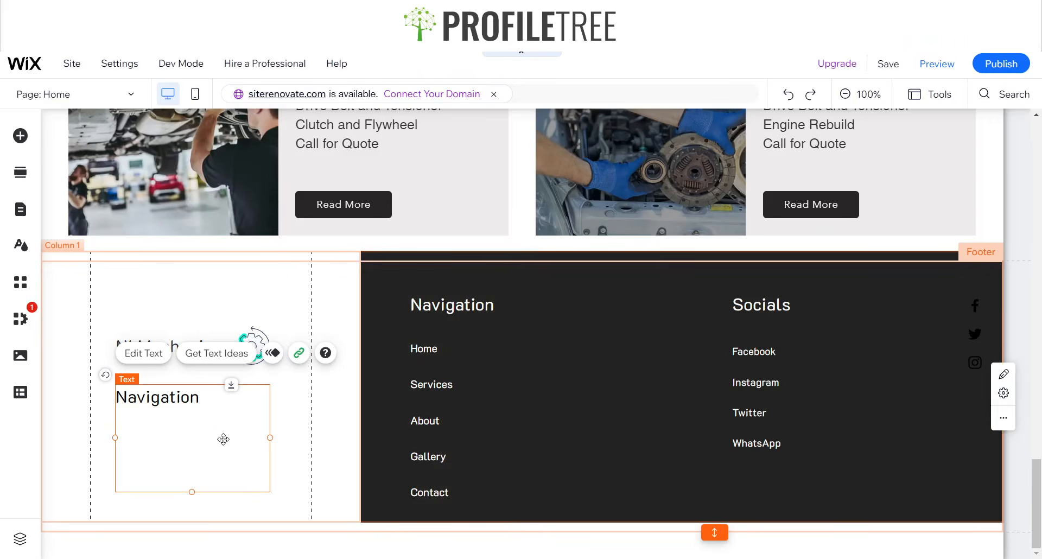
Back in the Wix editor, replace the black "Navigation" text in the footer with the copied address at font size 15 px
{"action": "double_click", "coordinate": [202, 419]}
{"action": "key", "text": "ctrl+v"}
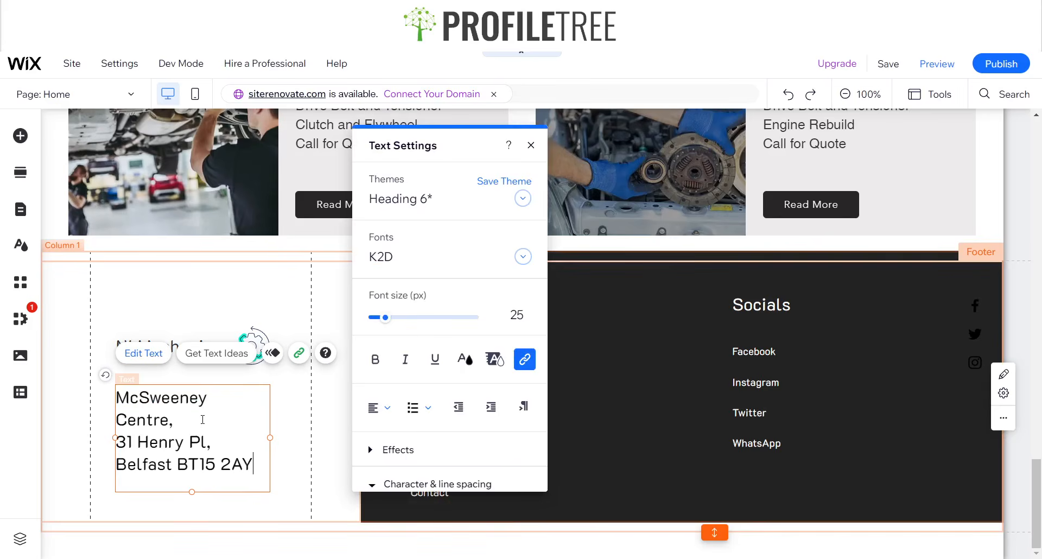
{"action": "key", "text": "ctrl+a"}
{"action": "left_click", "coordinate": [516, 315]}
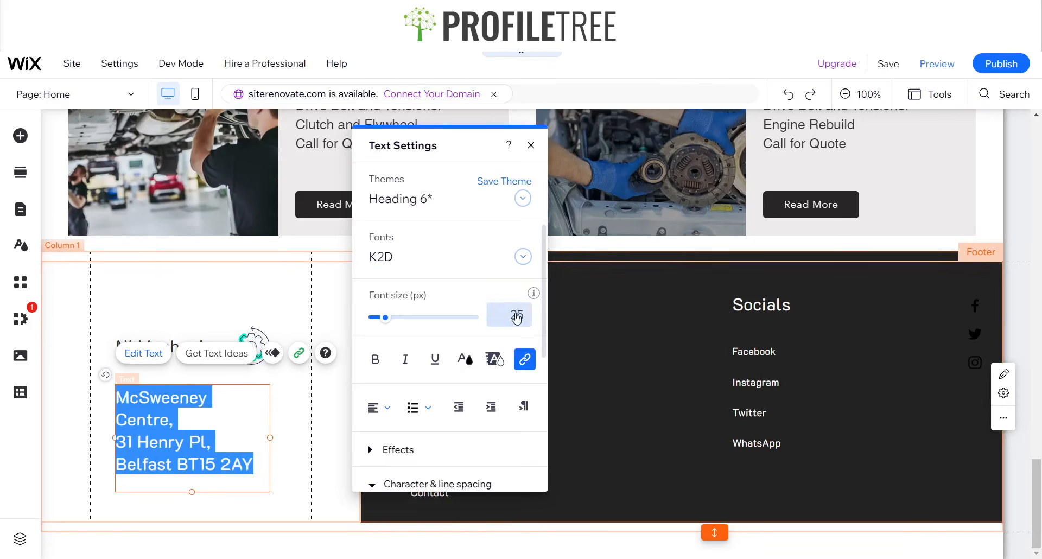
{"action": "type", "text": "15"}
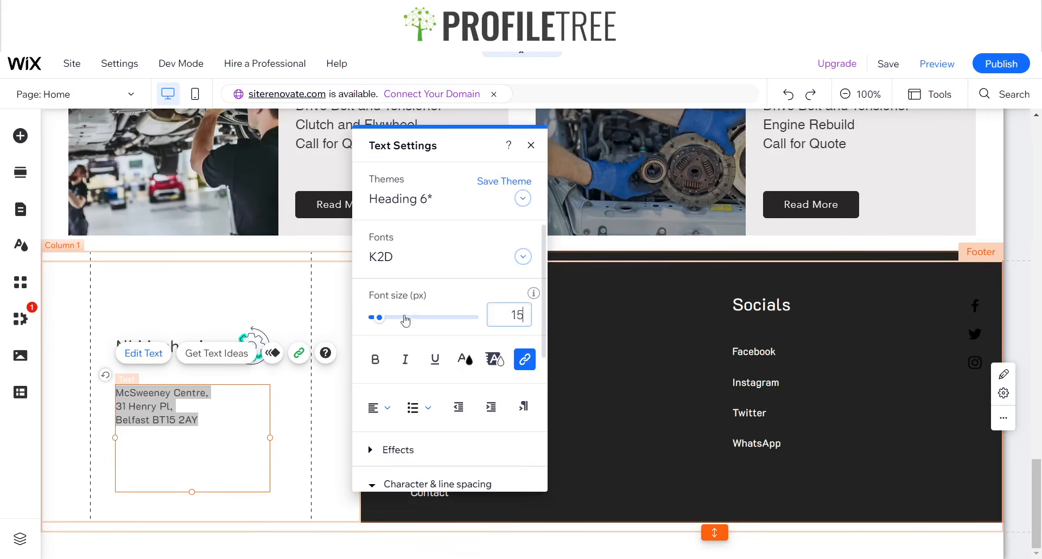
{"action": "left_click", "coordinate": [531, 145]}
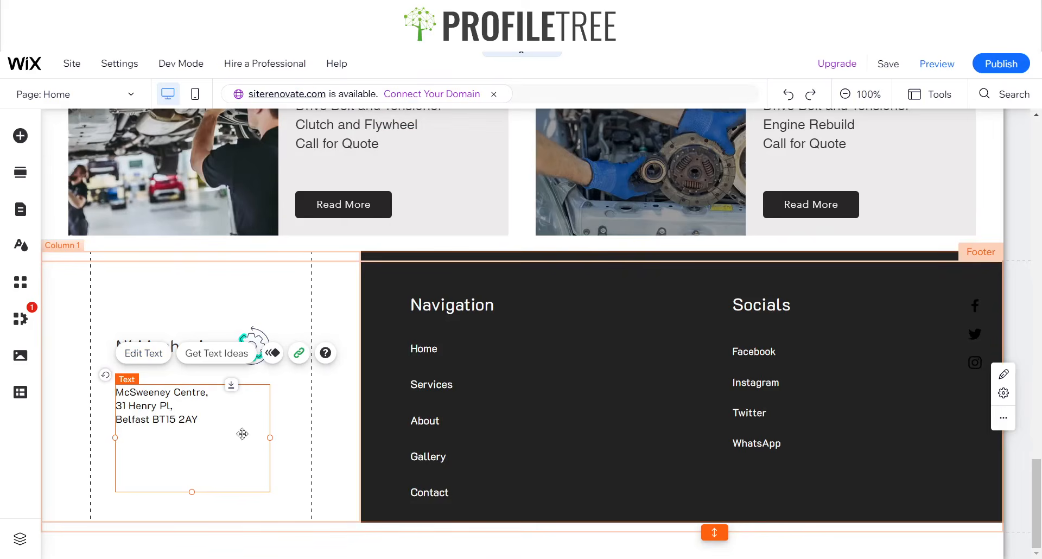
{"action": "left_click", "coordinate": [277, 417]}
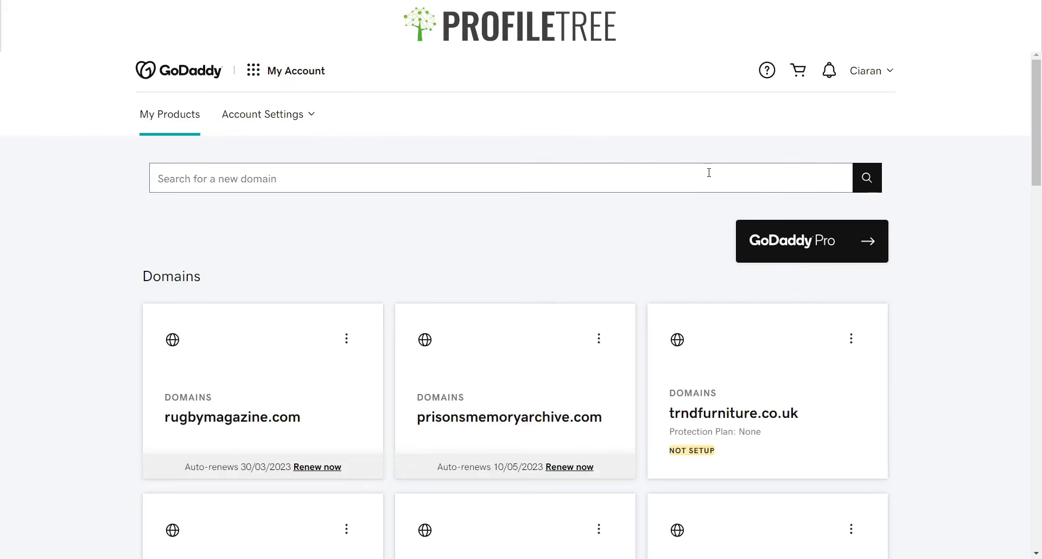
{"action": "left_click", "coordinate": [261, 124]}
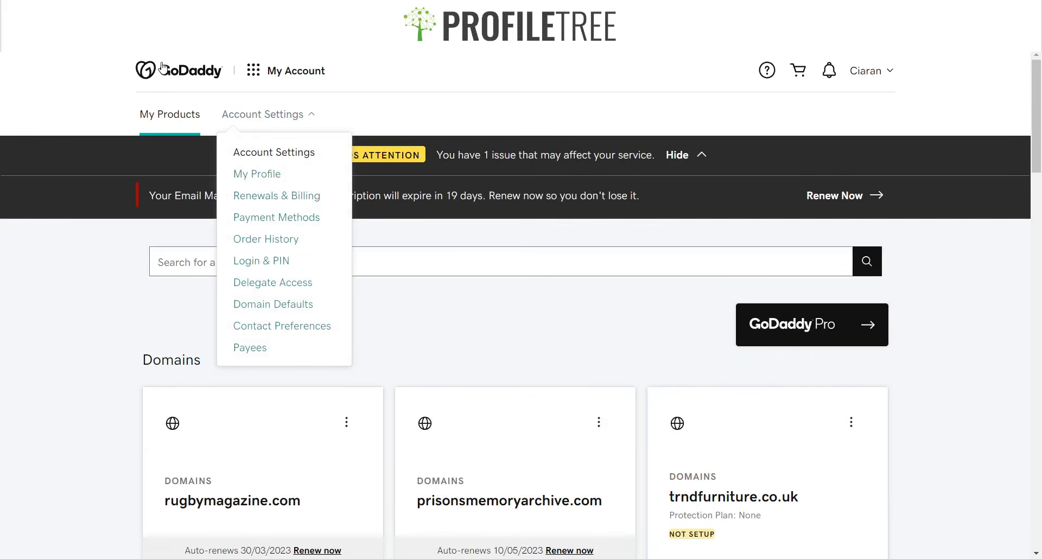
{"action": "left_click", "coordinate": [530, 106]}
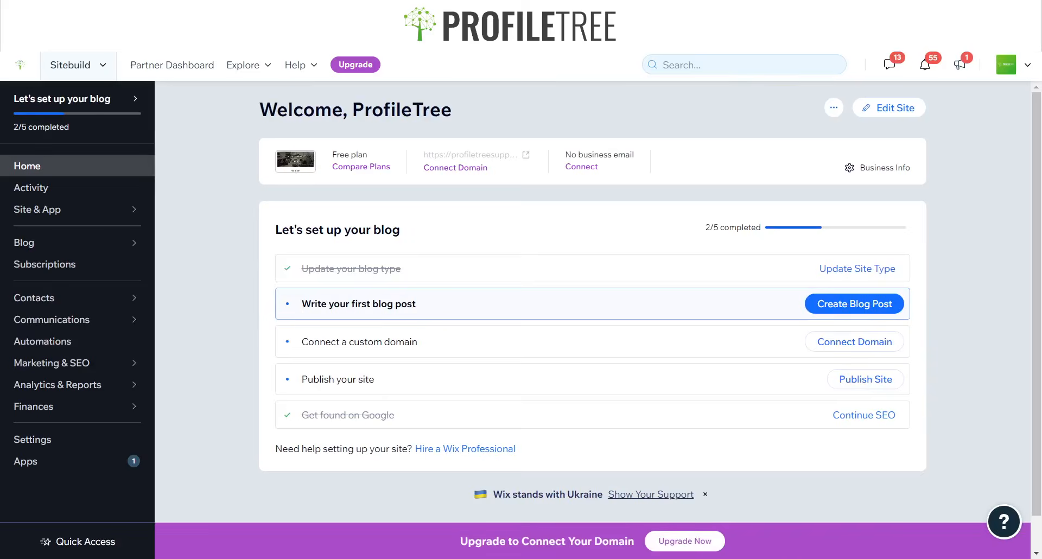
{"action": "left_click", "coordinate": [381, 399]}
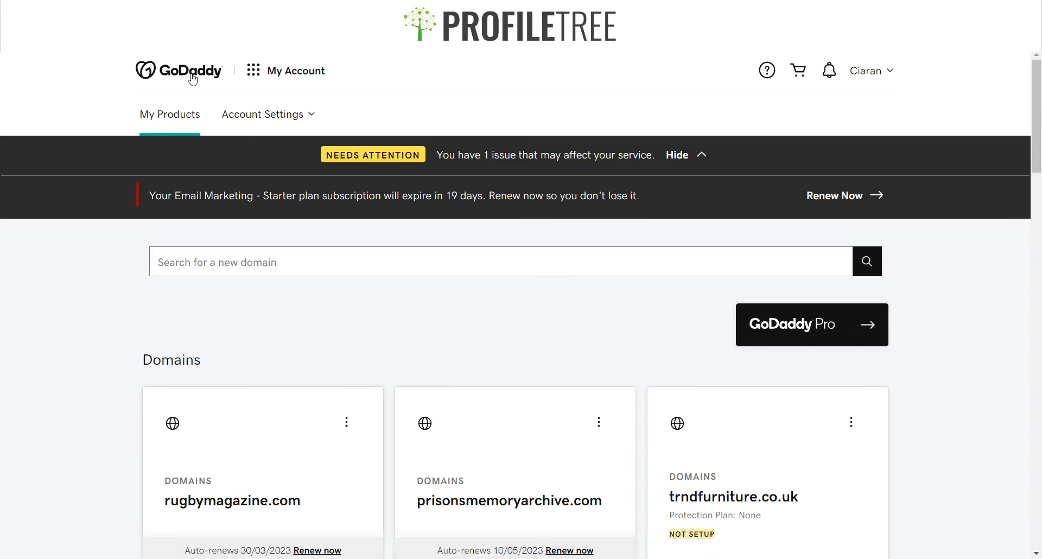
{"action": "left_click", "coordinate": [184, 80]}
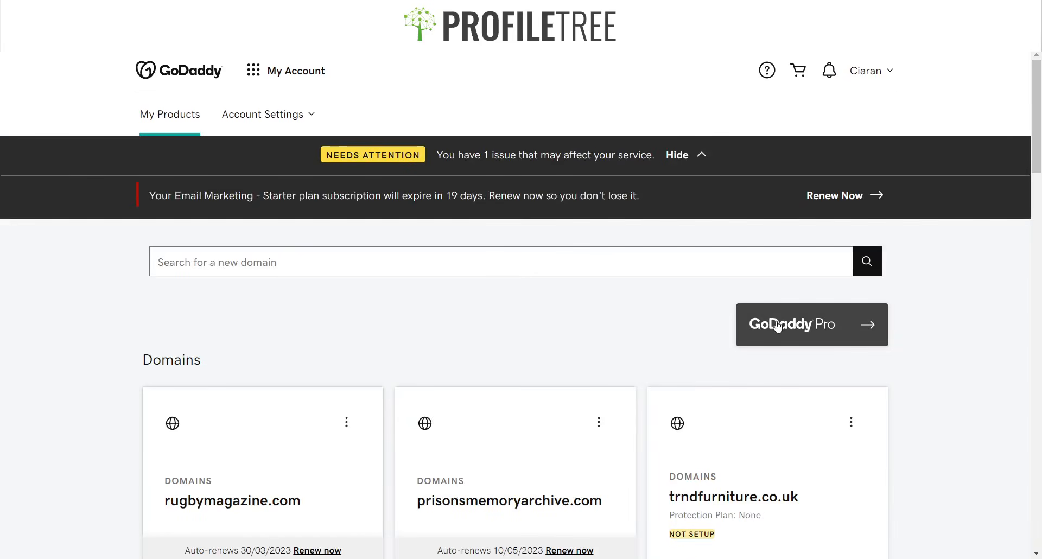
{"action": "left_click", "coordinate": [280, 74]}
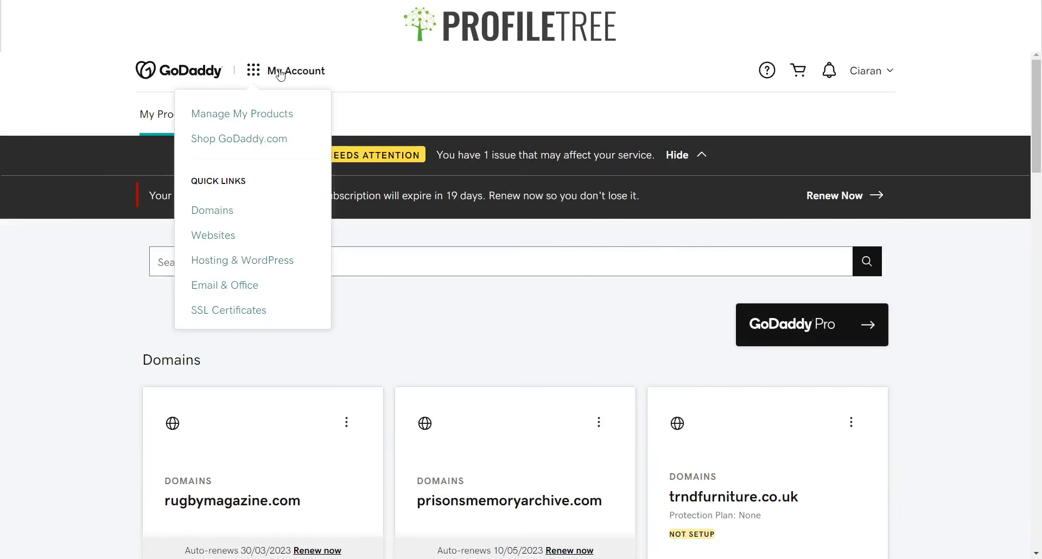
{"action": "left_click", "coordinate": [227, 241]}
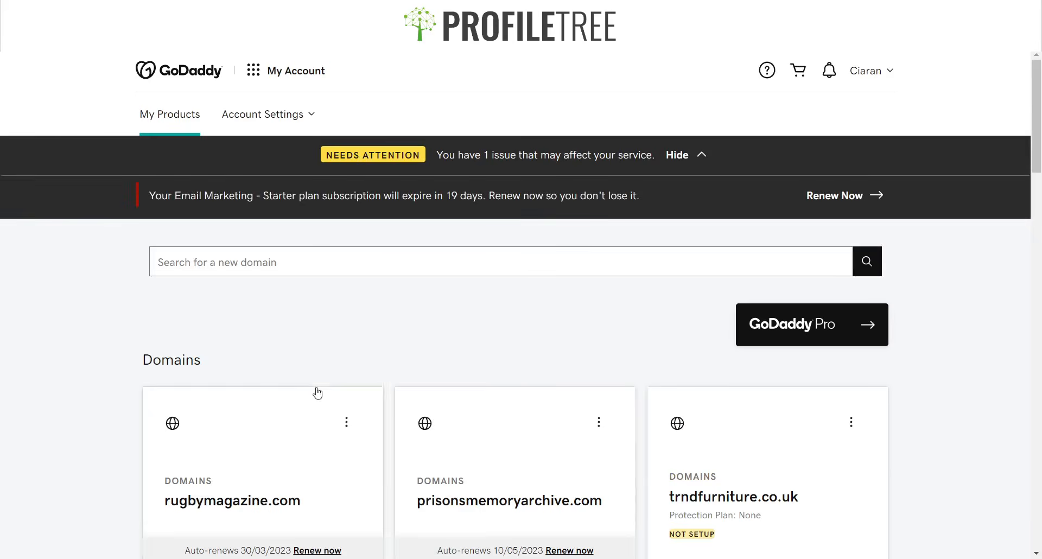
Open the GoDaddy domain settings of rugbymagazine.com and review its contact info, domain privacy, email forwarding and additional settings
{"action": "left_click", "coordinate": [282, 445]}
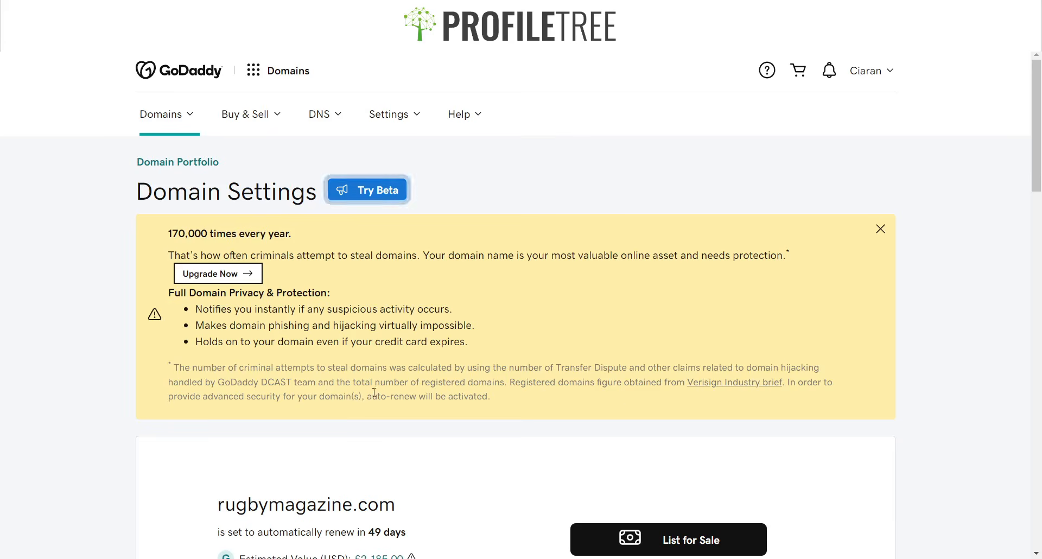
{"action": "scroll", "coordinate": [595, 401], "scroll_direction": "down", "scroll_amount": 6}
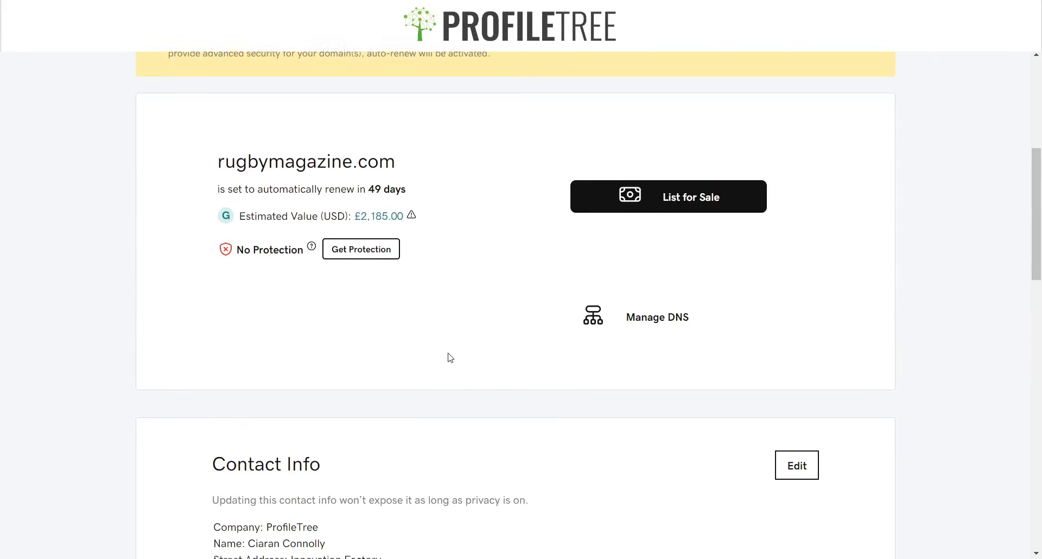
{"action": "scroll", "coordinate": [449, 356], "scroll_direction": "down", "scroll_amount": 3}
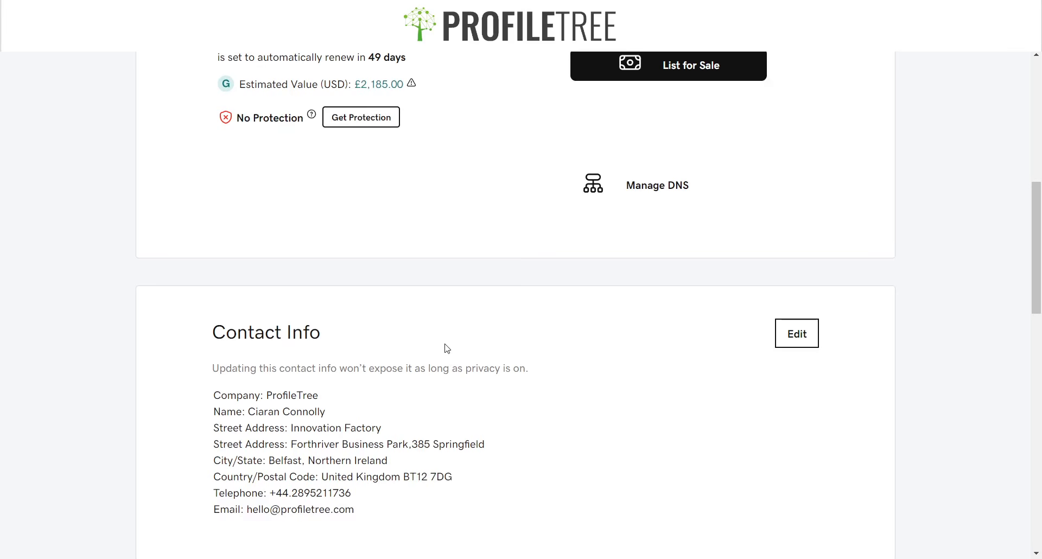
{"action": "scroll", "coordinate": [447, 348], "scroll_direction": "down", "scroll_amount": 10}
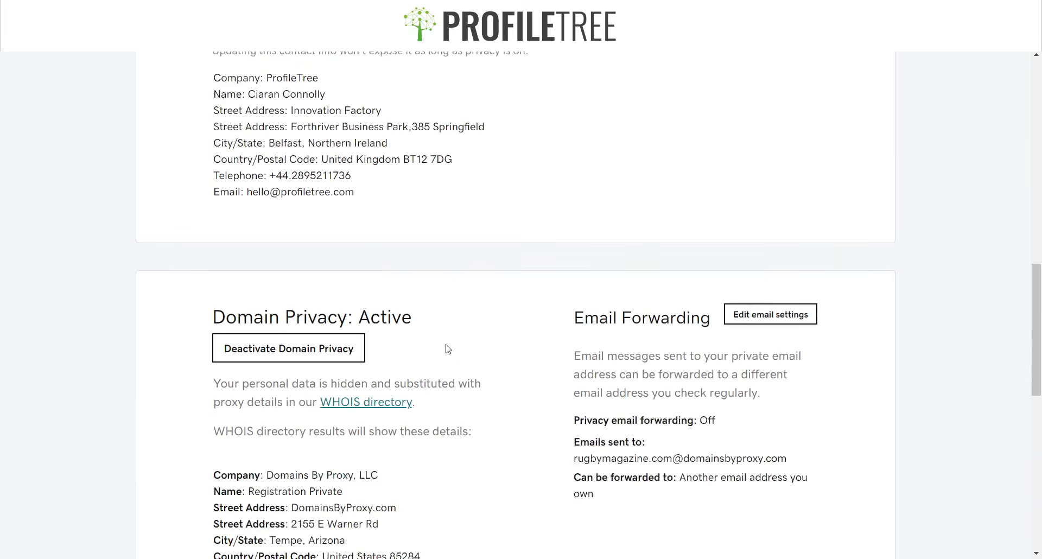
{"action": "scroll", "coordinate": [446, 350], "scroll_direction": "down", "scroll_amount": 7}
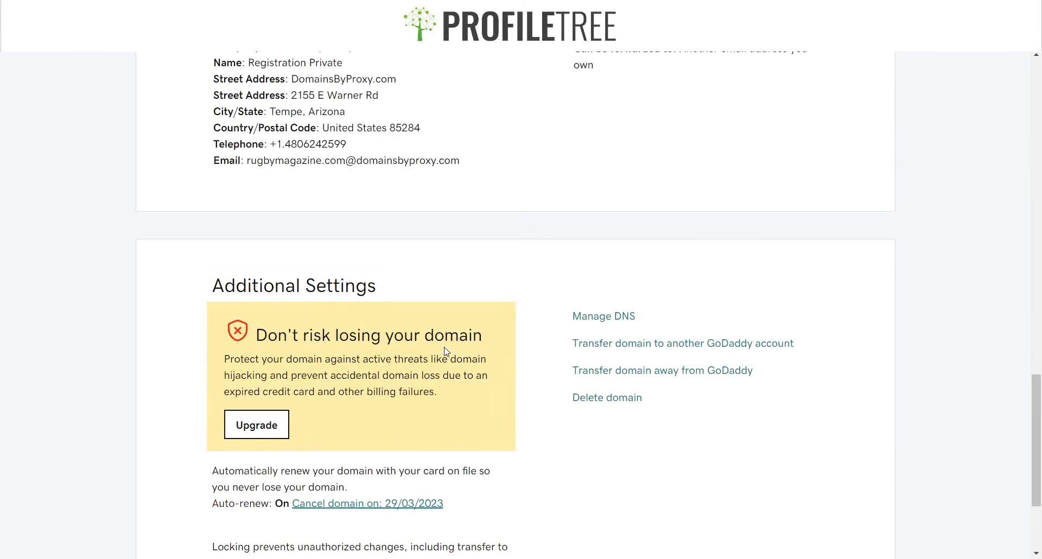
{"action": "scroll", "coordinate": [428, 261], "scroll_direction": "up", "scroll_amount": 5}
{"action": "scroll", "coordinate": [42, 100], "scroll_direction": "up", "scroll_amount": 3}
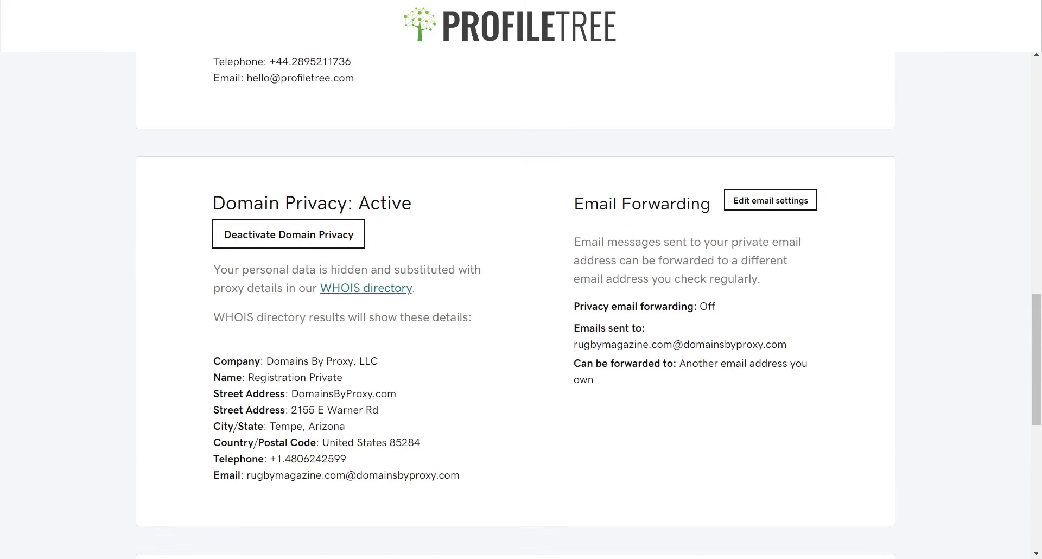
Find GoDaddy's Website Builder through a web search for "godaddy site builder" and start a free website
{"action": "key", "text": "ctrl+l"}
{"action": "type", "text": "Go"}
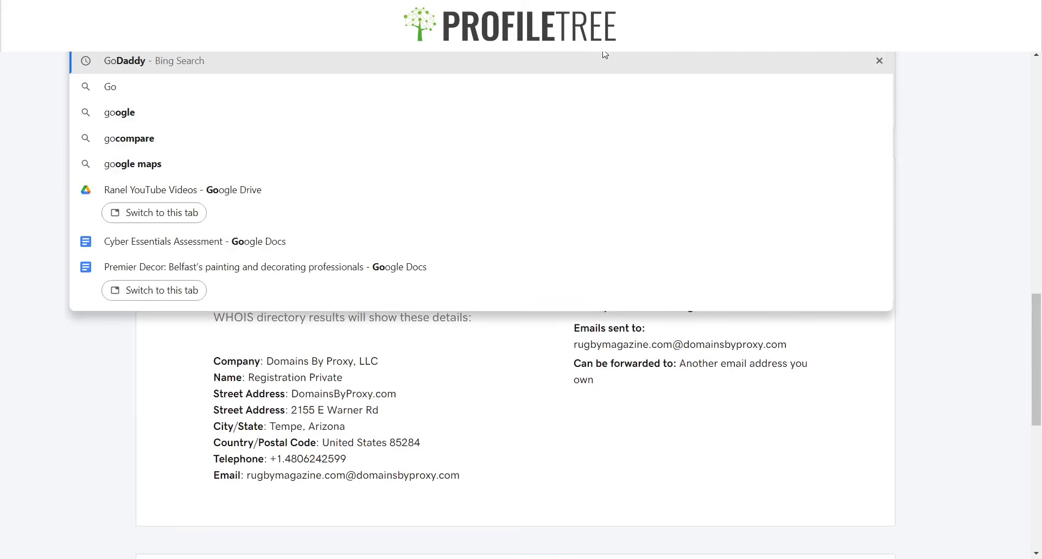
{"action": "type", "text": "daddy si"}
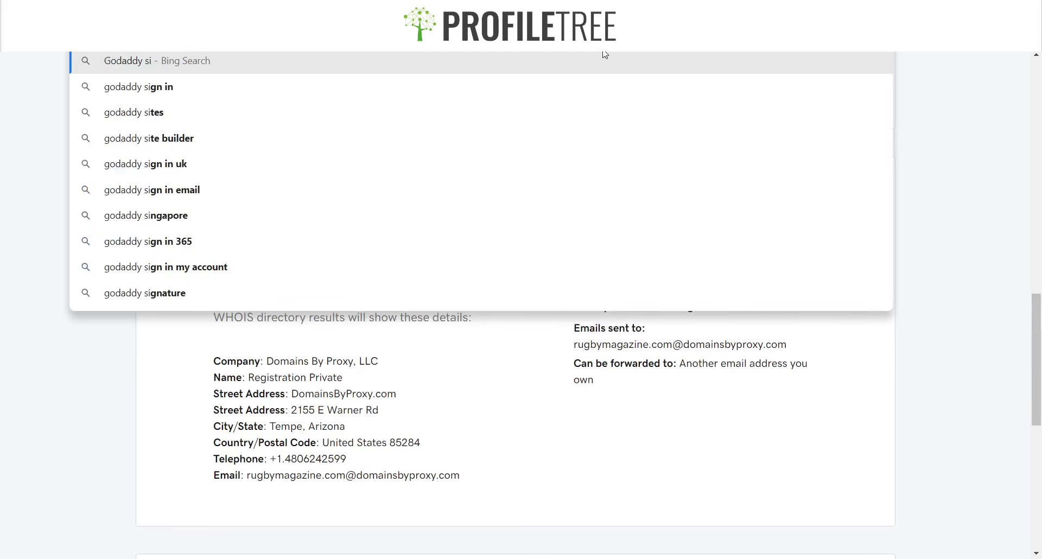
{"action": "type", "text": "te"}
{"action": "key", "text": "Down"}
{"action": "key", "text": "Return"}
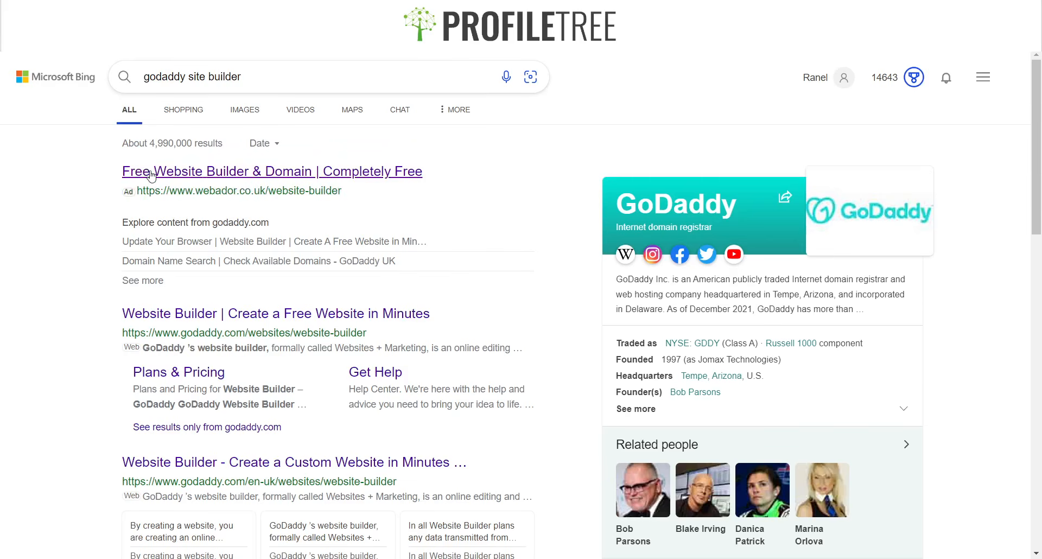
{"action": "left_click", "coordinate": [204, 323]}
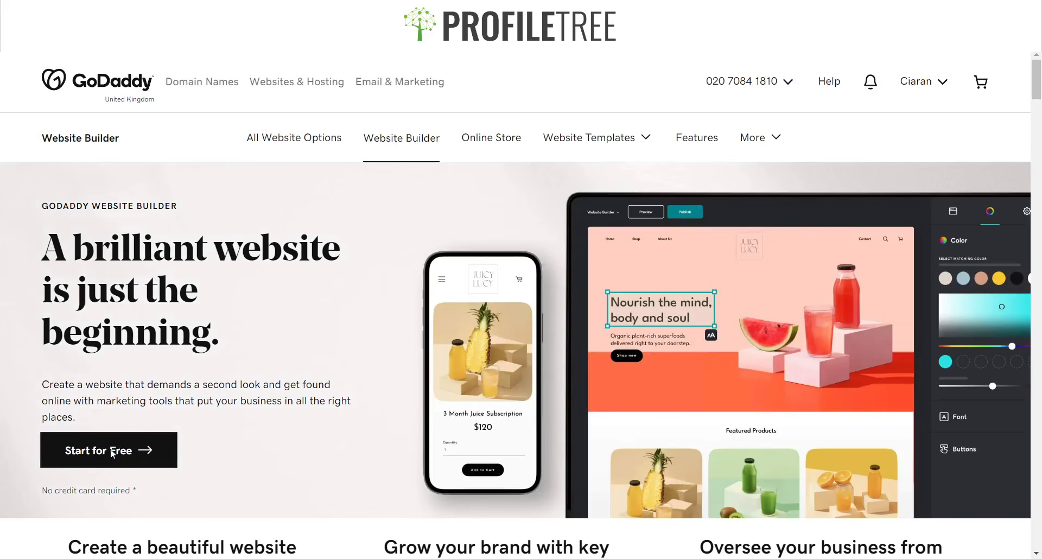
{"action": "left_click", "coordinate": [112, 452]}
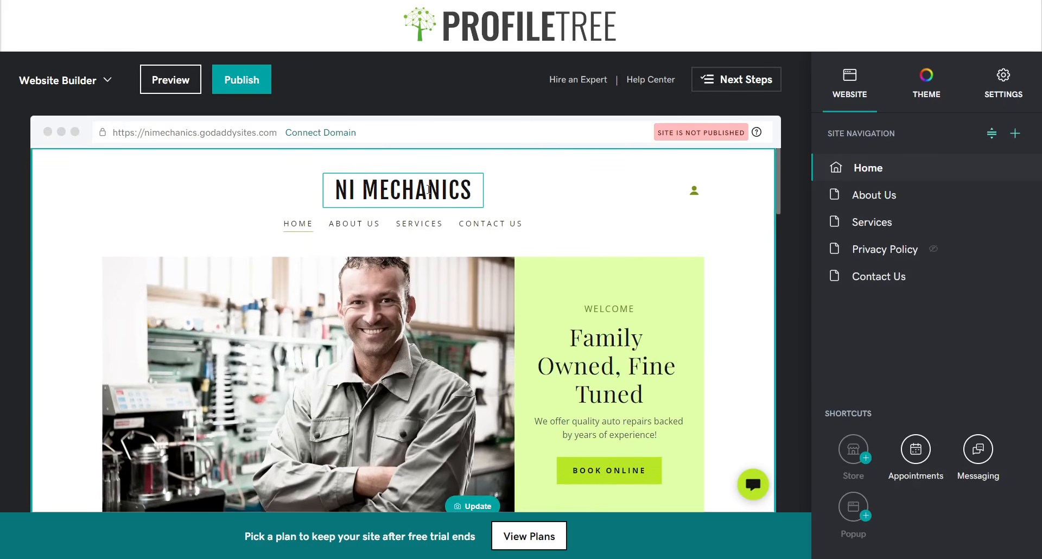
Enlarge the "NI Mechanics" text logo slightly in the site header and set its alignment to left
{"action": "double_click", "coordinate": [447, 198]}
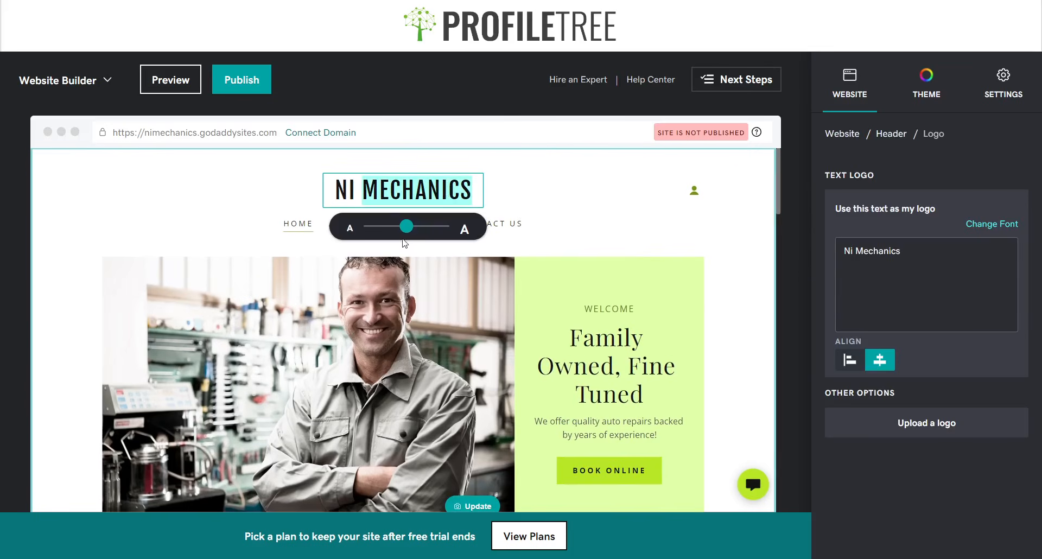
{"action": "left_click_drag", "start_coordinate": [407, 226], "coordinate": [433, 225]}
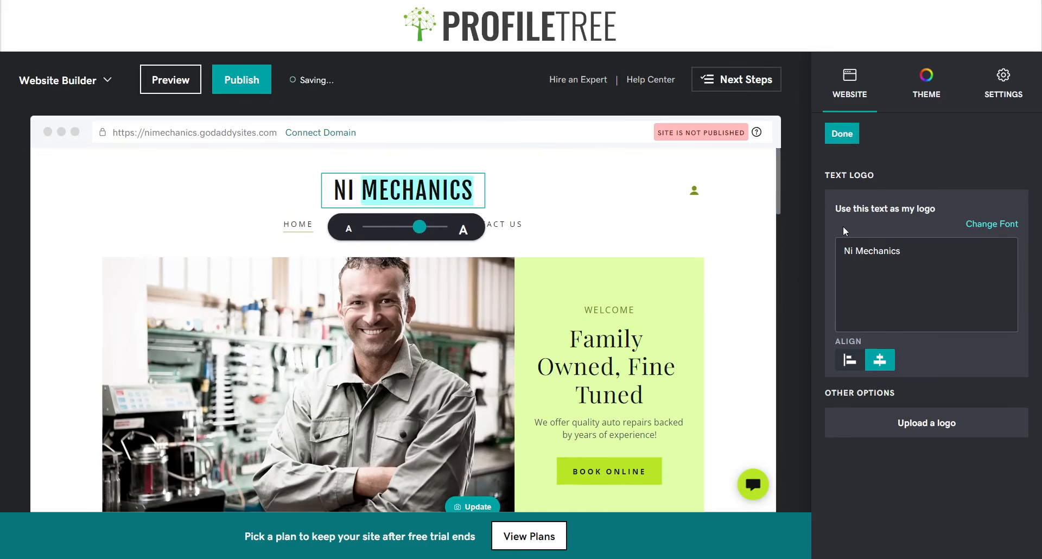
{"action": "left_click", "coordinate": [848, 362]}
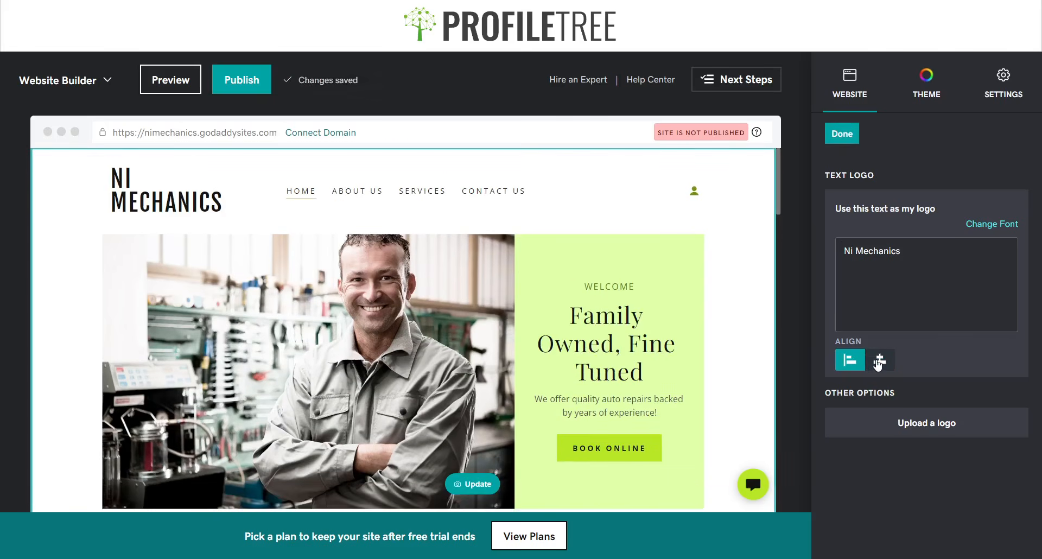
{"action": "left_click", "coordinate": [879, 361]}
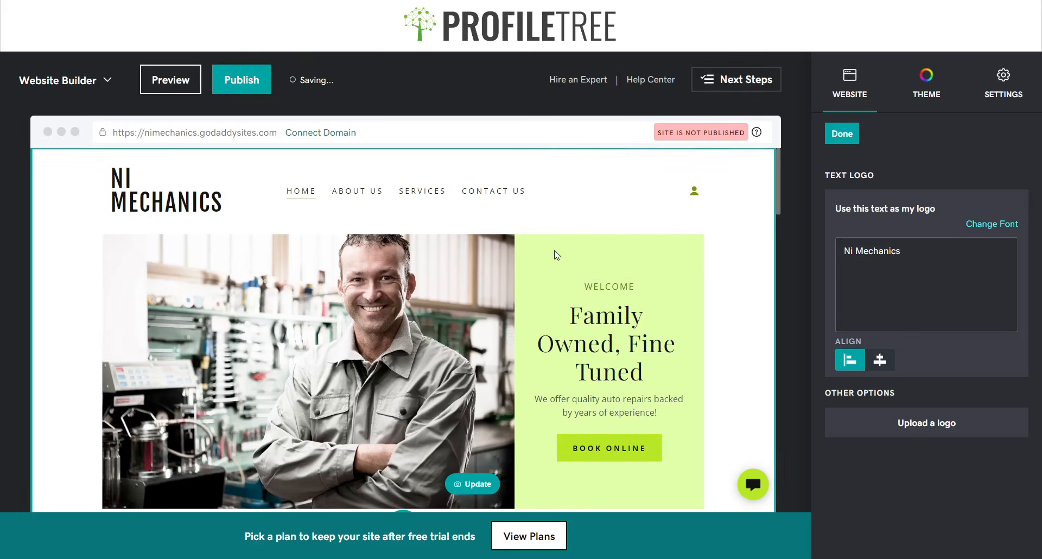
Replace the header's cover image with the black-and-white stock photo of a mechanic working under a vintage car
{"action": "left_click", "coordinate": [646, 399]}
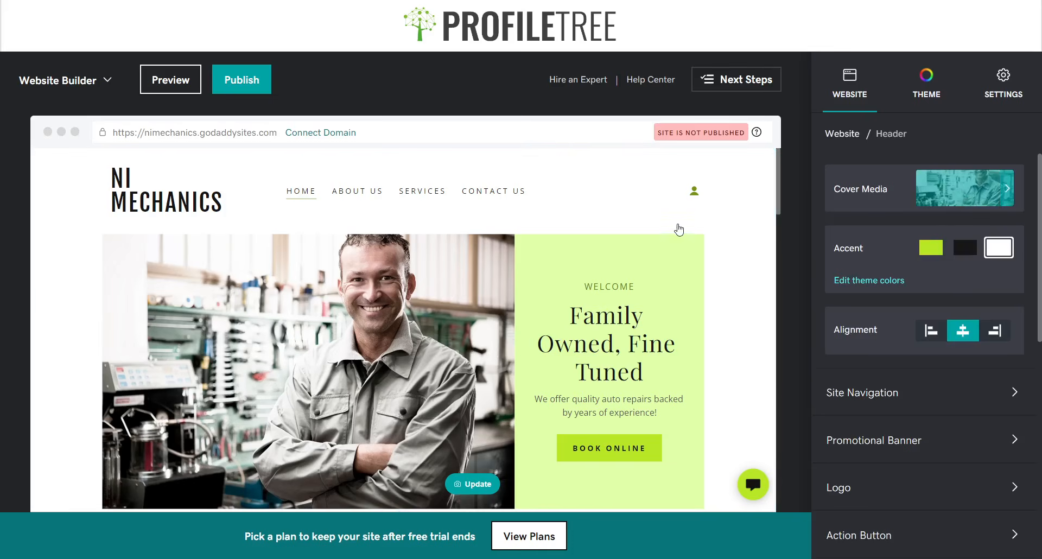
{"action": "left_click", "coordinate": [919, 208]}
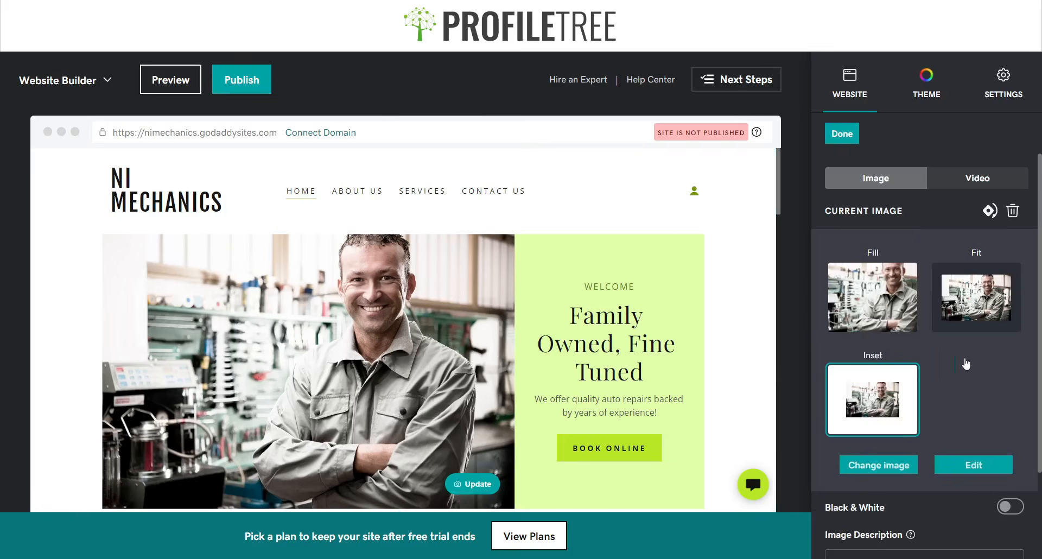
{"action": "scroll", "coordinate": [935, 372], "scroll_direction": "down", "scroll_amount": 2}
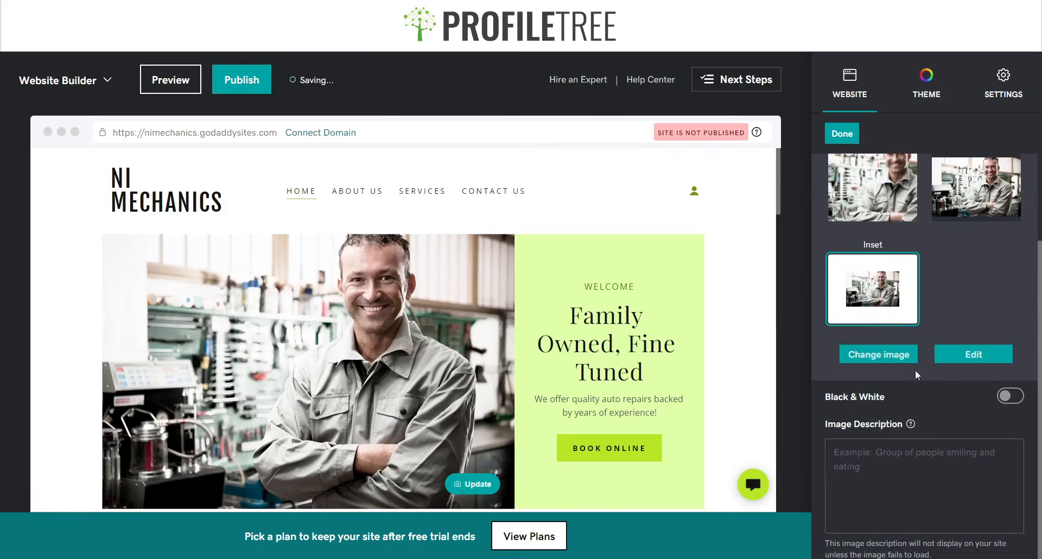
{"action": "left_click", "coordinate": [885, 355]}
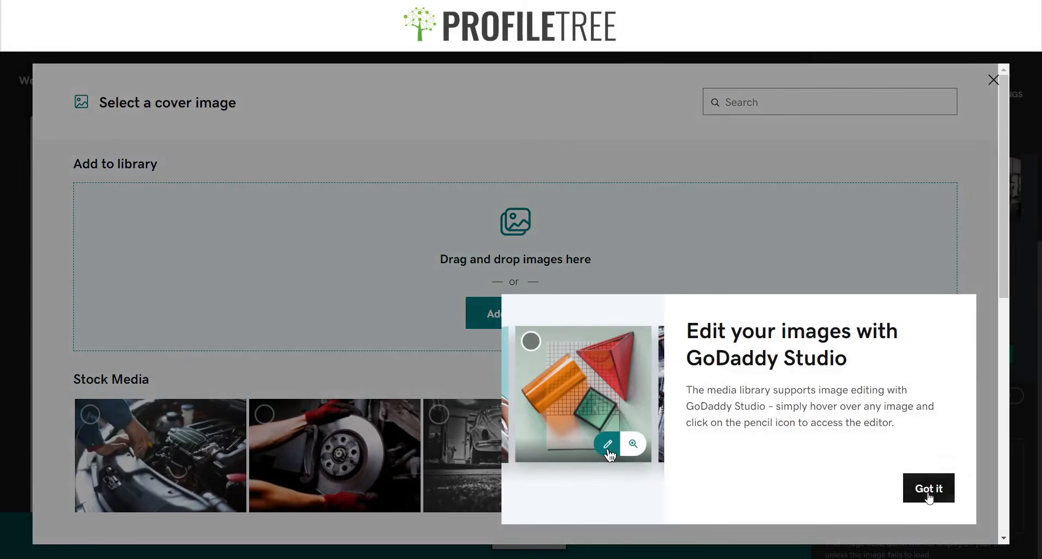
{"action": "left_click", "coordinate": [928, 488]}
{"action": "scroll", "coordinate": [540, 455], "scroll_direction": "down", "scroll_amount": 1}
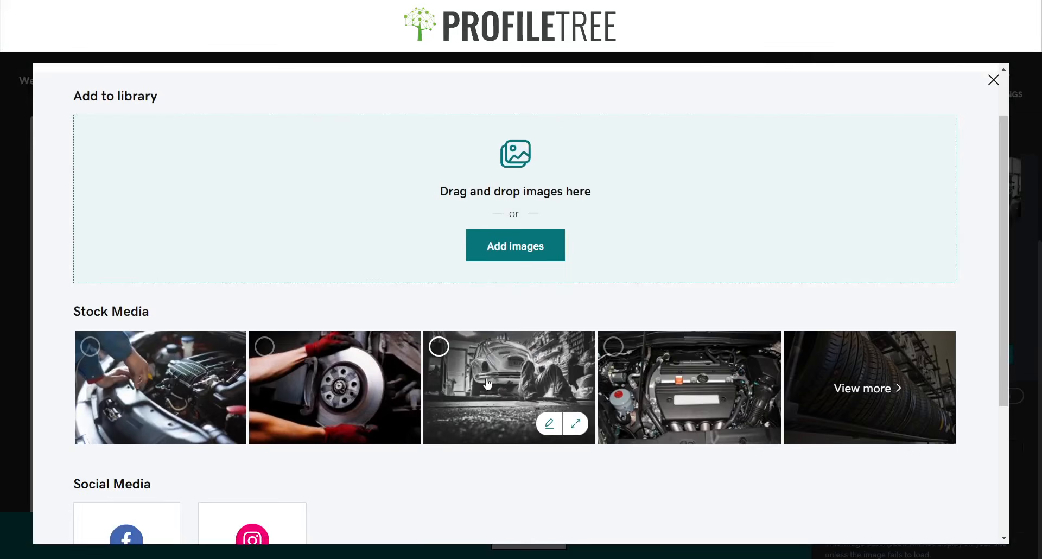
{"action": "left_click", "coordinate": [480, 380]}
{"action": "left_click", "coordinate": [918, 511]}
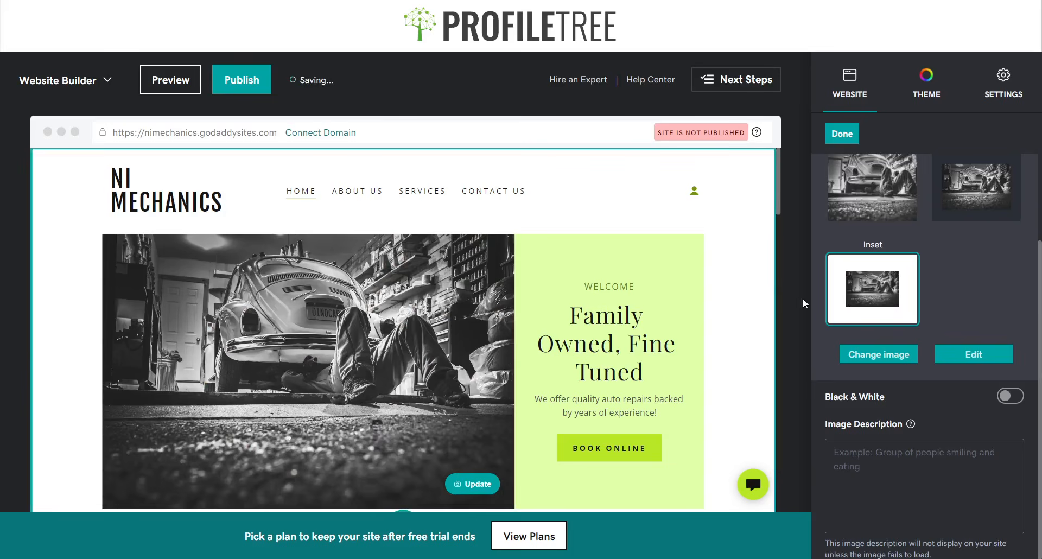
{"action": "scroll", "coordinate": [923, 228], "scroll_direction": "up", "scroll_amount": 2}
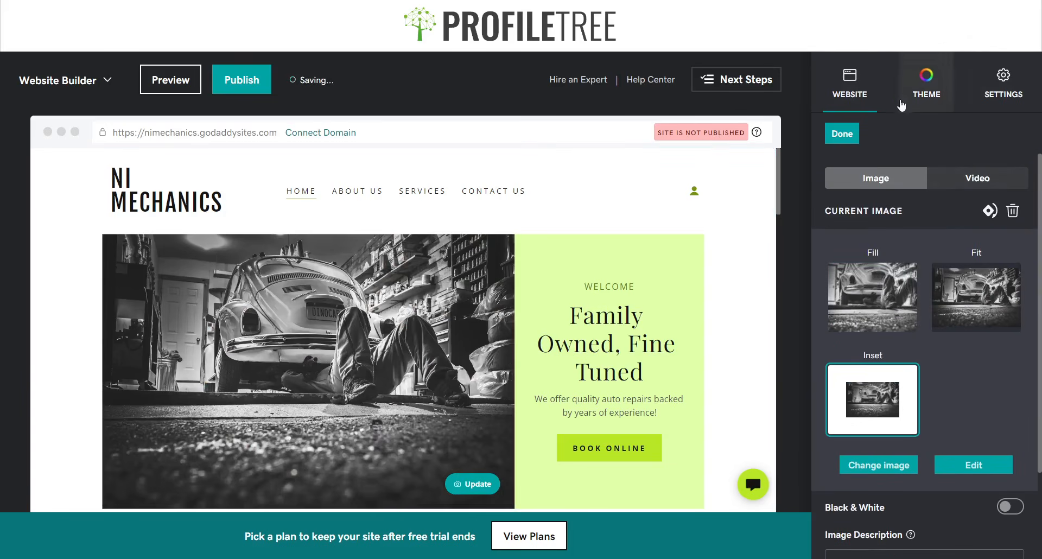
Delete the existing Contact Us page from the site navigation
{"action": "left_click", "coordinate": [838, 90]}
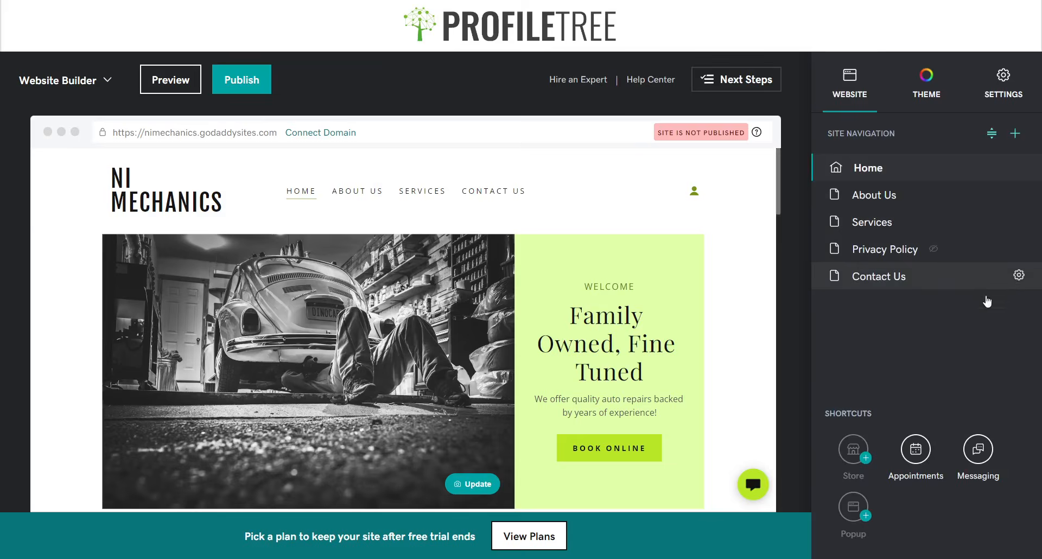
{"action": "left_click", "coordinate": [1018, 275]}
{"action": "left_click", "coordinate": [955, 376]}
{"action": "left_click", "coordinate": [365, 203]}
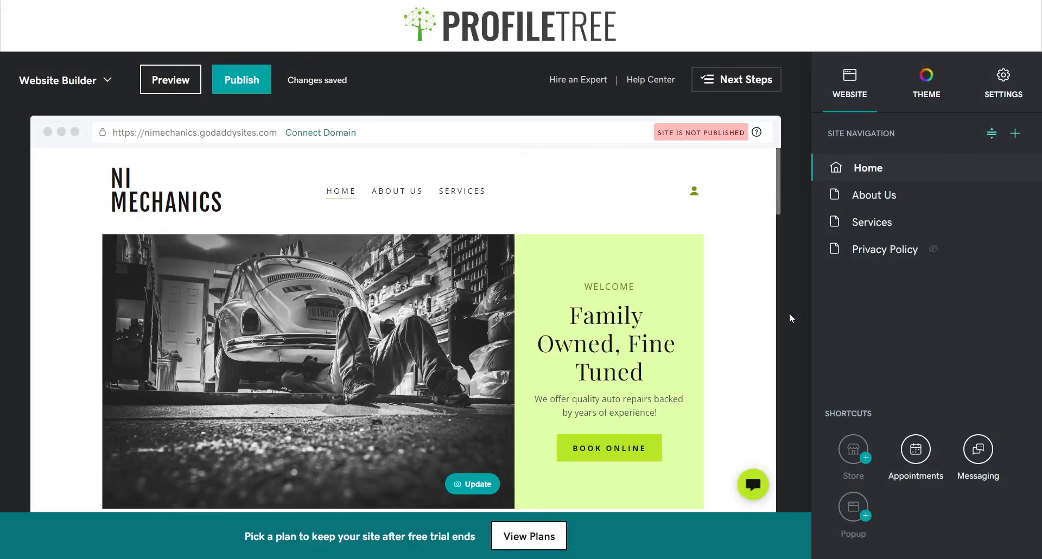
Create a new page titled "Contact Us" that shows in both the navigation and the footer
{"action": "left_click", "coordinate": [1015, 134]}
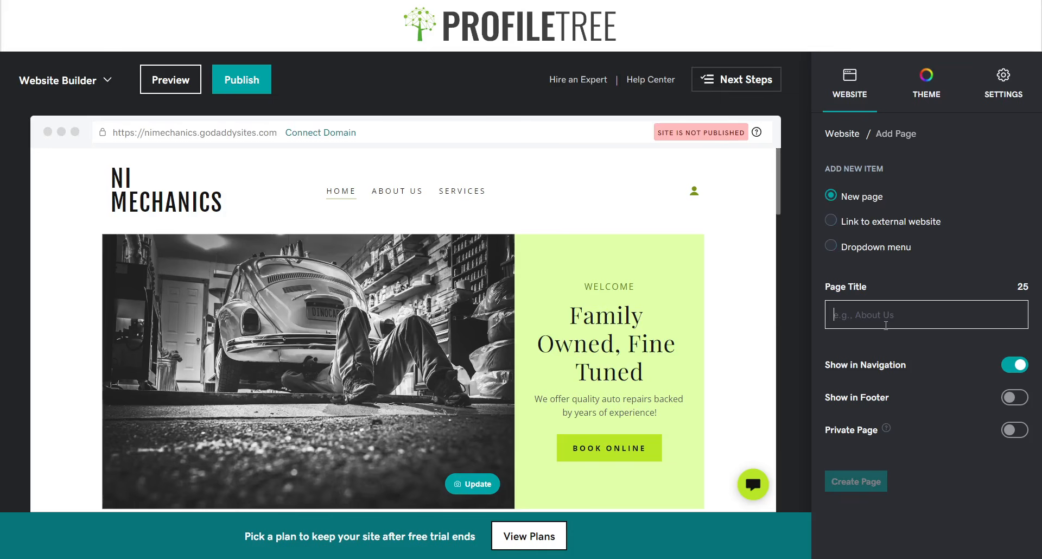
{"action": "type", "text": "Contact"}
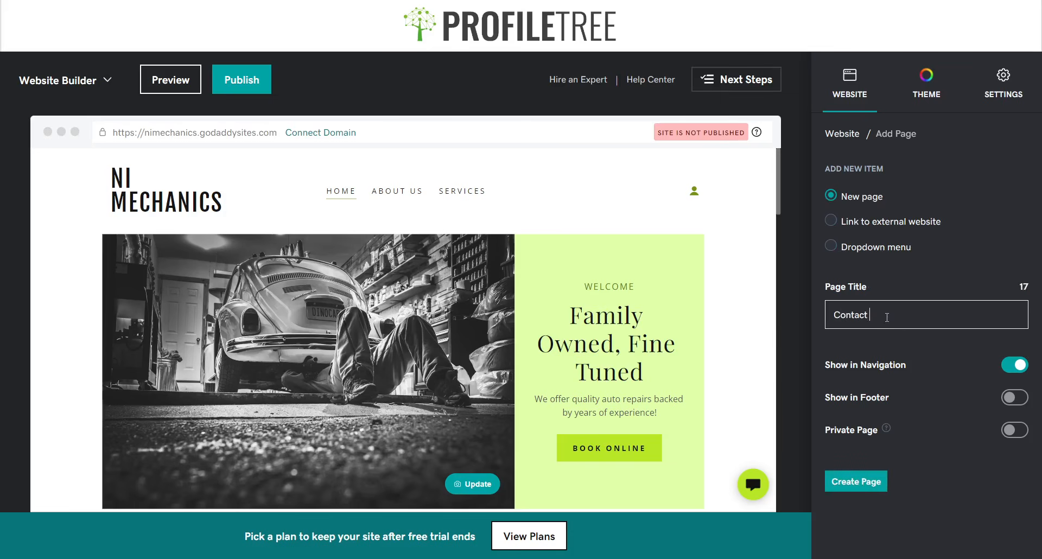
{"action": "type", "text": " Us"}
{"action": "left_click", "coordinate": [1016, 397]}
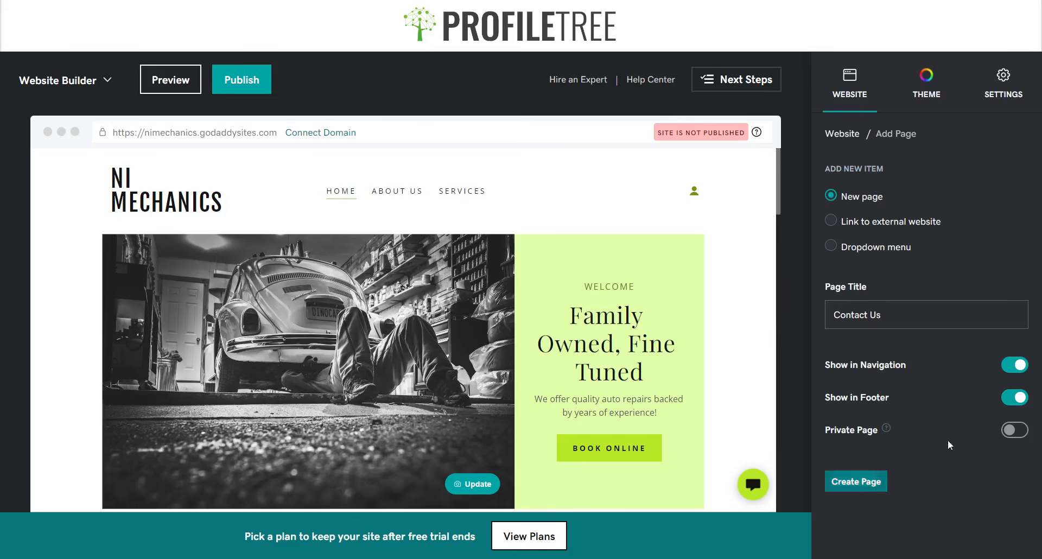
{"action": "left_click", "coordinate": [863, 481]}
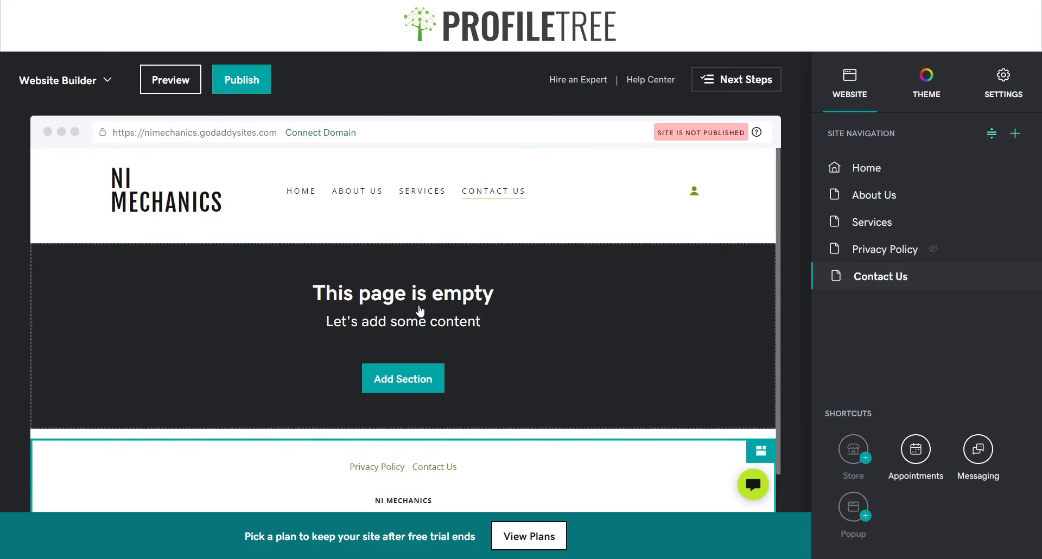
Add the Contact Us section with business info, contact form and service hours to the empty Contact Us page
{"action": "scroll", "coordinate": [420, 308], "scroll_direction": "down", "scroll_amount": 1}
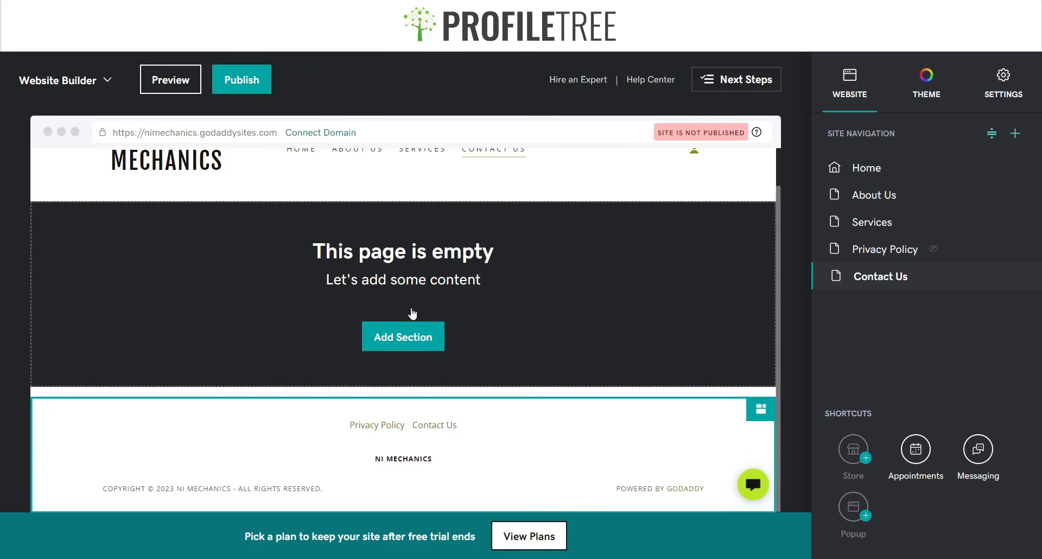
{"action": "left_click", "coordinate": [415, 343]}
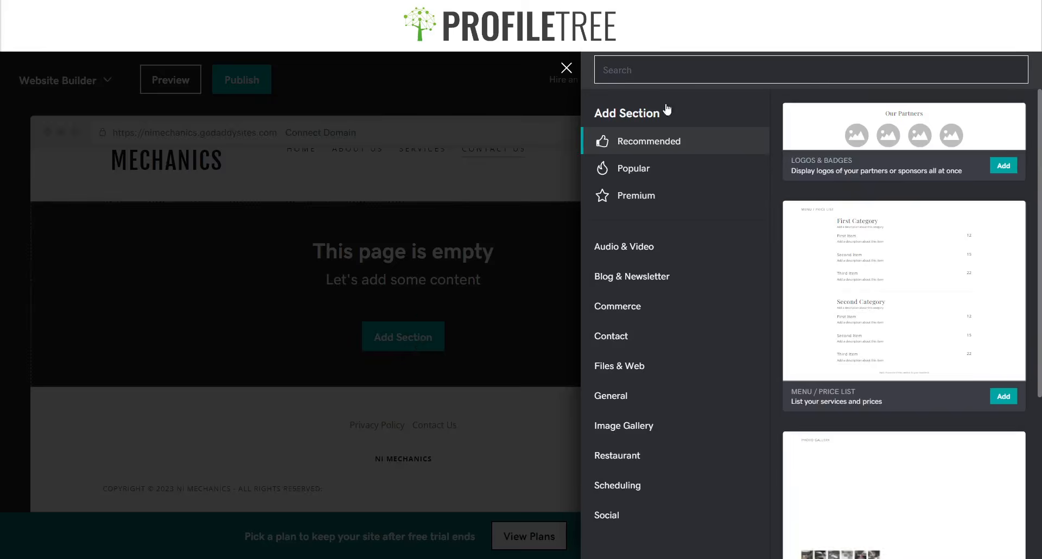
{"action": "scroll", "coordinate": [805, 369], "scroll_direction": "down", "scroll_amount": 1}
{"action": "scroll", "coordinate": [798, 304], "scroll_direction": "down", "scroll_amount": 1}
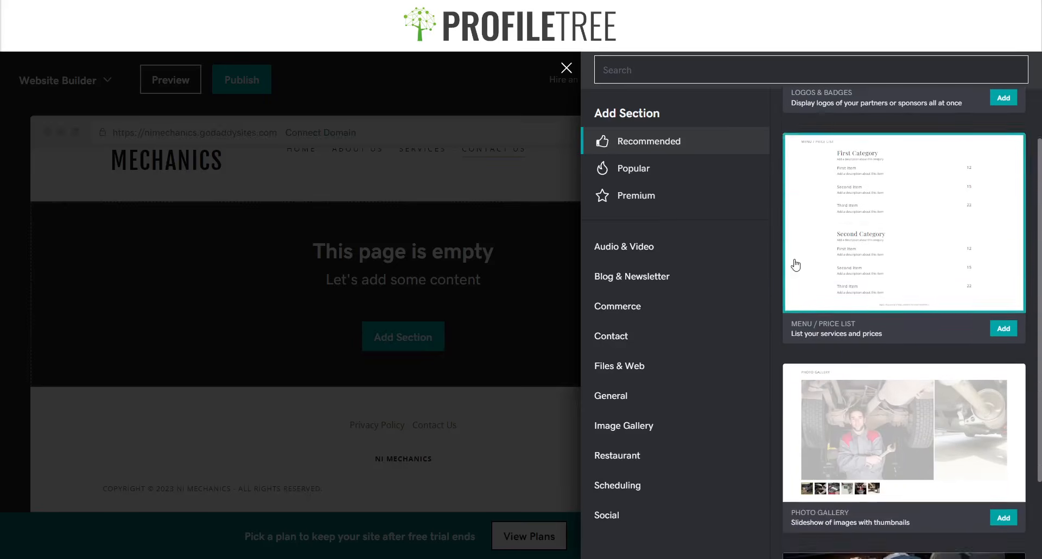
{"action": "scroll", "coordinate": [796, 264], "scroll_direction": "up", "scroll_amount": 2}
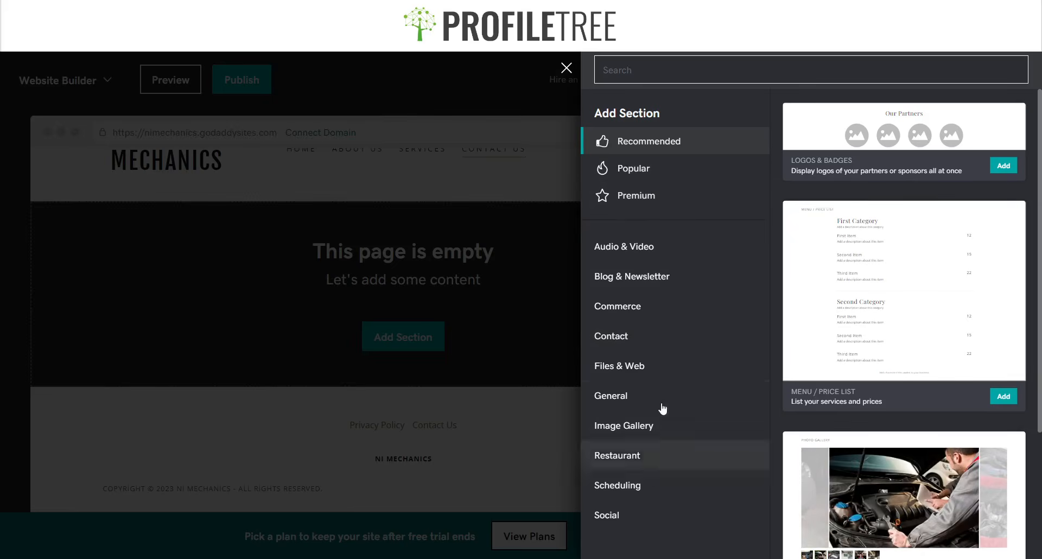
{"action": "left_click", "coordinate": [641, 347]}
{"action": "left_click", "coordinate": [660, 368]}
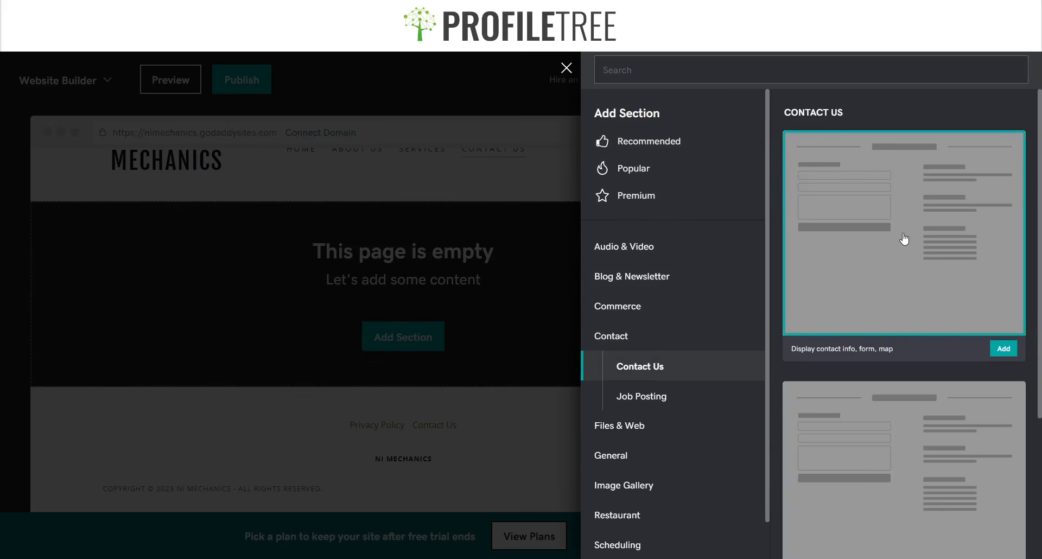
{"action": "scroll", "coordinate": [905, 238], "scroll_direction": "down", "scroll_amount": 3}
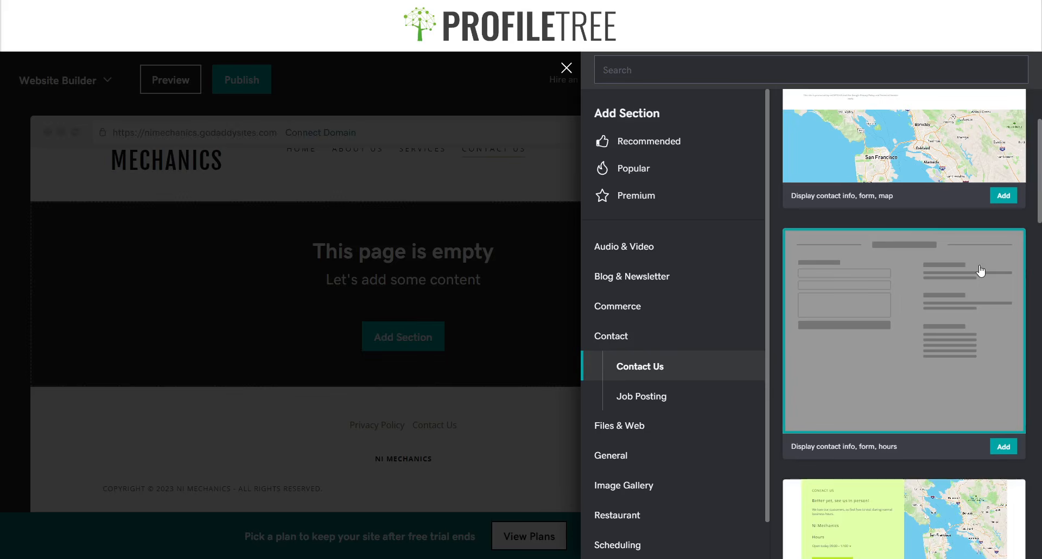
{"action": "scroll", "coordinate": [862, 320], "scroll_direction": "down", "scroll_amount": 1}
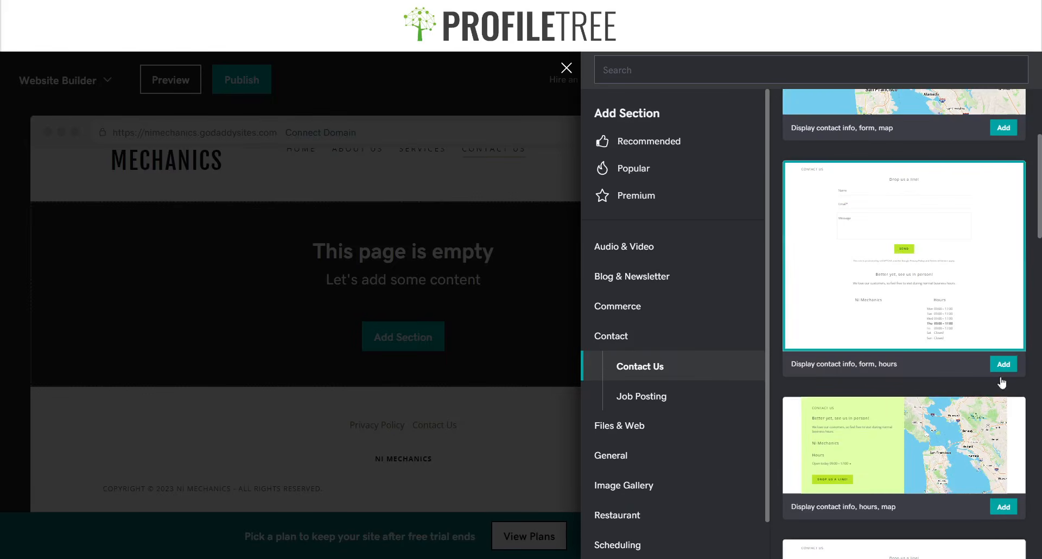
{"action": "scroll", "coordinate": [899, 314], "scroll_direction": "down", "scroll_amount": 1}
{"action": "scroll", "coordinate": [896, 337], "scroll_direction": "down", "scroll_amount": 2}
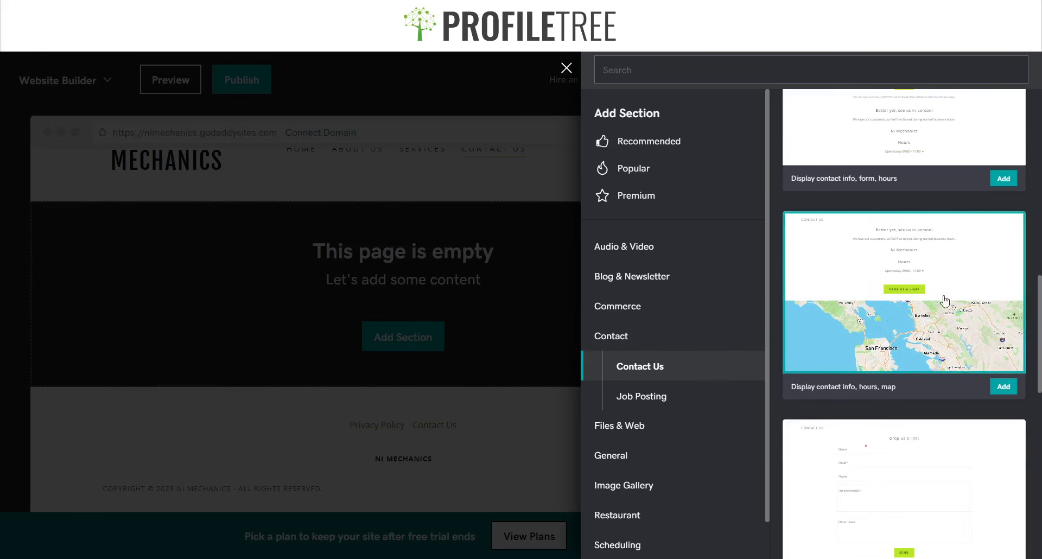
{"action": "scroll", "coordinate": [900, 325], "scroll_direction": "down", "scroll_amount": 2}
{"action": "scroll", "coordinate": [898, 365], "scroll_direction": "down", "scroll_amount": 4}
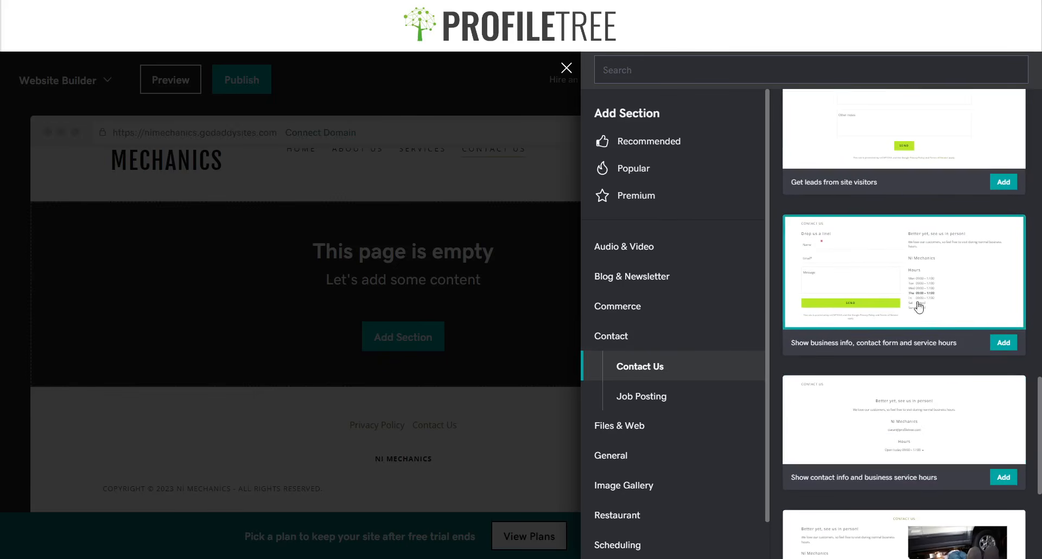
{"action": "left_click", "coordinate": [1004, 342]}
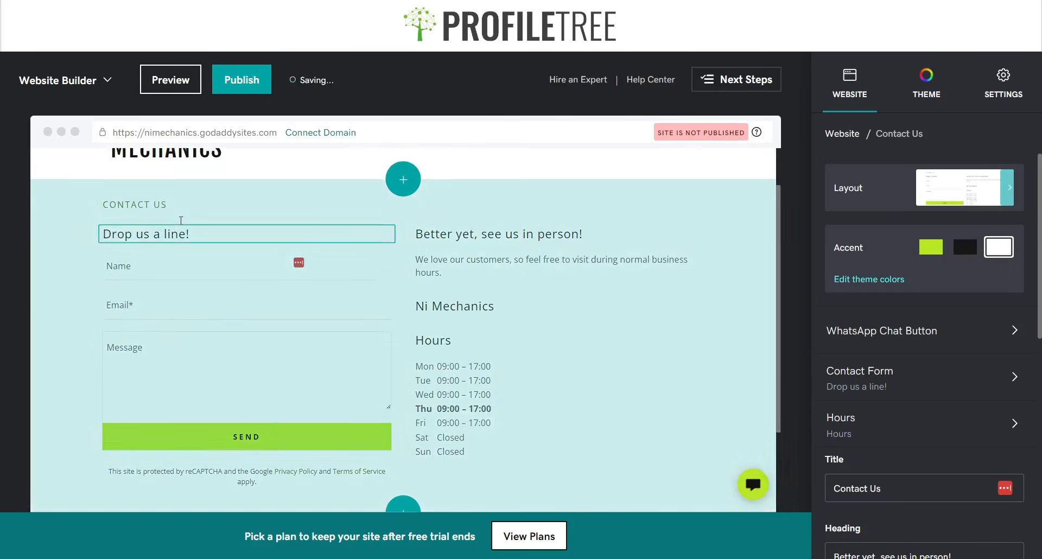
Search the sections for "Image Gallery" and add the "Highlight services or team members" layout below the contact form section
{"action": "scroll", "coordinate": [180, 242], "scroll_direction": "up", "scroll_amount": 2}
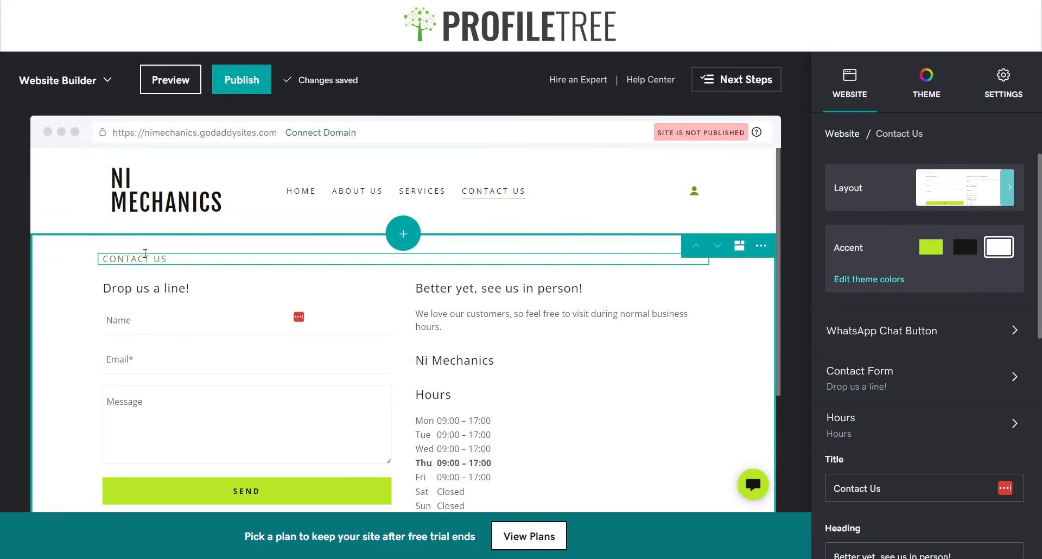
{"action": "scroll", "coordinate": [526, 295], "scroll_direction": "down", "scroll_amount": 3}
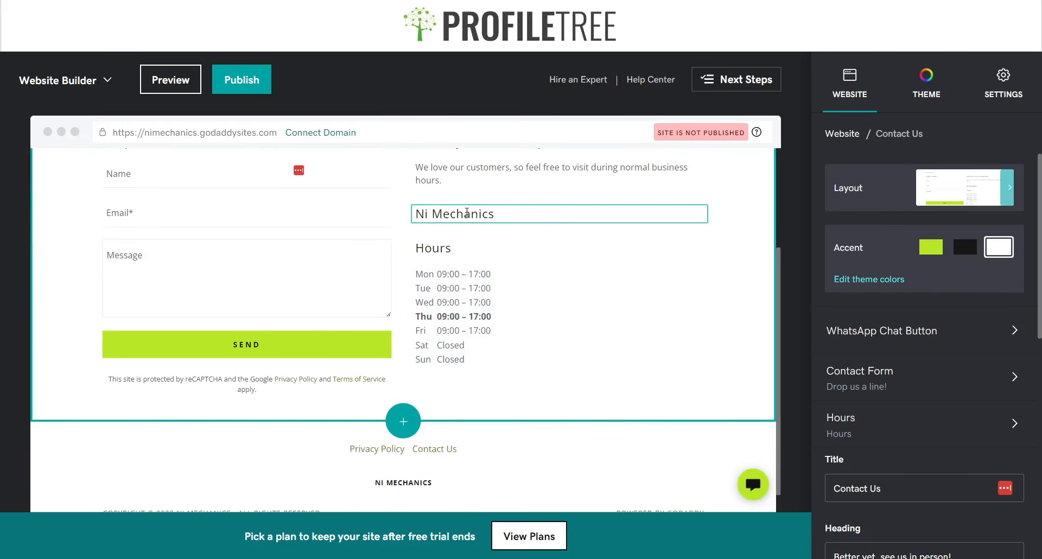
{"action": "left_click", "coordinate": [491, 213]}
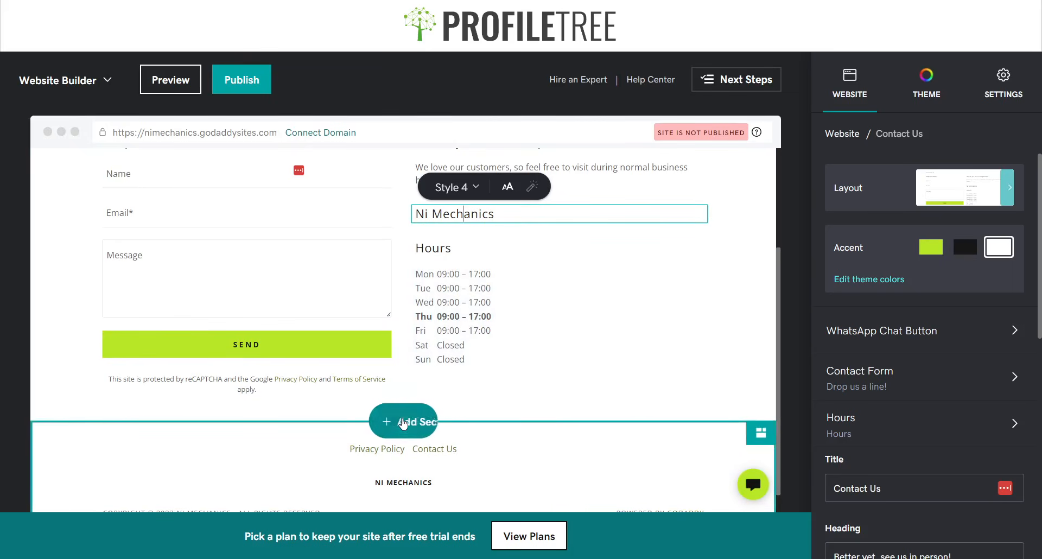
{"action": "left_click", "coordinate": [402, 429]}
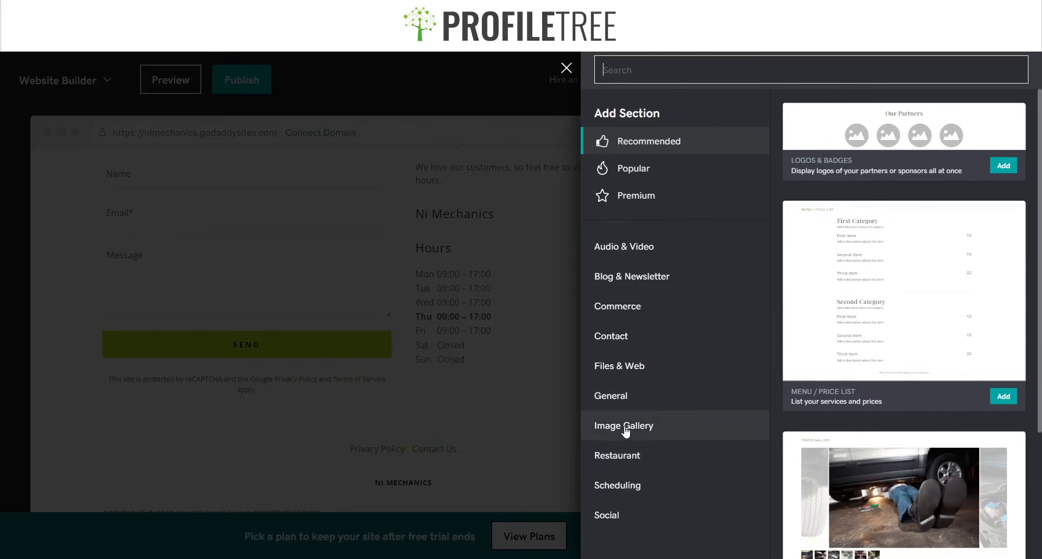
{"action": "left_click", "coordinate": [626, 428]}
{"action": "left_click", "coordinate": [708, 79]}
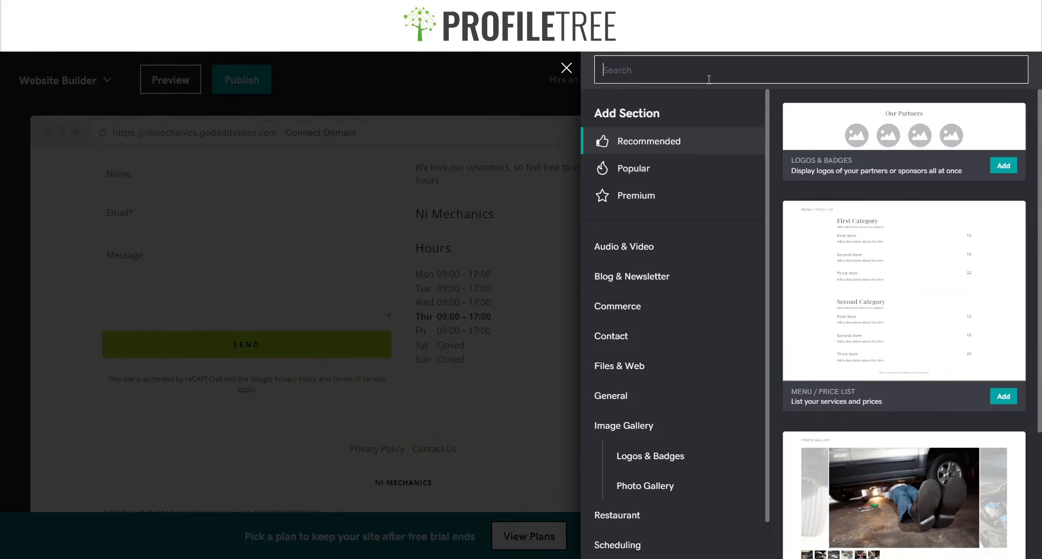
{"action": "type", "text": "Image G"}
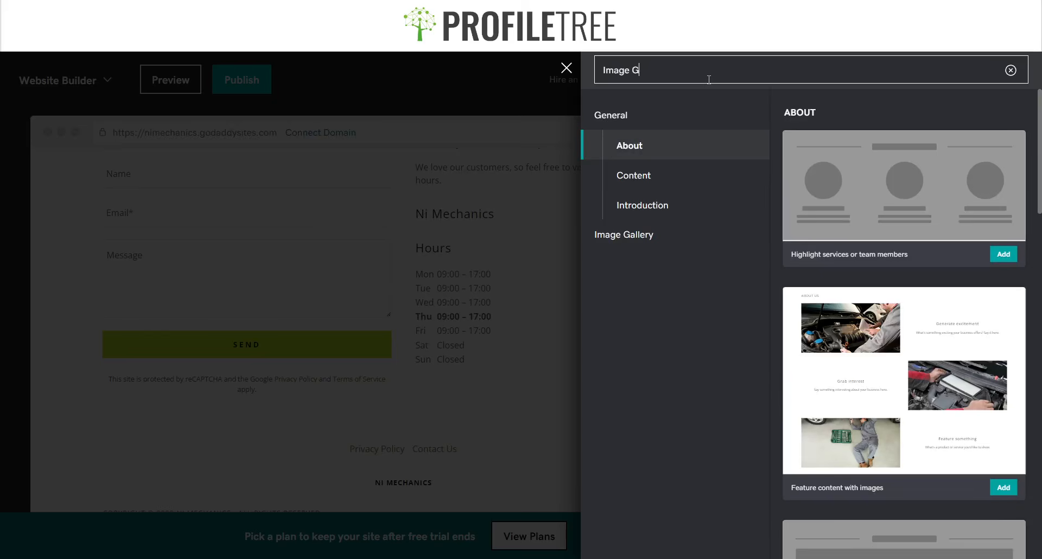
{"action": "type", "text": "a"}
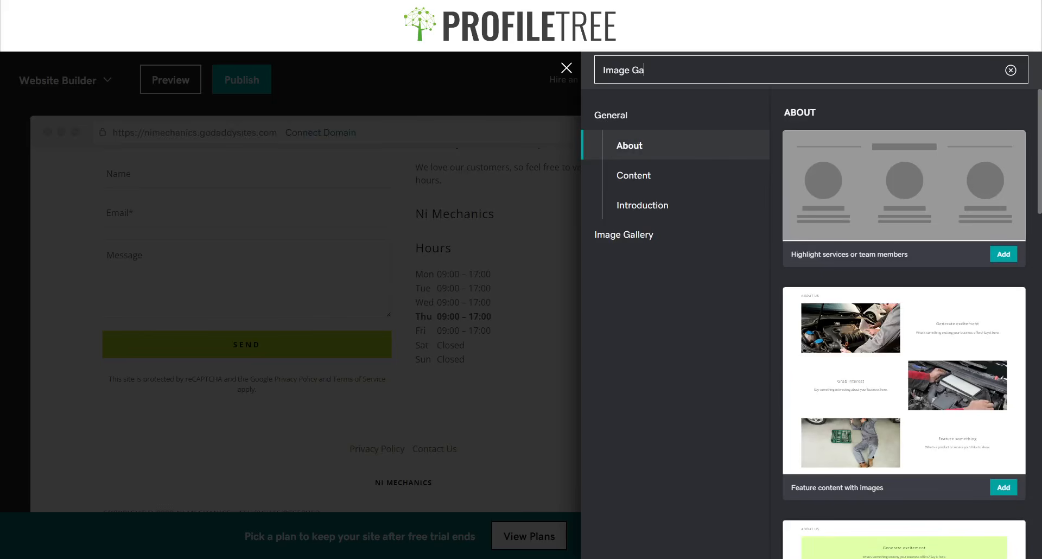
{"action": "type", "text": "llery"}
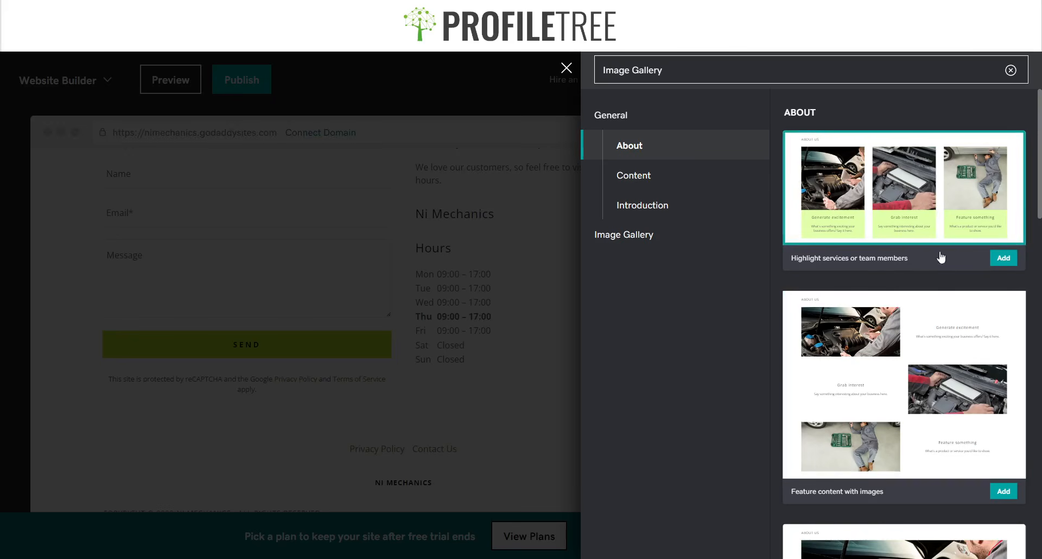
{"action": "left_click", "coordinate": [1003, 258]}
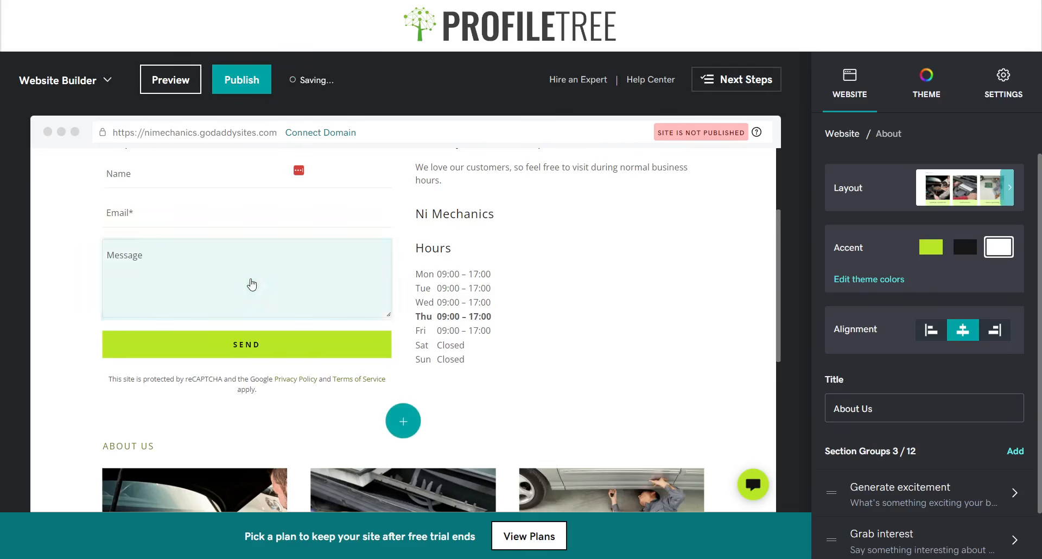
Remove the "About Us" heading text from the three-image section below the contact form, leaving its title blank
{"action": "scroll", "coordinate": [178, 327], "scroll_direction": "down", "scroll_amount": 2}
{"action": "scroll", "coordinate": [176, 329], "scroll_direction": "down", "scroll_amount": 3}
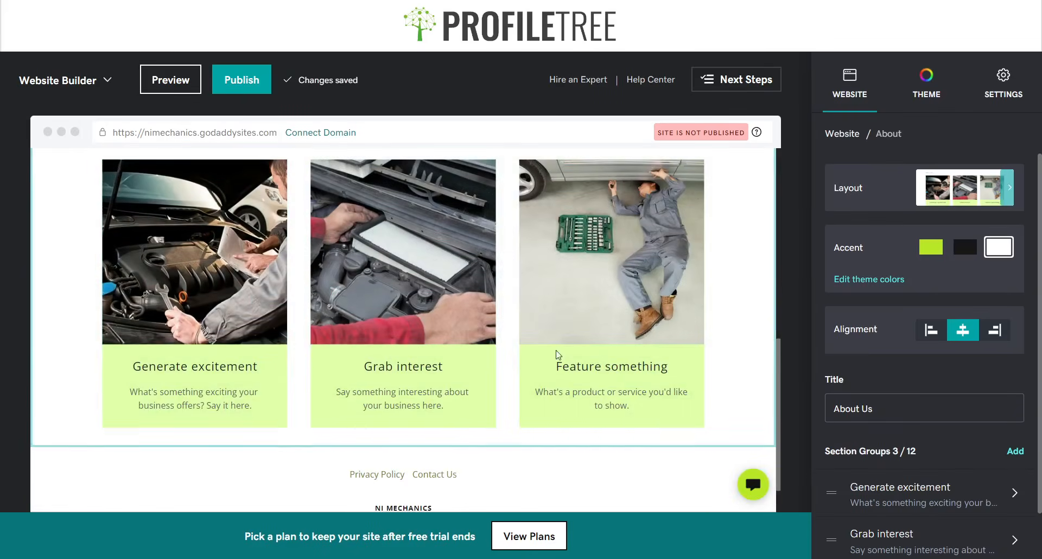
{"action": "scroll", "coordinate": [337, 264], "scroll_direction": "up", "scroll_amount": 1}
{"action": "left_click", "coordinate": [146, 235]}
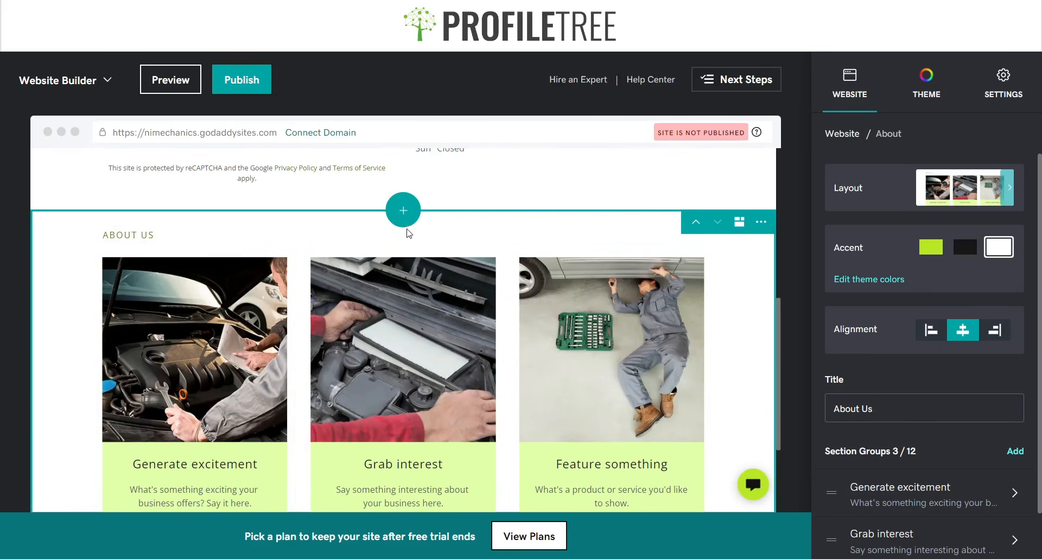
{"action": "left_click", "coordinate": [348, 235]}
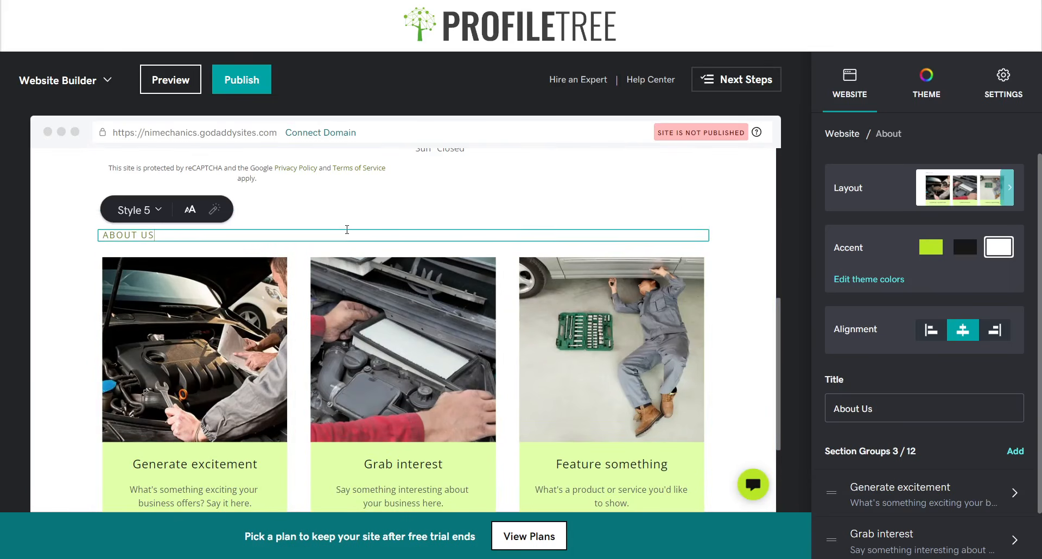
{"action": "key", "text": "BackSpace"}
{"action": "key", "text": "BackSpace"}
{"action": "key", "text": "BackSpace"}
{"action": "key", "text": "BackSpace"}
{"action": "key", "text": "BackSpace"}
{"action": "key", "text": "BackSpace"}
{"action": "key", "text": "BackSpace"}
{"action": "key", "text": "BackSpace"}
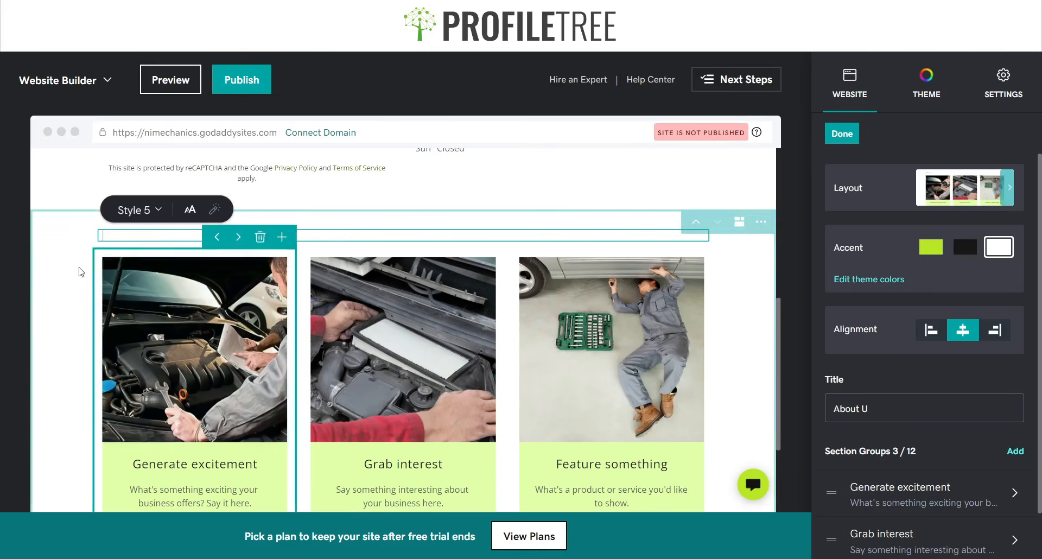
{"action": "left_click", "coordinate": [65, 257]}
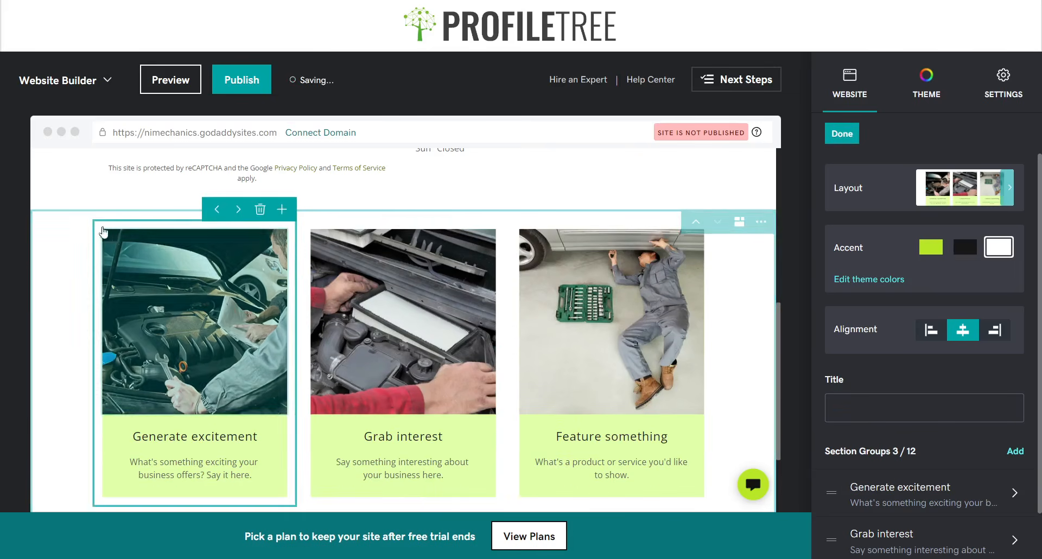
Look over the Contact Us page, from the three image cards up through the contact form
{"action": "scroll", "coordinate": [592, 275], "scroll_direction": "down", "scroll_amount": 2}
{"action": "scroll", "coordinate": [502, 322], "scroll_direction": "up", "scroll_amount": 3}
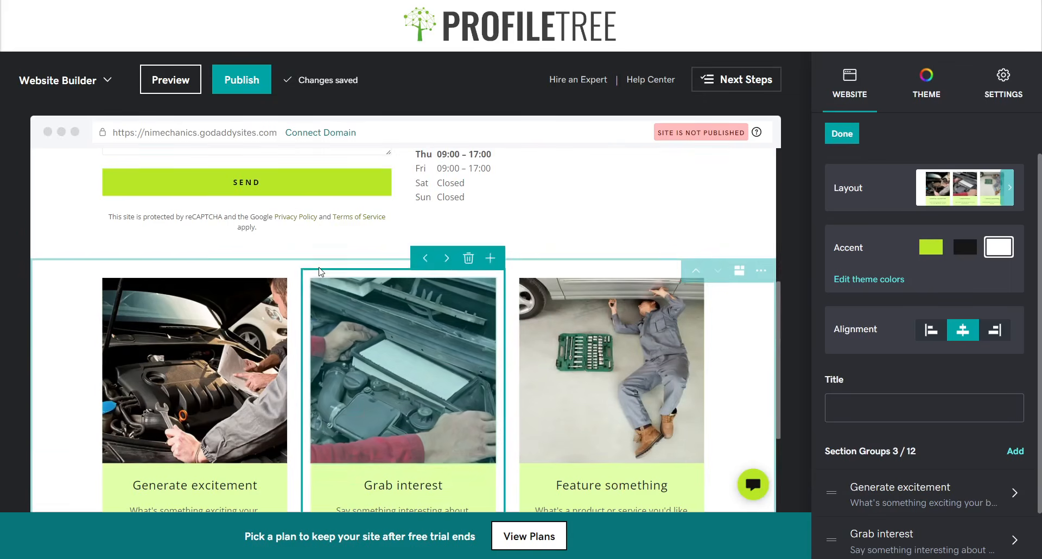
{"action": "left_click", "coordinate": [624, 344]}
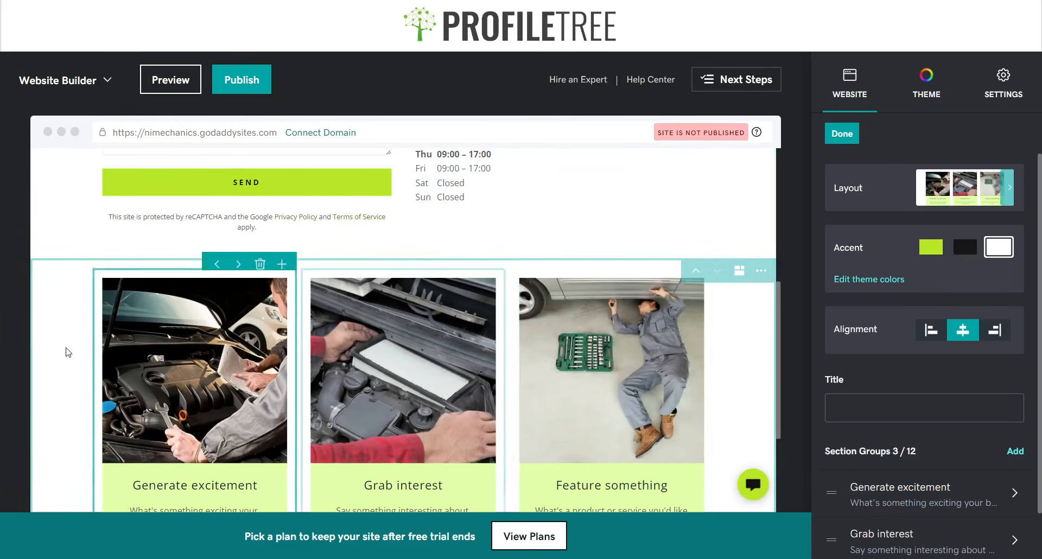
{"action": "scroll", "coordinate": [134, 335], "scroll_direction": "down", "scroll_amount": 2}
{"action": "scroll", "coordinate": [339, 274], "scroll_direction": "up", "scroll_amount": 6}
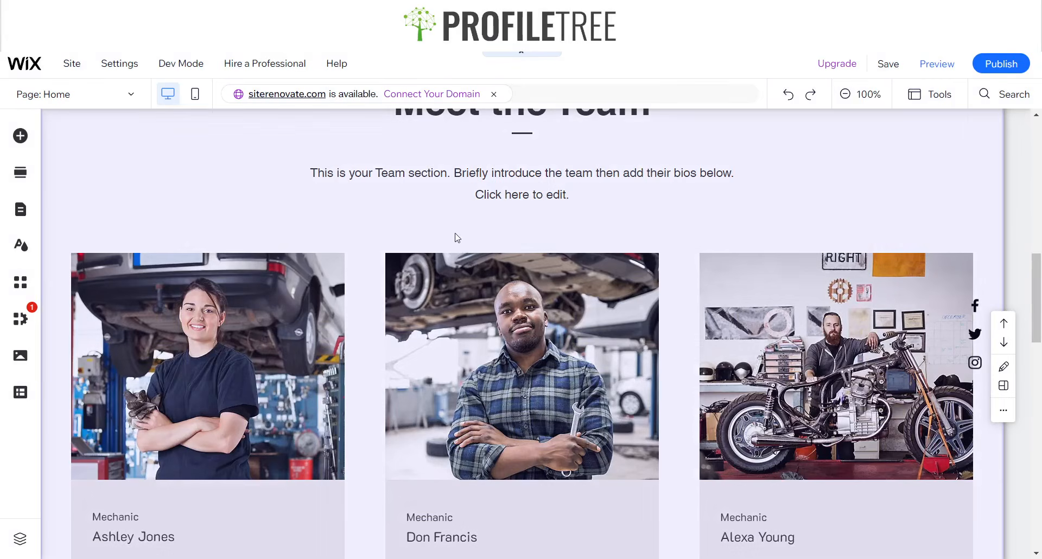
Review the NI Mechanics home page in the Wix editor, from the Meet the Team section to the header
{"action": "scroll", "coordinate": [482, 263], "scroll_direction": "up", "scroll_amount": 5}
{"action": "scroll", "coordinate": [483, 266], "scroll_direction": "up", "scroll_amount": 3}
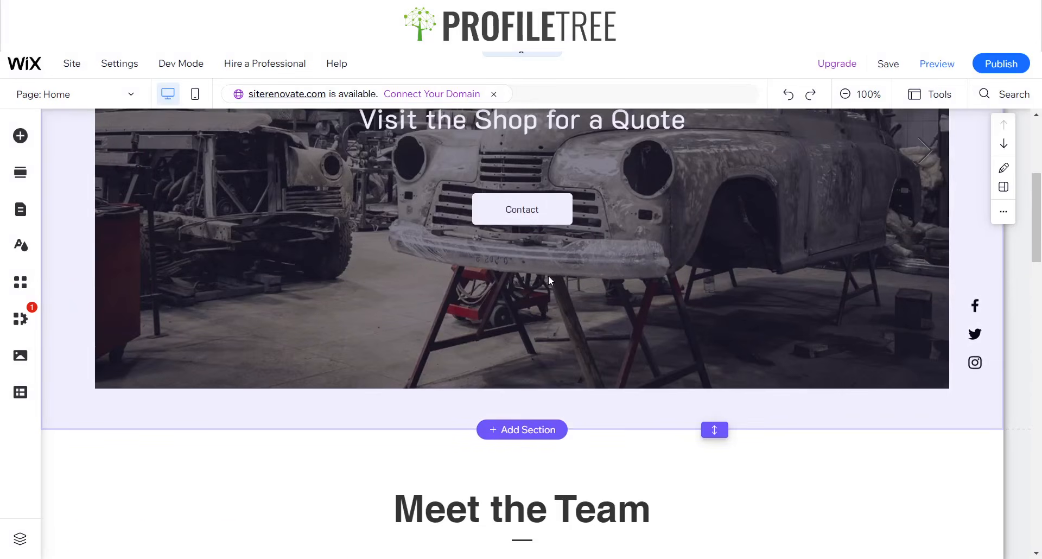
{"action": "scroll", "coordinate": [556, 285], "scroll_direction": "up", "scroll_amount": 3}
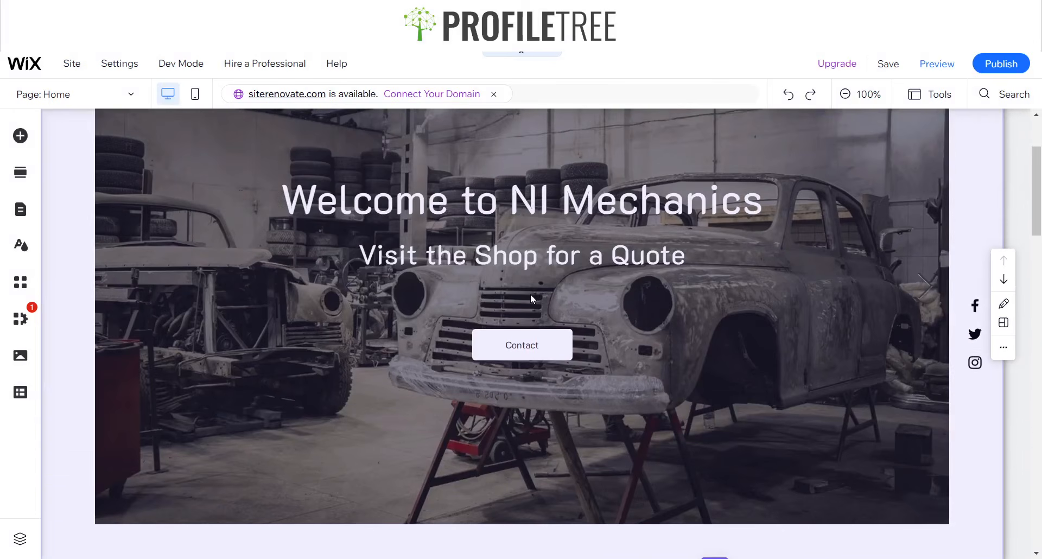
{"action": "scroll", "coordinate": [526, 301], "scroll_direction": "up", "scroll_amount": 3}
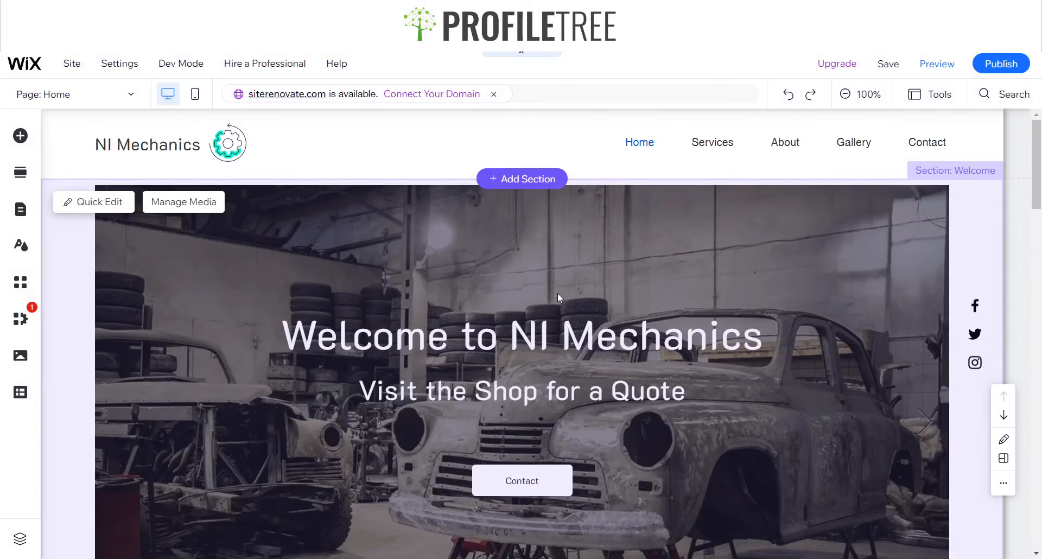